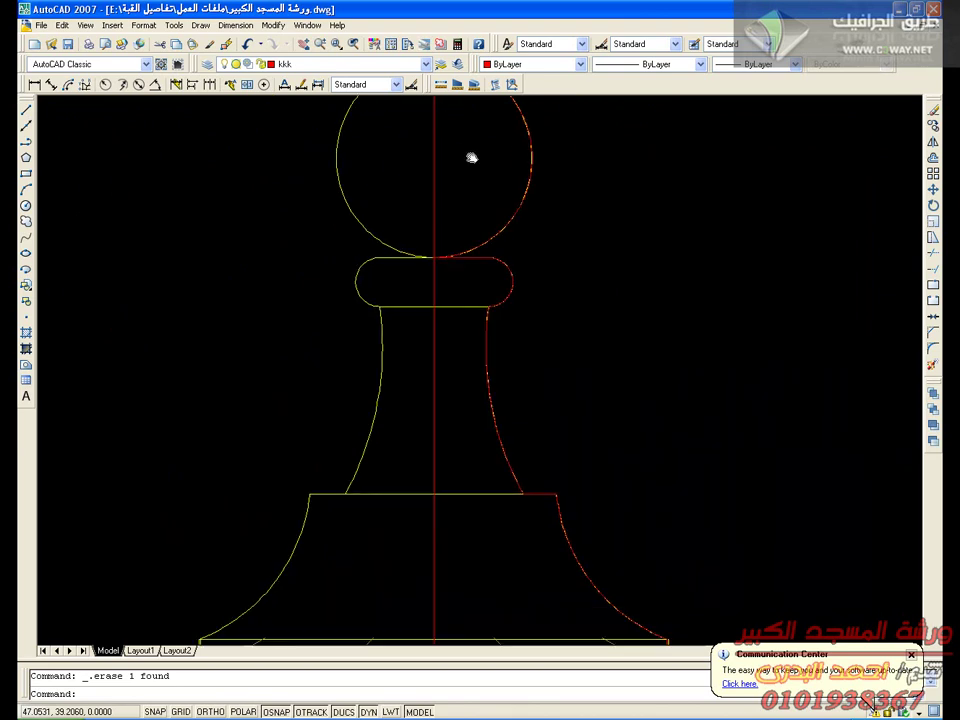
Examine the red half-profile of the finial along the dome's axis, checking that its segments form one joined outline
{"action": "middle_click_drag", "start_coordinate": [470, 607], "coordinate": [471, 174]}
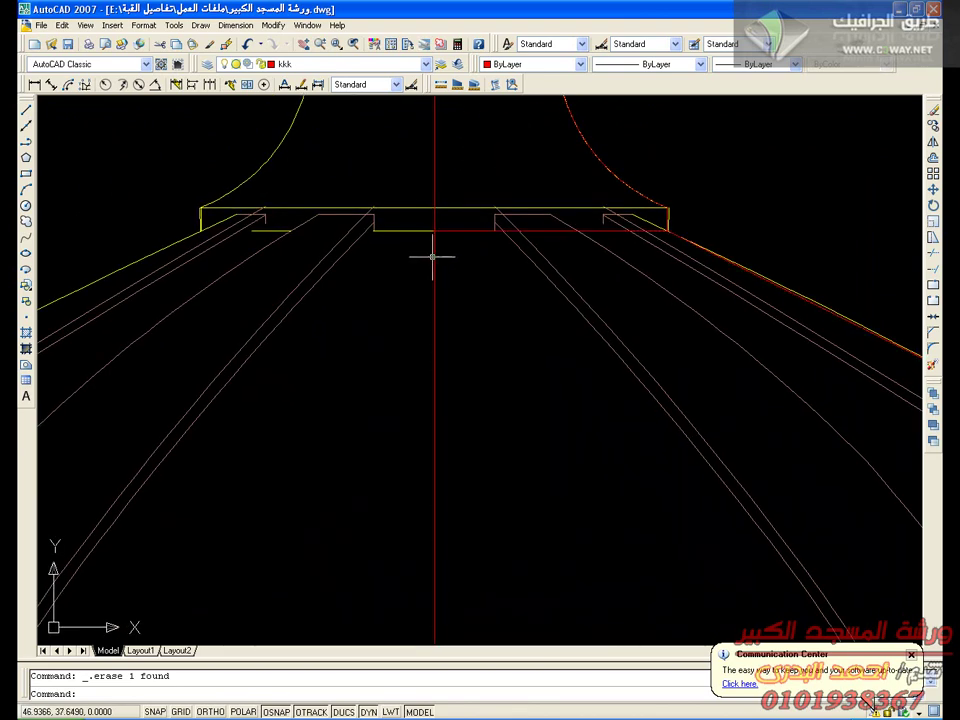
{"action": "left_click", "coordinate": [436, 261]}
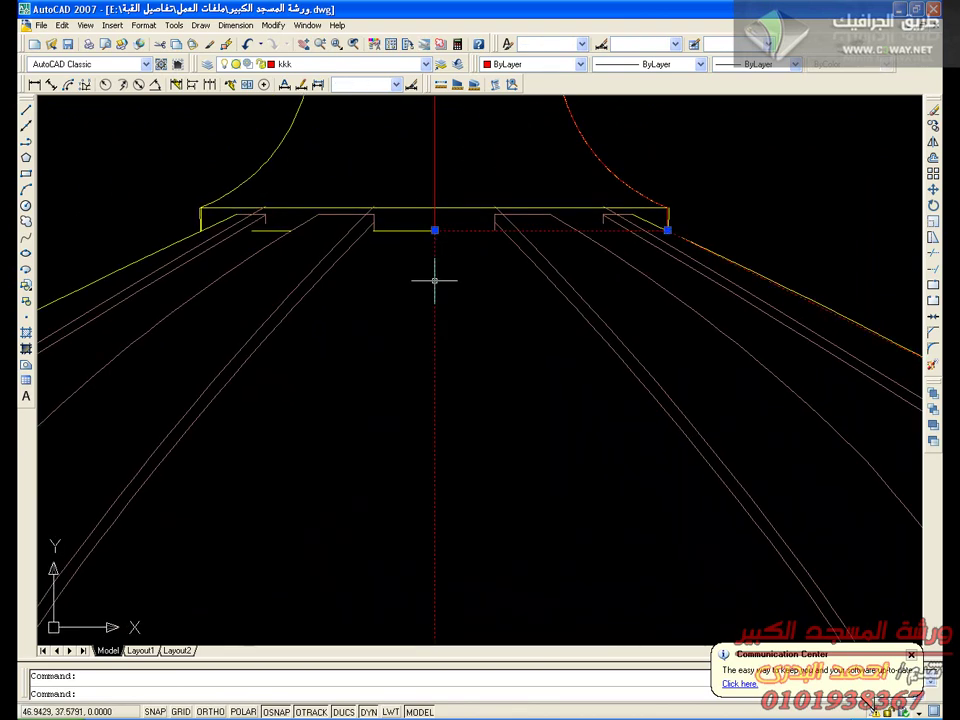
{"action": "key", "text": "Escape"}
{"action": "middle_click_drag", "start_coordinate": [467, 246], "coordinate": [396, 431]}
{"action": "middle_click_drag", "start_coordinate": [405, 335], "coordinate": [414, 444]}
{"action": "scroll", "coordinate": [414, 444], "scroll_direction": "up", "scroll_amount": 5}
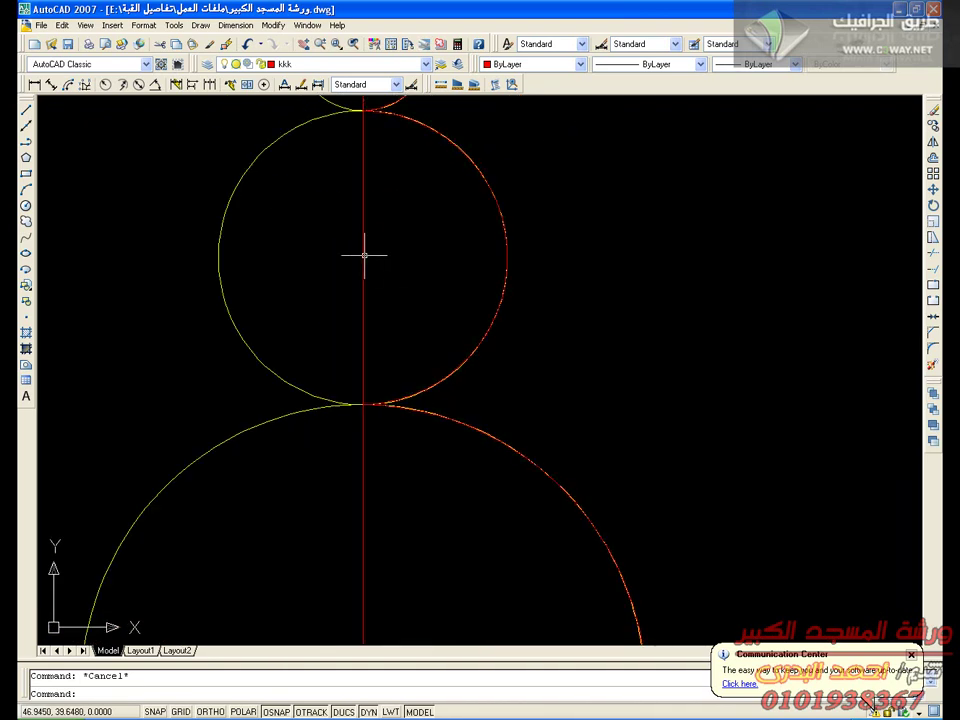
{"action": "left_click", "coordinate": [364, 255]}
{"action": "middle_click_drag", "start_coordinate": [477, 450], "coordinate": [407, 141]}
{"action": "scroll", "coordinate": [574, 317], "scroll_direction": "down", "scroll_amount": 5}
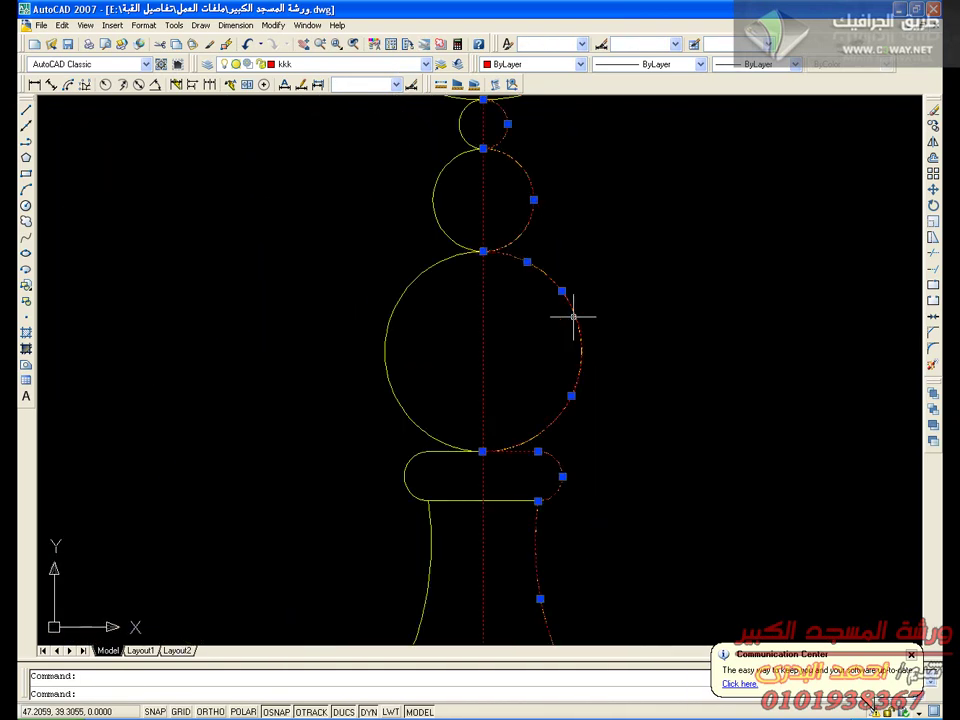
{"action": "middle_click_drag", "start_coordinate": [559, 375], "coordinate": [482, 100]}
{"action": "scroll", "coordinate": [525, 274], "scroll_direction": "up", "scroll_amount": 5}
{"action": "middle_click_drag", "start_coordinate": [497, 338], "coordinate": [563, 662]}
{"action": "scroll", "coordinate": [540, 525], "scroll_direction": "down", "scroll_amount": 6}
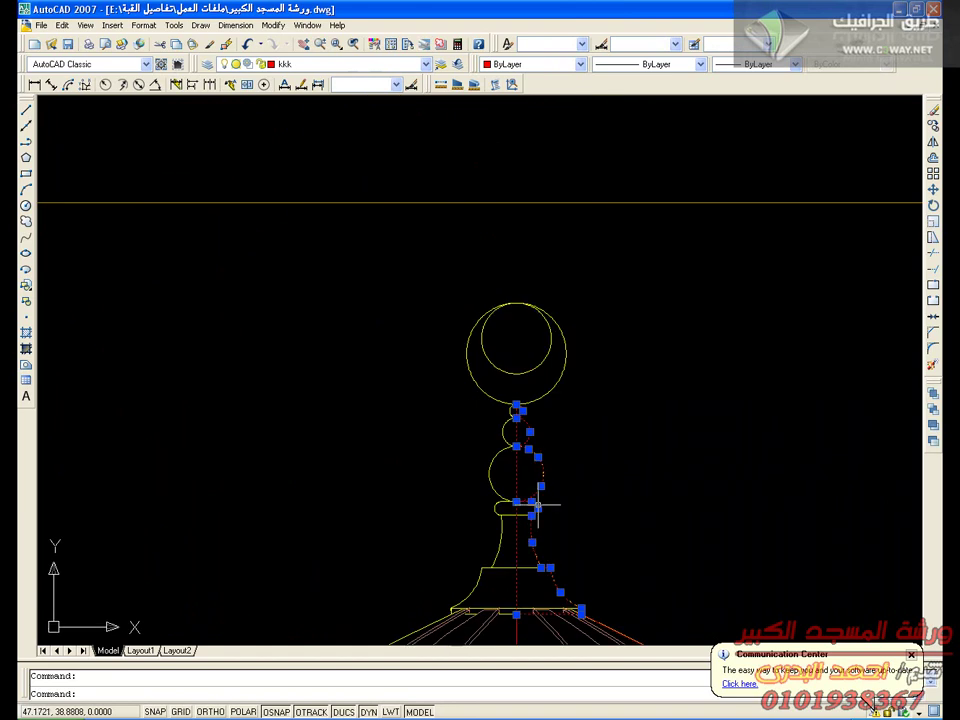
{"action": "middle_click_drag", "start_coordinate": [540, 508], "coordinate": [458, 328]}
{"action": "left_click", "coordinate": [458, 328]}
{"action": "key", "text": "Escape"}
Check the whole dome elevation and save the drawing
{"action": "middle_click_drag", "start_coordinate": [486, 396], "coordinate": [375, 146]}
{"action": "scroll", "coordinate": [460, 410], "scroll_direction": "down", "scroll_amount": 5}
{"action": "middle_click_drag", "start_coordinate": [460, 410], "coordinate": [438, 333]}
{"action": "scroll", "coordinate": [410, 395], "scroll_direction": "down", "scroll_amount": 1}
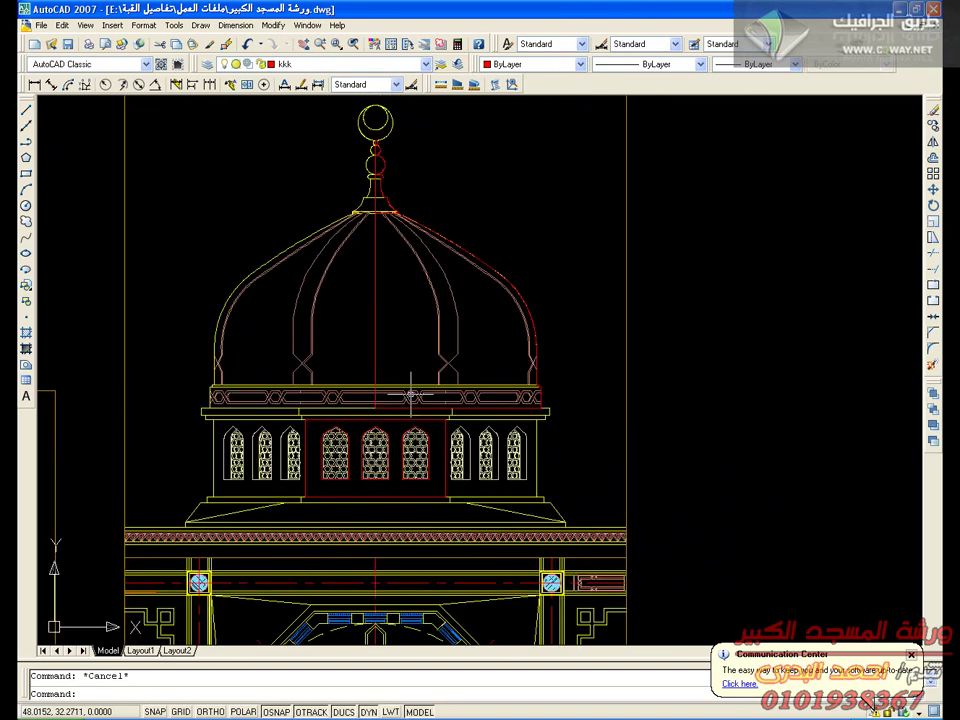
{"action": "middle_click_drag", "start_coordinate": [429, 442], "coordinate": [415, 363]}
{"action": "middle_click_drag", "start_coordinate": [431, 286], "coordinate": [491, 403]}
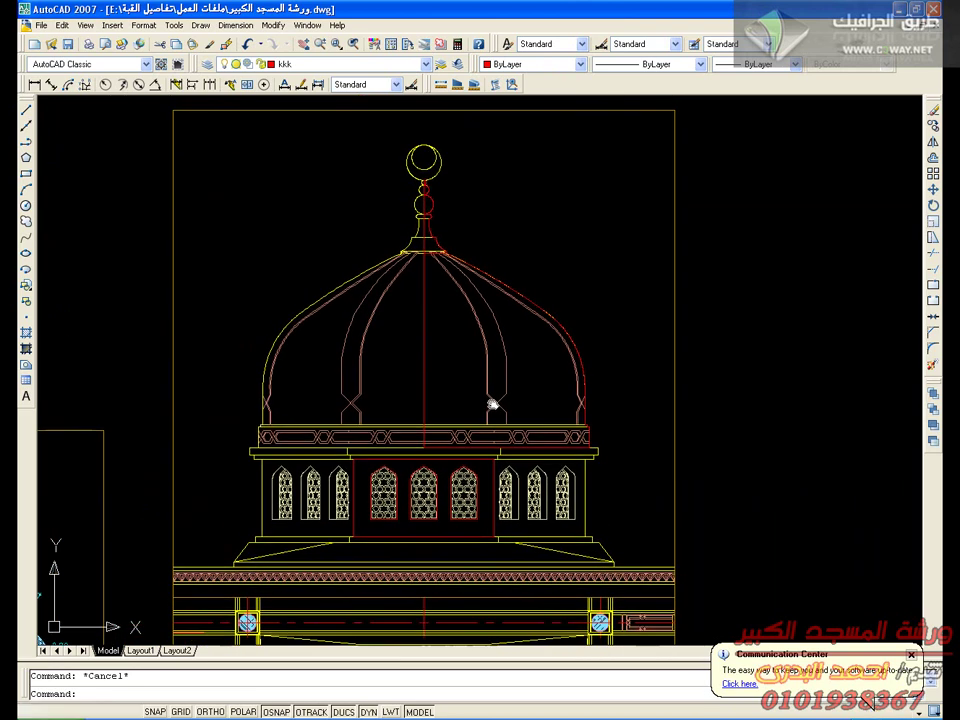
{"action": "middle_click_drag", "start_coordinate": [446, 332], "coordinate": [441, 322]}
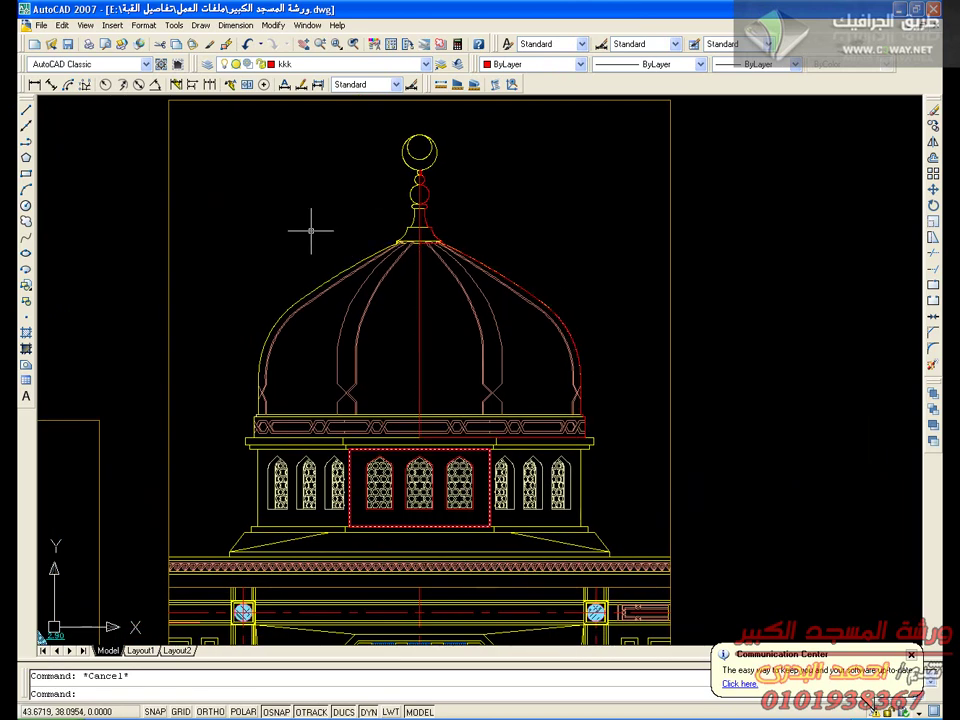
{"action": "left_click", "coordinate": [68, 45]}
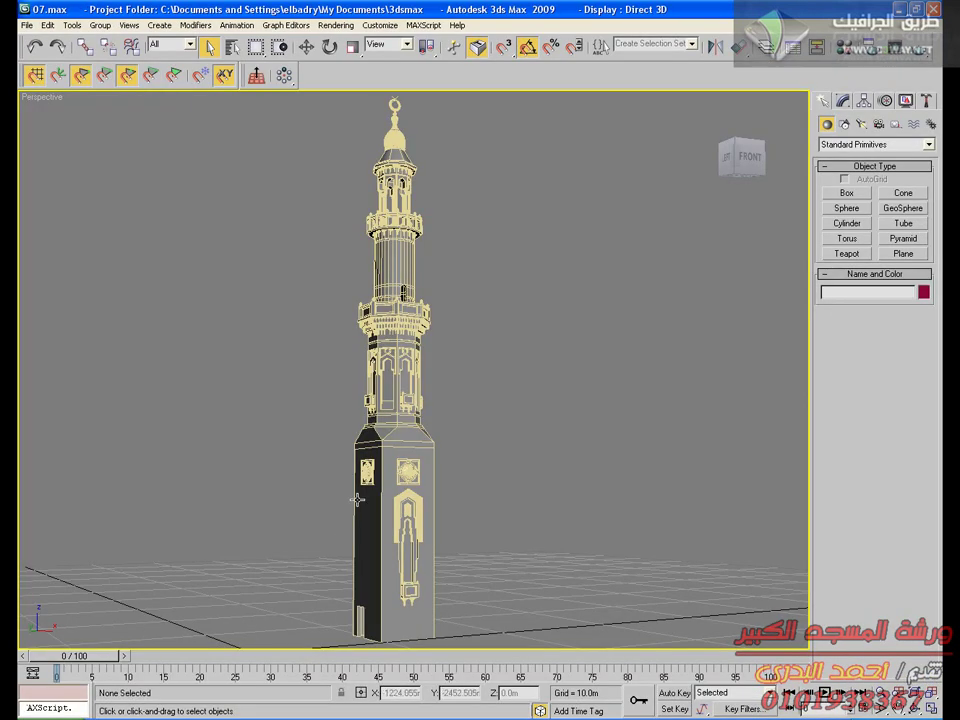
Switch to the 3ds Max scene 07.max, hide the mezana layer and unhide the layer directly above front elev
{"action": "mouse_move", "coordinate": [355, 499]}
{"action": "middle_mouse_down"}
{"action": "mouse_move", "coordinate": [369, 502]}
{"action": "mouse_move", "coordinate": [354, 501]}
{"action": "middle_mouse_up"}
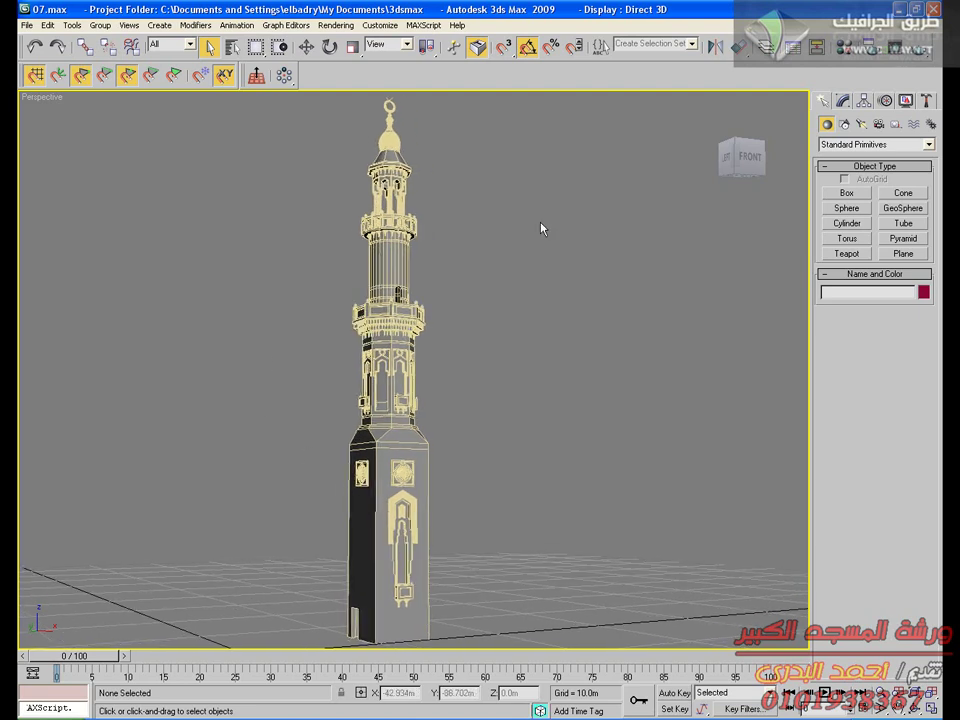
{"action": "left_click", "coordinate": [765, 47]}
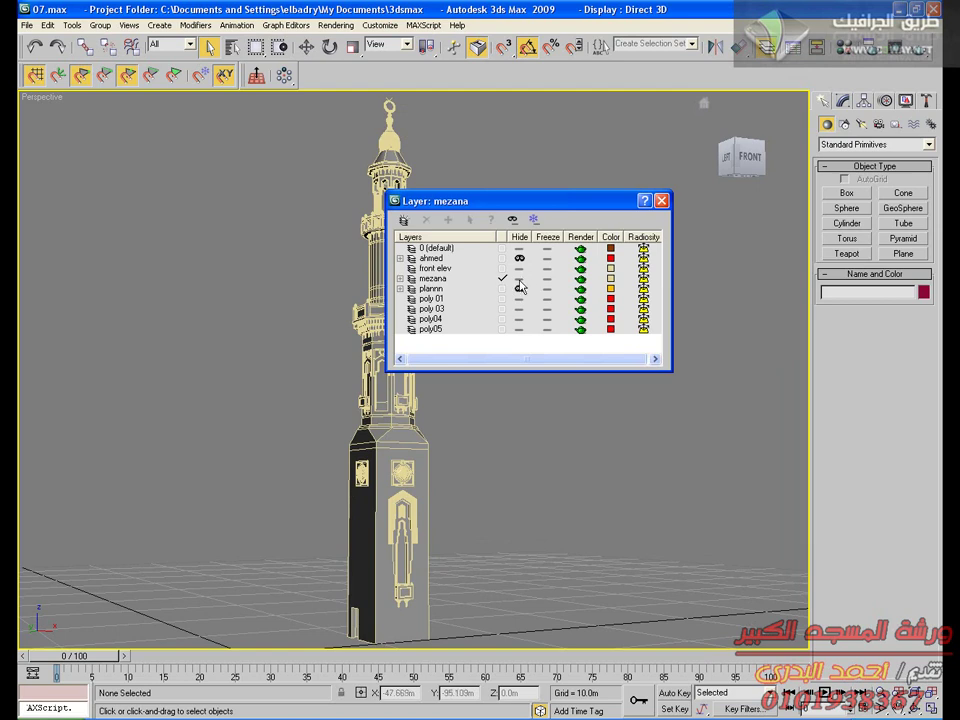
{"action": "left_click", "coordinate": [518, 279]}
{"action": "left_click", "coordinate": [520, 260]}
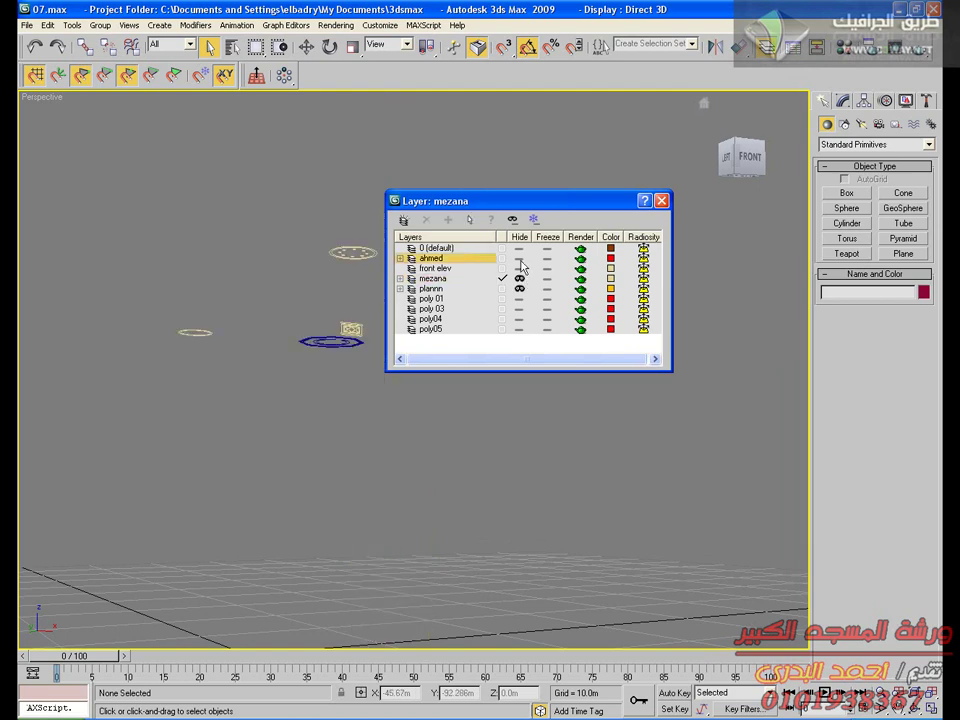
Delete the four leftover shapes floating above the grid in the perspective view
{"action": "left_click_drag", "start_coordinate": [528, 204], "coordinate": [656, 181]}
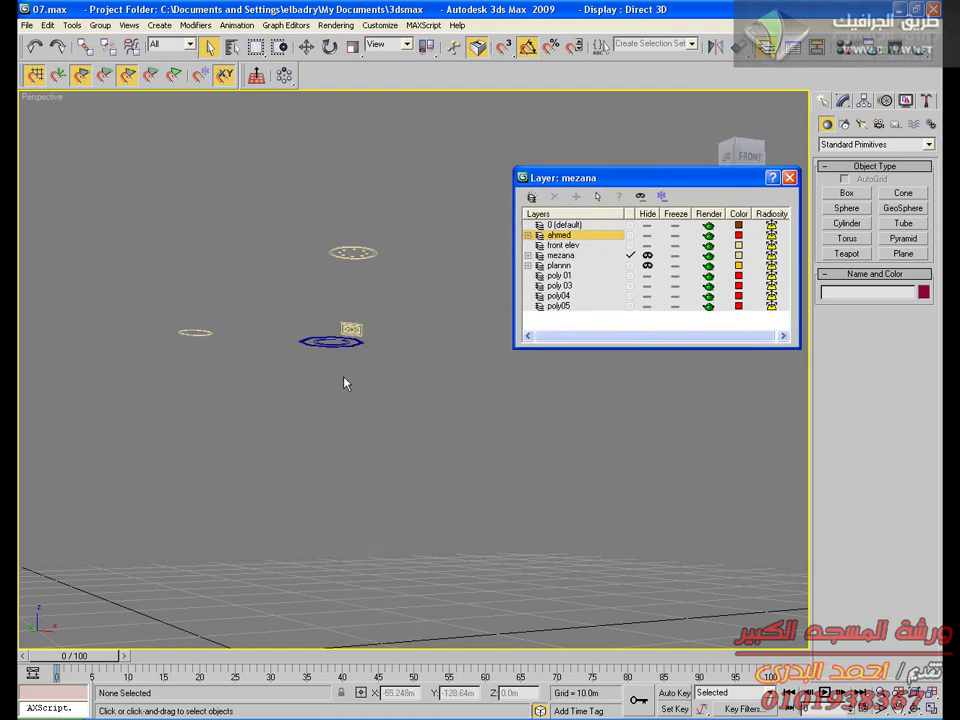
{"action": "middle_click_drag", "start_coordinate": [395, 397], "coordinate": [305, 318], "text": "alt"}
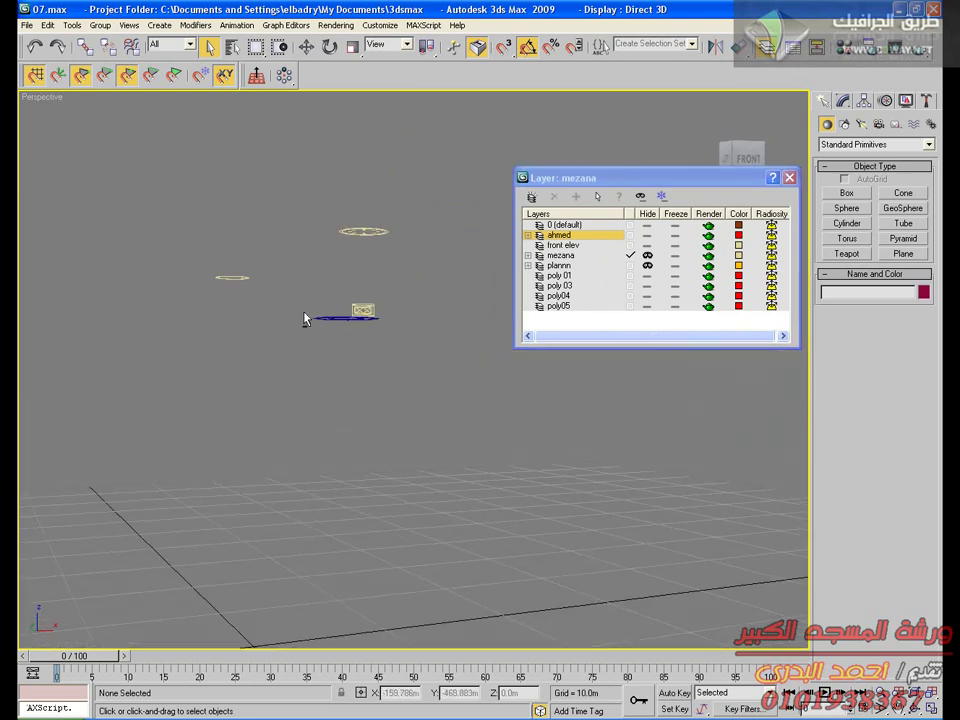
{"action": "left_click_drag", "start_coordinate": [425, 390], "coordinate": [424, 391]}
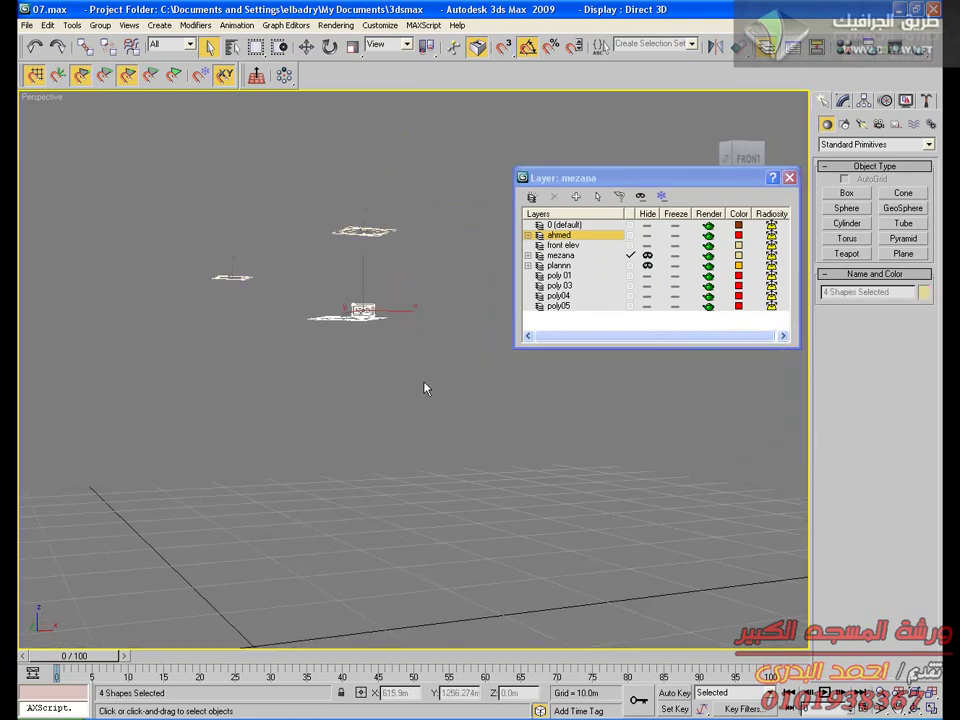
Unhide the plannn layer to show the mosque floor plan
{"action": "left_click", "coordinate": [647, 266]}
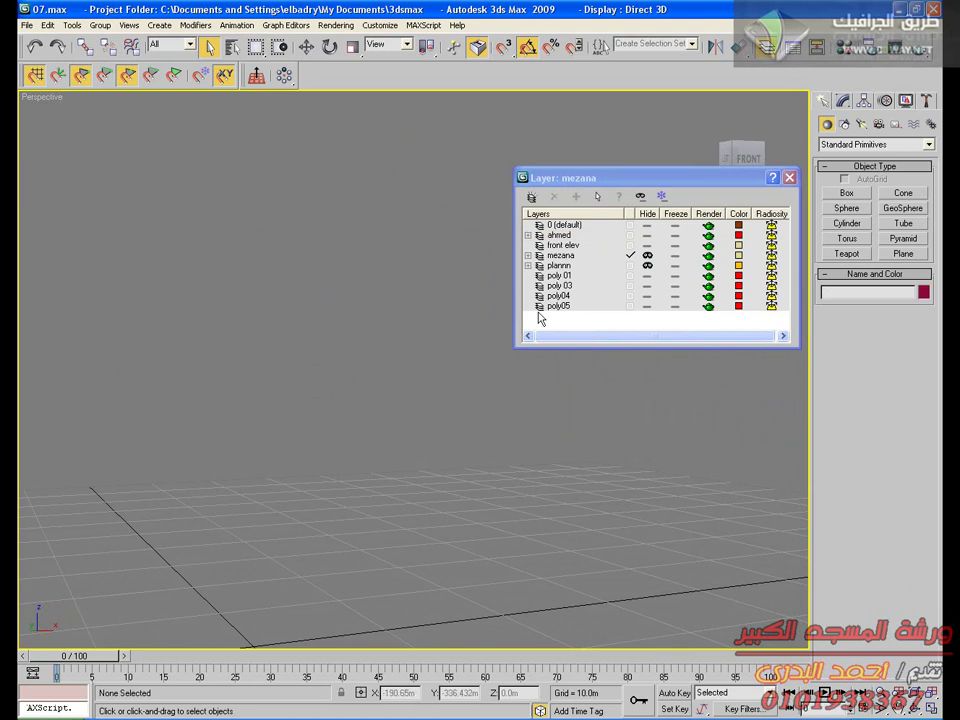
{"action": "left_click", "coordinate": [648, 266]}
{"action": "middle_click_drag", "start_coordinate": [325, 548], "coordinate": [390, 411]}
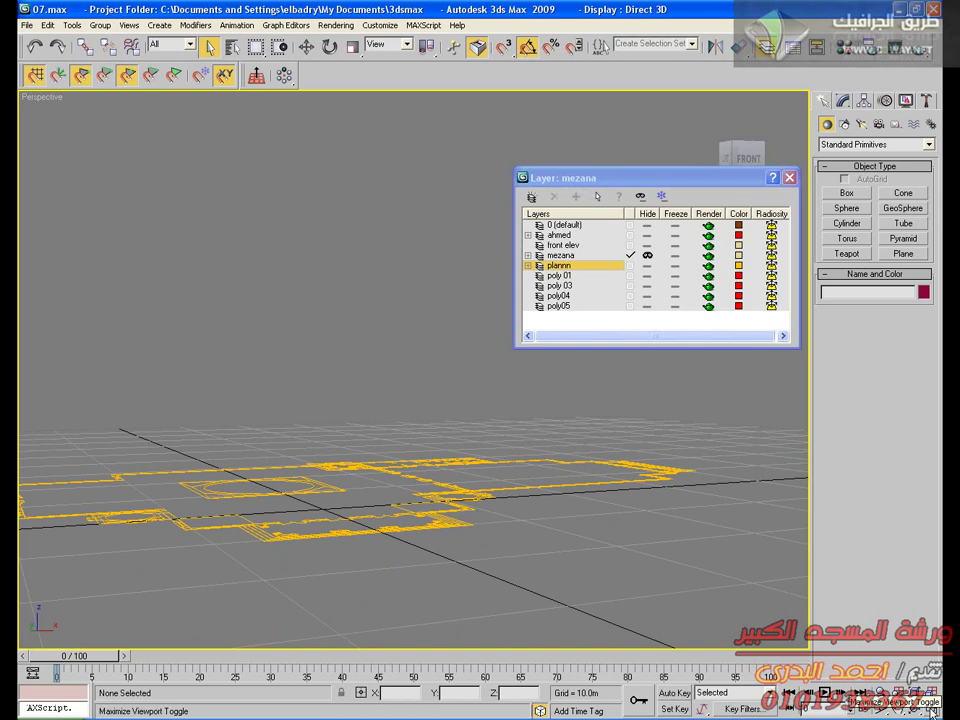
Show the floor plan in a maximized top view and close the layer manager
{"action": "left_click", "coordinate": [930, 707]}
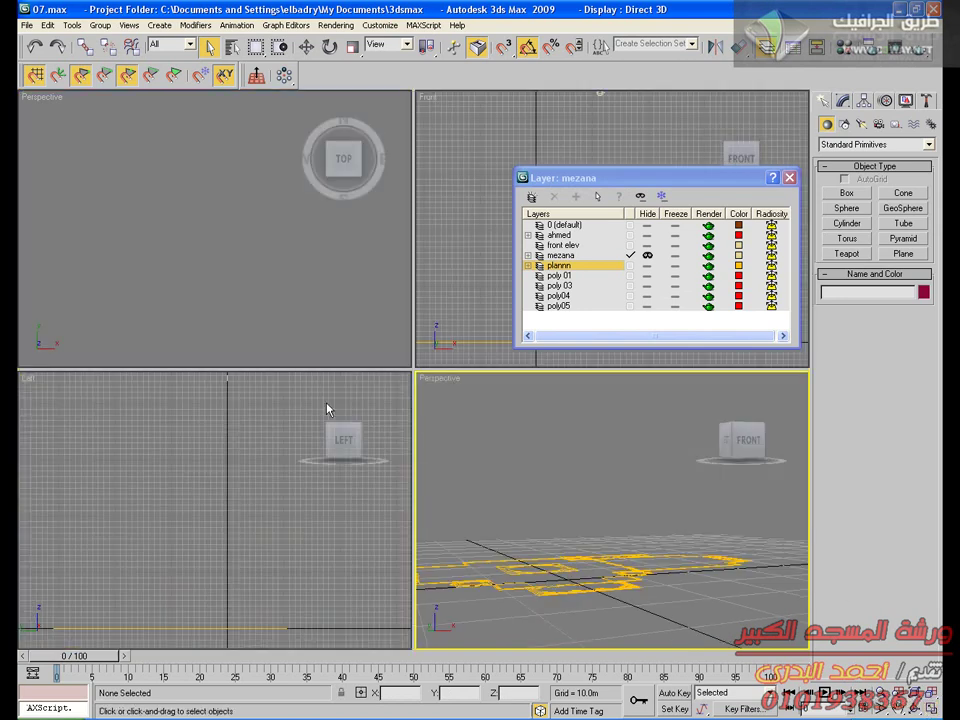
{"action": "left_click", "coordinate": [247, 270]}
{"action": "key", "text": "t"}
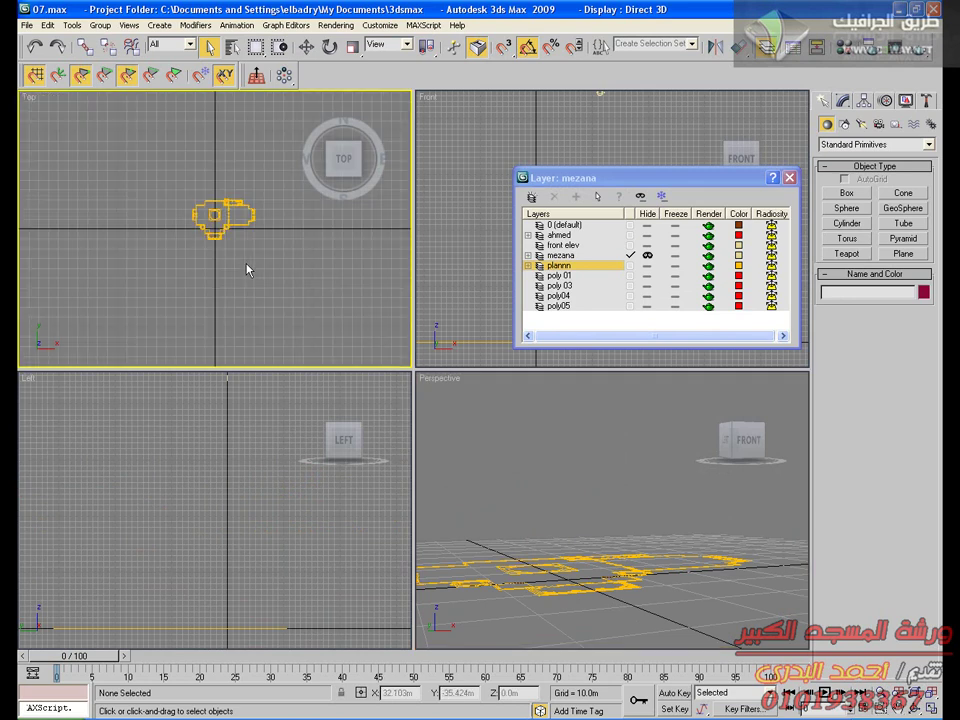
{"action": "left_click", "coordinate": [932, 710]}
{"action": "scroll", "coordinate": [310, 435], "scroll_direction": "up", "scroll_amount": 6}
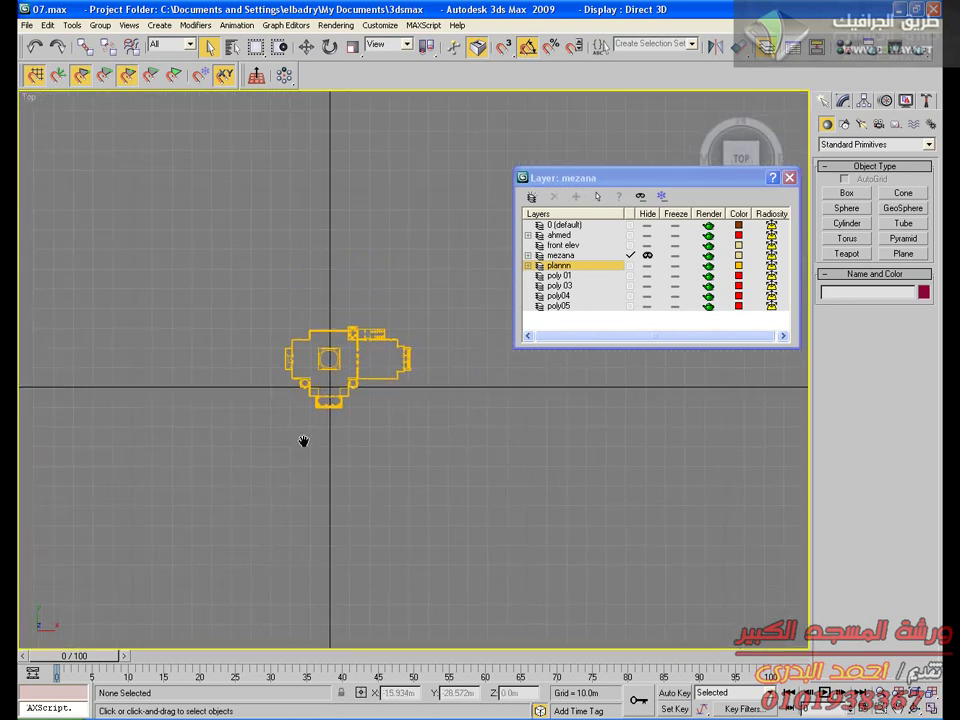
{"action": "scroll", "coordinate": [316, 405], "scroll_direction": "up", "scroll_amount": 5}
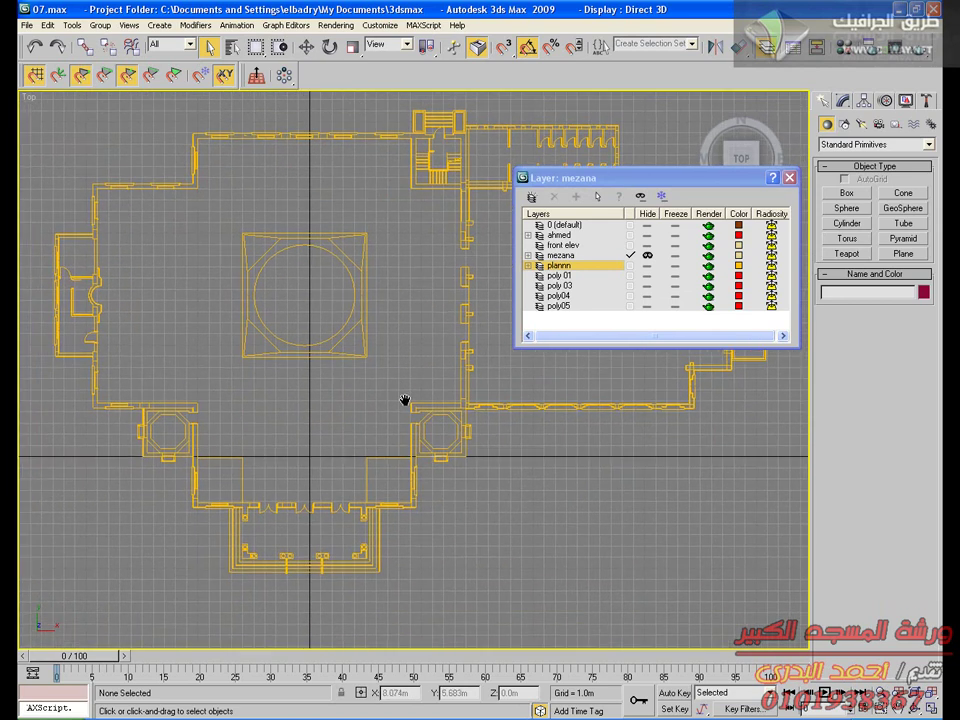
{"action": "scroll", "coordinate": [336, 468], "scroll_direction": "down", "scroll_amount": 4}
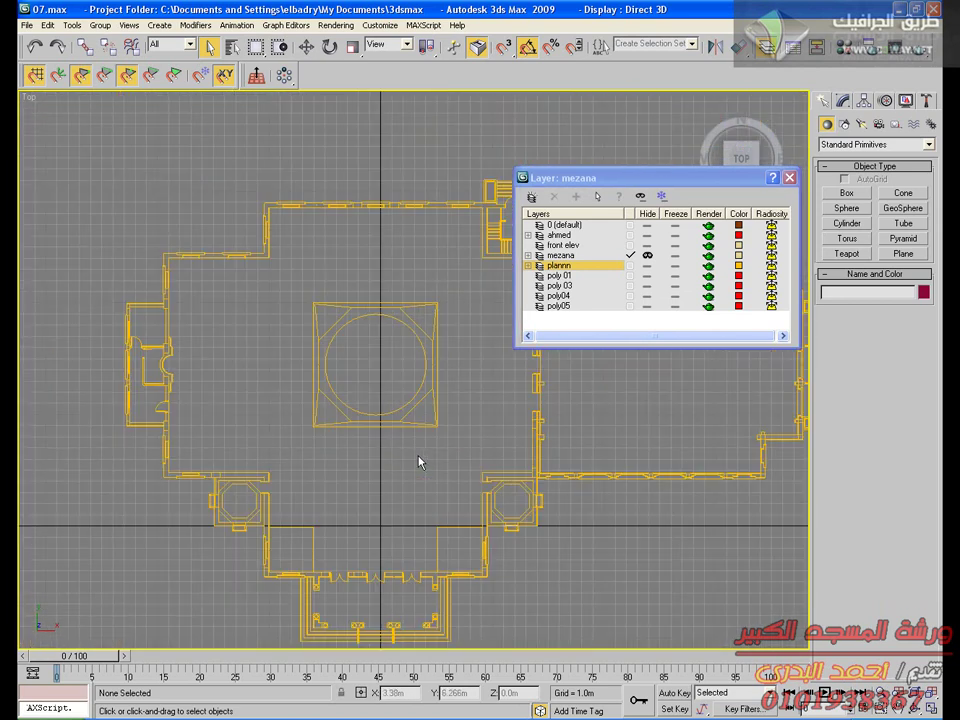
{"action": "left_click", "coordinate": [789, 177]}
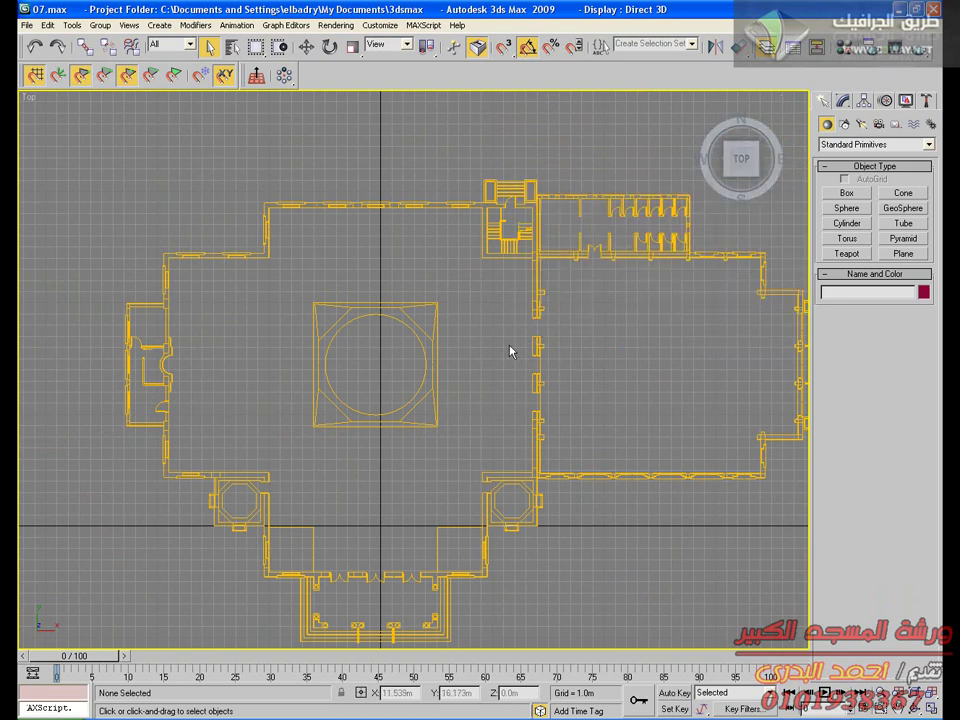
Draw a rectangle spline with 3D snapping over the square surrounding the dome circle in the plan
{"action": "scroll", "coordinate": [421, 314], "scroll_direction": "up", "scroll_amount": 5}
{"action": "middle_click_drag", "start_coordinate": [421, 314], "coordinate": [491, 504]}
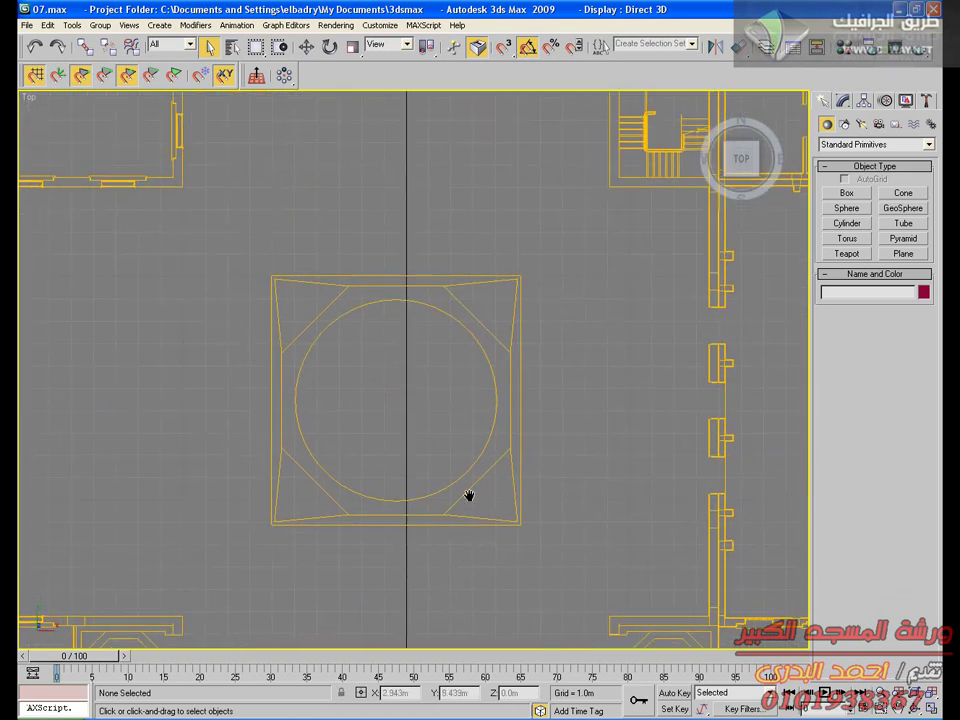
{"action": "scroll", "coordinate": [455, 478], "scroll_direction": "up", "scroll_amount": 2}
{"action": "middle_click_drag", "start_coordinate": [411, 405], "coordinate": [432, 430]}
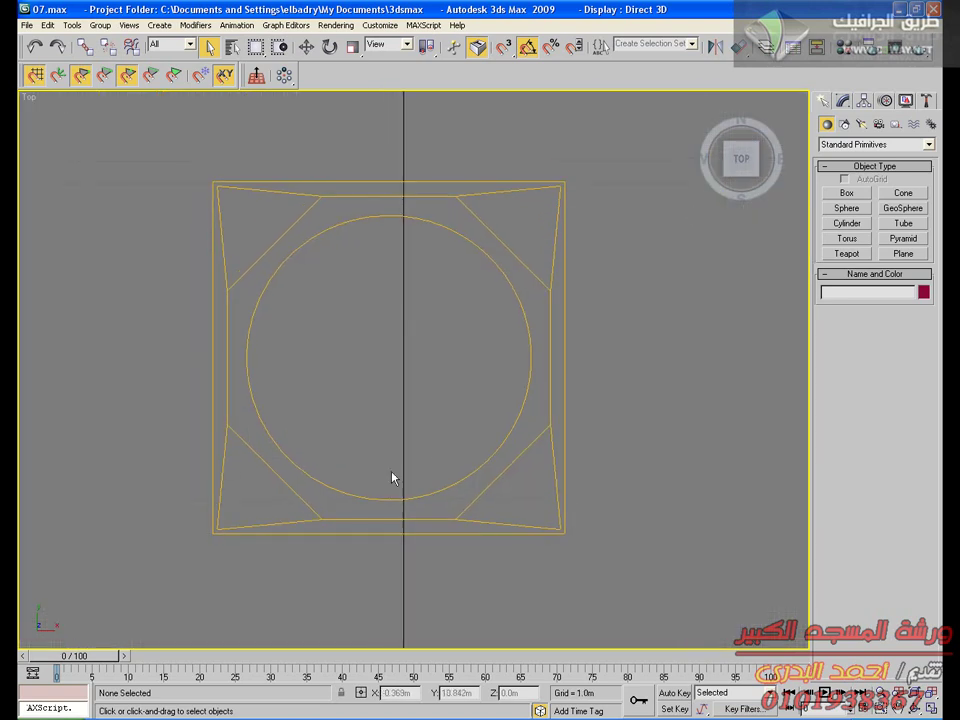
{"action": "left_click", "coordinate": [844, 126]}
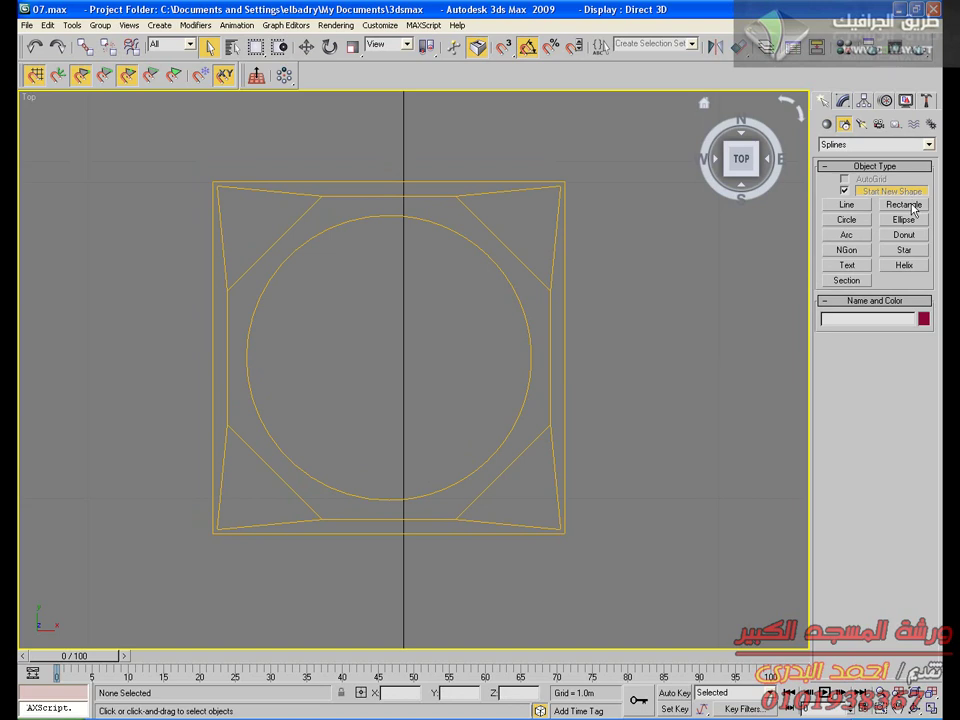
{"action": "left_click", "coordinate": [904, 205]}
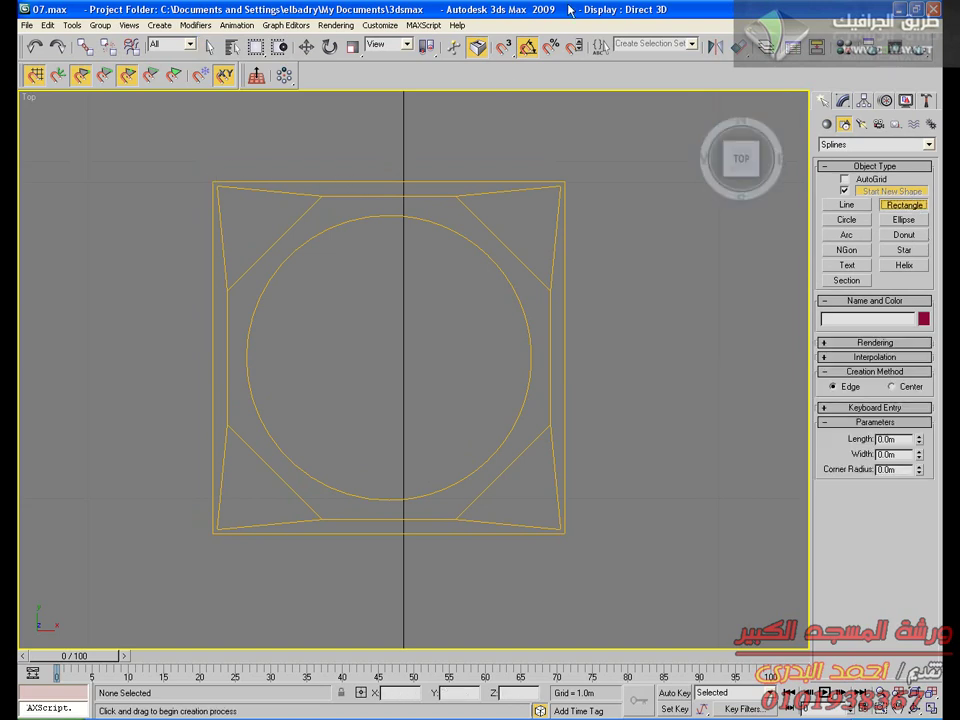
{"action": "left_click", "coordinate": [505, 48]}
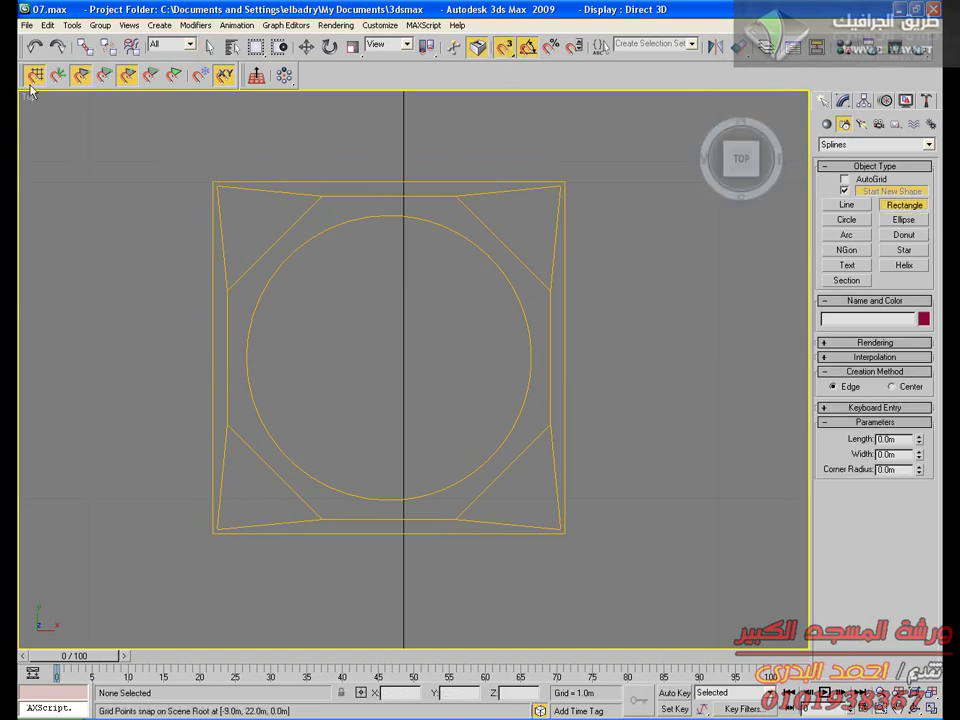
{"action": "left_click_drag", "start_coordinate": [213, 178], "coordinate": [566, 530]}
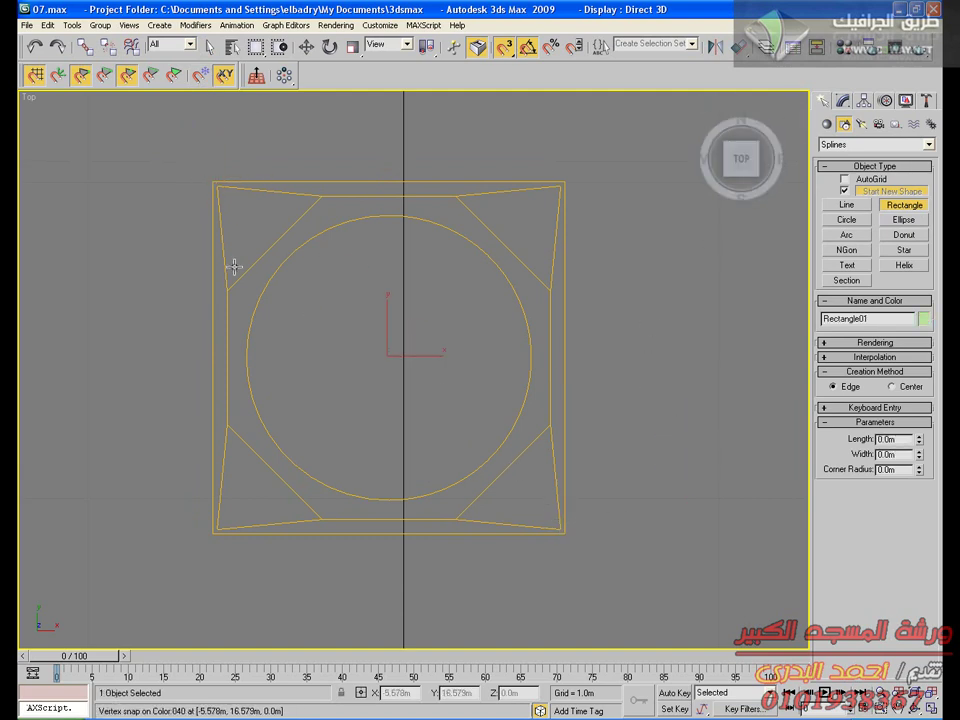
Unhide the mezana layer and make plannn the current layer
{"action": "left_click", "coordinate": [763, 48]}
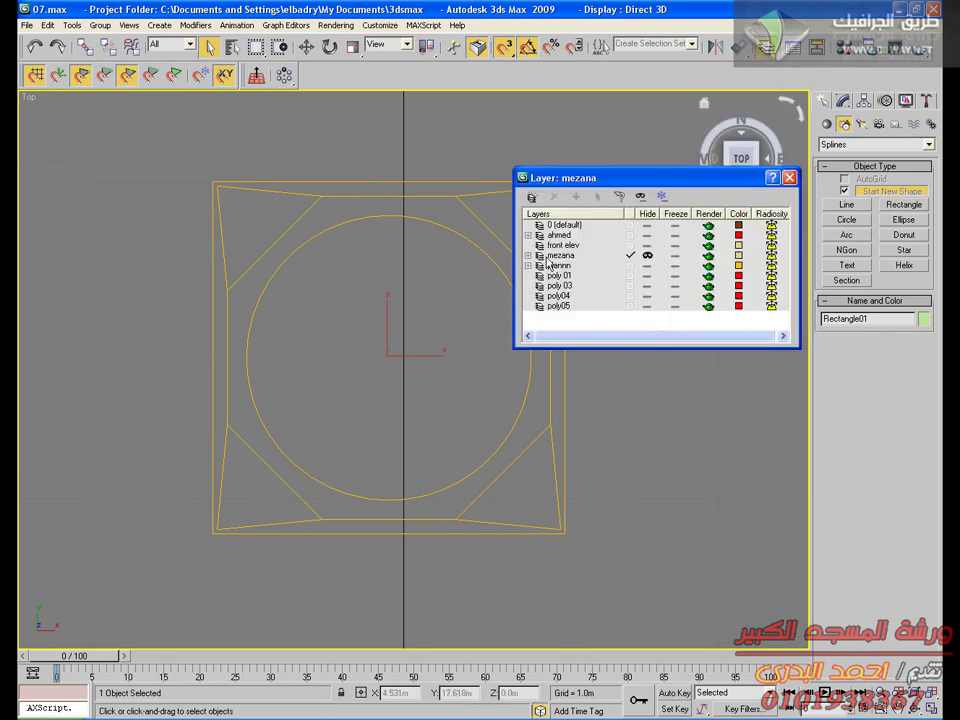
{"action": "left_click", "coordinate": [648, 258]}
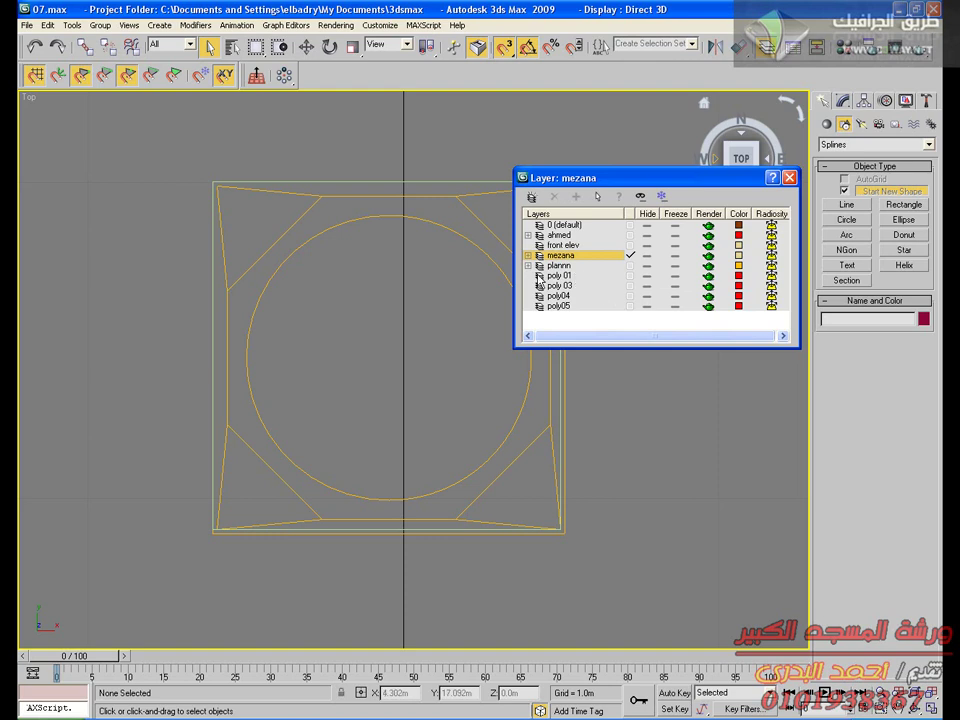
{"action": "left_click", "coordinate": [631, 266]}
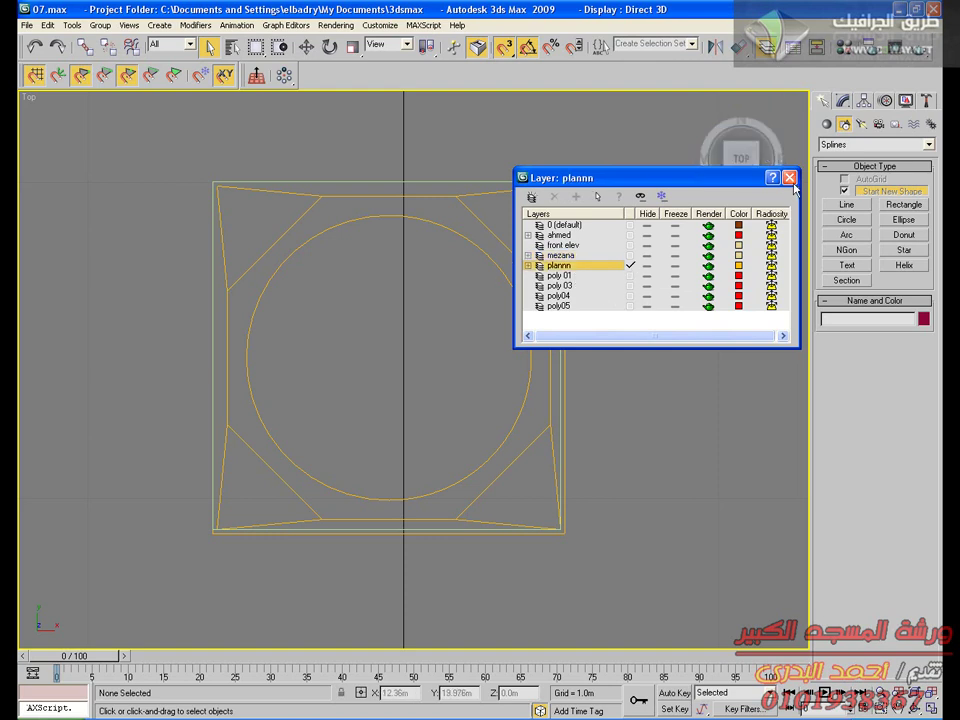
{"action": "left_click", "coordinate": [647, 254]}
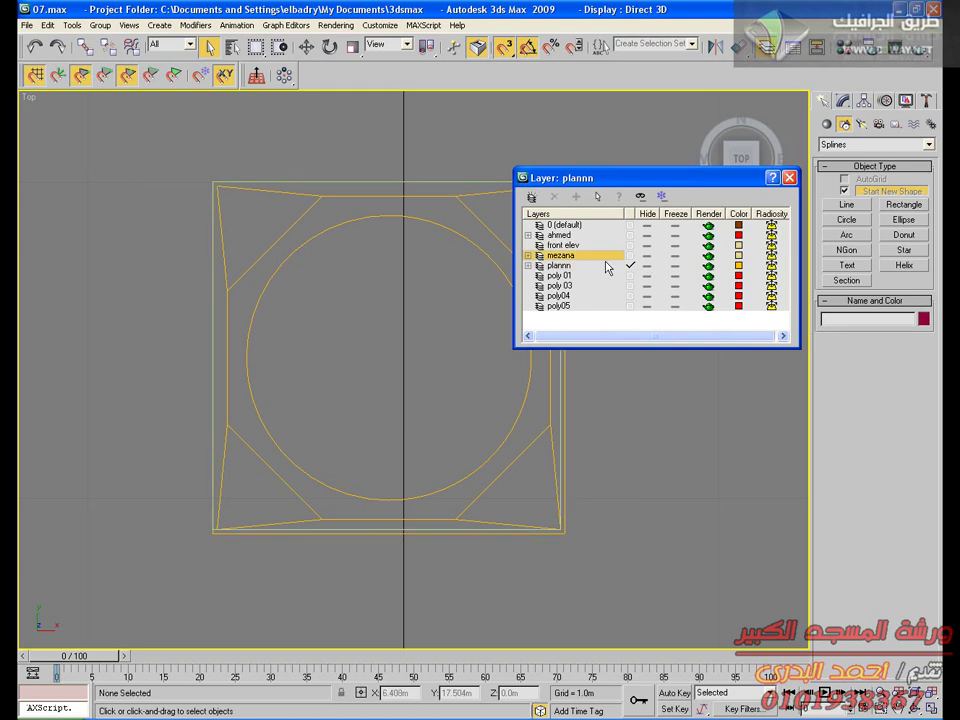
Hide the mezana layer and close the layer manager
{"action": "left_click", "coordinate": [327, 182]}
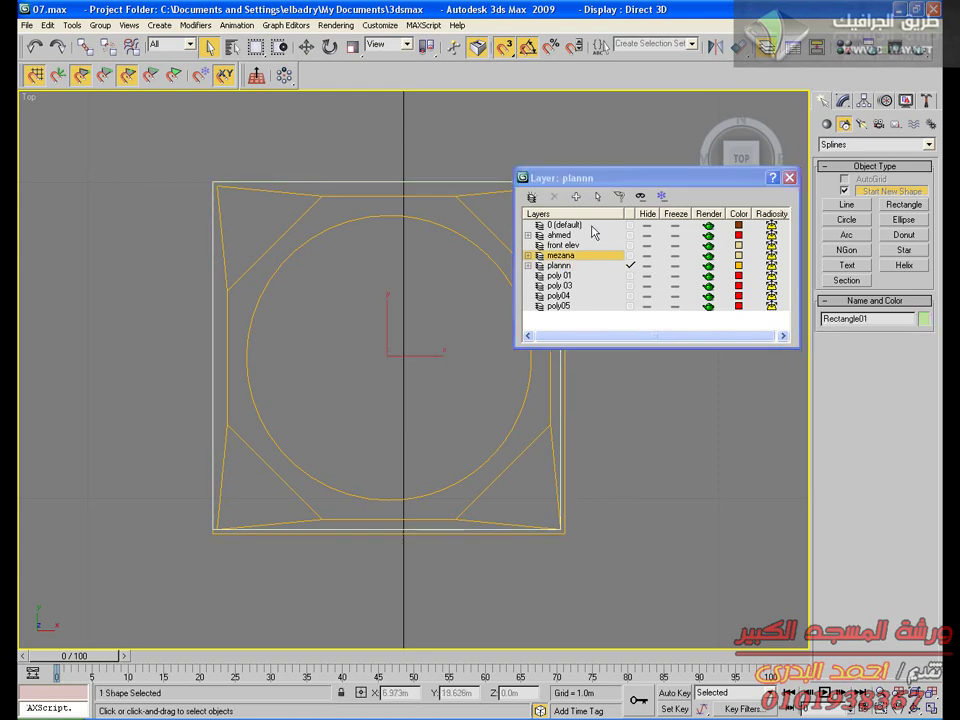
{"action": "left_click", "coordinate": [572, 267]}
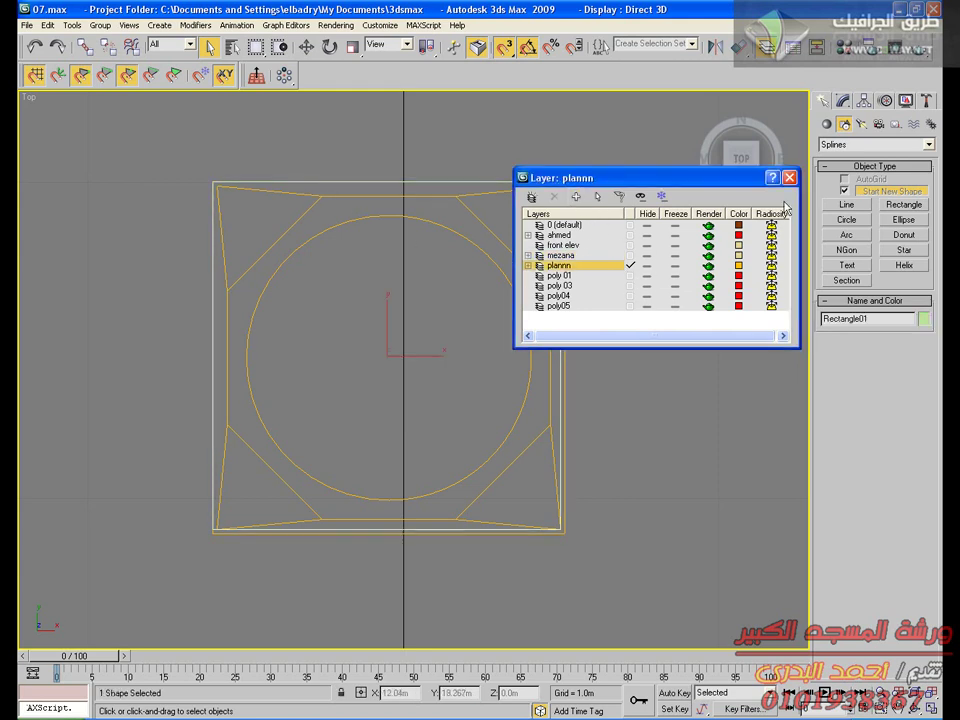
{"action": "left_click", "coordinate": [649, 256]}
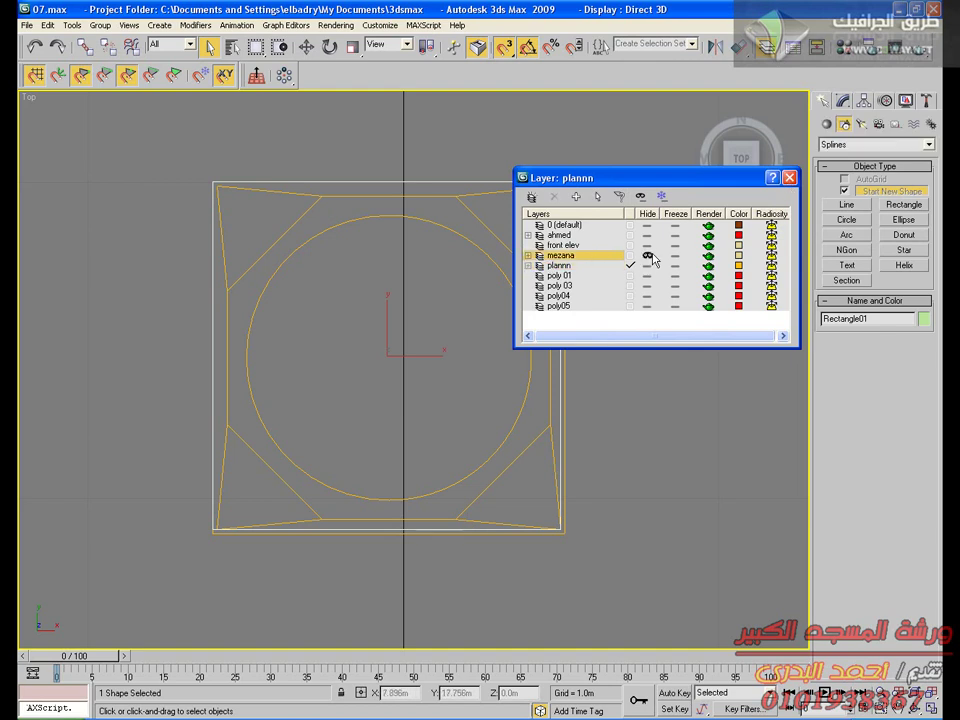
{"action": "left_click", "coordinate": [790, 179]}
Select the rectangle around the dome circle and convert it to an Editable Spline
{"action": "middle_click_drag", "start_coordinate": [378, 148], "coordinate": [362, 102]}
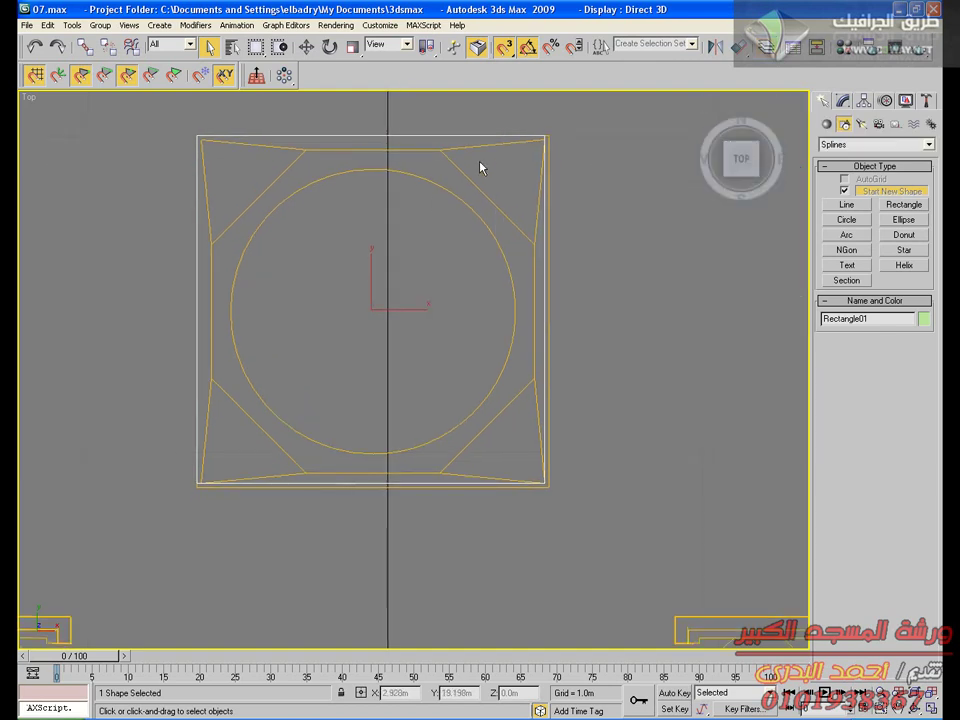
{"action": "left_click", "coordinate": [501, 146]}
{"action": "left_click", "coordinate": [633, 304]}
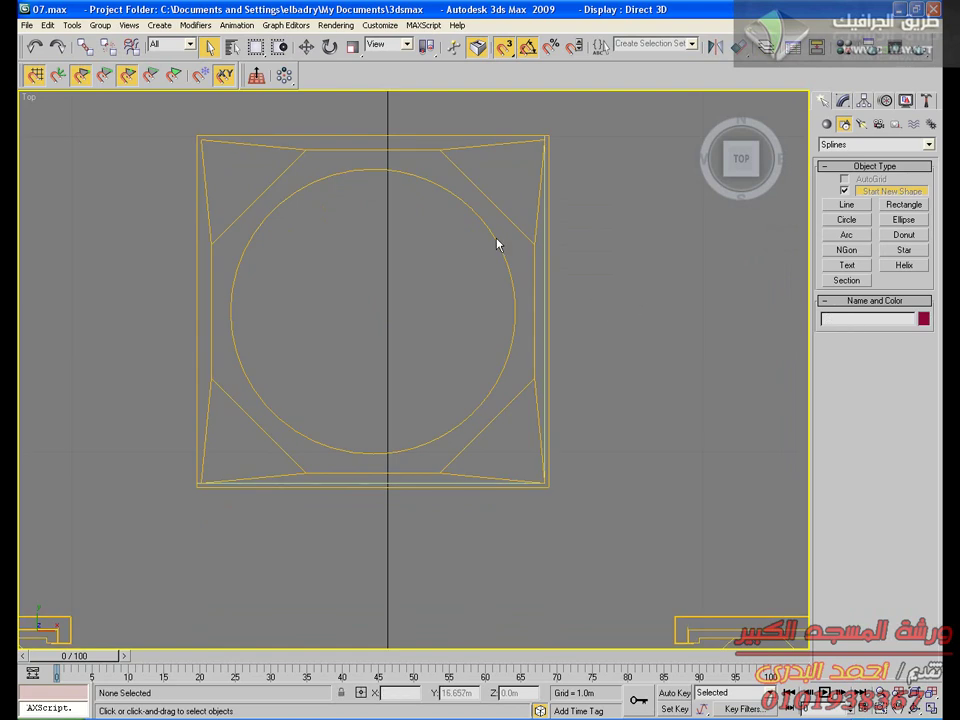
{"action": "left_click", "coordinate": [542, 369]}
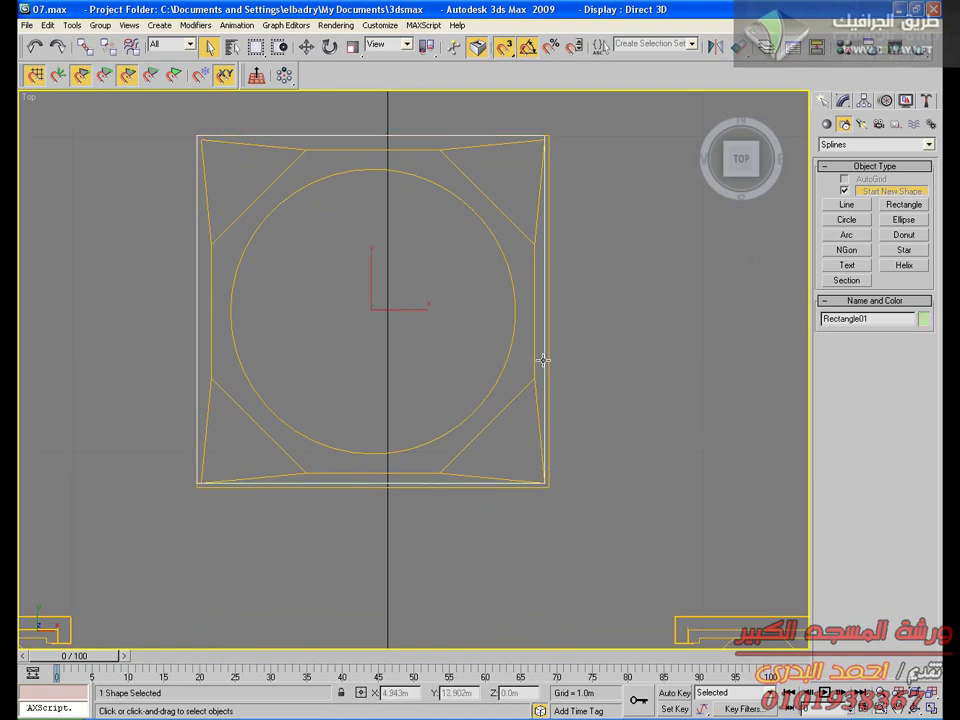
{"action": "left_click", "coordinate": [843, 100]}
{"action": "right_click", "coordinate": [847, 199]}
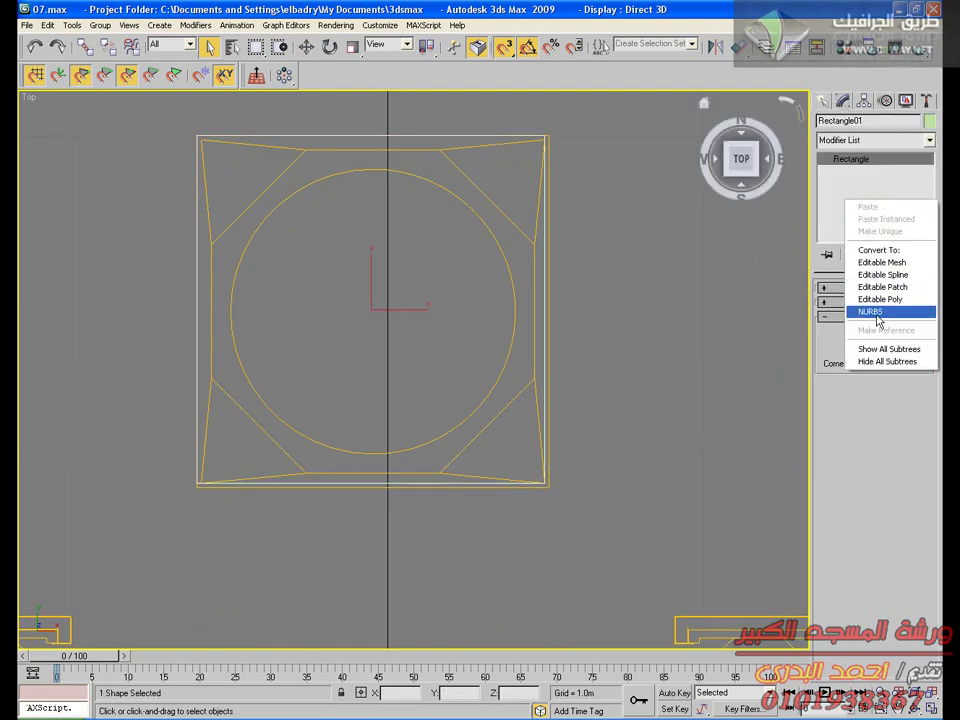
{"action": "left_click", "coordinate": [869, 273]}
Change all four vertices of the rectangle spline to Corner type
{"action": "left_click", "coordinate": [857, 336]}
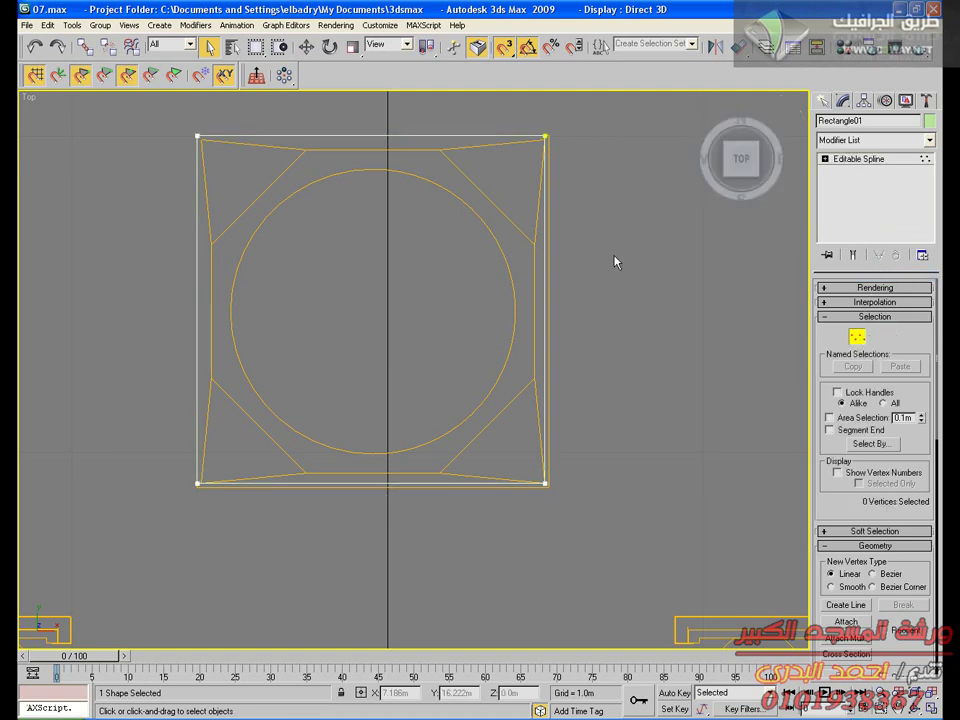
{"action": "left_click_drag", "start_coordinate": [590, 124], "coordinate": [120, 536]}
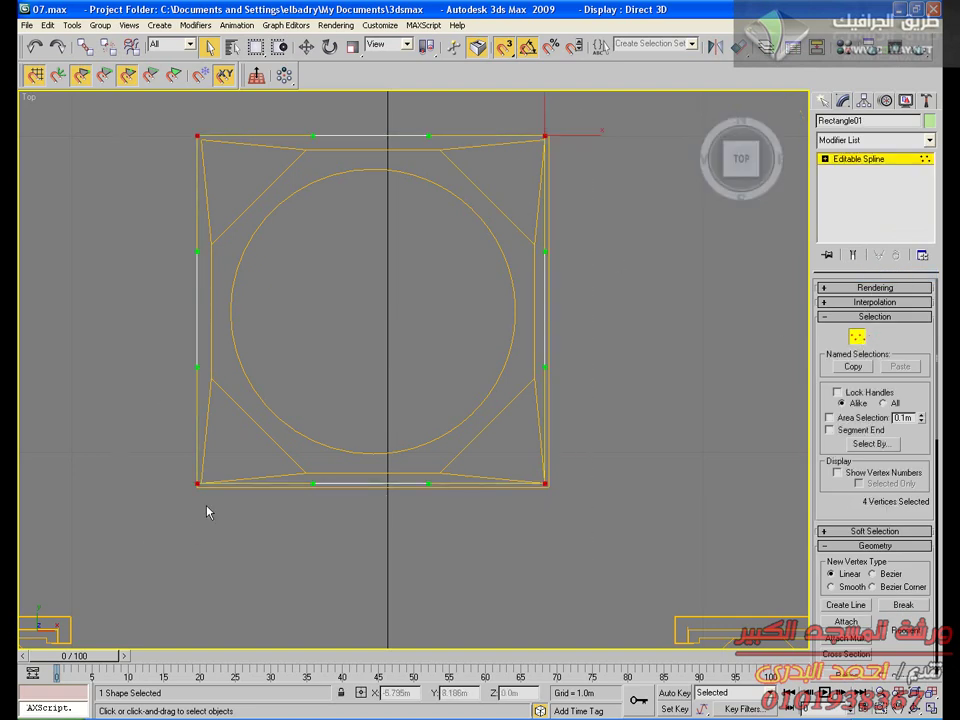
{"action": "right_click", "coordinate": [191, 478]}
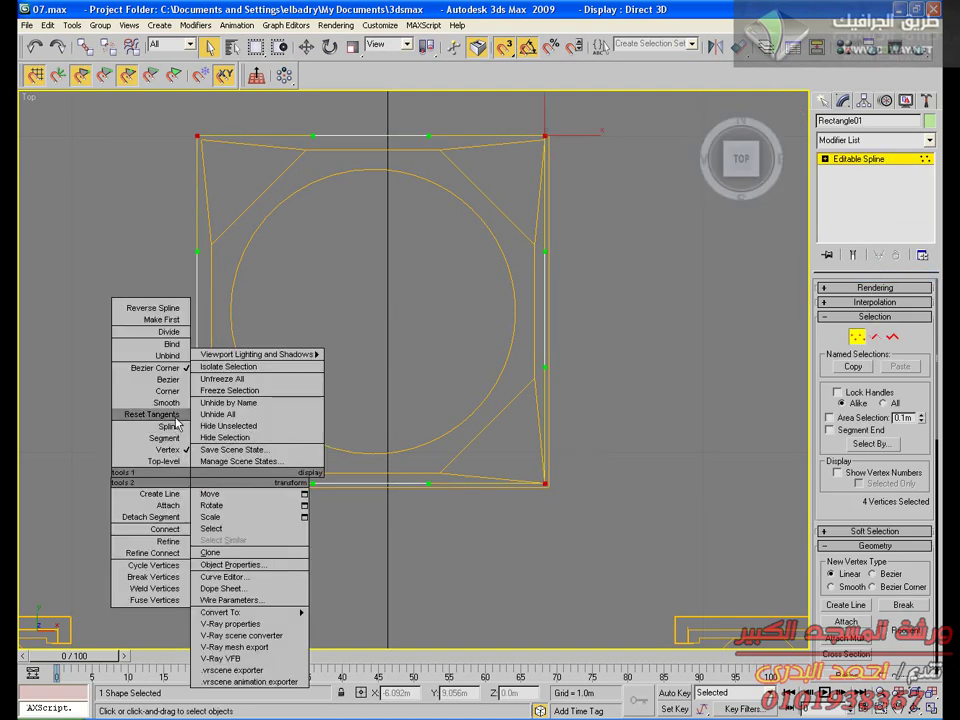
{"action": "left_click", "coordinate": [176, 394]}
Snap the rectangle's two right-hand vertices onto the outer corners of the square in the plan
{"action": "middle_click_drag", "start_coordinate": [592, 159], "coordinate": [512, 223]}
{"action": "middle_click_drag", "start_coordinate": [520, 173], "coordinate": [517, 165]}
{"action": "left_click", "coordinate": [567, 187]}
{"action": "scroll", "coordinate": [567, 188], "scroll_direction": "up", "scroll_amount": 3}
{"action": "middle_click_drag", "start_coordinate": [522, 98], "coordinate": [500, 293]}
{"action": "left_click_drag", "start_coordinate": [440, 247], "coordinate": [441, 246]}
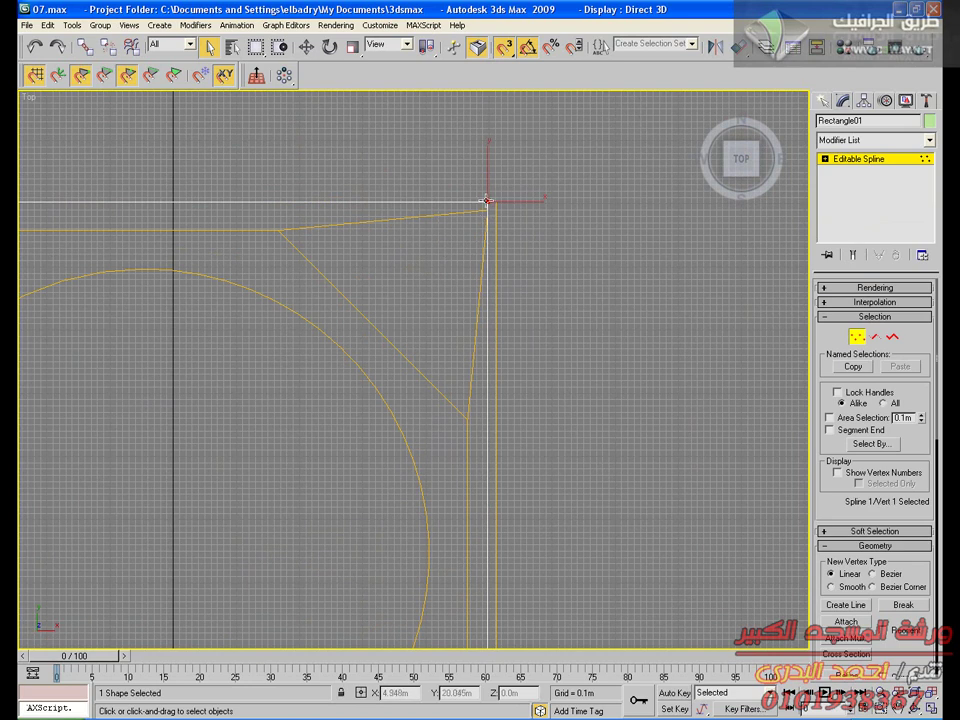
{"action": "left_click", "coordinate": [525, 199]}
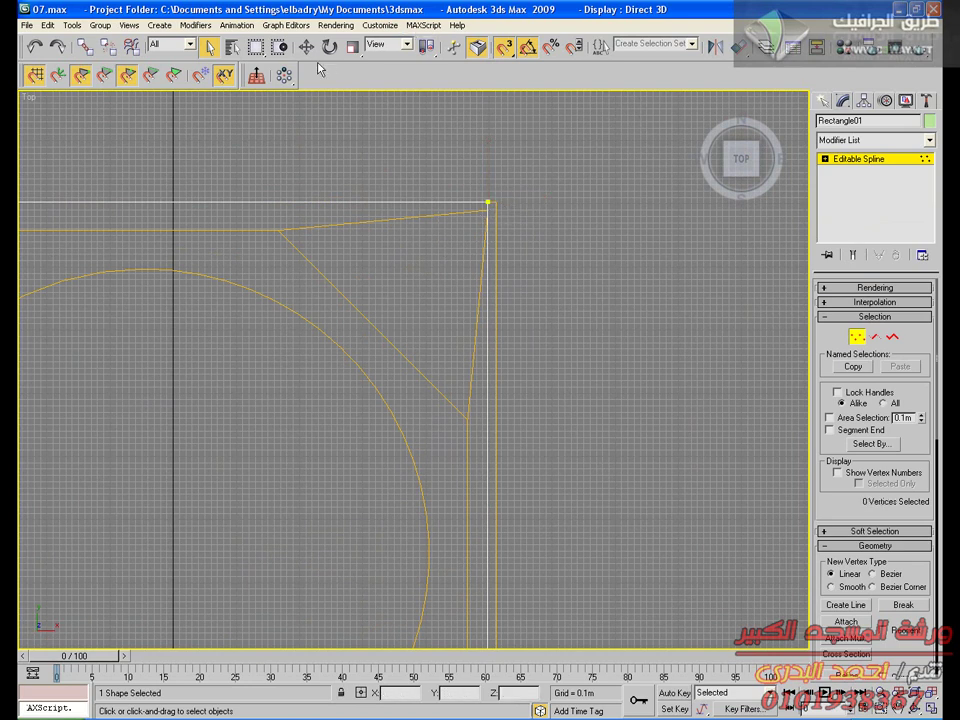
{"action": "left_click_drag", "start_coordinate": [489, 203], "coordinate": [502, 207]}
{"action": "middle_click_drag", "start_coordinate": [588, 343], "coordinate": [574, 654]}
{"action": "middle_click_drag", "start_coordinate": [517, 505], "coordinate": [560, 372]}
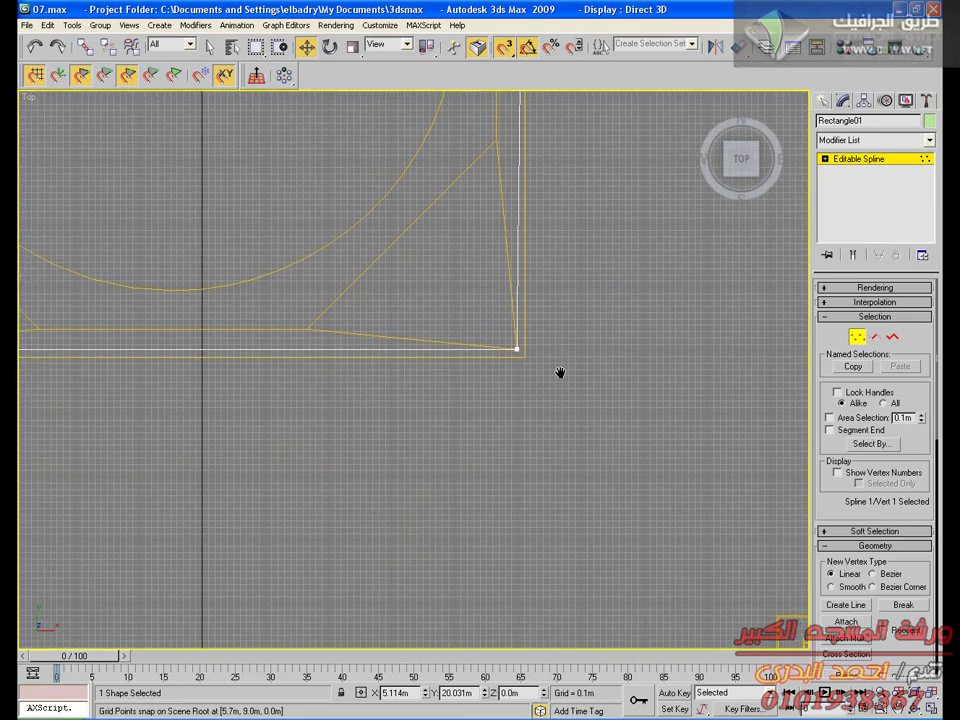
{"action": "left_click_drag", "start_coordinate": [479, 394], "coordinate": [481, 392]}
Snap the rectangle's lower-left vertex onto the plan's outer corner and leave vertex editing
{"action": "middle_click_drag", "start_coordinate": [191, 514], "coordinate": [576, 430]}
{"action": "middle_click_drag", "start_coordinate": [410, 463], "coordinate": [523, 495]}
{"action": "scroll", "coordinate": [393, 403], "scroll_direction": "up", "scroll_amount": 3}
{"action": "left_click_drag", "start_coordinate": [310, 401], "coordinate": [311, 400]}
{"action": "scroll", "coordinate": [354, 360], "scroll_direction": "down", "scroll_amount": 10}
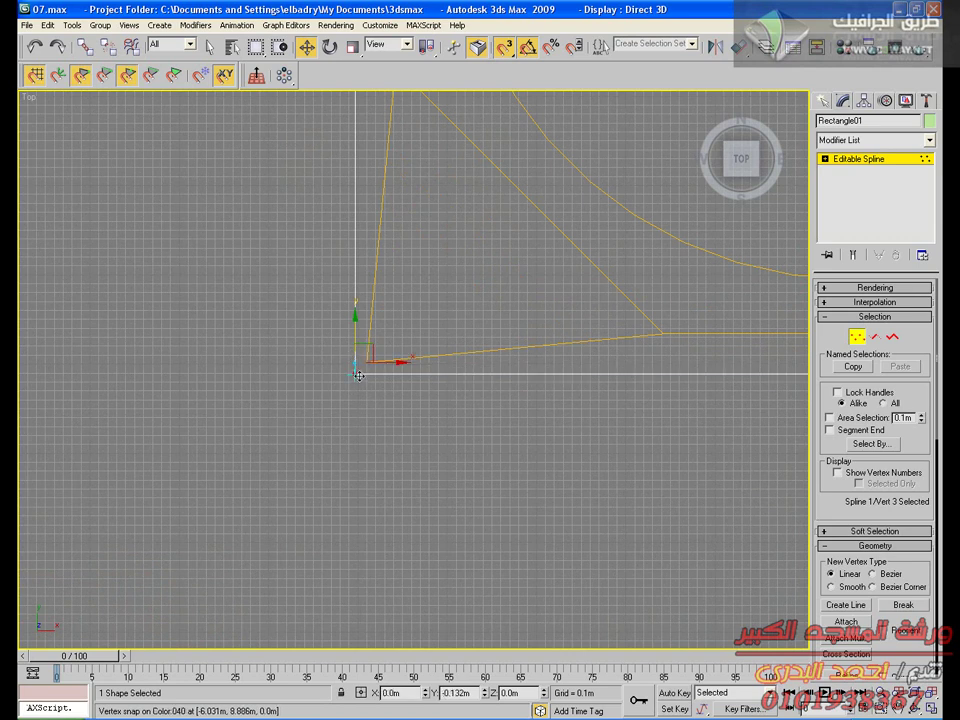
{"action": "middle_click_drag", "start_coordinate": [454, 416], "coordinate": [293, 481]}
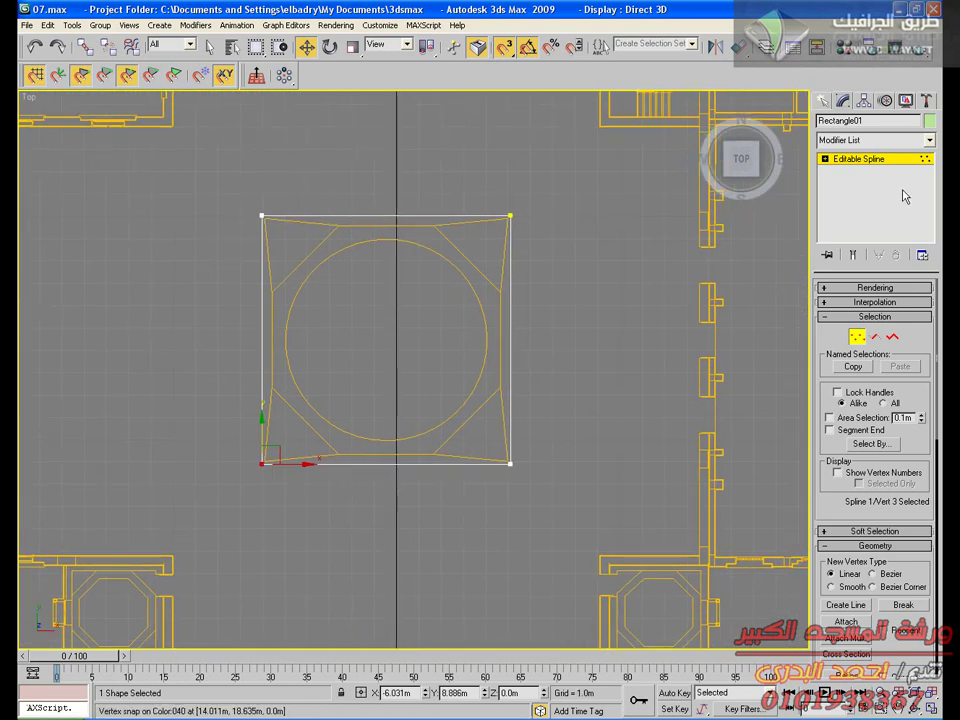
{"action": "left_click", "coordinate": [877, 161]}
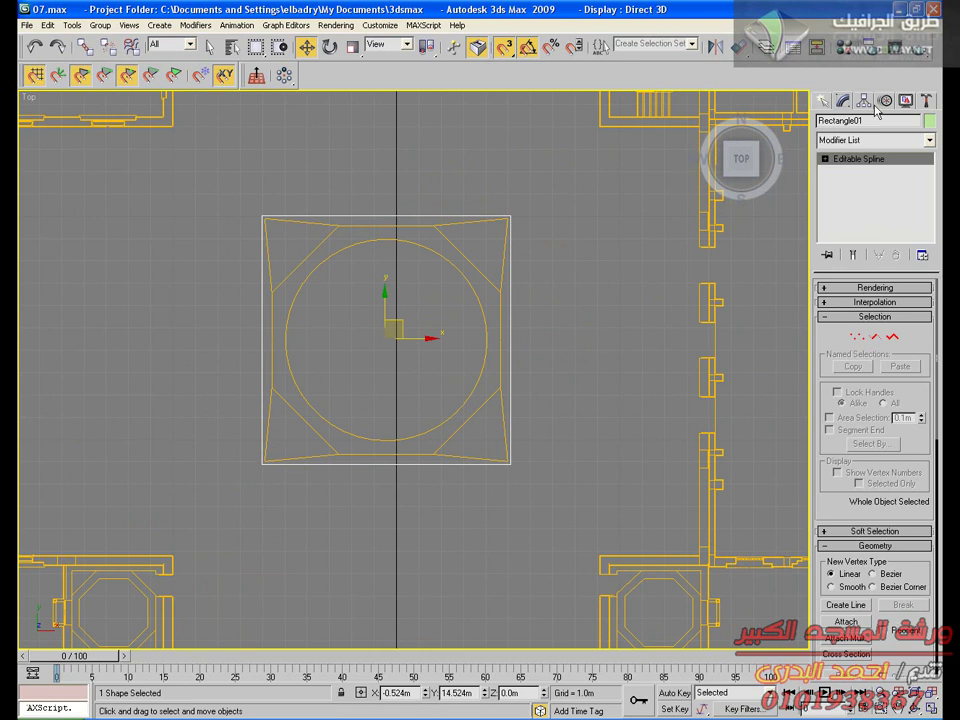
Extrude the rectangle 0.65 m, consulting the dome base in the AutoCAD elevation
{"action": "left_click", "coordinate": [908, 152]}
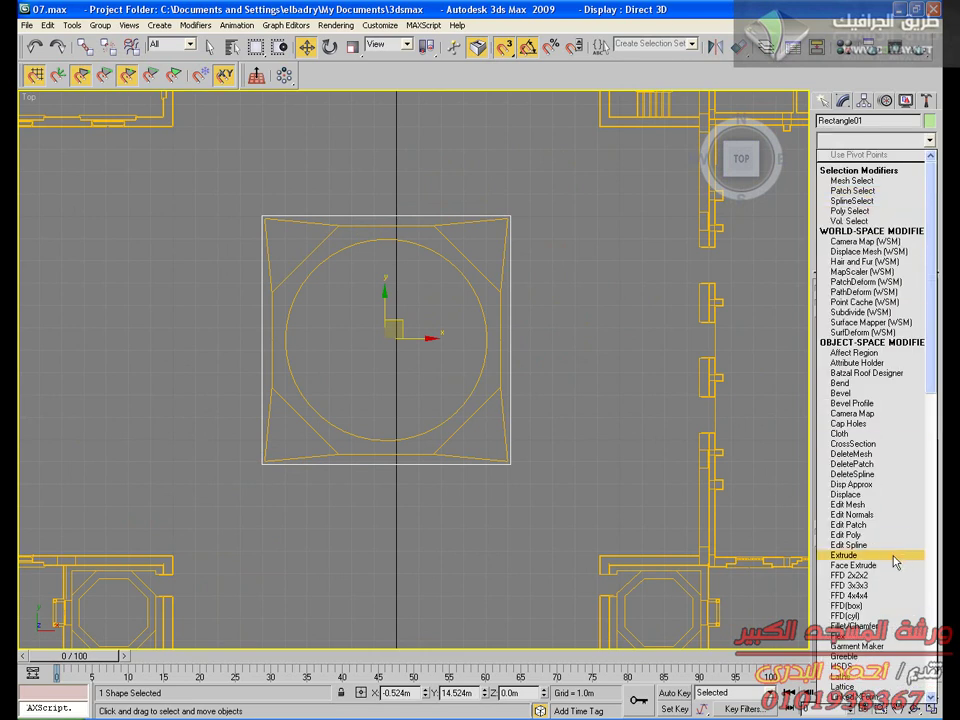
{"action": "left_click", "coordinate": [888, 555]}
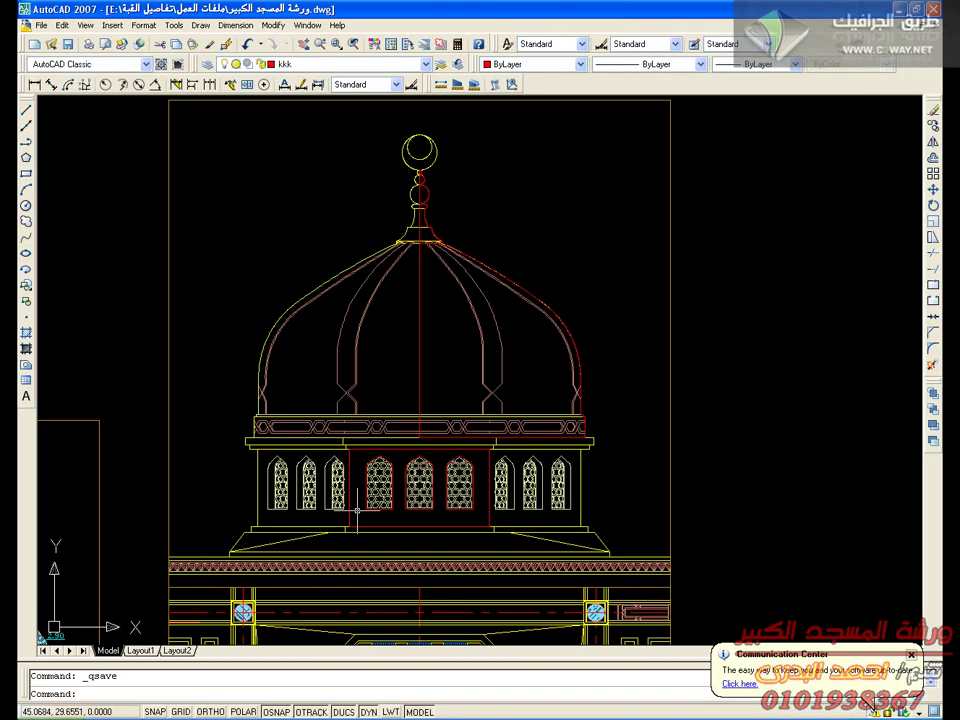
{"action": "scroll", "coordinate": [439, 403], "scroll_direction": "up", "scroll_amount": 4}
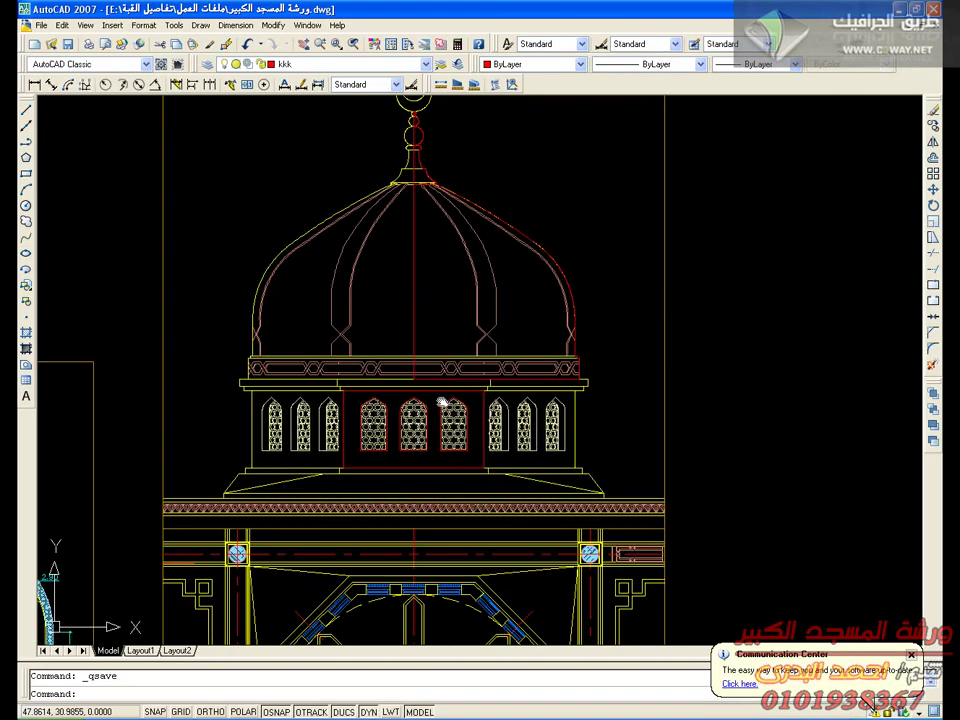
{"action": "scroll", "coordinate": [493, 380], "scroll_direction": "up", "scroll_amount": 6}
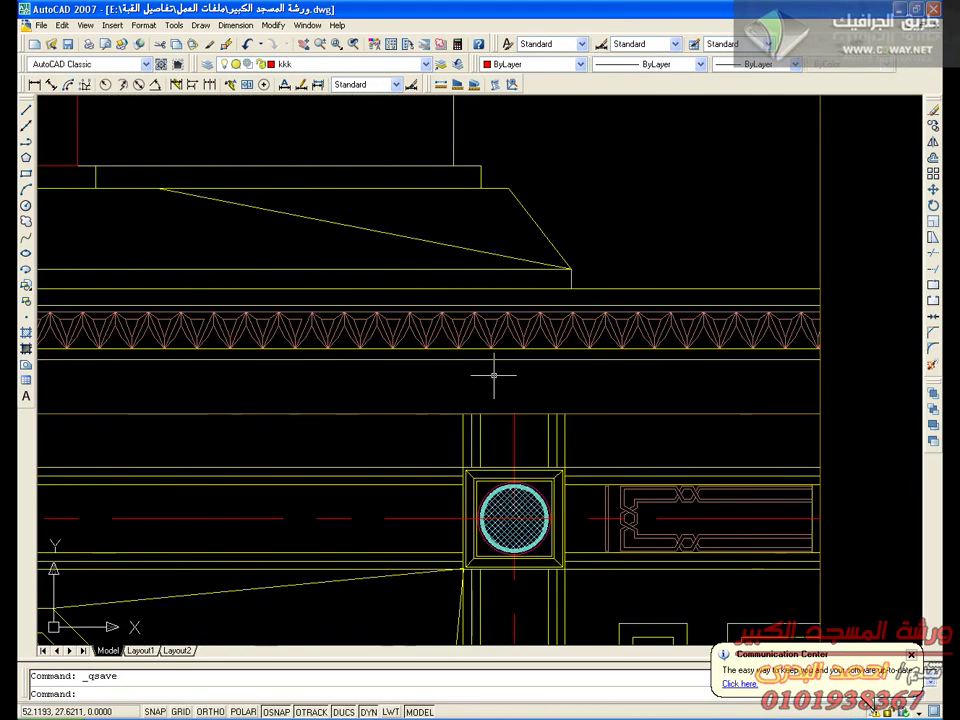
{"action": "middle_click_drag", "start_coordinate": [523, 395], "coordinate": [416, 431]}
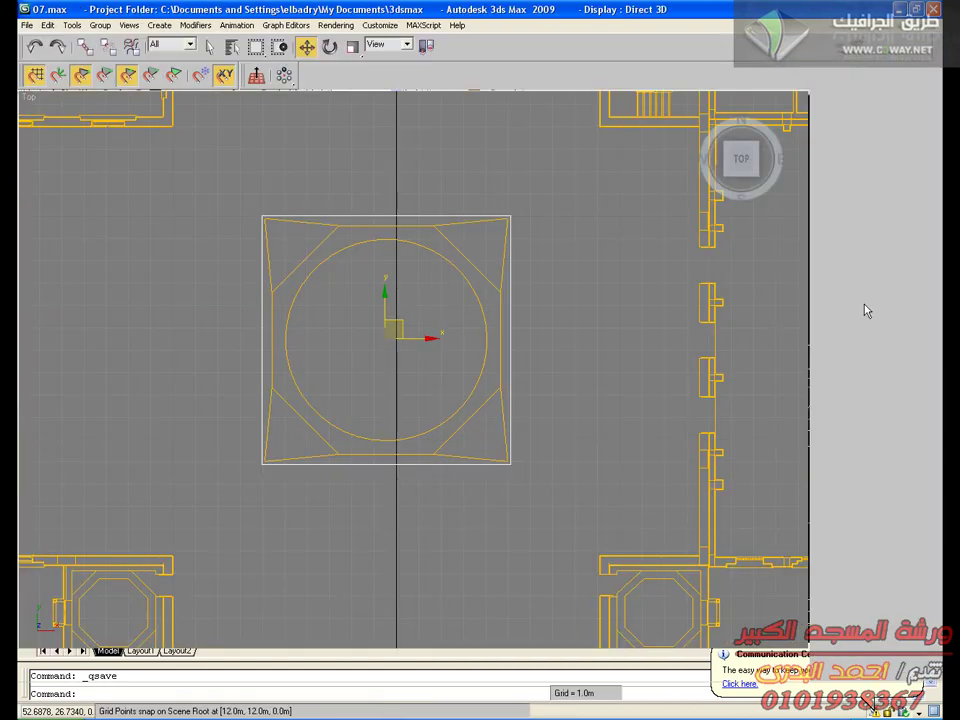
{"action": "double_click", "coordinate": [895, 306]}
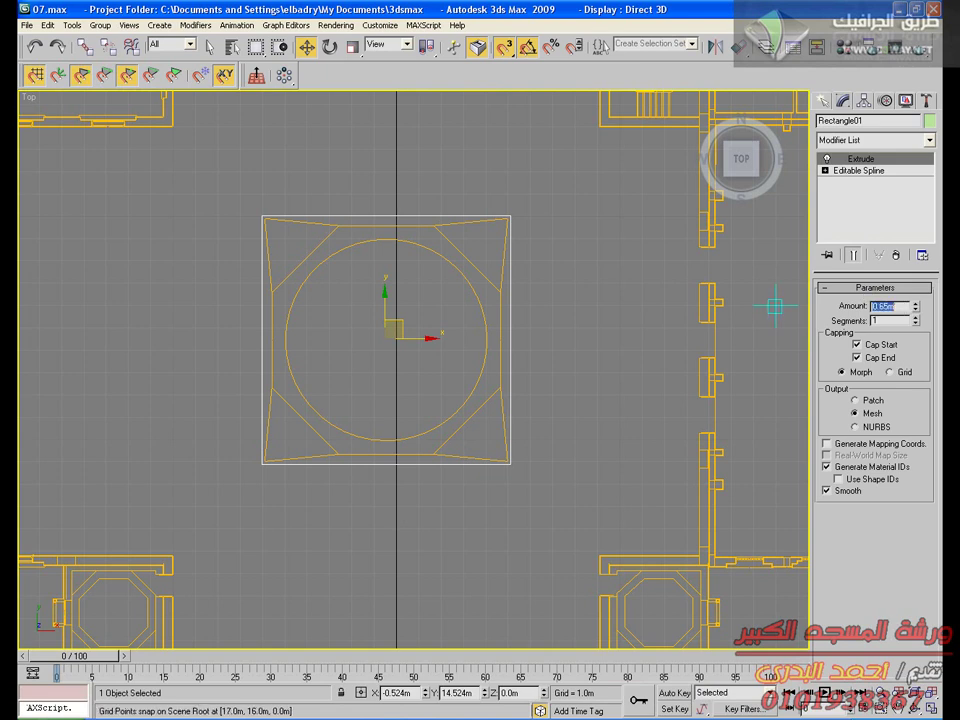
Restore the four-viewport layout and examine the extruded slab in the perspective, top and front views
{"action": "key", "text": "alt+w"}
{"action": "scroll", "coordinate": [612, 578], "scroll_direction": "up", "scroll_amount": 5}
{"action": "middle_click_drag", "start_coordinate": [613, 578], "coordinate": [618, 495], "text": "alt"}
{"action": "scroll", "coordinate": [620, 520], "scroll_direction": "up", "scroll_amount": 4}
{"action": "middle_click_drag", "start_coordinate": [604, 555], "coordinate": [607, 583], "text": "alt"}
{"action": "middle_click_drag", "start_coordinate": [625, 537], "coordinate": [627, 577]}
{"action": "scroll", "coordinate": [630, 565], "scroll_direction": "up", "scroll_amount": 3}
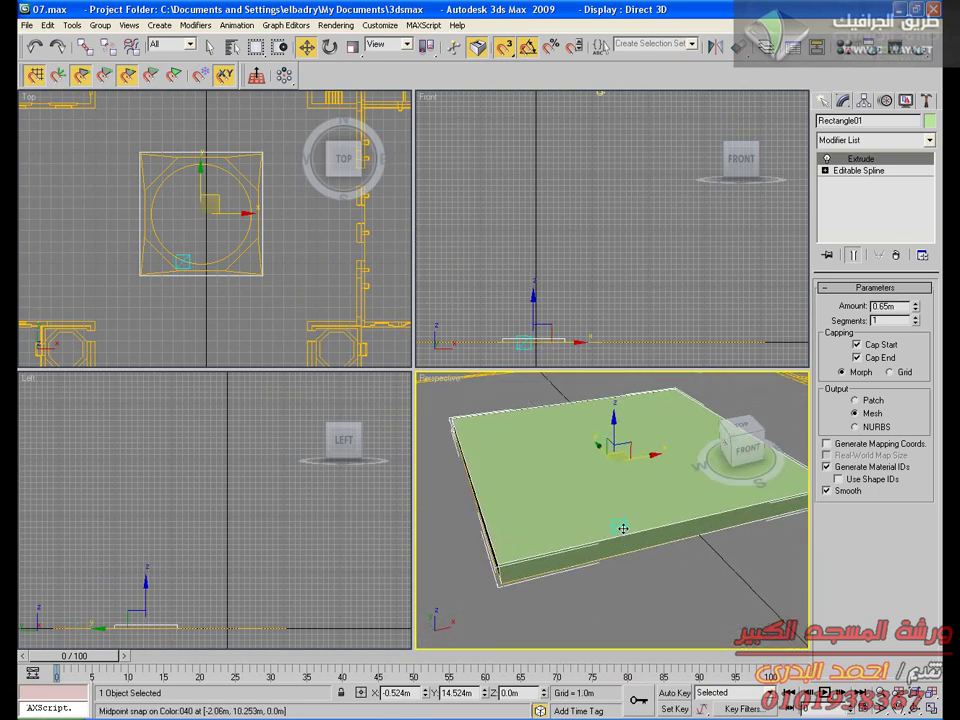
{"action": "middle_click_drag", "start_coordinate": [203, 263], "coordinate": [214, 228]}
{"action": "middle_click_drag", "start_coordinate": [539, 286], "coordinate": [572, 341]}
{"action": "middle_click_drag", "start_coordinate": [597, 234], "coordinate": [660, 126]}
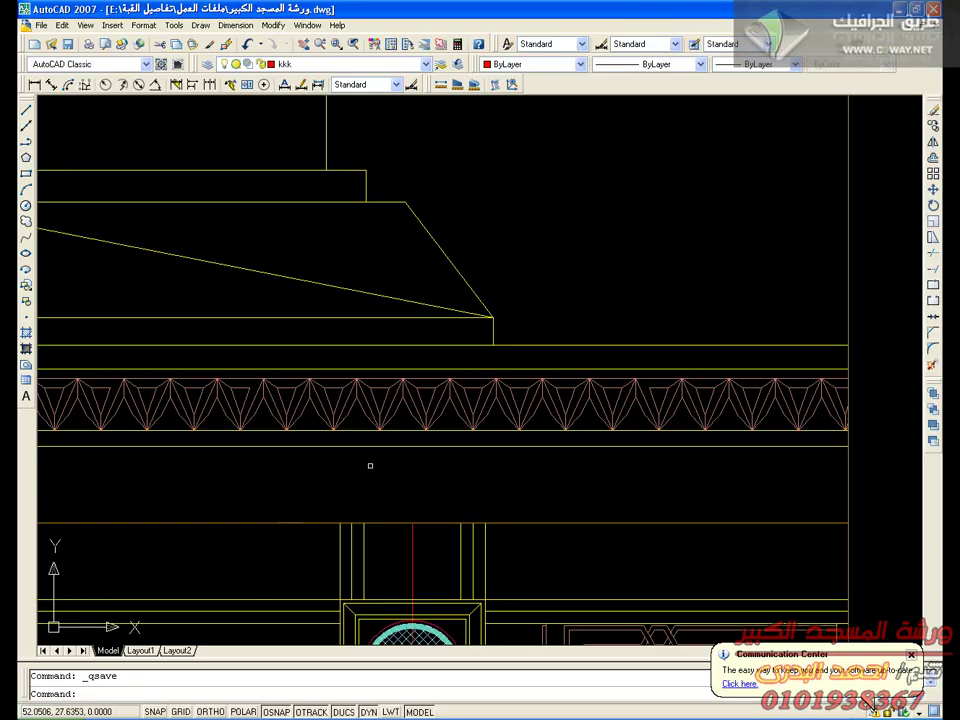
Examine the sloped dome base in the AutoCAD elevation and return to 3ds Max
{"action": "scroll", "coordinate": [482, 517], "scroll_direction": "up", "scroll_amount": 3}
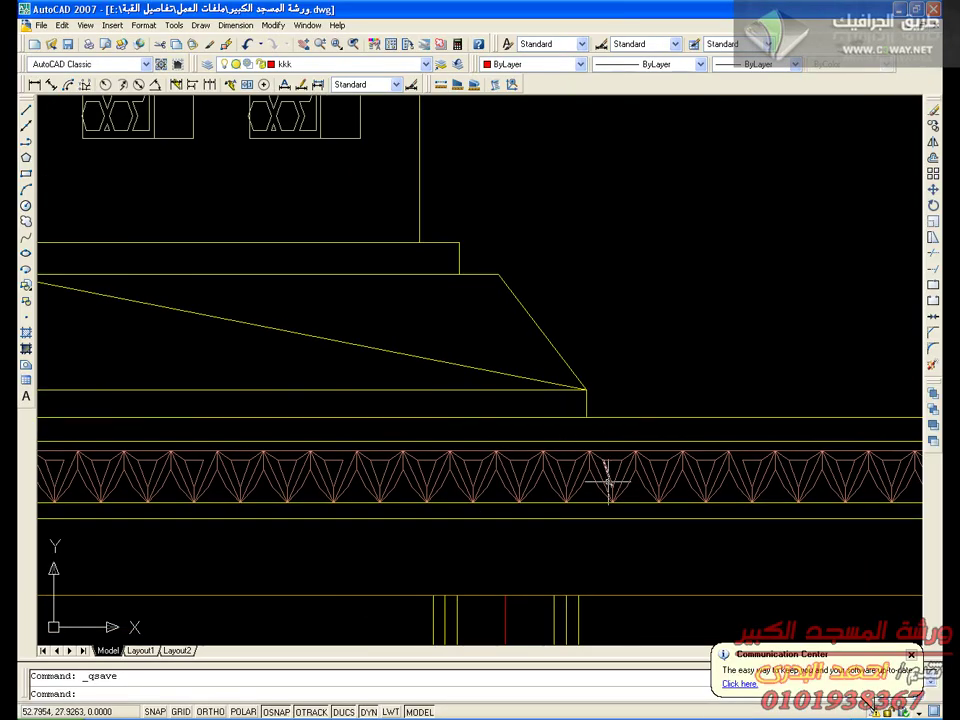
{"action": "middle_click_drag", "start_coordinate": [587, 386], "coordinate": [680, 428]}
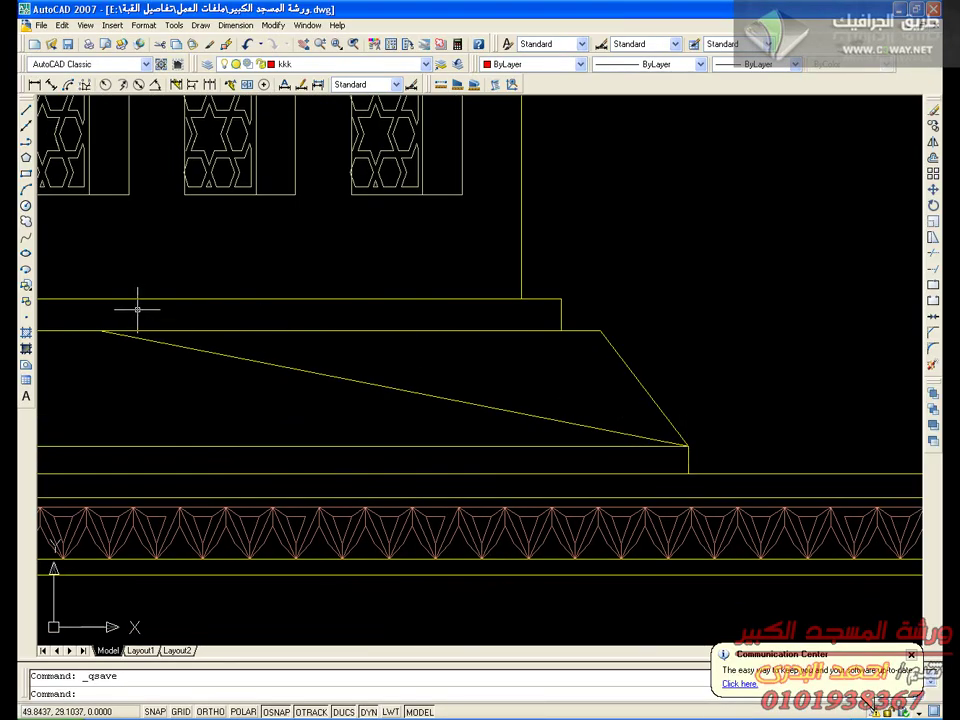
{"action": "key", "text": "alt+Tab"}
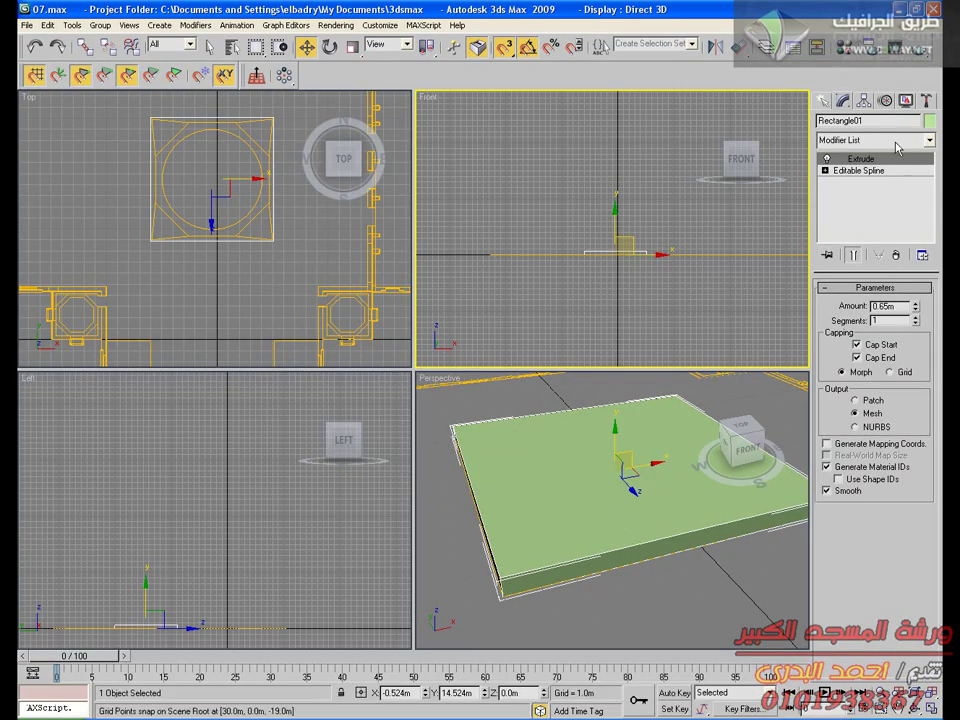
Add an Edit Poly modifier to the slab and select its four top corner vertices
{"action": "left_click", "coordinate": [889, 147]}
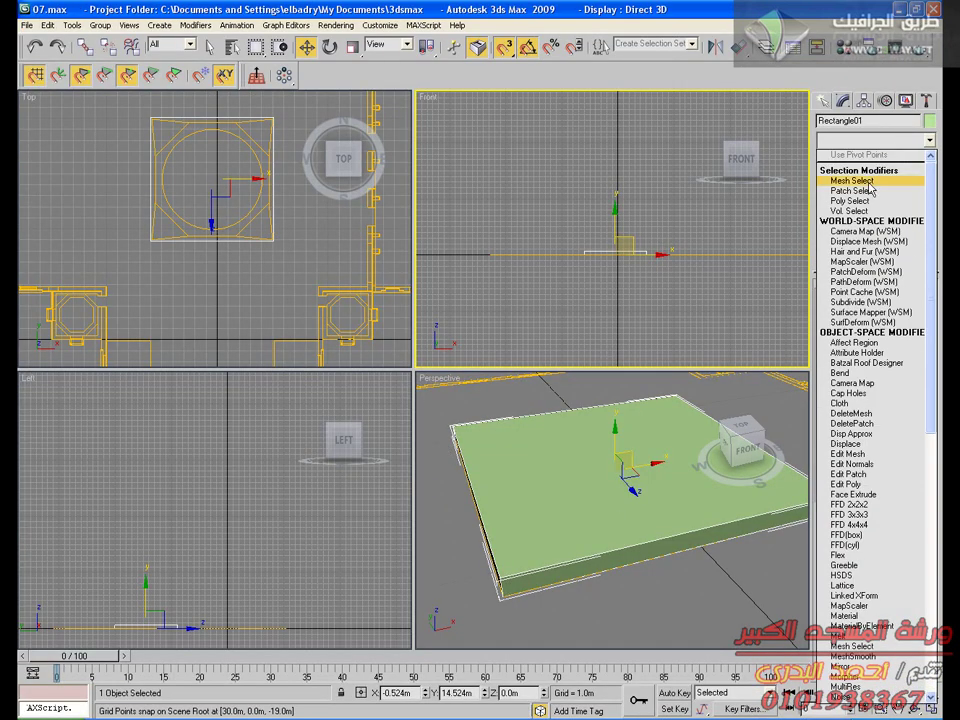
{"action": "left_click", "coordinate": [845, 484]}
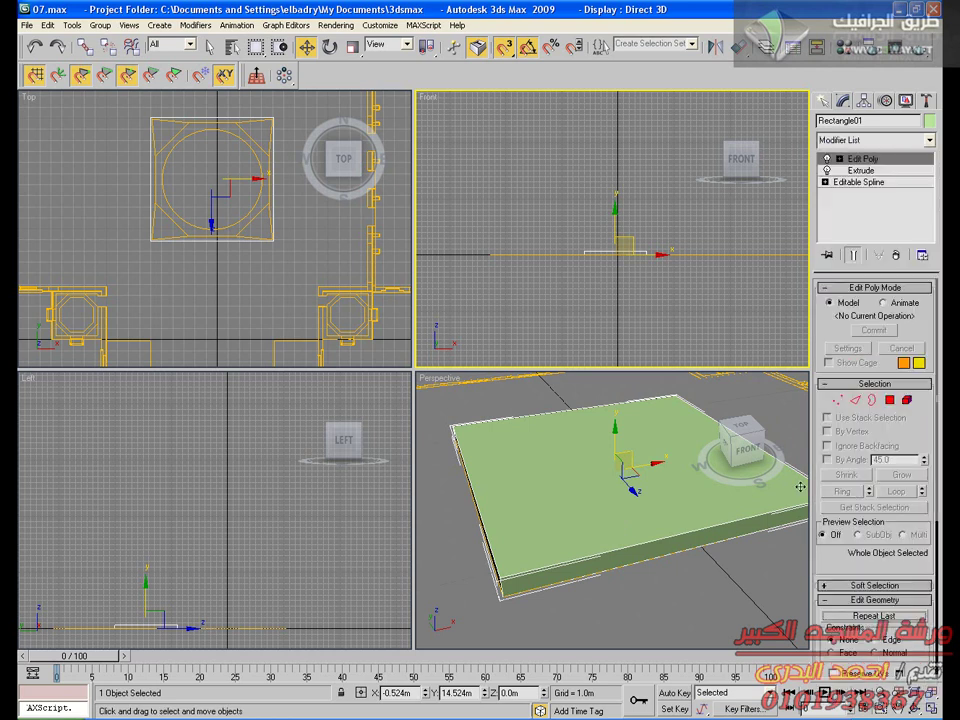
{"action": "left_click", "coordinate": [836, 399]}
{"action": "scroll", "coordinate": [580, 222], "scroll_direction": "up", "scroll_amount": 5}
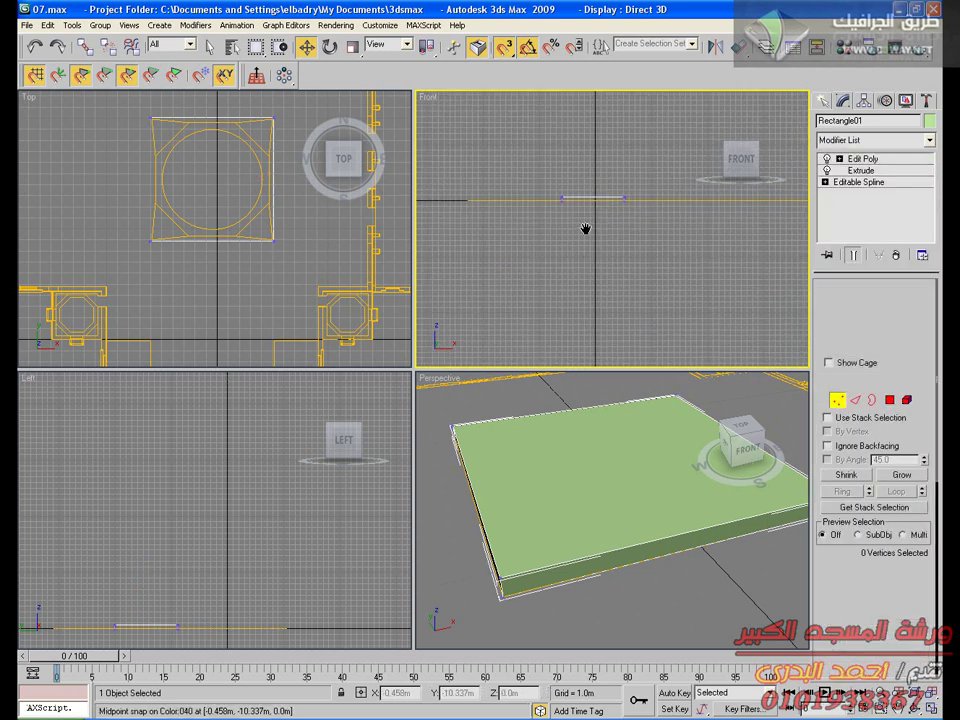
{"action": "middle_click_drag", "start_coordinate": [575, 212], "coordinate": [657, 369]}
{"action": "left_click_drag", "start_coordinate": [738, 268], "coordinate": [742, 270]}
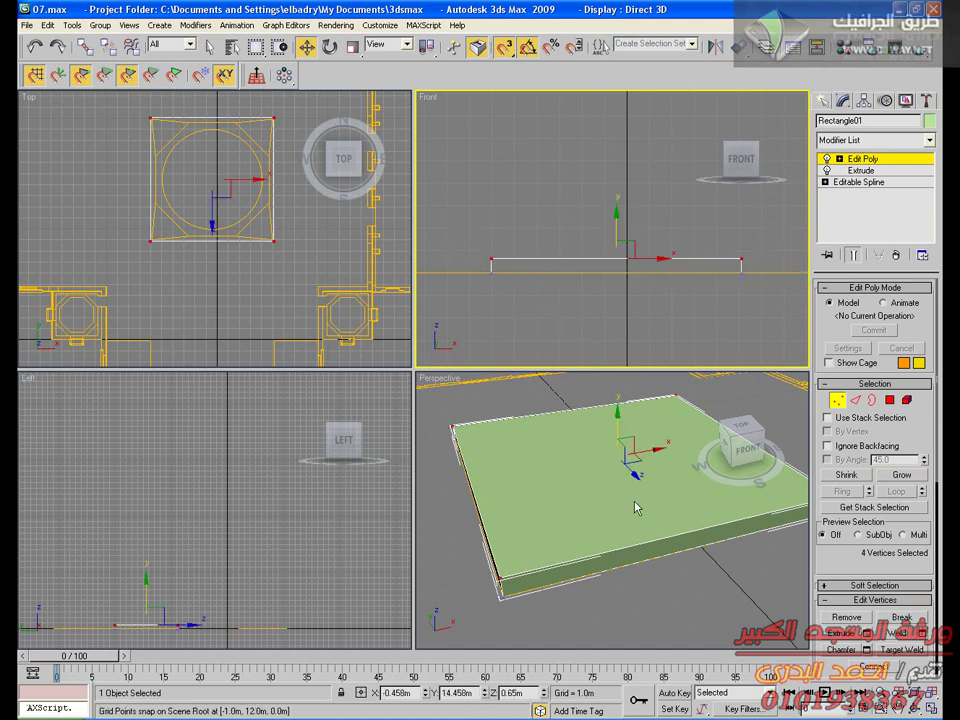
Chamfer the slab's four selected top vertices by 3.9 m to form an octagonal top face
{"action": "middle_click_drag", "start_coordinate": [155, 175], "coordinate": [150, 200]}
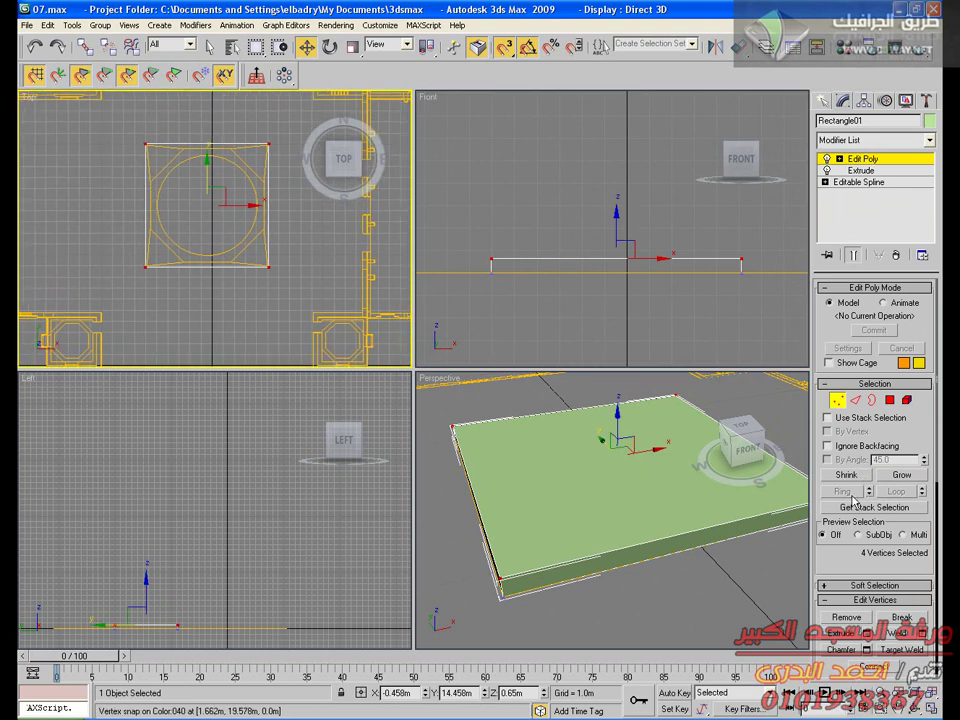
{"action": "left_click", "coordinate": [867, 650]}
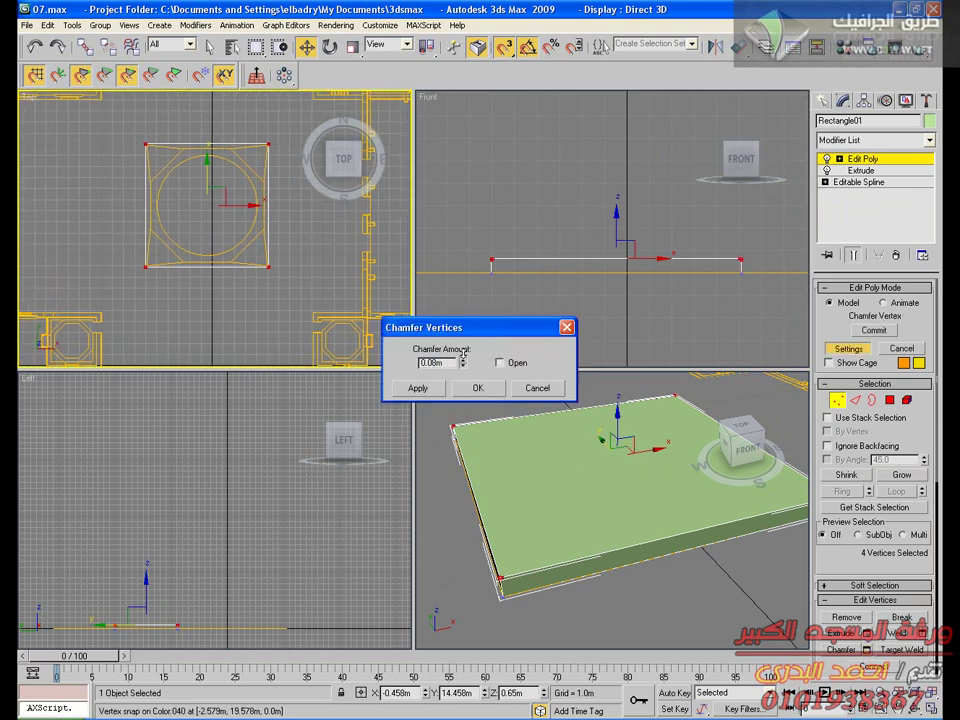
{"action": "left_click_drag", "start_coordinate": [462, 327], "coordinate": [433, 78]}
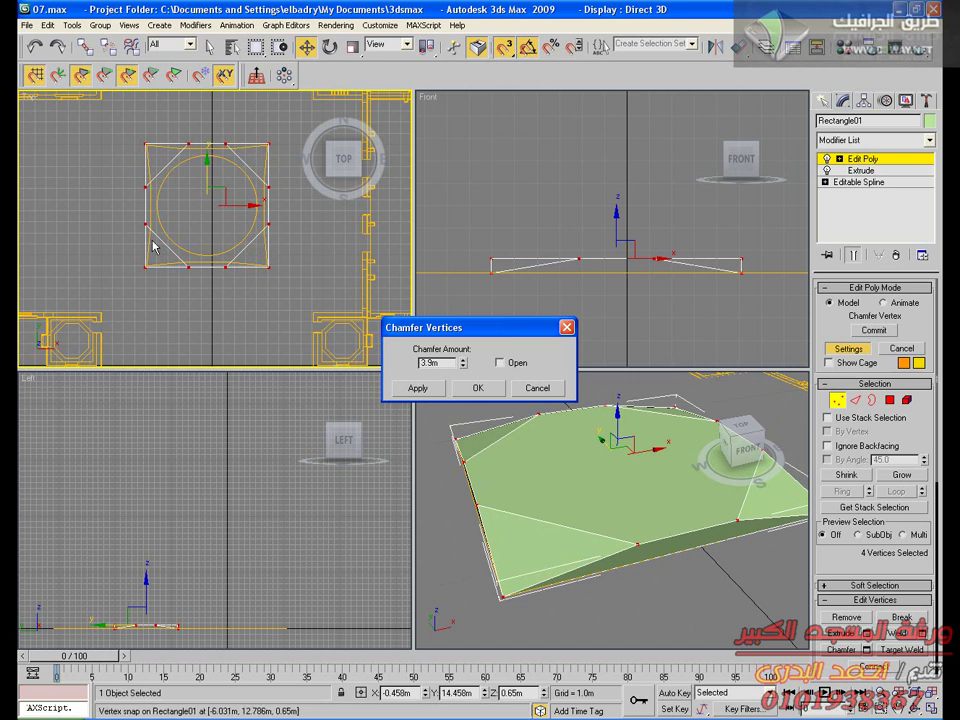
{"action": "left_click", "coordinate": [482, 394]}
{"action": "middle_click_drag", "start_coordinate": [266, 264], "coordinate": [255, 311]}
{"action": "scroll", "coordinate": [267, 262], "scroll_direction": "up", "scroll_amount": 3}
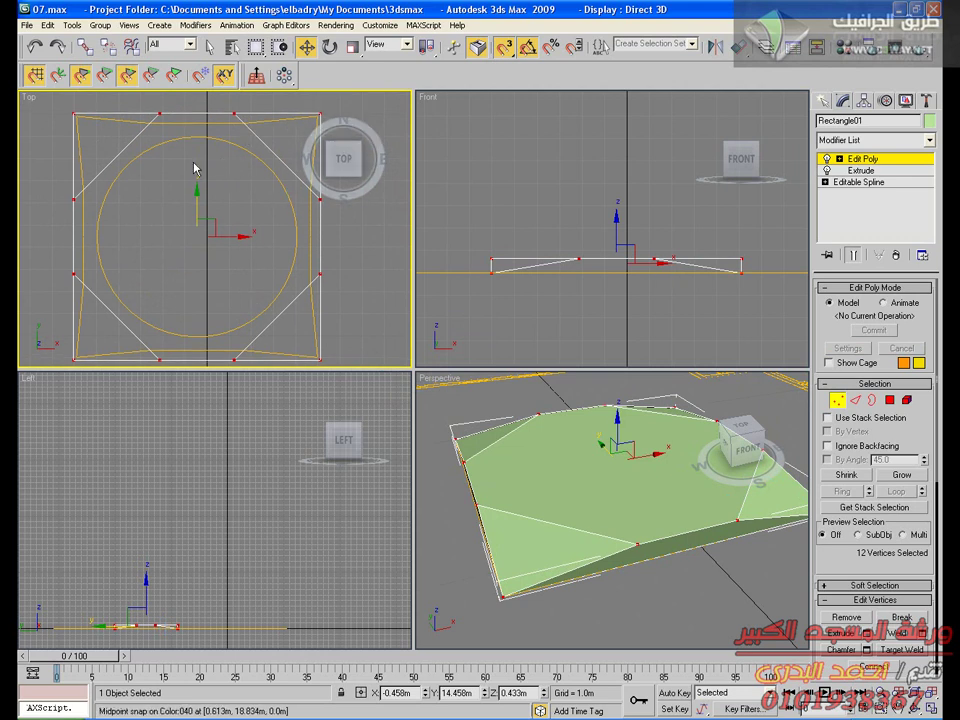
Leave vertex editing on the slab and import only layer kkk from the dome details drawing تفاصيل القبة.dwg
{"action": "middle_click_drag", "start_coordinate": [254, 237], "coordinate": [260, 209]}
{"action": "left_click", "coordinate": [866, 160]}
{"action": "scroll", "coordinate": [268, 261], "scroll_direction": "down", "scroll_amount": 6}
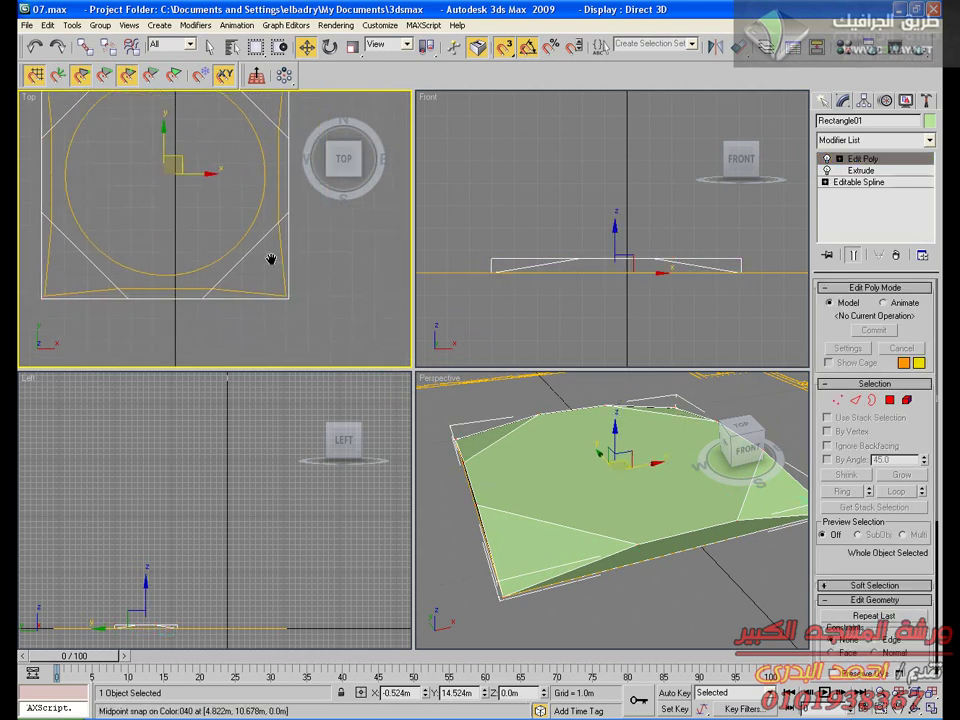
{"action": "scroll", "coordinate": [258, 238], "scroll_direction": "down", "scroll_amount": 3}
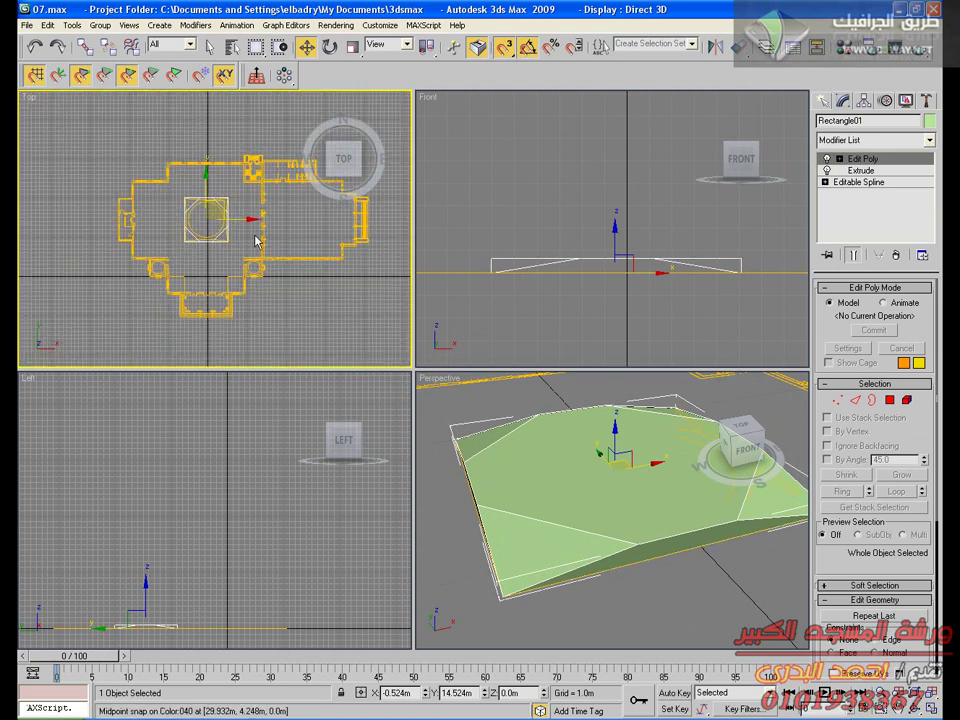
{"action": "left_click", "coordinate": [27, 25]}
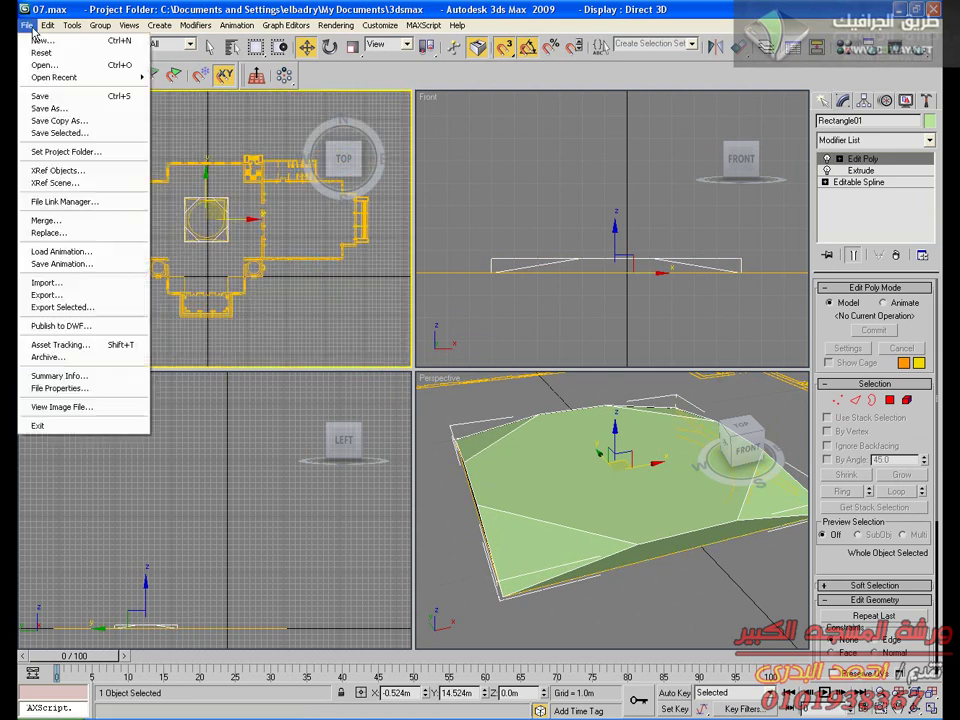
{"action": "left_click", "coordinate": [96, 285]}
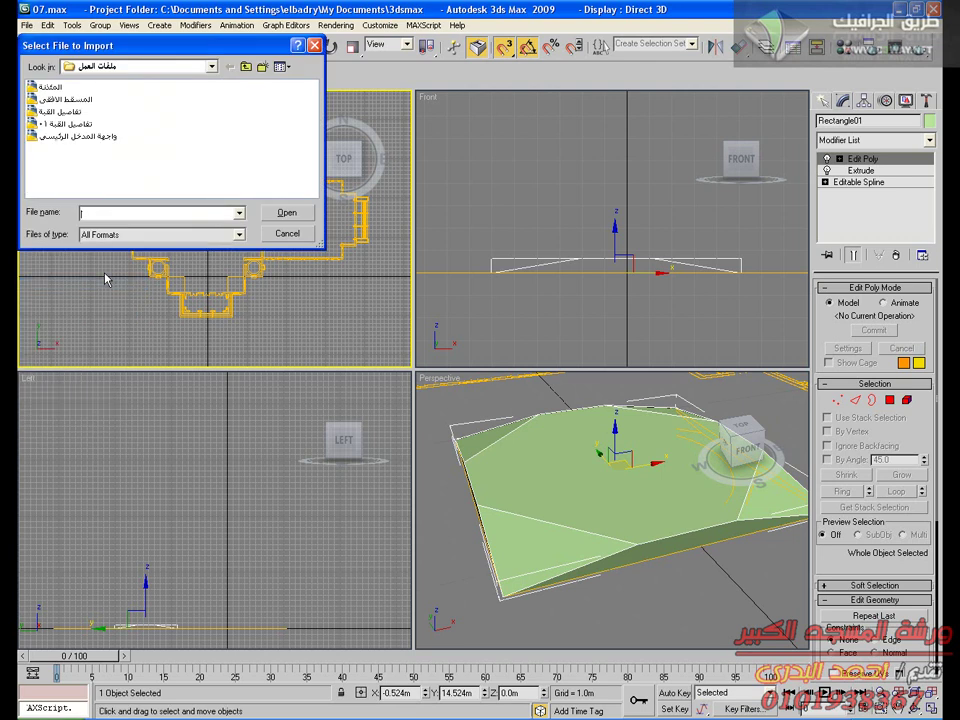
{"action": "double_click", "coordinate": [66, 117]}
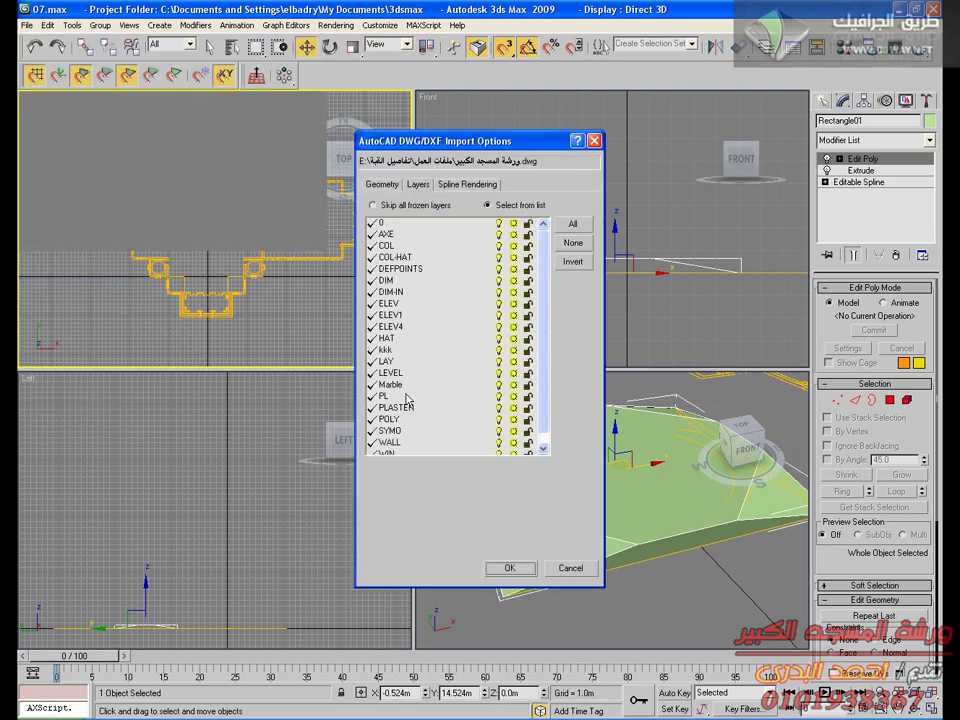
{"action": "left_click", "coordinate": [392, 350]}
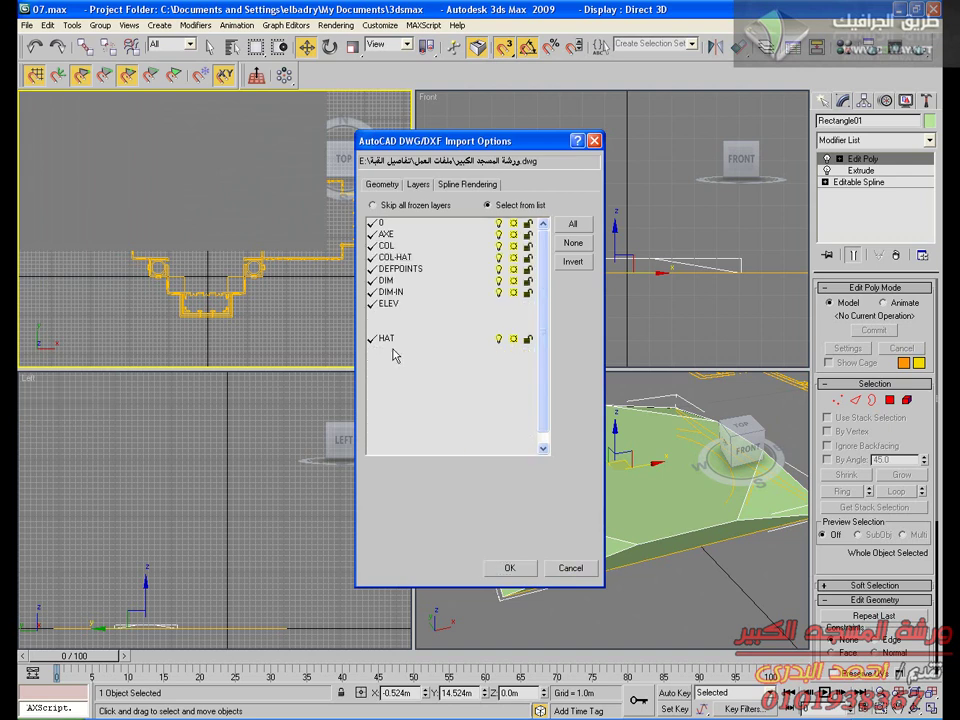
{"action": "left_click", "coordinate": [576, 242]}
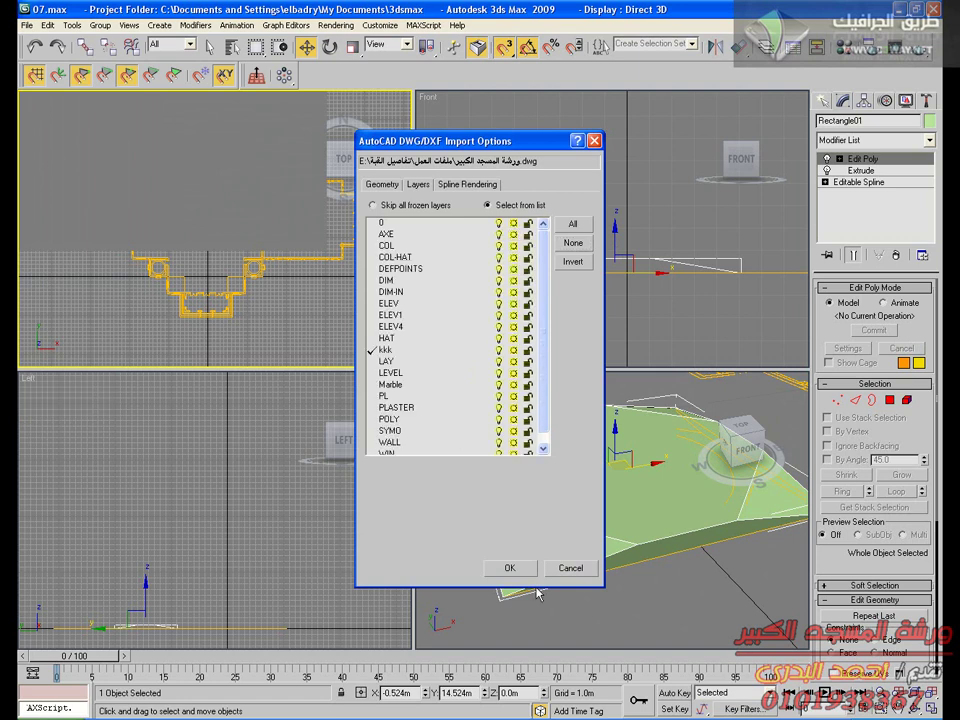
{"action": "left_click", "coordinate": [509, 568]}
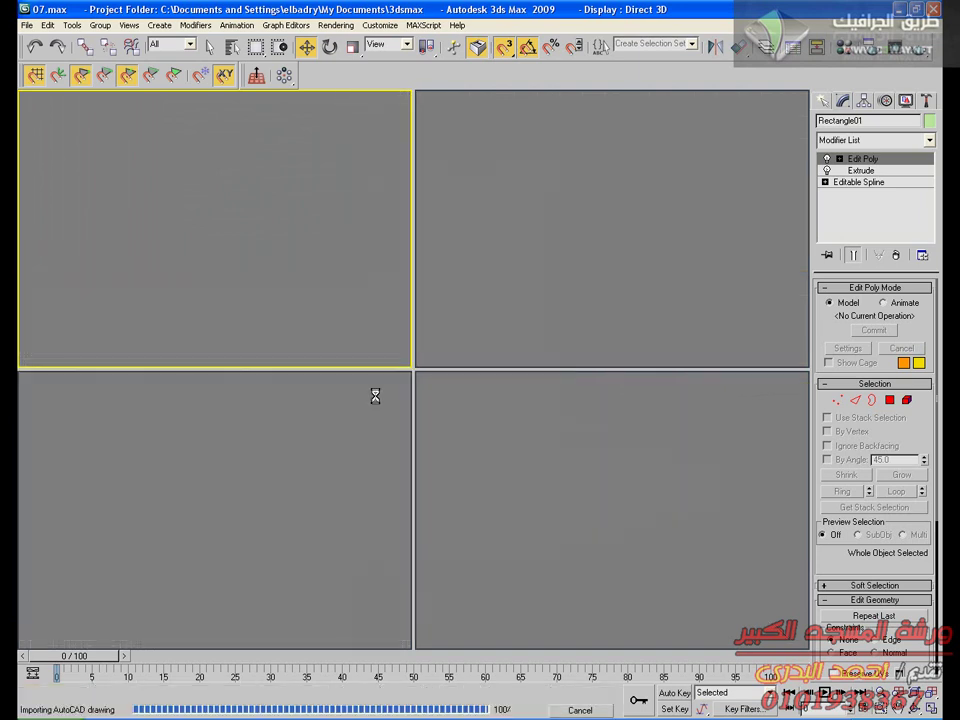
In the maximized top view, detach the rectangular window panel and its three arched outlines from the imported shape
{"action": "scroll", "coordinate": [300, 320], "scroll_direction": "up", "scroll_amount": 8}
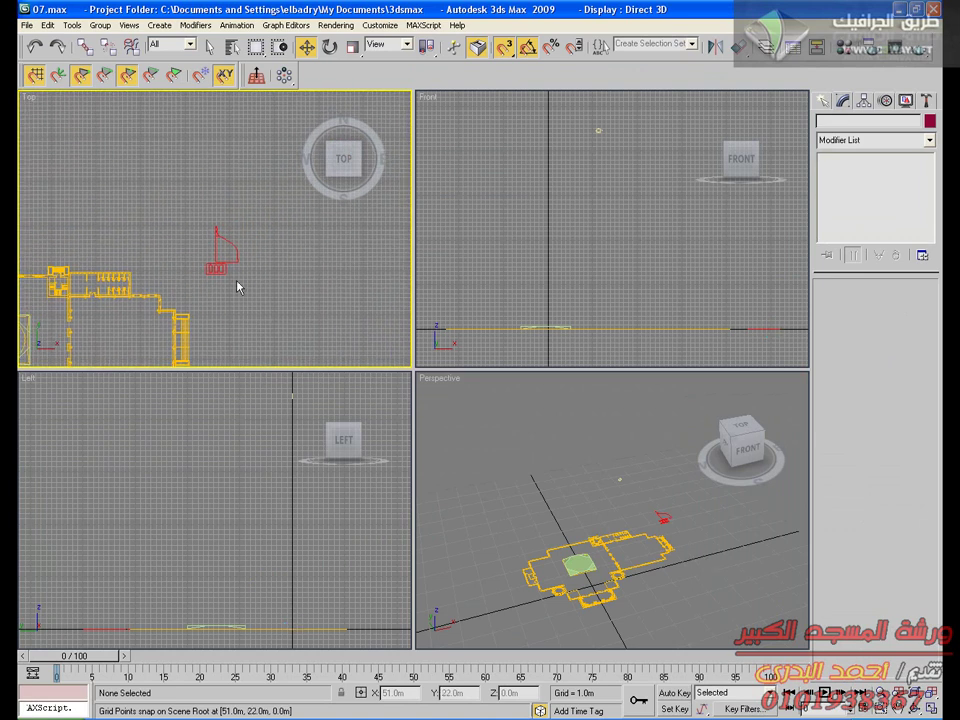
{"action": "scroll", "coordinate": [245, 278], "scroll_direction": "up", "scroll_amount": 2}
{"action": "middle_click_drag", "start_coordinate": [245, 276], "coordinate": [225, 173]}
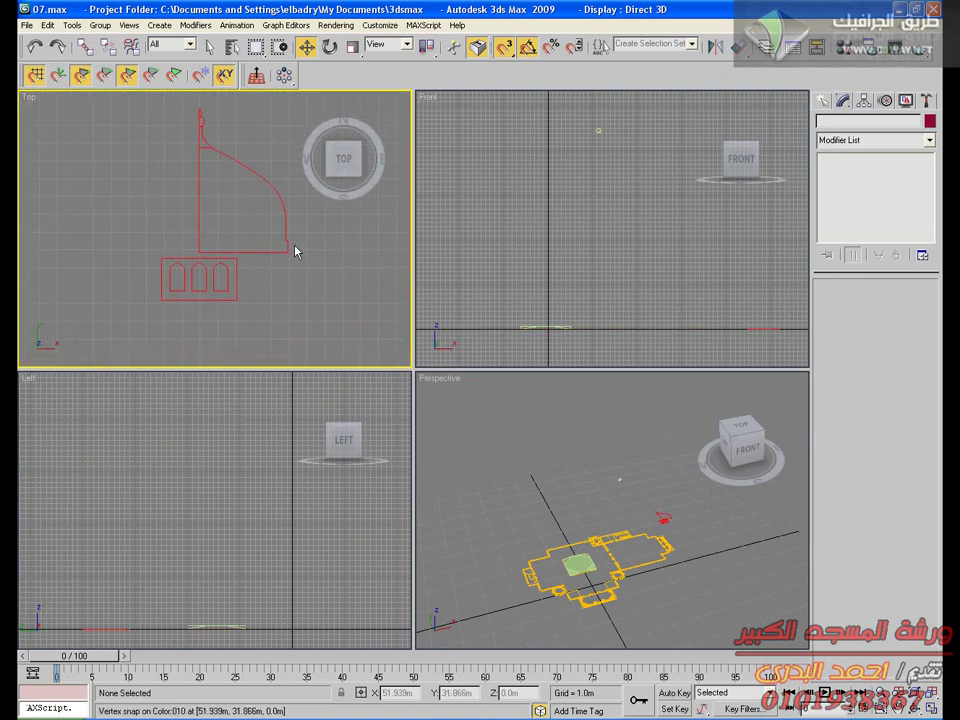
{"action": "key", "text": "alt+w"}
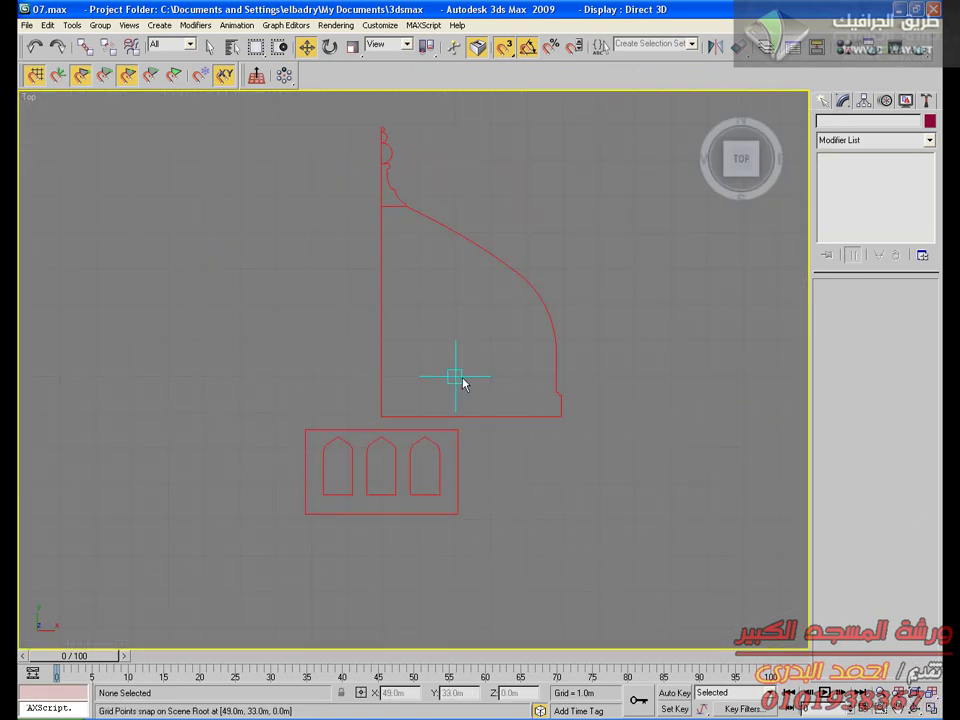
{"action": "left_click", "coordinate": [555, 279]}
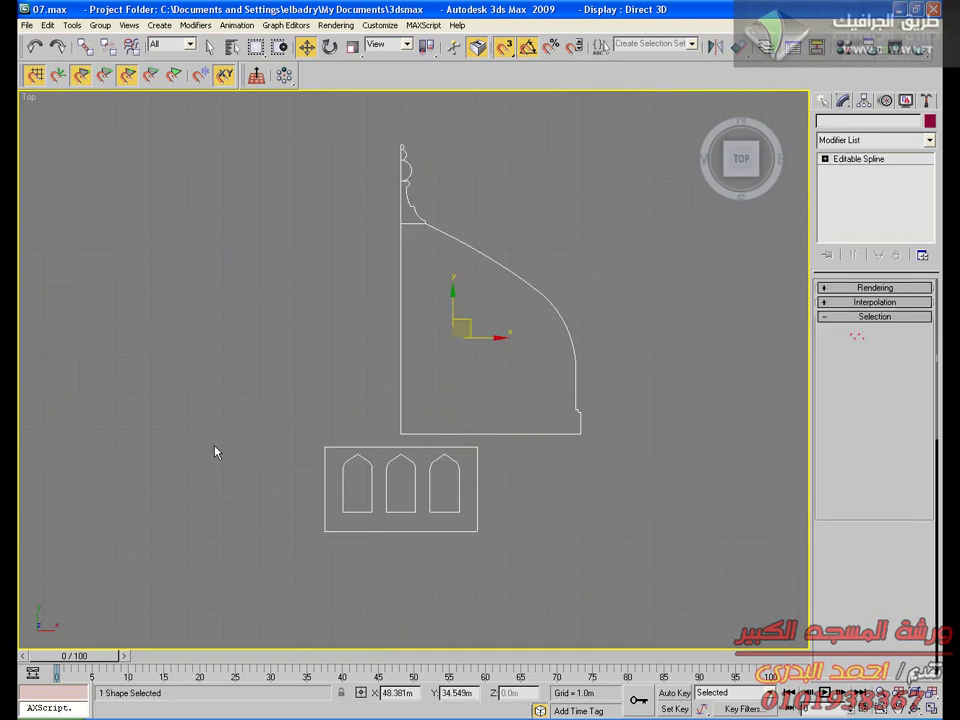
{"action": "left_click", "coordinate": [825, 159]}
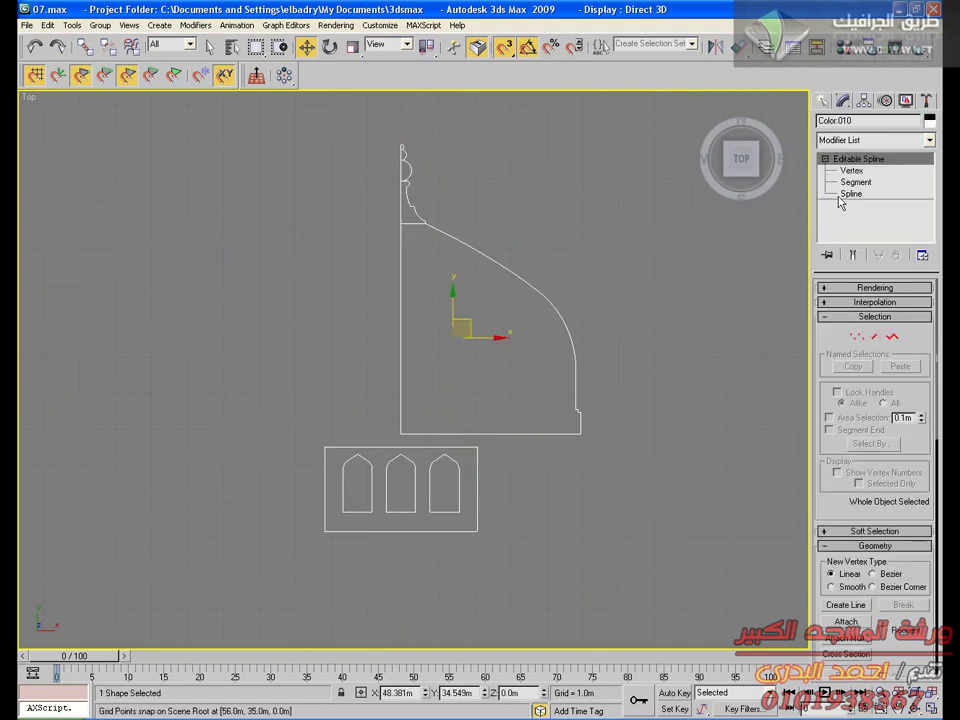
{"action": "left_click", "coordinate": [886, 336]}
{"action": "scroll", "coordinate": [911, 638], "scroll_direction": "down", "scroll_amount": 10}
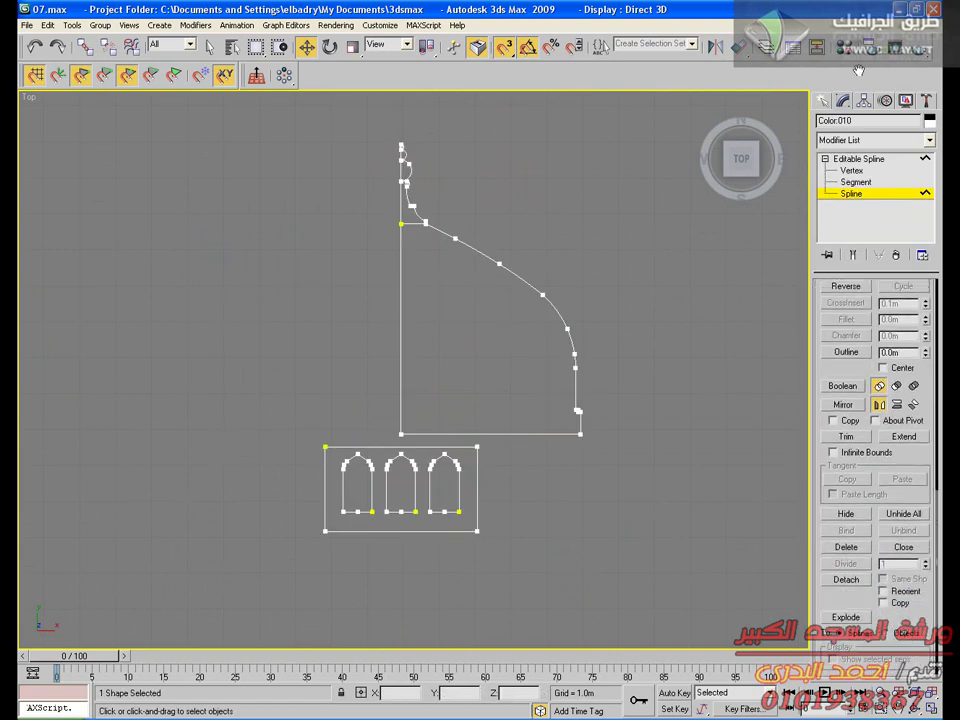
{"action": "left_click_drag", "start_coordinate": [489, 435], "coordinate": [305, 577]}
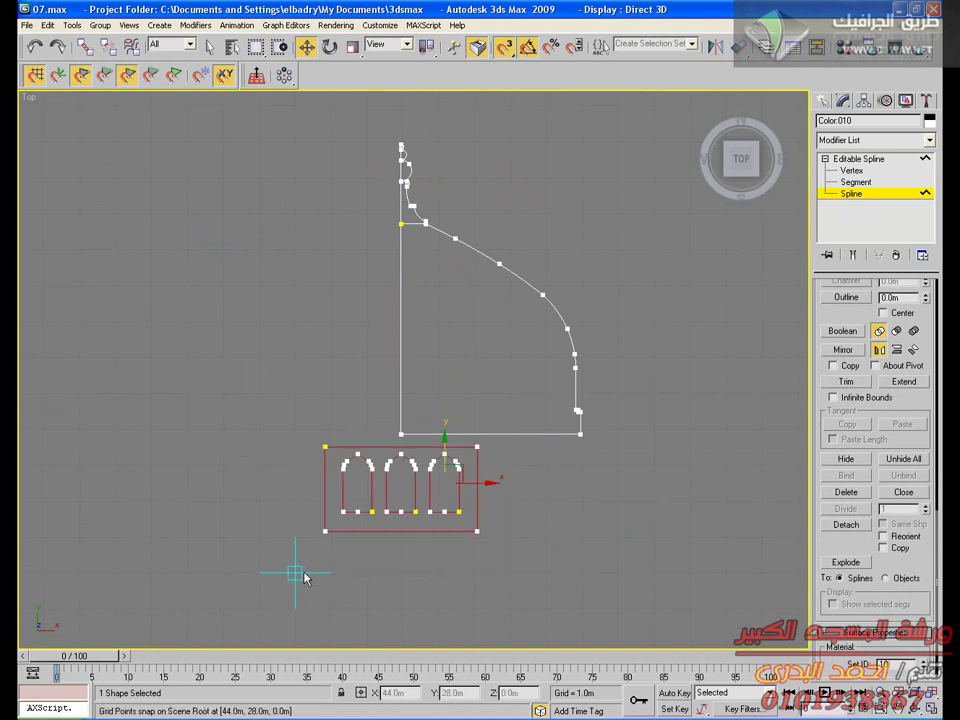
{"action": "left_click", "coordinate": [847, 525]}
{"action": "left_click", "coordinate": [531, 371]}
Detach the dome's half-profile spline as its own shape, separate from the finial profile
{"action": "left_click", "coordinate": [401, 345]}
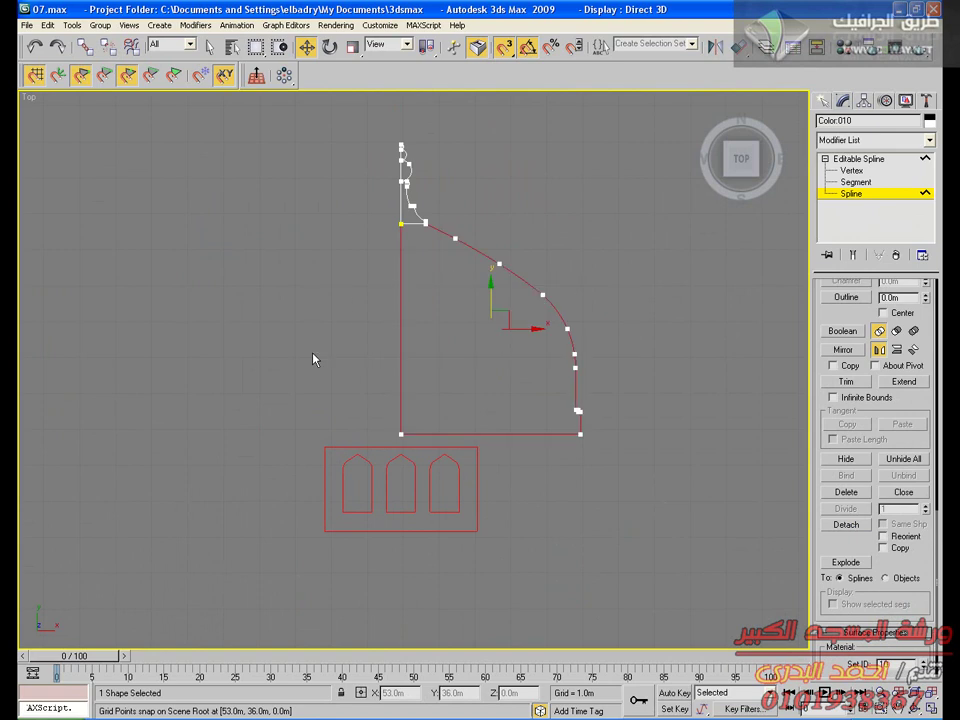
{"action": "left_click", "coordinate": [847, 525]}
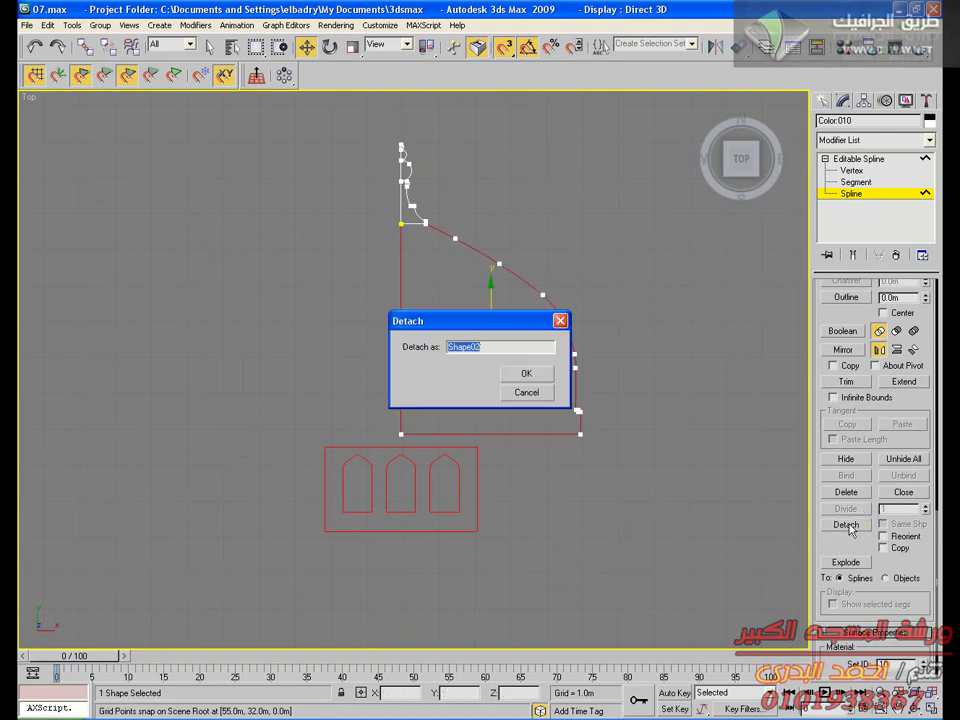
{"action": "left_click", "coordinate": [527, 373]}
{"action": "middle_click_drag", "start_coordinate": [484, 210], "coordinate": [492, 247]}
{"action": "left_click", "coordinate": [410, 180]}
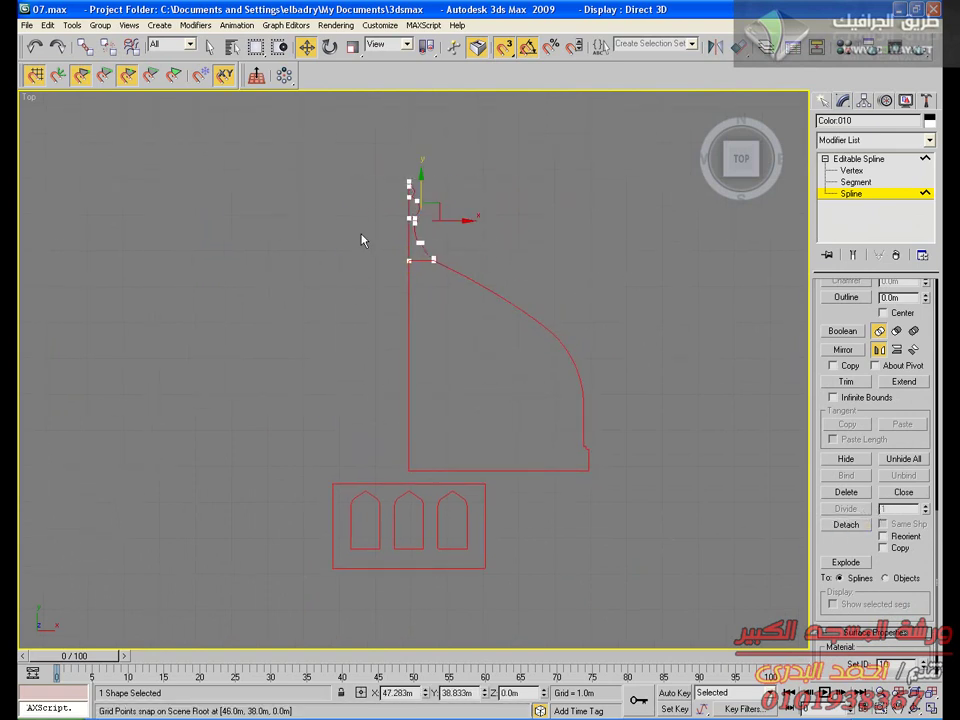
{"action": "left_click", "coordinate": [855, 160]}
Center the pivots of the finial, dome profile and window panel shapes on their own objects
{"action": "left_click_drag", "start_coordinate": [568, 178], "coordinate": [329, 536]}
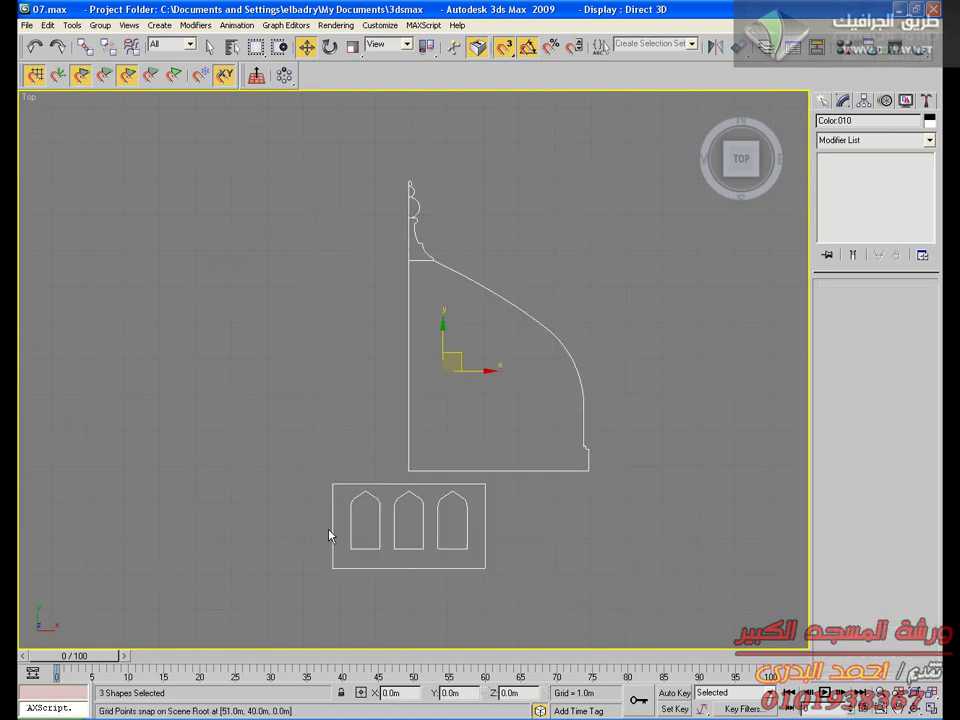
{"action": "left_click", "coordinate": [863, 100]}
{"action": "left_click", "coordinate": [866, 192]}
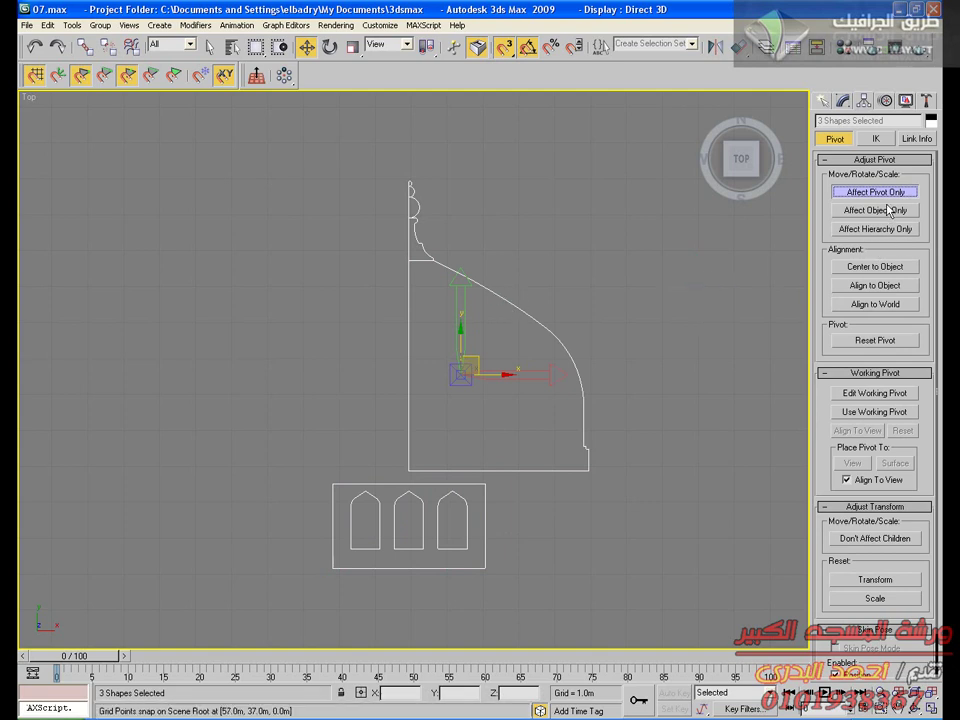
{"action": "left_click", "coordinate": [632, 293]}
{"action": "left_click_drag", "start_coordinate": [467, 197], "coordinate": [420, 212]}
{"action": "left_click_drag", "start_coordinate": [441, 403], "coordinate": [438, 405], "text": "ctrl"}
{"action": "left_click_drag", "start_coordinate": [575, 549], "coordinate": [440, 515]}
{"action": "key", "text": "shift+s"}
{"action": "left_click_drag", "start_coordinate": [495, 148], "coordinate": [217, 601]}
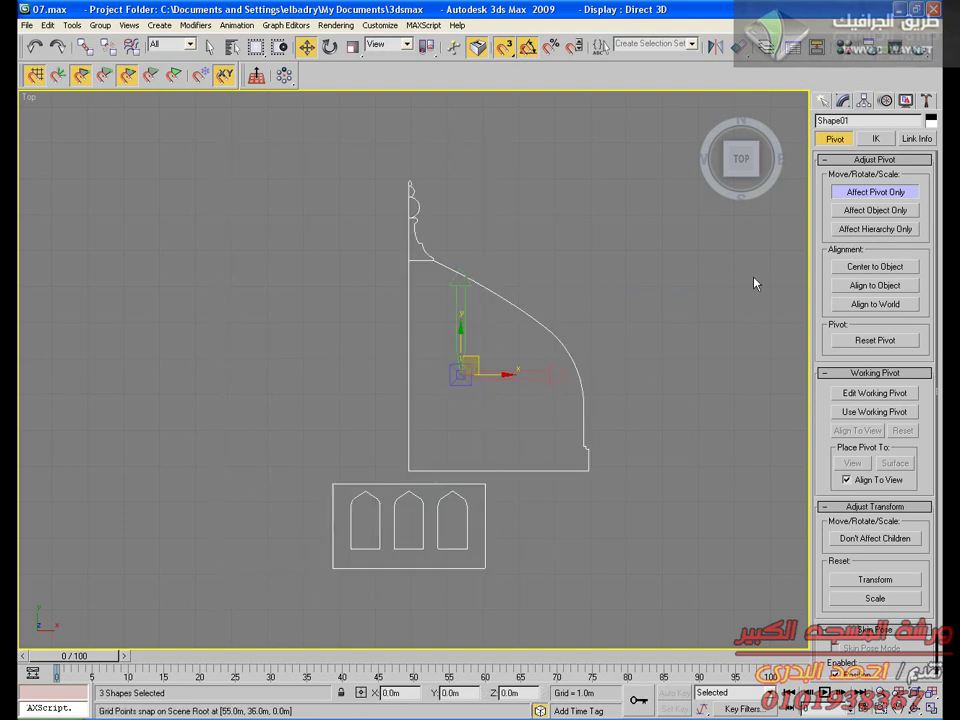
{"action": "left_click", "coordinate": [875, 266]}
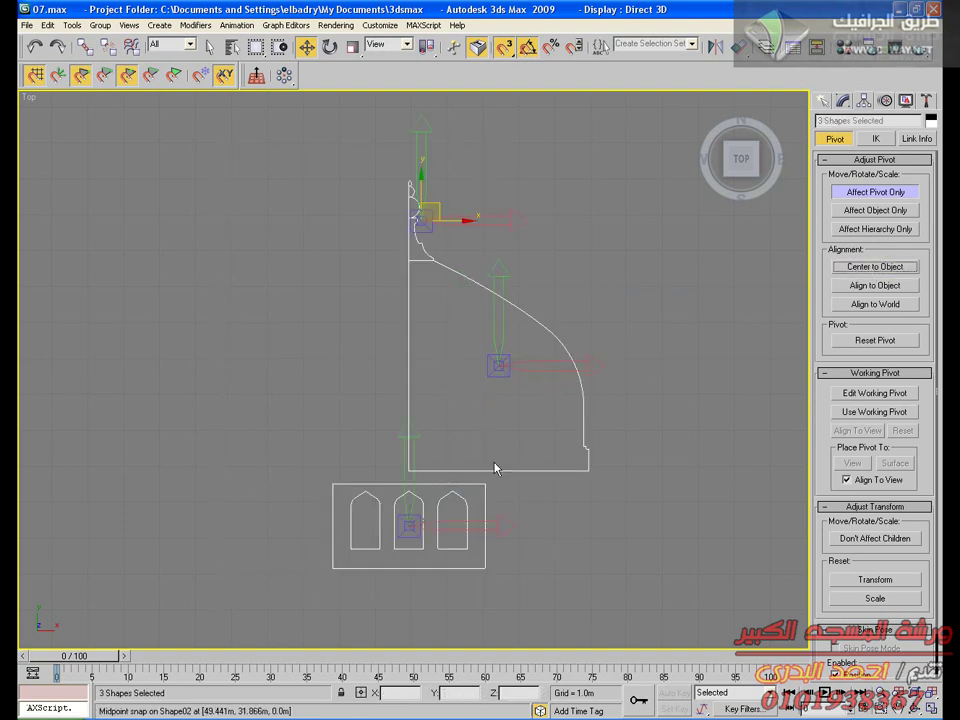
{"action": "left_click", "coordinate": [860, 189]}
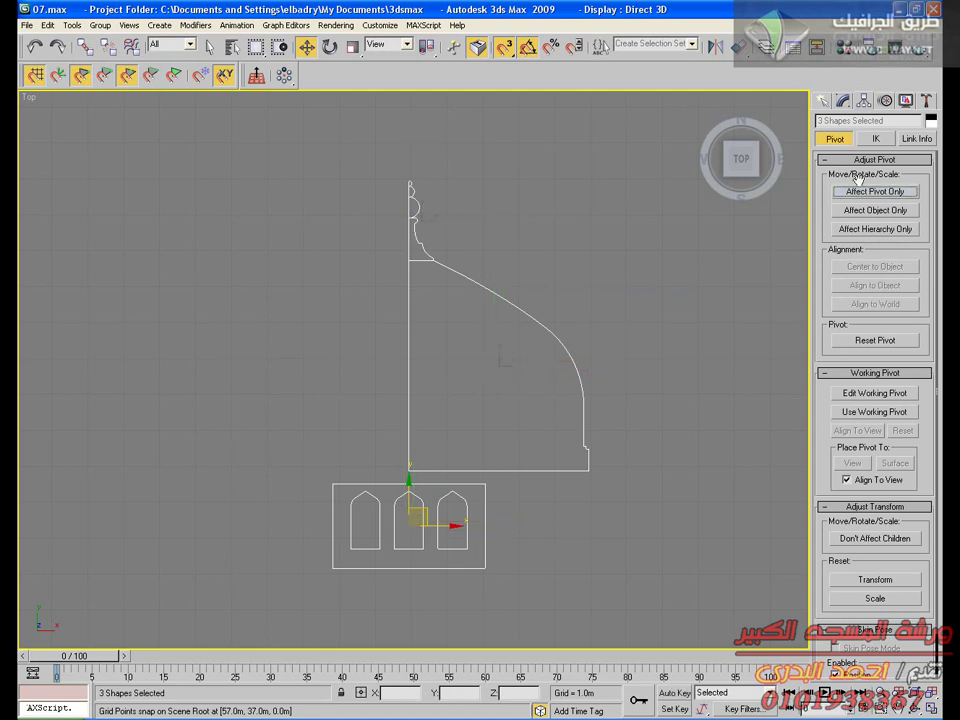
Move the finial profile up slightly so it stands clear of the dome profile
{"action": "left_click", "coordinate": [845, 104]}
{"action": "left_click_drag", "start_coordinate": [484, 178], "coordinate": [360, 236]}
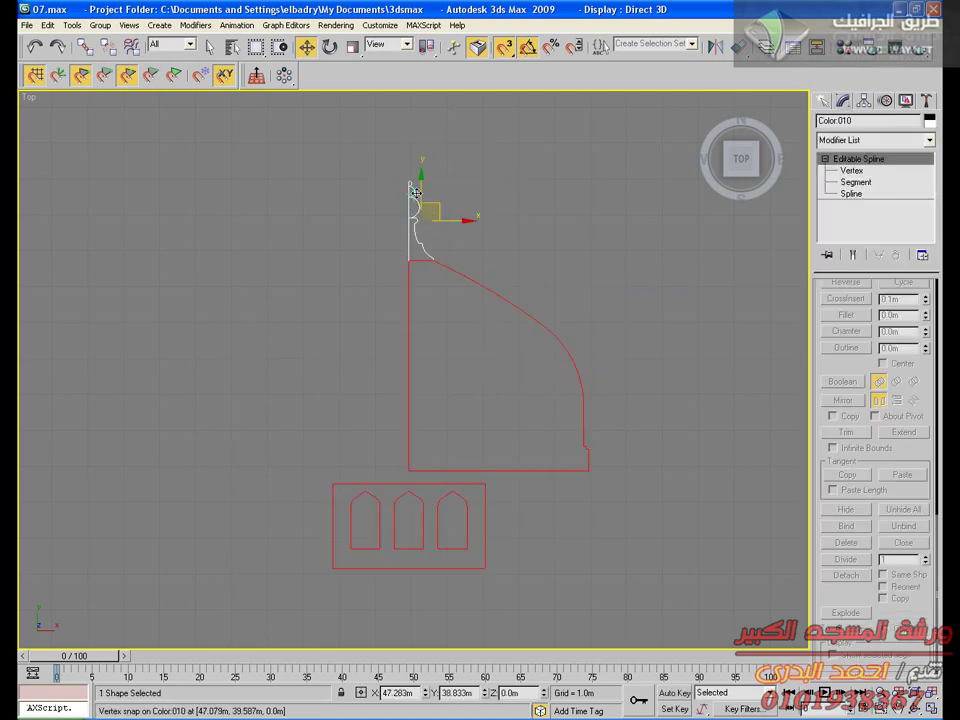
Rotate the window panel shape 90 degrees about the X axis to stand it upright
{"action": "left_click_drag", "start_coordinate": [517, 493], "coordinate": [365, 543]}
{"action": "middle_click_drag", "start_coordinate": [365, 543], "coordinate": [319, 476]}
{"action": "middle_click_drag", "start_coordinate": [429, 510], "coordinate": [347, 504]}
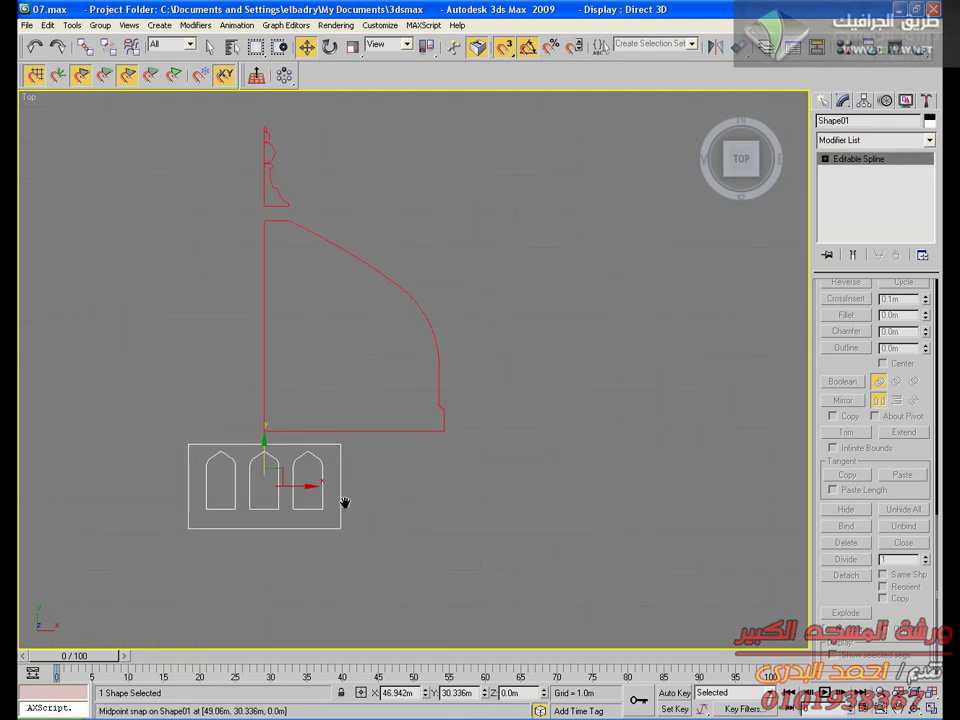
{"action": "key", "text": "e"}
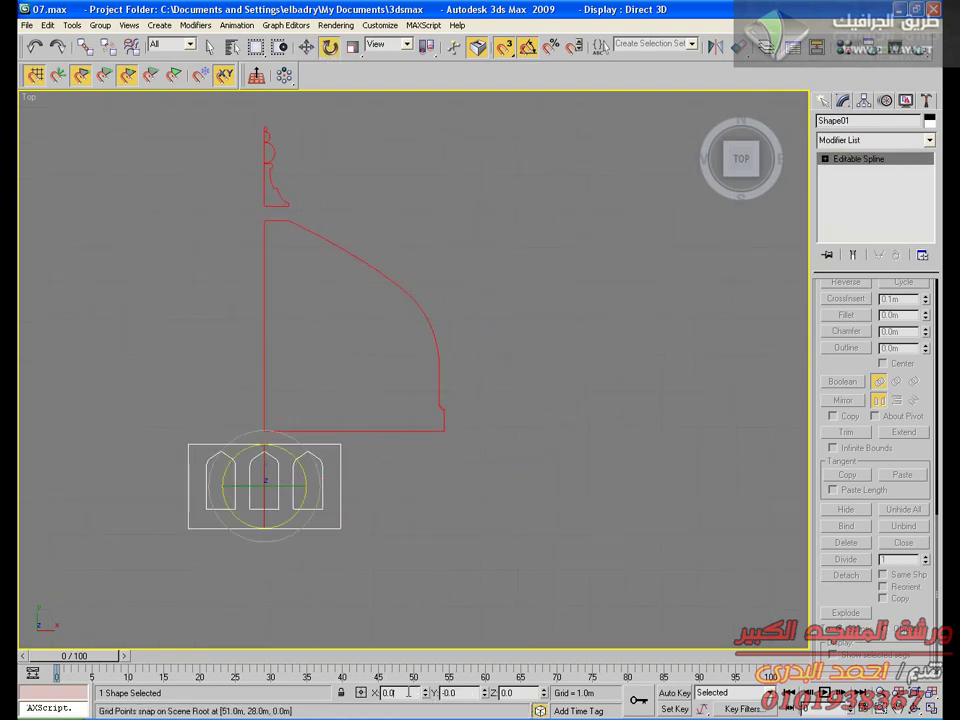
{"action": "left_click", "coordinate": [387, 692]}
{"action": "type", "text": "90"}
{"action": "key", "text": "Return"}
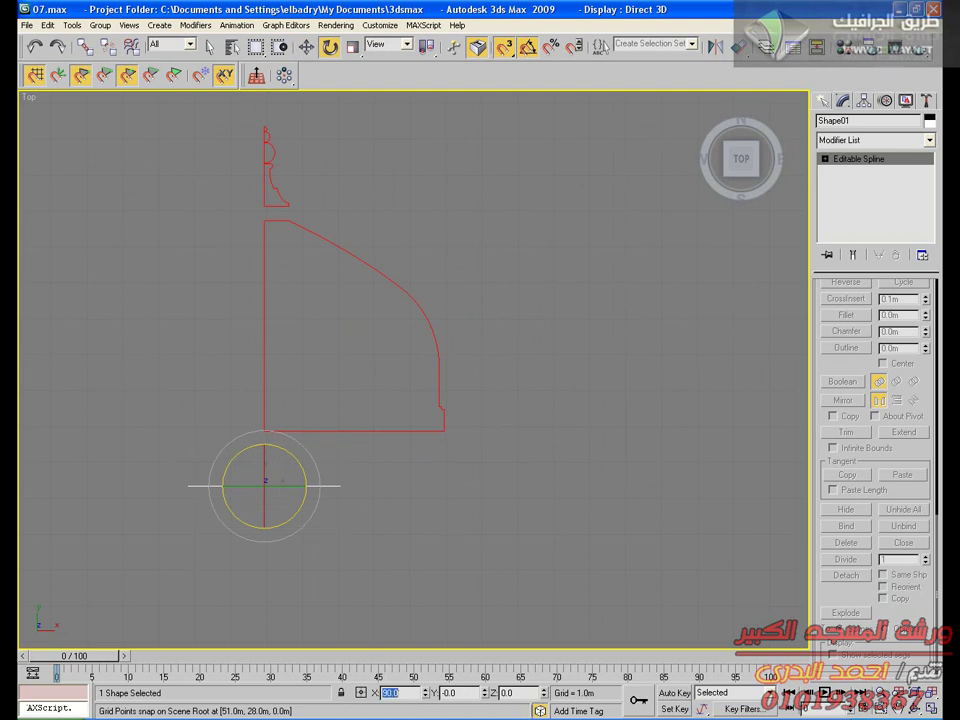
In the maximized front view, raise the window panel shape vertically to Z 1.8 m
{"action": "left_click", "coordinate": [934, 709]}
{"action": "right_click", "coordinate": [646, 251]}
{"action": "left_click", "coordinate": [932, 709]}
{"action": "middle_click_drag", "start_coordinate": [739, 604], "coordinate": [503, 471]}
{"action": "scroll", "coordinate": [504, 472], "scroll_direction": "up", "scroll_amount": 5}
{"action": "middle_click_drag", "start_coordinate": [571, 552], "coordinate": [409, 336]}
{"action": "scroll", "coordinate": [409, 335], "scroll_direction": "up", "scroll_amount": 5}
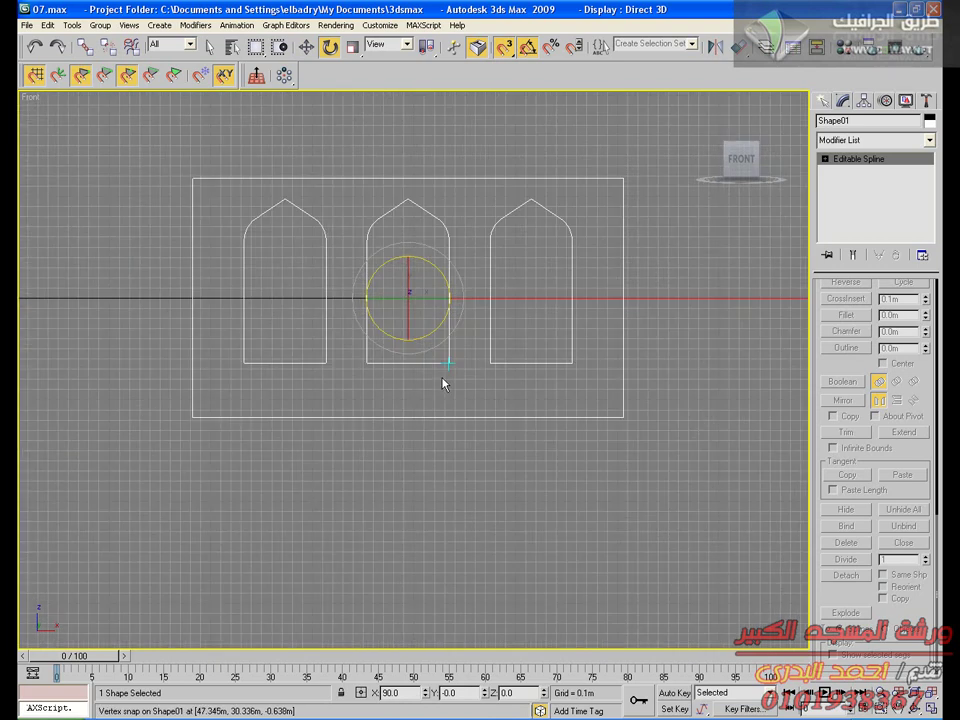
{"action": "left_click", "coordinate": [306, 47]}
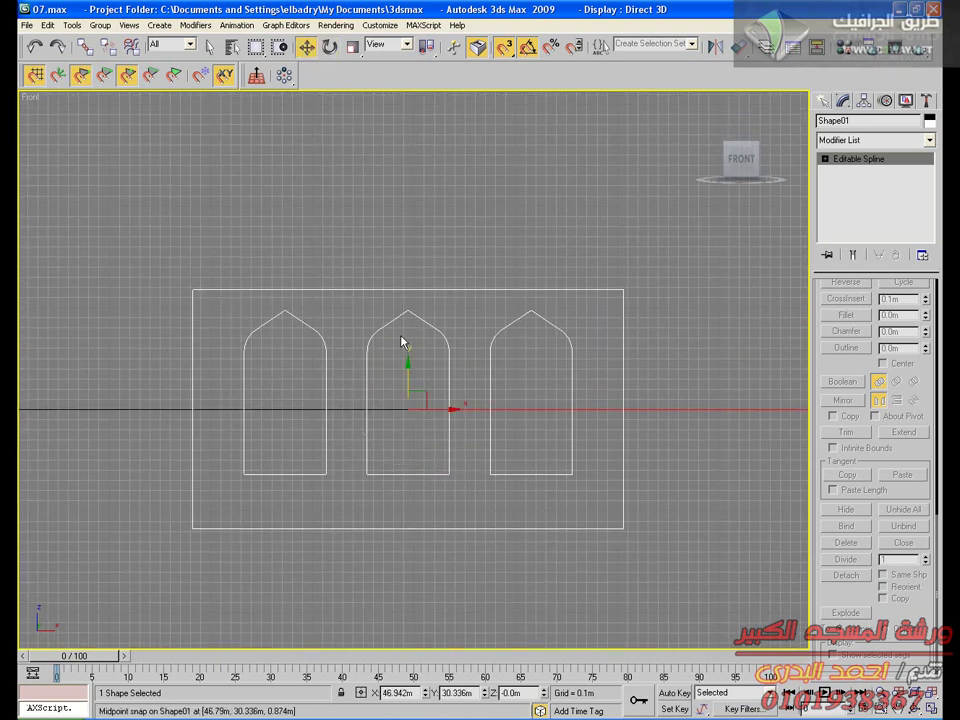
{"action": "left_click_drag", "start_coordinate": [404, 370], "coordinate": [408, 186]}
{"action": "middle_click_drag", "start_coordinate": [541, 340], "coordinate": [391, 402]}
{"action": "middle_click_drag", "start_coordinate": [330, 289], "coordinate": [367, 276]}
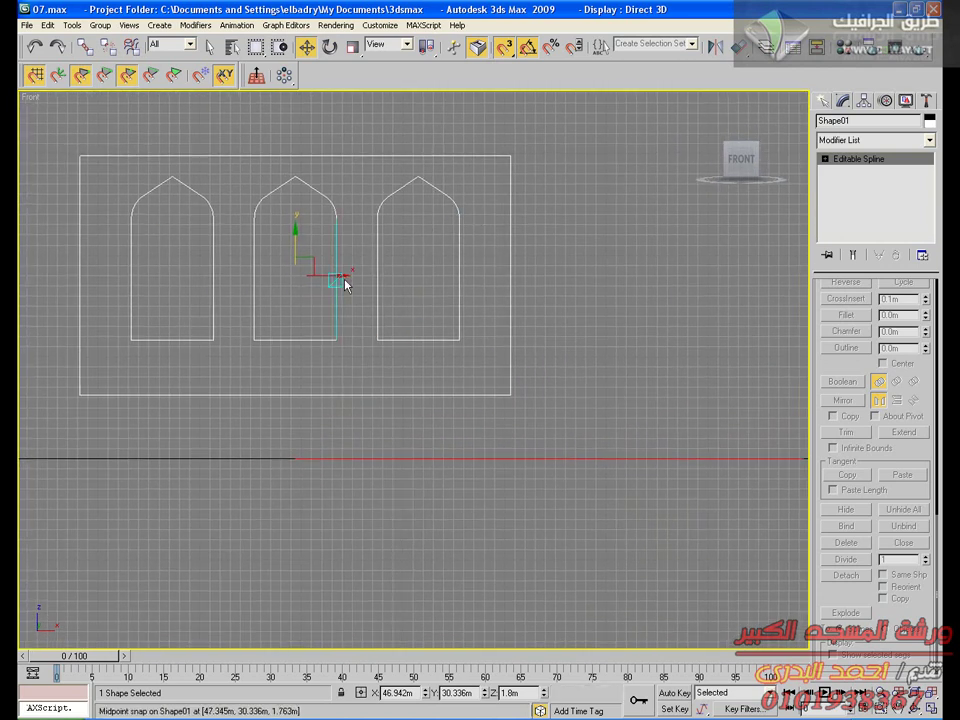
Copy the panel's three arched window splines horizontally beyond the panel and detach the copies as a separate shape
{"action": "key", "text": "1"}
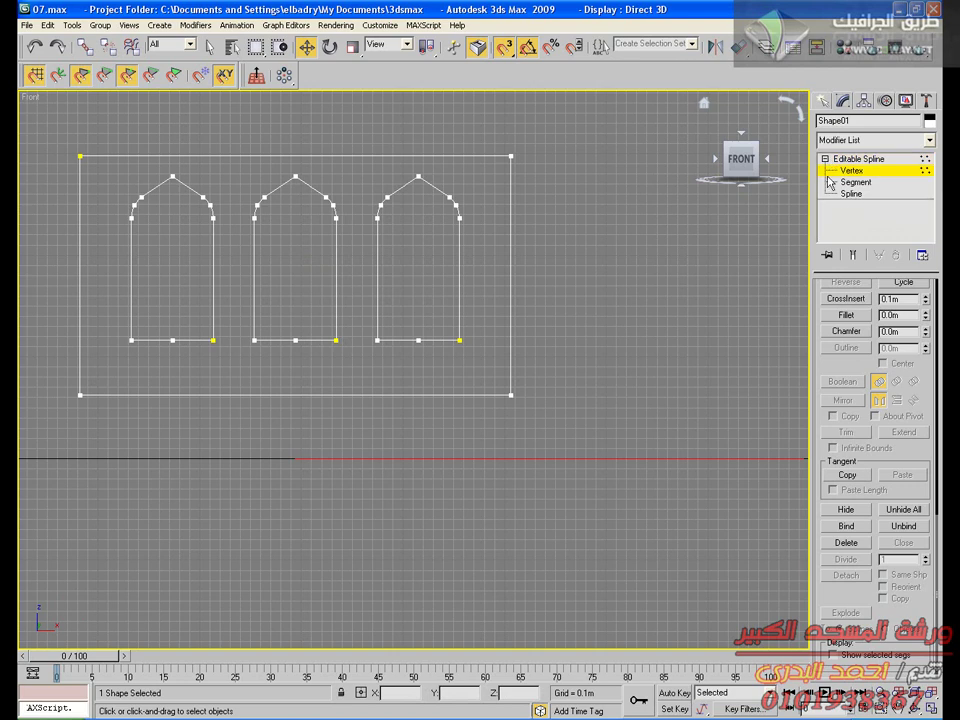
{"action": "left_click", "coordinate": [851, 193]}
{"action": "left_click_drag", "start_coordinate": [460, 195], "coordinate": [160, 282]}
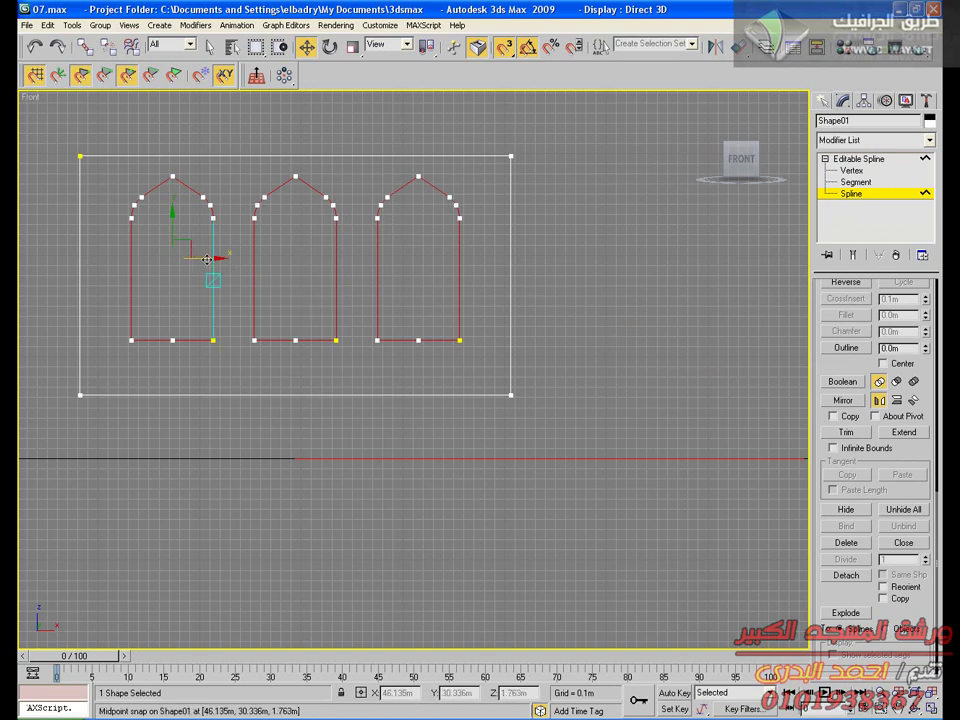
{"action": "left_click_drag", "start_coordinate": [207, 259], "coordinate": [666, 279], "text": "shift"}
{"action": "middle_click_drag", "start_coordinate": [597, 366], "coordinate": [350, 383]}
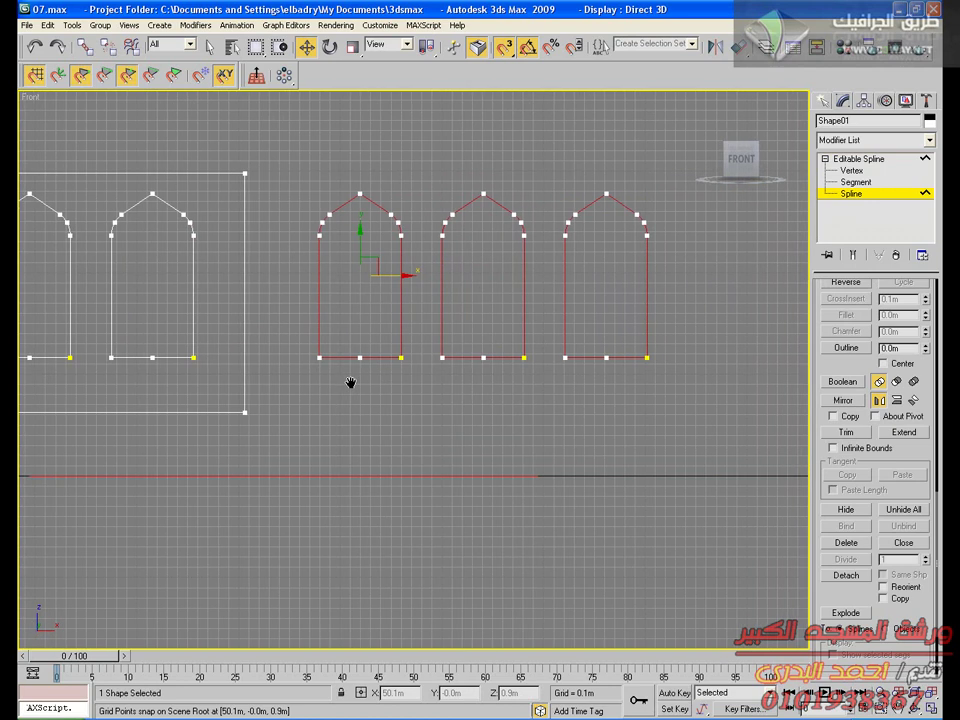
{"action": "left_click", "coordinate": [847, 576]}
{"action": "left_click", "coordinate": [546, 377]}
{"action": "middle_click_drag", "start_coordinate": [546, 377], "coordinate": [499, 193]}
Leave spline editing on the window panel shape and extrude it into a solid wall with three arched openings
{"action": "left_click", "coordinate": [364, 261]}
{"action": "left_click", "coordinate": [860, 159]}
{"action": "left_click", "coordinate": [884, 140]}
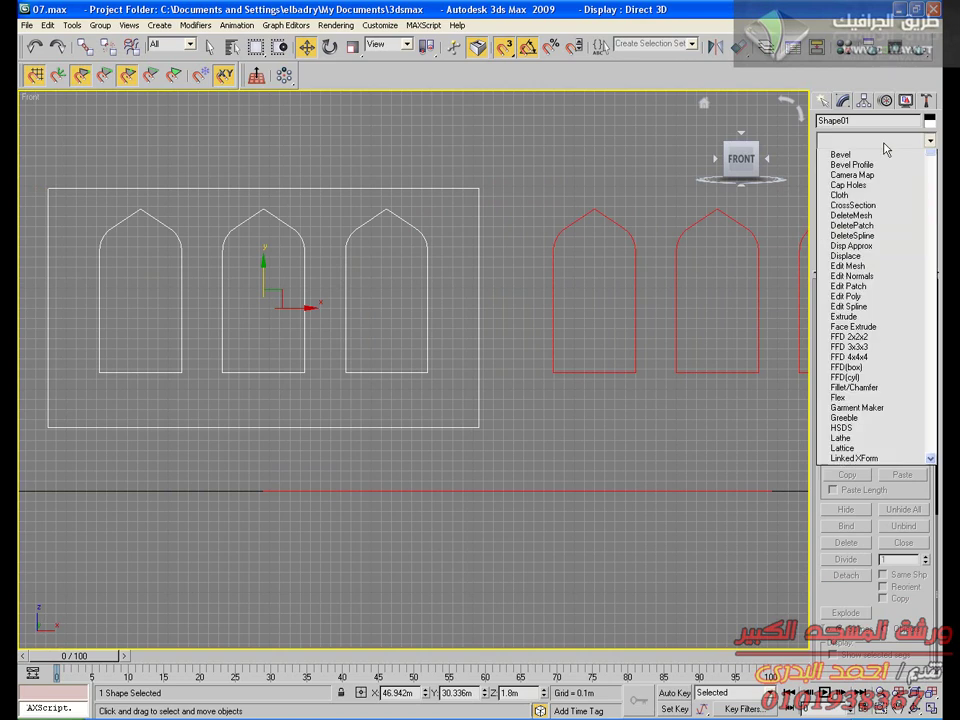
{"action": "left_click", "coordinate": [874, 553]}
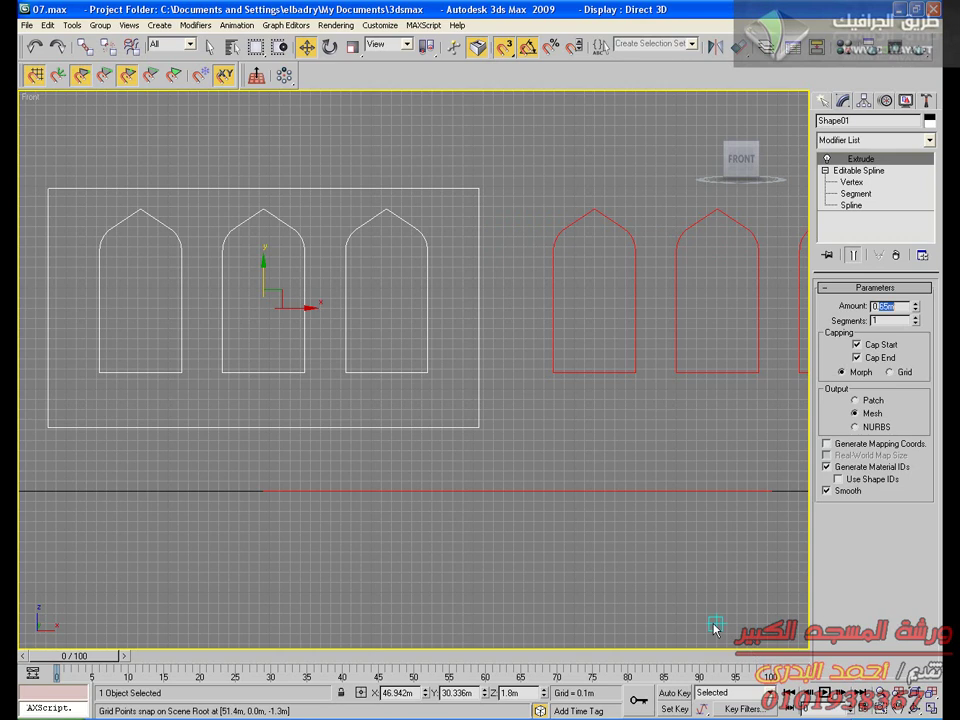
{"action": "type", "text": "0.7"}
Extrude the detached three-arch shape beside the panel by 0.05 m to form thin window panes
{"action": "middle_click_drag", "start_coordinate": [666, 388], "coordinate": [491, 414]}
{"action": "left_click_drag", "start_coordinate": [593, 330], "coordinate": [708, 387]}
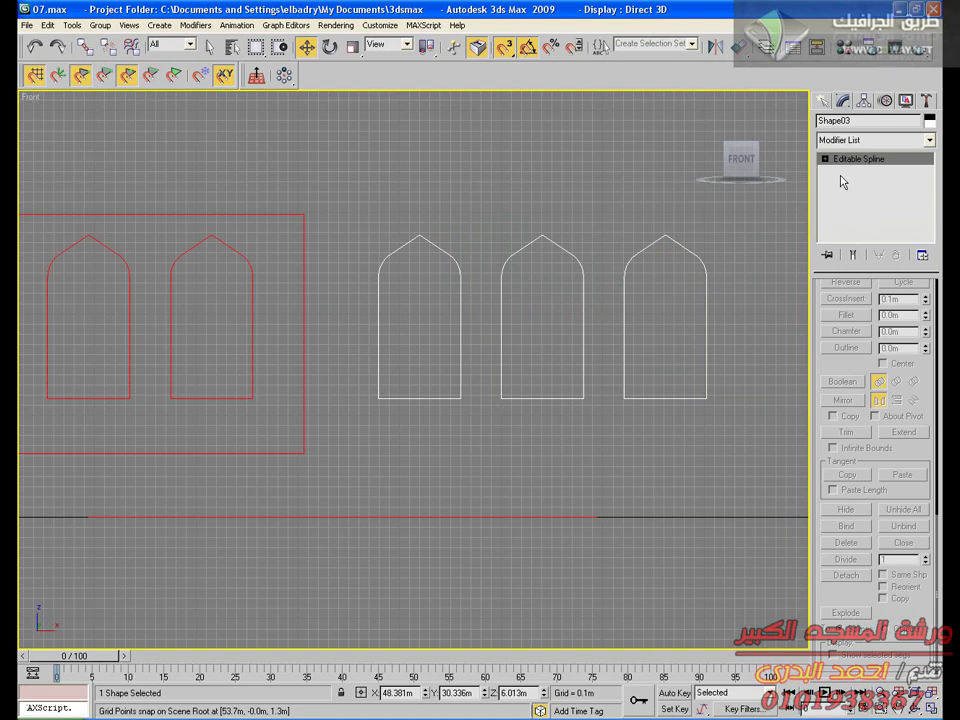
{"action": "left_click", "coordinate": [855, 140]}
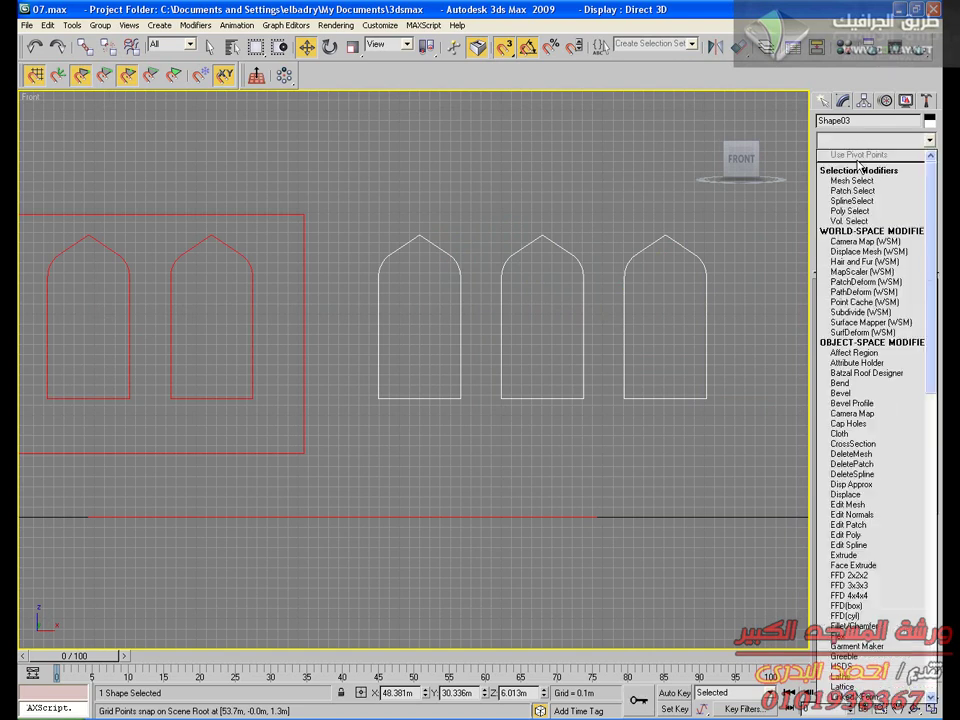
{"action": "left_click", "coordinate": [862, 556]}
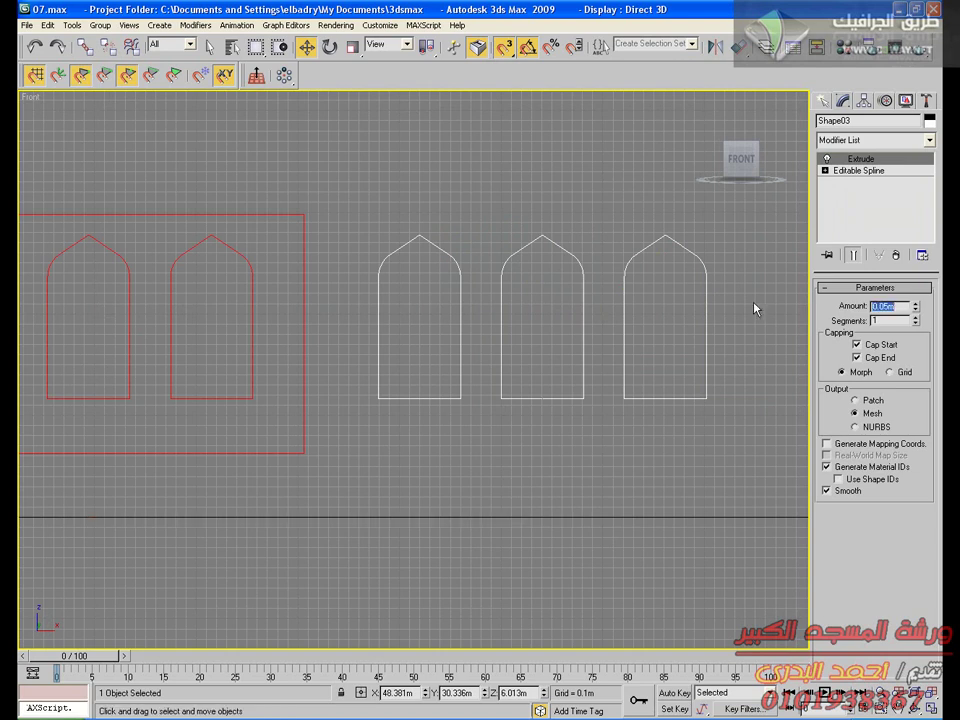
In the maximized top view, center the pivot of the three window panes on their object
{"action": "left_click", "coordinate": [932, 710]}
{"action": "right_click", "coordinate": [326, 274]}
{"action": "middle_click_drag", "start_coordinate": [322, 274], "coordinate": [277, 235]}
{"action": "scroll", "coordinate": [211, 268], "scroll_direction": "up", "scroll_amount": 4}
{"action": "middle_click_drag", "start_coordinate": [91, 318], "coordinate": [298, 283]}
{"action": "scroll", "coordinate": [257, 293], "scroll_direction": "down", "scroll_amount": 1}
{"action": "scroll", "coordinate": [264, 297], "scroll_direction": "down", "scroll_amount": 2}
{"action": "scroll", "coordinate": [334, 300], "scroll_direction": "up", "scroll_amount": 3}
{"action": "key", "text": "alt+w"}
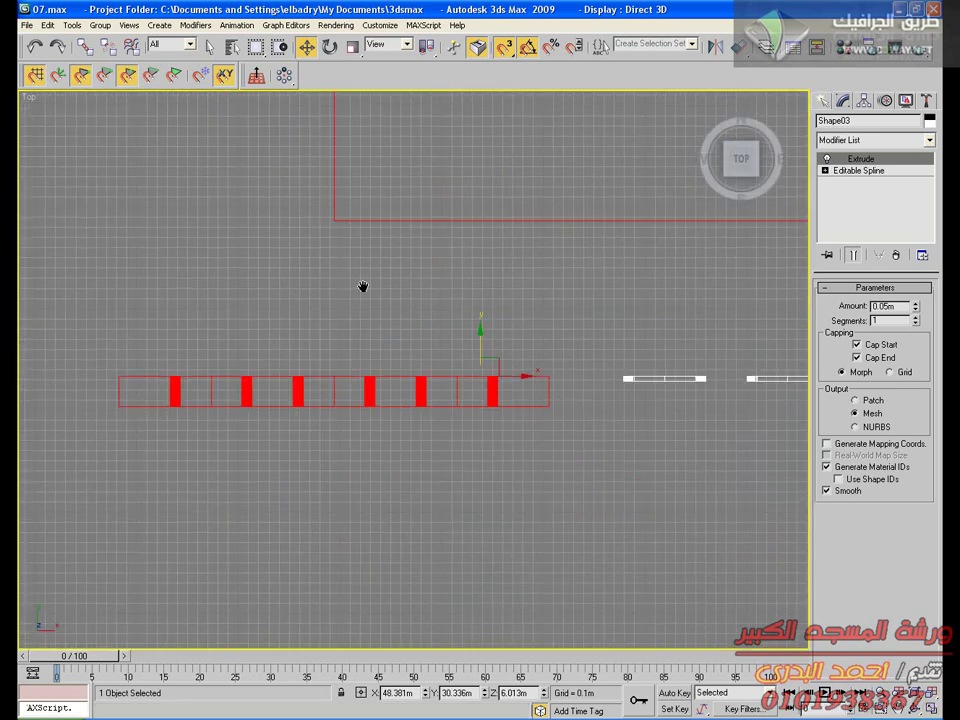
{"action": "middle_click_drag", "start_coordinate": [673, 392], "coordinate": [638, 364]}
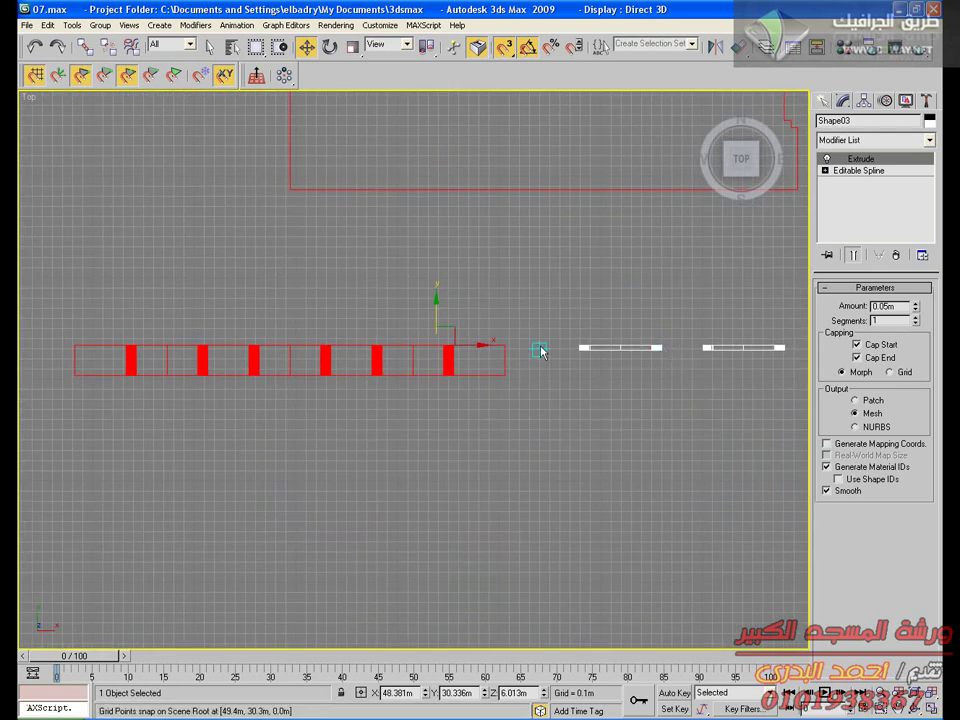
{"action": "left_click", "coordinate": [866, 101]}
{"action": "left_click", "coordinate": [848, 191]}
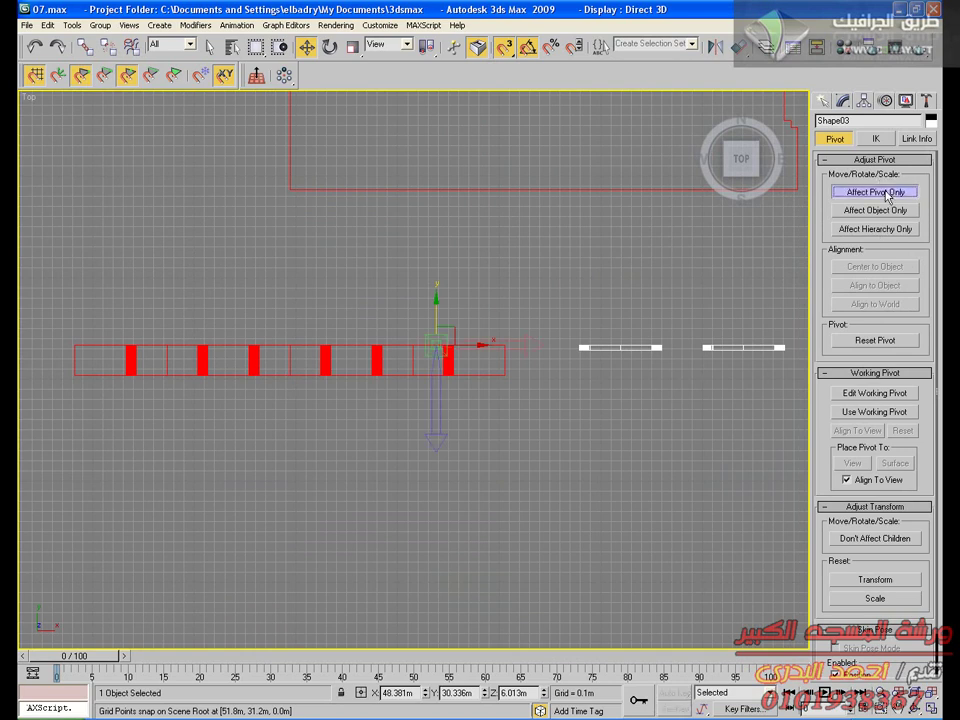
{"action": "left_click", "coordinate": [840, 267]}
{"action": "left_click", "coordinate": [852, 192]}
{"action": "left_click", "coordinate": [843, 101]}
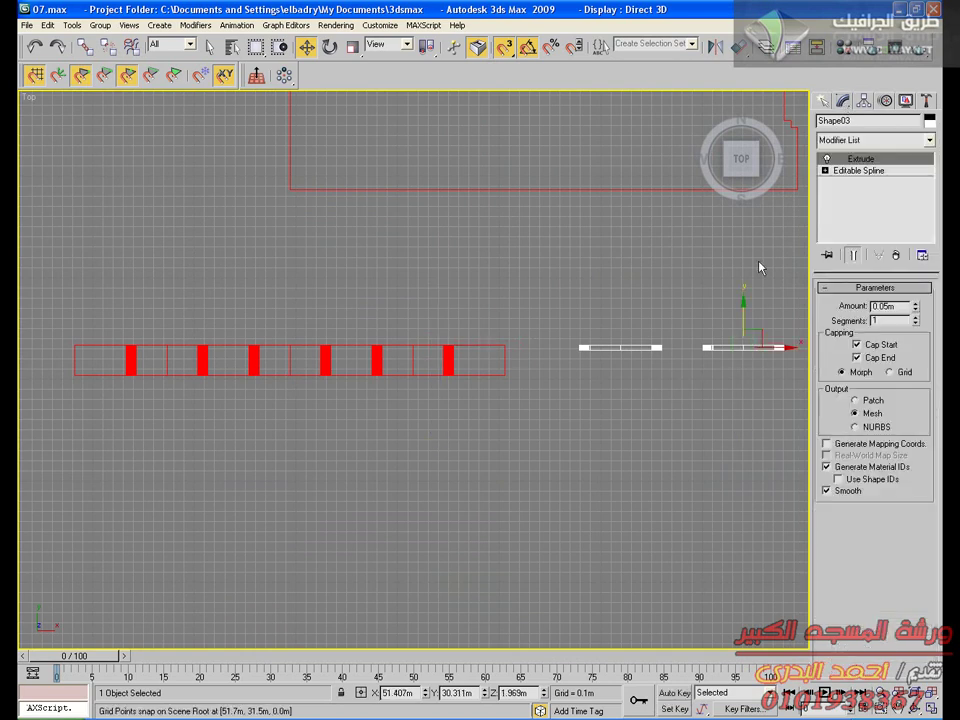
Move the window panes into the panel, snapping their center to the middle of the panel's length and thickness
{"action": "left_click_drag", "start_coordinate": [758, 345], "coordinate": [350, 308]}
{"action": "middle_click_drag", "start_coordinate": [344, 354], "coordinate": [550, 354]}
{"action": "scroll", "coordinate": [440, 364], "scroll_direction": "up", "scroll_amount": 3}
{"action": "middle_click_drag", "start_coordinate": [459, 343], "coordinate": [539, 400]}
{"action": "scroll", "coordinate": [380, 402], "scroll_direction": "up", "scroll_amount": 1}
{"action": "middle_click_drag", "start_coordinate": [378, 403], "coordinate": [388, 354]}
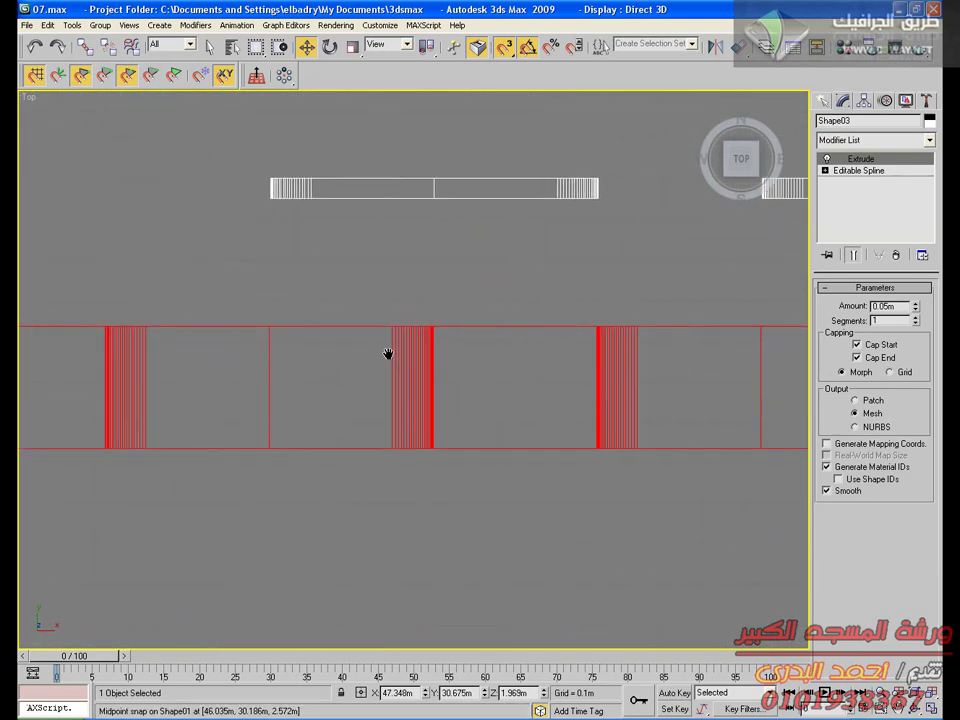
{"action": "left_click", "coordinate": [128, 76]}
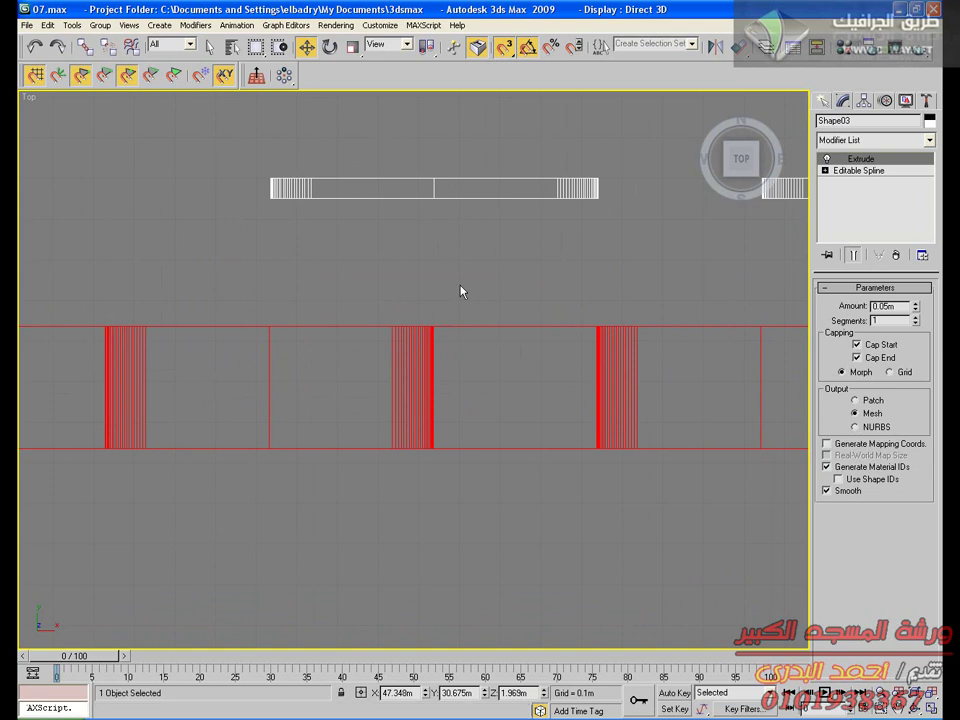
{"action": "left_click_drag", "start_coordinate": [433, 188], "coordinate": [324, 163]}
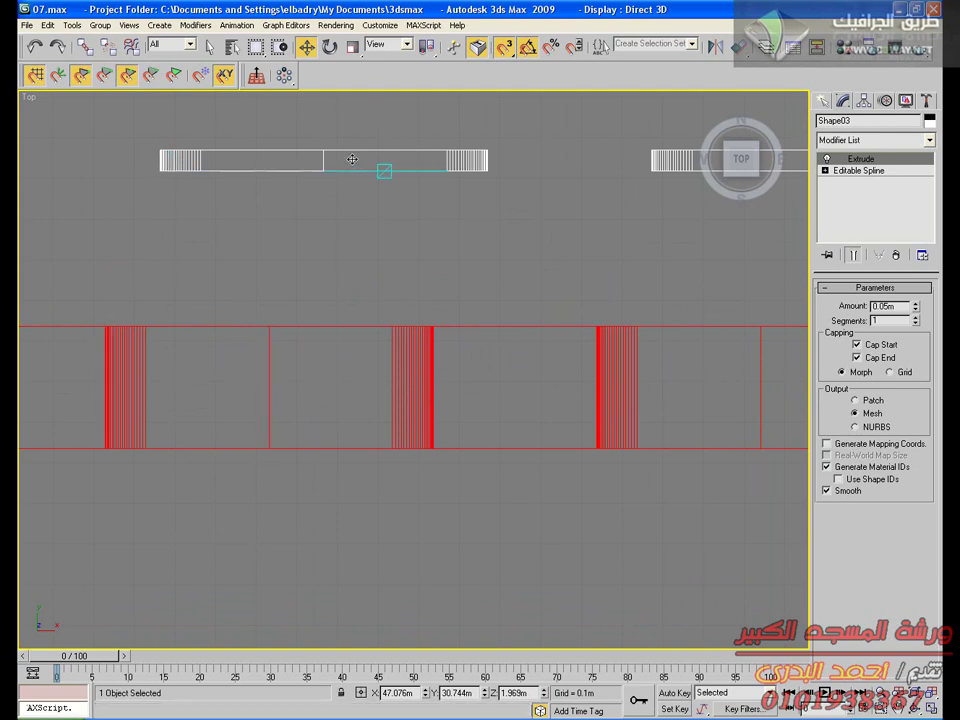
{"action": "left_click_drag", "start_coordinate": [323, 161], "coordinate": [268, 388]}
{"action": "middle_click_drag", "start_coordinate": [21, 467], "coordinate": [226, 365]}
{"action": "scroll", "coordinate": [386, 388], "scroll_direction": "down", "scroll_amount": 4}
{"action": "scroll", "coordinate": [424, 397], "scroll_direction": "up", "scroll_amount": 1}
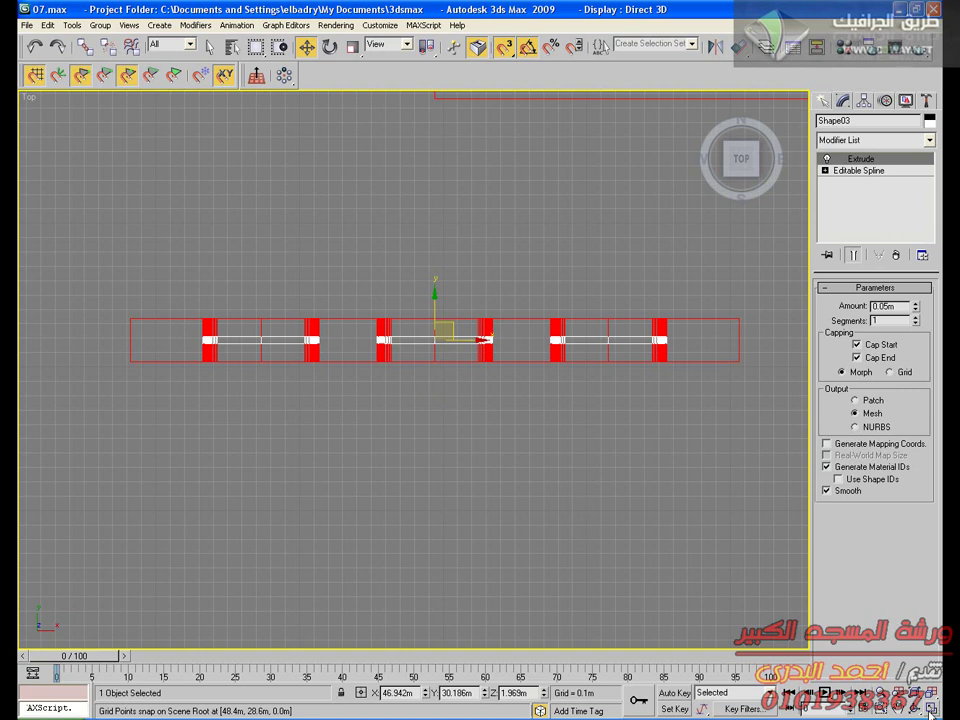
Assign one pale yellow object color to the window panel, its panes, and the nearby dome and finial profiles
{"action": "left_click", "coordinate": [930, 712]}
{"action": "right_click", "coordinate": [710, 558]}
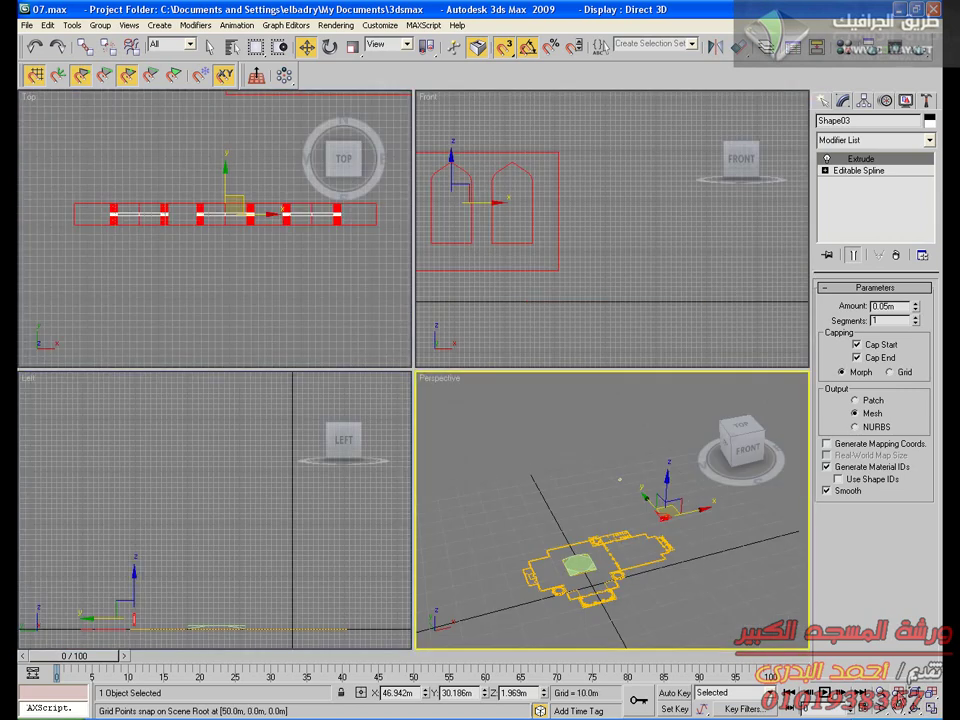
{"action": "scroll", "coordinate": [636, 512], "scroll_direction": "up", "scroll_amount": 8}
{"action": "middle_click_drag", "start_coordinate": [636, 512], "coordinate": [636, 641]}
{"action": "left_click_drag", "start_coordinate": [613, 414], "coordinate": [497, 476]}
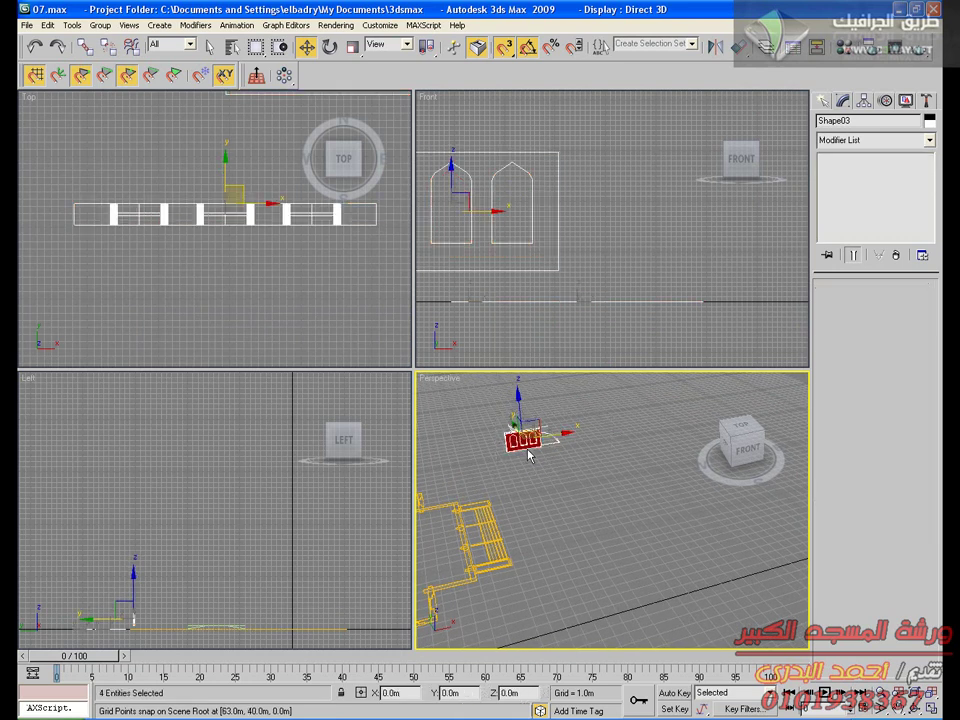
{"action": "left_click", "coordinate": [929, 121]}
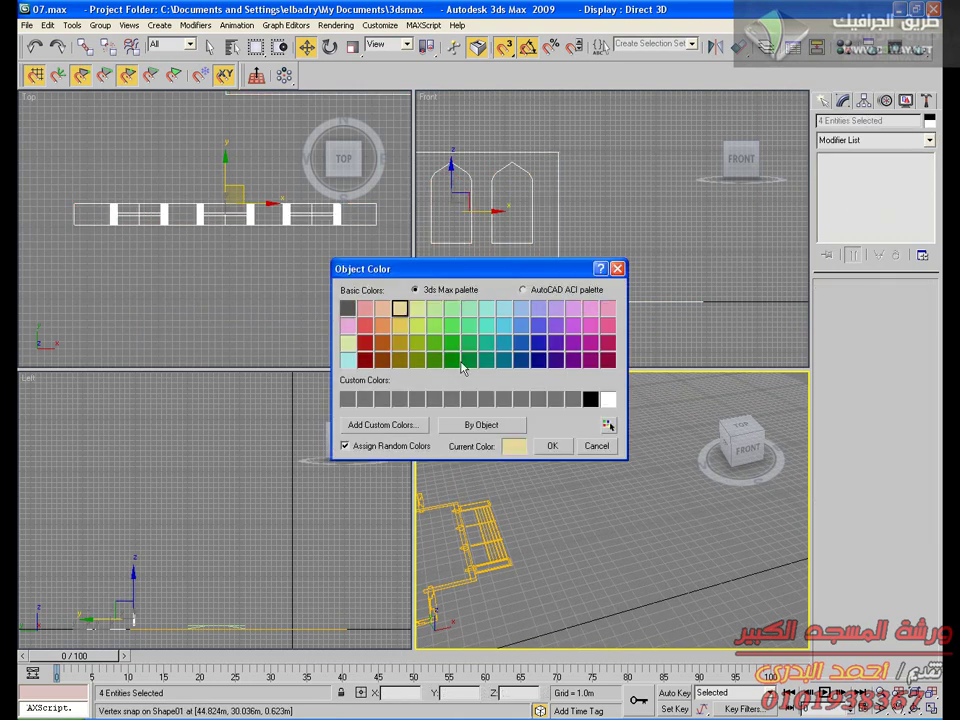
{"action": "left_click", "coordinate": [553, 448]}
{"action": "left_click", "coordinate": [560, 440]}
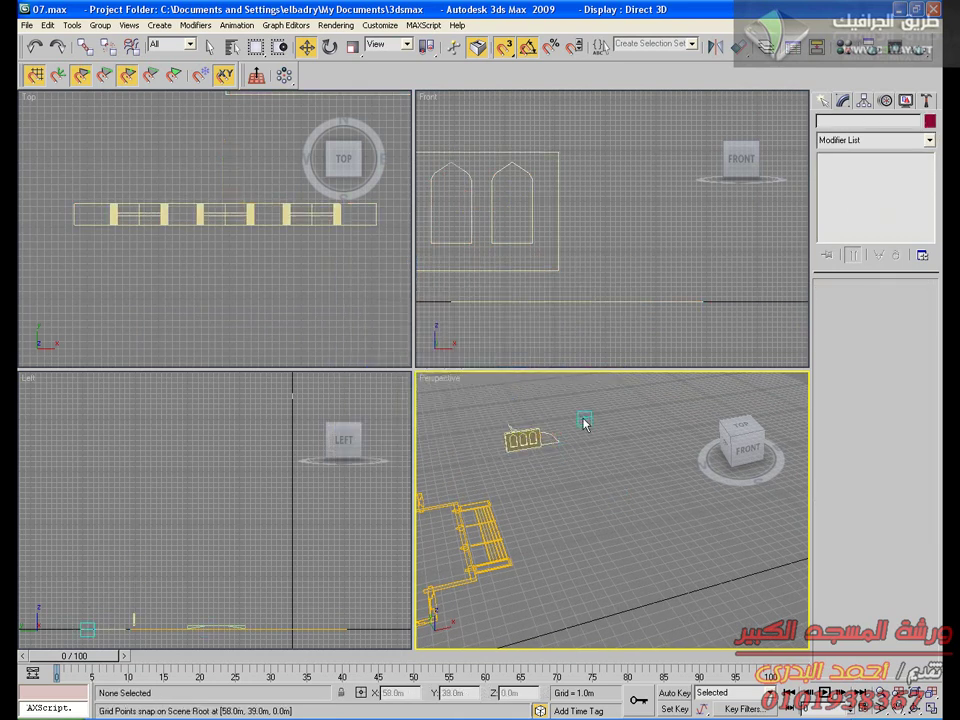
Group the window panel and its panes together, keeping the default group name
{"action": "left_click_drag", "start_coordinate": [225, 176], "coordinate": [148, 251]}
{"action": "left_click", "coordinate": [101, 25]}
{"action": "left_click", "coordinate": [110, 41]}
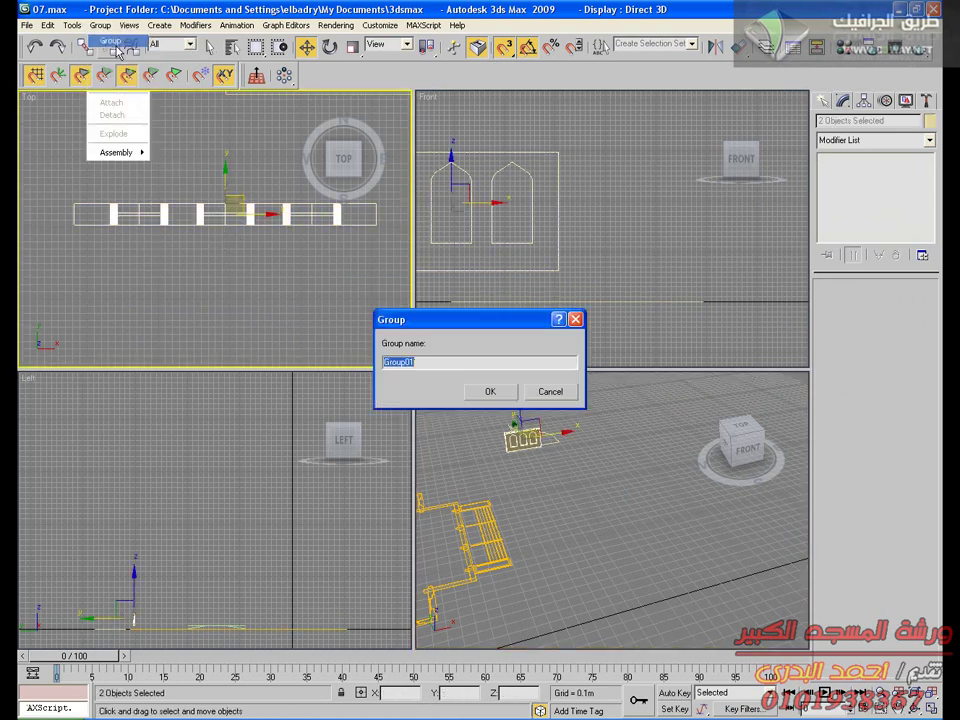
{"action": "left_click", "coordinate": [487, 390]}
In the top view, move the window group across the mosque plan into the square dome base
{"action": "middle_click_drag", "start_coordinate": [269, 264], "coordinate": [343, 333]}
{"action": "scroll", "coordinate": [330, 308], "scroll_direction": "down", "scroll_amount": 1}
{"action": "middle_click_drag", "start_coordinate": [315, 242], "coordinate": [336, 328]}
{"action": "scroll", "coordinate": [312, 312], "scroll_direction": "down", "scroll_amount": 3}
{"action": "middle_click_drag", "start_coordinate": [291, 286], "coordinate": [366, 228]}
{"action": "scroll", "coordinate": [300, 252], "scroll_direction": "down", "scroll_amount": 2}
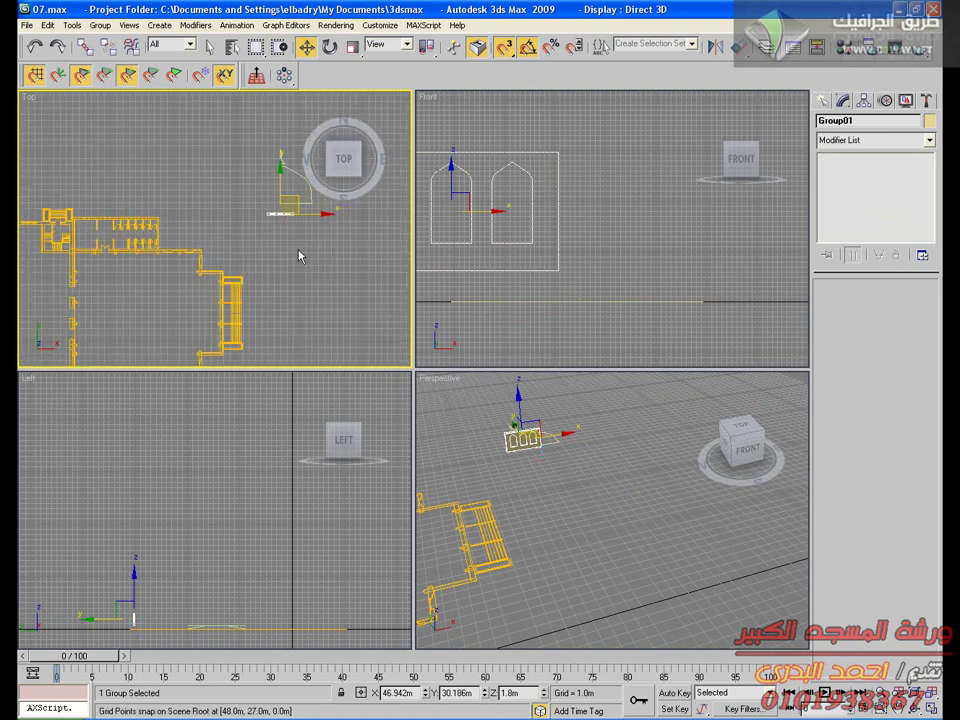
{"action": "middle_click_drag", "start_coordinate": [283, 266], "coordinate": [324, 292]}
{"action": "left_click_drag", "start_coordinate": [311, 243], "coordinate": [101, 312]}
{"action": "middle_click_drag", "start_coordinate": [237, 328], "coordinate": [337, 236]}
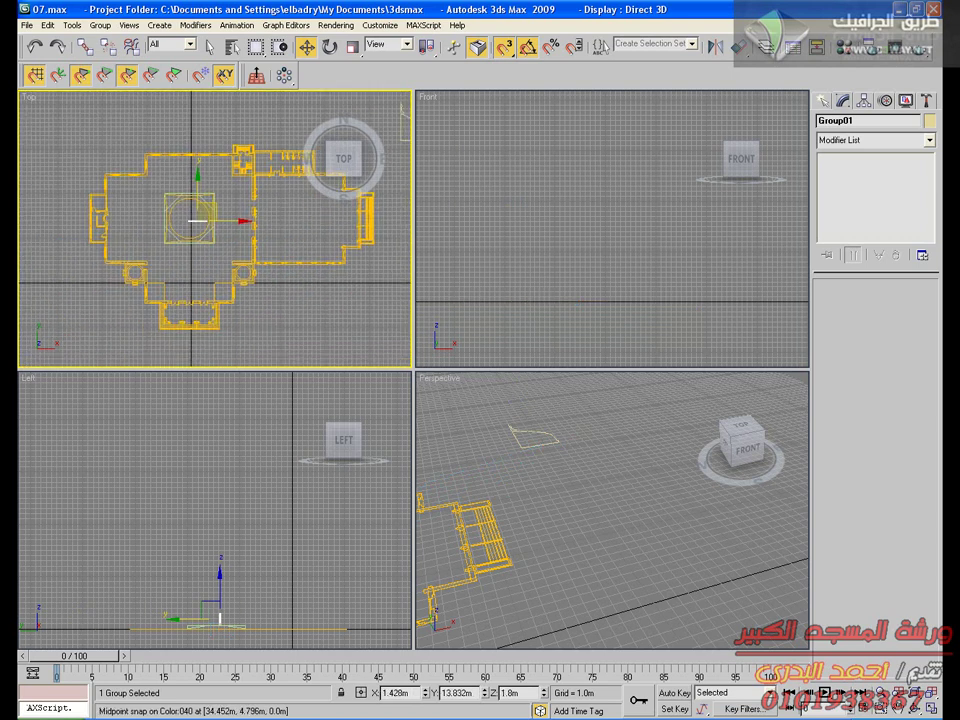
In the maximized top view, move the window group down to the front edge of the dome base
{"action": "key", "text": "alt+w"}
{"action": "scroll", "coordinate": [386, 306], "scroll_direction": "up", "scroll_amount": 8}
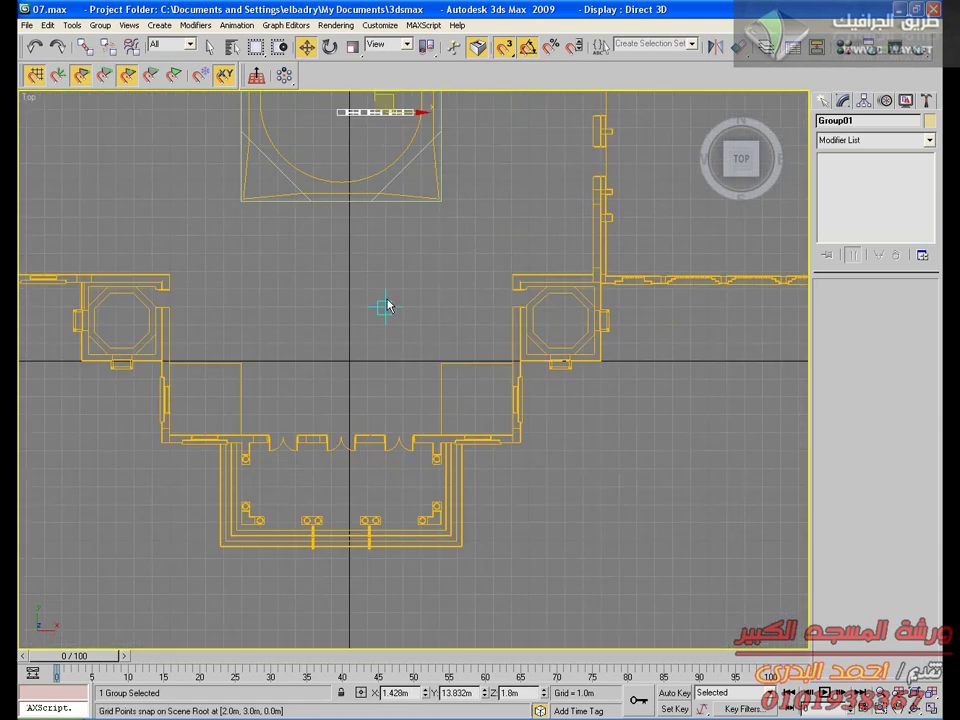
{"action": "middle_click_drag", "start_coordinate": [398, 281], "coordinate": [481, 578]}
{"action": "middle_click_drag", "start_coordinate": [429, 192], "coordinate": [435, 342]}
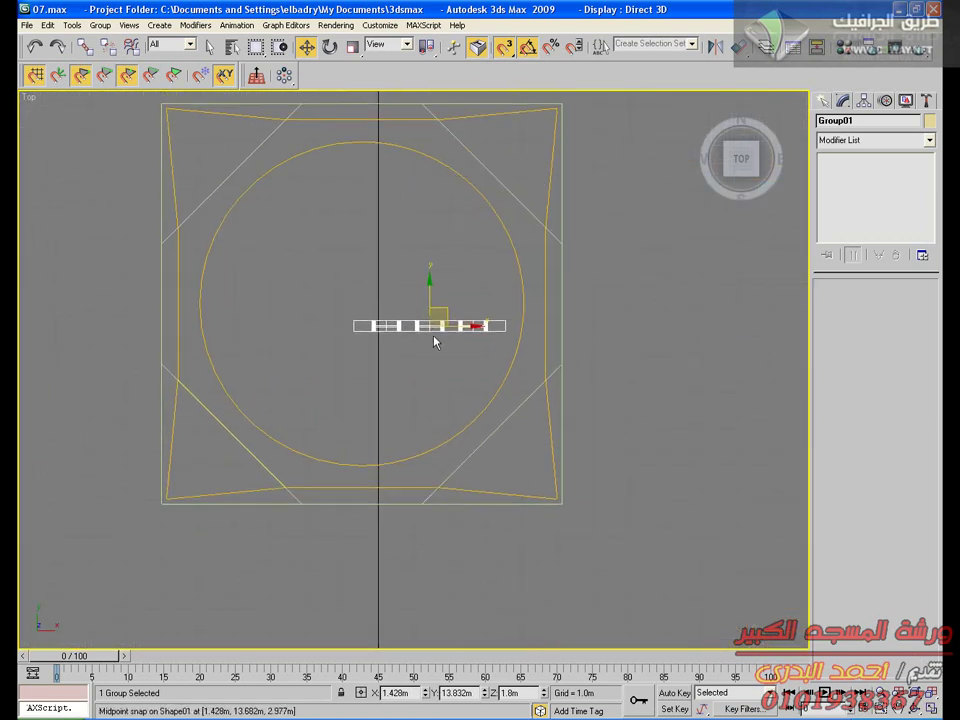
{"action": "left_click_drag", "start_coordinate": [433, 305], "coordinate": [438, 505]}
Turn off midpoint snapping and snap the window group's outer front corner to the inner chamfer vertex of the dome base
{"action": "middle_click_drag", "start_coordinate": [438, 505], "coordinate": [450, 392]}
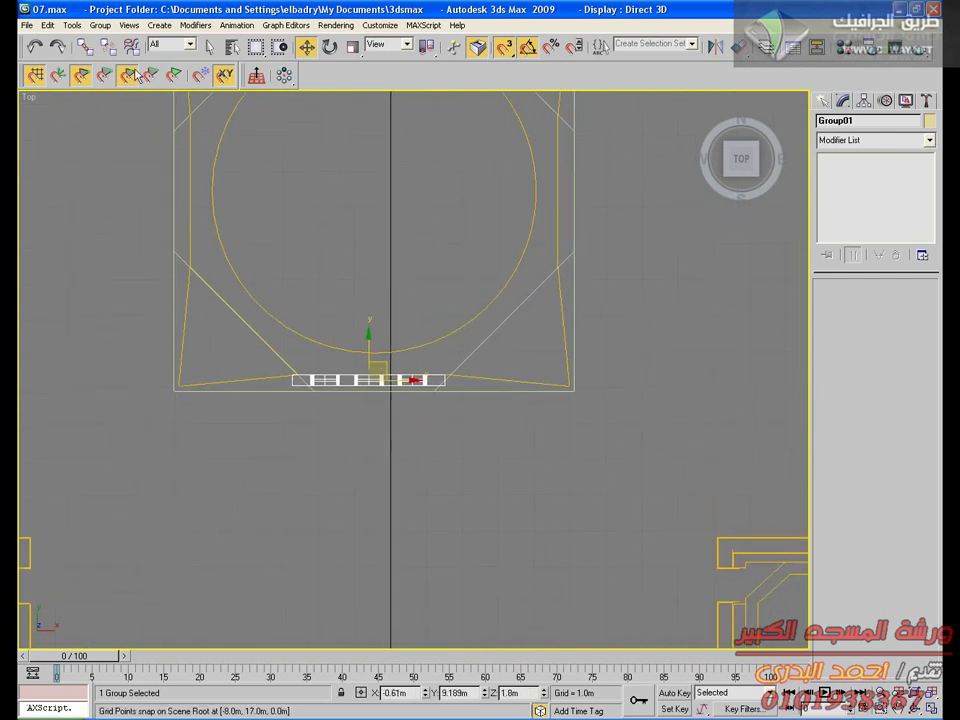
{"action": "scroll", "coordinate": [386, 400], "scroll_direction": "up", "scroll_amount": 8}
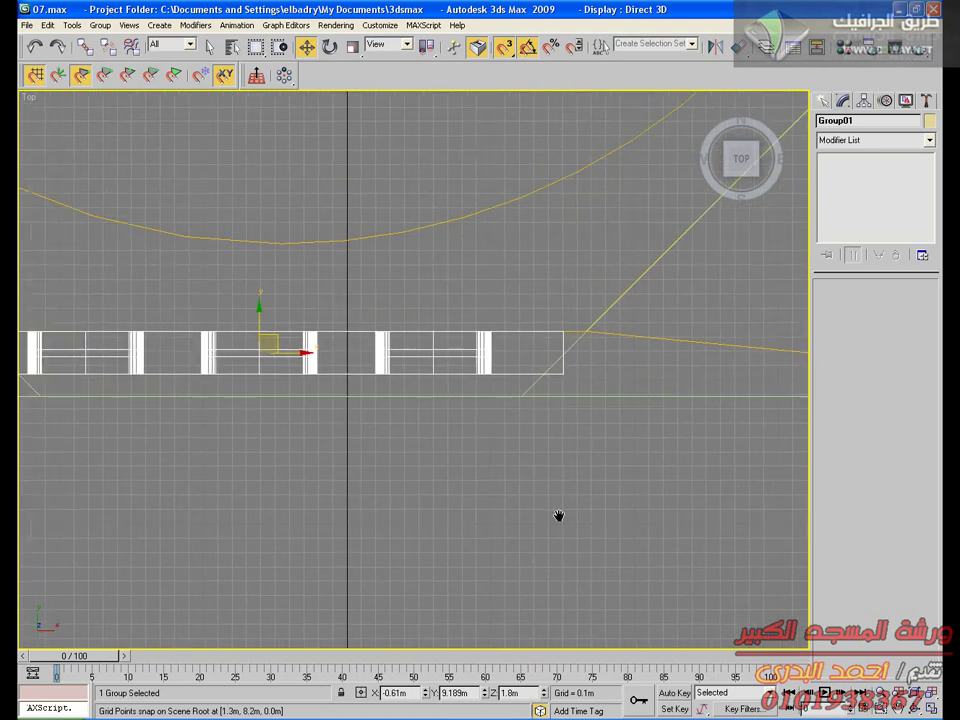
{"action": "left_click_drag", "start_coordinate": [334, 372], "coordinate": [334, 320]}
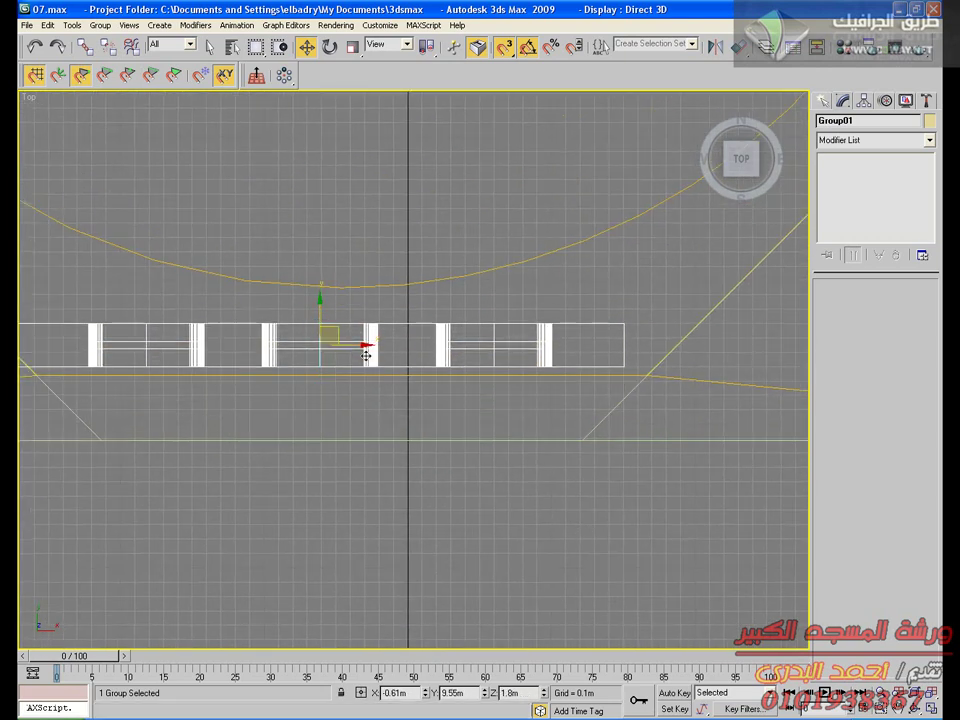
{"action": "middle_click_drag", "start_coordinate": [401, 358], "coordinate": [455, 360]}
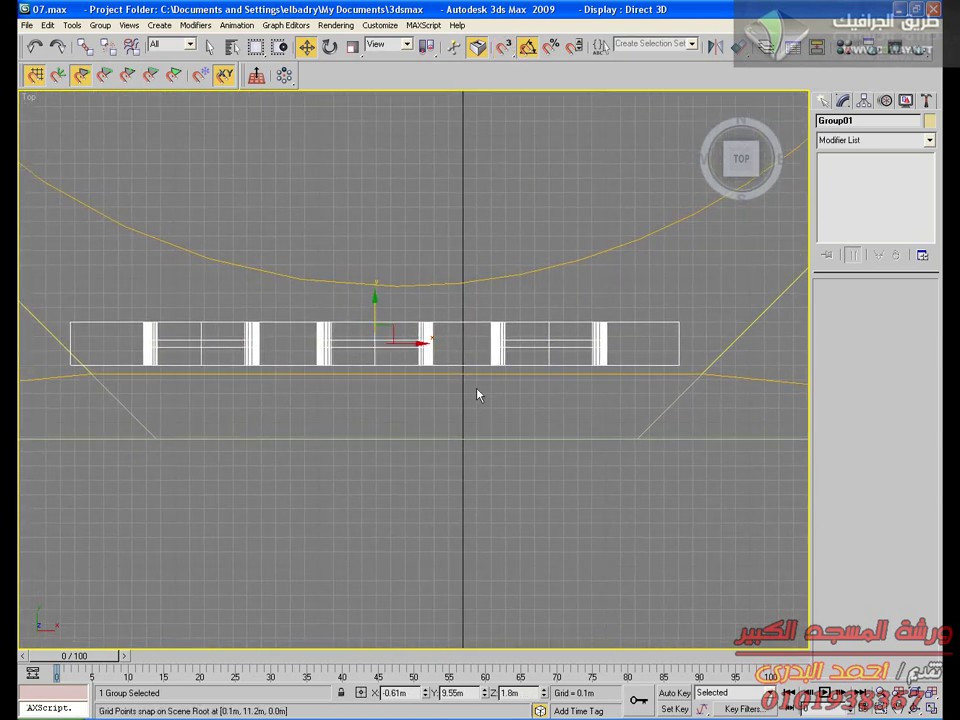
{"action": "left_click_drag", "start_coordinate": [388, 329], "coordinate": [420, 320]}
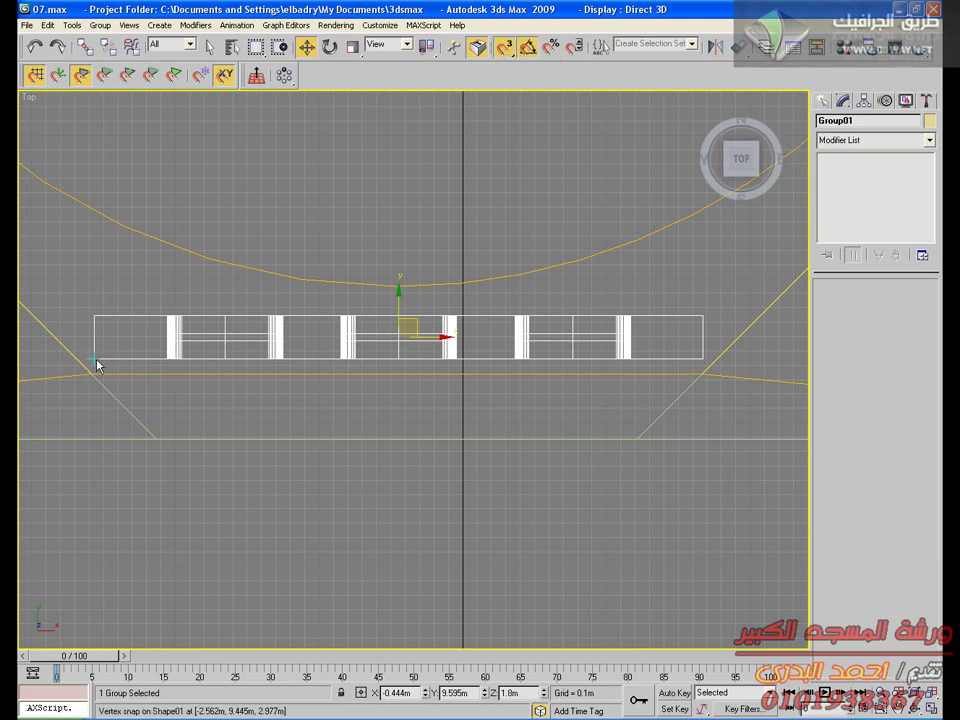
{"action": "left_click_drag", "start_coordinate": [97, 366], "coordinate": [101, 378]}
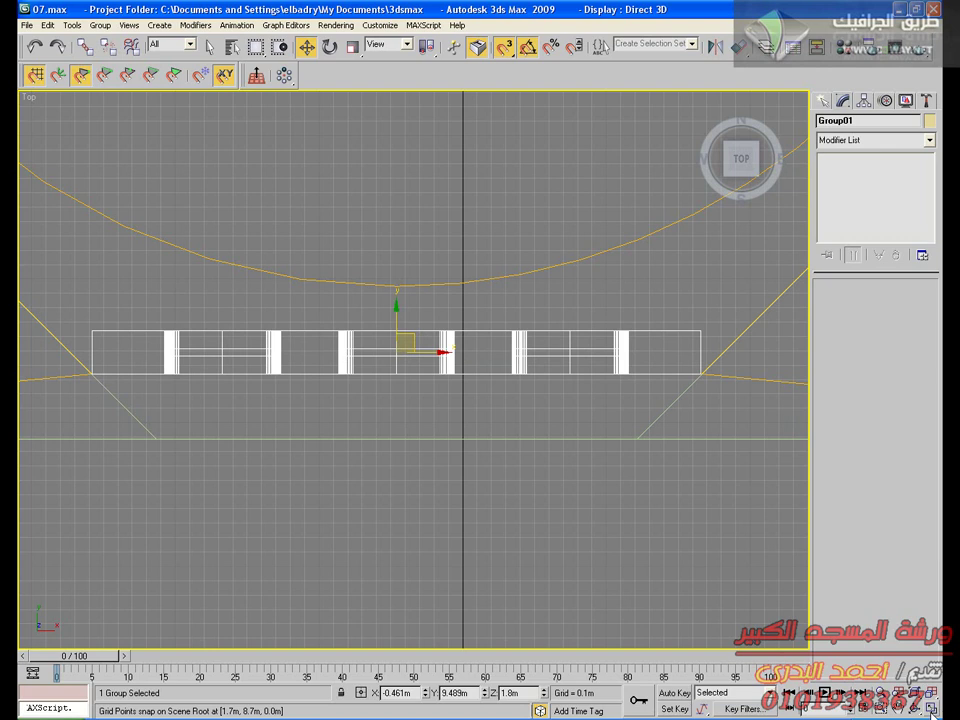
In the left view, move the window group vertically so its bottom rests on the dome base's top surface, at Z 1.827 m
{"action": "left_click", "coordinate": [931, 710]}
{"action": "middle_click_drag", "start_coordinate": [616, 556], "coordinate": [806, 486]}
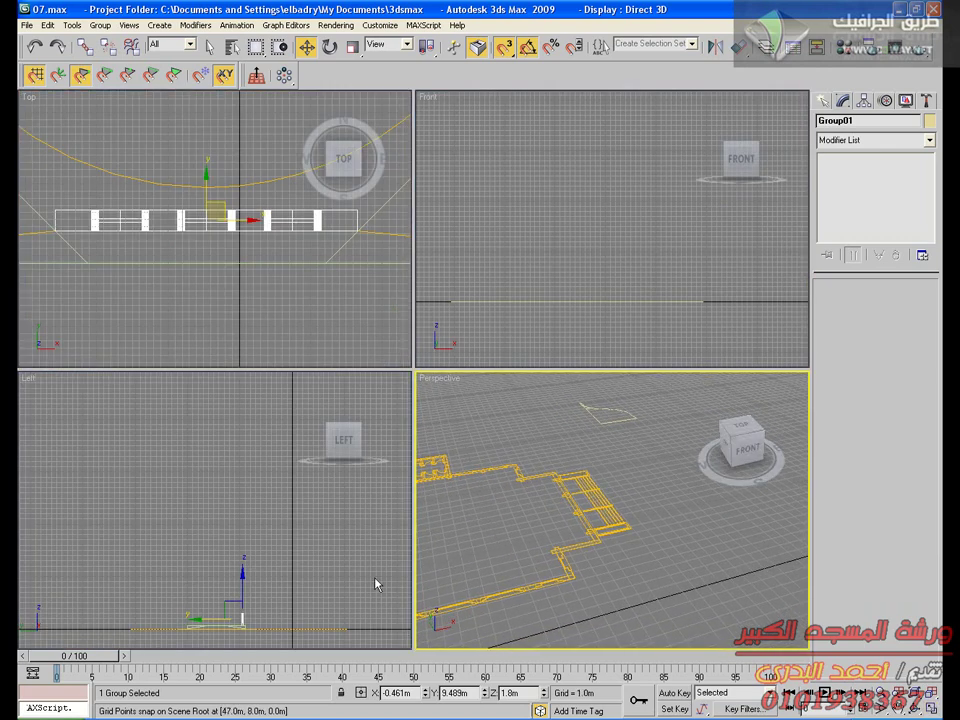
{"action": "middle_click_drag", "start_coordinate": [282, 640], "coordinate": [249, 574]}
{"action": "scroll", "coordinate": [223, 480], "scroll_direction": "up", "scroll_amount": 6}
{"action": "middle_click_drag", "start_coordinate": [223, 480], "coordinate": [227, 690]}
{"action": "scroll", "coordinate": [208, 490], "scroll_direction": "up", "scroll_amount": 5}
{"action": "middle_click_drag", "start_coordinate": [208, 490], "coordinate": [250, 690]}
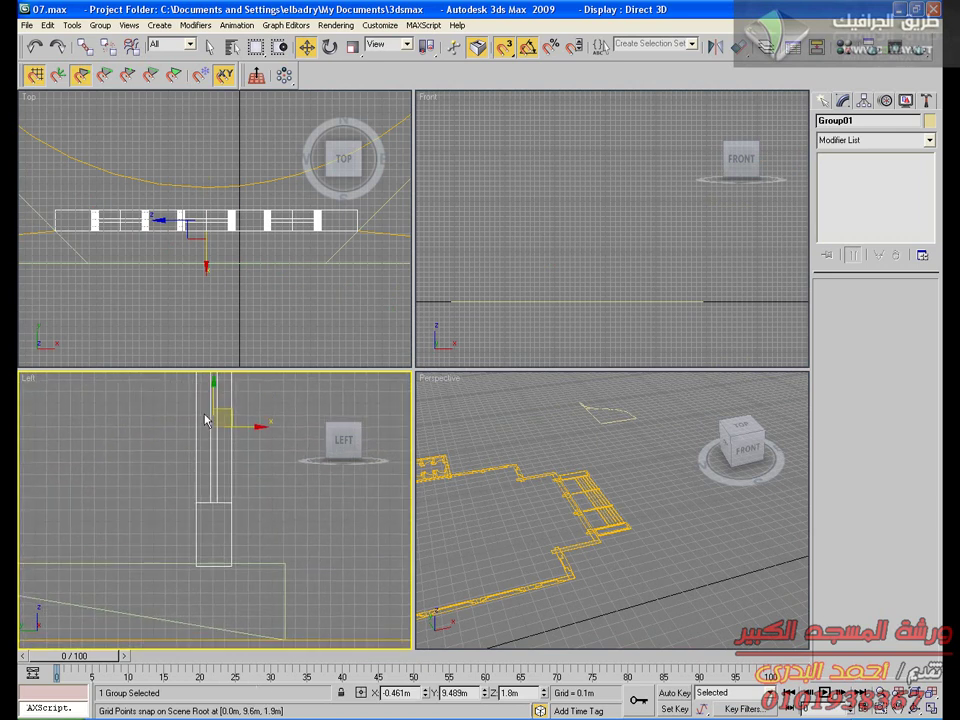
{"action": "left_click_drag", "start_coordinate": [212, 362], "coordinate": [277, 558]}
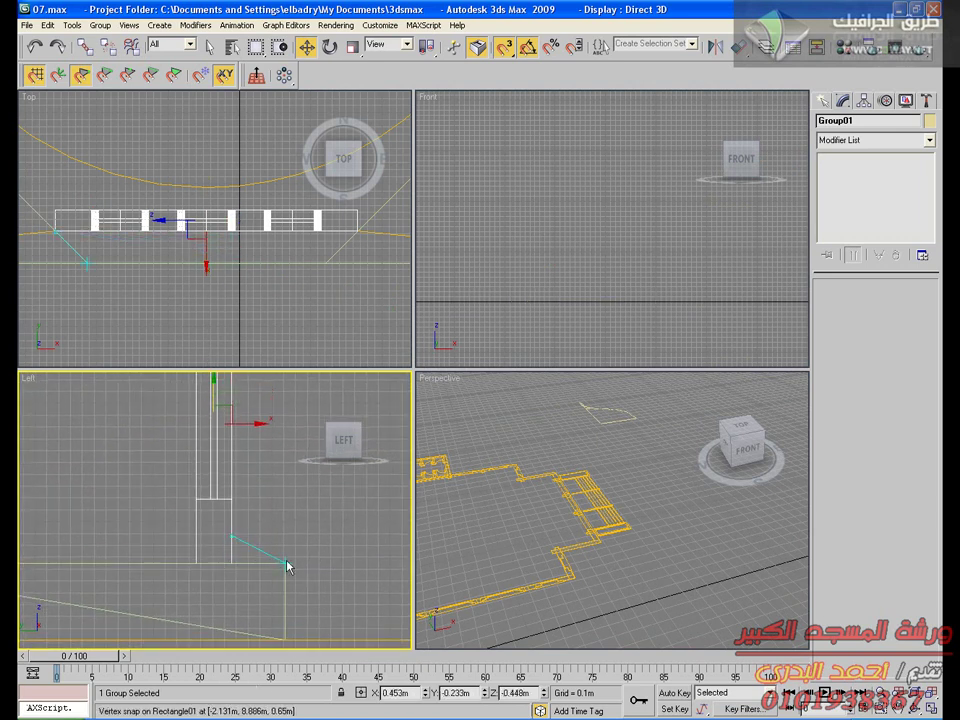
Examine in perspective how the window group sits on the chamfered dome base
{"action": "middle_click_drag", "start_coordinate": [353, 585], "coordinate": [349, 548]}
{"action": "scroll", "coordinate": [360, 563], "scroll_direction": "down", "scroll_amount": 2}
{"action": "middle_click_drag", "start_coordinate": [619, 601], "coordinate": [940, 570]}
{"action": "scroll", "coordinate": [636, 583], "scroll_direction": "down", "scroll_amount": 6}
{"action": "middle_click_drag", "start_coordinate": [634, 583], "coordinate": [651, 510]}
{"action": "scroll", "coordinate": [645, 510], "scroll_direction": "up", "scroll_amount": 5}
{"action": "scroll", "coordinate": [572, 452], "scroll_direction": "up", "scroll_amount": 8}
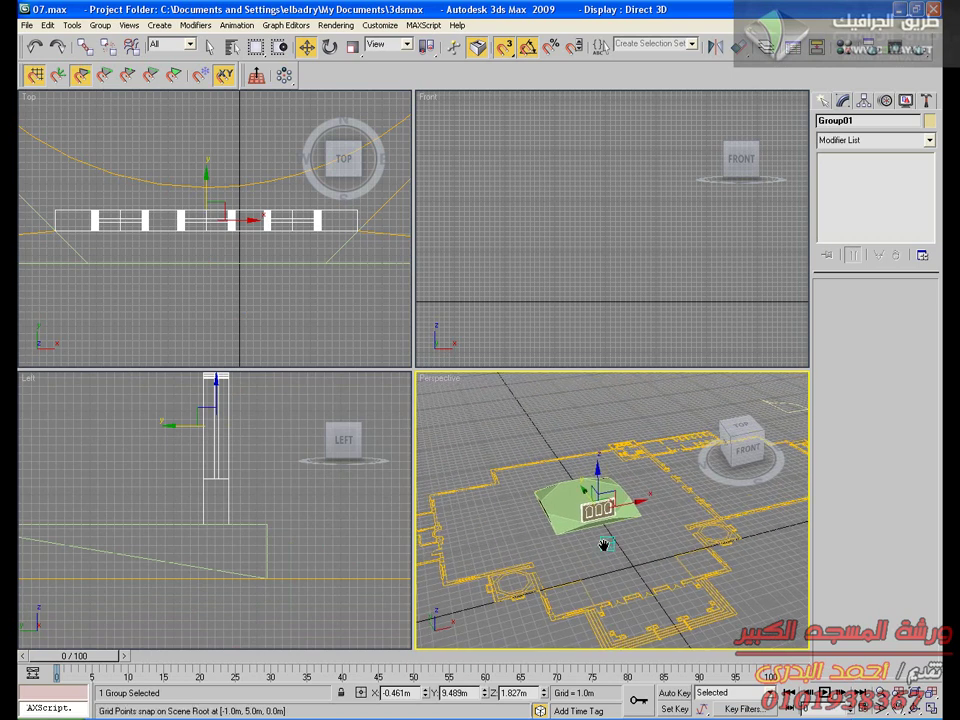
{"action": "mouse_move", "coordinate": [569, 572]}
{"action": "middle_mouse_down", "text": "alt"}
{"action": "mouse_move", "coordinate": [632, 576]}
{"action": "mouse_move", "coordinate": [664, 555]}
{"action": "mouse_move", "coordinate": [617, 587]}
{"action": "mouse_move", "coordinate": [672, 462]}
{"action": "mouse_move", "coordinate": [700, 600]}
{"action": "mouse_move", "coordinate": [780, 595]}
{"action": "mouse_move", "coordinate": [770, 580]}
{"action": "mouse_move", "coordinate": [482, 523]}
{"action": "mouse_move", "coordinate": [504, 525]}
{"action": "middle_mouse_up", "text": "alt"}
Inspect the dome circle outline in the top view by selecting it, and reselect the window group
{"action": "mouse_move", "coordinate": [73, 180]}
{"action": "middle_mouse_down"}
{"action": "mouse_move", "coordinate": [139, 268]}
{"action": "mouse_move", "coordinate": [147, 256]}
{"action": "middle_mouse_up"}
{"action": "scroll", "coordinate": [174, 267], "scroll_direction": "down", "scroll_amount": 2}
{"action": "scroll", "coordinate": [174, 268], "scroll_direction": "down", "scroll_amount": 2}
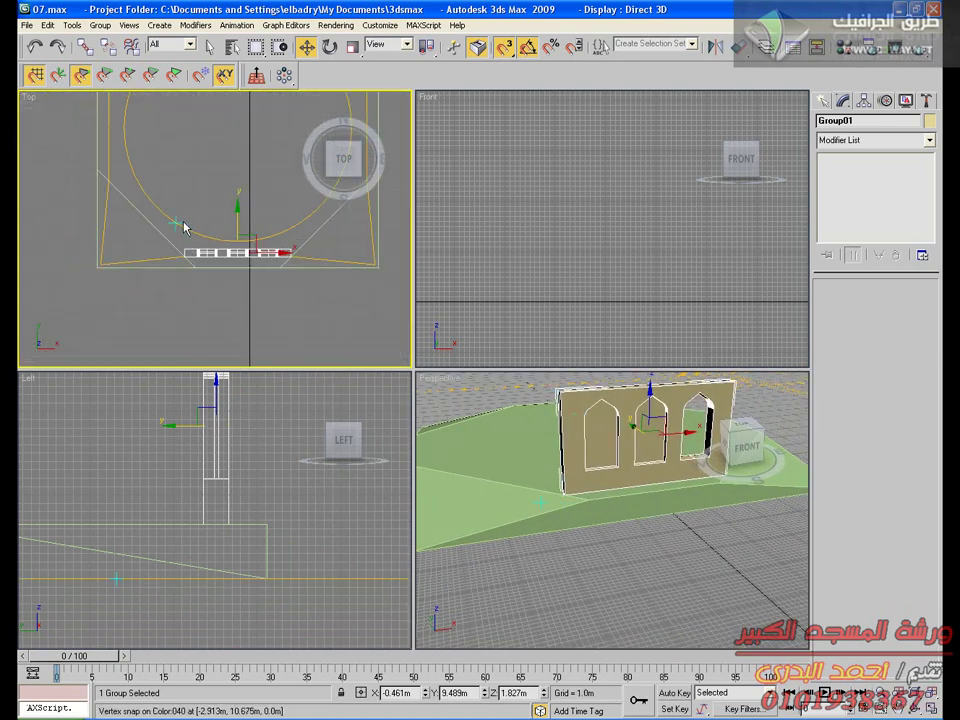
{"action": "left_click", "coordinate": [178, 226]}
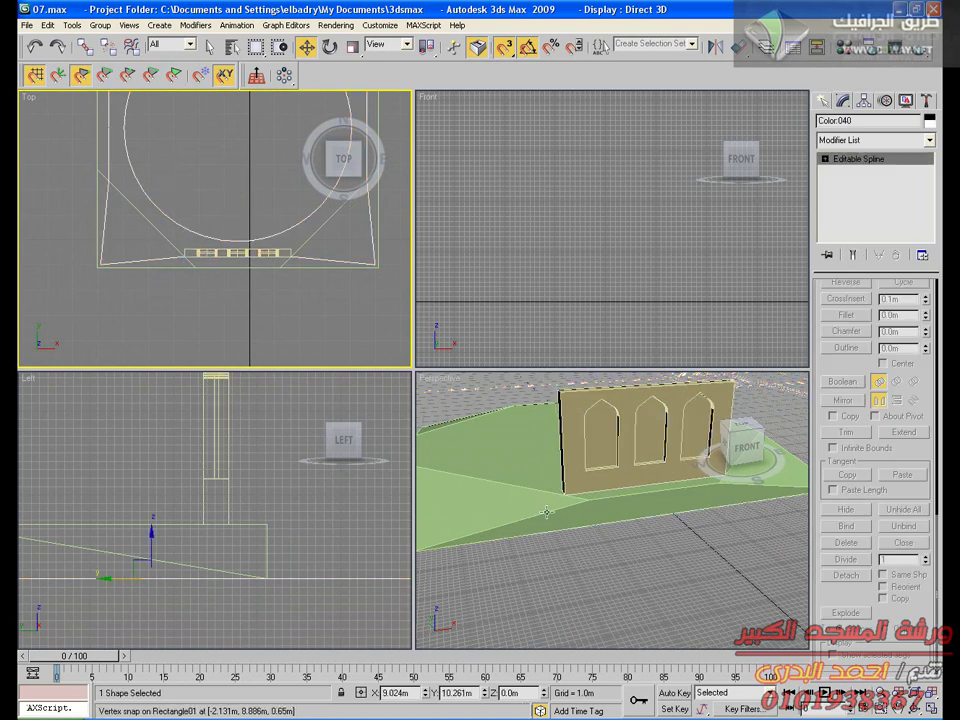
{"action": "left_click", "coordinate": [197, 253]}
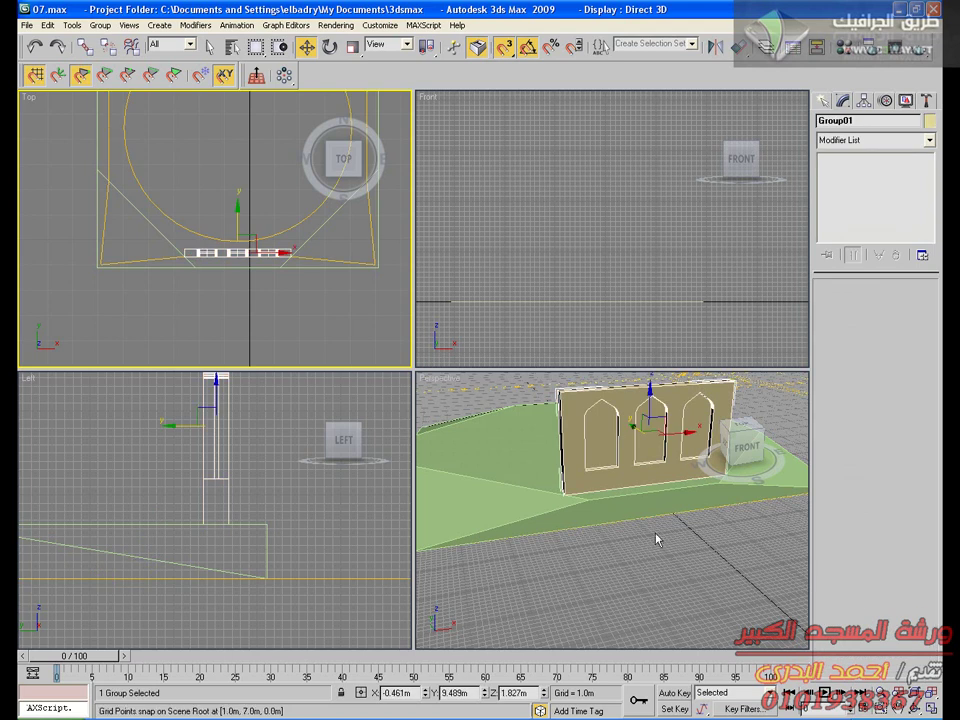
Make one rotated copy of the window group in the top view, turned -45° about Z
{"action": "key", "text": "alt+w"}
{"action": "scroll", "coordinate": [500, 458], "scroll_direction": "down", "scroll_amount": 4}
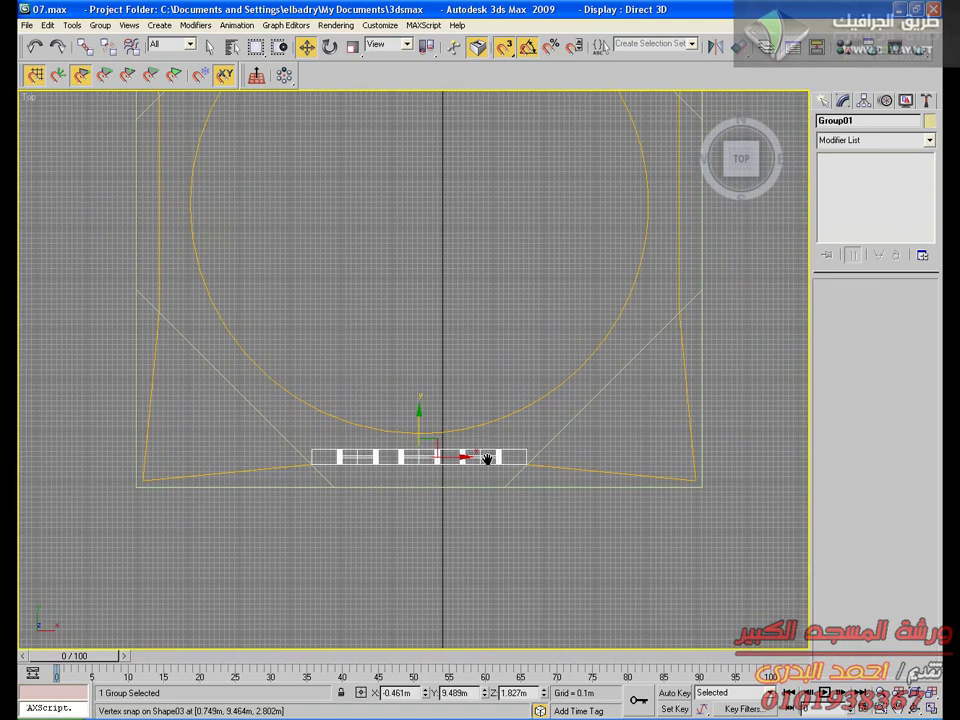
{"action": "scroll", "coordinate": [470, 444], "scroll_direction": "up", "scroll_amount": 4}
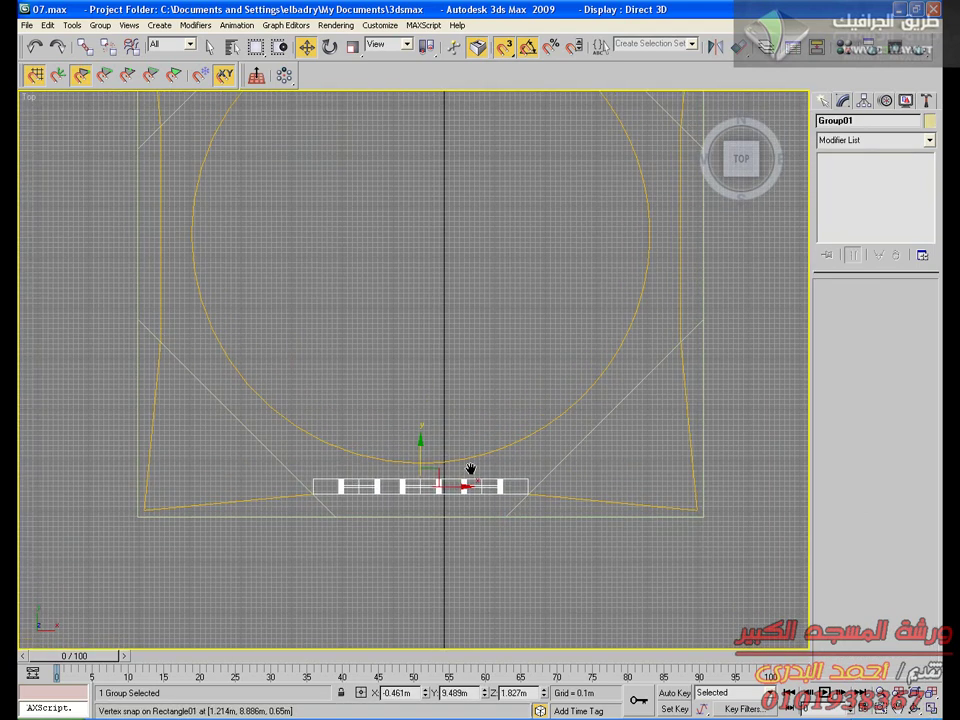
{"action": "left_click", "coordinate": [330, 48]}
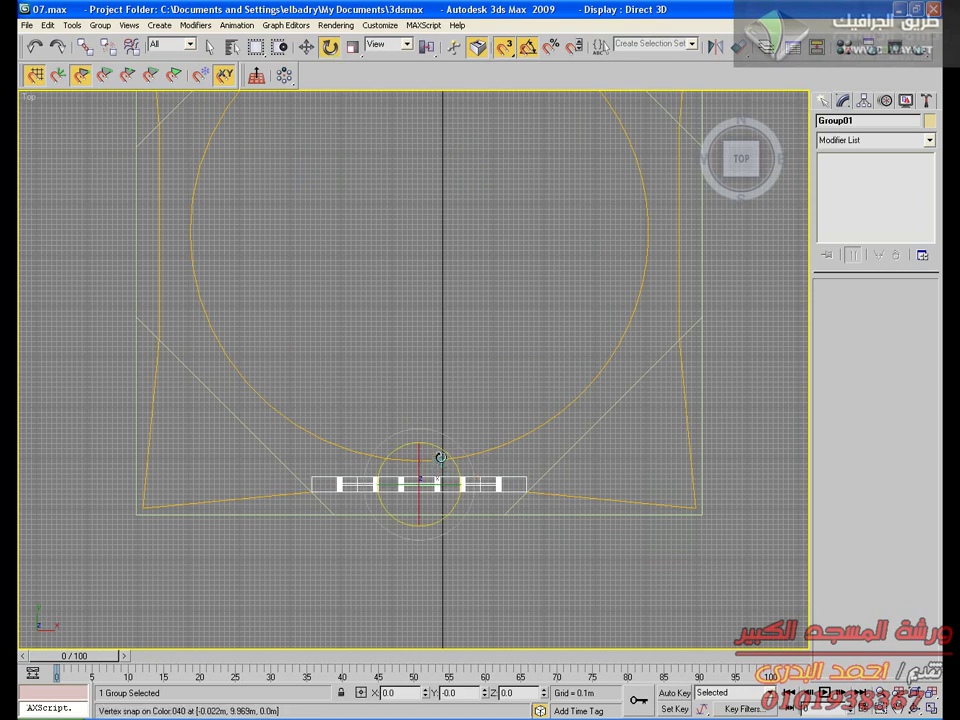
{"action": "left_click_drag", "start_coordinate": [436, 451], "coordinate": [463, 468], "text": "shift"}
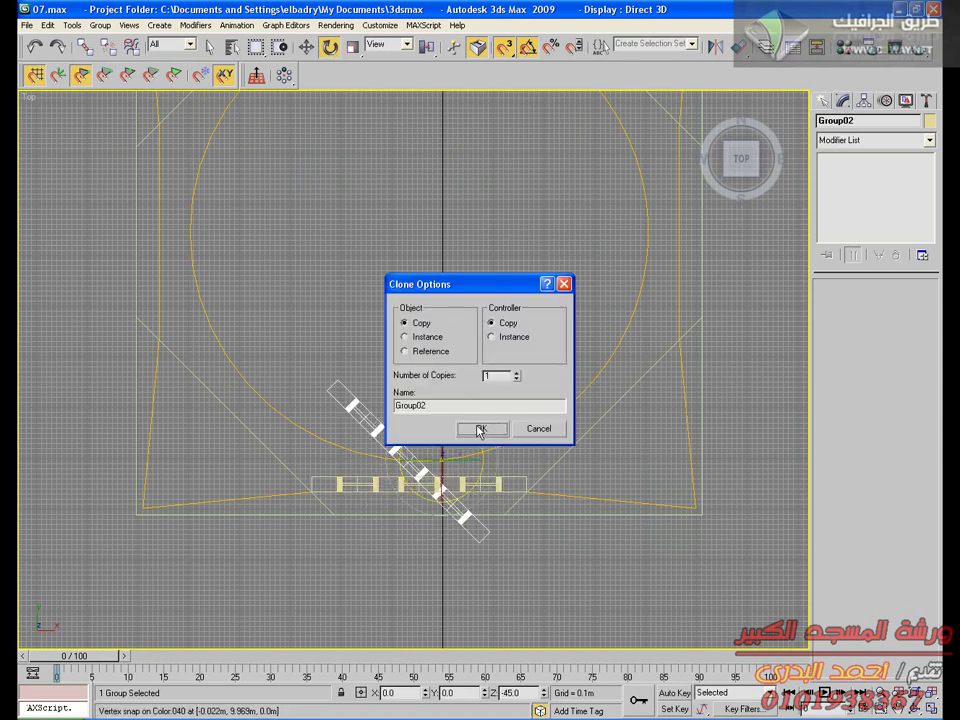
{"action": "left_click", "coordinate": [480, 430]}
Move the rotated window copy so its outer end corner snaps to the inner vertex of the base's front-left chamfer
{"action": "scroll", "coordinate": [422, 279], "scroll_direction": "up", "scroll_amount": 5}
{"action": "middle_click_drag", "start_coordinate": [424, 386], "coordinate": [459, 359]}
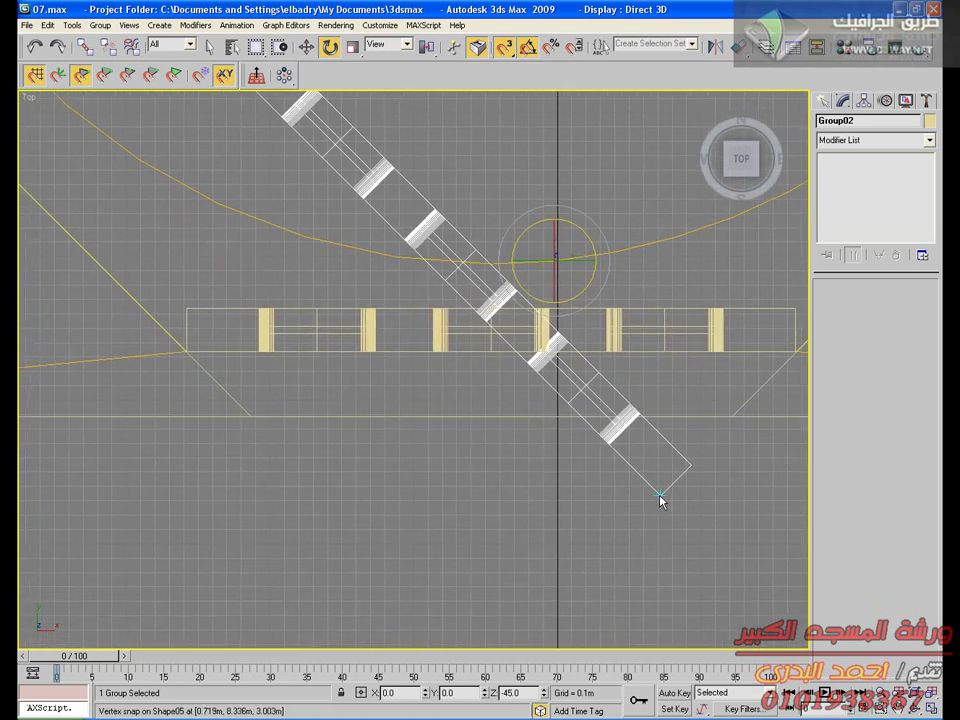
{"action": "left_click_drag", "start_coordinate": [660, 495], "coordinate": [415, 480]}
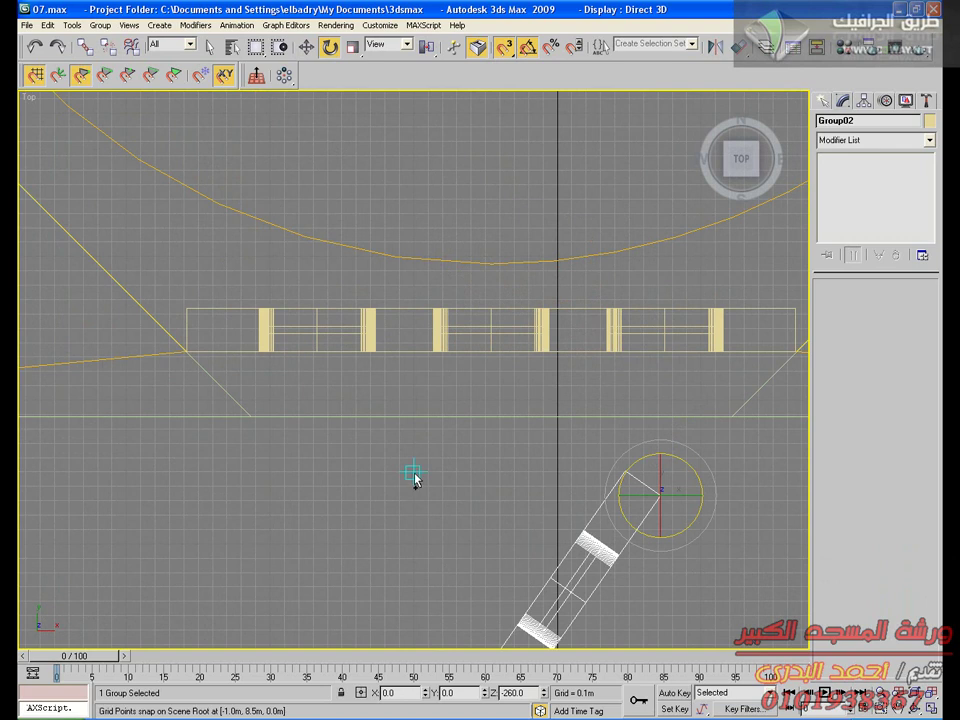
{"action": "key", "text": "ctrl+z"}
{"action": "key", "text": "w"}
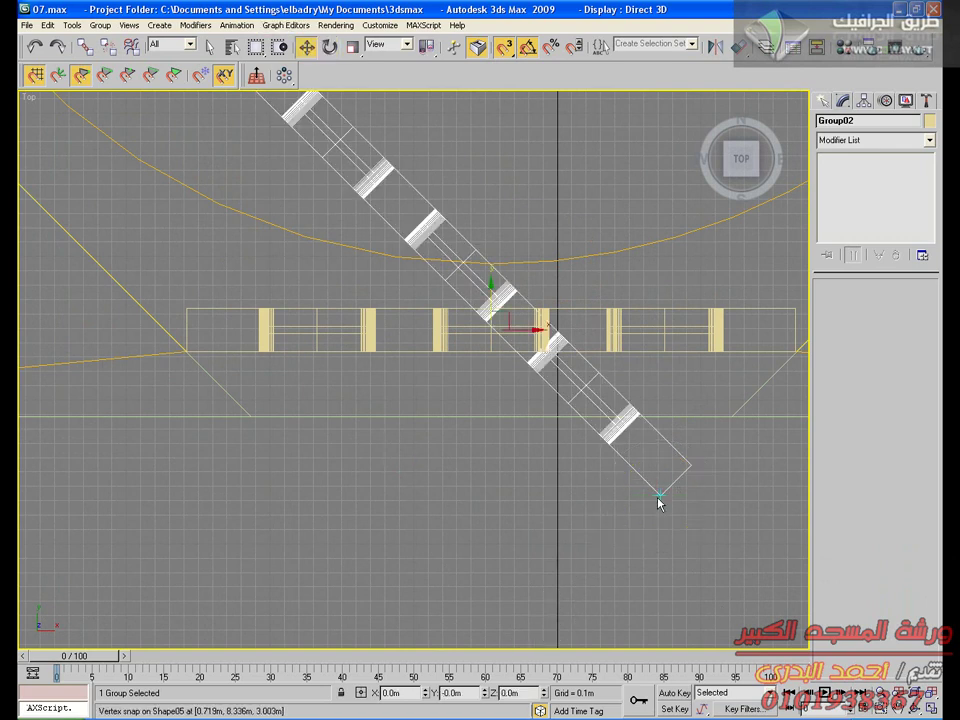
{"action": "left_click_drag", "start_coordinate": [660, 494], "coordinate": [454, 432]}
{"action": "left_click", "coordinate": [506, 298]}
{"action": "left_click_drag", "start_coordinate": [662, 431], "coordinate": [196, 358]}
Move the diagonal window copy onto the front-right chamfer, snapping its outer corner to the vertex at the right side panel's end
{"action": "middle_click_drag", "start_coordinate": [382, 455], "coordinate": [579, 598]}
{"action": "scroll", "coordinate": [579, 598], "scroll_direction": "down", "scroll_amount": 1}
{"action": "middle_click_drag", "start_coordinate": [401, 396], "coordinate": [473, 495]}
{"action": "key", "text": "e"}
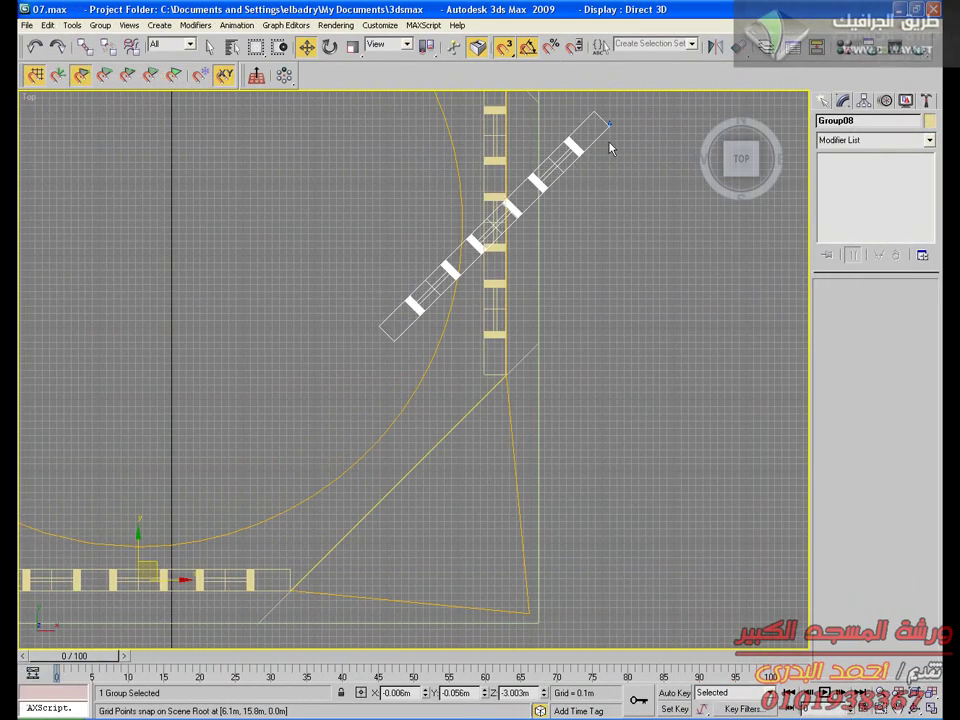
{"action": "left_click_drag", "start_coordinate": [607, 125], "coordinate": [499, 378]}
{"action": "middle_click_drag", "start_coordinate": [311, 514], "coordinate": [468, 323]}
{"action": "scroll", "coordinate": [475, 340], "scroll_direction": "up", "scroll_amount": 2}
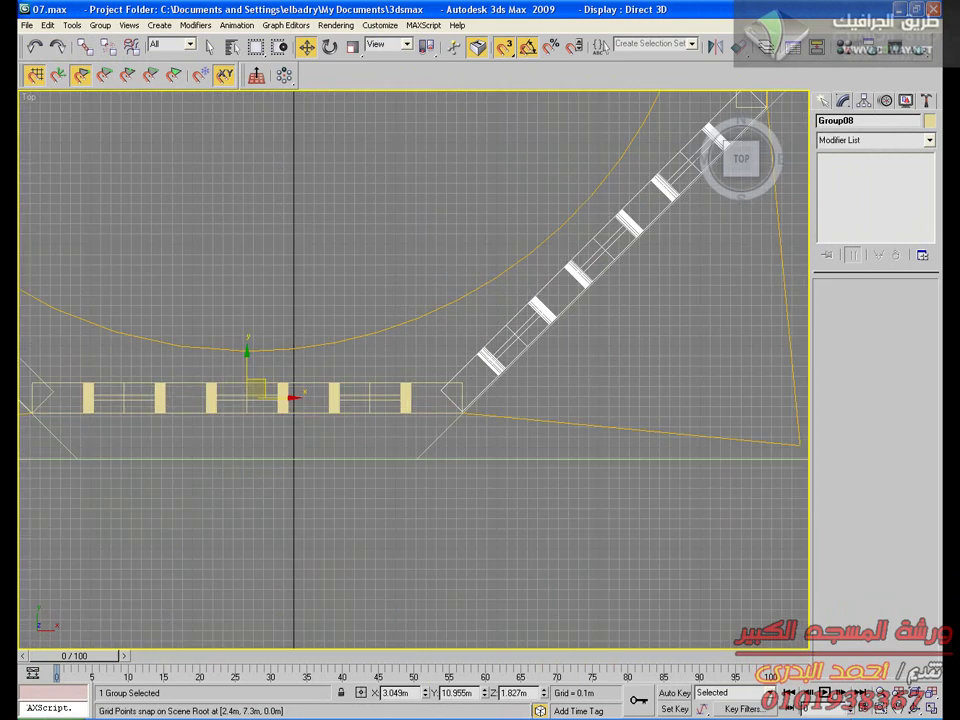
Examine the ring of window panels on the dome base in the perspective view
{"action": "key", "text": "alt+w"}
{"action": "left_click", "coordinate": [739, 596]}
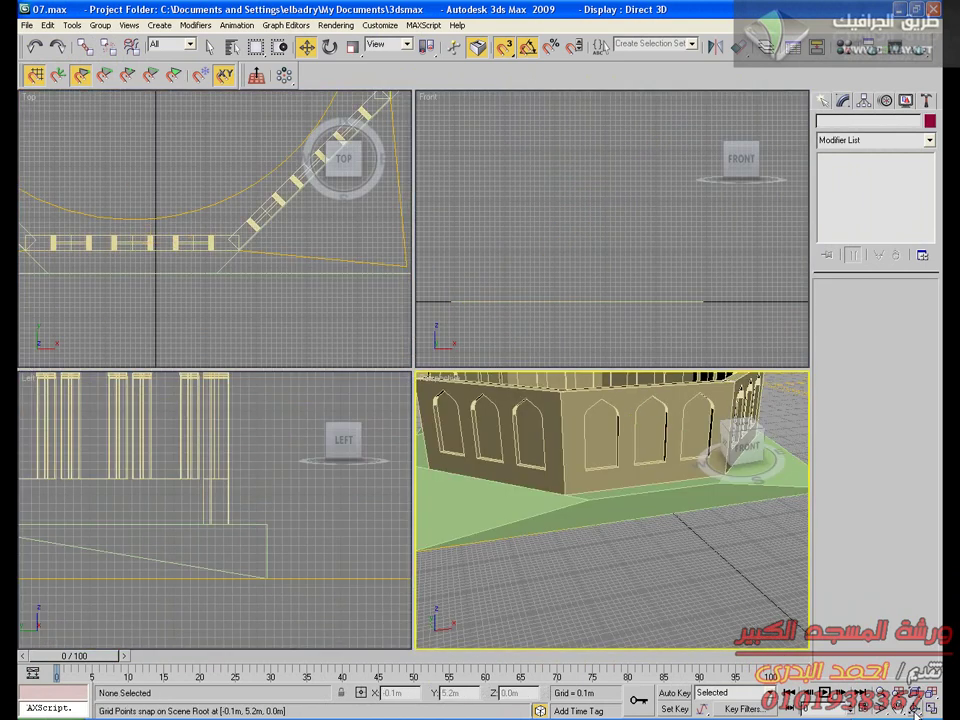
{"action": "left_click", "coordinate": [933, 708]}
{"action": "middle_click_drag", "start_coordinate": [656, 510], "coordinate": [649, 716]}
{"action": "middle_click_drag", "start_coordinate": [527, 542], "coordinate": [462, 557], "text": "alt"}
{"action": "scroll", "coordinate": [461, 557], "scroll_direction": "down", "scroll_amount": 2}
Select the dome base and enter vertex editing at its front-right chamfer in the top view
{"action": "left_click", "coordinate": [459, 542]}
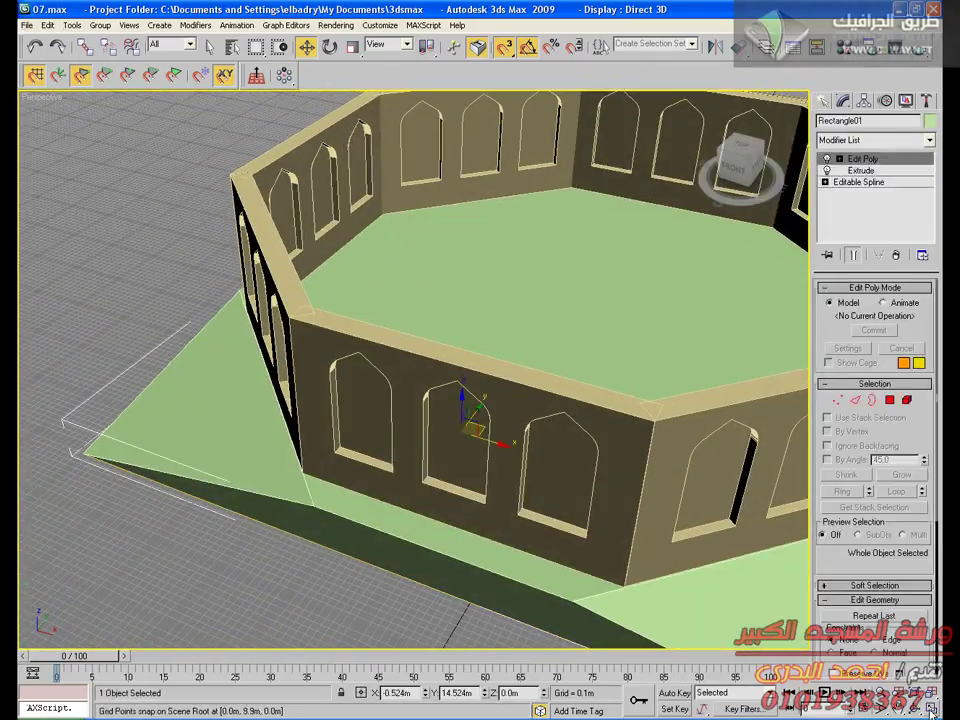
{"action": "key", "text": "alt+w"}
{"action": "middle_click_drag", "start_coordinate": [266, 332], "coordinate": [306, 304]}
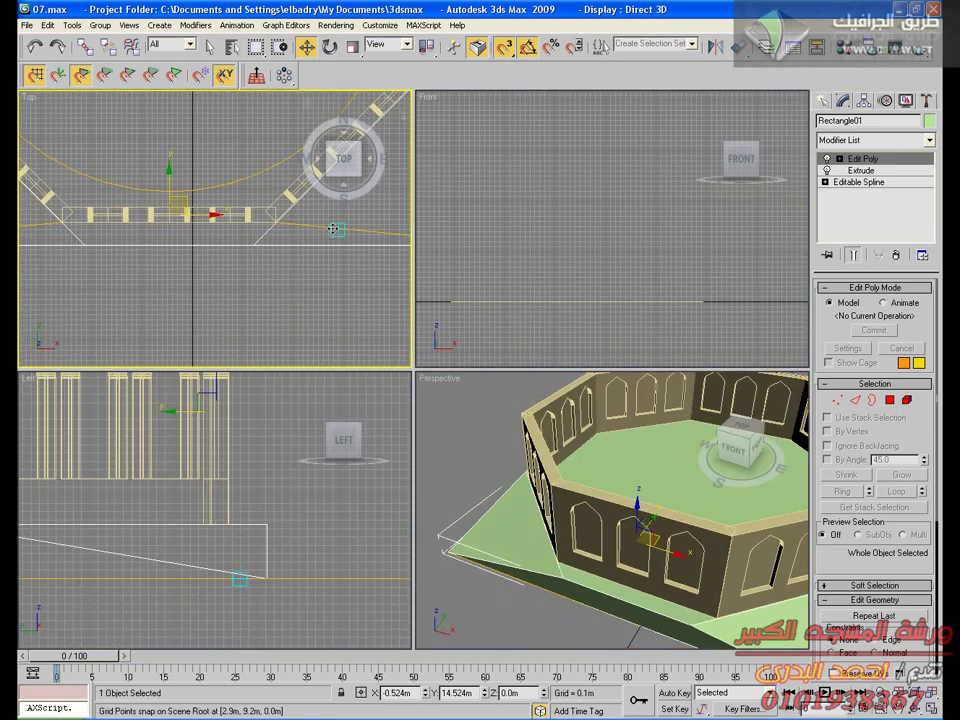
{"action": "left_click", "coordinate": [338, 348]}
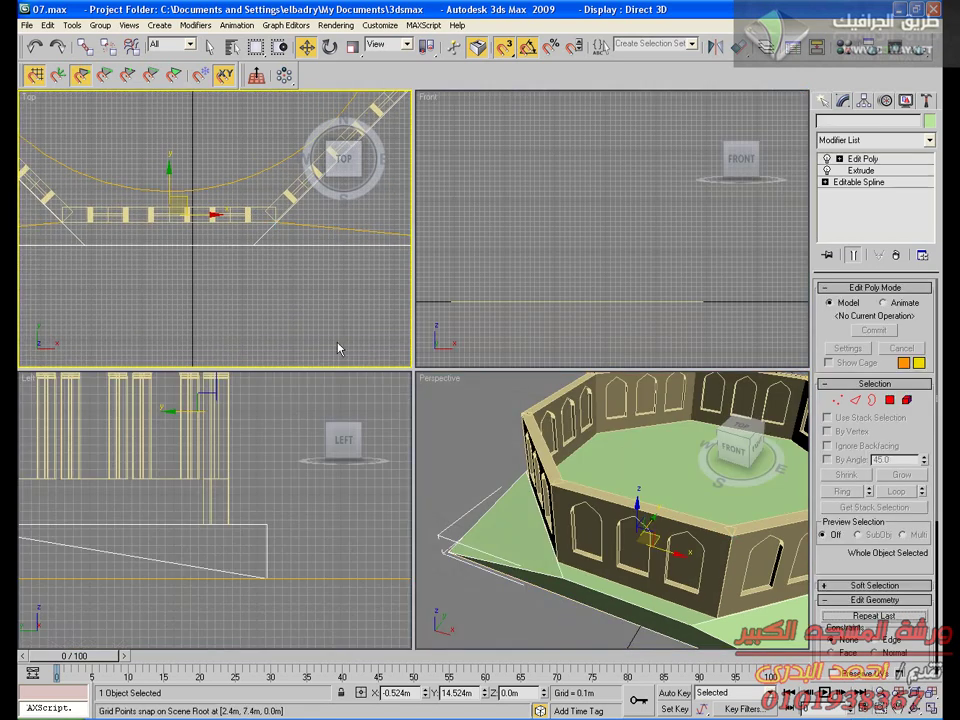
{"action": "left_click", "coordinate": [838, 401]}
{"action": "left_click", "coordinate": [933, 709]}
{"action": "middle_click_drag", "start_coordinate": [600, 444], "coordinate": [424, 452]}
{"action": "scroll", "coordinate": [589, 362], "scroll_direction": "up", "scroll_amount": 2}
{"action": "scroll", "coordinate": [422, 452], "scroll_direction": "up", "scroll_amount": 3}
{"action": "middle_click_drag", "start_coordinate": [373, 418], "coordinate": [267, 418]}
{"action": "scroll", "coordinate": [328, 422], "scroll_direction": "up", "scroll_amount": 3}
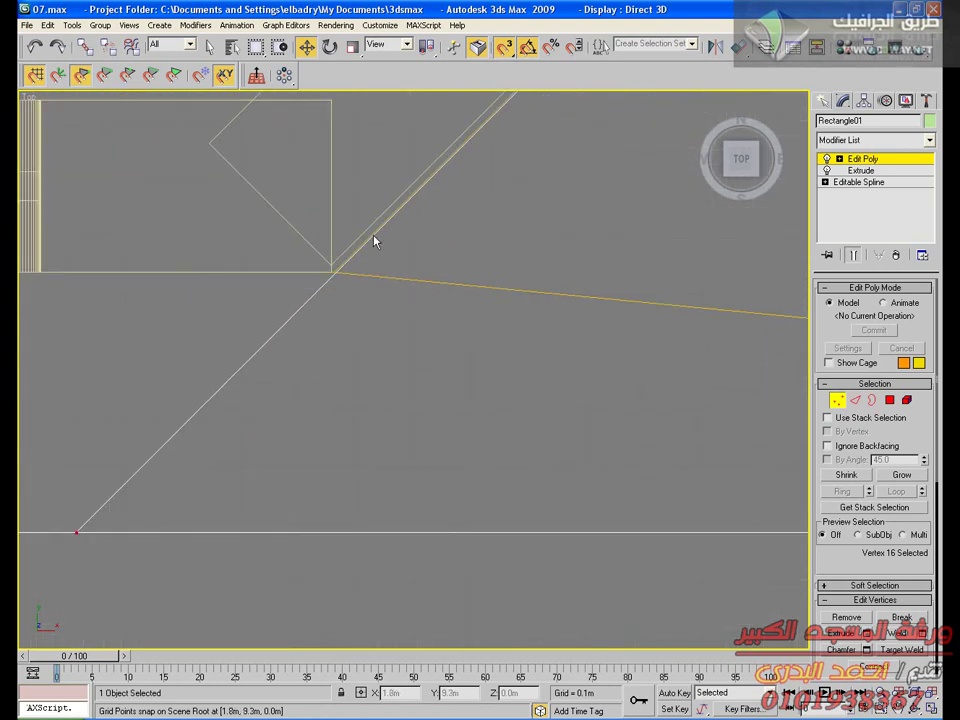
Snap the front-right diagonal window group's end corner to the front panel's outer corner
{"action": "left_click", "coordinate": [335, 261]}
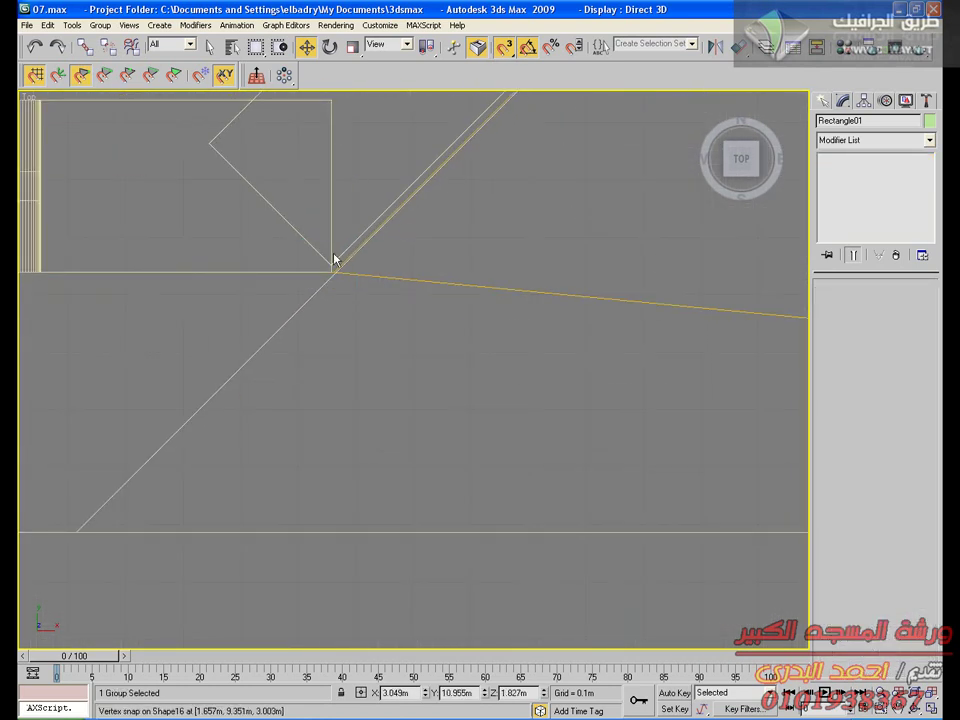
{"action": "left_click_drag", "start_coordinate": [330, 262], "coordinate": [334, 273]}
{"action": "scroll", "coordinate": [559, 236], "scroll_direction": "down", "scroll_amount": 3}
{"action": "middle_click_drag", "start_coordinate": [559, 236], "coordinate": [615, 275]}
Examine the corner joints between neighbouring window groups in the top view
{"action": "scroll", "coordinate": [426, 302], "scroll_direction": "up", "scroll_amount": 2}
{"action": "middle_click_drag", "start_coordinate": [426, 302], "coordinate": [546, 645]}
{"action": "scroll", "coordinate": [462, 255], "scroll_direction": "down", "scroll_amount": 3}
{"action": "middle_click_drag", "start_coordinate": [462, 255], "coordinate": [468, 190]}
{"action": "scroll", "coordinate": [468, 190], "scroll_direction": "up", "scroll_amount": 6}
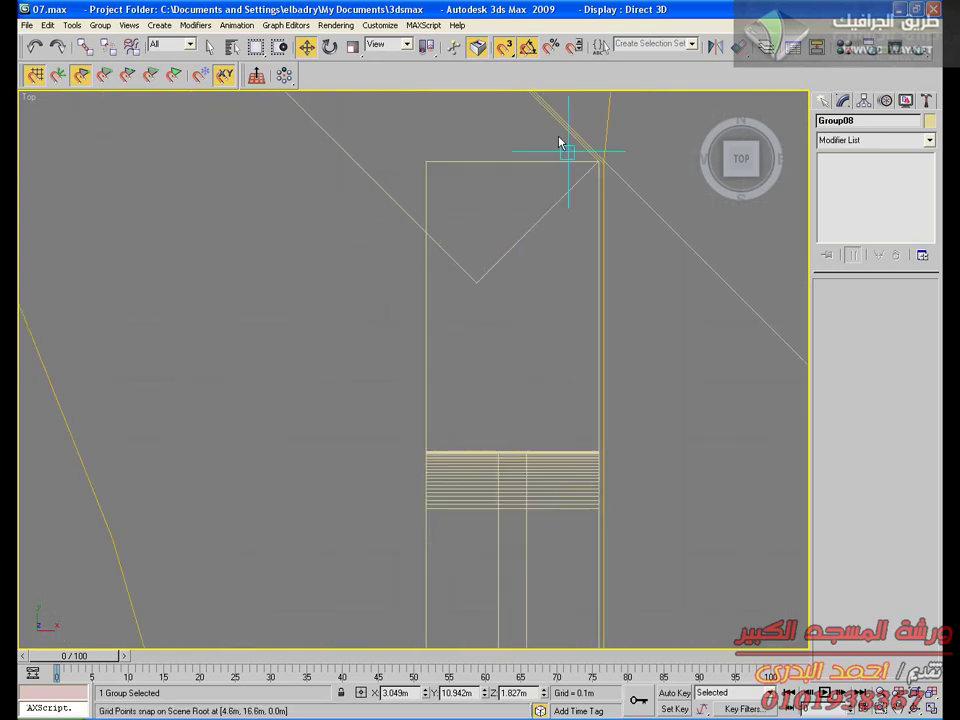
{"action": "scroll", "coordinate": [582, 177], "scroll_direction": "down", "scroll_amount": 9}
{"action": "middle_click_drag", "start_coordinate": [433, 300], "coordinate": [775, 100]}
{"action": "middle_click_drag", "start_coordinate": [775, 640], "coordinate": [790, 360]}
{"action": "scroll", "coordinate": [400, 350], "scroll_direction": "up", "scroll_amount": 2}
Snap the dome base's front-right chamfer vertex to the front panel's outer corner at X 1.657 m, Y 9.339 m
{"action": "left_click", "coordinate": [611, 402]}
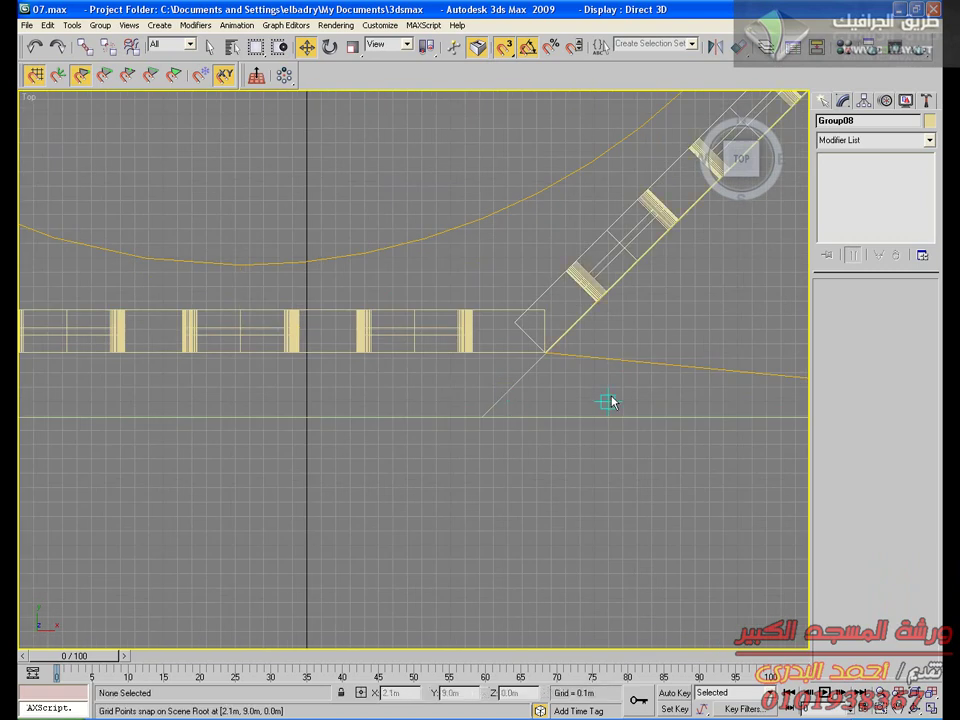
{"action": "left_click", "coordinate": [503, 397]}
{"action": "left_click", "coordinate": [837, 400]}
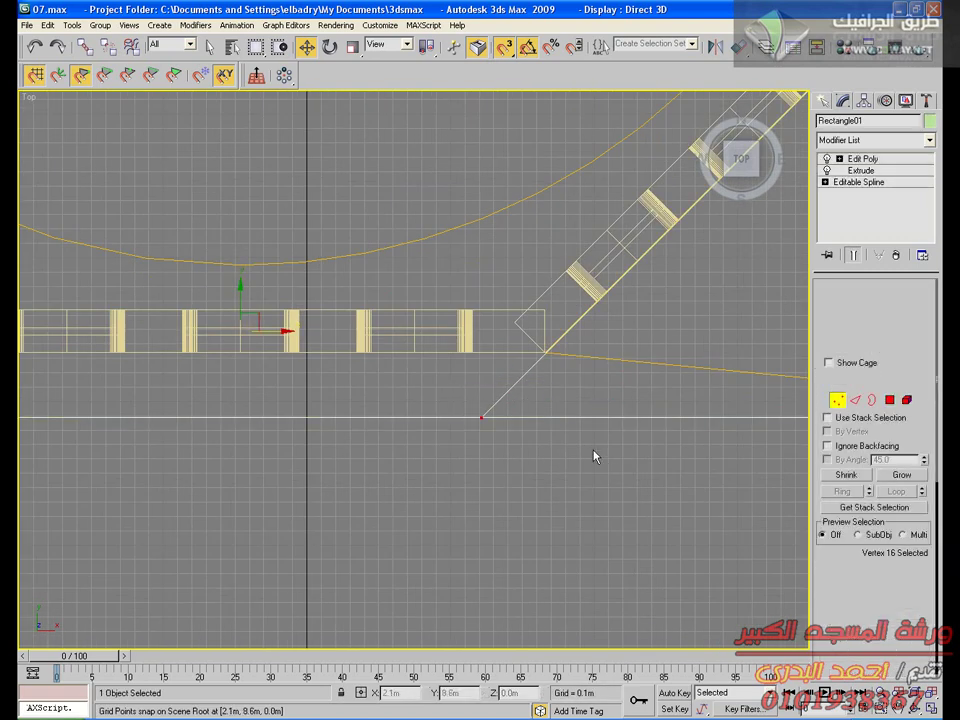
{"action": "scroll", "coordinate": [454, 411], "scroll_direction": "up", "scroll_amount": 4}
{"action": "scroll", "coordinate": [450, 347], "scroll_direction": "up", "scroll_amount": 3}
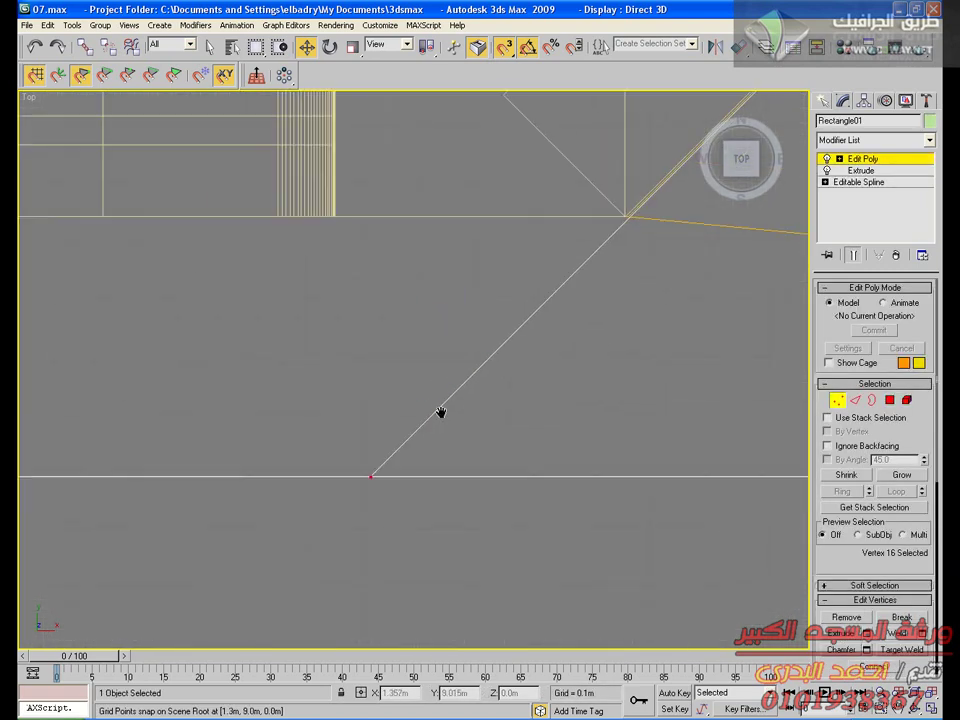
{"action": "middle_click_drag", "start_coordinate": [441, 411], "coordinate": [400, 467]}
{"action": "left_click_drag", "start_coordinate": [306, 513], "coordinate": [560, 253]}
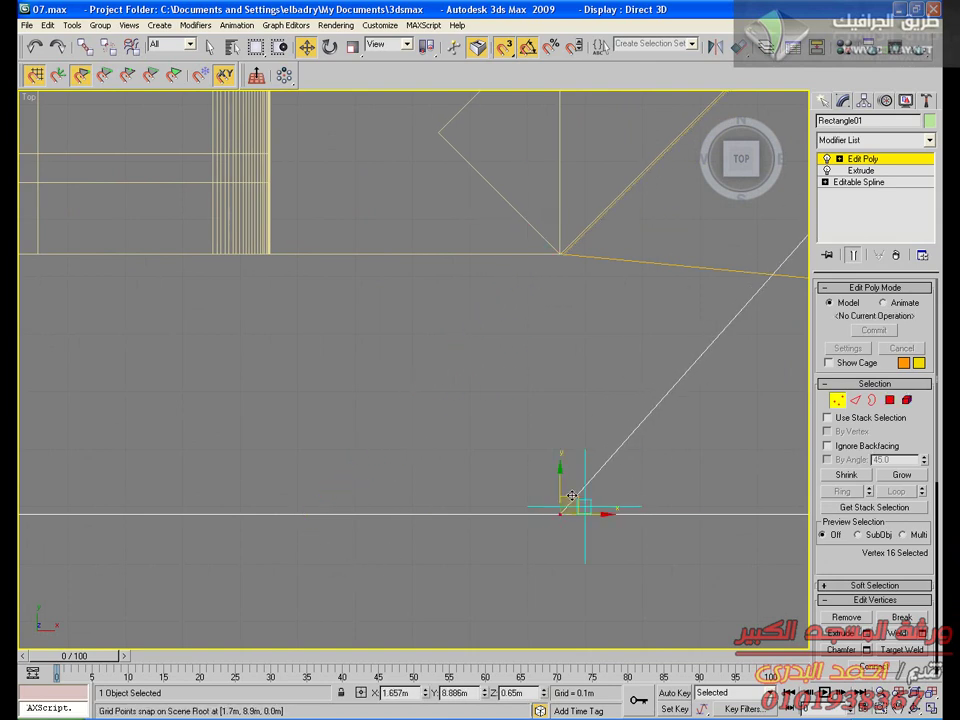
{"action": "left_click_drag", "start_coordinate": [560, 513], "coordinate": [557, 253]}
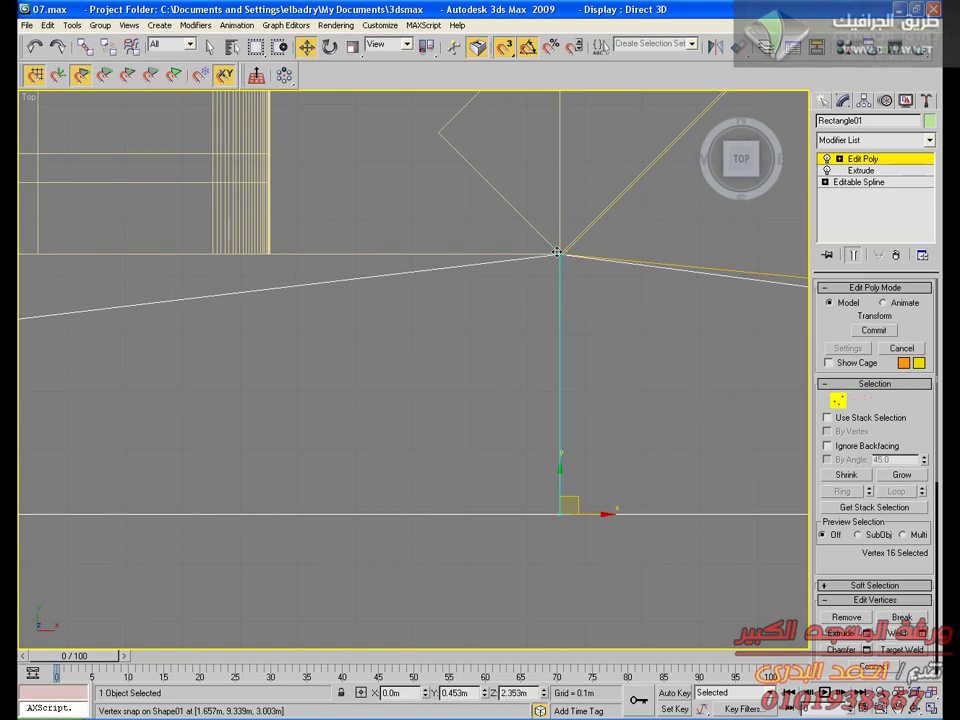
Snap the dome base's front-left chamfer vertex to the front window panel's other outer corner
{"action": "scroll", "coordinate": [411, 349], "scroll_direction": "down", "scroll_amount": 4}
{"action": "middle_click_drag", "start_coordinate": [454, 356], "coordinate": [791, 391]}
{"action": "scroll", "coordinate": [472, 416], "scroll_direction": "up", "scroll_amount": 1}
{"action": "scroll", "coordinate": [473, 417], "scroll_direction": "up", "scroll_amount": 2}
{"action": "left_click_drag", "start_coordinate": [599, 382], "coordinate": [408, 284]}
Snap the chamfer vertex on the base's left side, nearer the front, to the left panel's corner at X -5.575 m, Y 12.334 m
{"action": "scroll", "coordinate": [390, 250], "scroll_direction": "down", "scroll_amount": 5}
{"action": "middle_click_drag", "start_coordinate": [384, 237], "coordinate": [555, 431]}
{"action": "left_click", "coordinate": [334, 280]}
{"action": "scroll", "coordinate": [390, 336], "scroll_direction": "up", "scroll_amount": 4}
{"action": "middle_click_drag", "start_coordinate": [251, 226], "coordinate": [355, 346]}
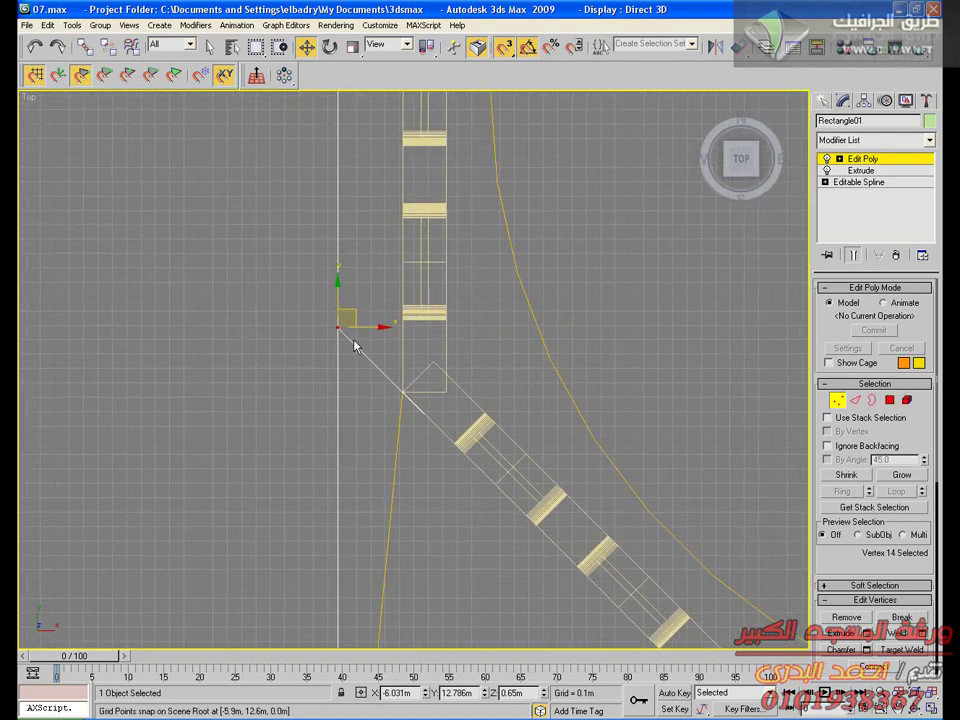
{"action": "left_click_drag", "start_coordinate": [340, 328], "coordinate": [403, 393]}
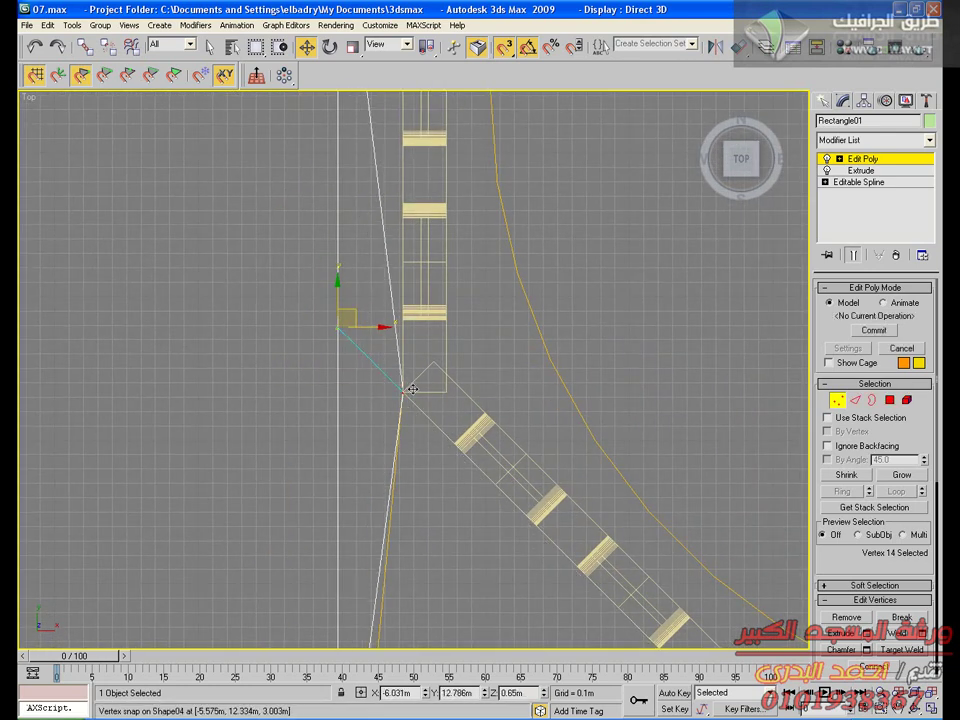
Snap the chamfer vertex on the base's left side, nearer the back, to the panel corner at X -5.575 m, Y 16.57 m
{"action": "scroll", "coordinate": [440, 200], "scroll_direction": "down", "scroll_amount": 4}
{"action": "middle_click_drag", "start_coordinate": [440, 200], "coordinate": [460, 460]}
{"action": "scroll", "coordinate": [386, 292], "scroll_direction": "up", "scroll_amount": 3}
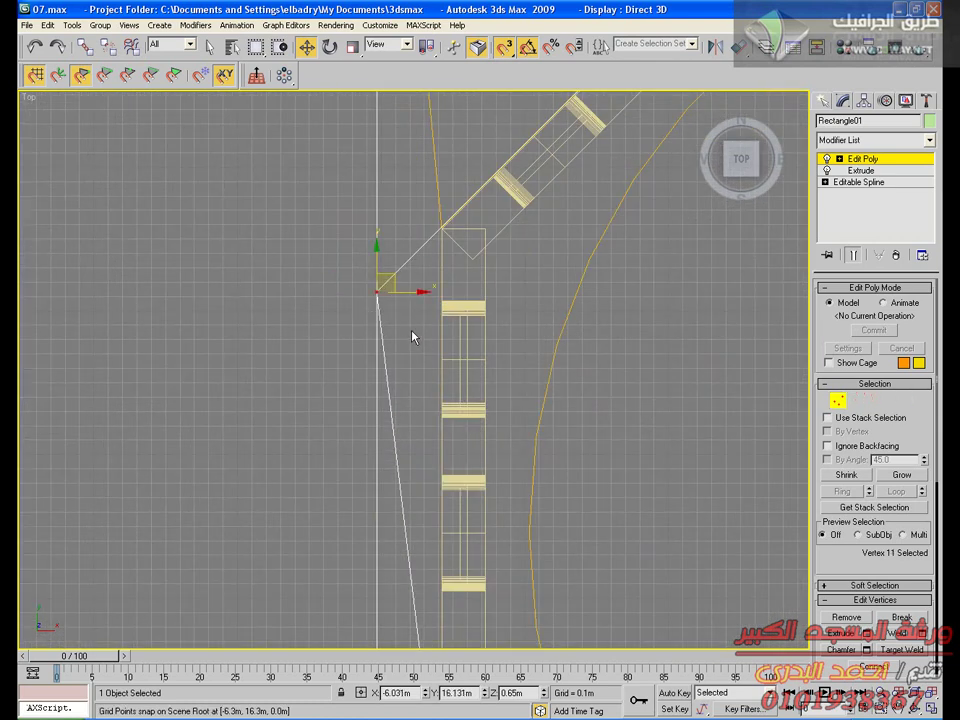
{"action": "left_click_drag", "start_coordinate": [381, 288], "coordinate": [442, 229]}
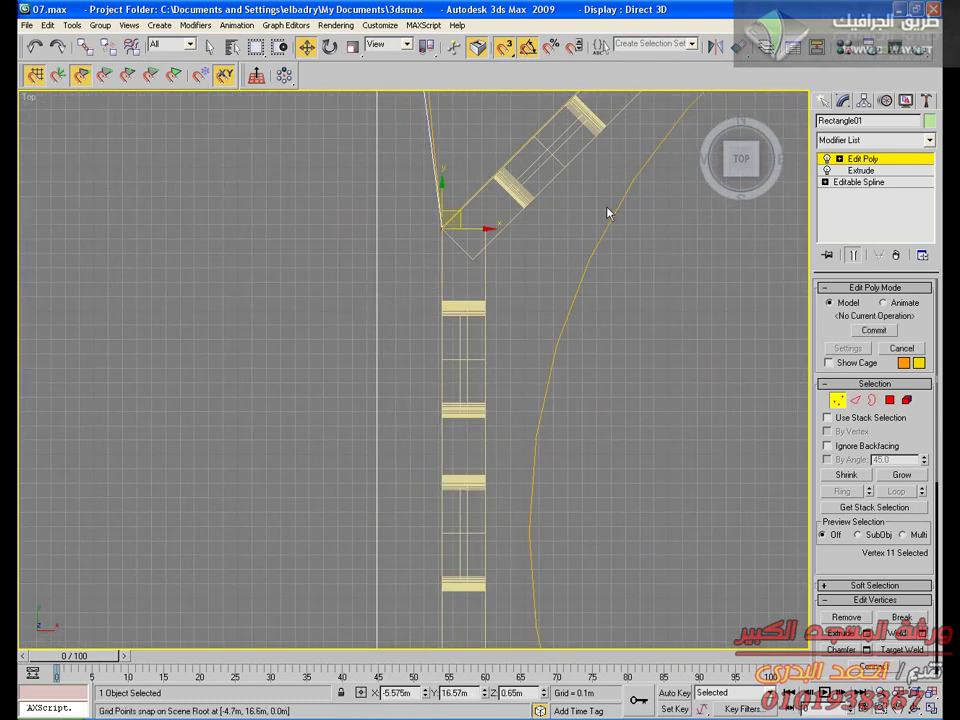
Snap the left chamfer vertex on the base's back edge to the back panel's corner at X -2.579 m, Y 19.566 m
{"action": "scroll", "coordinate": [605, 226], "scroll_direction": "down", "scroll_amount": 3}
{"action": "middle_click_drag", "start_coordinate": [600, 244], "coordinate": [364, 550]}
{"action": "scroll", "coordinate": [514, 318], "scroll_direction": "up", "scroll_amount": 4}
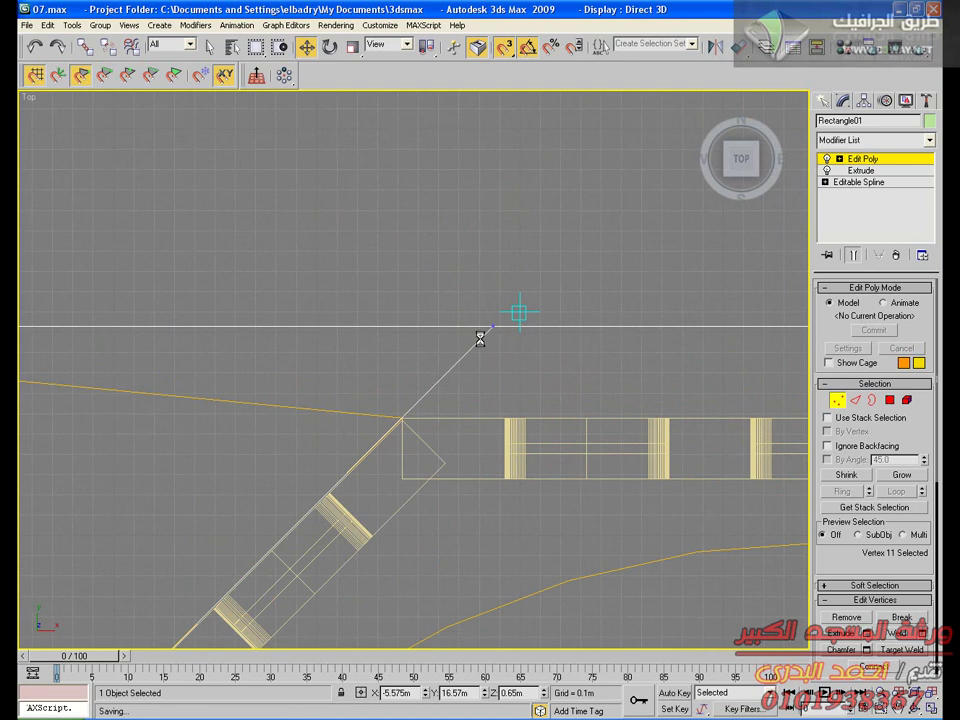
{"action": "left_click_drag", "start_coordinate": [495, 326], "coordinate": [406, 421]}
{"action": "scroll", "coordinate": [464, 424], "scroll_direction": "up", "scroll_amount": 5}
{"action": "middle_click_drag", "start_coordinate": [433, 390], "coordinate": [425, 253]}
Snap the right chamfer vertex on the base's back edge to the back panel's corner at X 1.657 m, Y 19.578 m
{"action": "scroll", "coordinate": [429, 270], "scroll_direction": "down", "scroll_amount": 3}
{"action": "middle_click_drag", "start_coordinate": [583, 441], "coordinate": [197, 366]}
{"action": "scroll", "coordinate": [197, 366], "scroll_direction": "down", "scroll_amount": 3}
{"action": "middle_click_drag", "start_coordinate": [421, 388], "coordinate": [142, 335]}
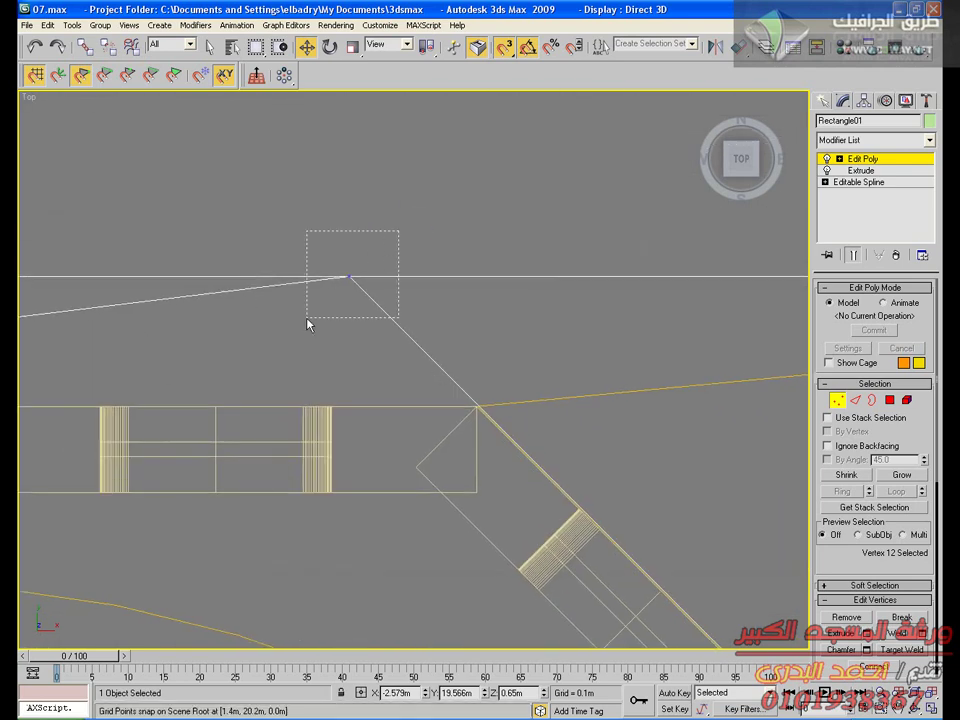
{"action": "left_click_drag", "start_coordinate": [364, 308], "coordinate": [475, 402]}
Snap the chamfer vertex on the base's right side, nearer the back, to the panel corner at X 4.653 m, Y 16.583 m
{"action": "scroll", "coordinate": [610, 530], "scroll_direction": "down", "scroll_amount": 3}
{"action": "middle_click_drag", "start_coordinate": [610, 530], "coordinate": [148, 7]}
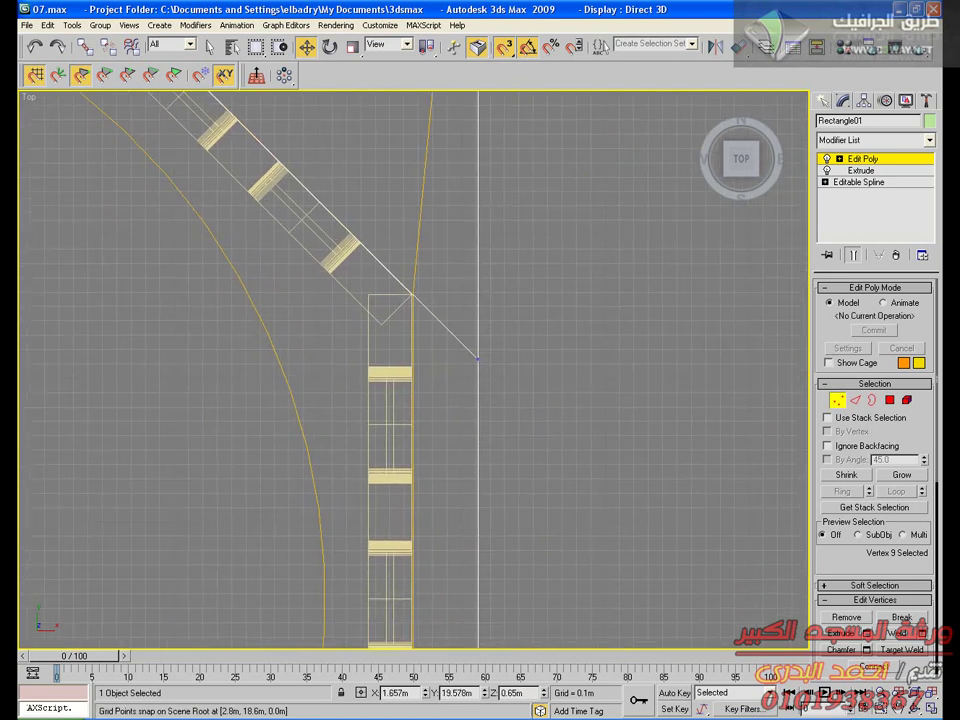
{"action": "scroll", "coordinate": [285, 360], "scroll_direction": "up", "scroll_amount": 8}
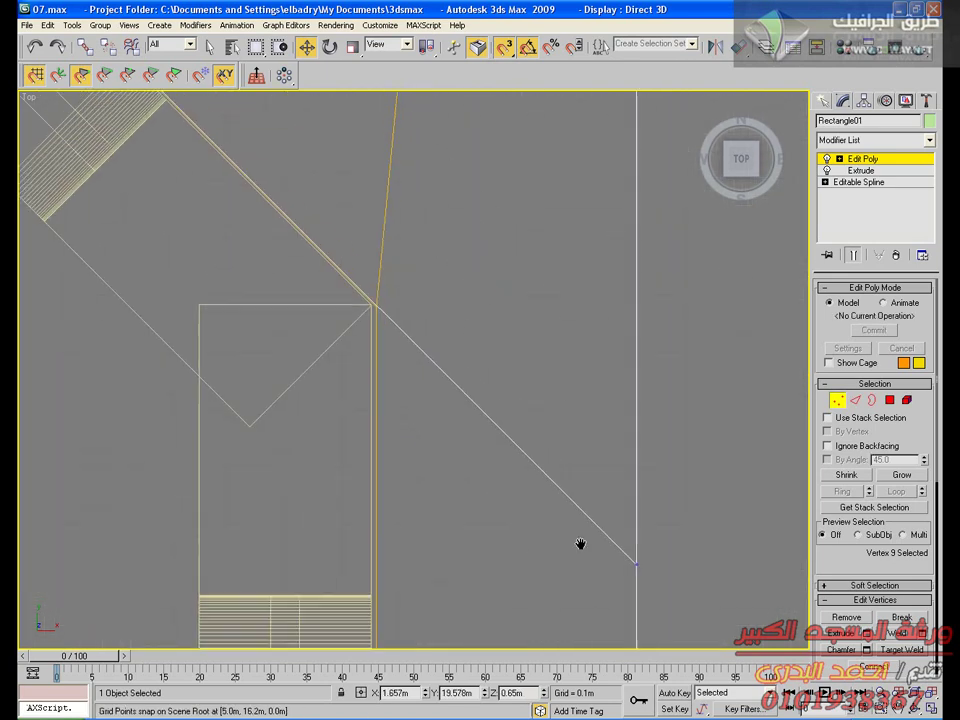
{"action": "left_click_drag", "start_coordinate": [634, 564], "coordinate": [360, 296]}
{"action": "scroll", "coordinate": [475, 461], "scroll_direction": "down", "scroll_amount": 2}
{"action": "scroll", "coordinate": [475, 461], "scroll_direction": "up", "scroll_amount": 4}
{"action": "left_click_drag", "start_coordinate": [305, 192], "coordinate": [290, 186]}
Snap the remaining chamfer vertex on the base's right side, nearer the front, to the right window panel's outer corner
{"action": "scroll", "coordinate": [357, 256], "scroll_direction": "down", "scroll_amount": 8}
{"action": "mouse_move", "coordinate": [439, 448]}
{"action": "middle_mouse_down"}
{"action": "mouse_move", "coordinate": [521, 379]}
{"action": "mouse_move", "coordinate": [508, 664]}
{"action": "middle_mouse_up"}
{"action": "middle_click_drag", "start_coordinate": [514, 270], "coordinate": [392, 540]}
{"action": "left_click_drag", "start_coordinate": [508, 367], "coordinate": [418, 474]}
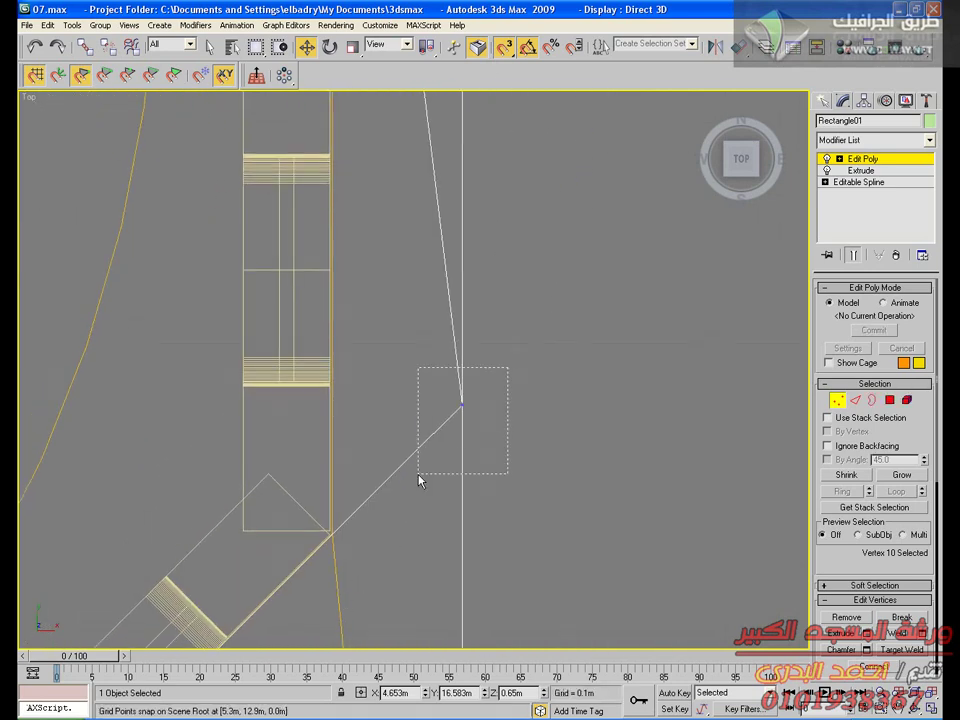
{"action": "left_click_drag", "start_coordinate": [463, 411], "coordinate": [332, 528]}
{"action": "scroll", "coordinate": [352, 607], "scroll_direction": "down", "scroll_amount": 3}
{"action": "middle_click_drag", "start_coordinate": [352, 605], "coordinate": [402, 450]}
{"action": "scroll", "coordinate": [450, 346], "scroll_direction": "up", "scroll_amount": 5}
{"action": "scroll", "coordinate": [453, 346], "scroll_direction": "up", "scroll_amount": 3}
{"action": "middle_click_drag", "start_coordinate": [458, 358], "coordinate": [515, 717]}
{"action": "scroll", "coordinate": [389, 5], "scroll_direction": "up", "scroll_amount": 2}
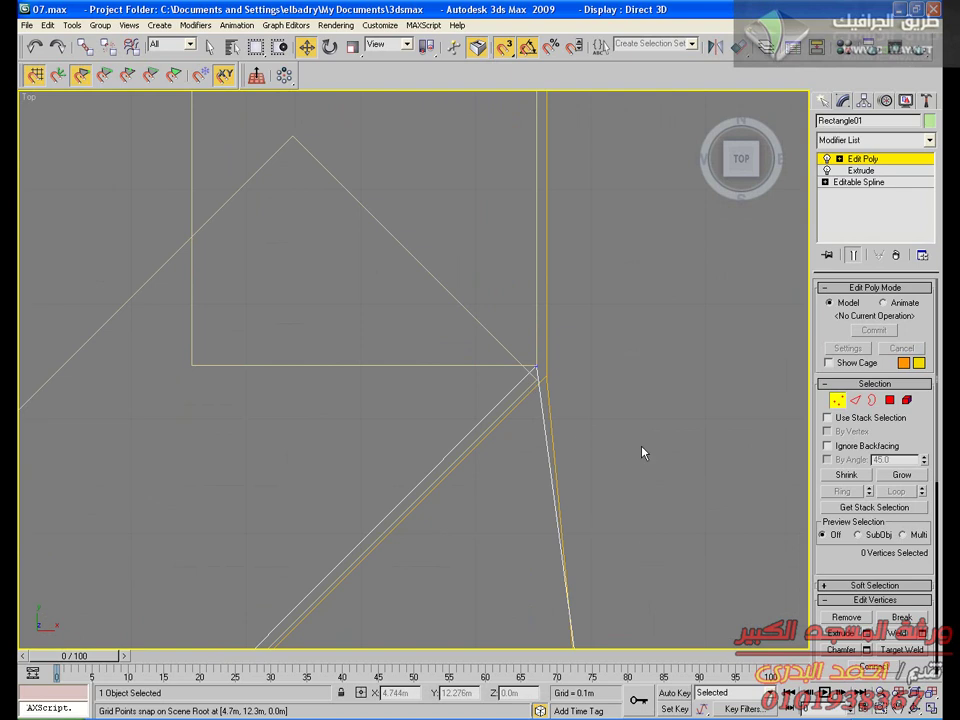
Finish vertex editing of the dome base and select all objects in the scene
{"action": "left_click", "coordinate": [858, 160]}
{"action": "middle_click_drag", "start_coordinate": [677, 289], "coordinate": [639, 343]}
{"action": "scroll", "coordinate": [608, 384], "scroll_direction": "up", "scroll_amount": 2}
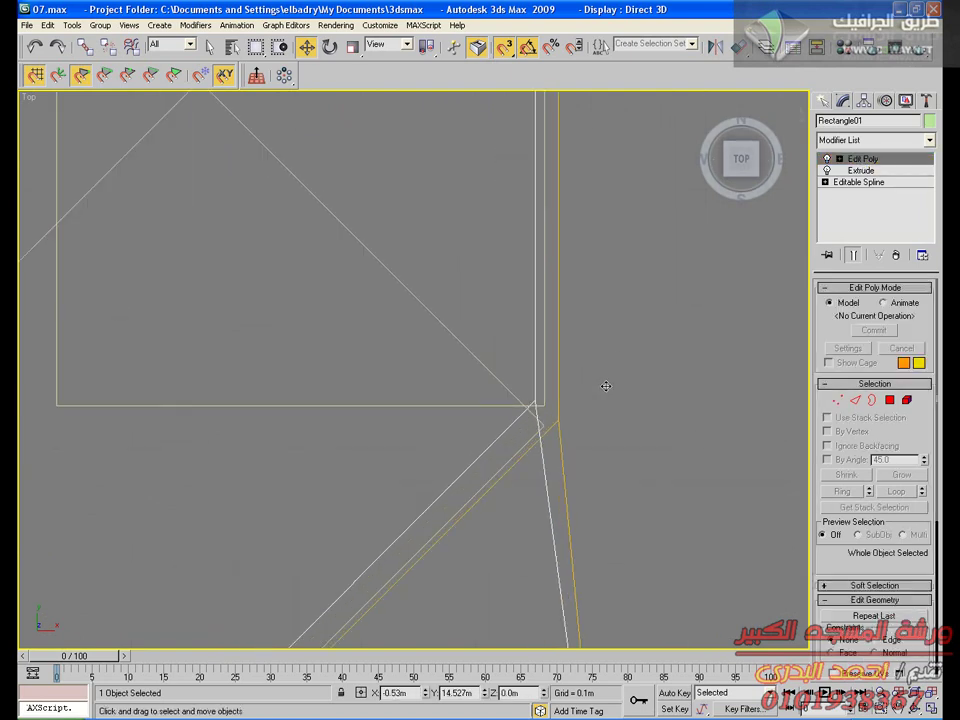
{"action": "key", "text": "ctrl+a"}
{"action": "middle_click_drag", "start_coordinate": [600, 388], "coordinate": [539, 334]}
{"action": "middle_click_drag", "start_coordinate": [628, 321], "coordinate": [626, 323]}
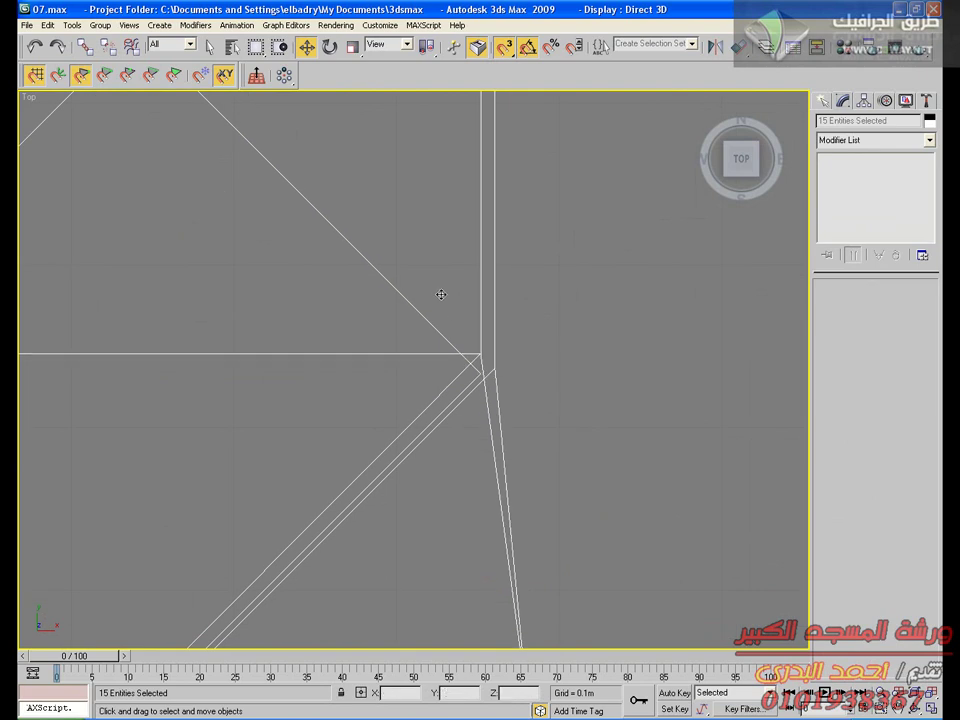
{"action": "key", "text": "ctrl+z"}
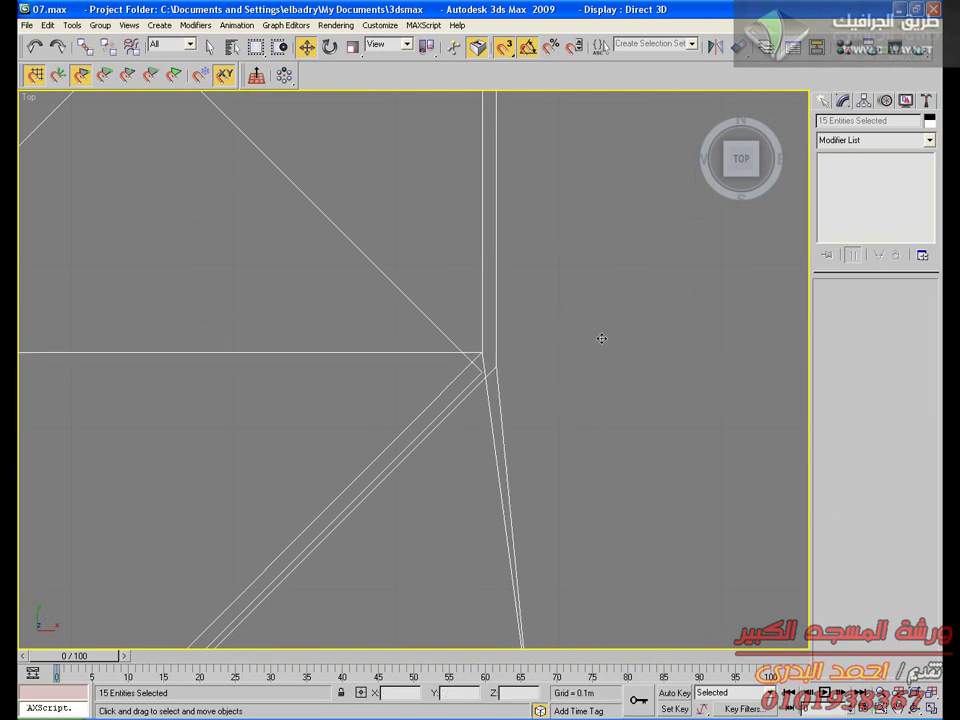
{"action": "scroll", "coordinate": [606, 358], "scroll_direction": "down", "scroll_amount": 8}
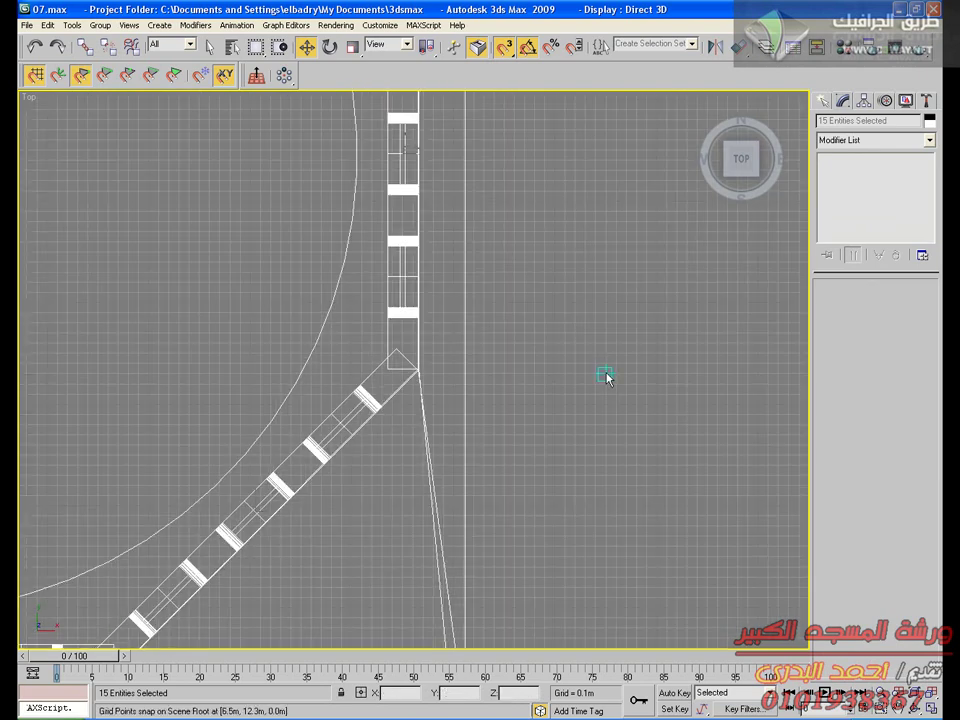
Try to snap the front-right diagonal window panel by its outer corner to the right panel's corner at X 4.653 m, Y 12.346 m
{"action": "left_click", "coordinate": [606, 375]}
{"action": "scroll", "coordinate": [412, 345], "scroll_direction": "up", "scroll_amount": 6}
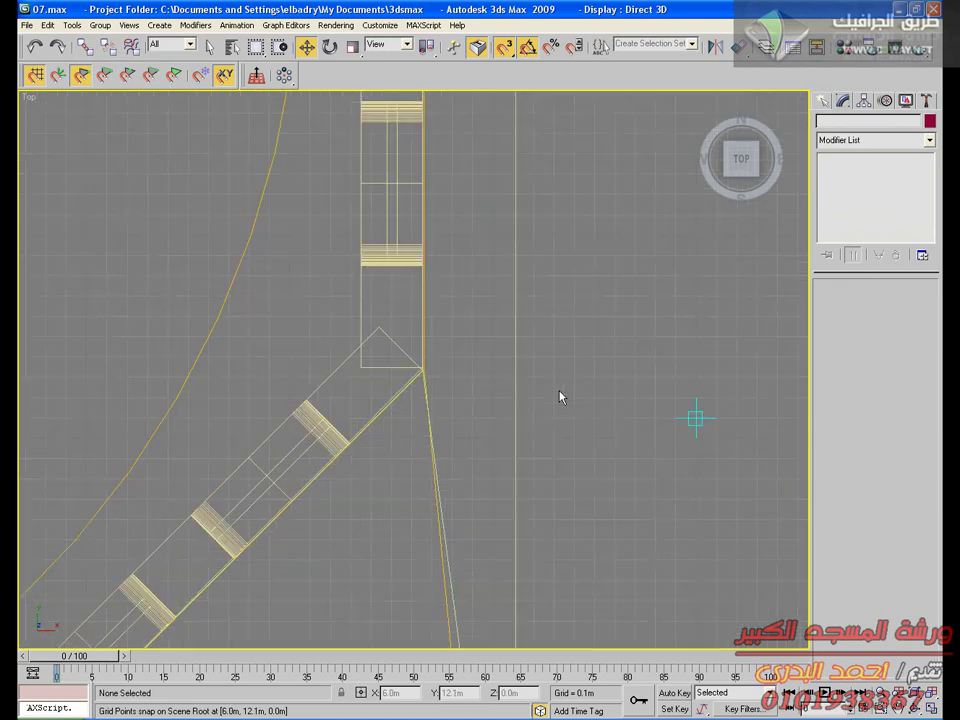
{"action": "left_click", "coordinate": [383, 320]}
{"action": "scroll", "coordinate": [445, 362], "scroll_direction": "up", "scroll_amount": 5}
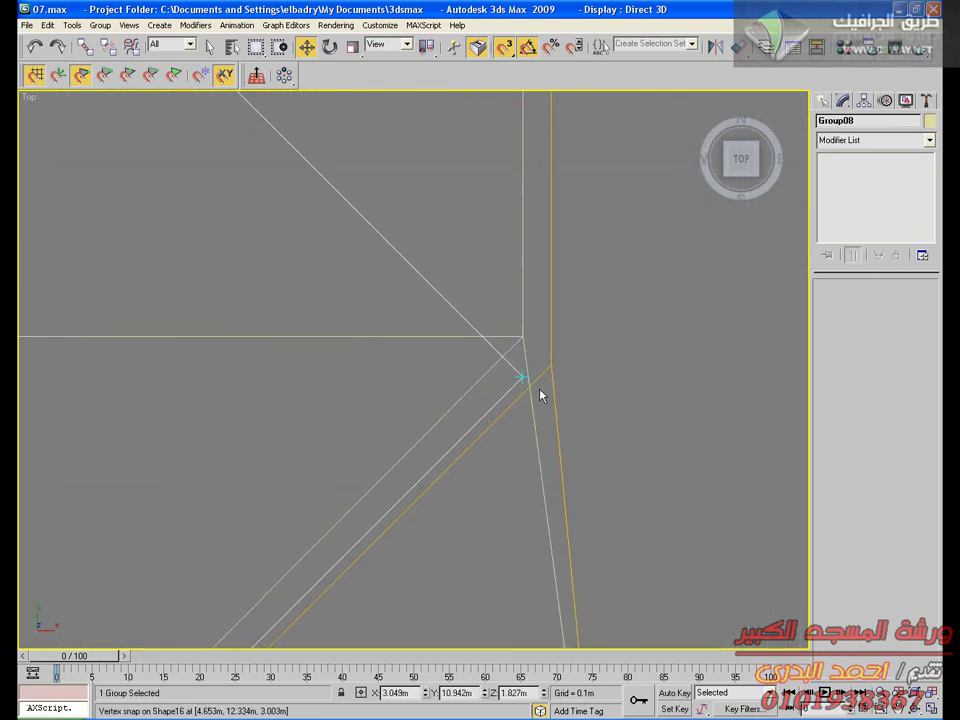
{"action": "left_click_drag", "start_coordinate": [521, 382], "coordinate": [514, 337]}
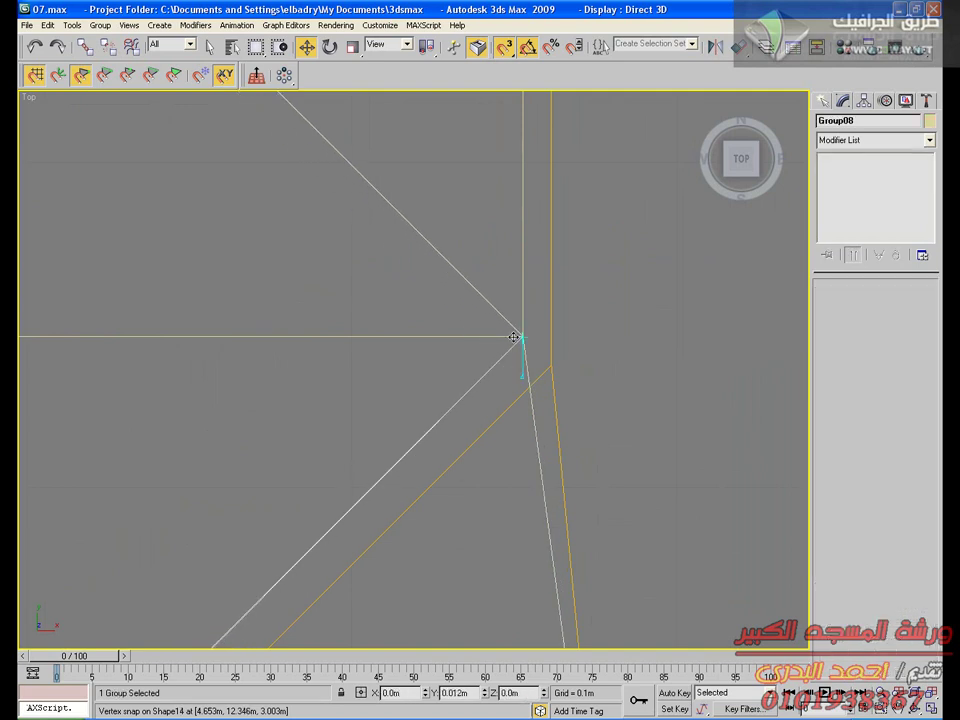
Try to move the diagonal panel's front end onto the front window panel's outer corner, undoing each move
{"action": "scroll", "coordinate": [509, 408], "scroll_direction": "down", "scroll_amount": 7}
{"action": "middle_click_drag", "start_coordinate": [499, 417], "coordinate": [800, 15]}
{"action": "scroll", "coordinate": [413, 370], "scroll_direction": "down", "scroll_amount": 4}
{"action": "middle_click_drag", "start_coordinate": [370, 513], "coordinate": [695, 196]}
{"action": "middle_click_drag", "start_coordinate": [334, 505], "coordinate": [499, 377]}
{"action": "scroll", "coordinate": [505, 388], "scroll_direction": "up", "scroll_amount": 6}
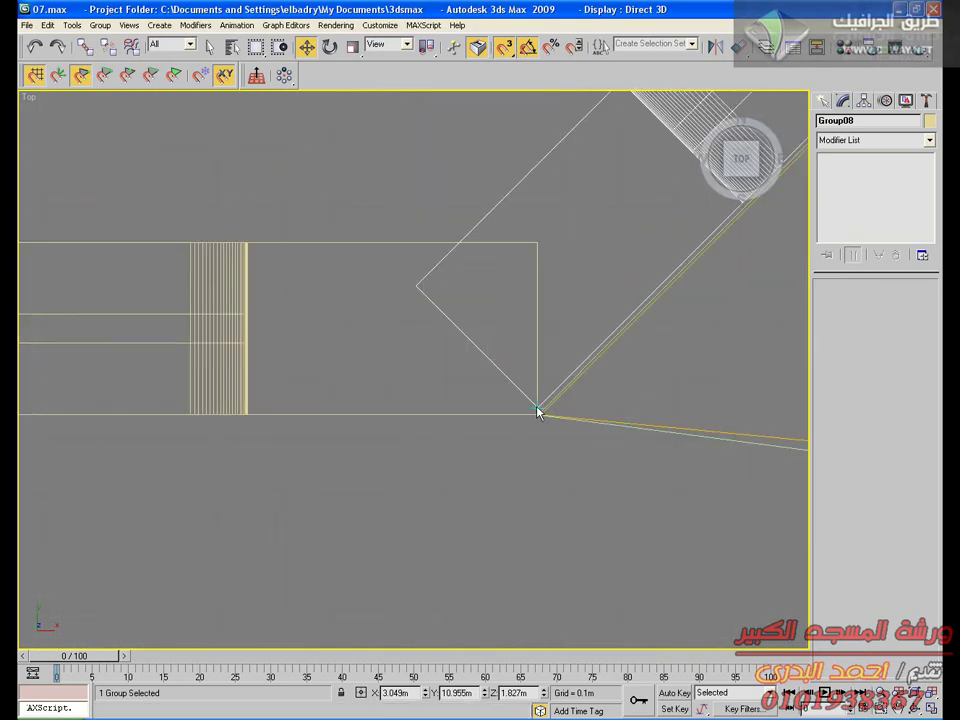
{"action": "left_click", "coordinate": [538, 412]}
{"action": "left_click_drag", "start_coordinate": [538, 412], "coordinate": [541, 428]}
{"action": "key", "text": "ctrl+z"}
{"action": "left_click_drag", "start_coordinate": [487, 352], "coordinate": [469, 382]}
{"action": "key", "text": "ctrl+z"}
{"action": "left_click", "coordinate": [482, 354]}
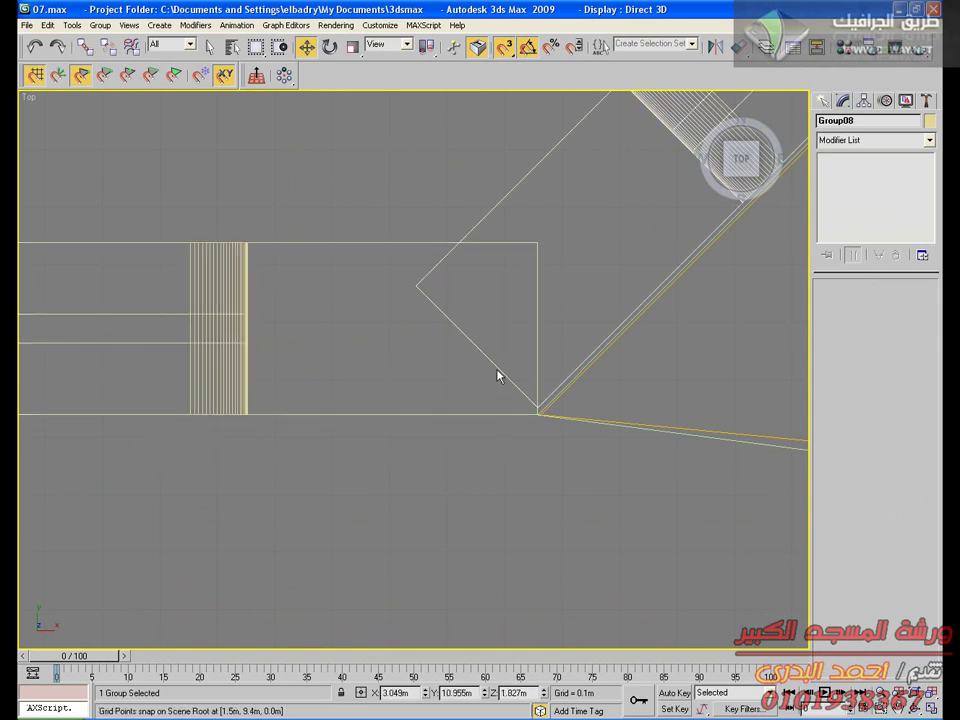
Retry snapping the diagonal panel's front corner vertex to the front panel's corner, and undo the moves of the whole panel
{"action": "middle_click_drag", "start_coordinate": [533, 414], "coordinate": [484, 326]}
{"action": "scroll", "coordinate": [545, 318], "scroll_direction": "up", "scroll_amount": 7}
{"action": "middle_click_drag", "start_coordinate": [570, 286], "coordinate": [250, 553]}
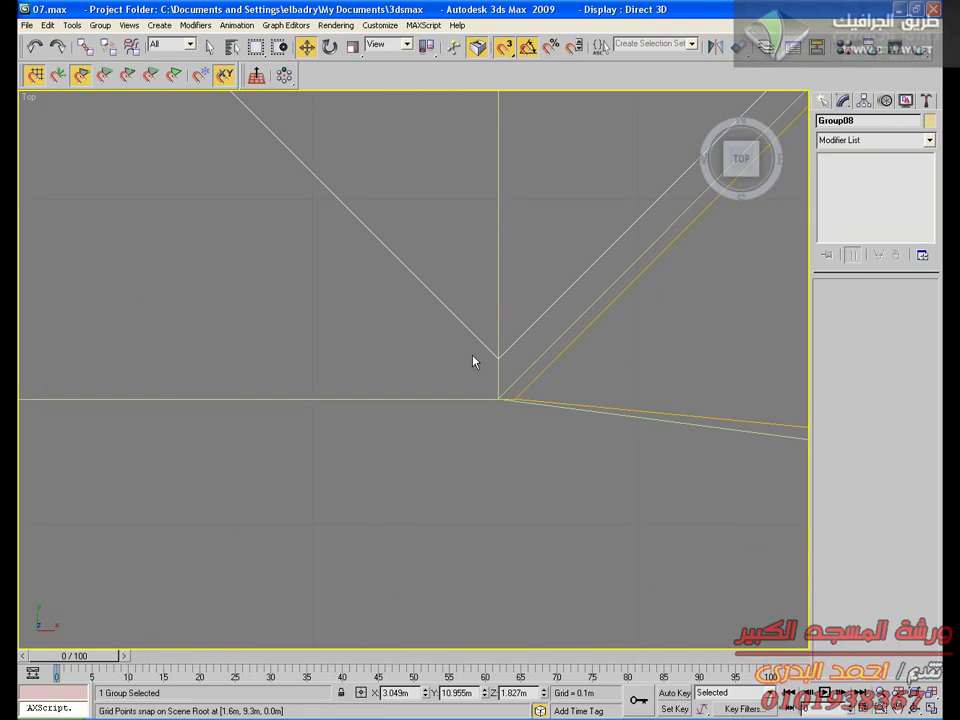
{"action": "left_click", "coordinate": [499, 360]}
{"action": "left_click_drag", "start_coordinate": [499, 360], "coordinate": [502, 402]}
{"action": "key", "text": "ctrl+z"}
{"action": "scroll", "coordinate": [558, 440], "scroll_direction": "down", "scroll_amount": 6}
{"action": "middle_click_drag", "start_coordinate": [480, 390], "coordinate": [324, 54]}
{"action": "scroll", "coordinate": [184, 158], "scroll_direction": "up", "scroll_amount": 2}
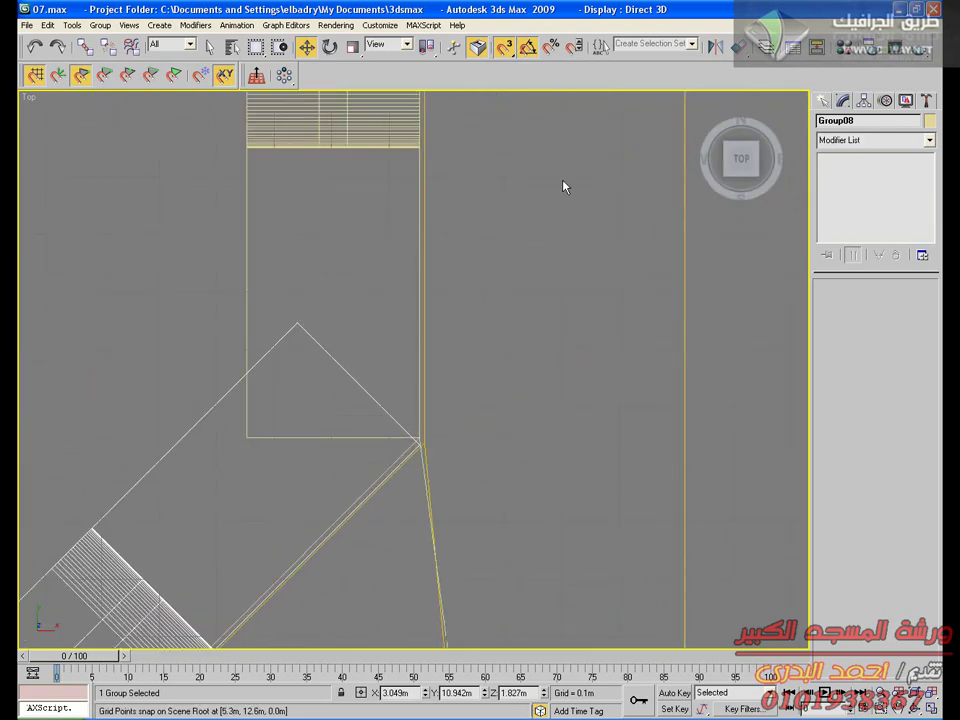
Add an Edit Poly modifier to the diagonal panel and snap its right-end vertices to the right window panel's outer corner
{"action": "left_click", "coordinate": [875, 140]}
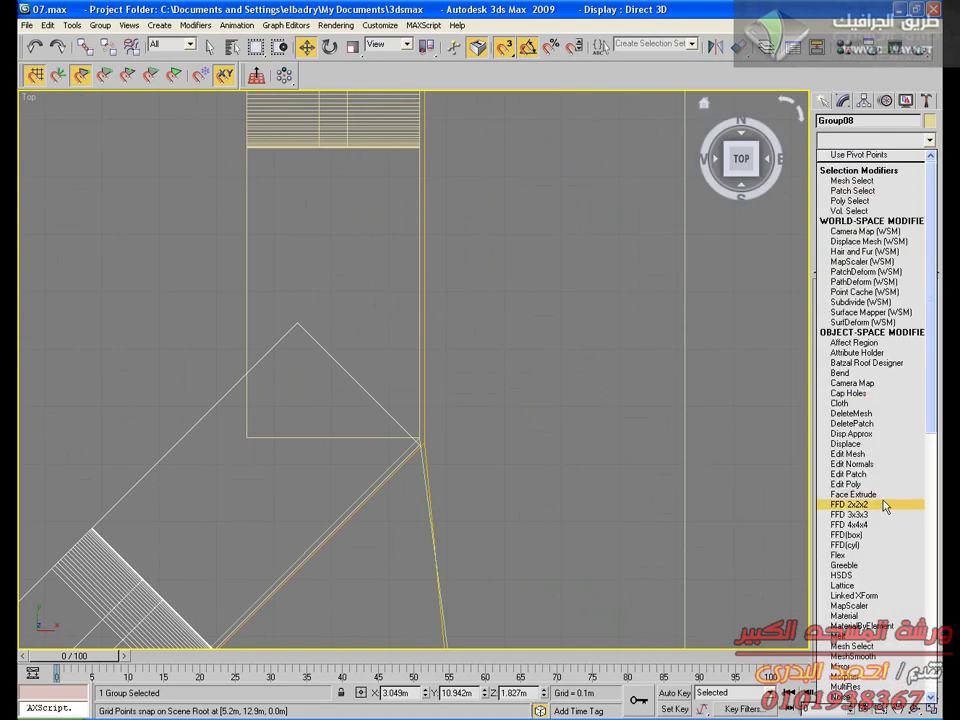
{"action": "left_click", "coordinate": [846, 484]}
{"action": "left_click", "coordinate": [838, 400]}
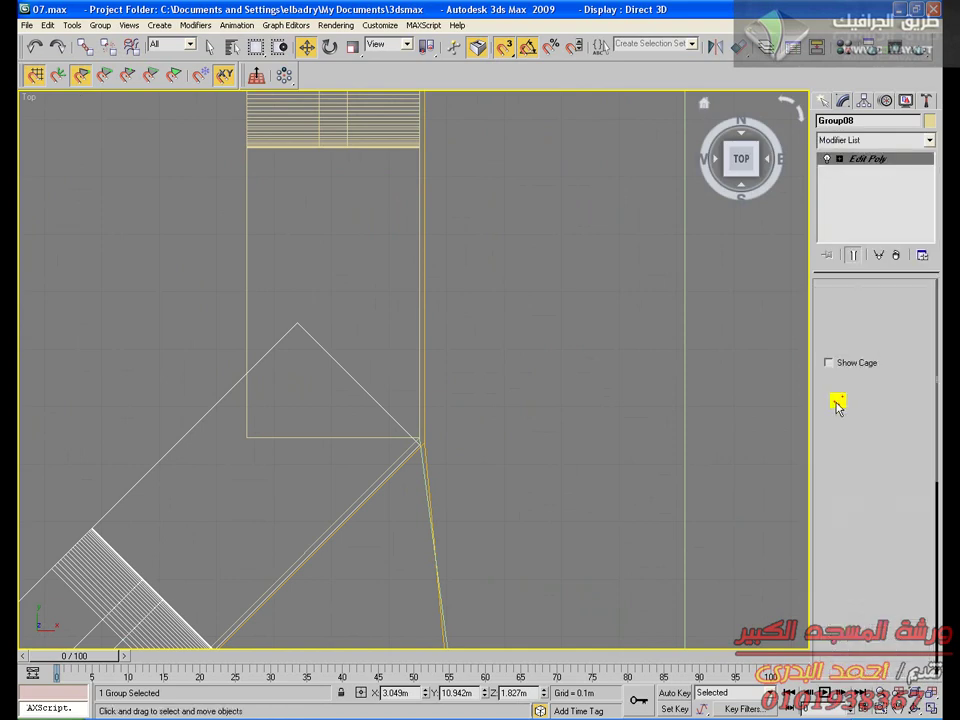
{"action": "left_click_drag", "start_coordinate": [239, 278], "coordinate": [460, 476]}
{"action": "middle_click_drag", "start_coordinate": [459, 443], "coordinate": [463, 361]}
{"action": "scroll", "coordinate": [463, 364], "scroll_direction": "up", "scroll_amount": 3}
{"action": "left_click_drag", "start_coordinate": [439, 359], "coordinate": [440, 346]}
{"action": "scroll", "coordinate": [508, 378], "scroll_direction": "down", "scroll_amount": 2}
{"action": "middle_click_drag", "start_coordinate": [518, 366], "coordinate": [880, 173]}
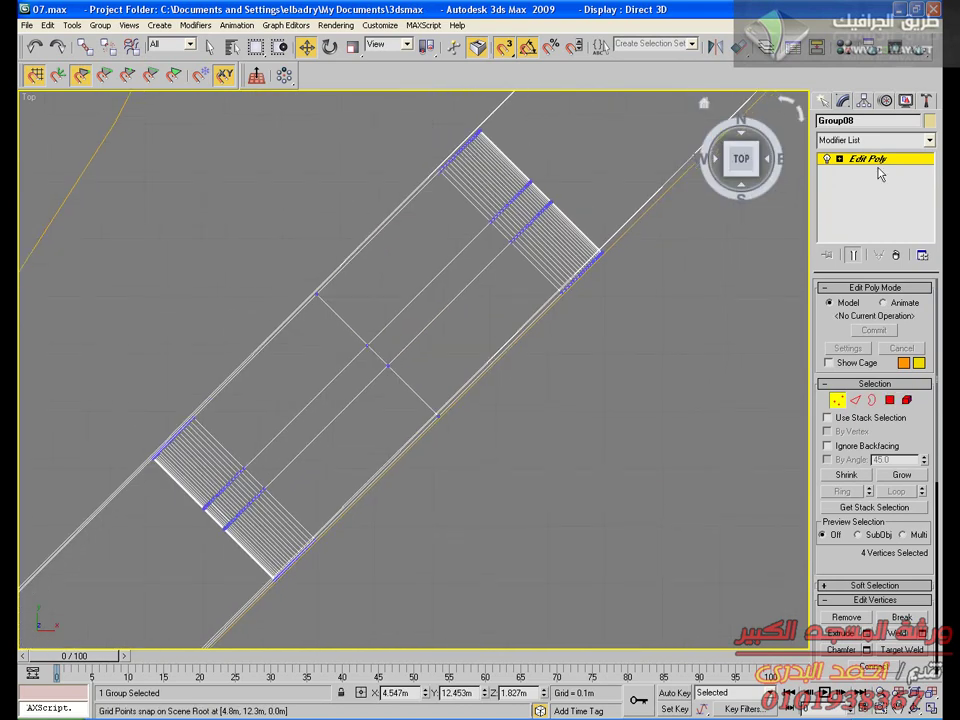
{"action": "left_click", "coordinate": [868, 160]}
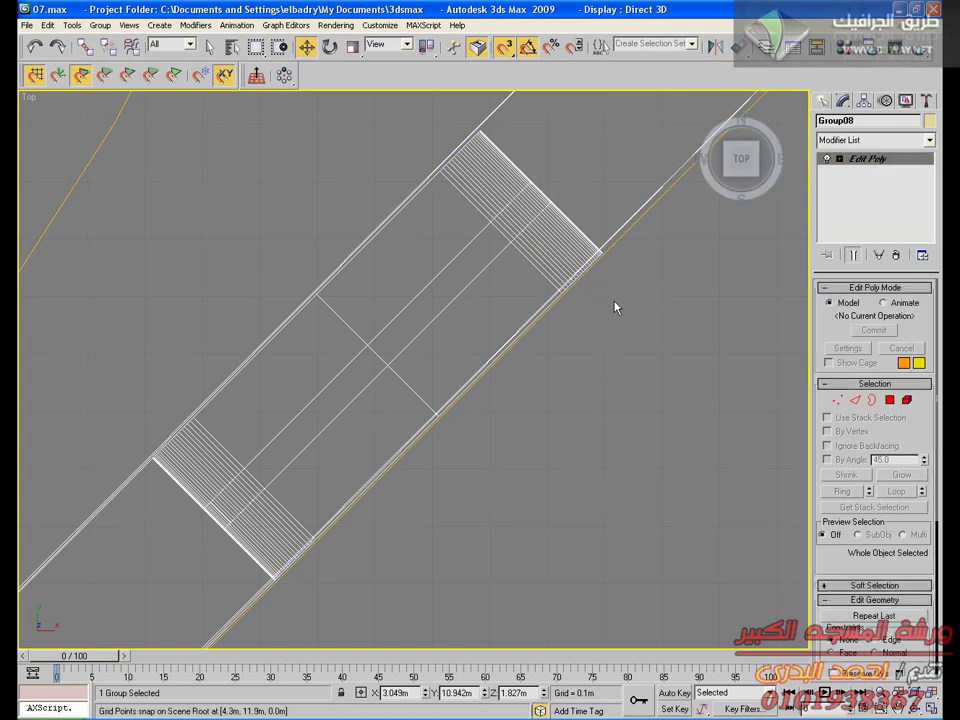
Replace the Edit Poly modifier on the front-right diagonal panel with Edit Mesh and enter vertex editing
{"action": "scroll", "coordinate": [628, 362], "scroll_direction": "down", "scroll_amount": 3}
{"action": "scroll", "coordinate": [628, 357], "scroll_direction": "down", "scroll_amount": 5}
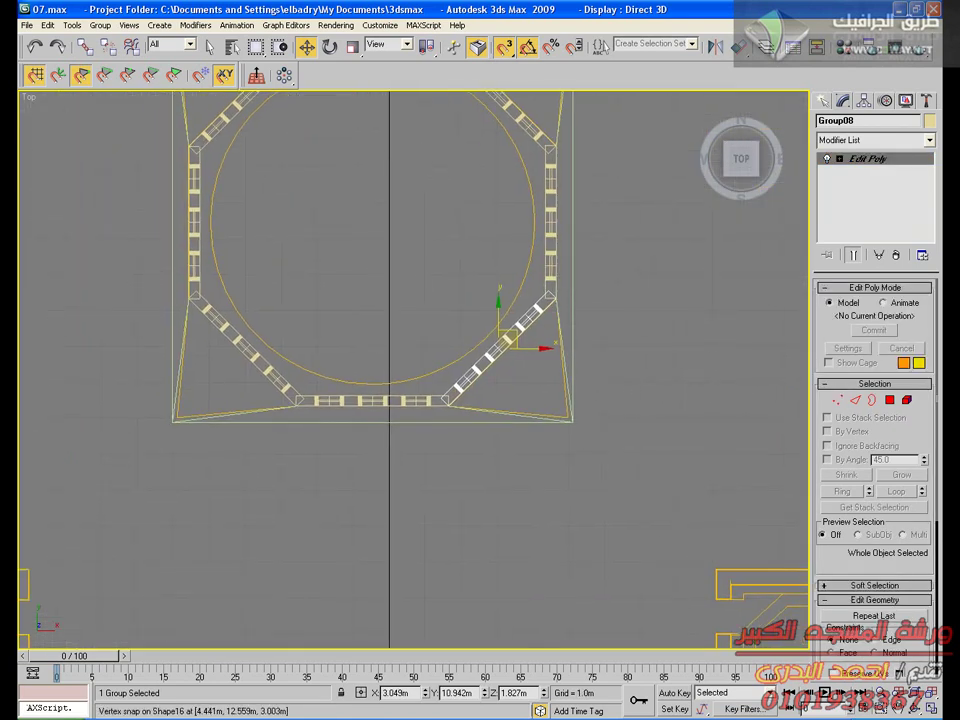
{"action": "left_click", "coordinate": [927, 709]}
{"action": "left_click", "coordinate": [492, 467]}
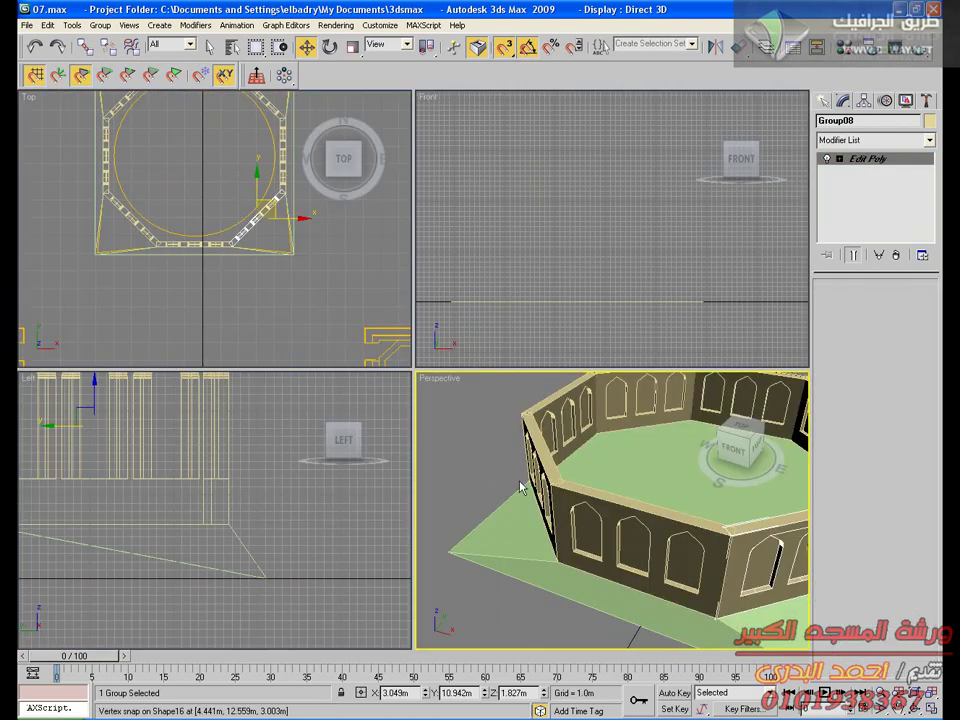
{"action": "left_click", "coordinate": [930, 708]}
{"action": "scroll", "coordinate": [584, 446], "scroll_direction": "down", "scroll_amount": 5}
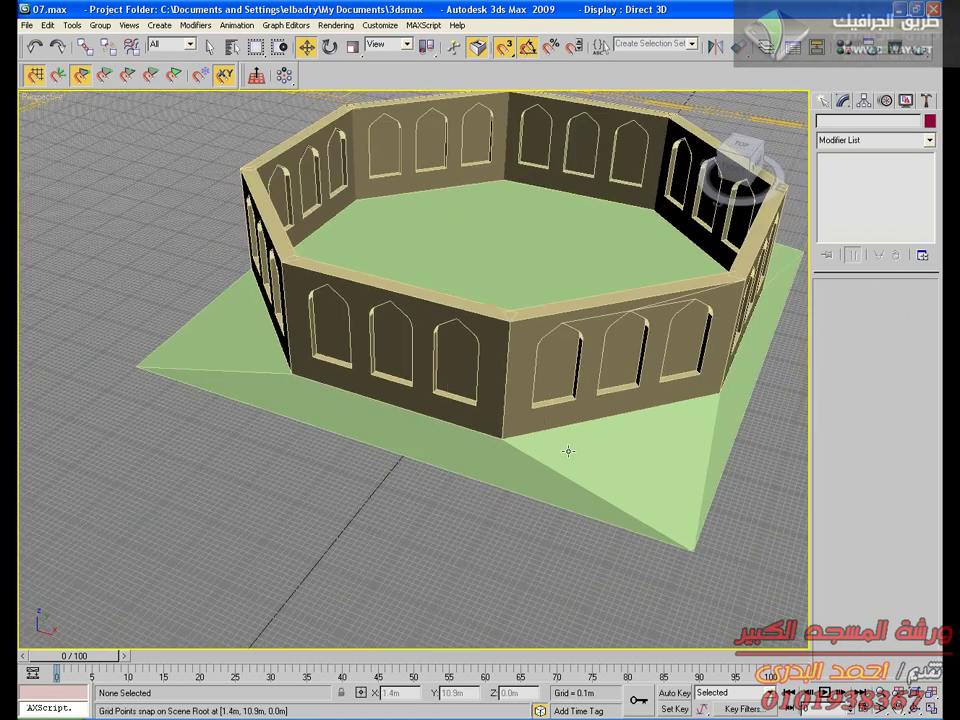
{"action": "middle_click_drag", "start_coordinate": [534, 452], "coordinate": [526, 410], "text": "alt"}
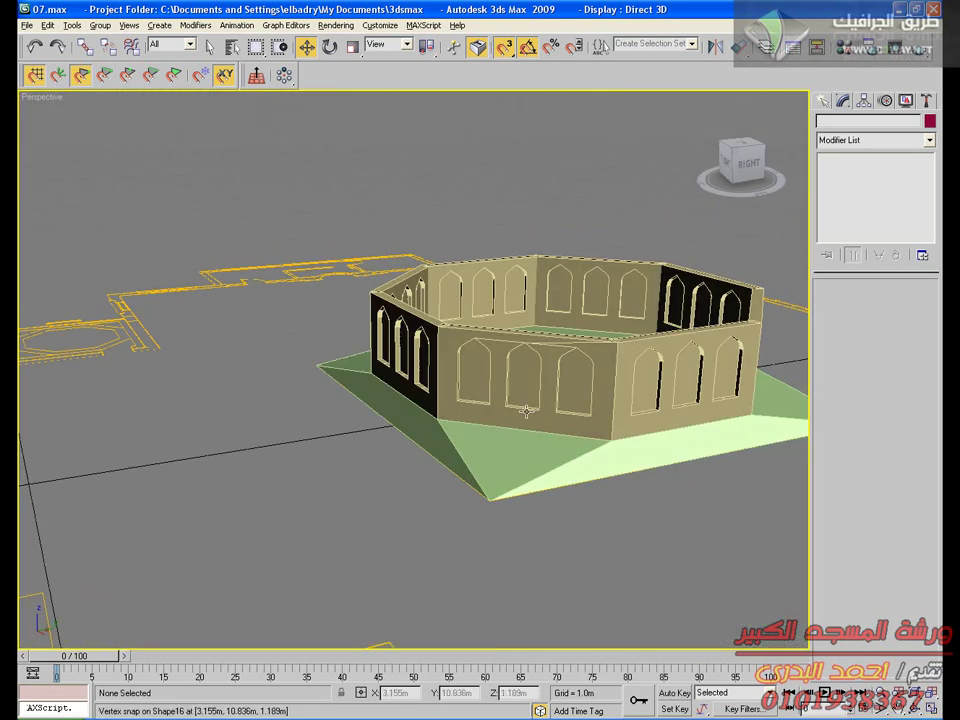
{"action": "left_click", "coordinate": [542, 345]}
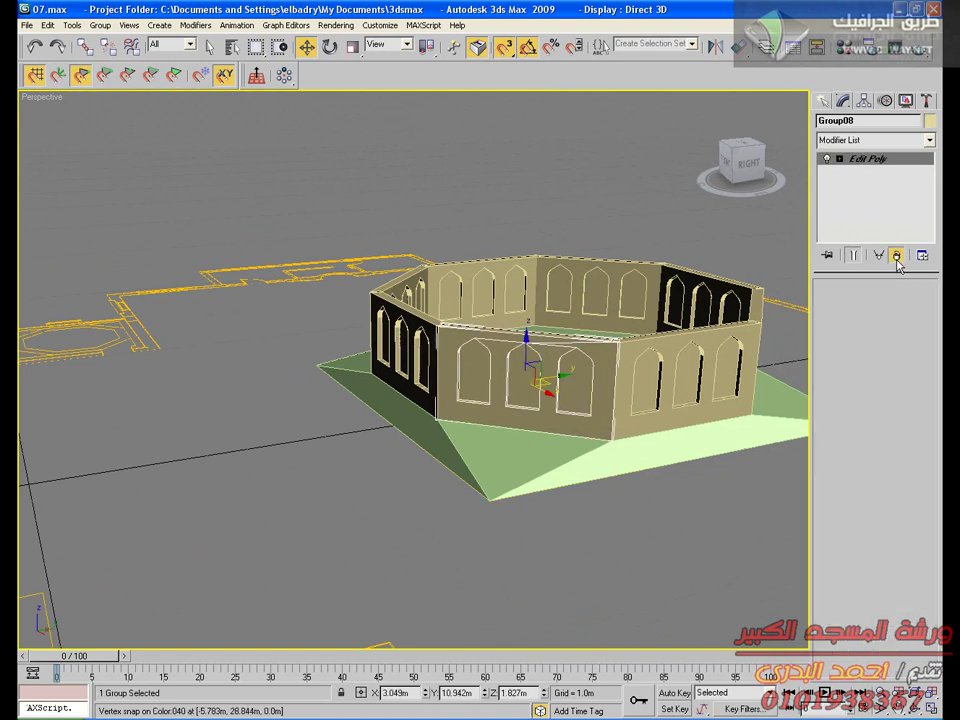
{"action": "left_click", "coordinate": [862, 140]}
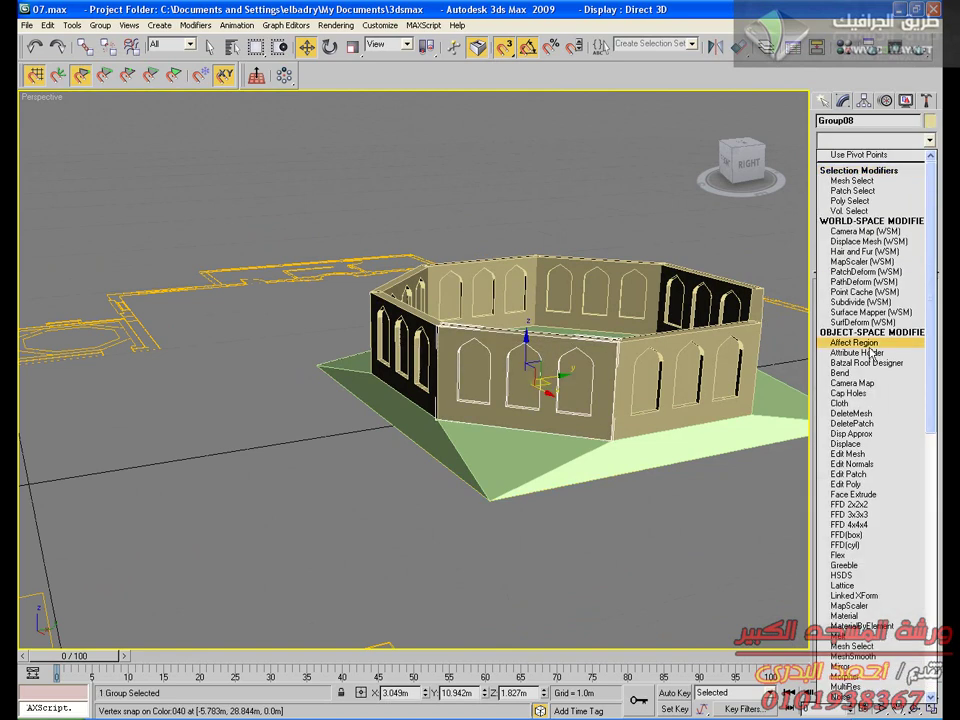
{"action": "left_click", "coordinate": [857, 455]}
{"action": "left_click", "coordinate": [838, 307]}
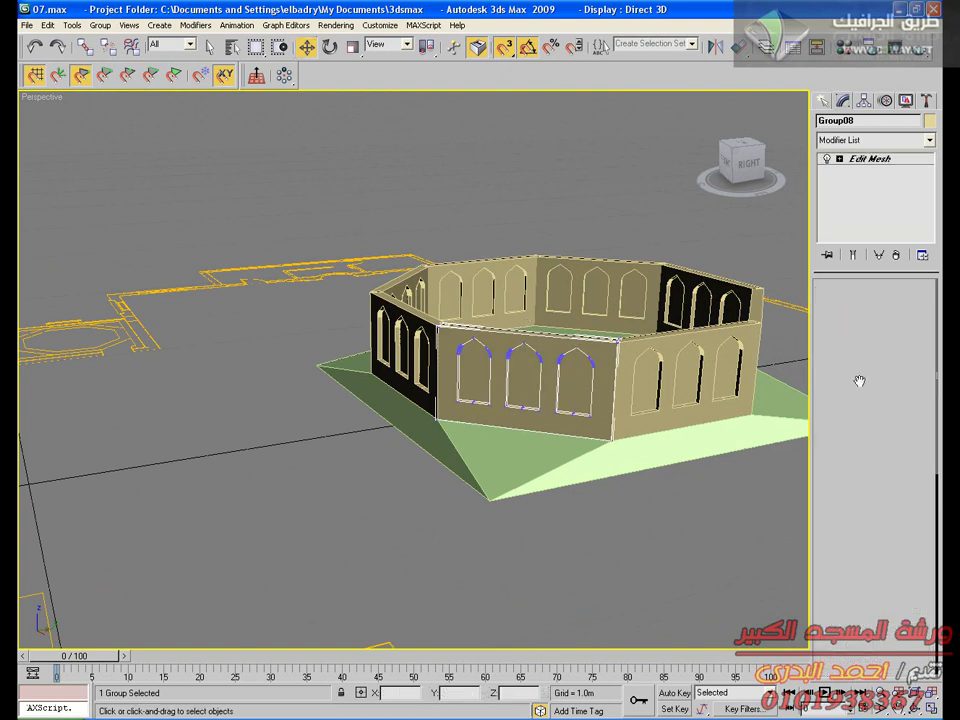
Snap the four vertices at the diagonal panel's right end to the right window panel's outer corner and finish vertex editing
{"action": "key", "text": "alt+w"}
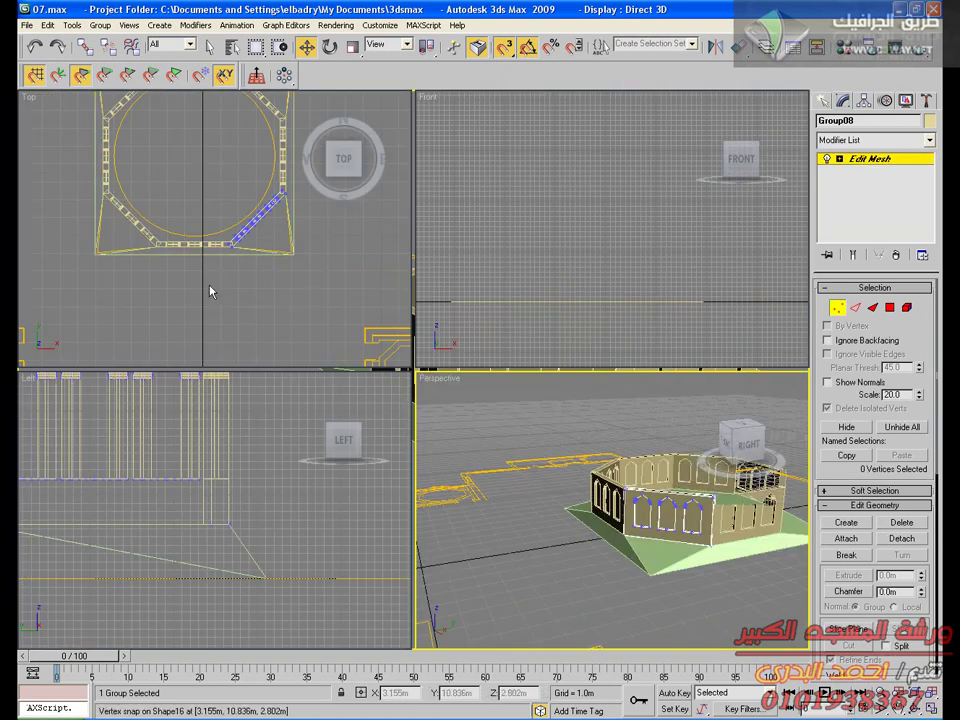
{"action": "scroll", "coordinate": [279, 272], "scroll_direction": "up", "scroll_amount": 6}
{"action": "middle_click_drag", "start_coordinate": [270, 338], "coordinate": [212, 227]}
{"action": "scroll", "coordinate": [212, 220], "scroll_direction": "up", "scroll_amount": 6}
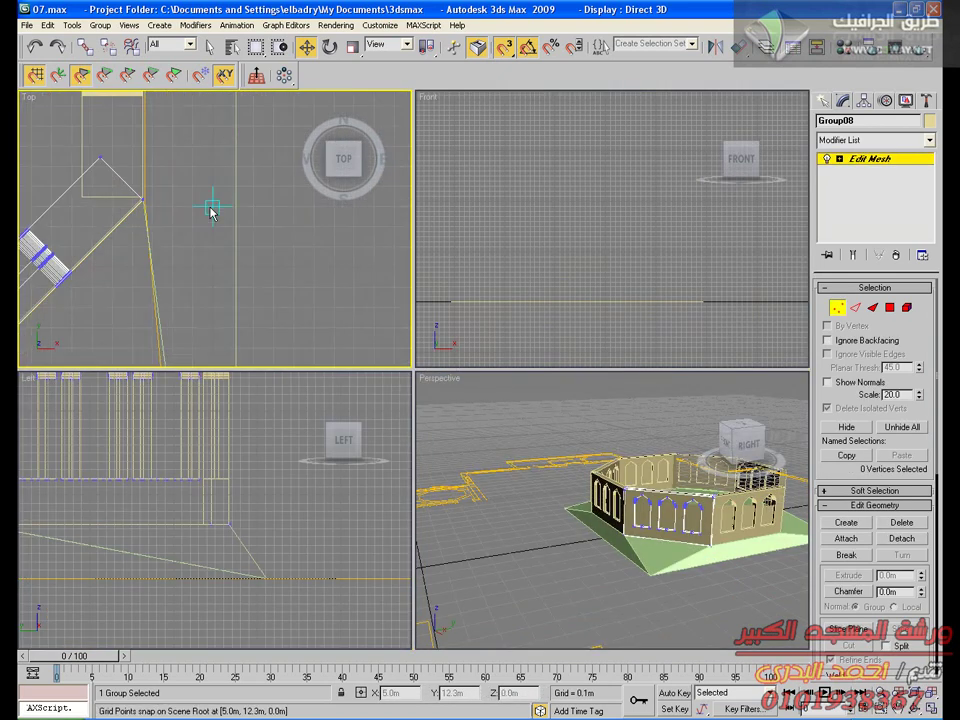
{"action": "middle_click_drag", "start_coordinate": [130, 154], "coordinate": [243, 257]}
{"action": "left_click_drag", "start_coordinate": [214, 276], "coordinate": [283, 330]}
{"action": "scroll", "coordinate": [274, 310], "scroll_direction": "up", "scroll_amount": 4}
{"action": "middle_click_drag", "start_coordinate": [274, 310], "coordinate": [276, 221]}
{"action": "scroll", "coordinate": [276, 222], "scroll_direction": "up", "scroll_amount": 4}
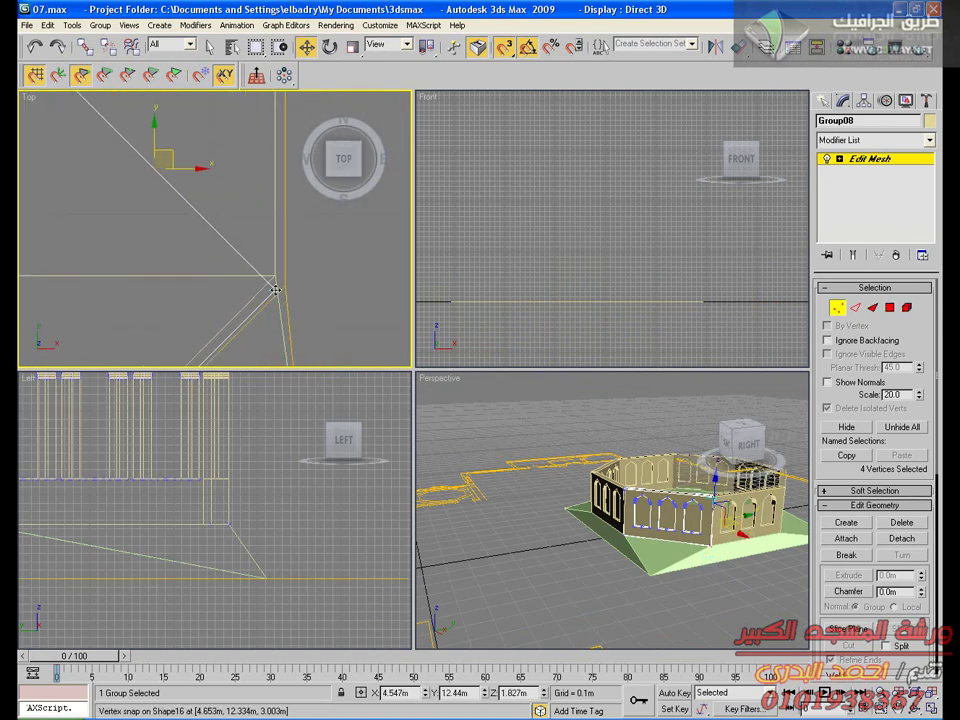
{"action": "left_click_drag", "start_coordinate": [276, 290], "coordinate": [275, 278]}
{"action": "left_click", "coordinate": [875, 159]}
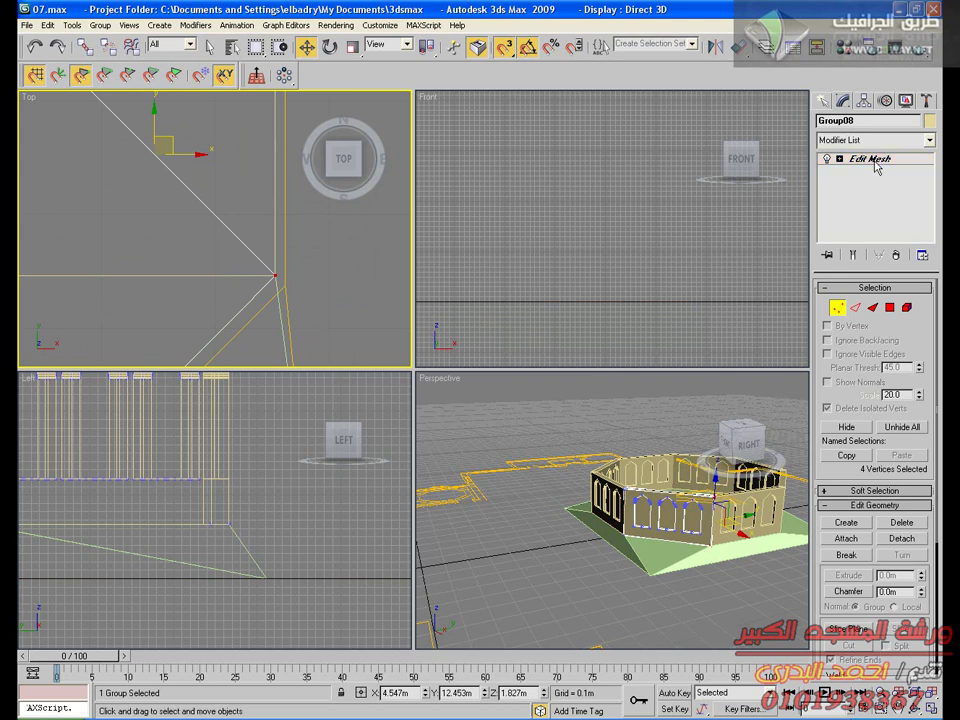
Examine the ring of window panels and the chamfered base in the perspective and top views
{"action": "left_click", "coordinate": [552, 517]}
{"action": "left_click", "coordinate": [929, 711]}
{"action": "middle_click_drag", "start_coordinate": [463, 440], "coordinate": [508, 471], "text": "alt"}
{"action": "middle_click_drag", "start_coordinate": [618, 425], "coordinate": [612, 452]}
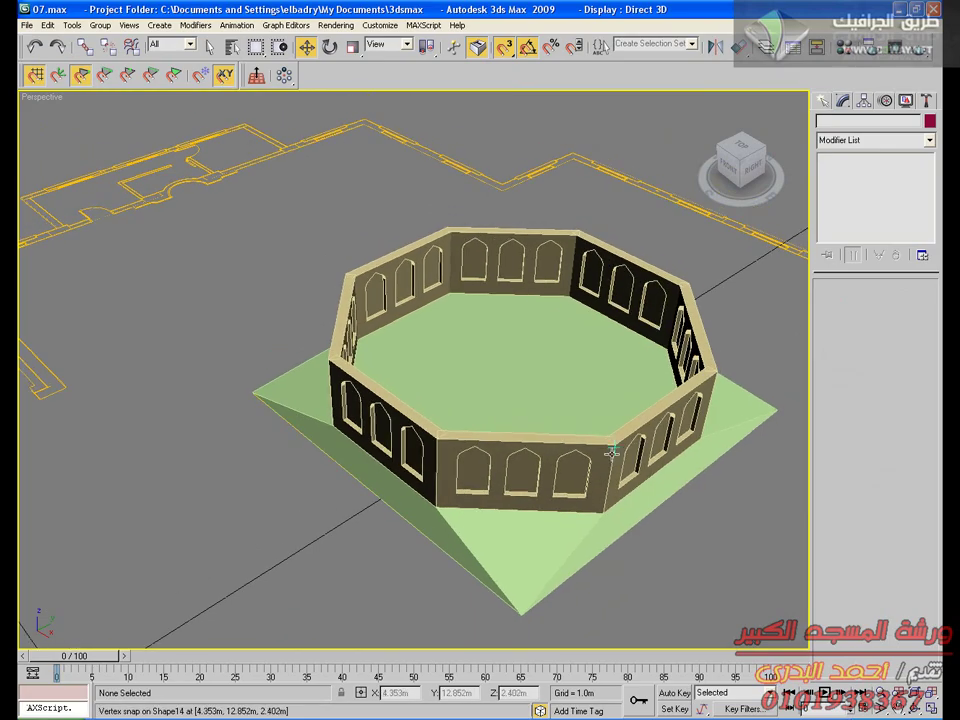
{"action": "middle_click_drag", "start_coordinate": [551, 454], "coordinate": [566, 382], "text": "alt"}
{"action": "left_click", "coordinate": [930, 709]}
{"action": "left_click", "coordinate": [331, 295]}
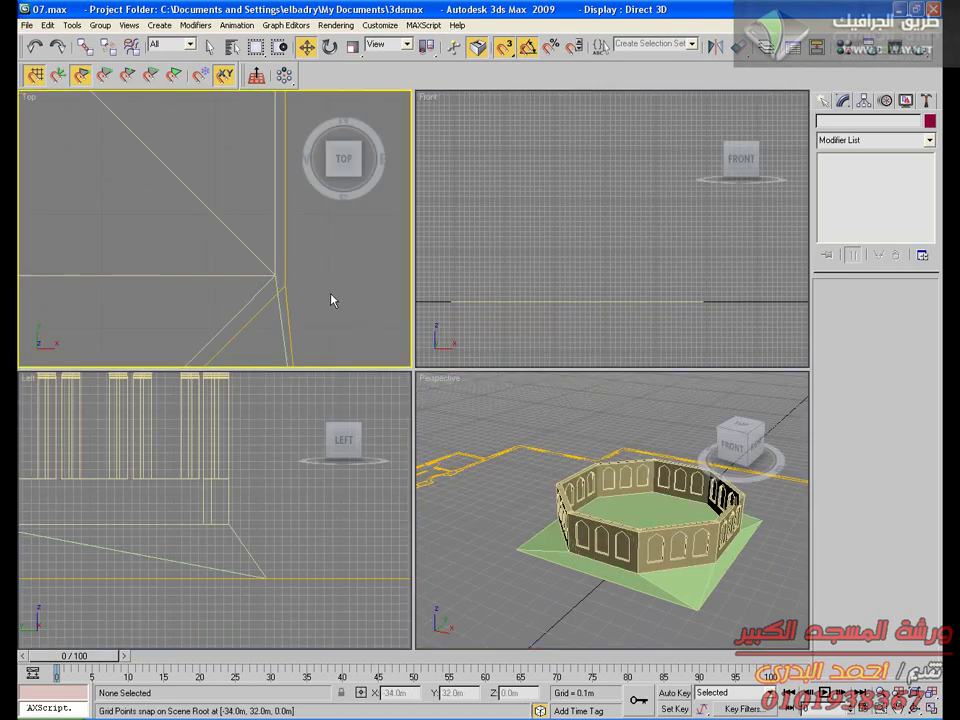
{"action": "left_click", "coordinate": [931, 710]}
{"action": "middle_click_drag", "start_coordinate": [296, 322], "coordinate": [433, 229]}
{"action": "scroll", "coordinate": [454, 315], "scroll_direction": "down", "scroll_amount": 7}
{"action": "scroll", "coordinate": [463, 350], "scroll_direction": "down", "scroll_amount": 10}
{"action": "middle_click_drag", "start_coordinate": [363, 360], "coordinate": [455, 322]}
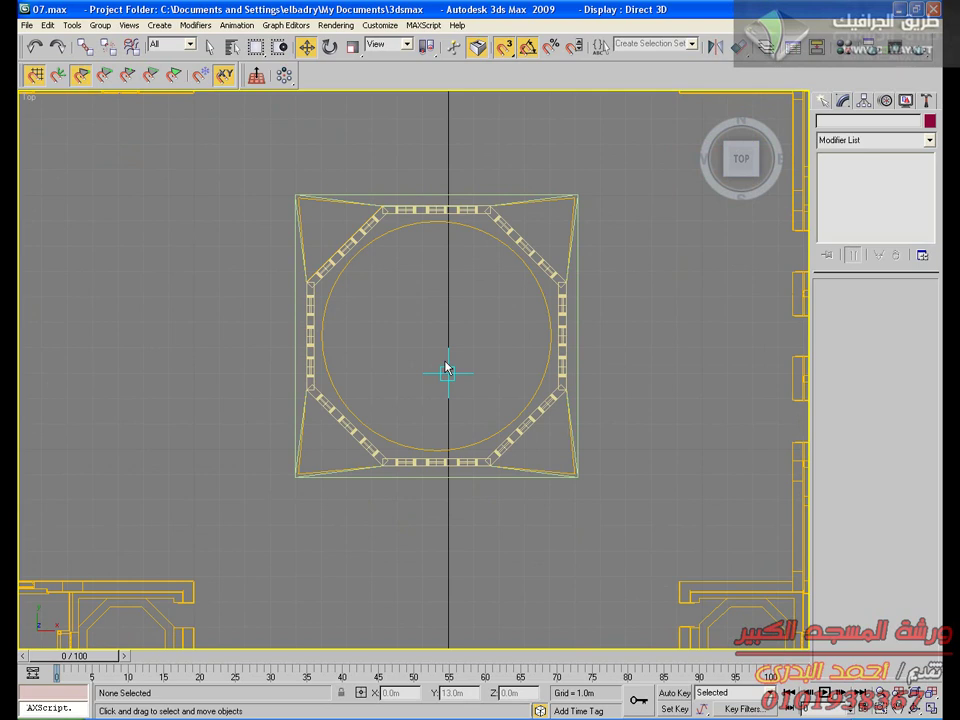
{"action": "middle_click_drag", "start_coordinate": [597, 350], "coordinate": [597, 390]}
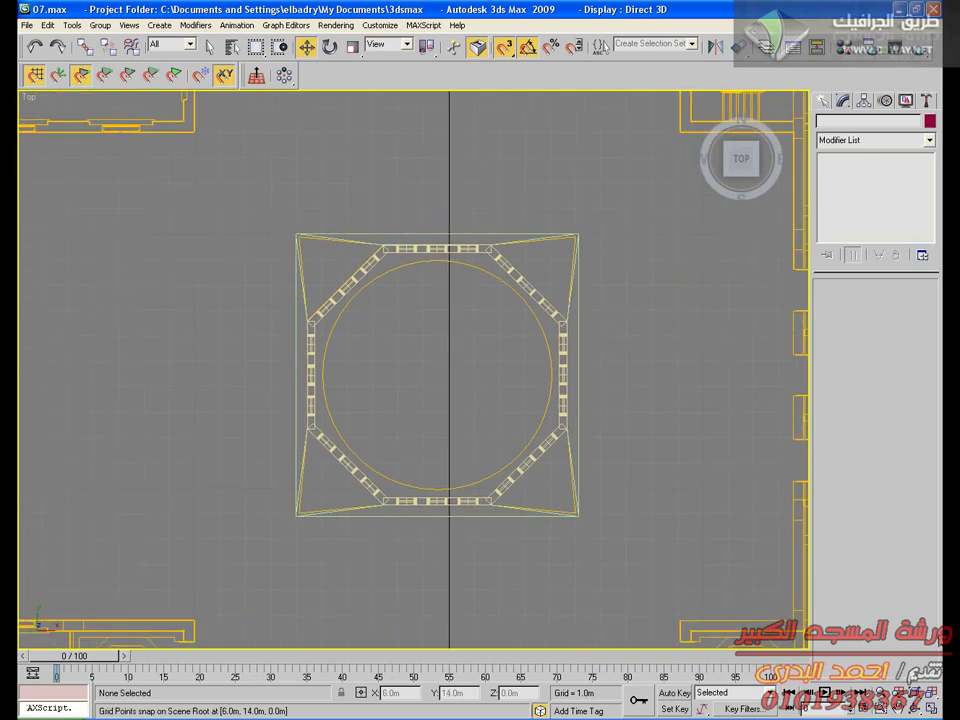
{"action": "left_click", "coordinate": [931, 707]}
{"action": "left_click", "coordinate": [542, 437]}
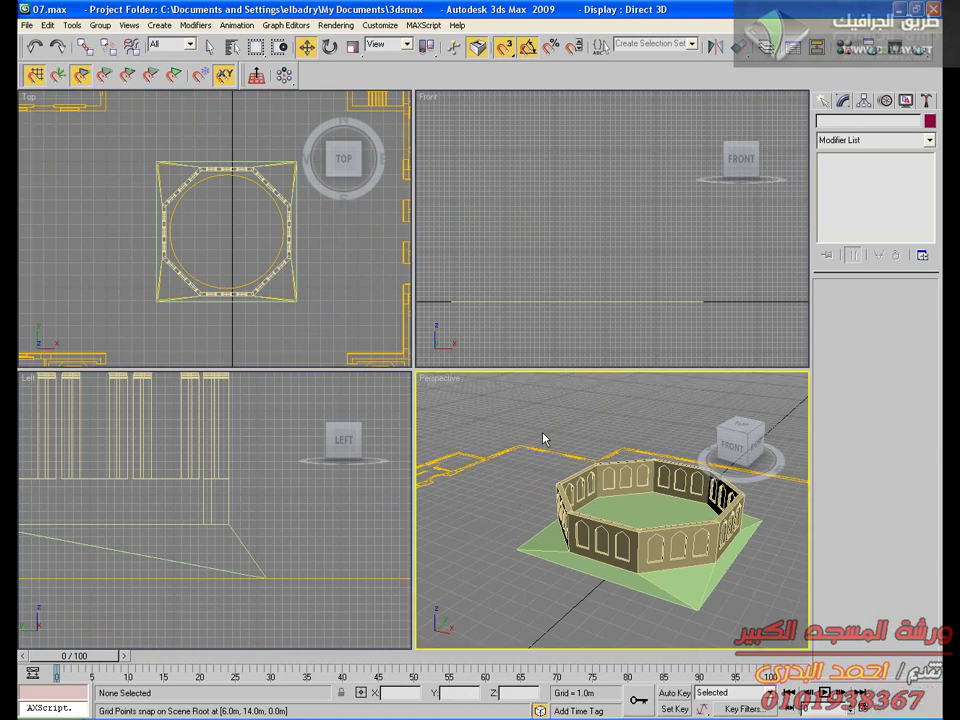
{"action": "middle_click_drag", "start_coordinate": [638, 521], "coordinate": [412, 445], "text": "alt"}
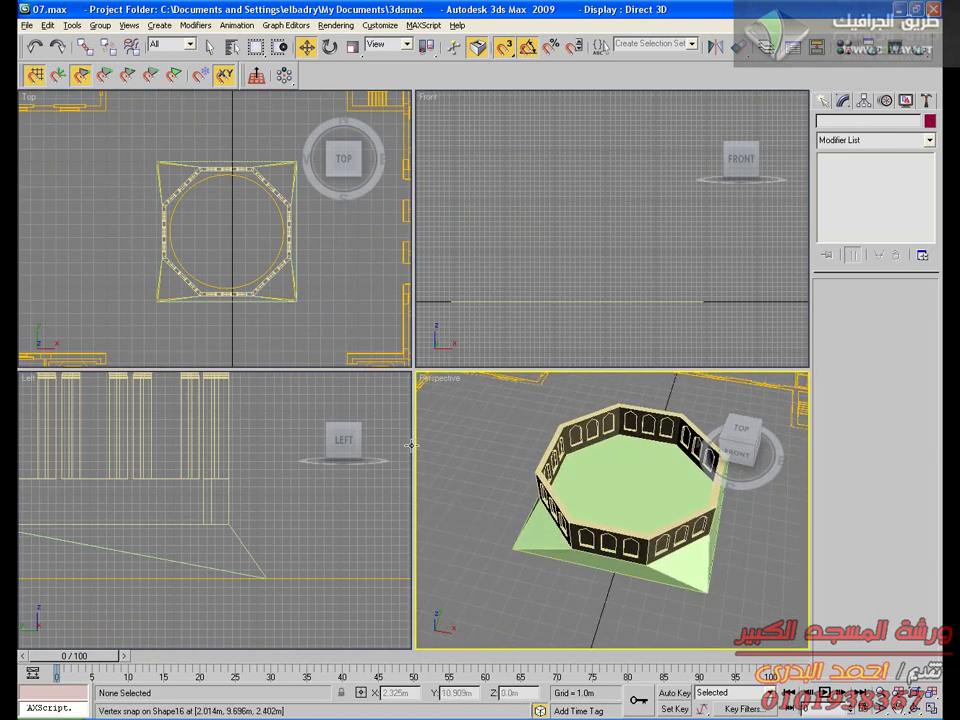
Show the top view at full size and activate the Line tool at the window ring's upper-left outer corner
{"action": "left_click", "coordinate": [366, 289]}
{"action": "left_click", "coordinate": [935, 709]}
{"action": "middle_click_drag", "start_coordinate": [443, 394], "coordinate": [401, 368]}
{"action": "left_click", "coordinate": [824, 104]}
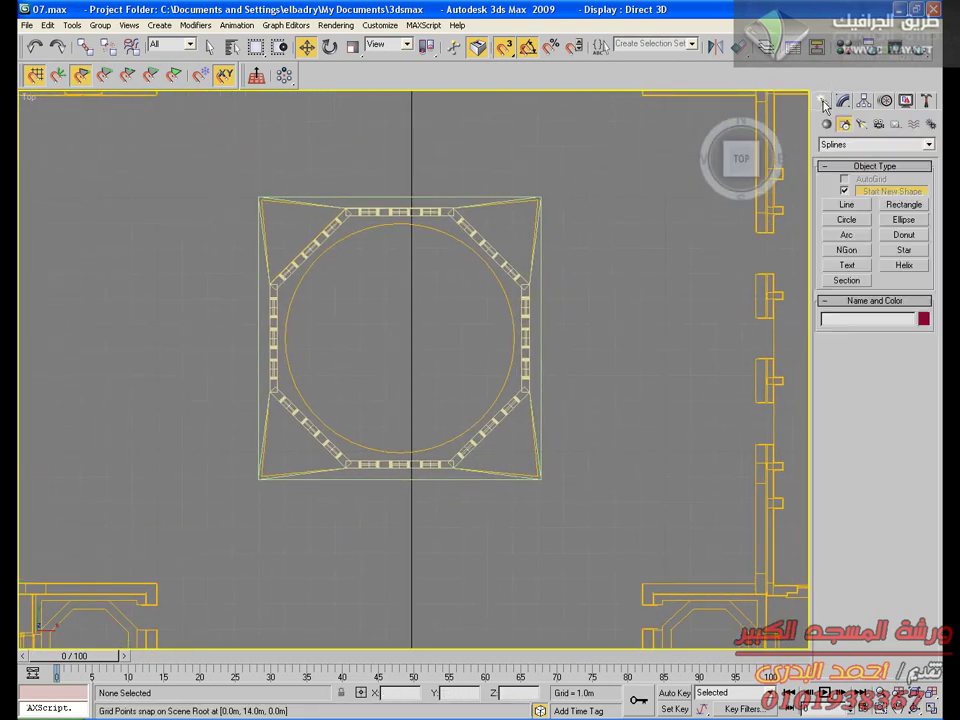
{"action": "left_click", "coordinate": [841, 208]}
{"action": "scroll", "coordinate": [510, 325], "scroll_direction": "up", "scroll_amount": 8}
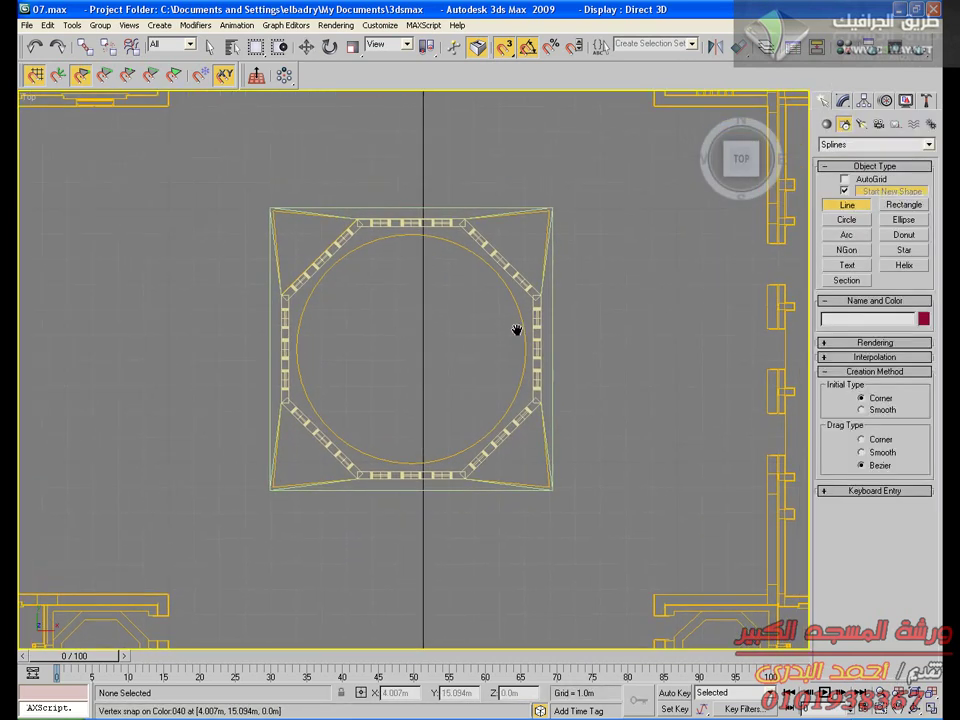
{"action": "middle_click_drag", "start_coordinate": [277, 393], "coordinate": [351, 557]}
{"action": "scroll", "coordinate": [400, 395], "scroll_direction": "up", "scroll_amount": 2}
{"action": "middle_click_drag", "start_coordinate": [443, 365], "coordinate": [396, 472]}
{"action": "scroll", "coordinate": [332, 345], "scroll_direction": "up", "scroll_amount": 3}
{"action": "middle_click_drag", "start_coordinate": [342, 347], "coordinate": [545, 489]}
{"action": "scroll", "coordinate": [365, 390], "scroll_direction": "up", "scroll_amount": 3}
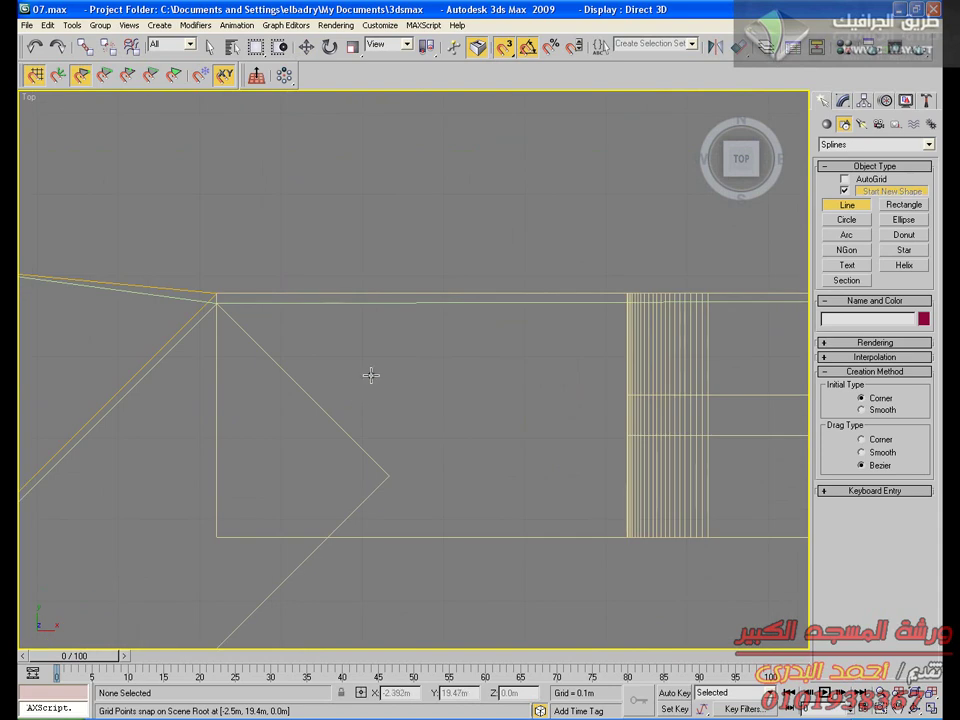
{"action": "left_click", "coordinate": [220, 304]}
{"action": "scroll", "coordinate": [506, 414], "scroll_direction": "down", "scroll_amount": 3}
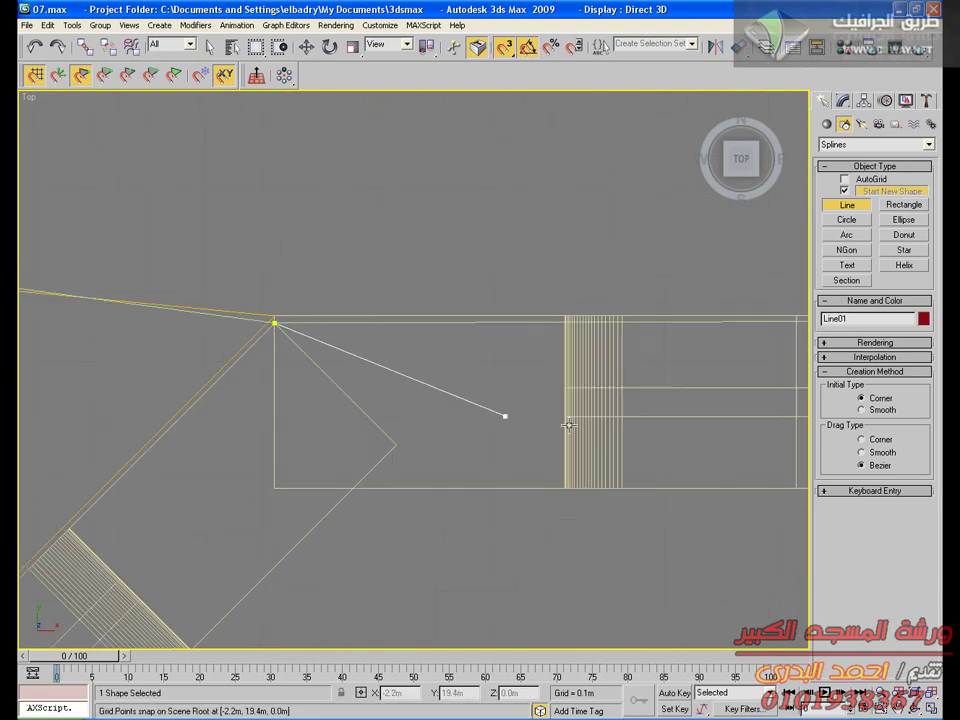
{"action": "scroll", "coordinate": [681, 400], "scroll_direction": "down", "scroll_amount": 3}
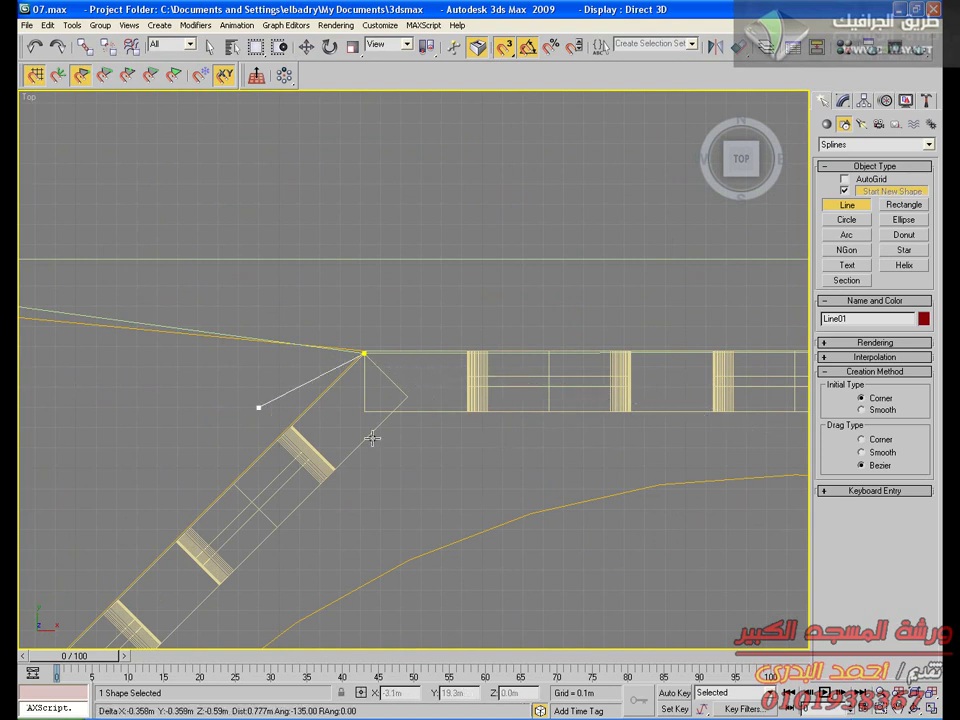
{"action": "scroll", "coordinate": [565, 463], "scroll_direction": "up", "scroll_amount": 4}
{"action": "scroll", "coordinate": [707, 390], "scroll_direction": "down", "scroll_amount": 2}
{"action": "scroll", "coordinate": [700, 380], "scroll_direction": "up", "scroll_amount": 3}
{"action": "scroll", "coordinate": [690, 369], "scroll_direction": "down", "scroll_amount": 2}
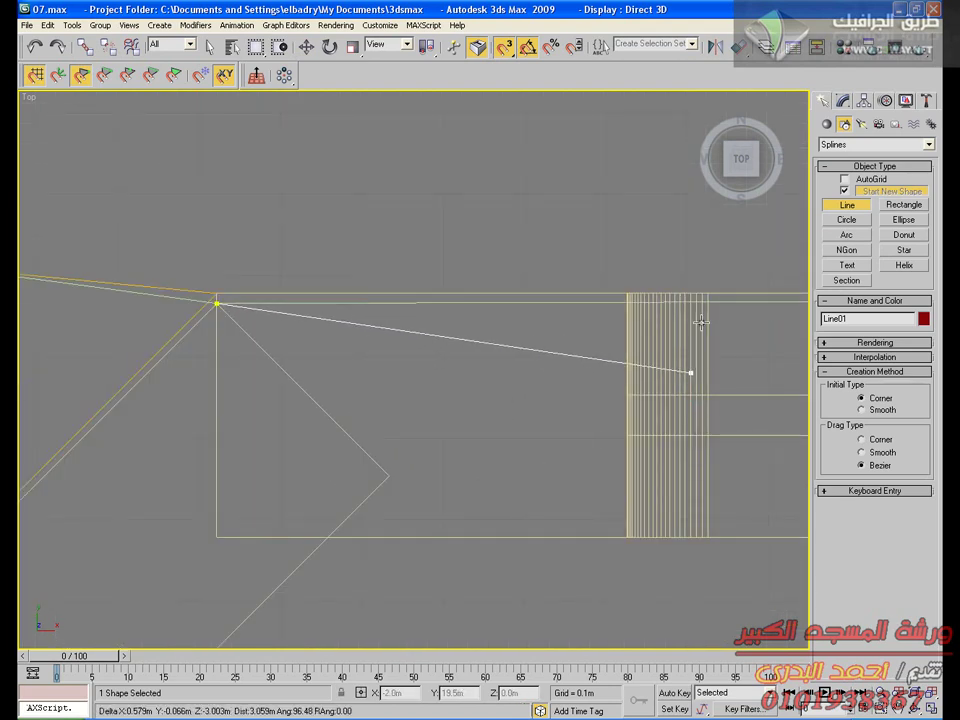
{"action": "scroll", "coordinate": [695, 345], "scroll_direction": "down", "scroll_amount": 2}
{"action": "scroll", "coordinate": [697, 334], "scroll_direction": "down", "scroll_amount": 3}
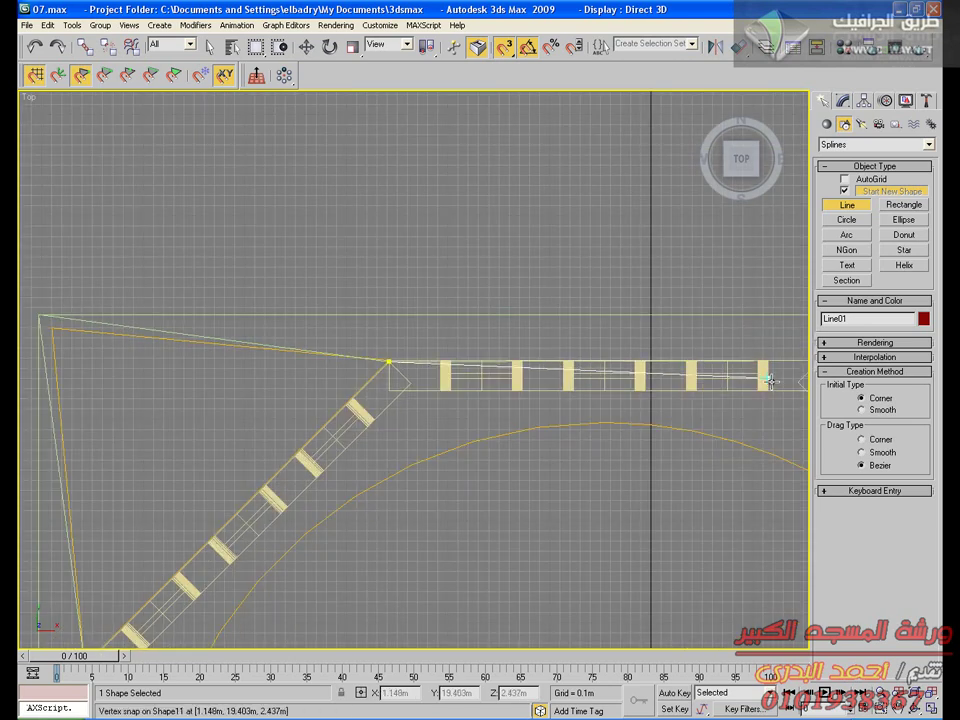
{"action": "scroll", "coordinate": [428, 381], "scroll_direction": "up", "scroll_amount": 6}
{"action": "right_click", "coordinate": [442, 369]}
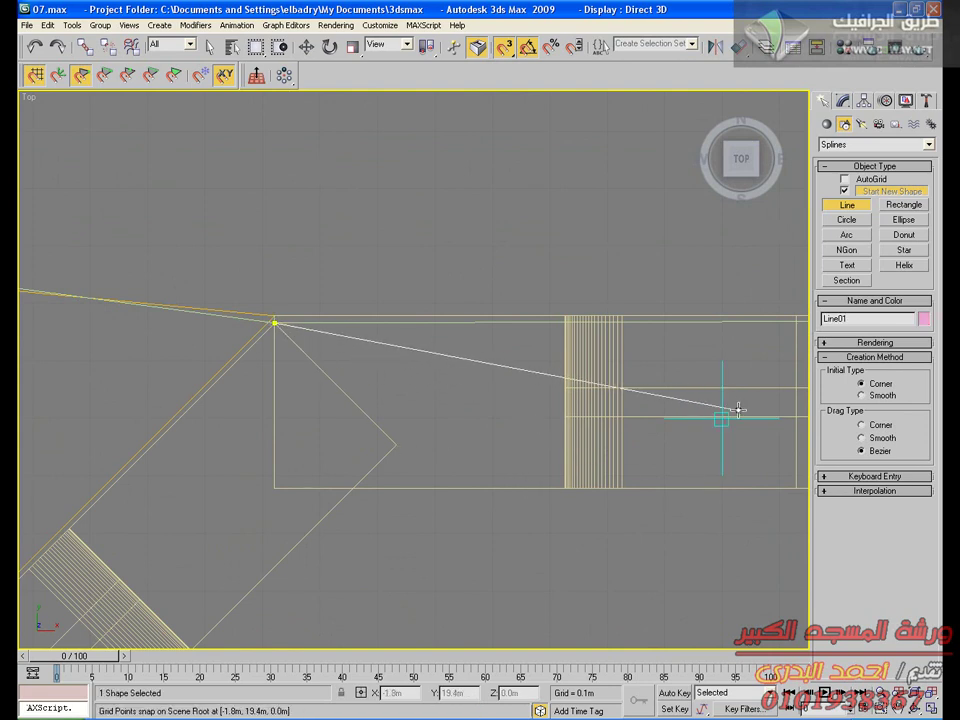
Start the octagonal outline at the top panel's left outer corner and draw its first segment to the panel's right outer corner
{"action": "middle_click_drag", "start_coordinate": [738, 410], "coordinate": [344, 397]}
{"action": "scroll", "coordinate": [443, 373], "scroll_direction": "down", "scroll_amount": 3}
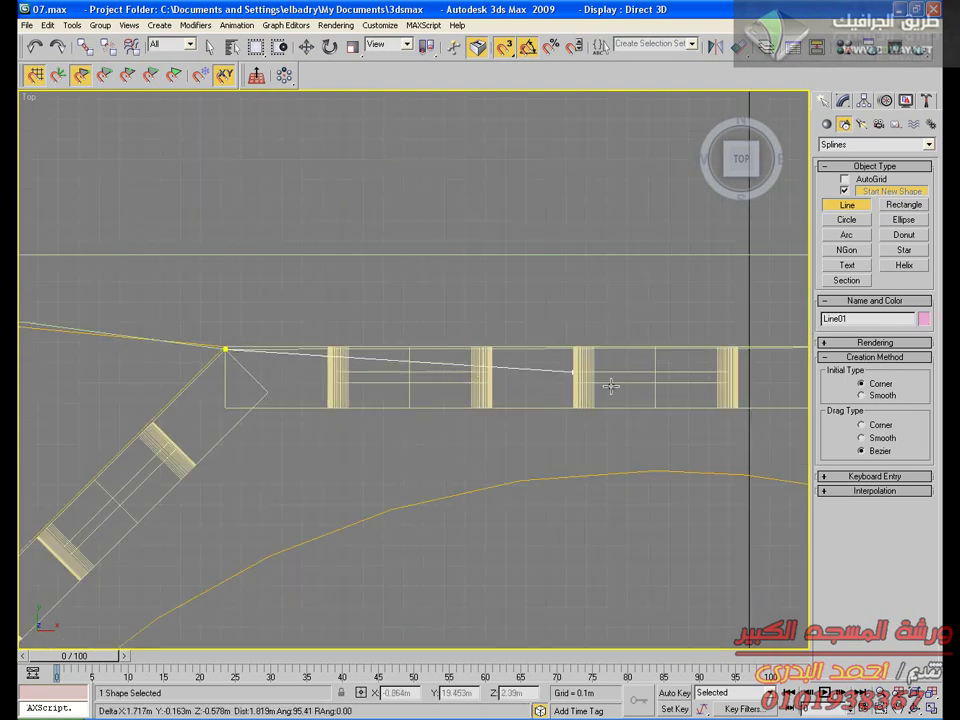
{"action": "scroll", "coordinate": [764, 380], "scroll_direction": "down", "scroll_amount": 3}
{"action": "key", "text": "i"}
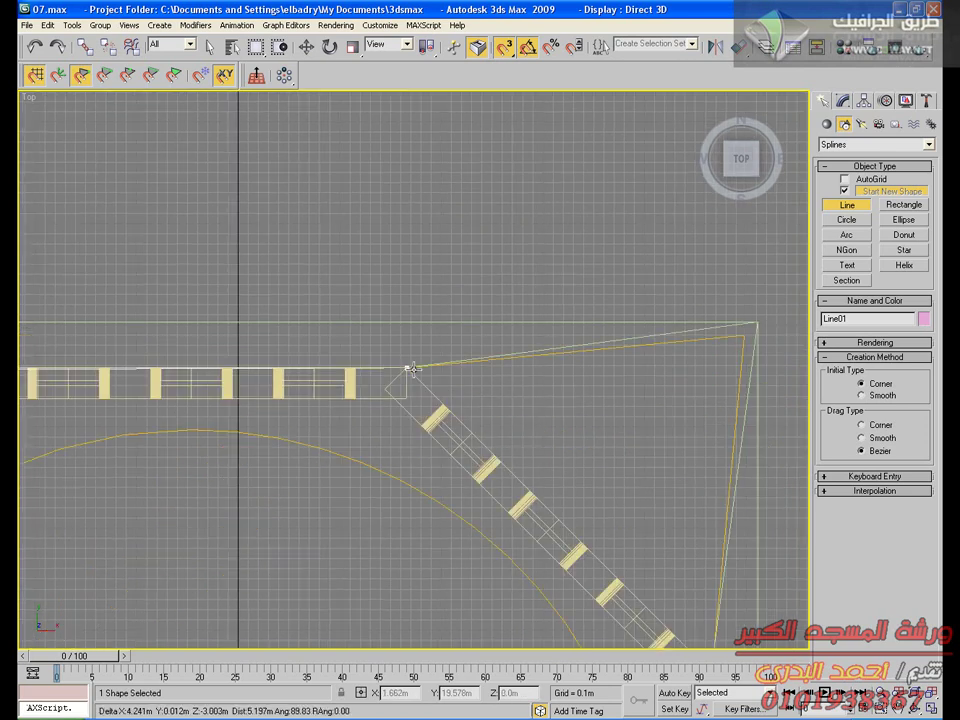
{"action": "scroll", "coordinate": [360, 388], "scroll_direction": "up", "scroll_amount": 6}
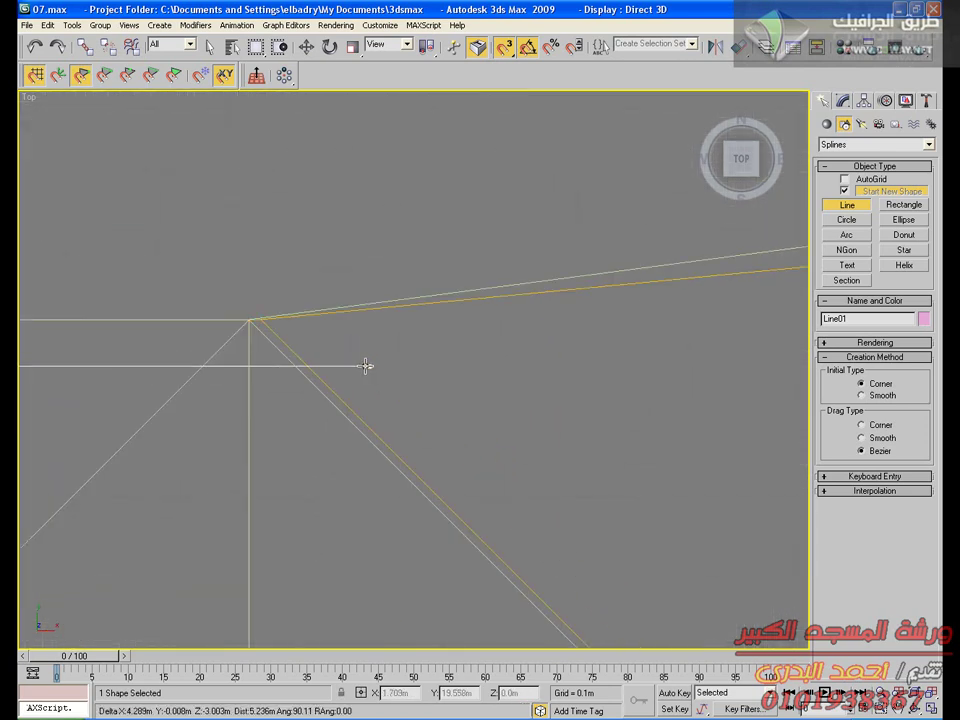
{"action": "key", "text": "i"}
Continue the outline along the upper-right diagonal panel and down the right panel, snapping to both of the right panel's outer corners
{"action": "scroll", "coordinate": [358, 306], "scroll_direction": "down", "scroll_amount": 5}
{"action": "scroll", "coordinate": [350, 291], "scroll_direction": "down", "scroll_amount": 6}
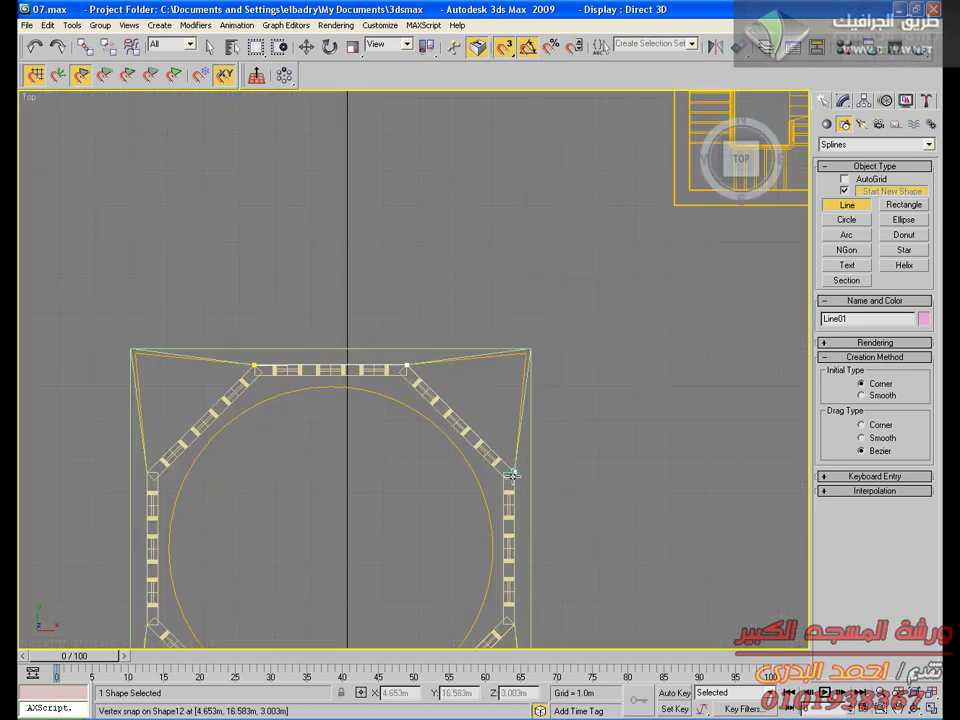
{"action": "middle_click_drag", "start_coordinate": [512, 474], "coordinate": [410, 369]}
{"action": "scroll", "coordinate": [413, 360], "scroll_direction": "up", "scroll_amount": 10}
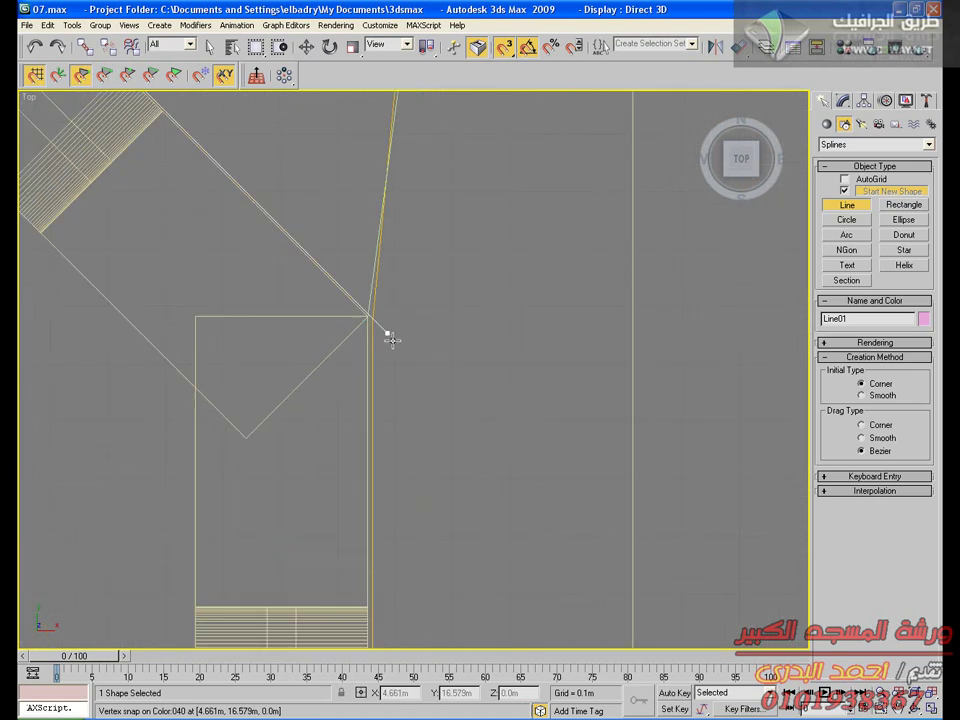
{"action": "scroll", "coordinate": [302, 420], "scroll_direction": "down", "scroll_amount": 8}
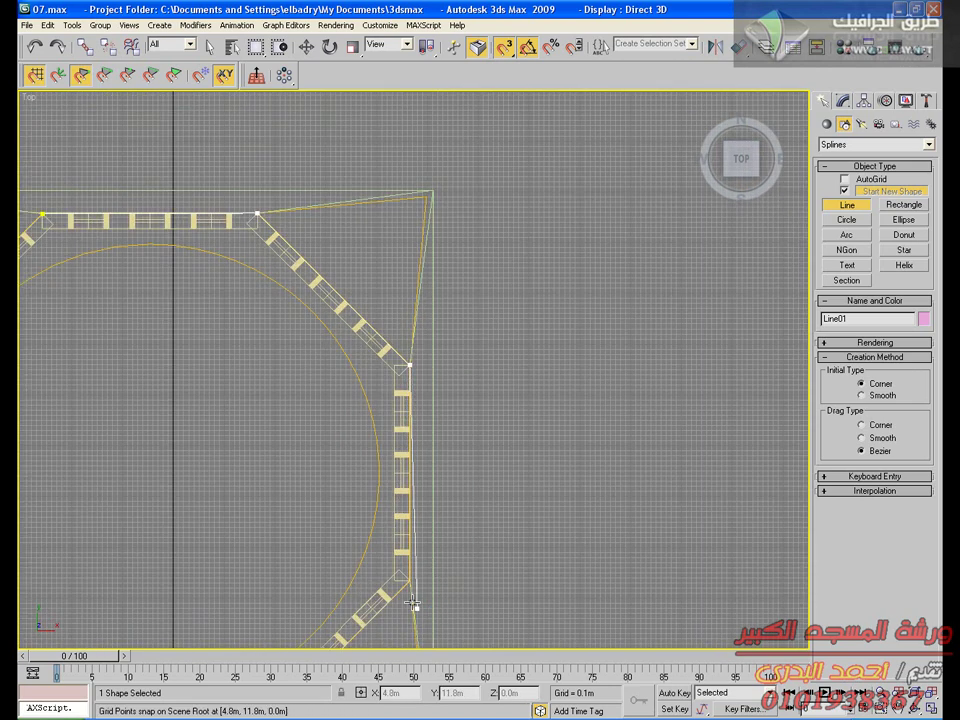
{"action": "middle_click_drag", "start_coordinate": [412, 604], "coordinate": [413, 354]}
{"action": "scroll", "coordinate": [392, 294], "scroll_direction": "up", "scroll_amount": 8}
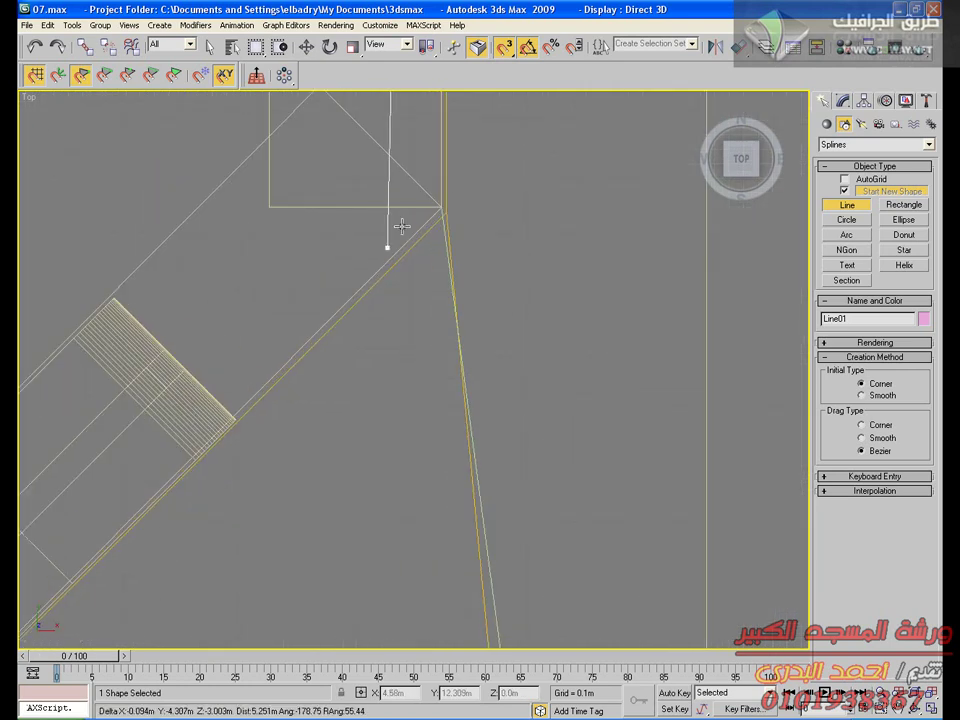
{"action": "left_click", "coordinate": [438, 205]}
{"action": "scroll", "coordinate": [103, 568], "scroll_direction": "down", "scroll_amount": 10}
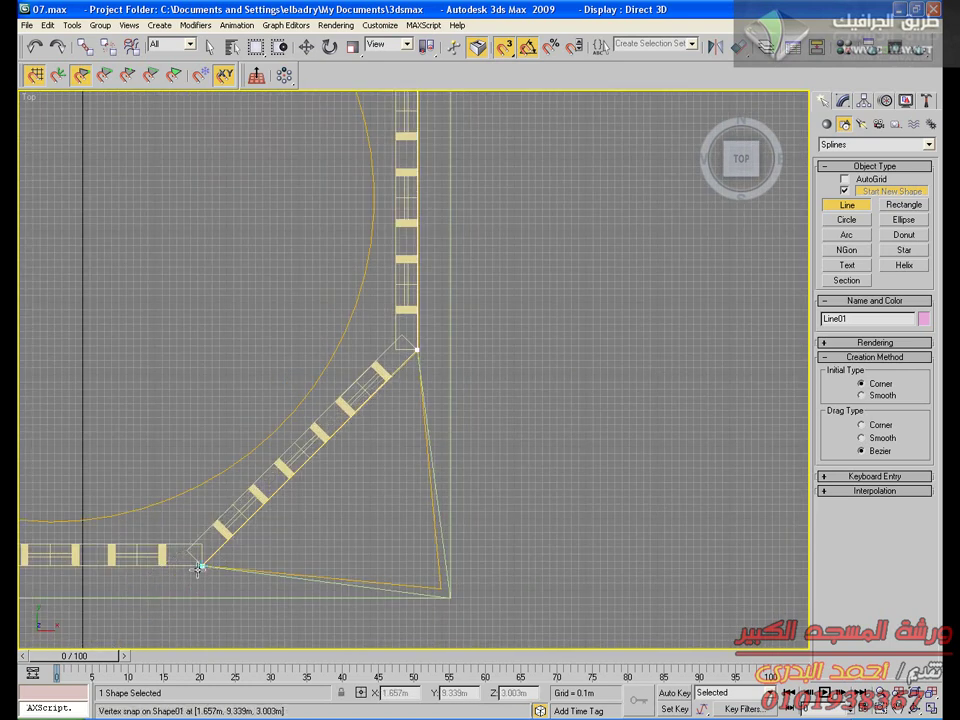
Extend the outline along the lower-right diagonal panel and across the bottom panel, snapping to the bottom panel's two outer corners
{"action": "middle_click_drag", "start_coordinate": [197, 569], "coordinate": [414, 369]}
{"action": "scroll", "coordinate": [439, 367], "scroll_direction": "up", "scroll_amount": 8}
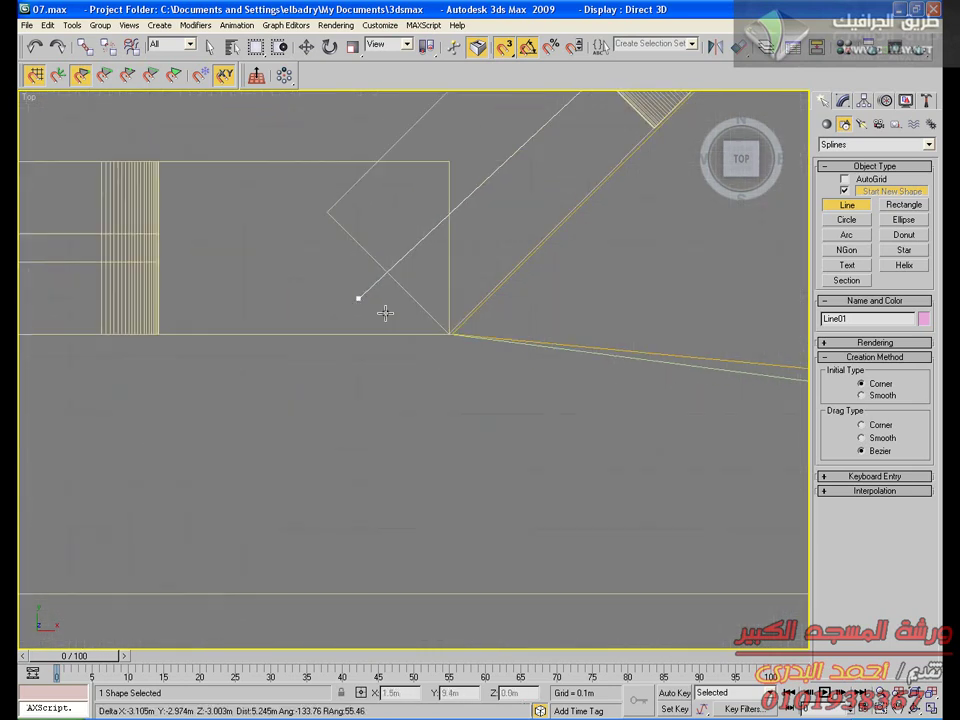
{"action": "scroll", "coordinate": [201, 332], "scroll_direction": "down", "scroll_amount": 8}
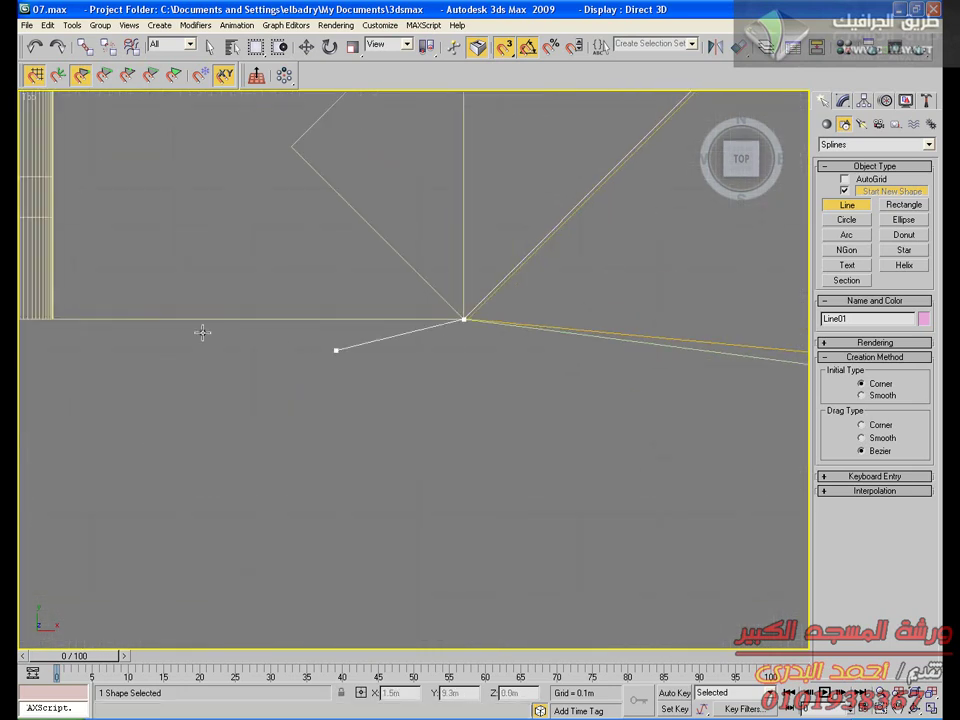
{"action": "scroll", "coordinate": [99, 388], "scroll_direction": "down", "scroll_amount": 1}
{"action": "key", "text": "i"}
{"action": "scroll", "coordinate": [373, 337], "scroll_direction": "up", "scroll_amount": 6}
{"action": "scroll", "coordinate": [350, 307], "scroll_direction": "down", "scroll_amount": 10}
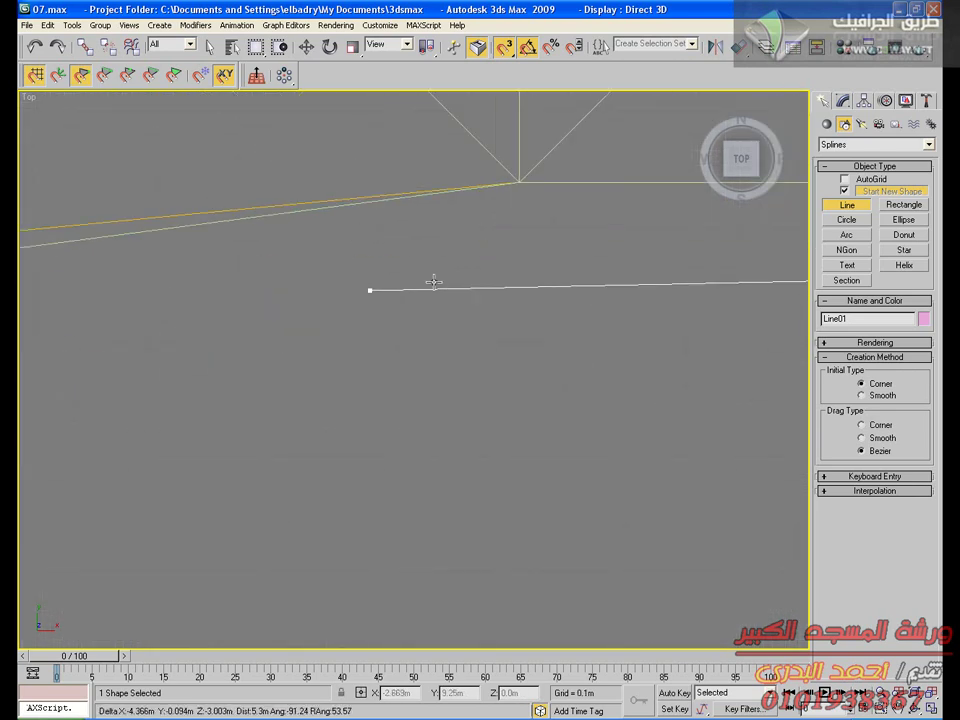
{"action": "scroll", "coordinate": [408, 307], "scroll_direction": "down", "scroll_amount": 10}
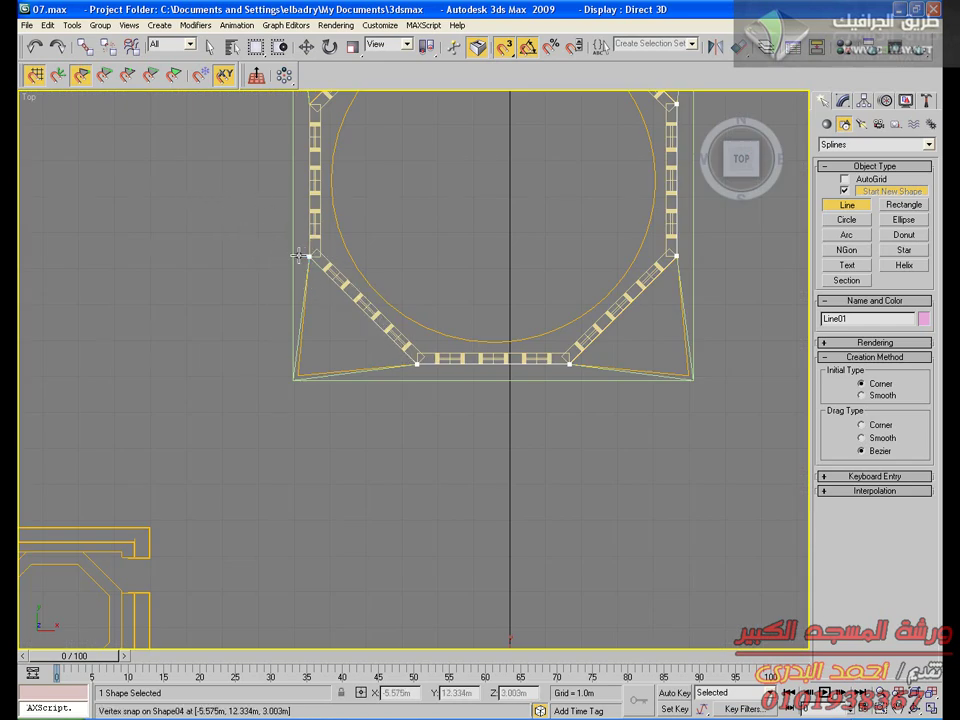
Extend the outline along the lower-left diagonal panel and up the left panel, snapping to the left panel's two outer corners
{"action": "scroll", "coordinate": [298, 255], "scroll_direction": "up", "scroll_amount": 5}
{"action": "scroll", "coordinate": [146, 150], "scroll_direction": "down", "scroll_amount": 3}
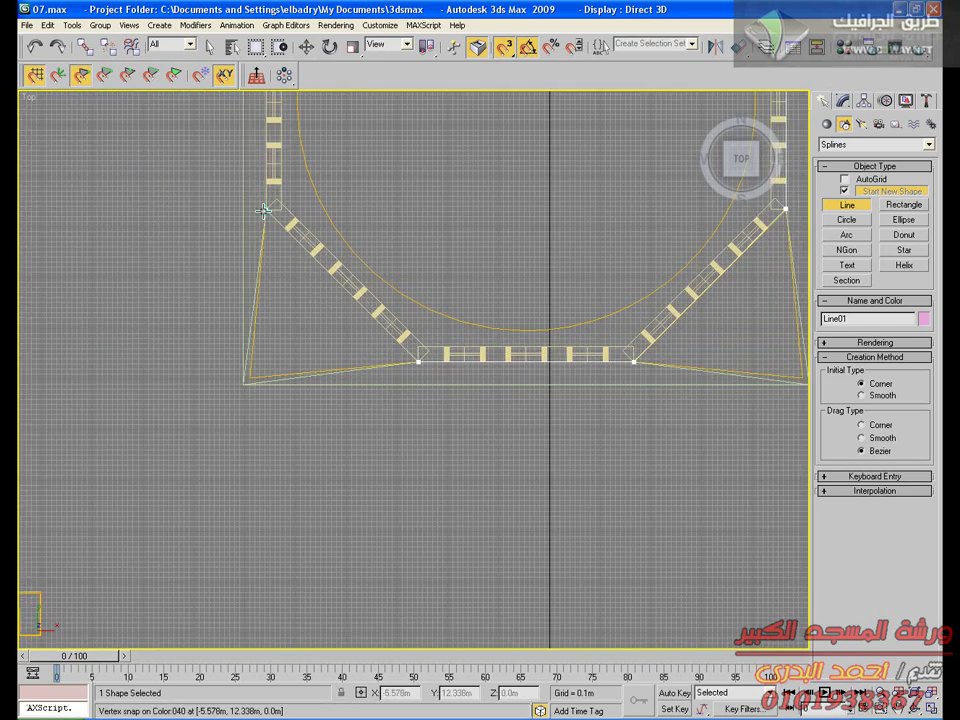
{"action": "scroll", "coordinate": [263, 210], "scroll_direction": "up", "scroll_amount": 10}
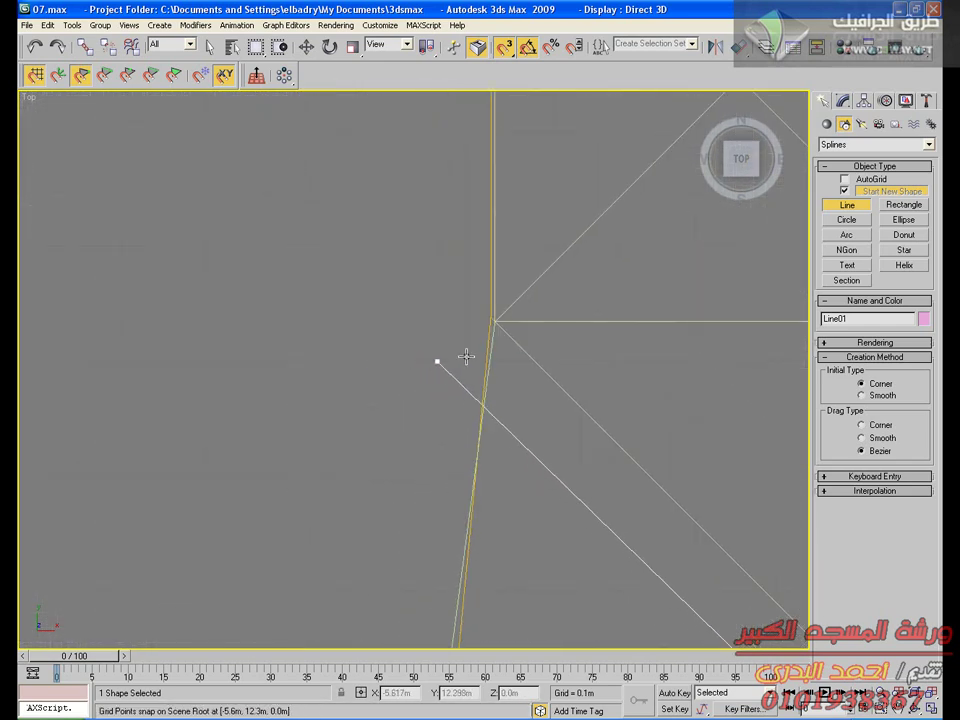
{"action": "scroll", "coordinate": [493, 322], "scroll_direction": "down", "scroll_amount": 8}
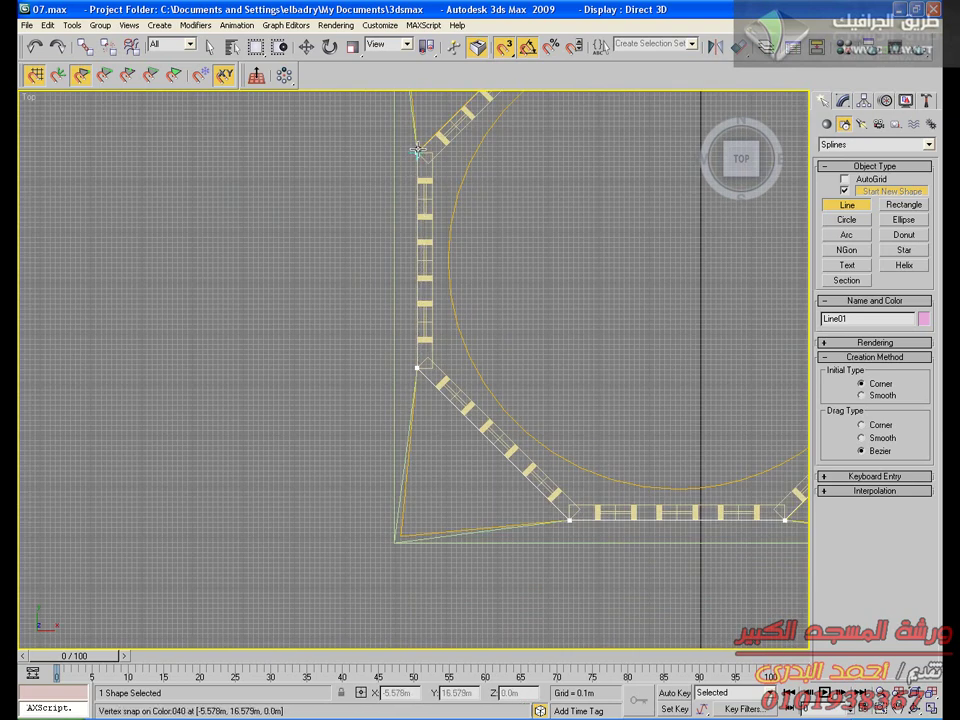
{"action": "key", "text": "i"}
{"action": "scroll", "coordinate": [413, 375], "scroll_direction": "up", "scroll_amount": 3}
{"action": "scroll", "coordinate": [425, 369], "scroll_direction": "up", "scroll_amount": 5}
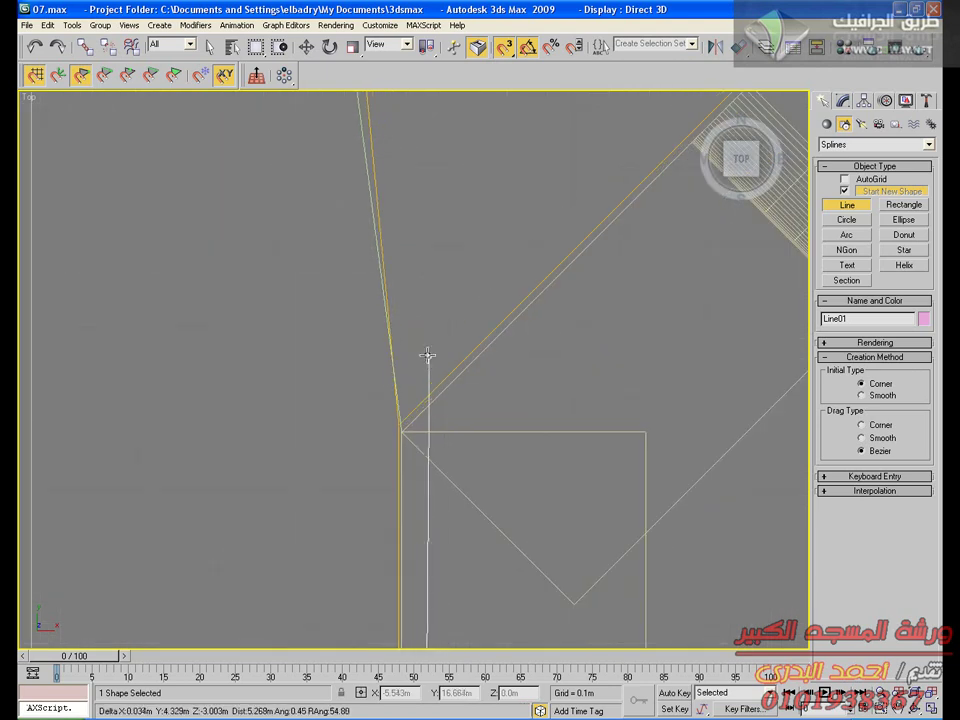
{"action": "scroll", "coordinate": [426, 442], "scroll_direction": "up", "scroll_amount": 5}
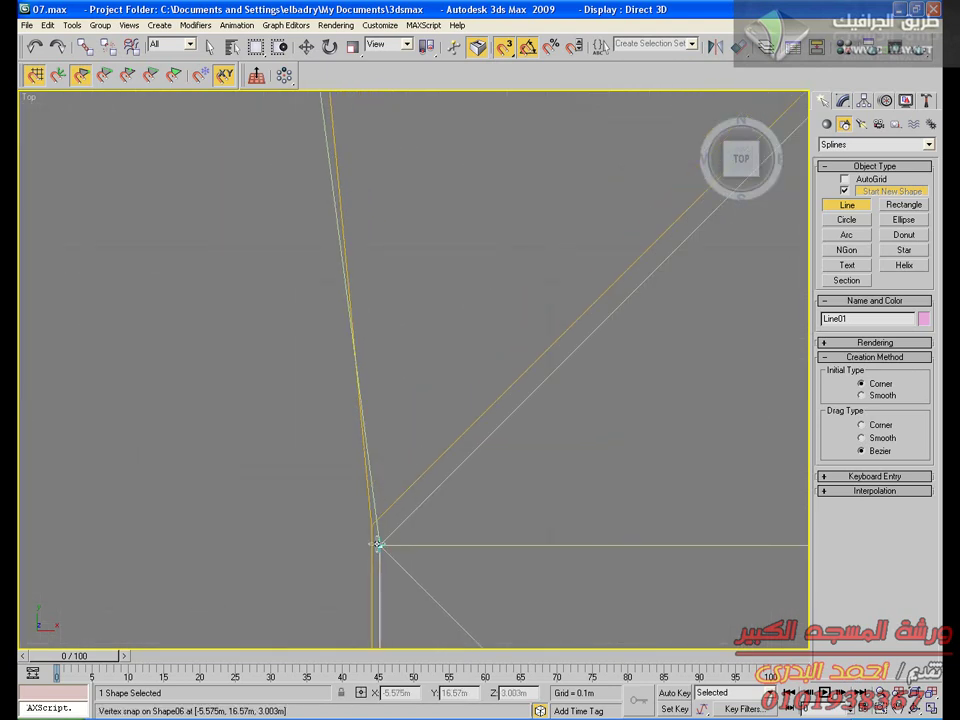
{"action": "scroll", "coordinate": [429, 452], "scroll_direction": "down", "scroll_amount": 8}
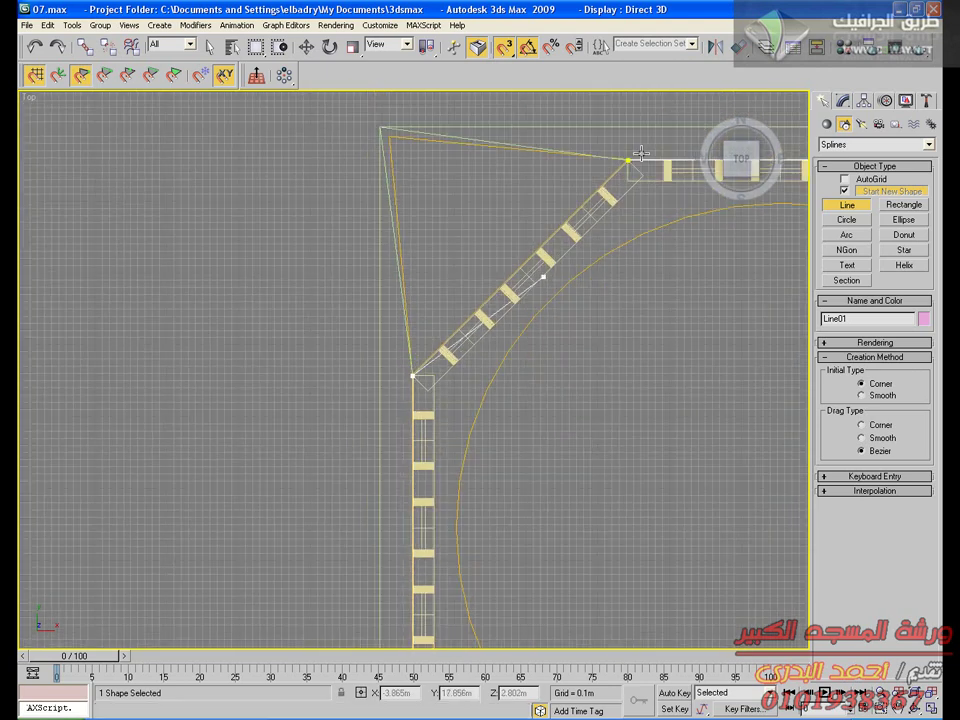
Finish the octagonal outline at its starting vertex and close the spline
{"action": "left_click", "coordinate": [627, 161]}
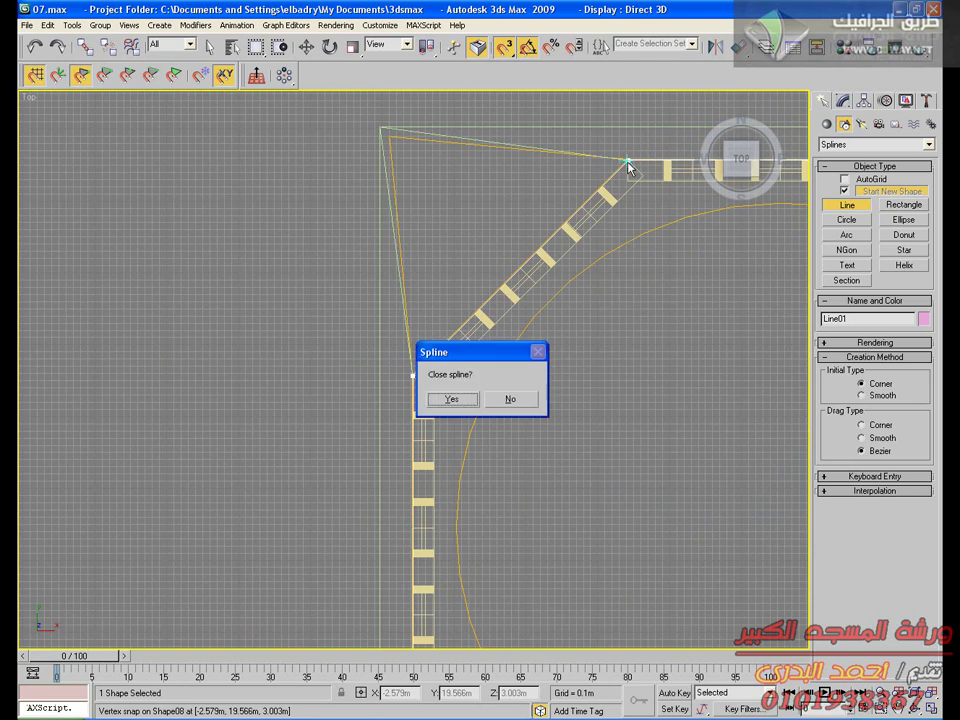
{"action": "left_click", "coordinate": [452, 399]}
{"action": "scroll", "coordinate": [340, 470], "scroll_direction": "down", "scroll_amount": 8}
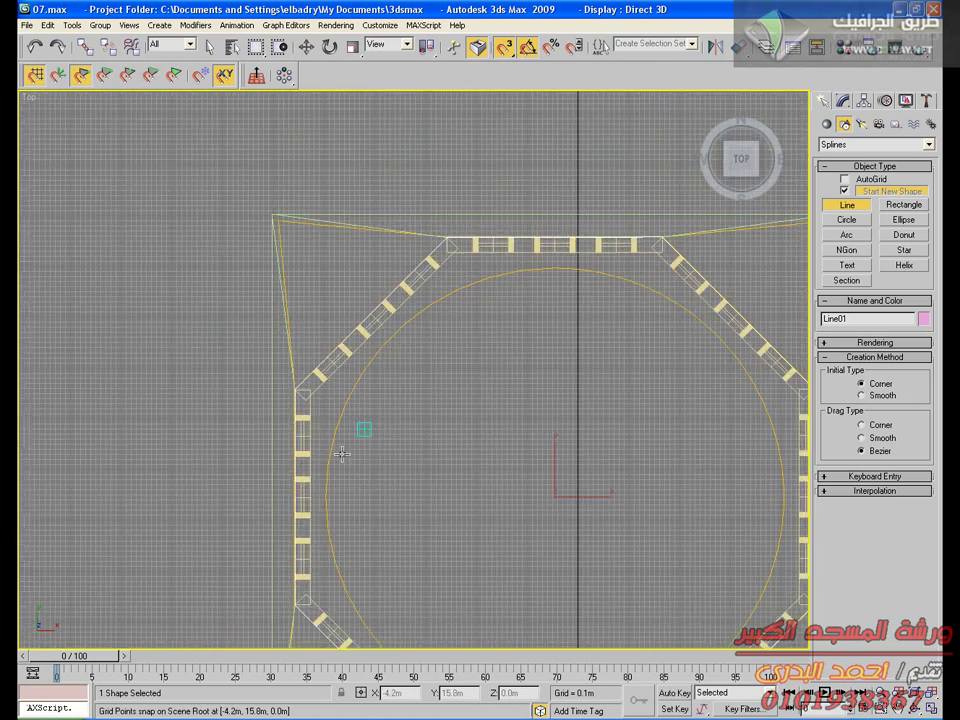
{"action": "scroll", "coordinate": [376, 470], "scroll_direction": "down", "scroll_amount": 3}
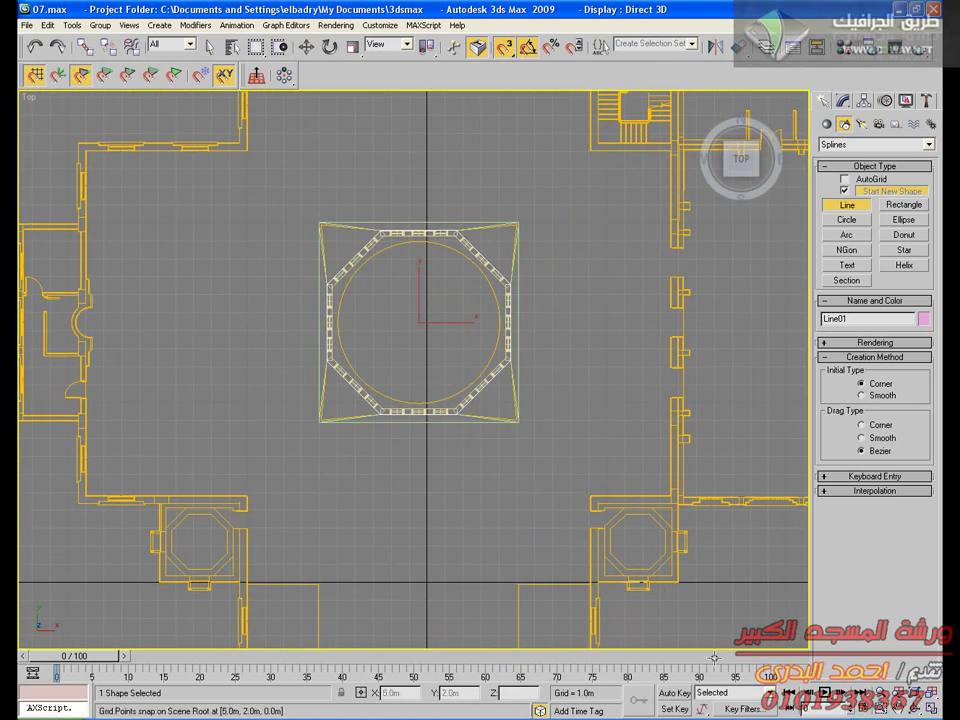
Restore the four-viewport layout, frame the window ring in the front view and activate the Move tool for the outline
{"action": "left_click", "coordinate": [932, 709]}
{"action": "middle_click_drag", "start_coordinate": [600, 347], "coordinate": [692, 285]}
{"action": "scroll", "coordinate": [685, 303], "scroll_direction": "down", "scroll_amount": 3}
{"action": "scroll", "coordinate": [683, 302], "scroll_direction": "down", "scroll_amount": 6}
{"action": "middle_click_drag", "start_coordinate": [466, 236], "coordinate": [594, 257]}
{"action": "scroll", "coordinate": [577, 234], "scroll_direction": "up", "scroll_amount": 5}
{"action": "left_click", "coordinate": [306, 46]}
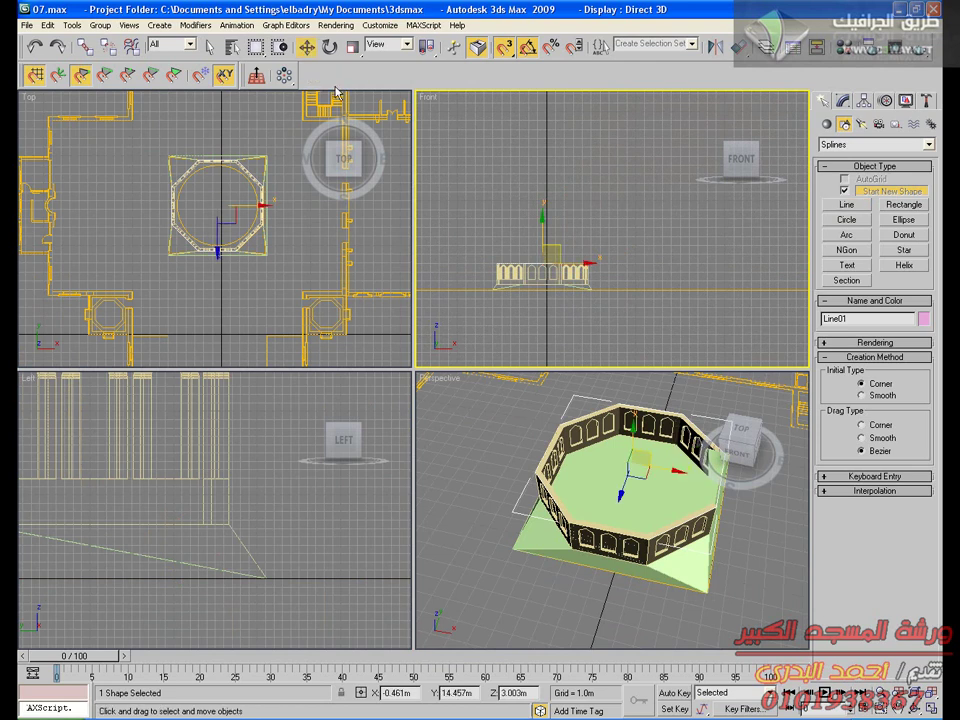
Examine the outline's position around the window ring in the front, top and perspective views, and open its modifier settings
{"action": "scroll", "coordinate": [570, 240], "scroll_direction": "up", "scroll_amount": 3}
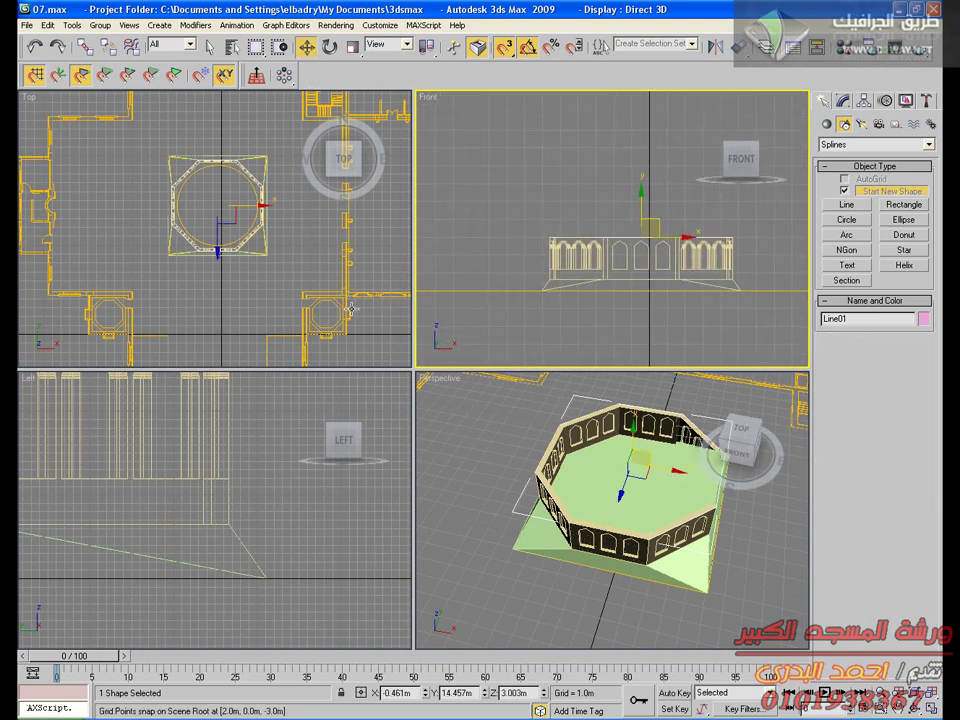
{"action": "scroll", "coordinate": [216, 190], "scroll_direction": "up", "scroll_amount": 5}
{"action": "middle_click_drag", "start_coordinate": [576, 505], "coordinate": [561, 456]}
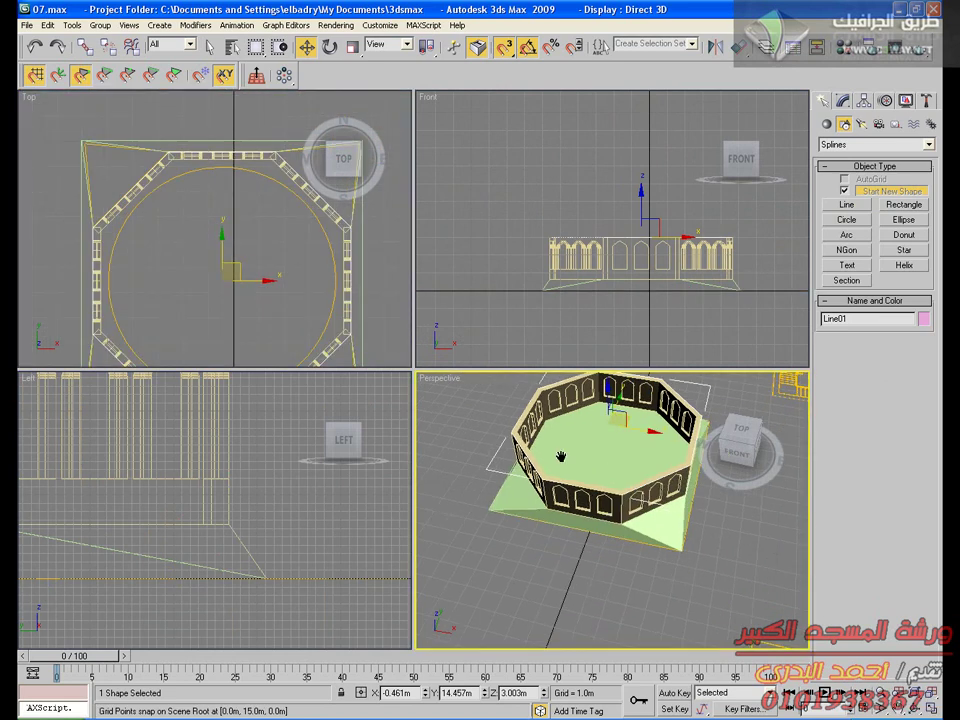
{"action": "scroll", "coordinate": [561, 456], "scroll_direction": "up", "scroll_amount": 5}
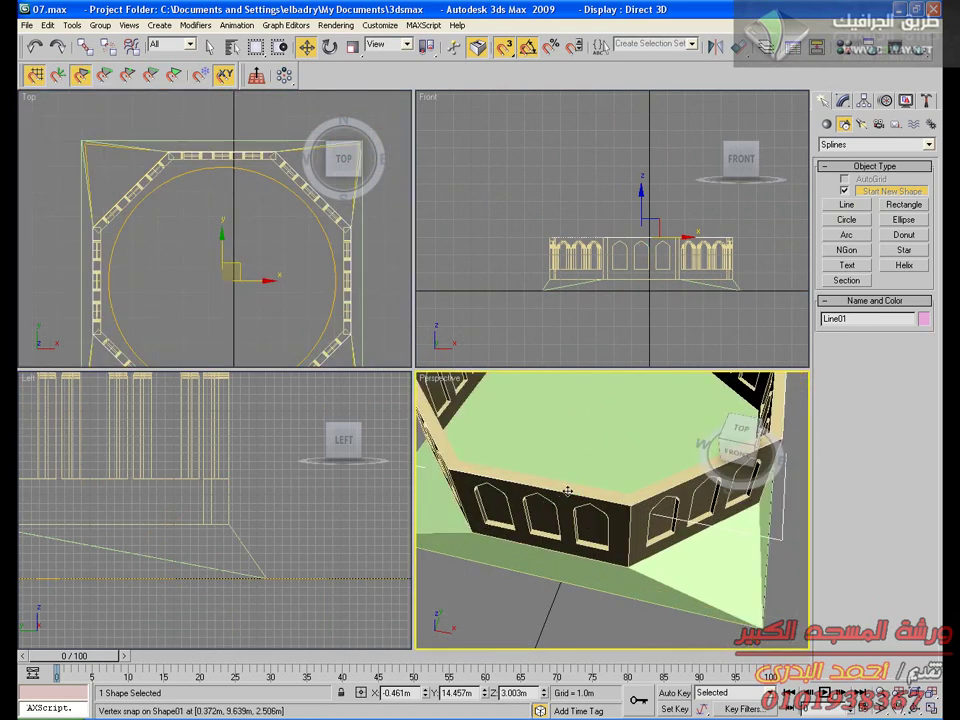
{"action": "middle_click_drag", "start_coordinate": [559, 489], "coordinate": [576, 540]}
{"action": "scroll", "coordinate": [576, 540], "scroll_direction": "down", "scroll_amount": 3}
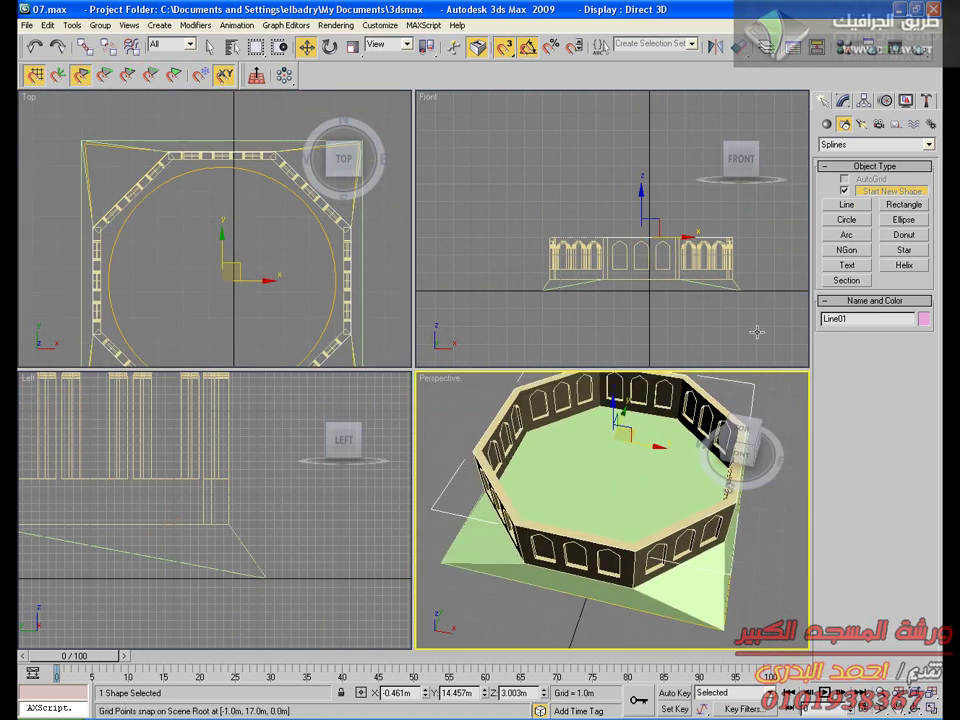
{"action": "left_click", "coordinate": [843, 100]}
{"action": "middle_click_drag", "start_coordinate": [577, 445], "coordinate": [580, 478], "text": "alt"}
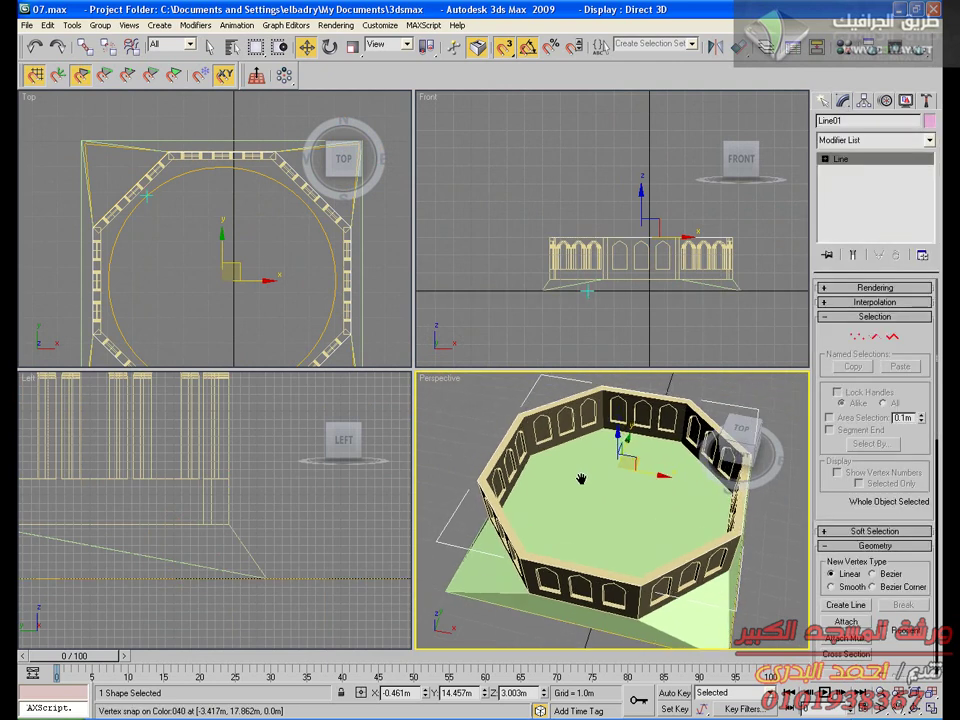
Make one independent copy of the octagonal outline 2 m straight above the window ring
{"action": "right_click", "coordinate": [653, 209]}
{"action": "left_click_drag", "start_coordinate": [643, 200], "coordinate": [638, 166]}
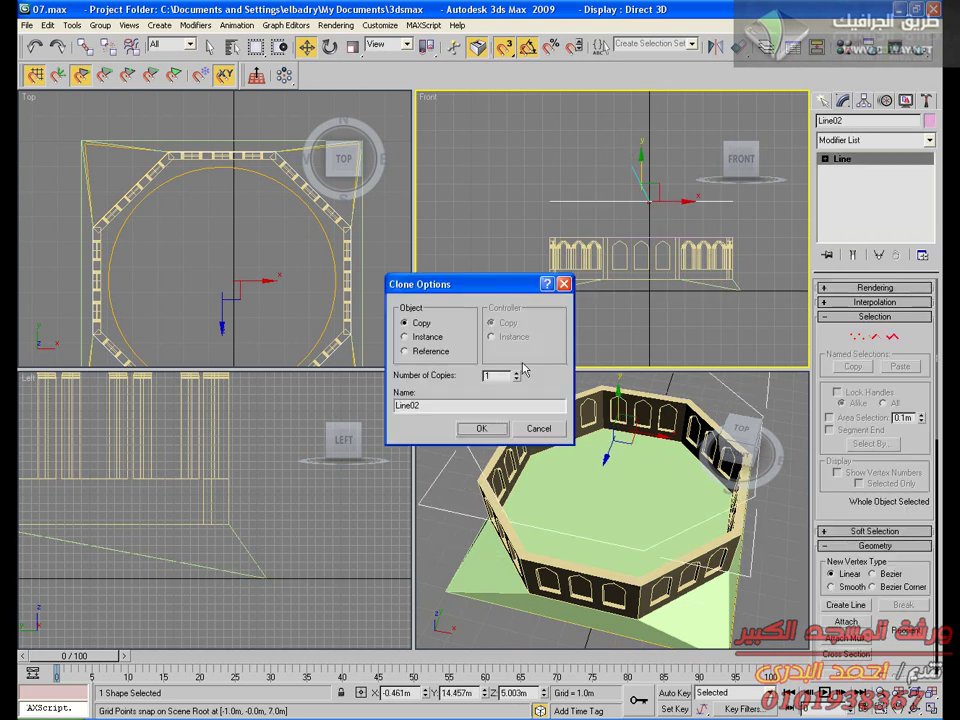
{"action": "left_click", "coordinate": [486, 428]}
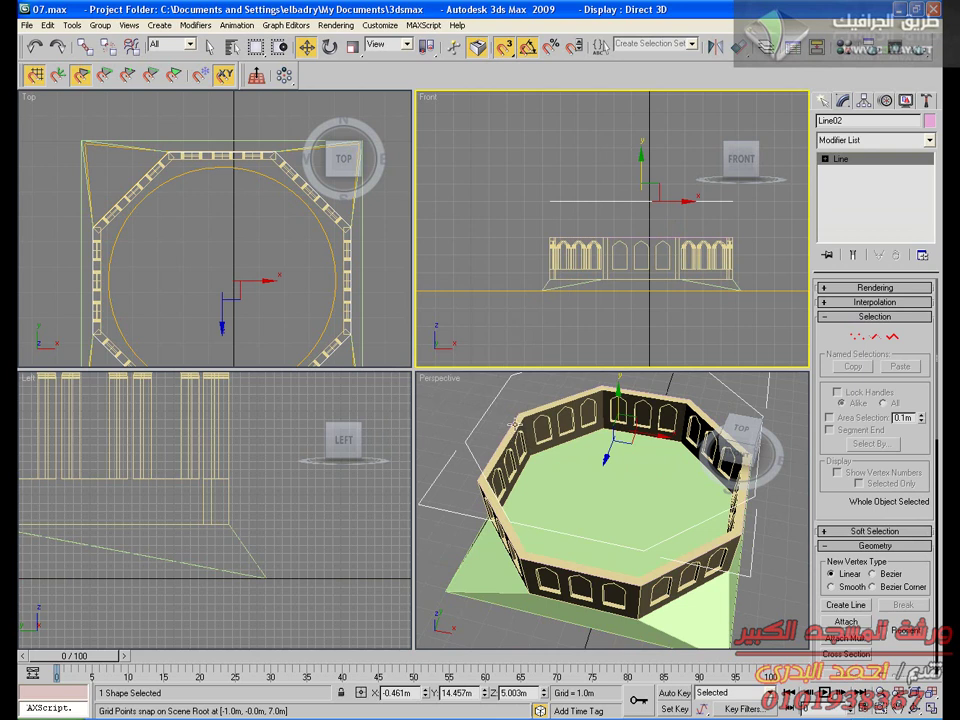
Offset the lower octagonal outline's spline inward to the ring wall's inner edge, and delete the original outer spline
{"action": "left_click", "coordinate": [514, 424]}
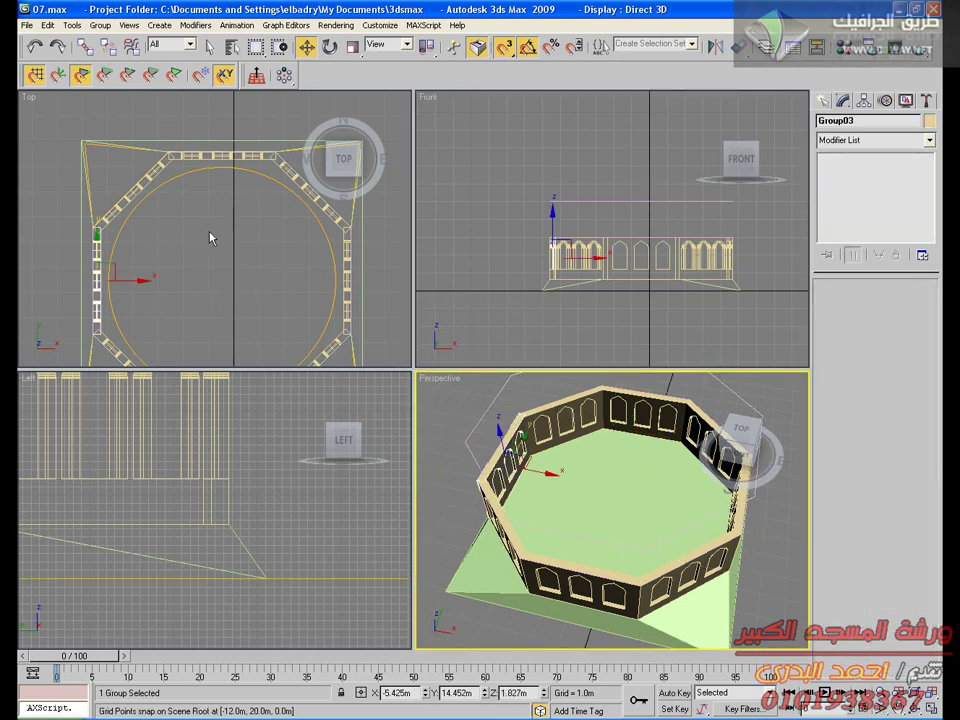
{"action": "left_click", "coordinate": [601, 232]}
{"action": "scroll", "coordinate": [610, 232], "scroll_direction": "up", "scroll_amount": 5}
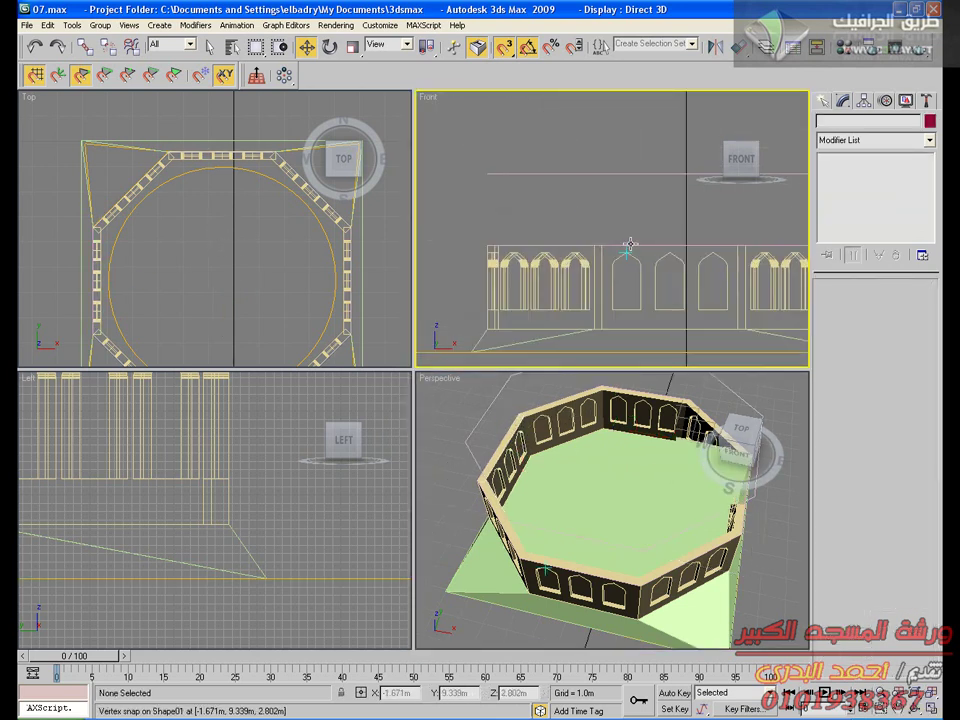
{"action": "left_click", "coordinate": [630, 245]}
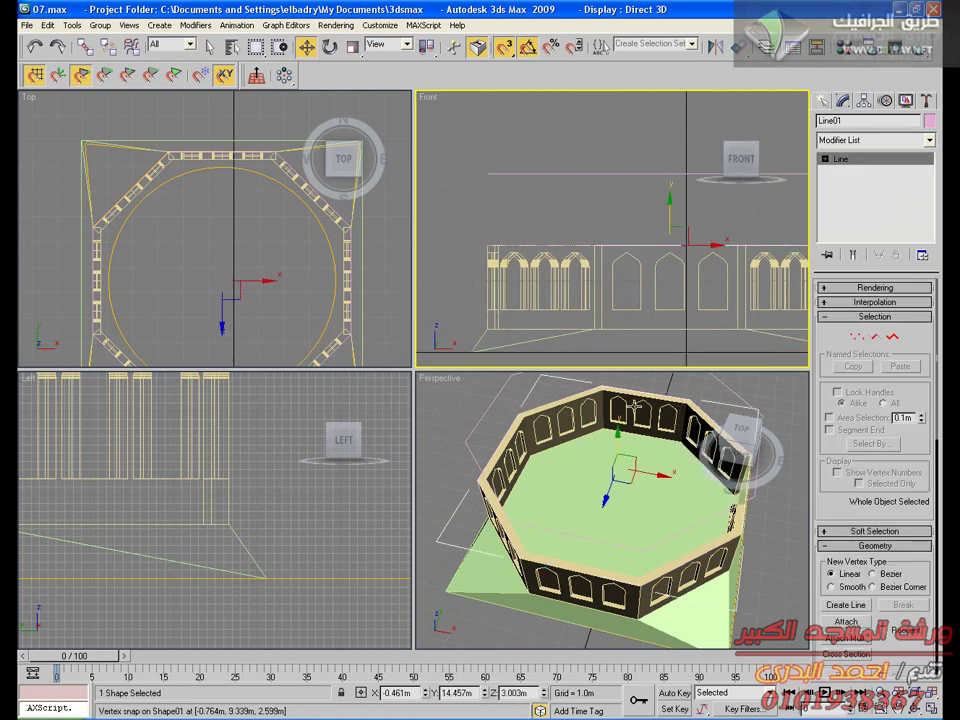
{"action": "left_click", "coordinate": [893, 336]}
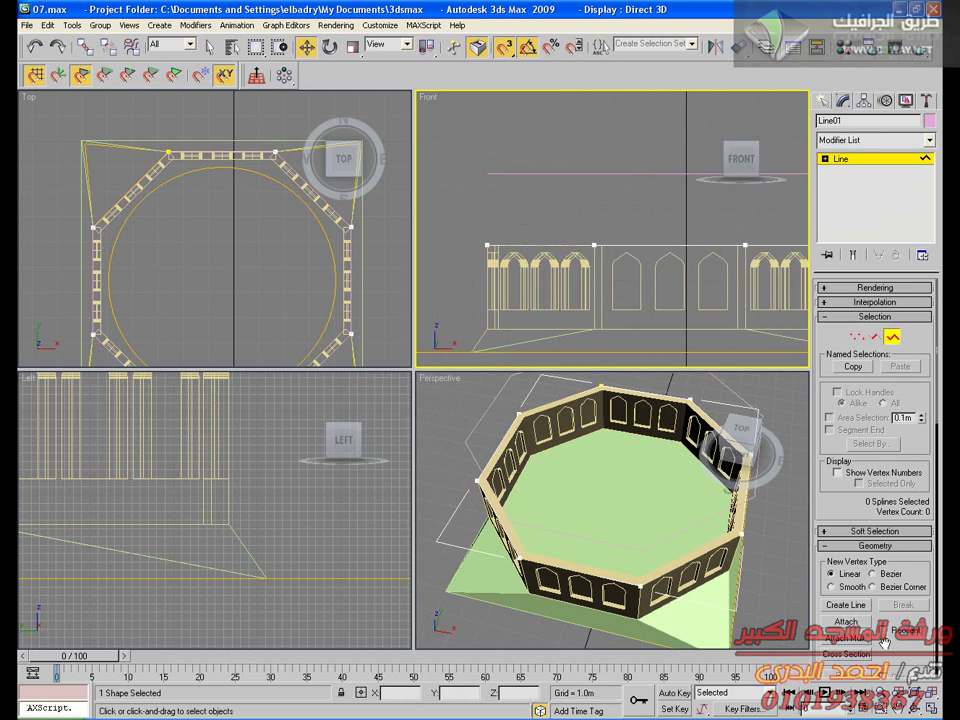
{"action": "left_click_drag", "start_coordinate": [884, 642], "coordinate": [893, 351]}
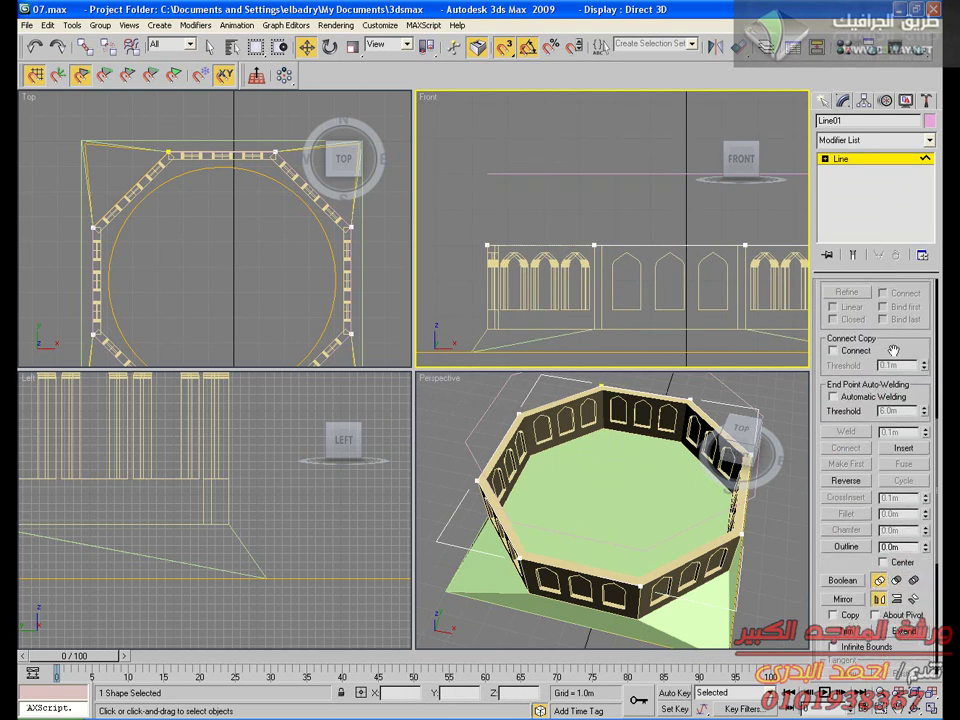
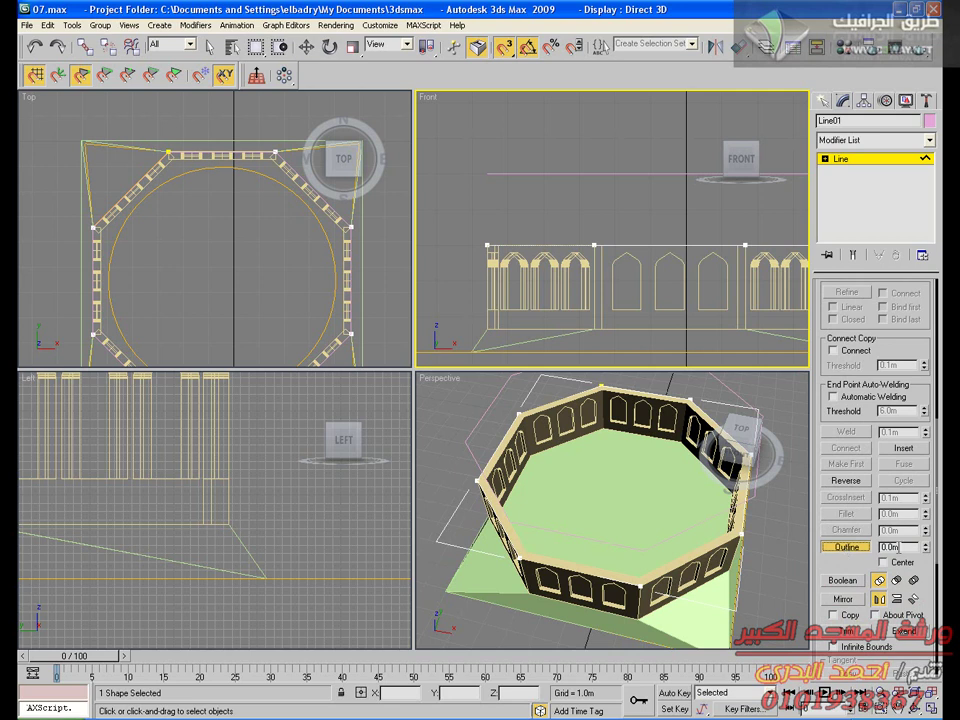
{"action": "key", "text": "Return"}
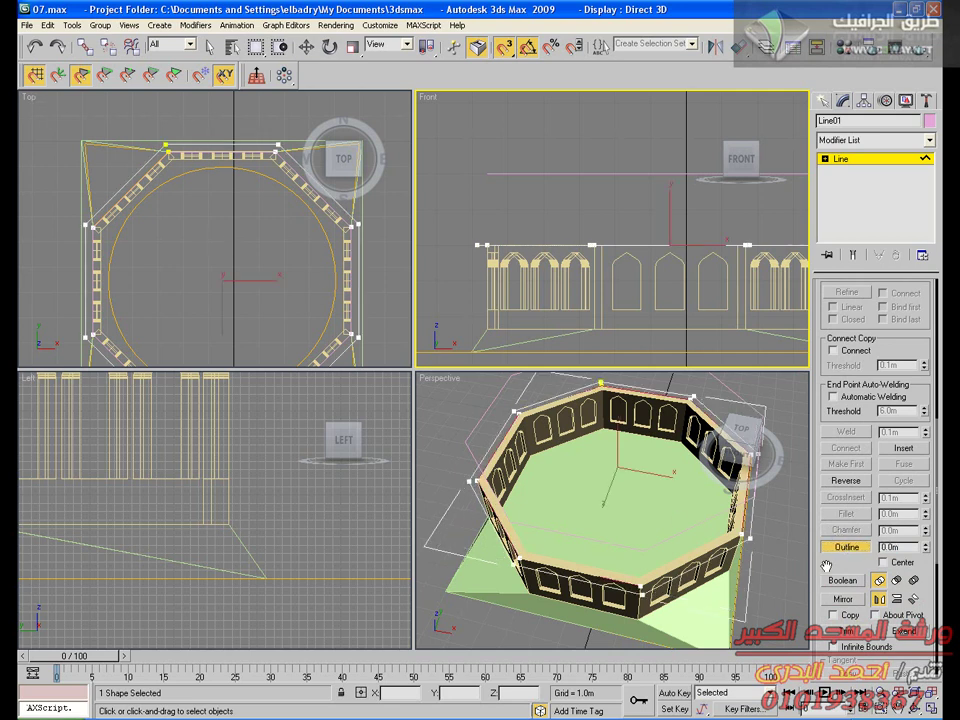
{"action": "left_click", "coordinate": [38, 49]}
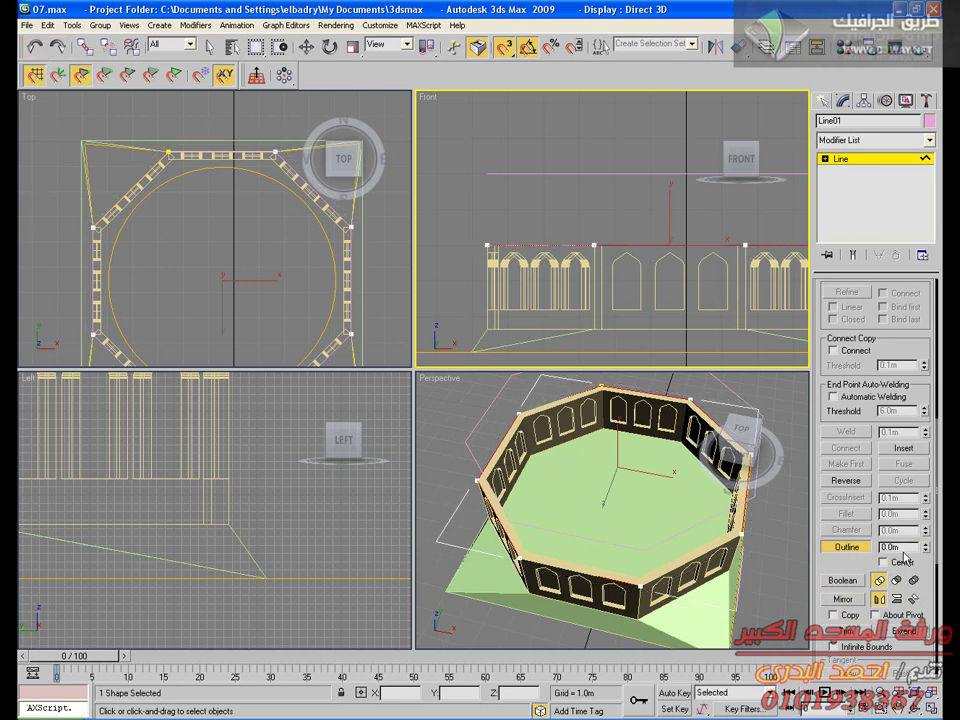
{"action": "key", "text": "Return"}
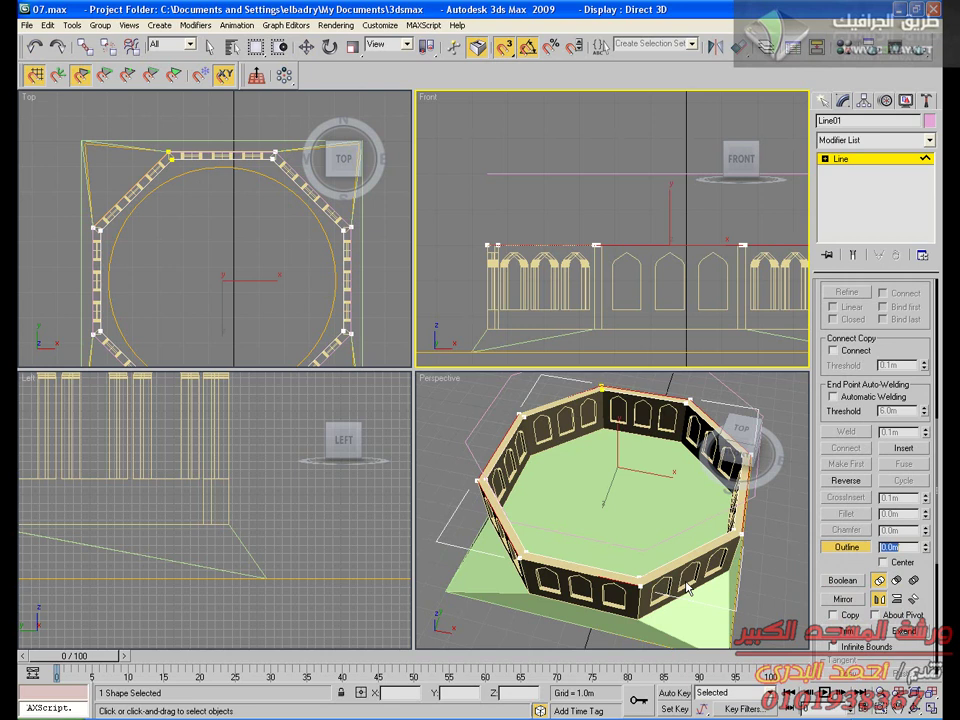
{"action": "key", "text": "w"}
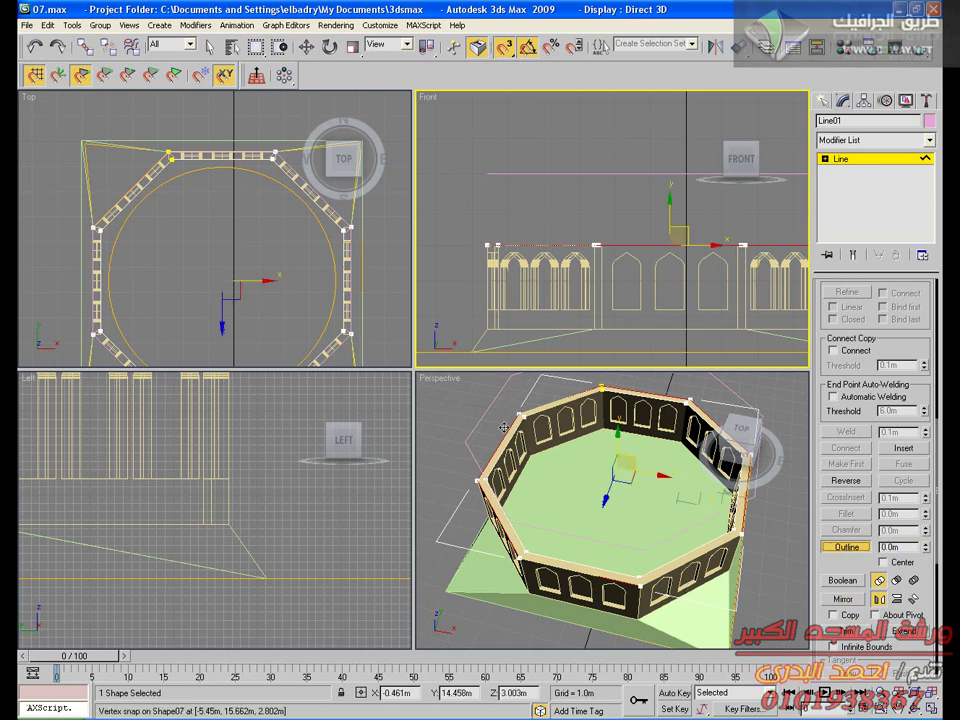
{"action": "key", "text": "Delete"}
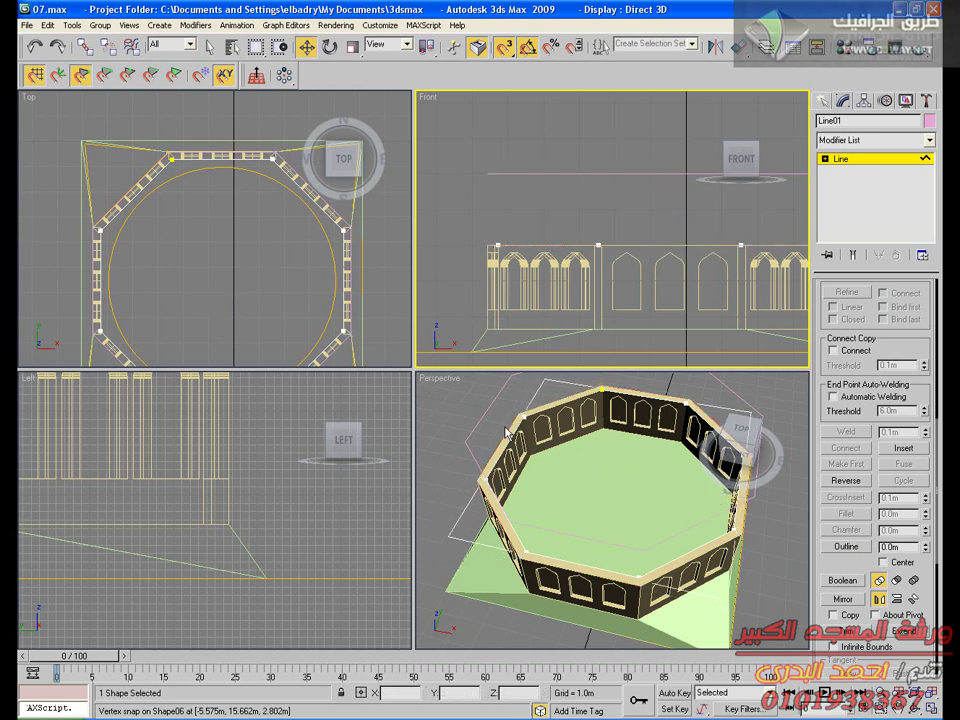
Add an Extrude modifier to the inner octagonal outline with an amount of 4.05 m
{"action": "middle_click_drag", "start_coordinate": [536, 489], "coordinate": [510, 489]}
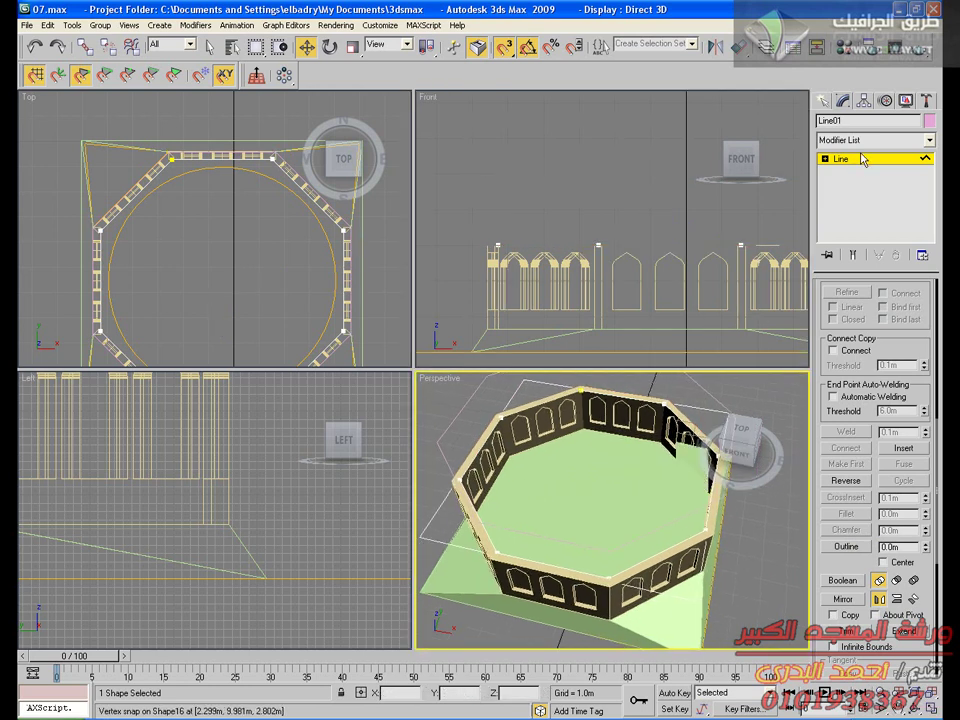
{"action": "left_click", "coordinate": [840, 158]}
{"action": "left_click", "coordinate": [875, 140]}
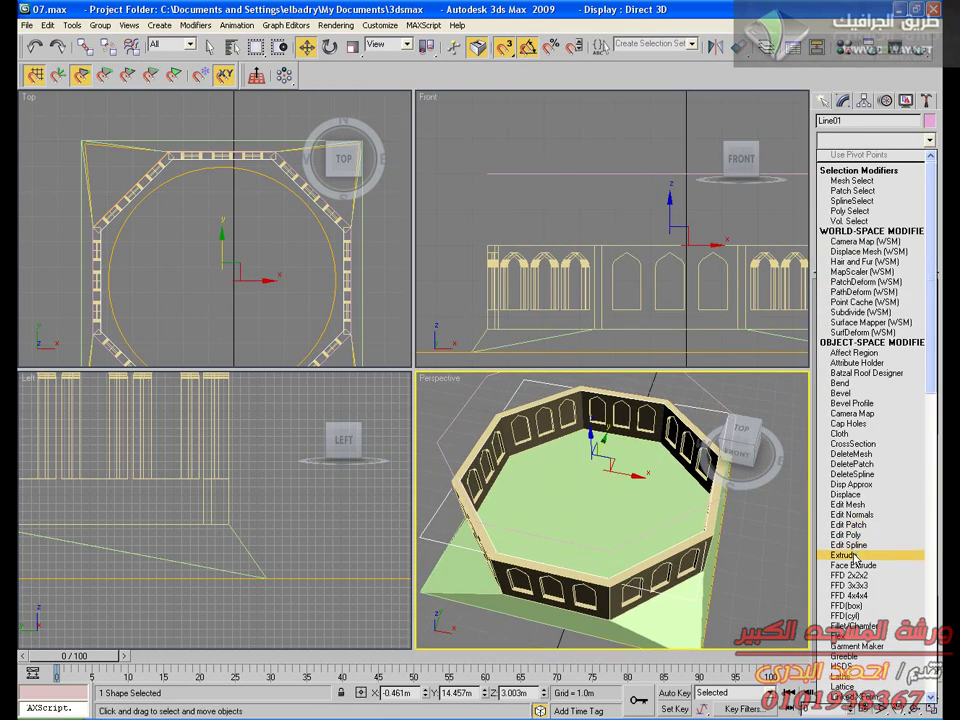
{"action": "left_click", "coordinate": [843, 555]}
{"action": "left_click_drag", "start_coordinate": [917, 313], "coordinate": [916, 297]}
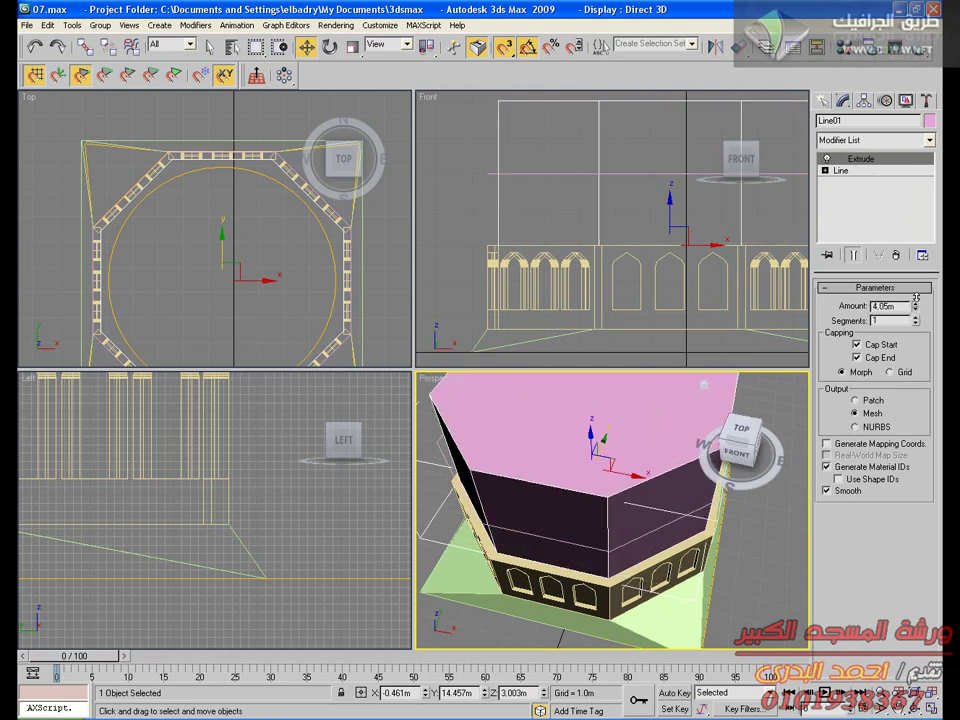
Move the extruded octagon straight down about 3.36 m with snapping off, so that it passes completely through the base
{"action": "scroll", "coordinate": [557, 252], "scroll_direction": "down", "scroll_amount": 5}
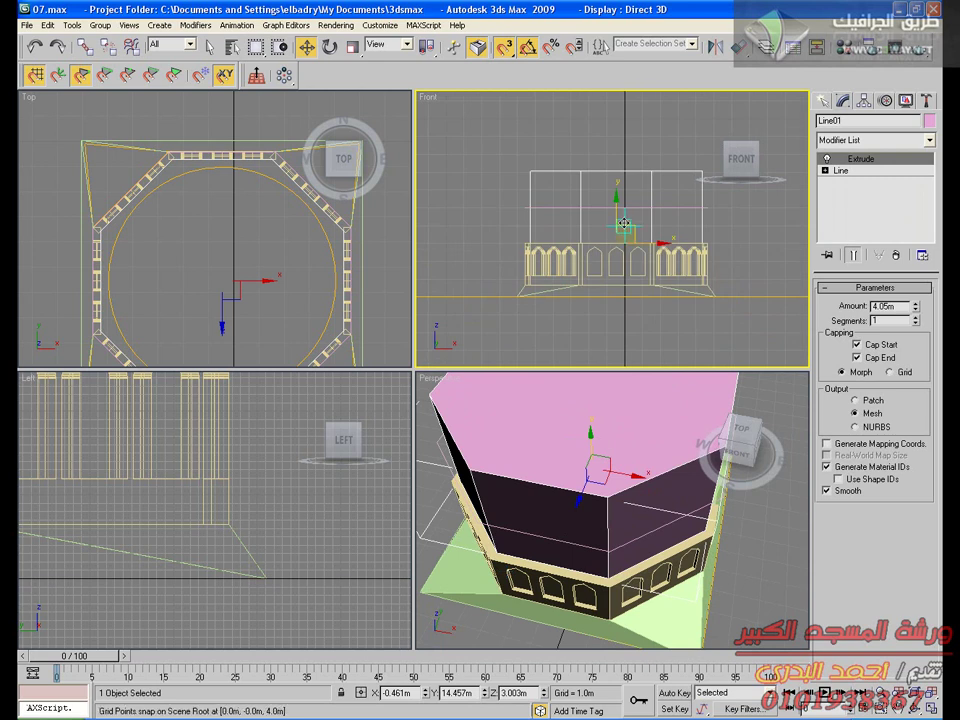
{"action": "left_click_drag", "start_coordinate": [614, 212], "coordinate": [611, 271]}
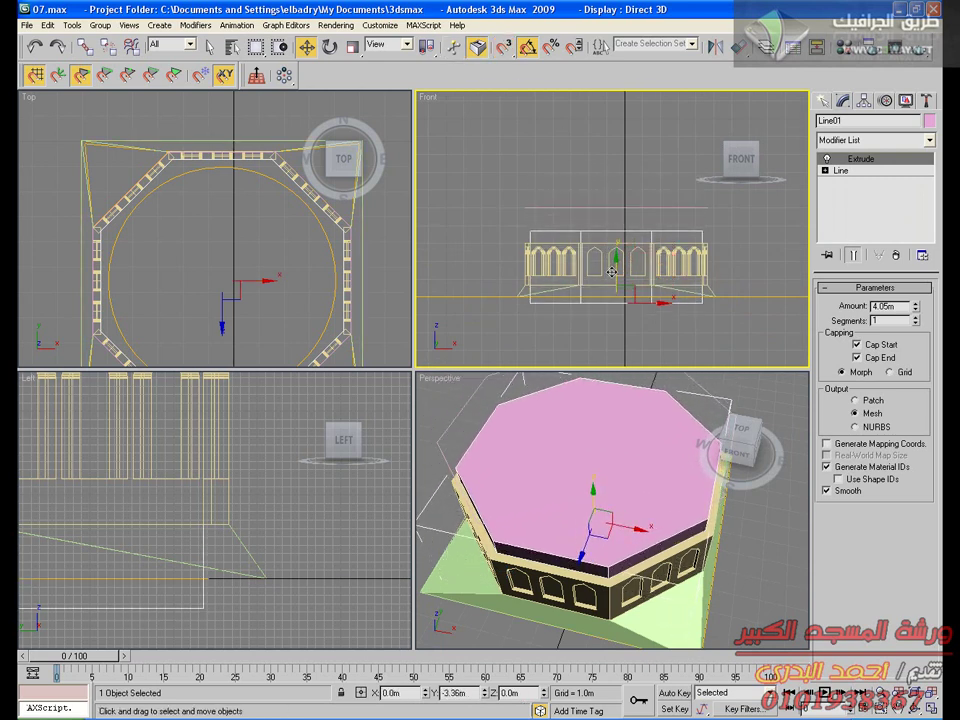
{"action": "middle_click_drag", "start_coordinate": [578, 540], "coordinate": [571, 473], "text": "alt"}
Subtract the extruded octagon from the green chamfered base with ProBoolean, and deselect the base
{"action": "left_click", "coordinate": [750, 596]}
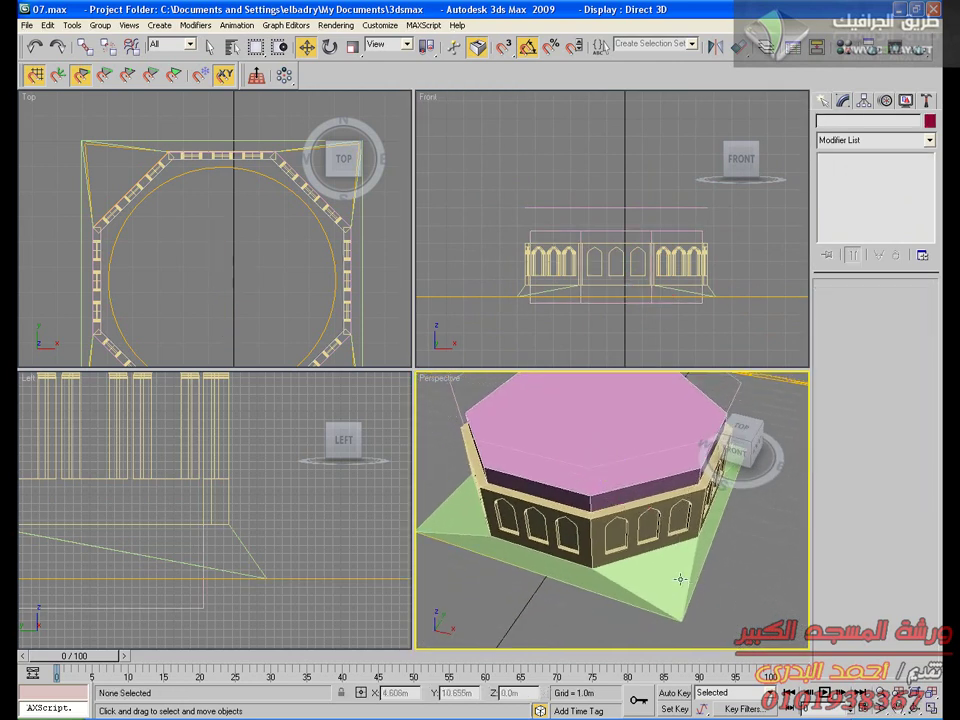
{"action": "left_click", "coordinate": [676, 578]}
{"action": "middle_click_drag", "start_coordinate": [719, 522], "coordinate": [711, 569]}
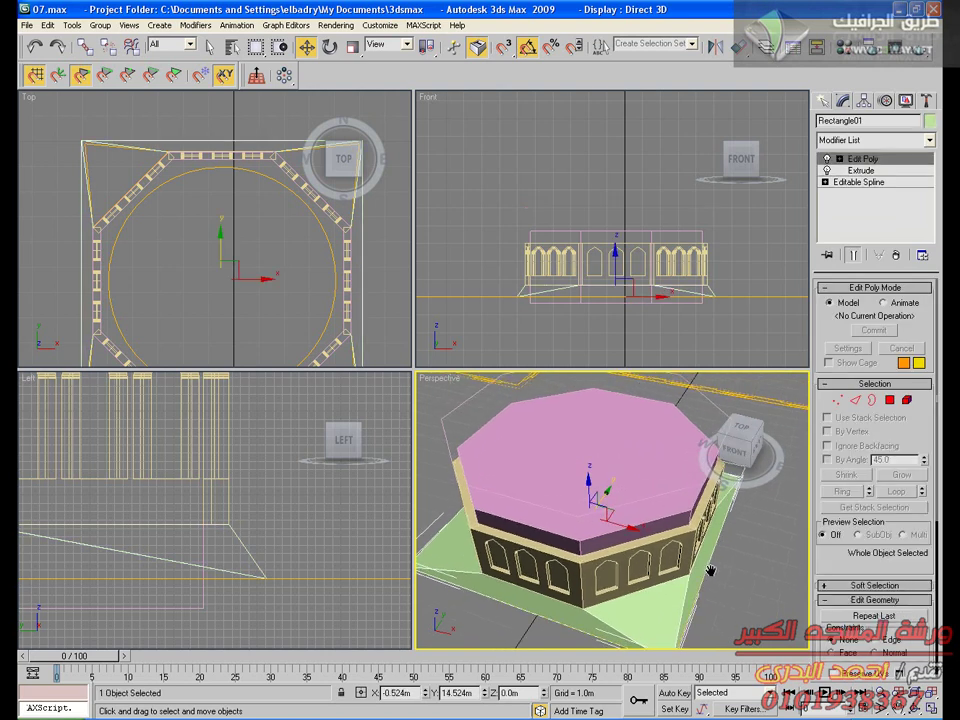
{"action": "left_click", "coordinate": [823, 101]}
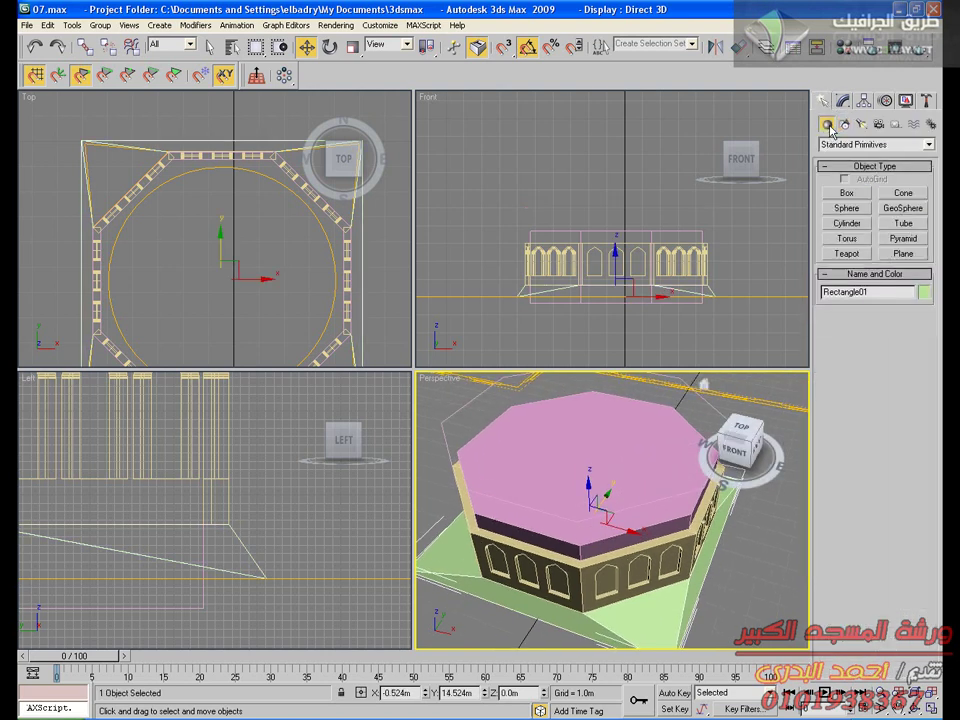
{"action": "left_click", "coordinate": [849, 146]}
{"action": "left_click", "coordinate": [862, 179]}
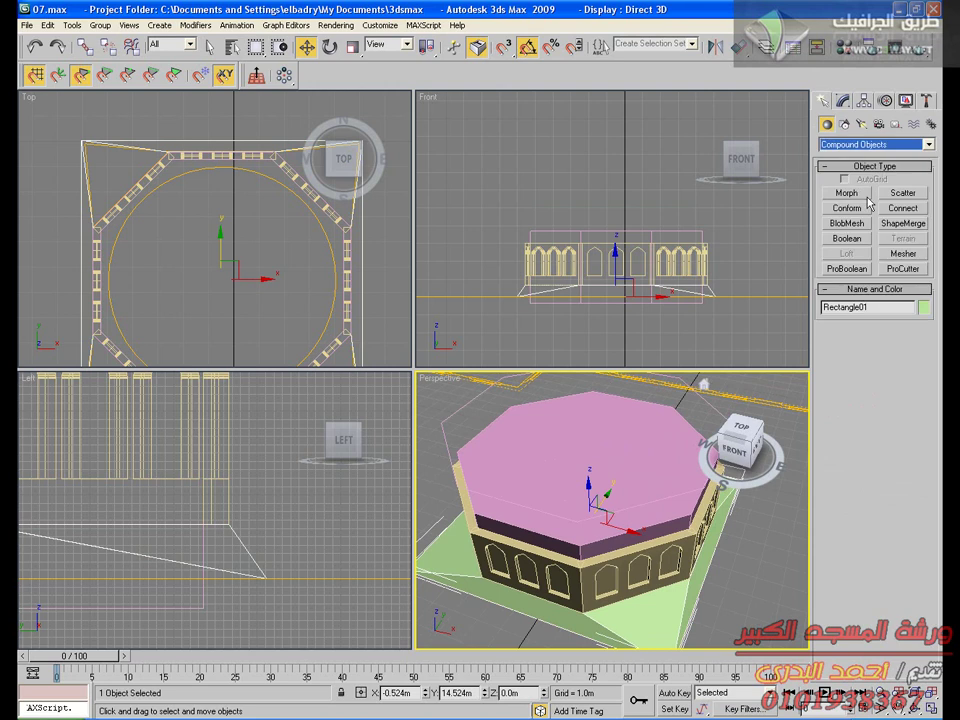
{"action": "left_click", "coordinate": [840, 271]}
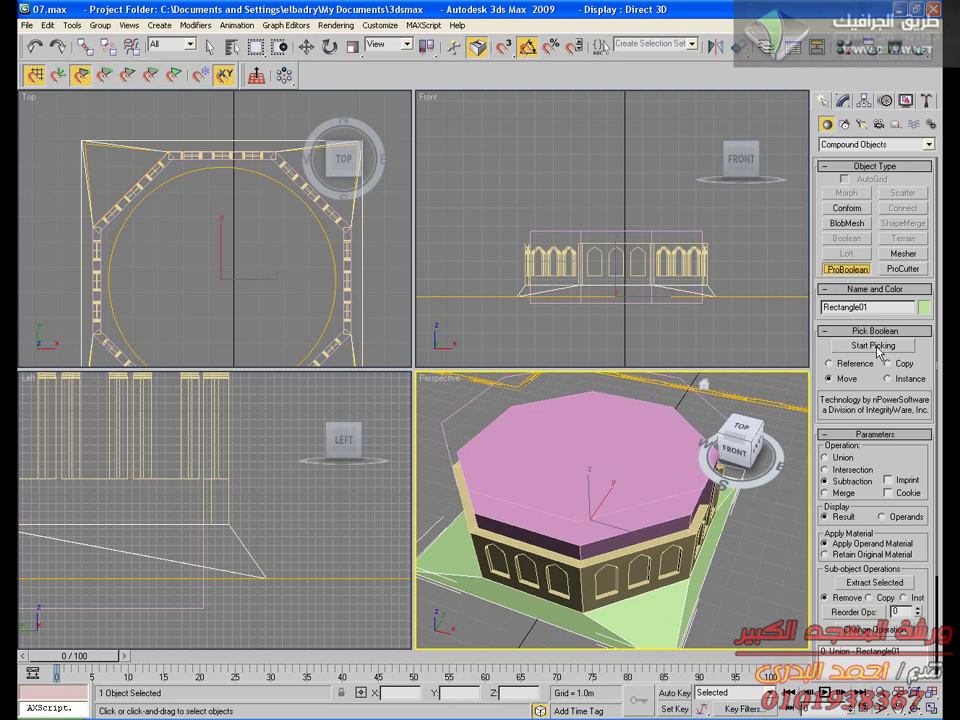
{"action": "left_click", "coordinate": [875, 346]}
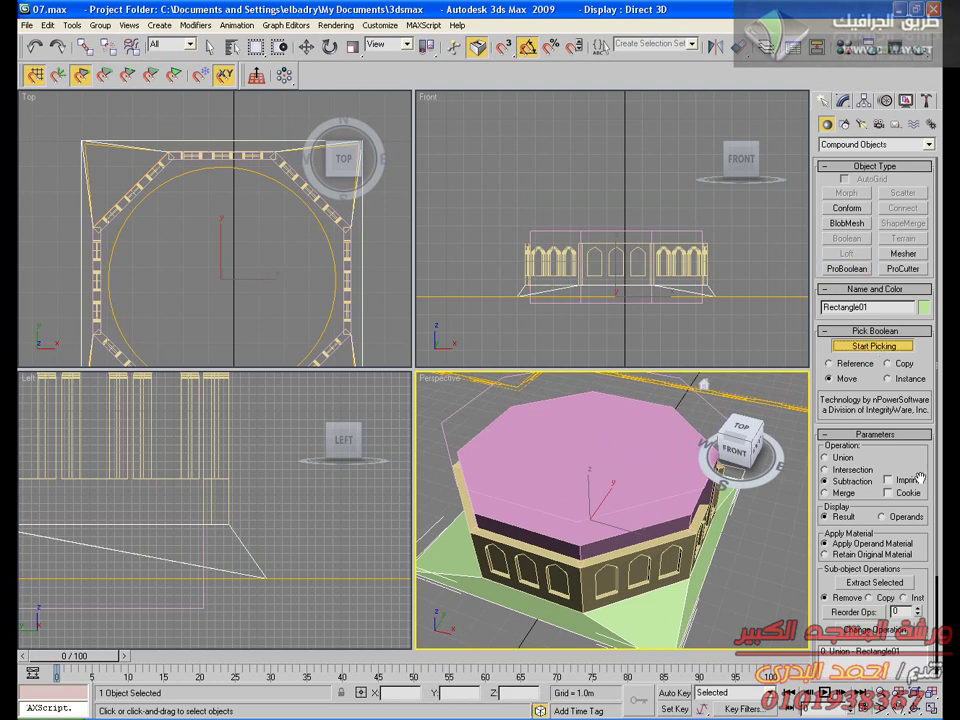
{"action": "left_click", "coordinate": [634, 449]}
{"action": "left_click", "coordinate": [868, 347]}
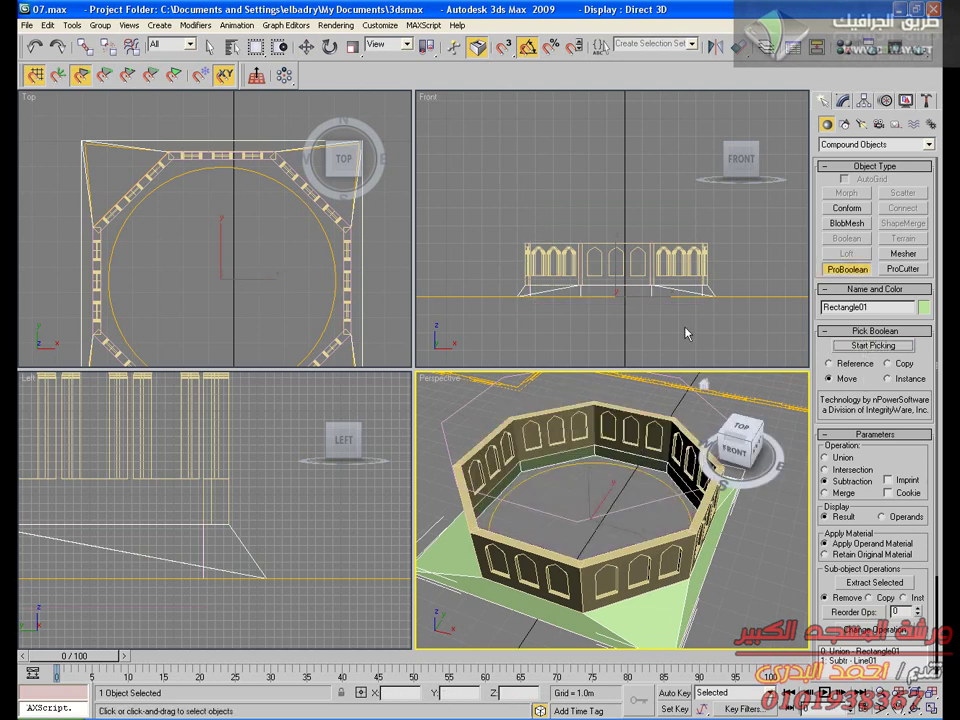
{"action": "left_click", "coordinate": [842, 101]}
{"action": "left_click", "coordinate": [778, 544]}
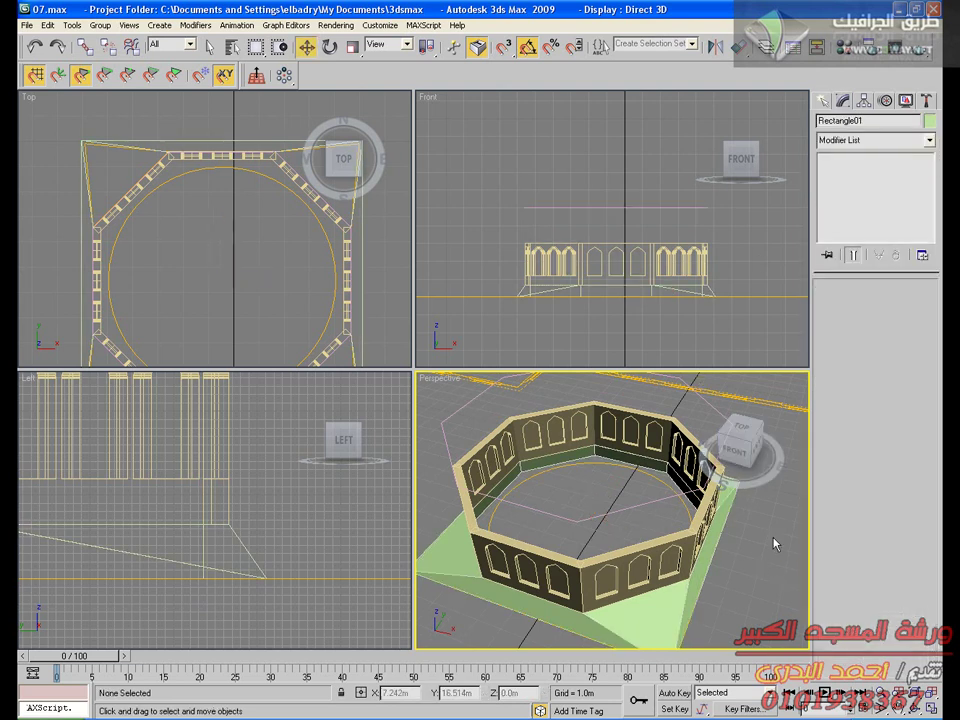
Maximize the perspective view and change the chamfered base's object color to the tan palette swatch that matches the window ring
{"action": "left_click_drag", "start_coordinate": [740, 452], "coordinate": [746, 362]}
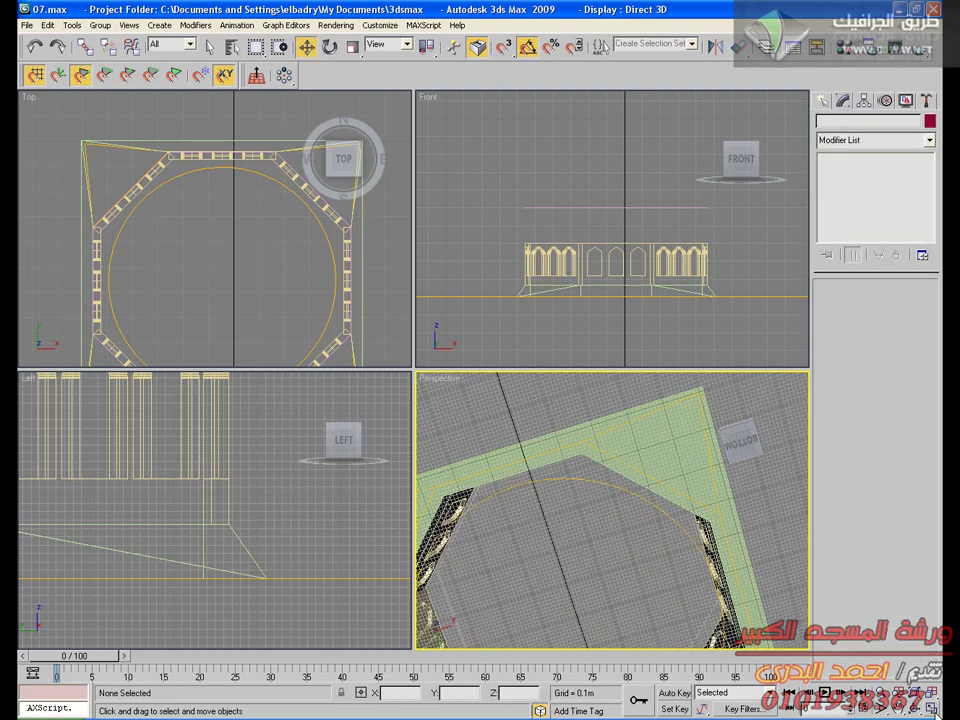
{"action": "left_click", "coordinate": [931, 708]}
{"action": "middle_click_drag", "start_coordinate": [582, 498], "coordinate": [596, 288]}
{"action": "scroll", "coordinate": [569, 356], "scroll_direction": "down", "scroll_amount": 5}
{"action": "middle_click_drag", "start_coordinate": [569, 356], "coordinate": [429, 394], "text": "alt"}
{"action": "scroll", "coordinate": [429, 394], "scroll_direction": "up", "scroll_amount": 5}
{"action": "middle_click_drag", "start_coordinate": [473, 364], "coordinate": [470, 182]}
{"action": "left_click", "coordinate": [618, 494]}
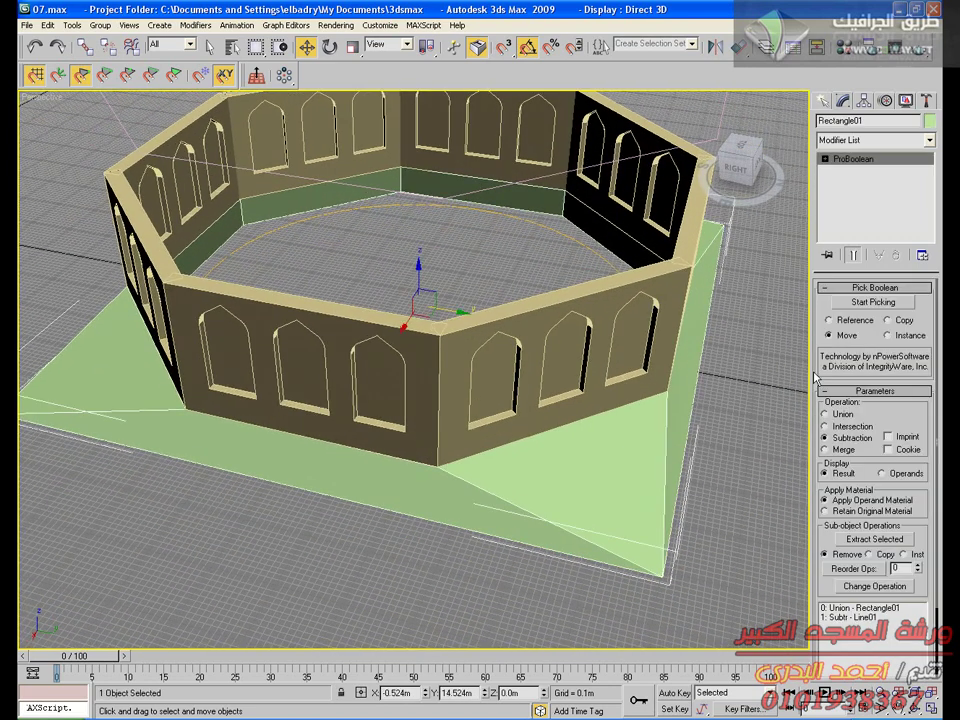
{"action": "left_click", "coordinate": [929, 124]}
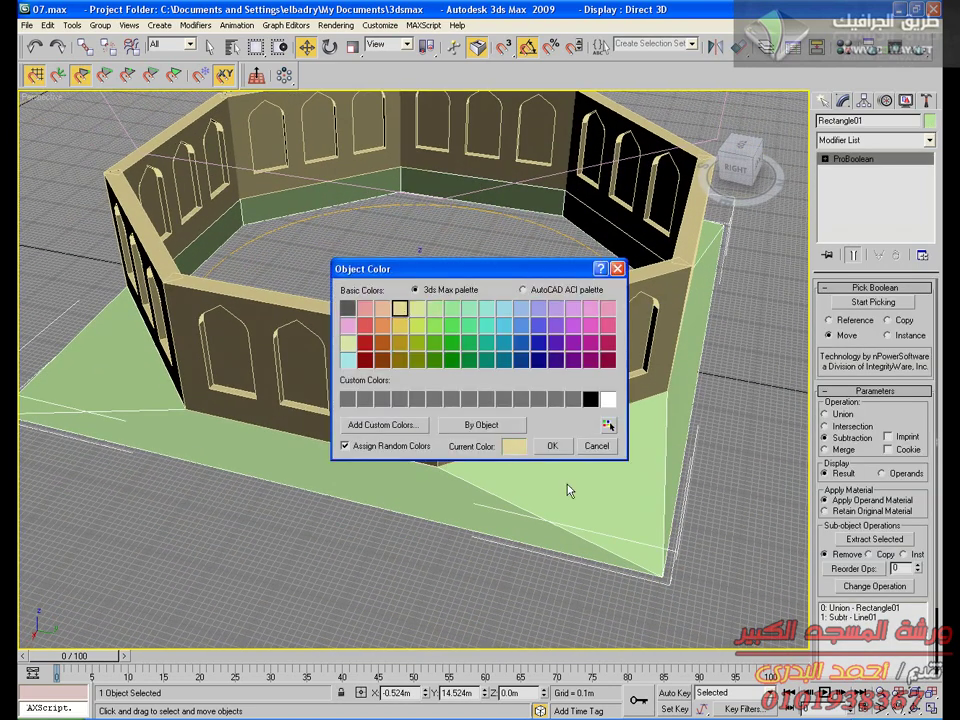
{"action": "left_click", "coordinate": [555, 449]}
Examine the octagonal opening from beneath the base and hide the perspective grid
{"action": "middle_click_drag", "start_coordinate": [440, 516], "coordinate": [474, 465], "text": "alt"}
{"action": "left_click", "coordinate": [461, 392]}
{"action": "scroll", "coordinate": [461, 392], "scroll_direction": "down", "scroll_amount": 6}
{"action": "middle_click_drag", "start_coordinate": [462, 420], "coordinate": [422, 372], "text": "alt"}
{"action": "scroll", "coordinate": [431, 397], "scroll_direction": "up", "scroll_amount": 3}
{"action": "scroll", "coordinate": [422, 376], "scroll_direction": "up", "scroll_amount": 3}
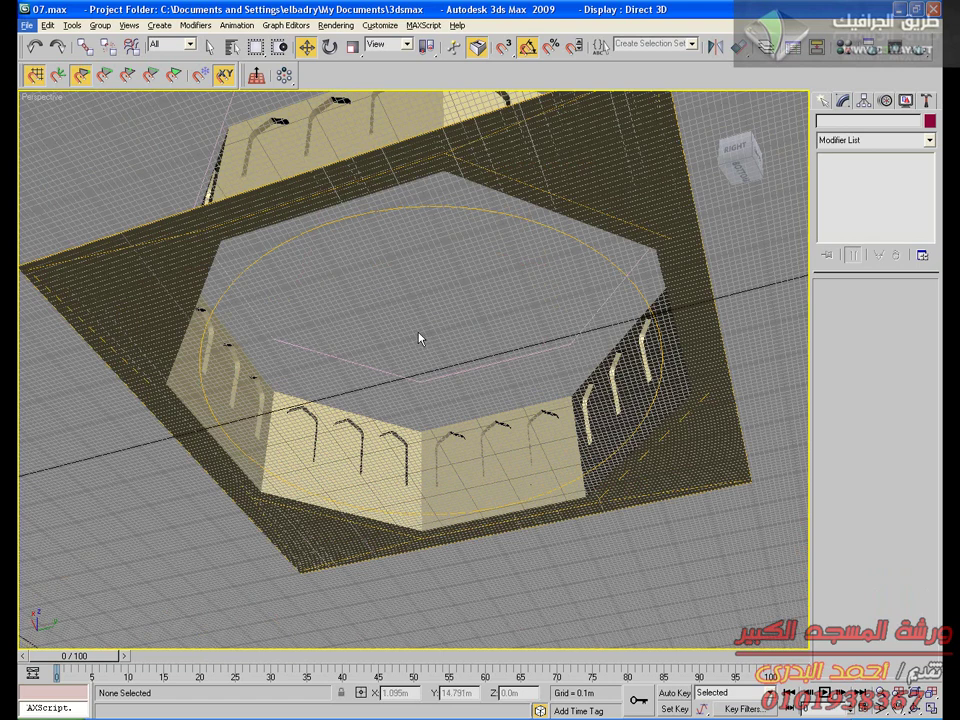
{"action": "key", "text": "g"}
{"action": "key", "text": "Down"}
{"action": "key", "text": "Down"}
{"action": "key", "text": "Escape"}
{"action": "double_click", "coordinate": [218, 9]}
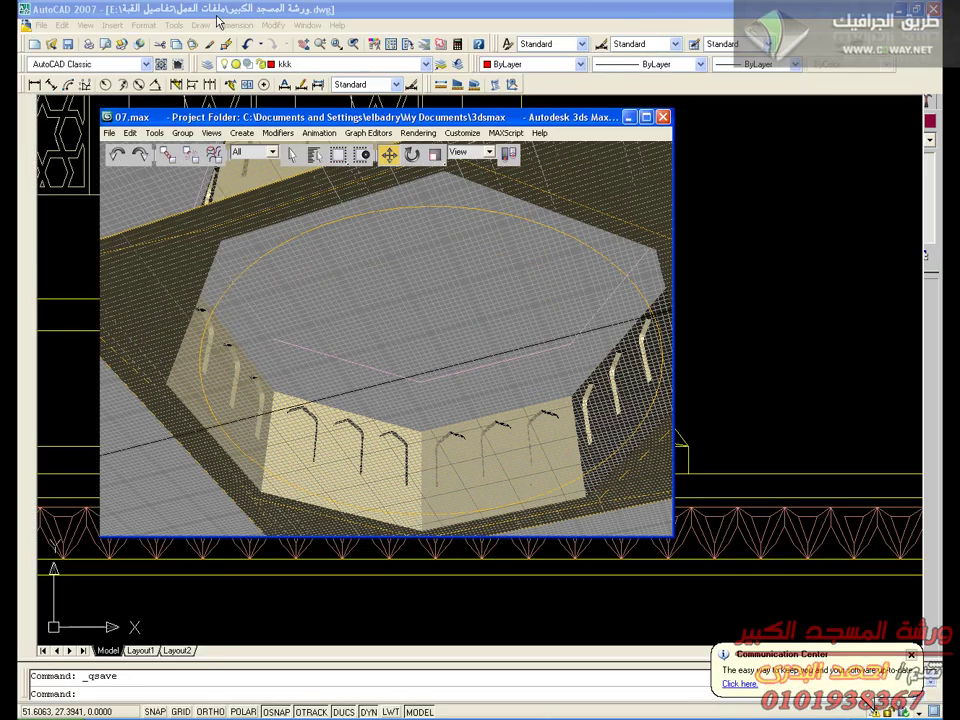
{"action": "double_click", "coordinate": [314, 117]}
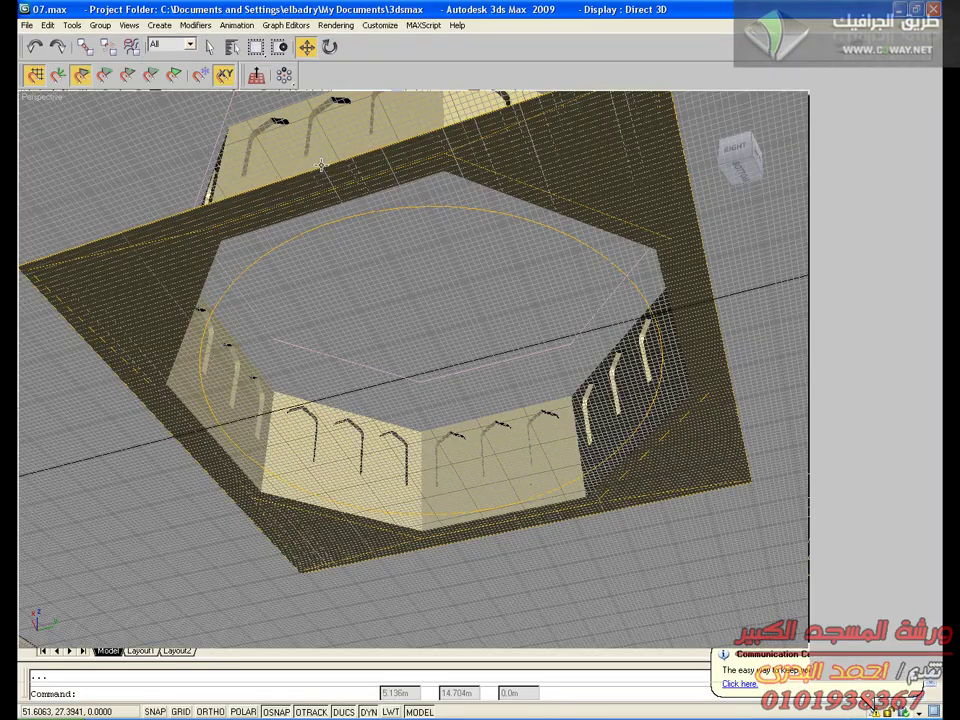
Examine the window ring and the cut base from beneath, from above and from the side, with the copied outline overhead
{"action": "middle_click_drag", "start_coordinate": [398, 349], "coordinate": [284, 354], "text": "alt"}
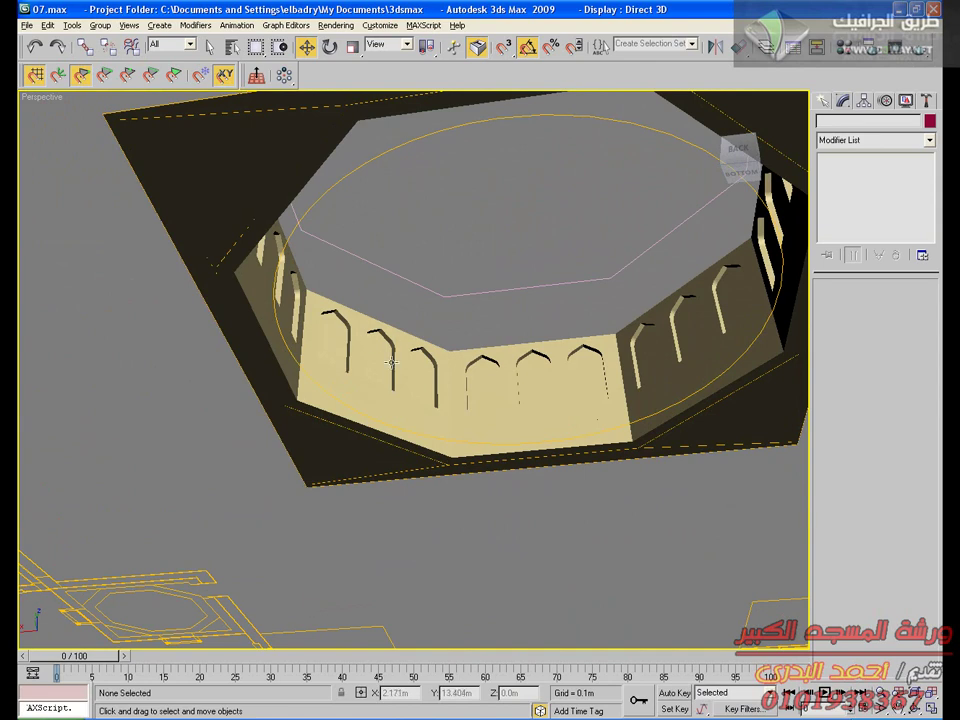
{"action": "middle_click_drag", "start_coordinate": [482, 387], "coordinate": [490, 349], "text": "alt"}
{"action": "scroll", "coordinate": [490, 349], "scroll_direction": "down", "scroll_amount": 8}
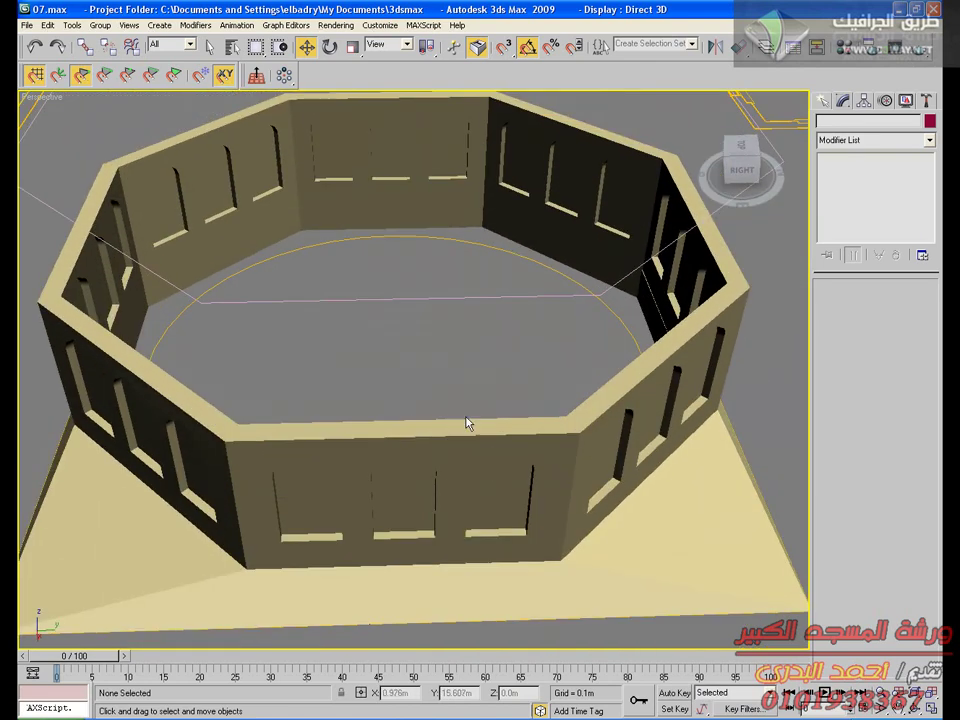
{"action": "middle_click_drag", "start_coordinate": [452, 386], "coordinate": [608, 268], "text": "alt"}
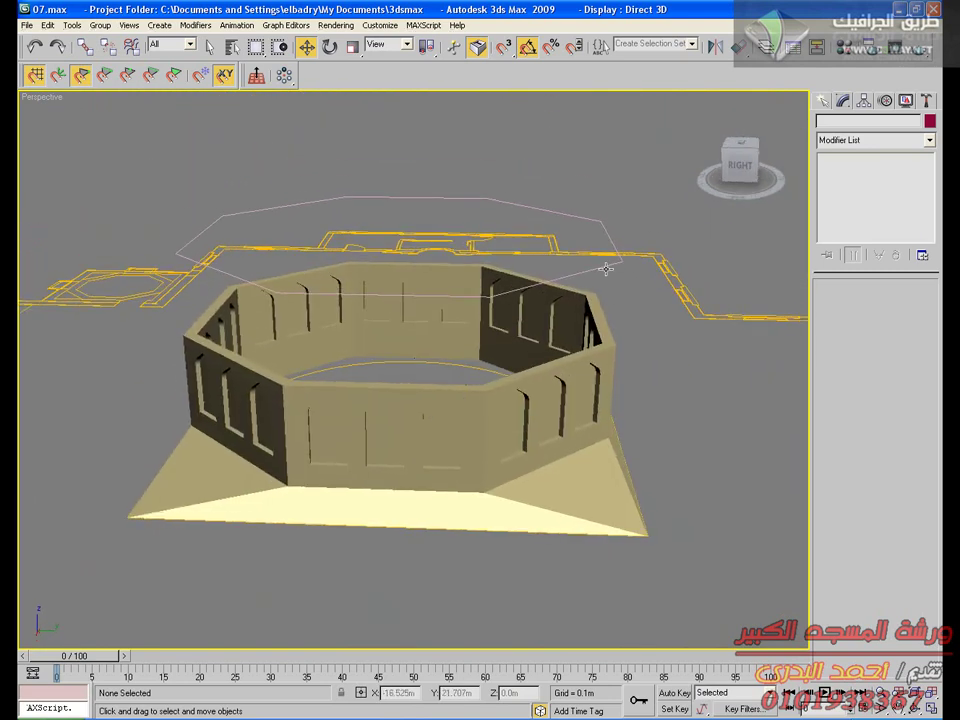
Snap the copied octagonal outline straight down onto the upper edge of the window ring in the front view
{"action": "left_click", "coordinate": [606, 268]}
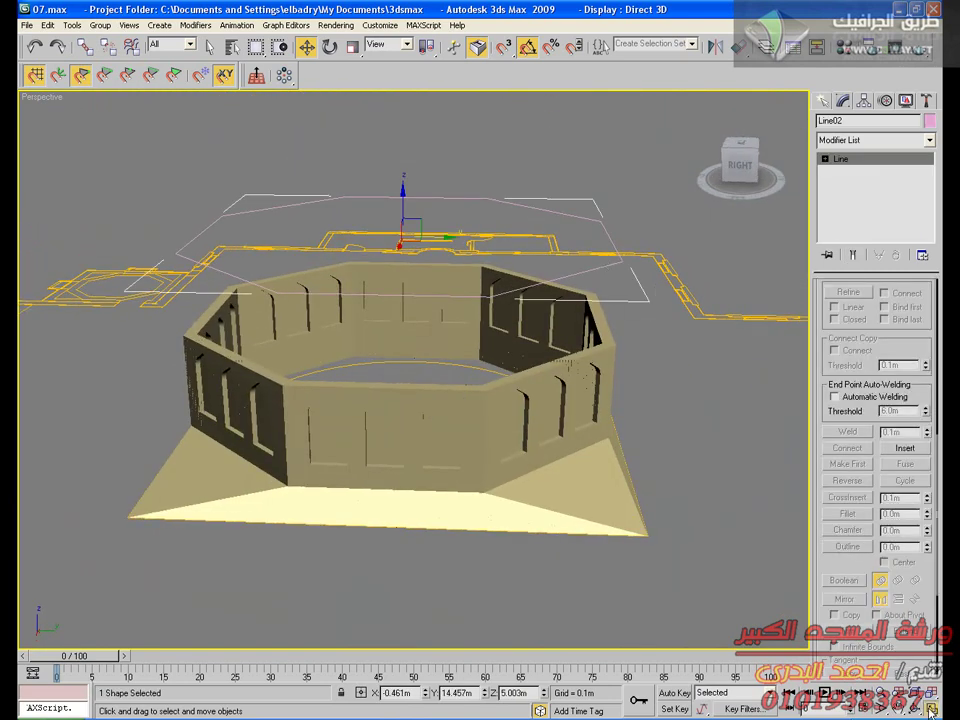
{"action": "left_click", "coordinate": [930, 709]}
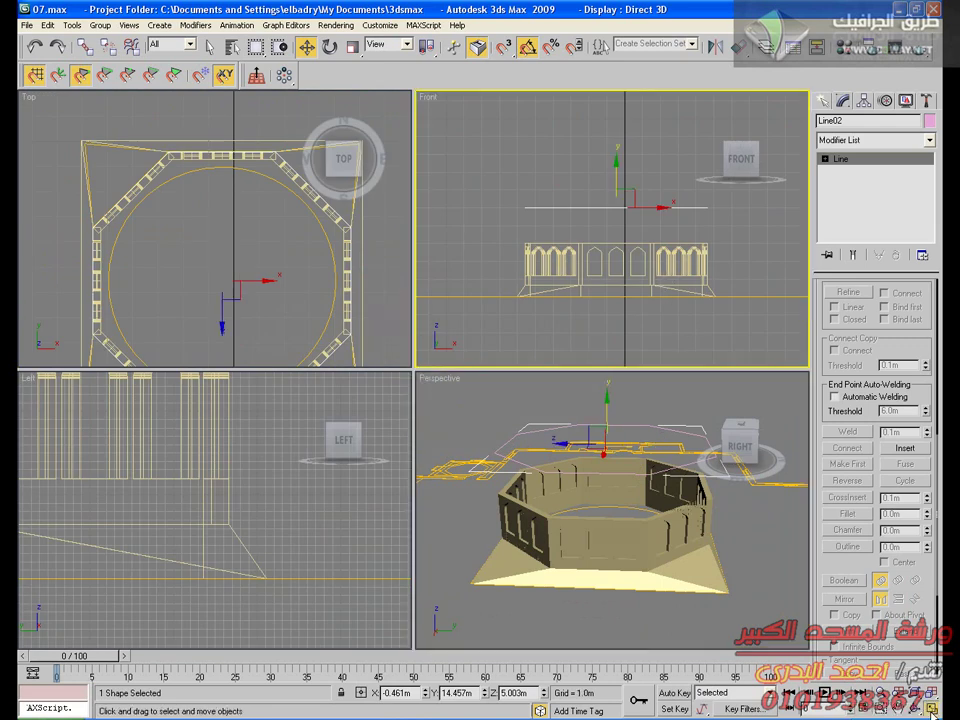
{"action": "left_click", "coordinate": [932, 710]}
{"action": "middle_click_drag", "start_coordinate": [645, 420], "coordinate": [538, 424]}
{"action": "scroll", "coordinate": [512, 403], "scroll_direction": "up", "scroll_amount": 4}
{"action": "middle_click_drag", "start_coordinate": [474, 368], "coordinate": [436, 331]}
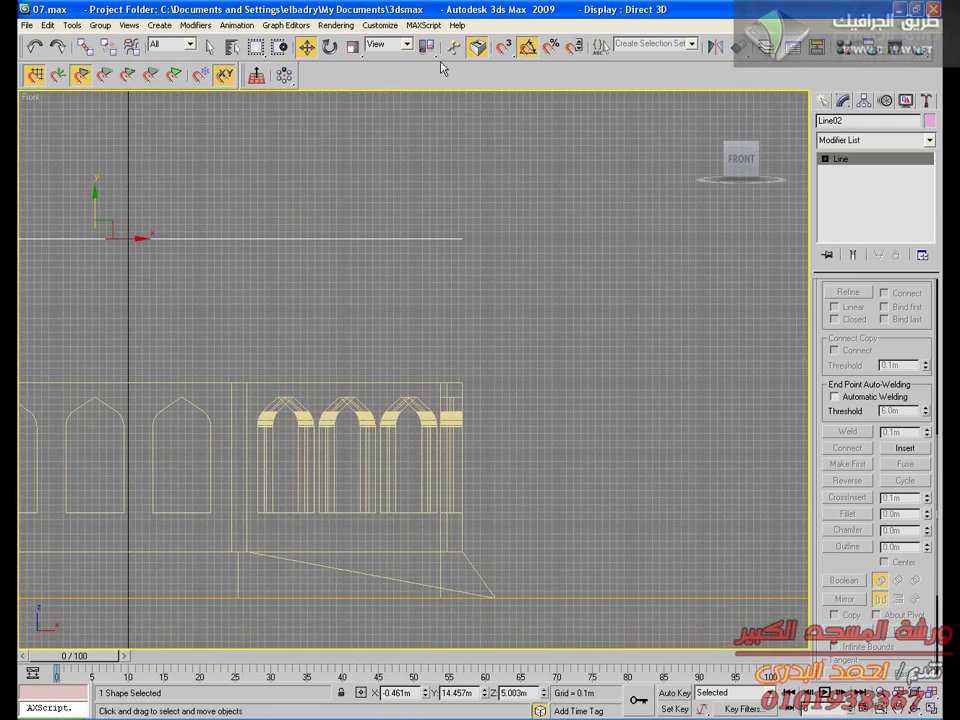
{"action": "left_click_drag", "start_coordinate": [462, 238], "coordinate": [462, 382]}
{"action": "middle_click_drag", "start_coordinate": [546, 390], "coordinate": [532, 417], "text": "alt"}
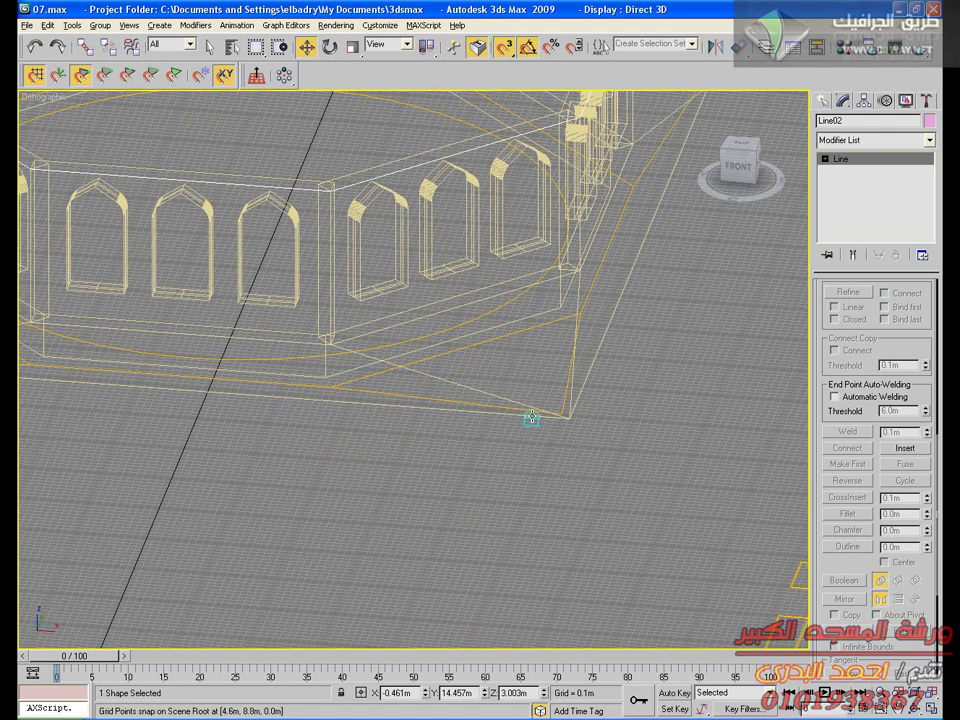
{"action": "key", "text": "f"}
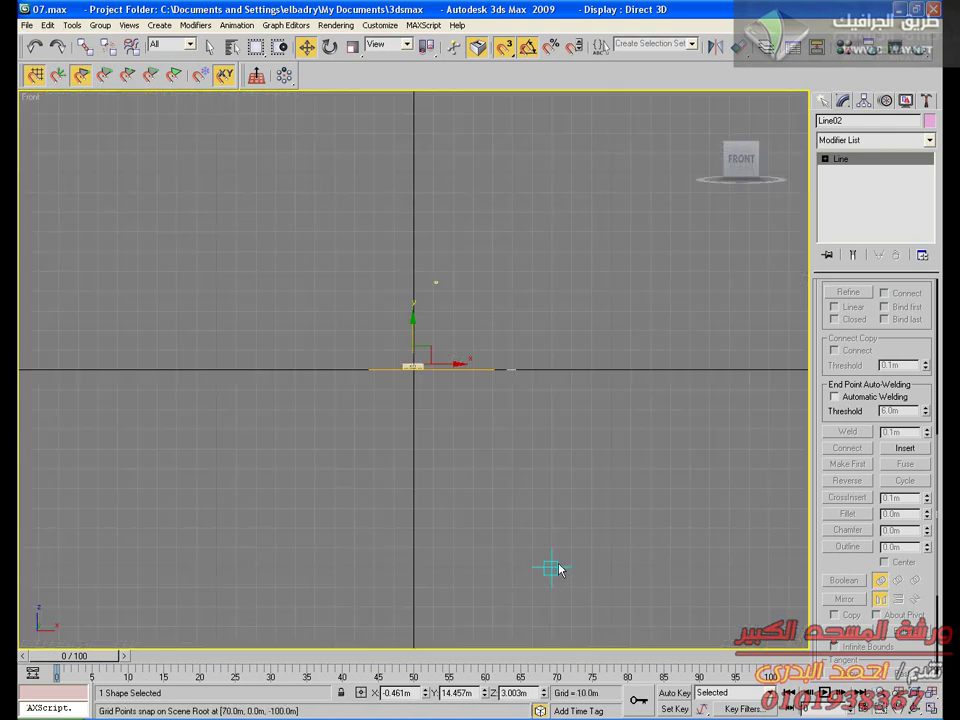
{"action": "key", "text": "alt+w"}
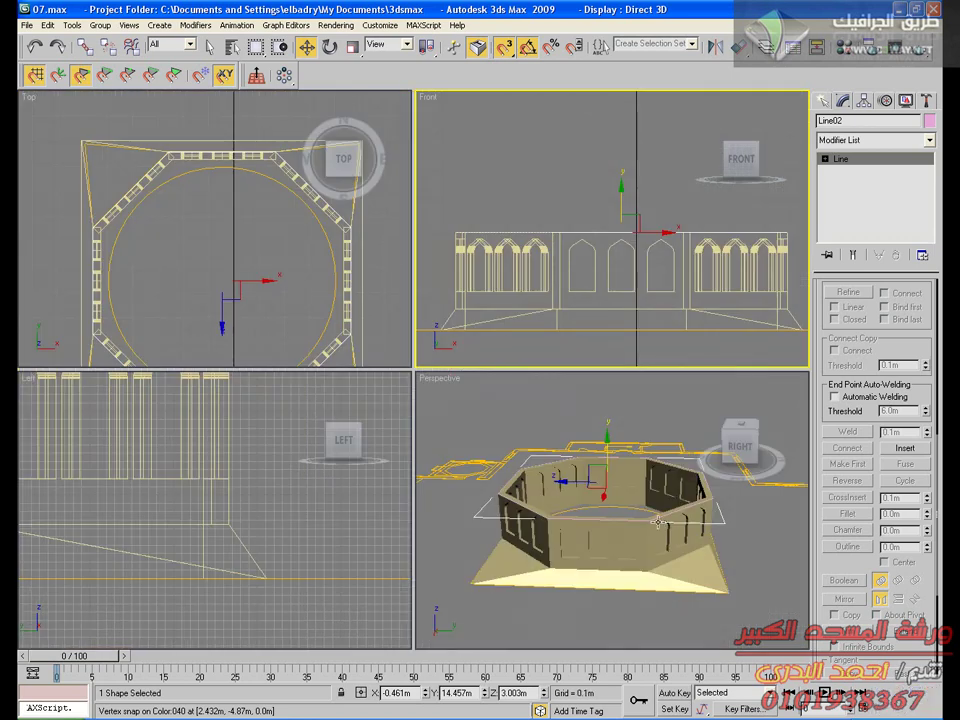
Offset the outline's spline by -0.3 m with Outline to form a closed double octagon, and leave spline editing
{"action": "left_click", "coordinate": [840, 159]}
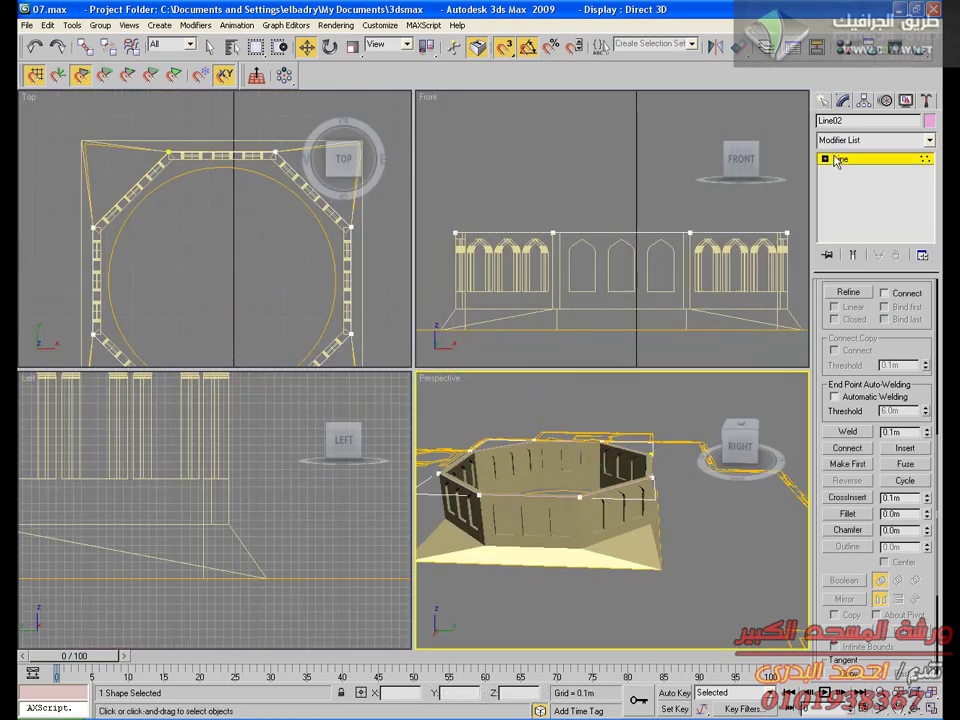
{"action": "left_click", "coordinate": [824, 159]}
{"action": "left_click", "coordinate": [850, 194]}
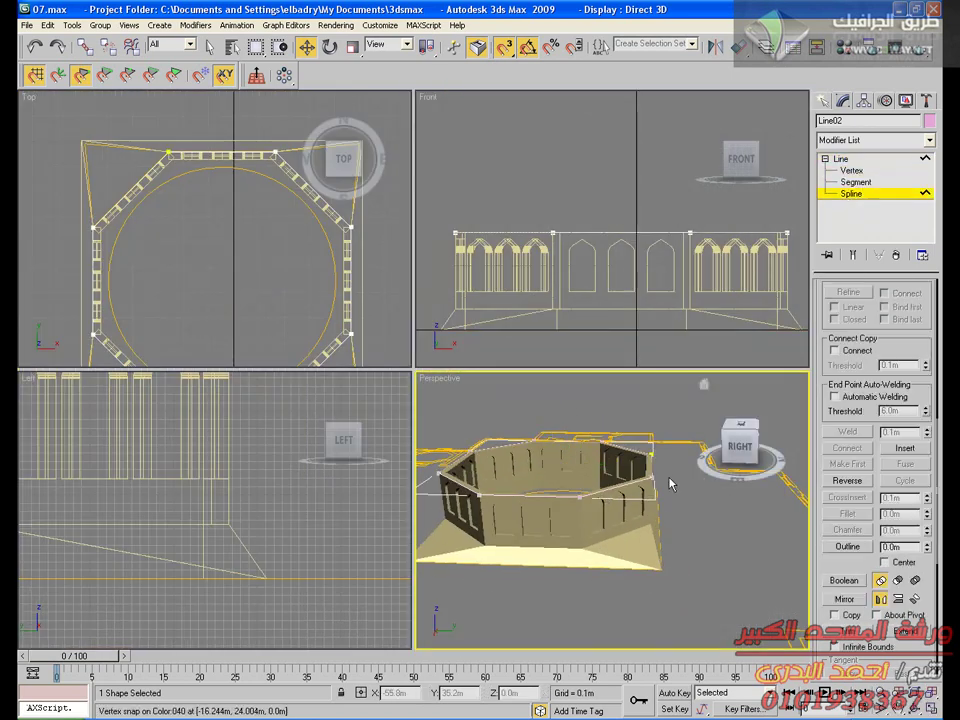
{"action": "left_click", "coordinate": [848, 547]}
{"action": "double_click", "coordinate": [893, 547]}
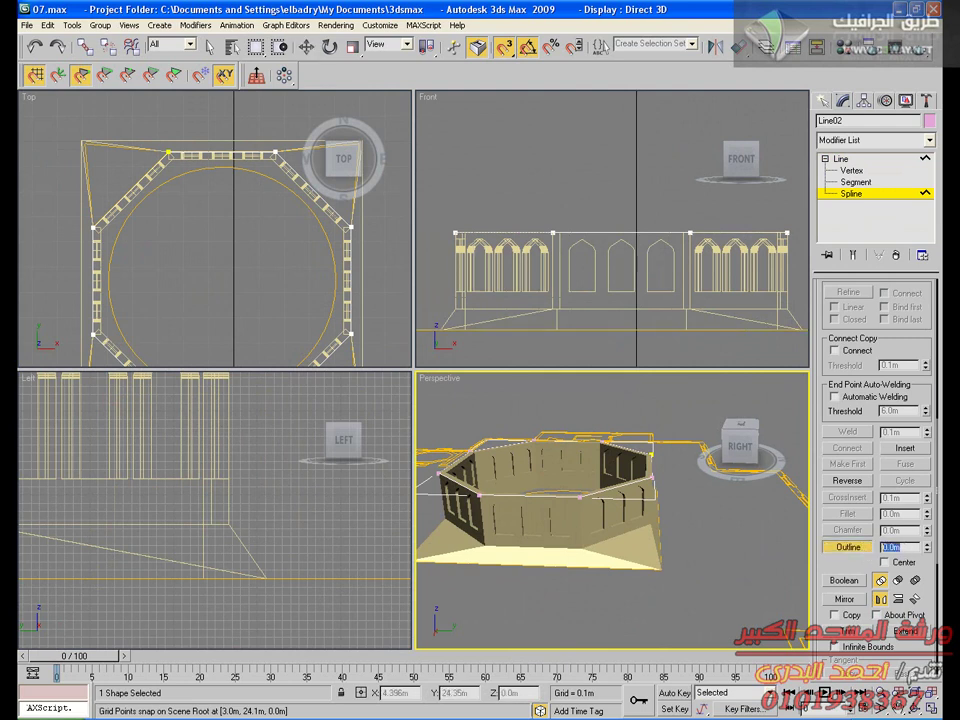
{"action": "type", "text": "-3"}
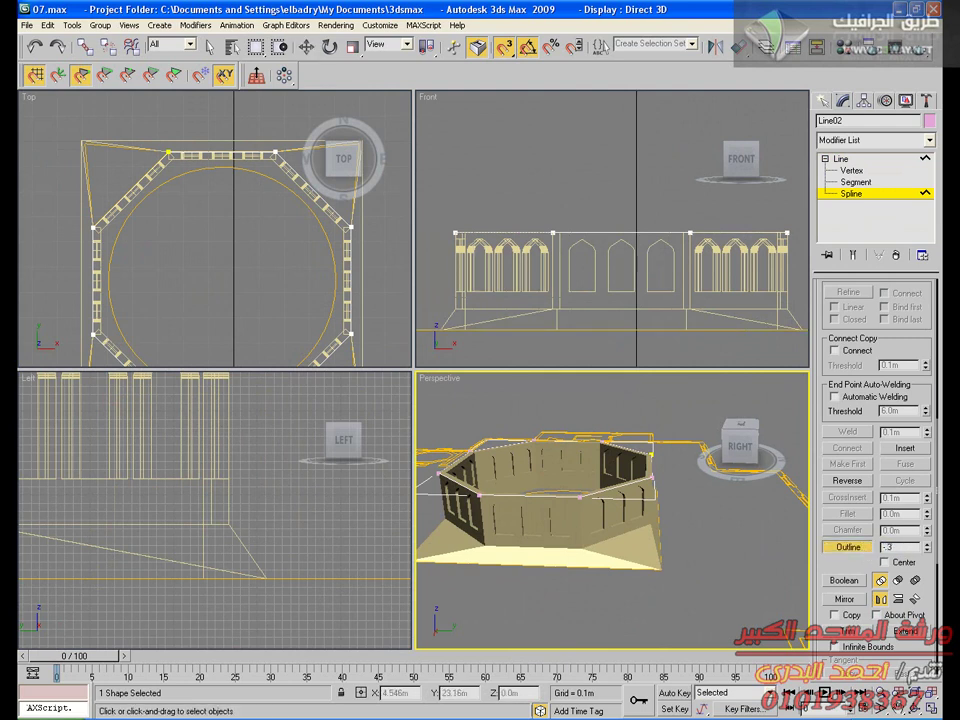
{"action": "key", "text": "Return"}
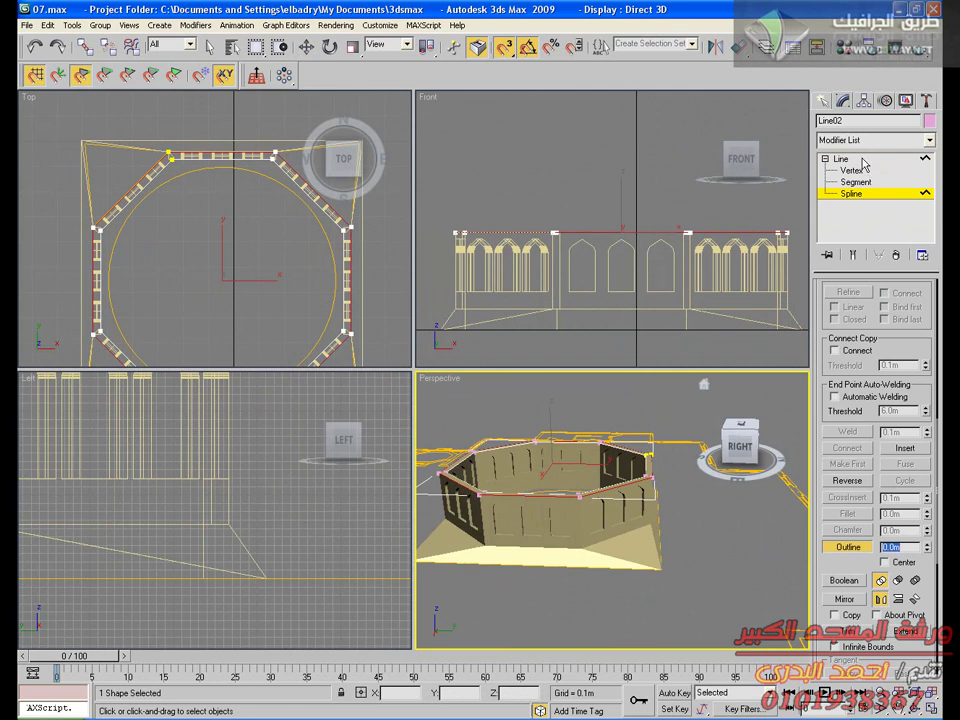
{"action": "left_click", "coordinate": [862, 160]}
Apply an Edit Poly modifier to the doubled outline in the maximized perspective view
{"action": "middle_click_drag", "start_coordinate": [677, 474], "coordinate": [572, 544], "text": "alt"}
{"action": "scroll", "coordinate": [660, 492], "scroll_direction": "up", "scroll_amount": 4}
{"action": "scroll", "coordinate": [597, 498], "scroll_direction": "down", "scroll_amount": 2}
{"action": "scroll", "coordinate": [604, 545], "scroll_direction": "down", "scroll_amount": 4}
{"action": "scroll", "coordinate": [572, 546], "scroll_direction": "up", "scroll_amount": 3}
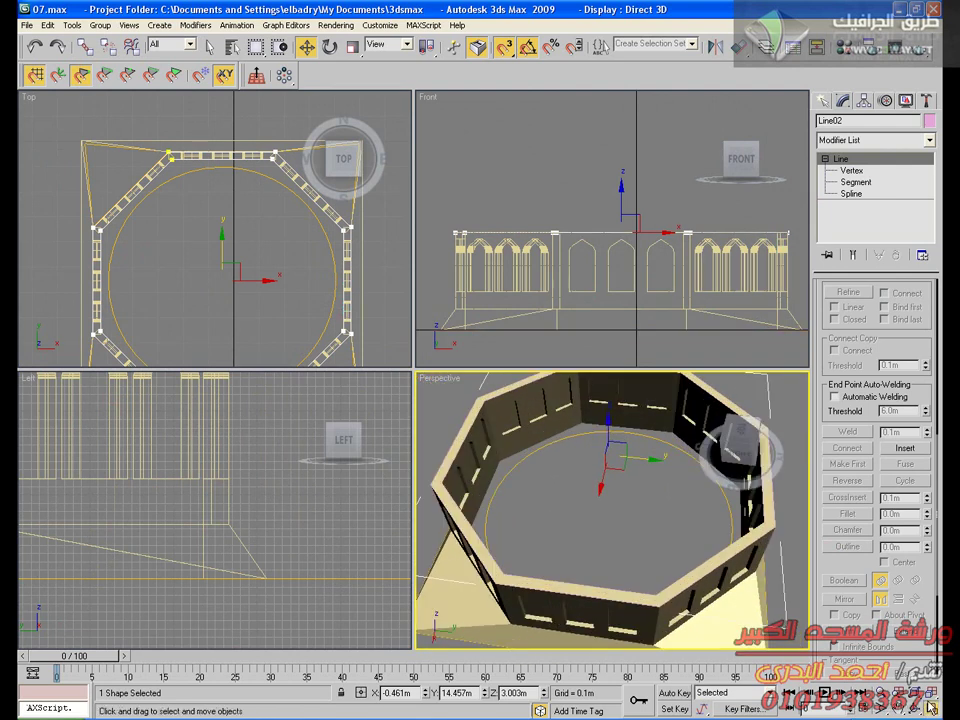
{"action": "key", "text": "alt+w"}
{"action": "left_click", "coordinate": [860, 141]}
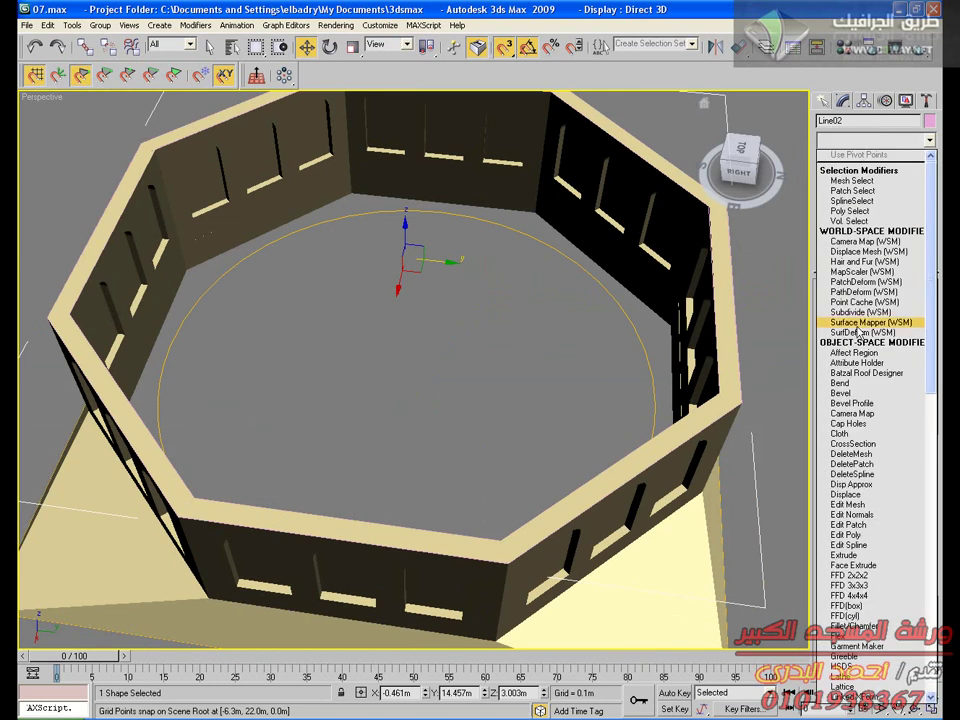
{"action": "left_click", "coordinate": [846, 535]}
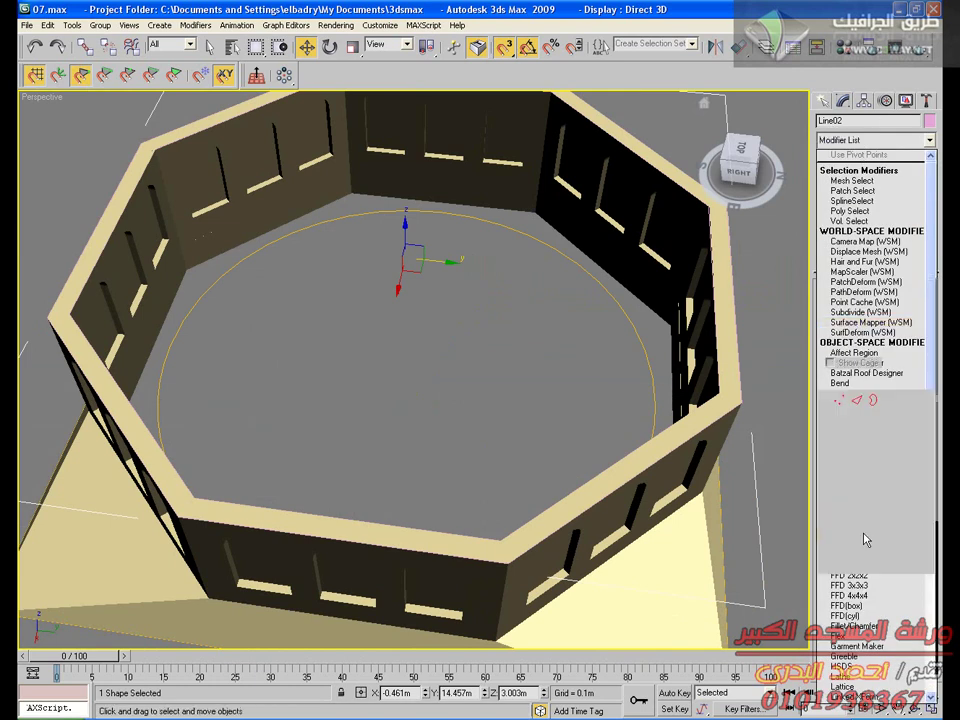
{"action": "middle_click_drag", "start_coordinate": [690, 476], "coordinate": [655, 427]}
{"action": "scroll", "coordinate": [655, 427], "scroll_direction": "down", "scroll_amount": 5}
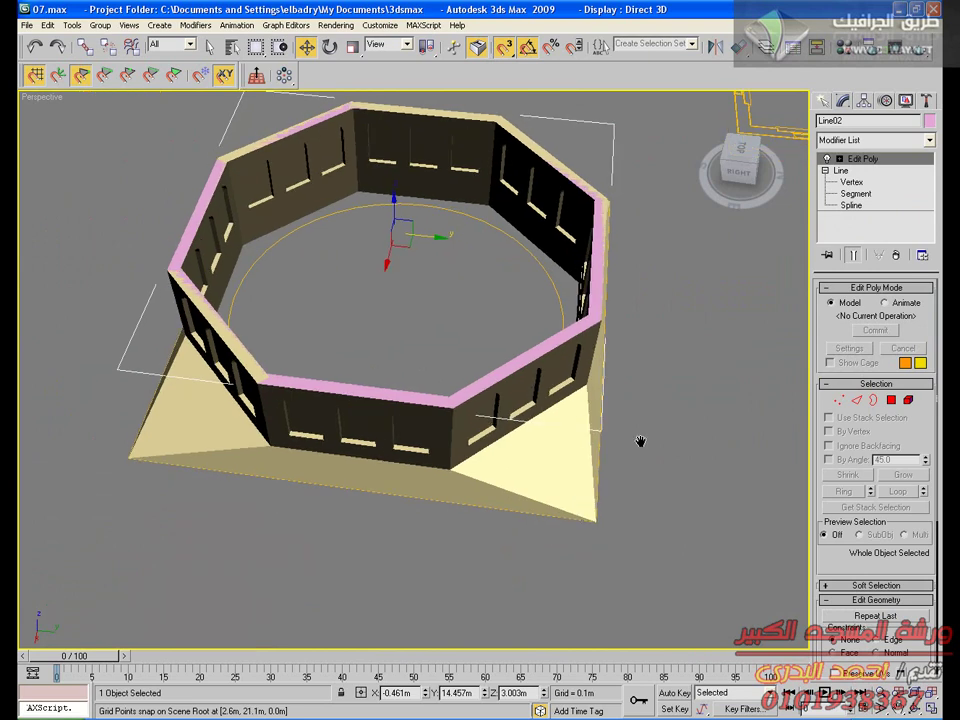
{"action": "middle_click_drag", "start_coordinate": [595, 443], "coordinate": [645, 470], "text": "alt"}
Switch to the AutoCAD dome elevation and examine the stepped cornice profile directly above the arched windows
{"action": "key", "text": "alt+Tab"}
{"action": "middle_click_drag", "start_coordinate": [379, 380], "coordinate": [424, 480]}
{"action": "scroll", "coordinate": [459, 446], "scroll_direction": "down", "scroll_amount": 8}
{"action": "scroll", "coordinate": [477, 440], "scroll_direction": "up", "scroll_amount": 5}
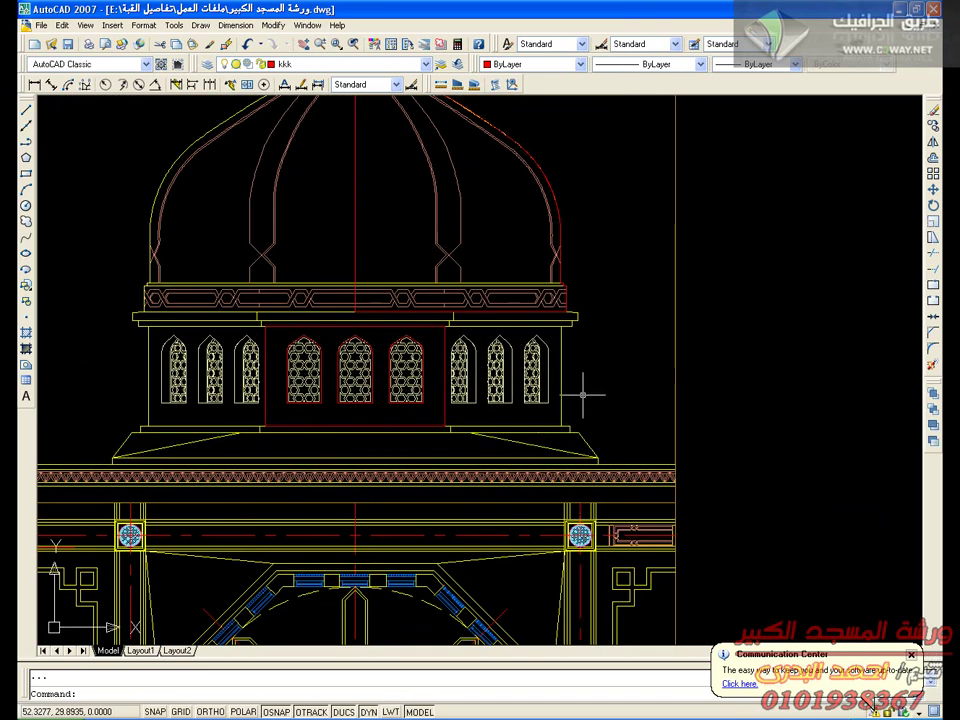
{"action": "scroll", "coordinate": [561, 305], "scroll_direction": "up", "scroll_amount": 5}
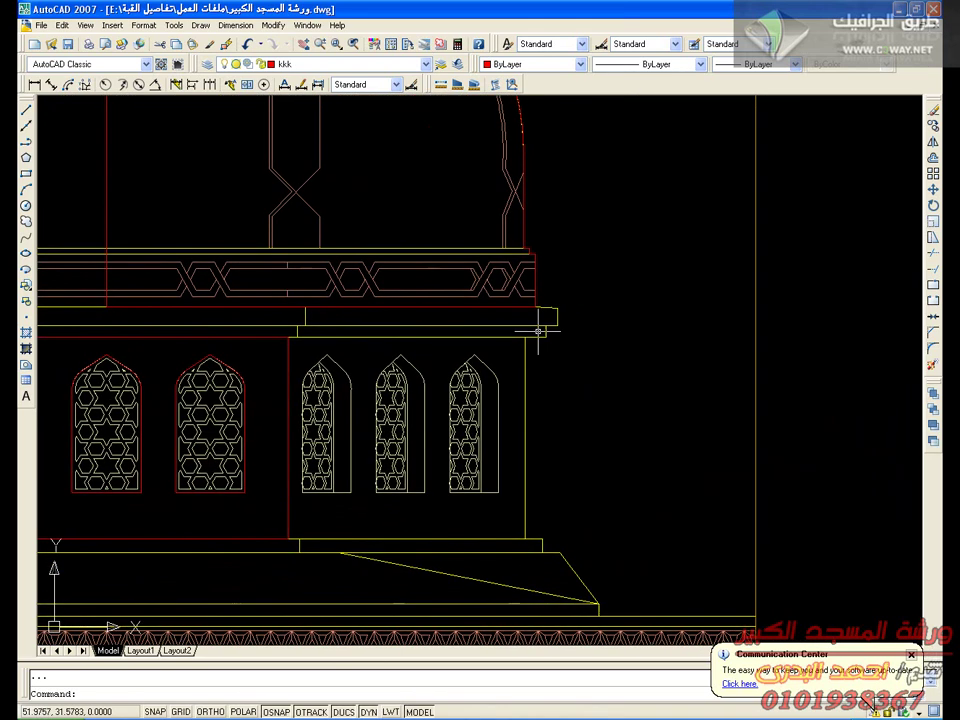
{"action": "middle_click_drag", "start_coordinate": [534, 354], "coordinate": [542, 399]}
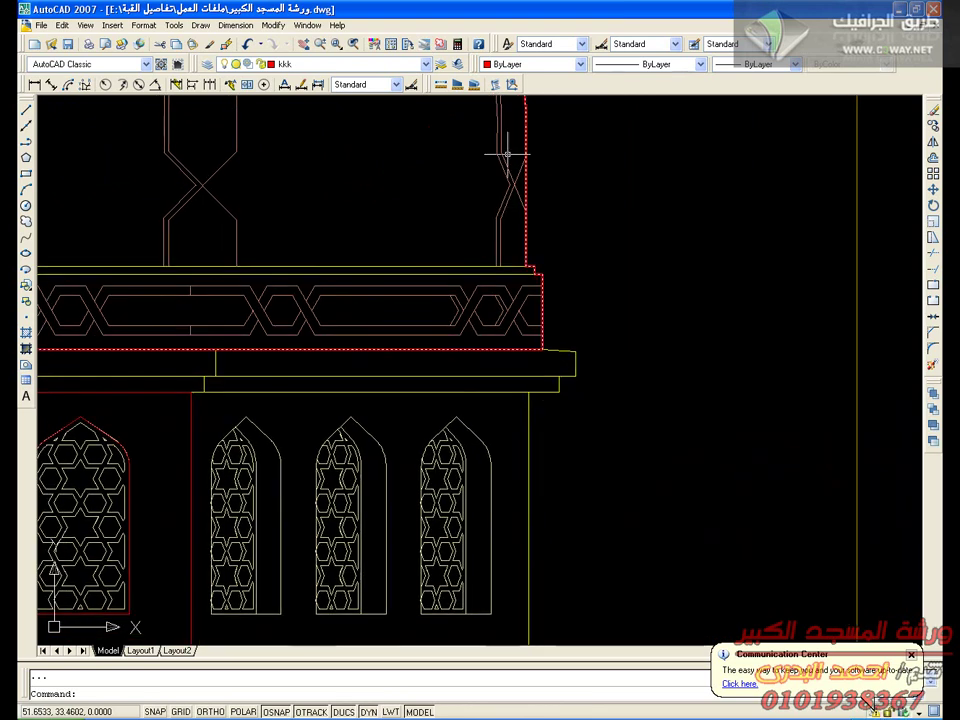
{"action": "scroll", "coordinate": [549, 398], "scroll_direction": "up", "scroll_amount": 3}
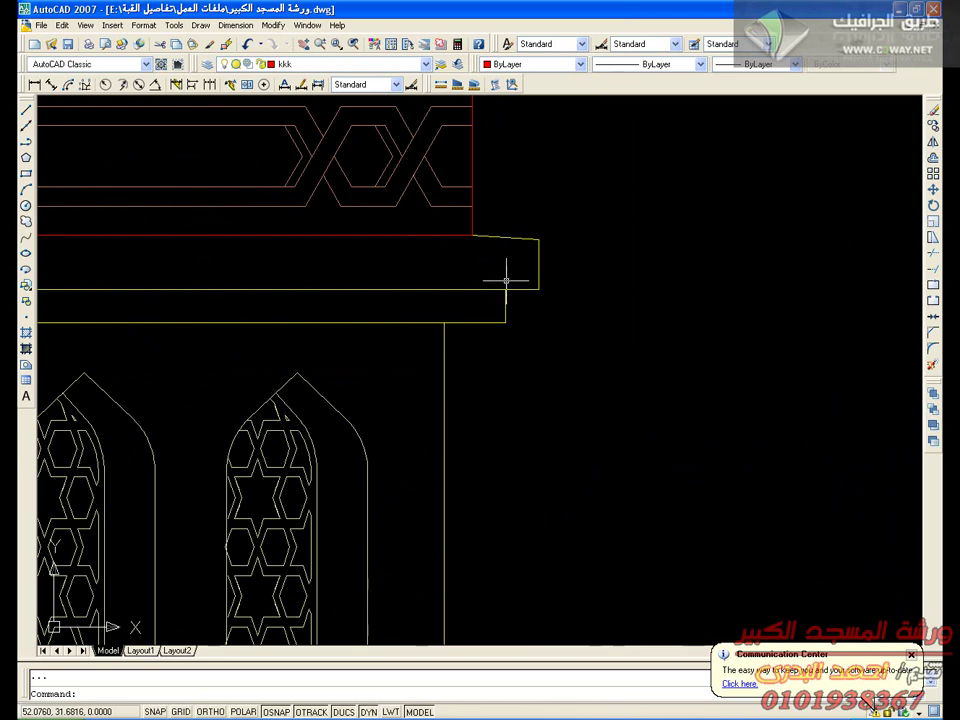
Add a horizontal linear dimension for the lower cornice band's overhang beyond the wall face, placed below the band
{"action": "left_click", "coordinate": [35, 84]}
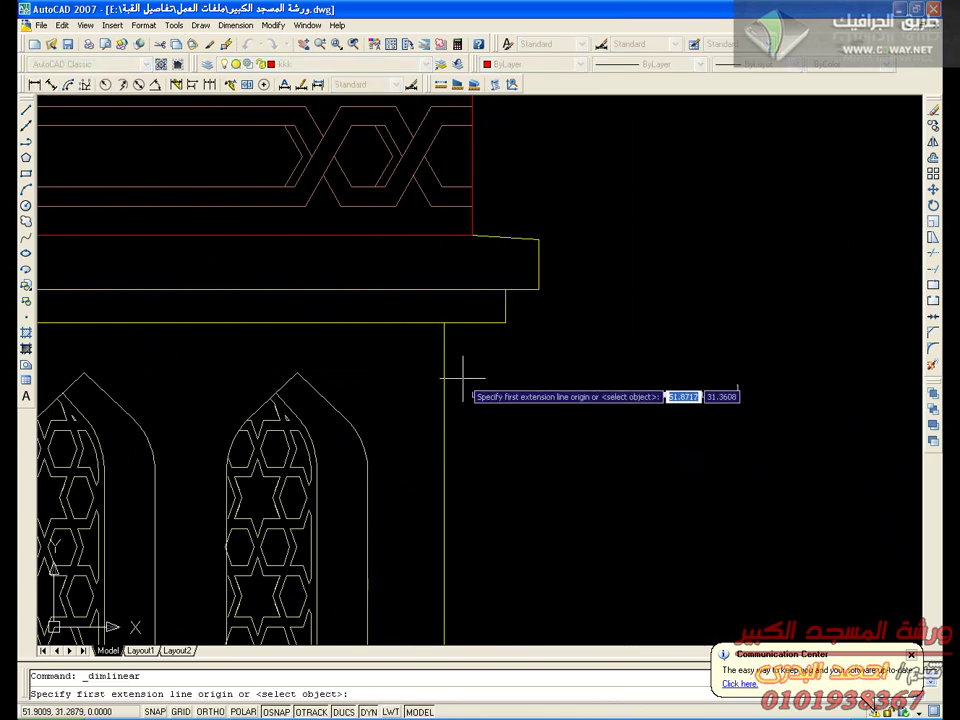
{"action": "left_click", "coordinate": [444, 322]}
{"action": "left_click", "coordinate": [505, 322]}
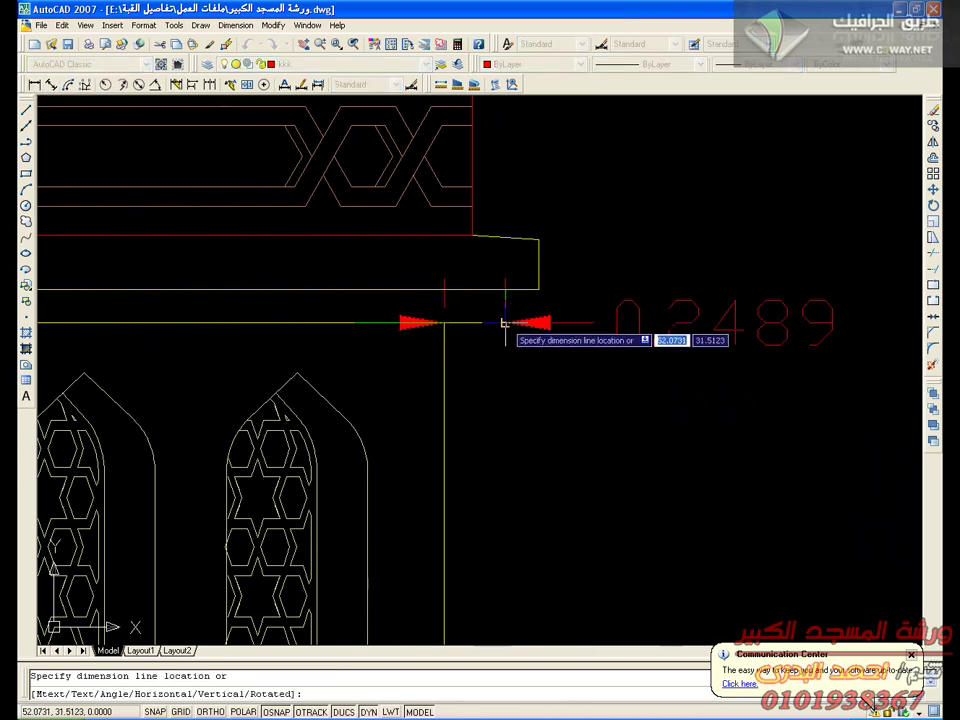
{"action": "left_click", "coordinate": [504, 483]}
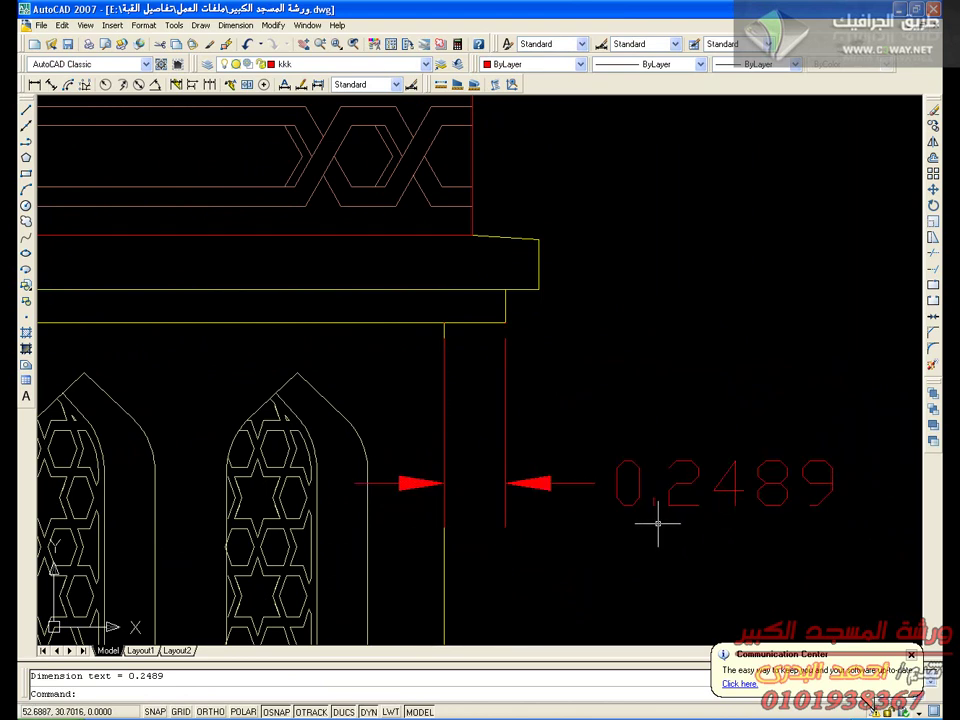
Add a vertical linear dimension for the height of the lower cornice band's outer edge
{"action": "middle_click_drag", "start_coordinate": [553, 484], "coordinate": [578, 556]}
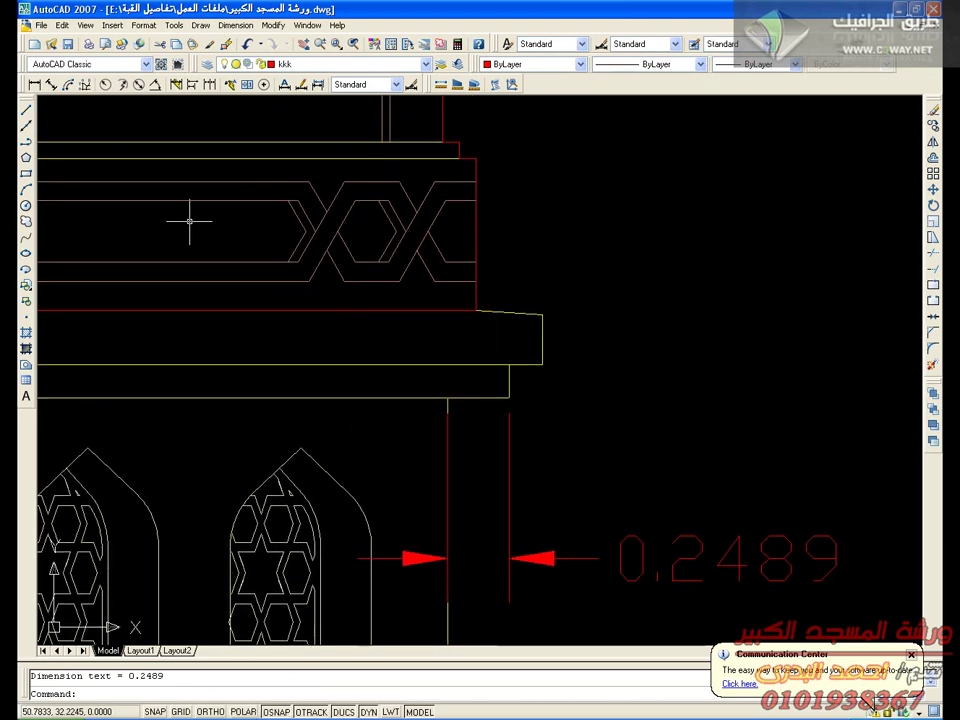
{"action": "left_click", "coordinate": [36, 85]}
{"action": "left_click", "coordinate": [509, 366]}
{"action": "left_click", "coordinate": [509, 398]}
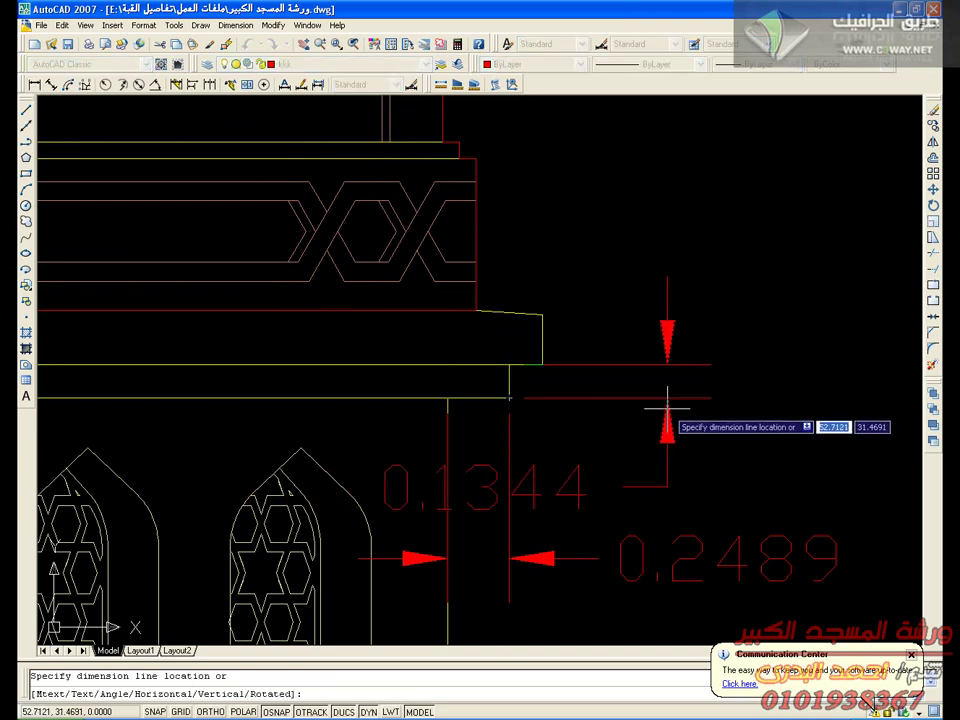
{"action": "left_click", "coordinate": [668, 420]}
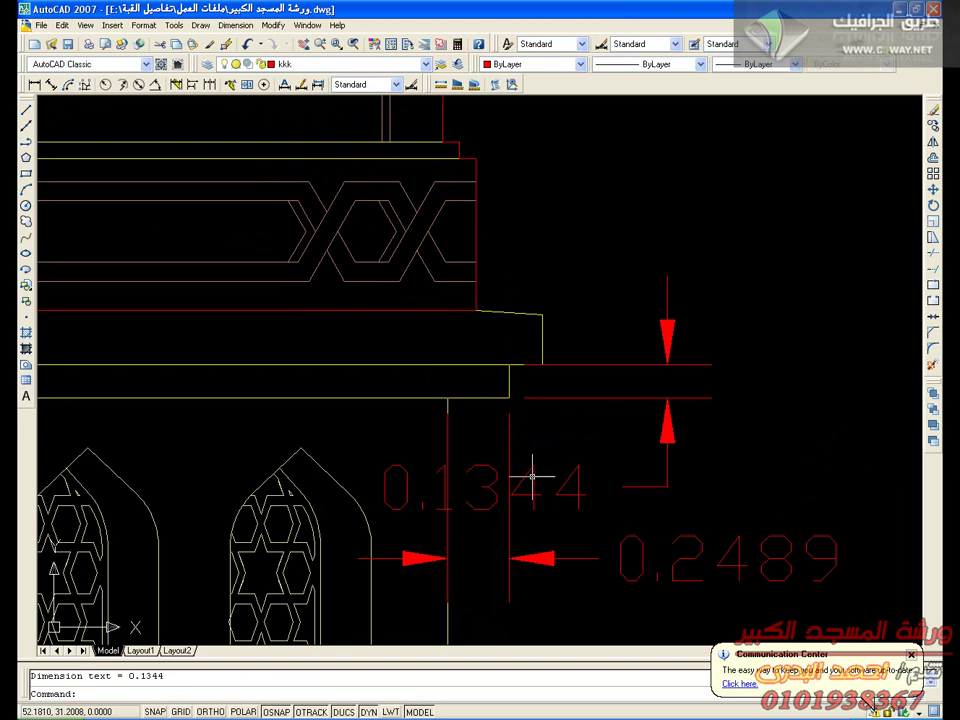
Add a horizontal linear dimension for the upper cornice band's projection beyond the lower band, placed above the cornice
{"action": "middle_click_drag", "start_coordinate": [557, 457], "coordinate": [572, 501]}
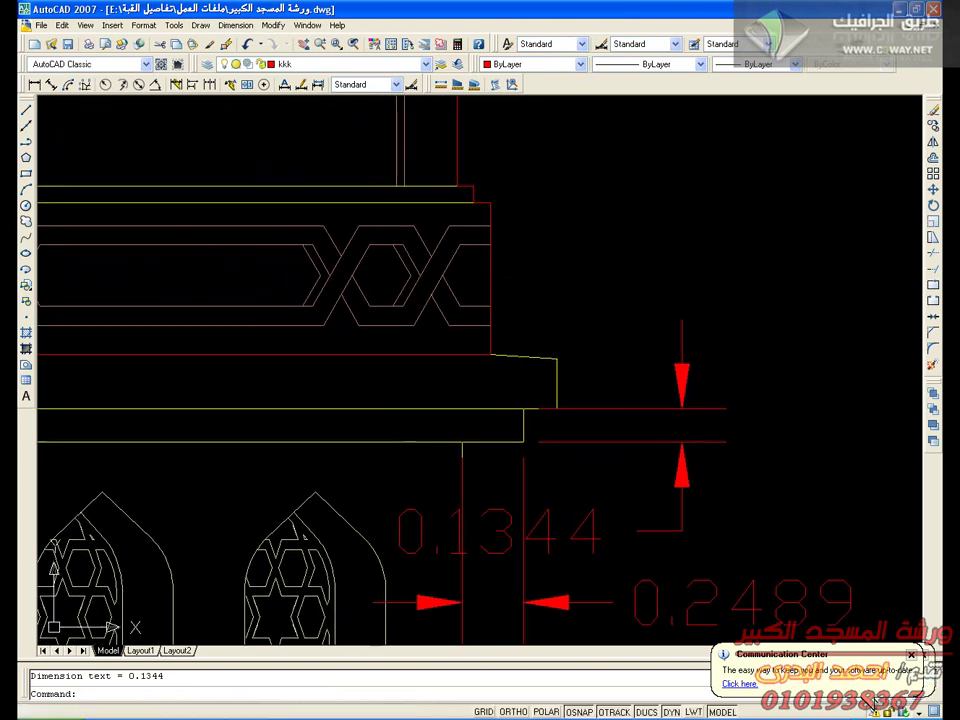
{"action": "left_click", "coordinate": [521, 441]}
{"action": "left_click", "coordinate": [462, 490]}
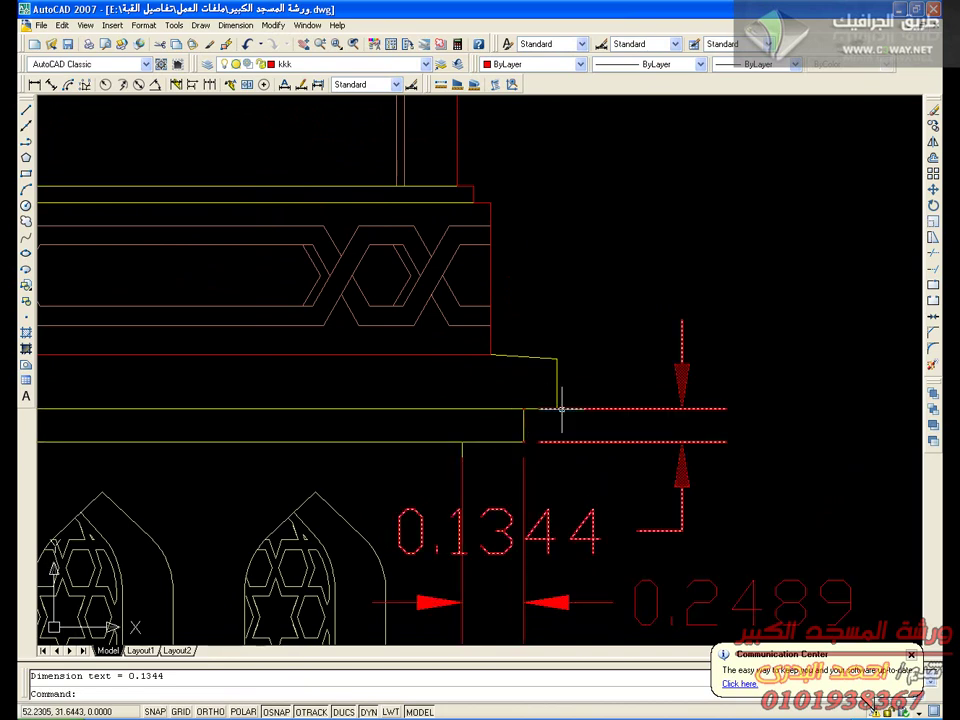
{"action": "left_click", "coordinate": [35, 84]}
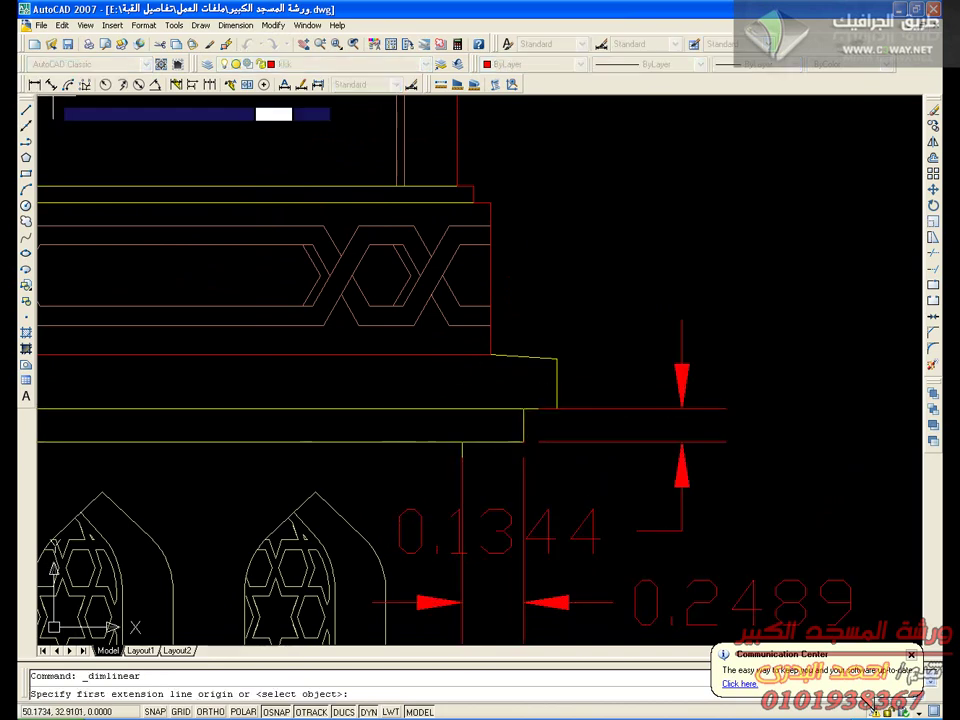
{"action": "left_click", "coordinate": [524, 408]}
{"action": "left_click", "coordinate": [557, 408]}
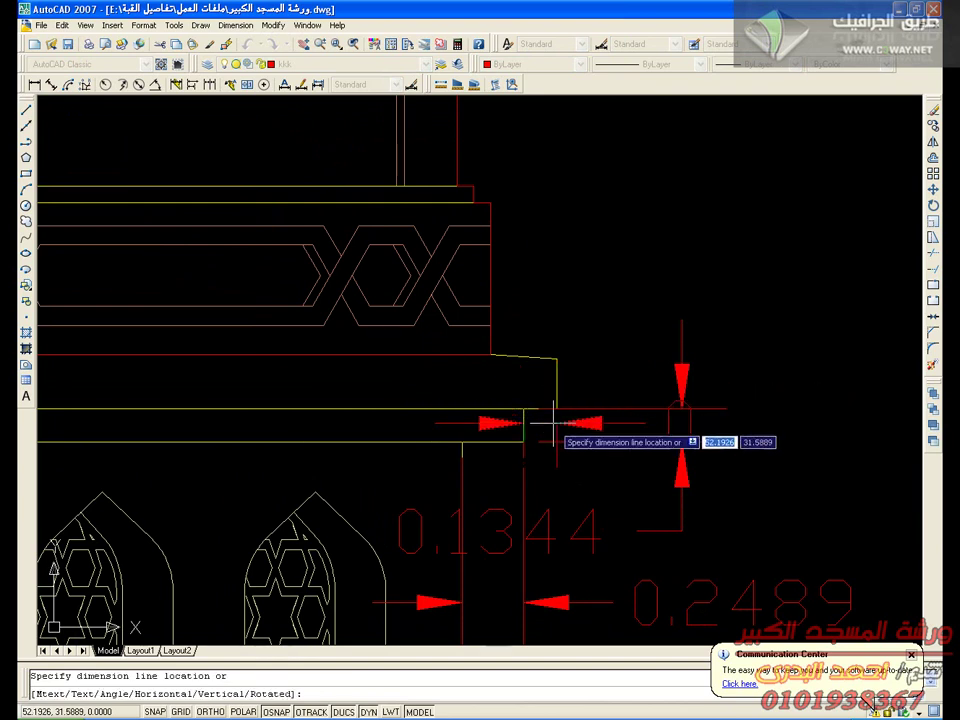
{"action": "left_click", "coordinate": [584, 268]}
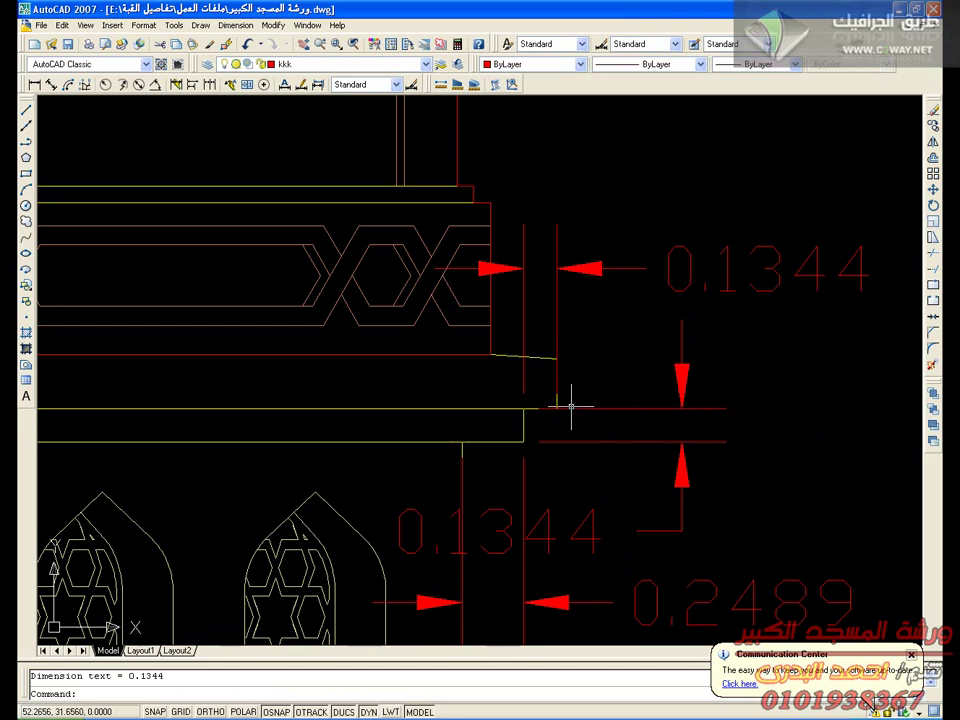
{"action": "left_click", "coordinate": [35, 84]}
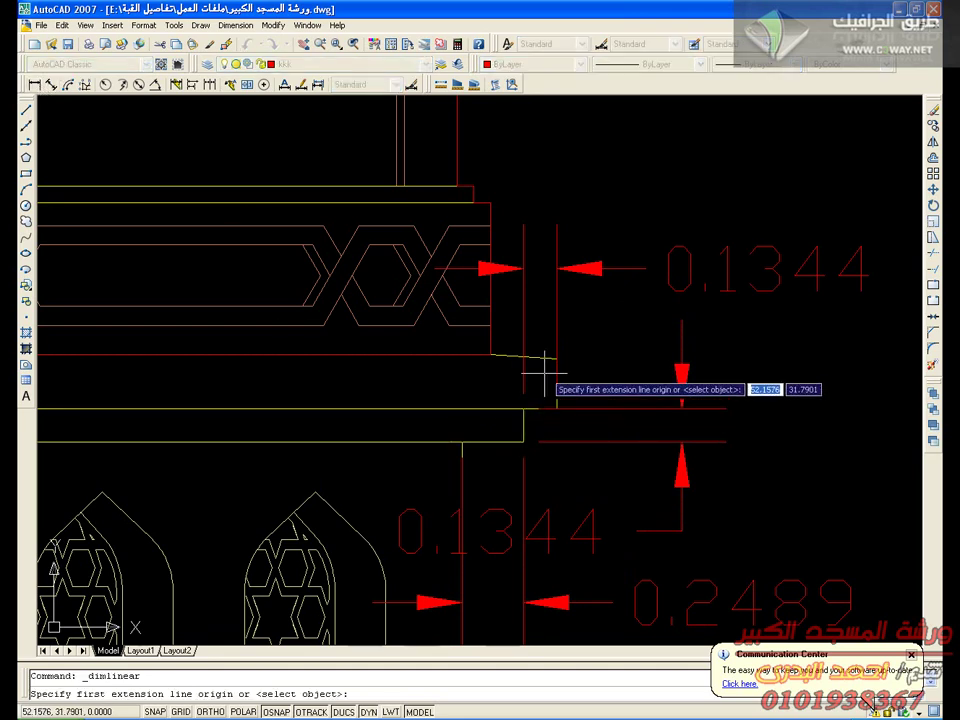
{"action": "left_click", "coordinate": [556, 358]}
{"action": "left_click", "coordinate": [556, 408]}
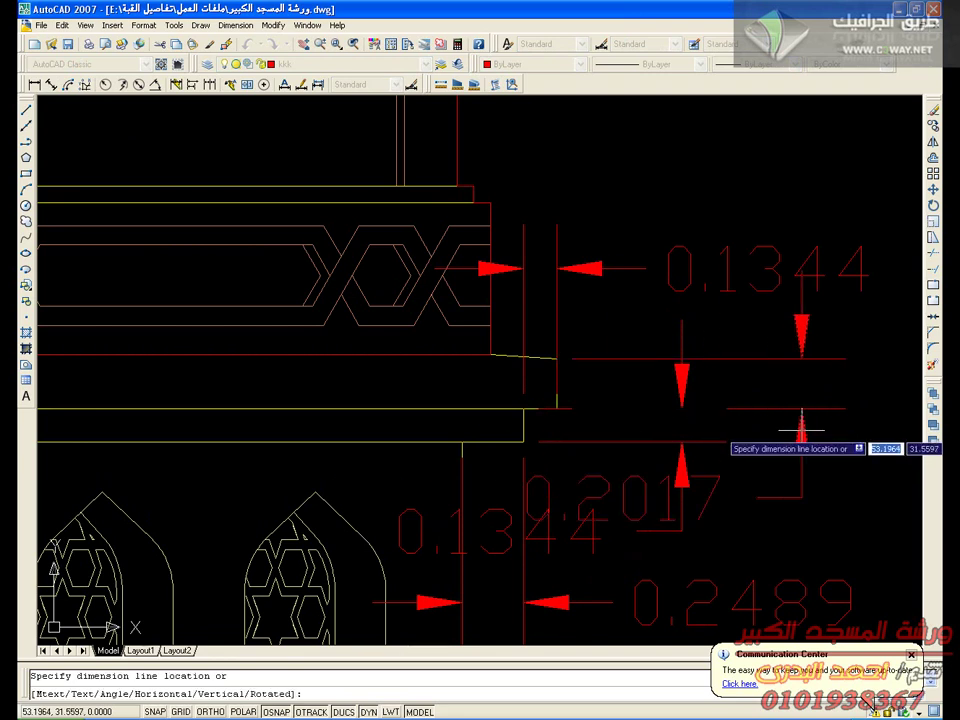
{"action": "left_click", "coordinate": [933, 438]}
{"action": "middle_click_drag", "start_coordinate": [740, 454], "coordinate": [457, 435]}
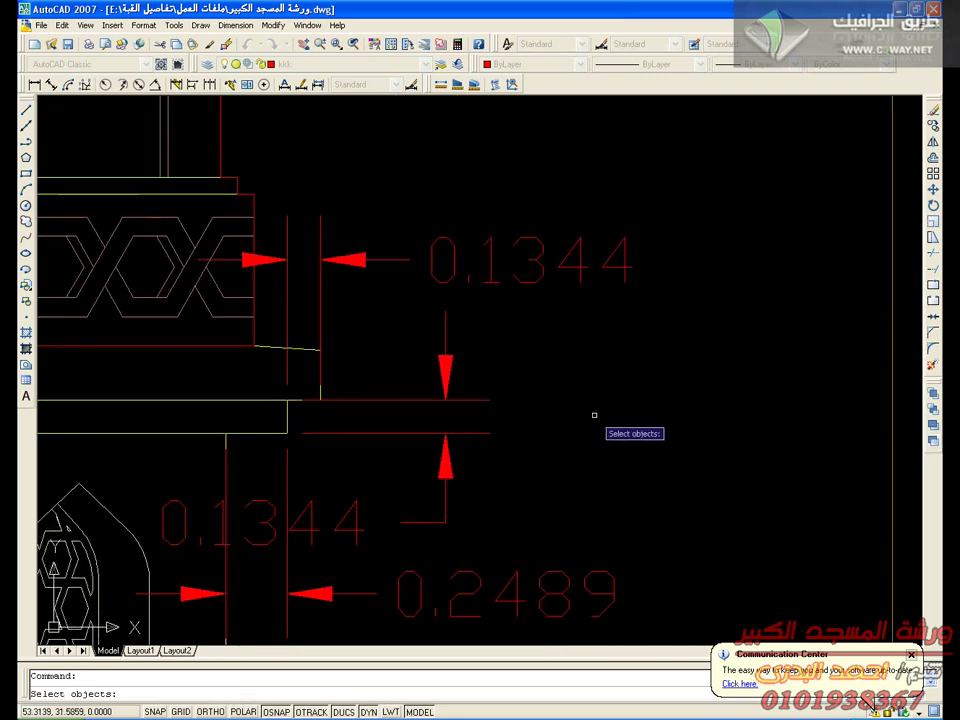
{"action": "key", "text": "Escape"}
Add a vertical linear dimension for the height of the upper cornice band's outer edge, placed well outside the profile
{"action": "left_click", "coordinate": [38, 86]}
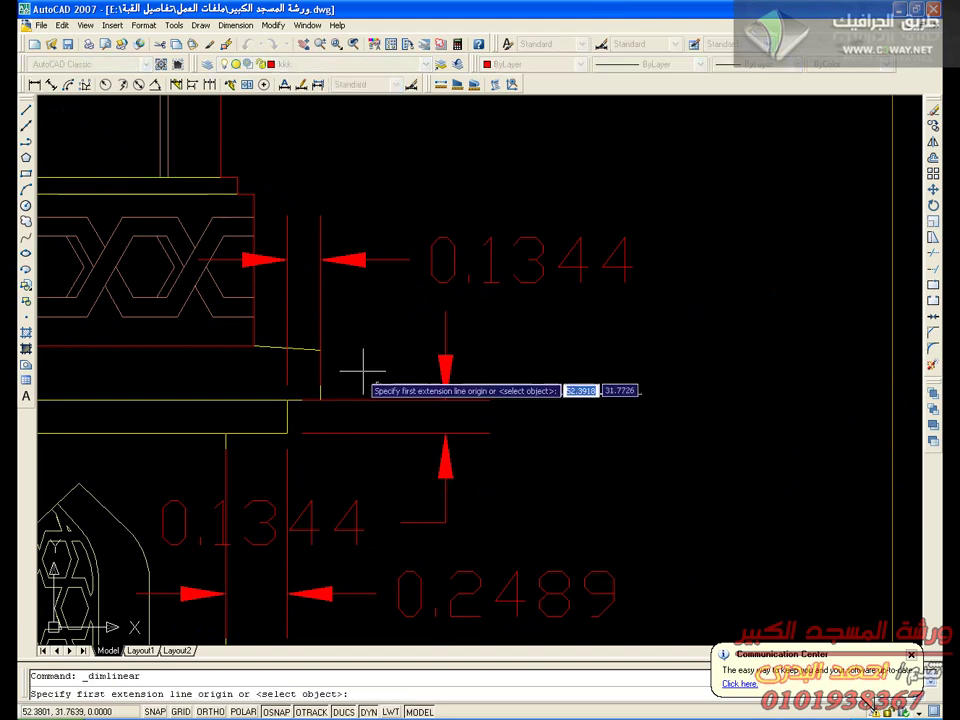
{"action": "left_click", "coordinate": [320, 349]}
{"action": "left_click", "coordinate": [320, 400]}
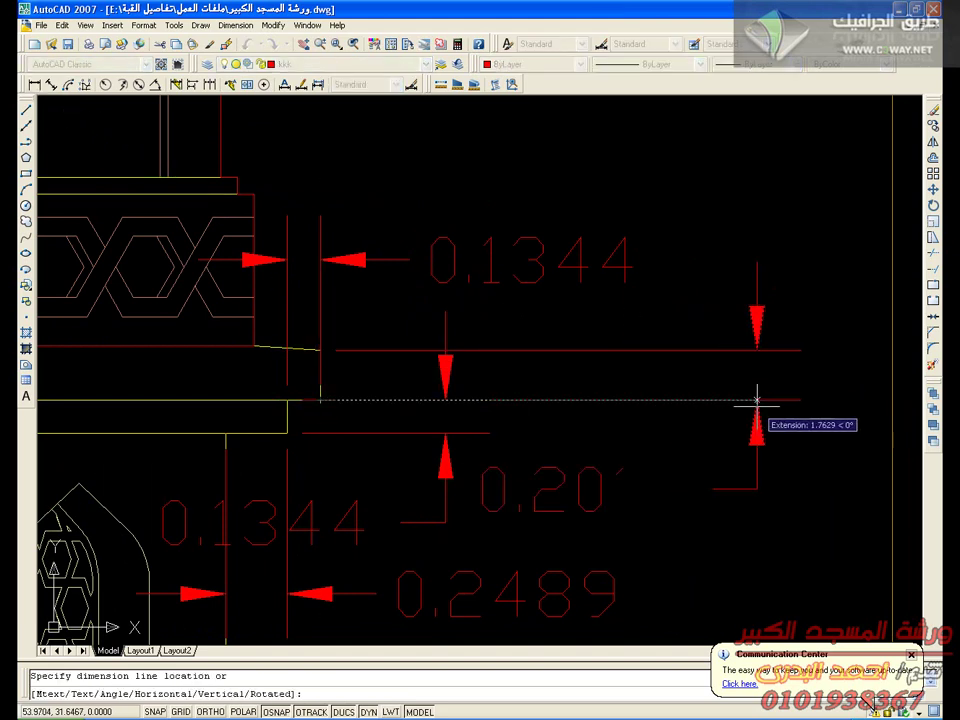
{"action": "left_click", "coordinate": [762, 396]}
{"action": "middle_click_drag", "start_coordinate": [582, 560], "coordinate": [670, 508]}
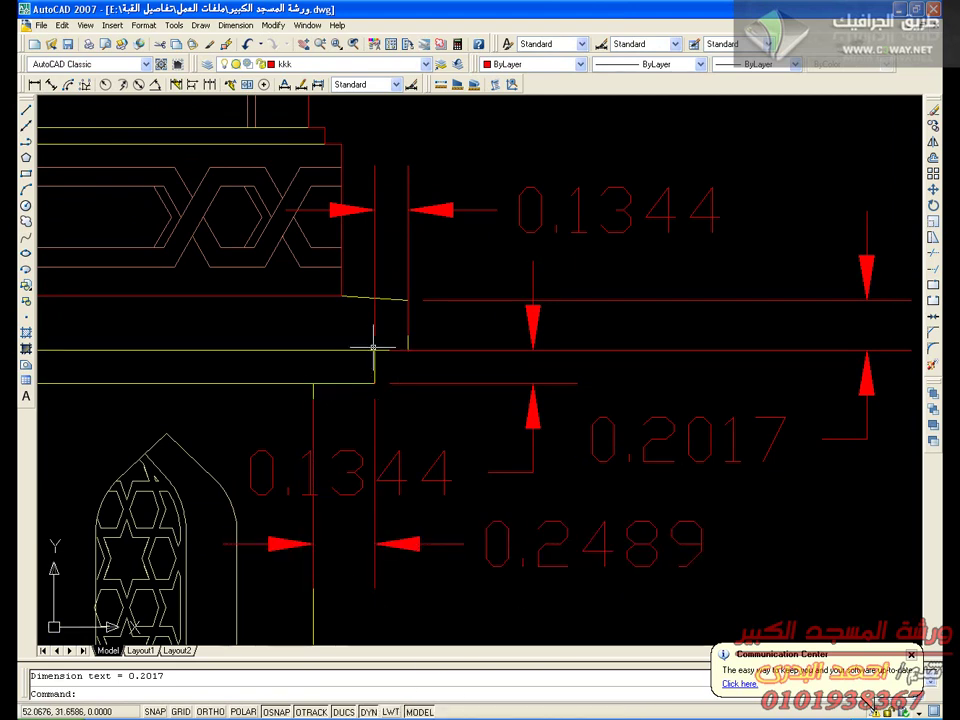
{"action": "left_click", "coordinate": [36, 88]}
{"action": "middle_click_drag", "start_coordinate": [305, 290], "coordinate": [353, 465]}
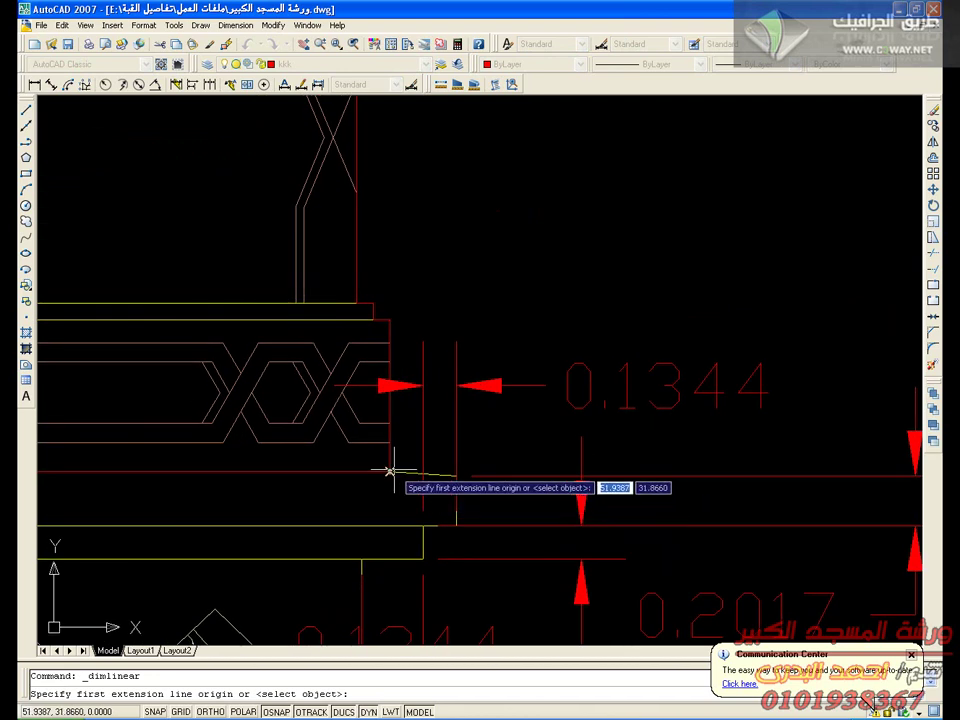
{"action": "left_click", "coordinate": [390, 471]}
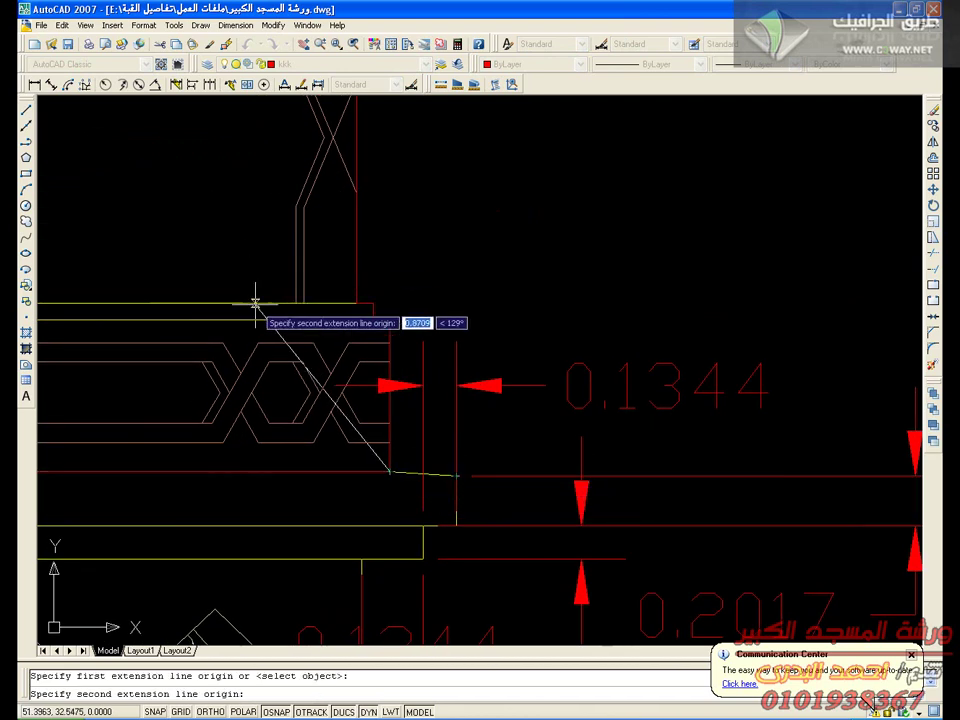
{"action": "key", "text": "Escape"}
Add an aligned dimension along the sloped top edge of the upper cornice band, placed above the cornice
{"action": "left_click", "coordinate": [50, 86]}
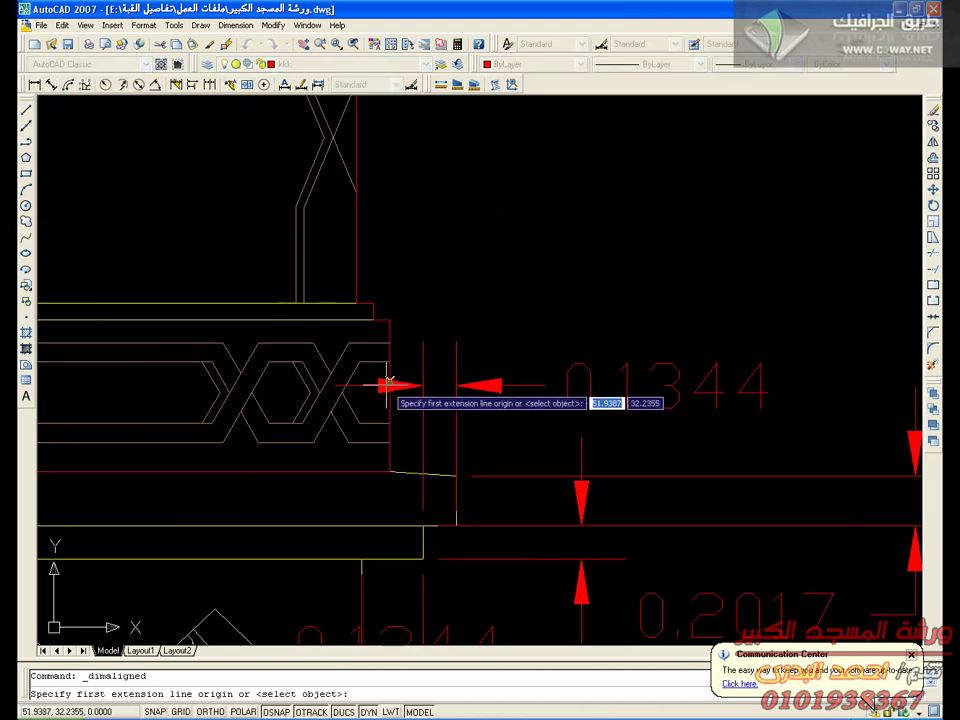
{"action": "left_click", "coordinate": [390, 470]}
{"action": "left_click", "coordinate": [455, 473]}
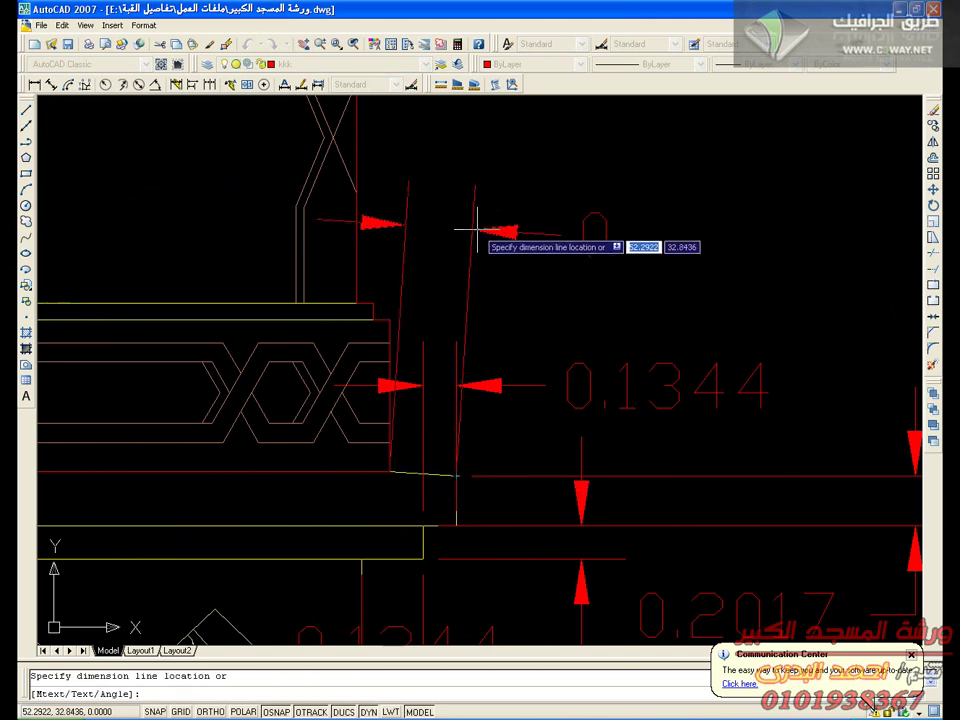
{"action": "left_click", "coordinate": [474, 226]}
{"action": "mouse_move", "coordinate": [561, 335]}
{"action": "middle_mouse_down"}
{"action": "mouse_move", "coordinate": [433, 272]}
{"action": "mouse_move", "coordinate": [444, 278]}
{"action": "middle_mouse_up"}
{"action": "middle_click_drag", "start_coordinate": [350, 441], "coordinate": [405, 394]}
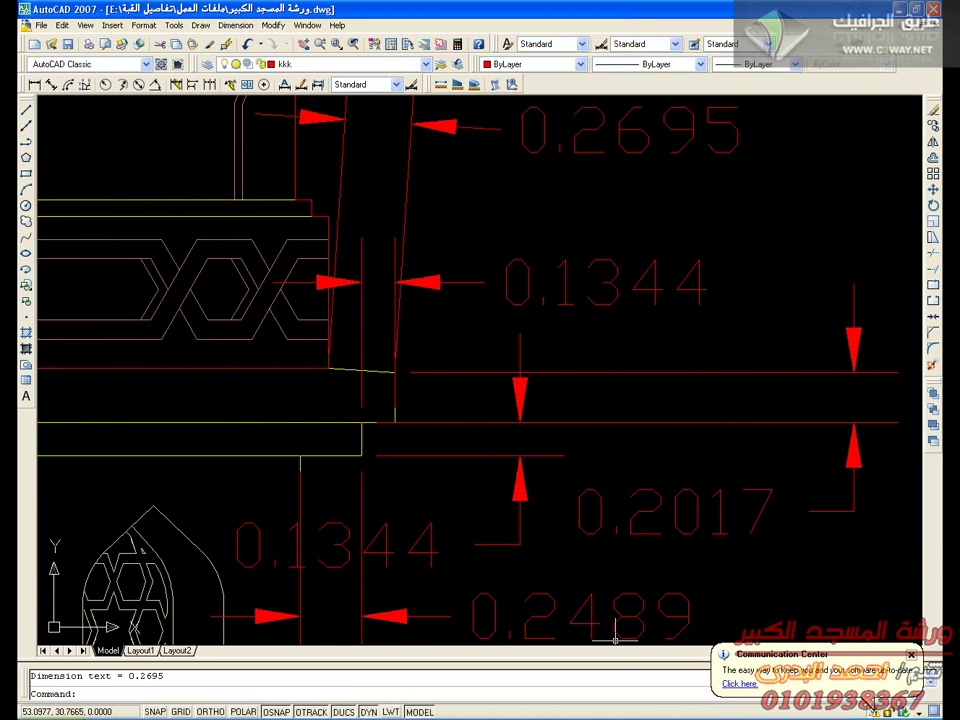
Switch to 3ds Max and select the top rim polygon of the octagonal wall Line02
{"action": "left_click", "coordinate": [342, 718]}
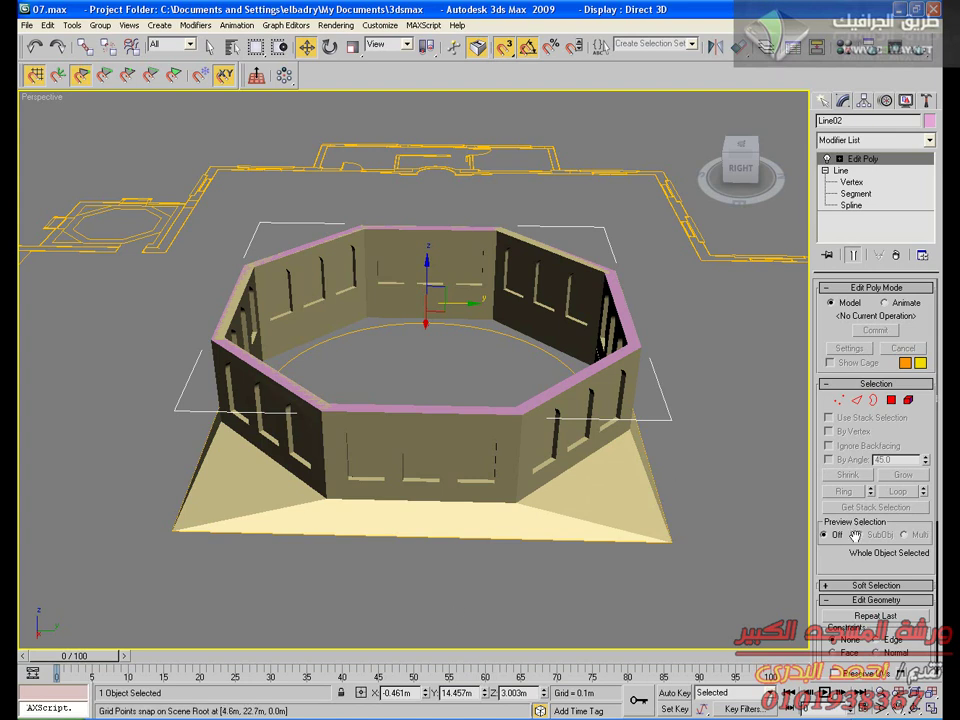
{"action": "left_click", "coordinate": [890, 401]}
{"action": "left_click", "coordinate": [467, 233]}
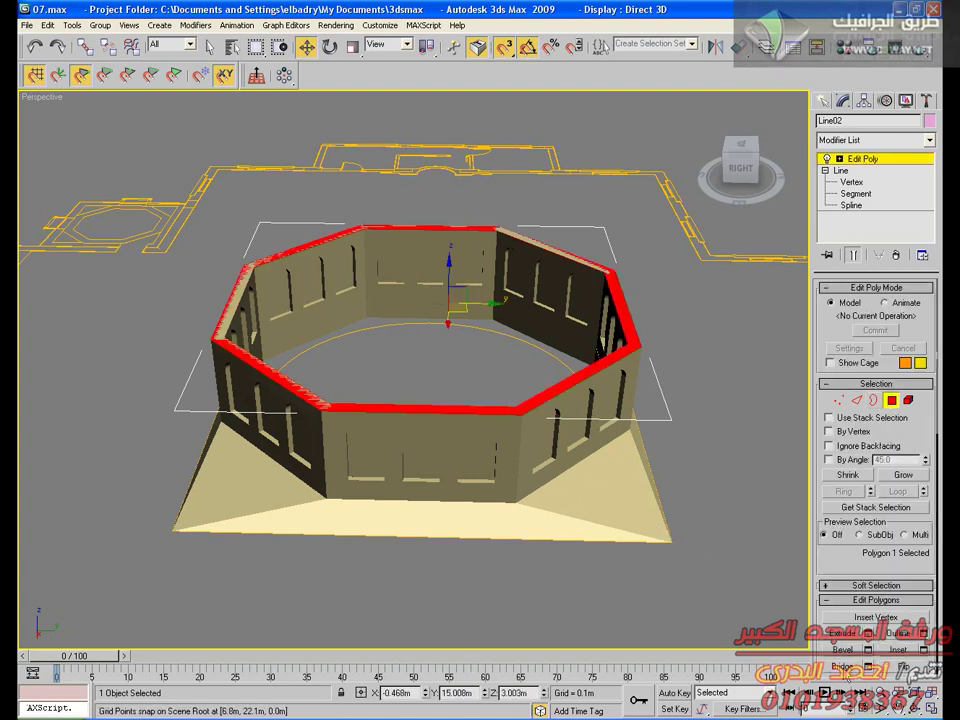
Open the Bevel settings for the selected rim polygon, keeping the rim clear of the dialog
{"action": "left_click", "coordinate": [868, 650]}
{"action": "left_click_drag", "start_coordinate": [530, 332], "coordinate": [655, 459]}
{"action": "scroll", "coordinate": [492, 342], "scroll_direction": "up", "scroll_amount": 5}
{"action": "middle_click_drag", "start_coordinate": [492, 342], "coordinate": [518, 366]}
Try to bevel the rim polygon with an outline amount of 0.25 m and zero height
{"action": "left_click", "coordinate": [662, 523]}
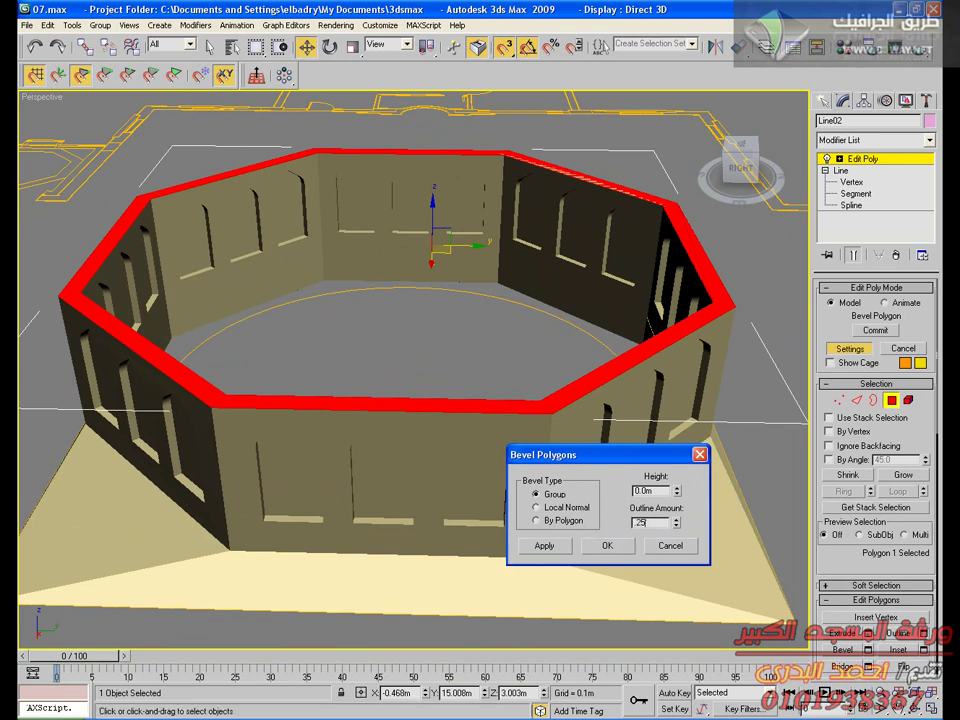
{"action": "left_click", "coordinate": [541, 548]}
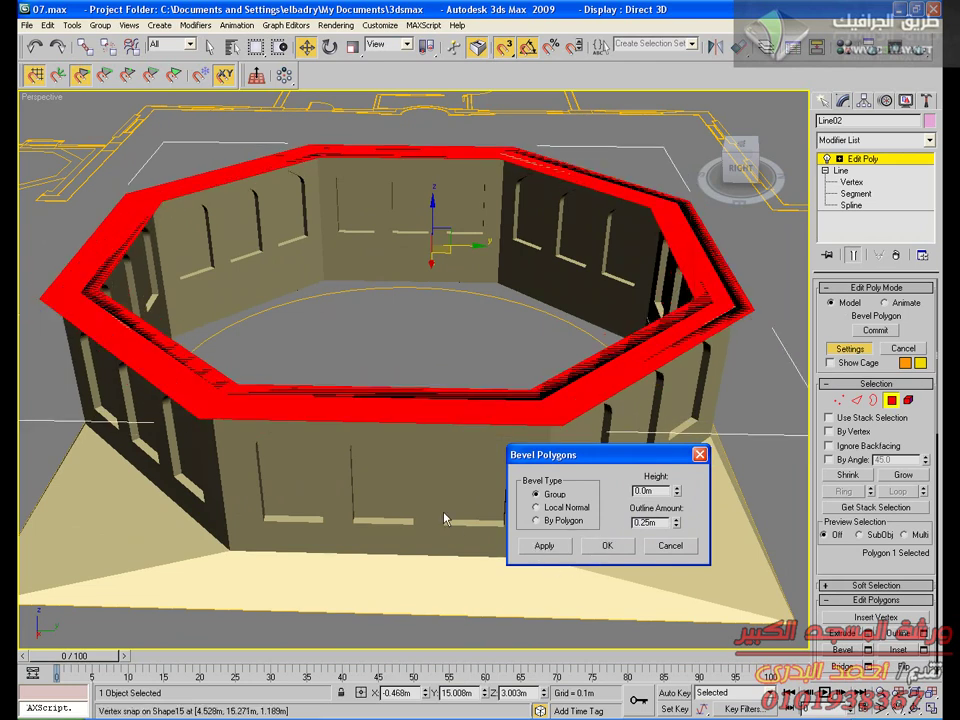
{"action": "key", "text": "ctrl+z"}
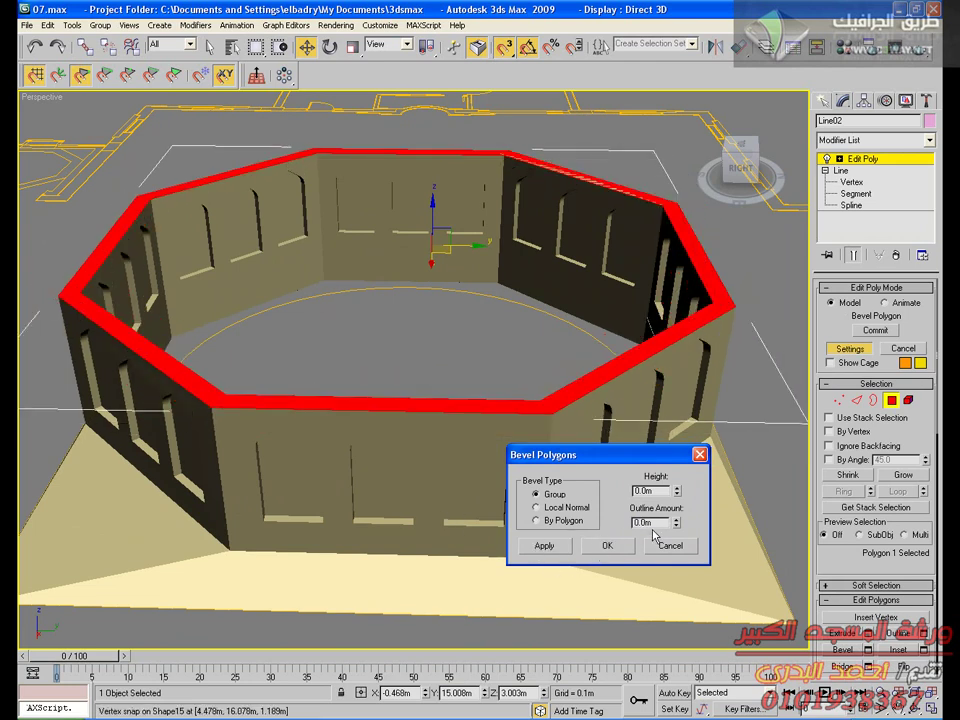
{"action": "type", "text": "-2"}
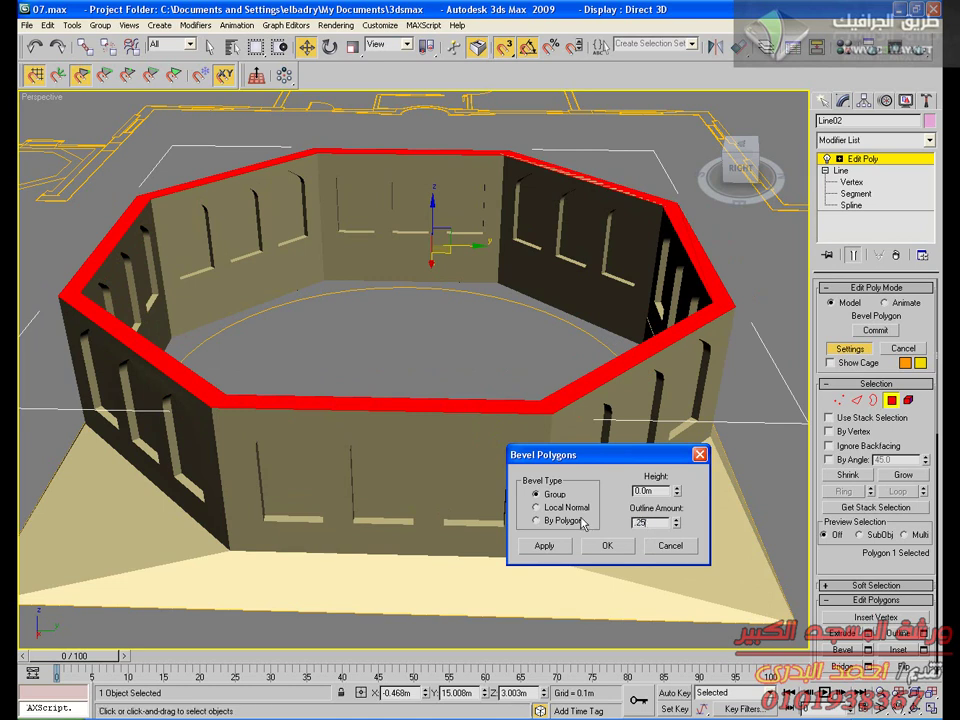
{"action": "left_click", "coordinate": [545, 548]}
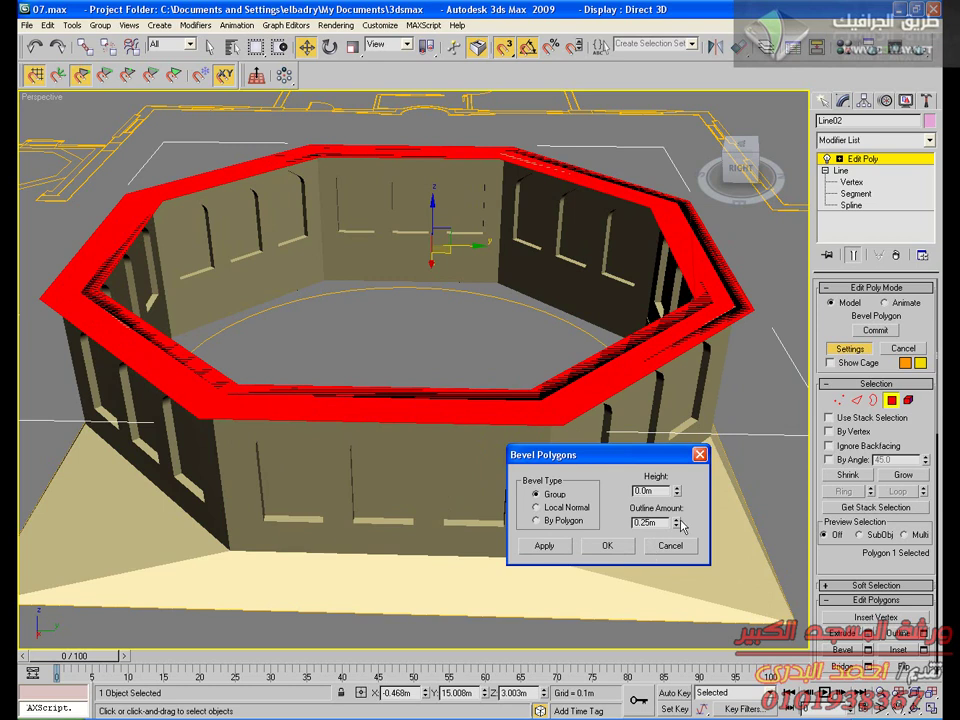
{"action": "right_click", "coordinate": [677, 526]}
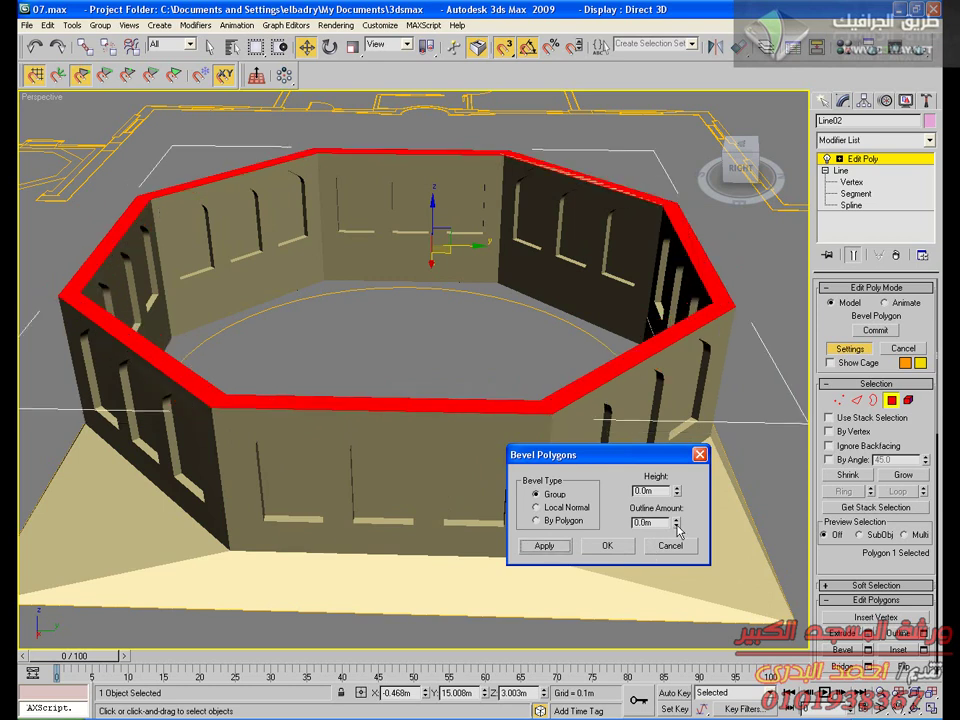
Apply a bevel with a 0.25 m outline amount and zero height to widen the wall's top rim
{"action": "double_click", "coordinate": [659, 524]}
{"action": "left_click", "coordinate": [544, 546]}
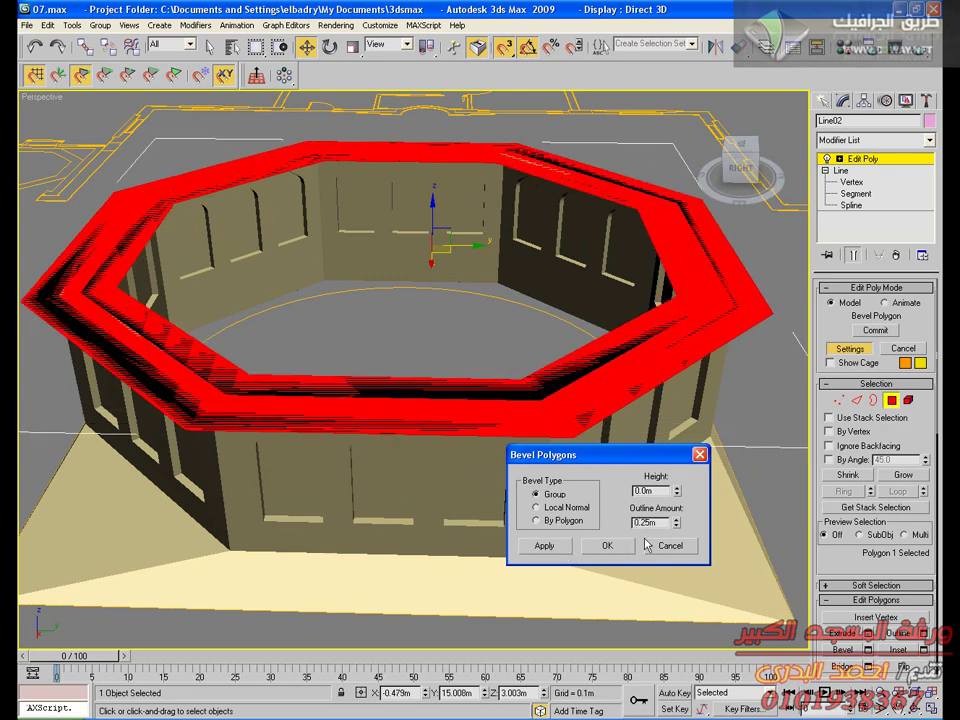
{"action": "key", "text": "ctrl+z"}
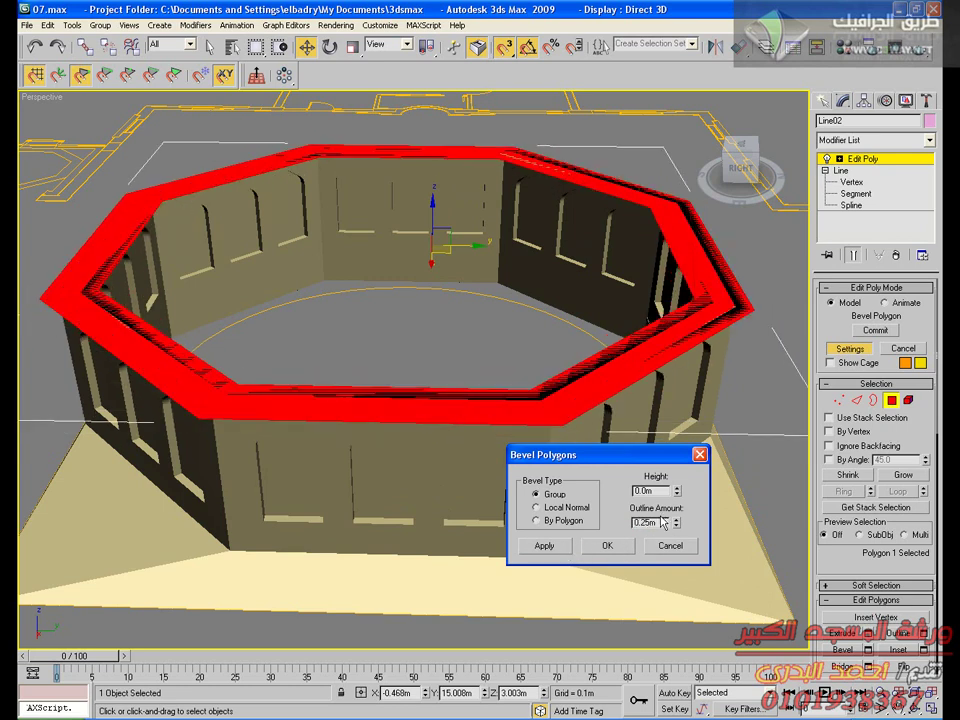
{"action": "left_click", "coordinate": [557, 549]}
Bevel the widened rim up 0.13 m with zero outline, and widen its top with a 0.13 m outline at zero height
{"action": "right_click", "coordinate": [676, 527]}
{"action": "left_click_drag", "start_coordinate": [661, 491], "coordinate": [615, 487]}
{"action": "left_click", "coordinate": [532, 546]}
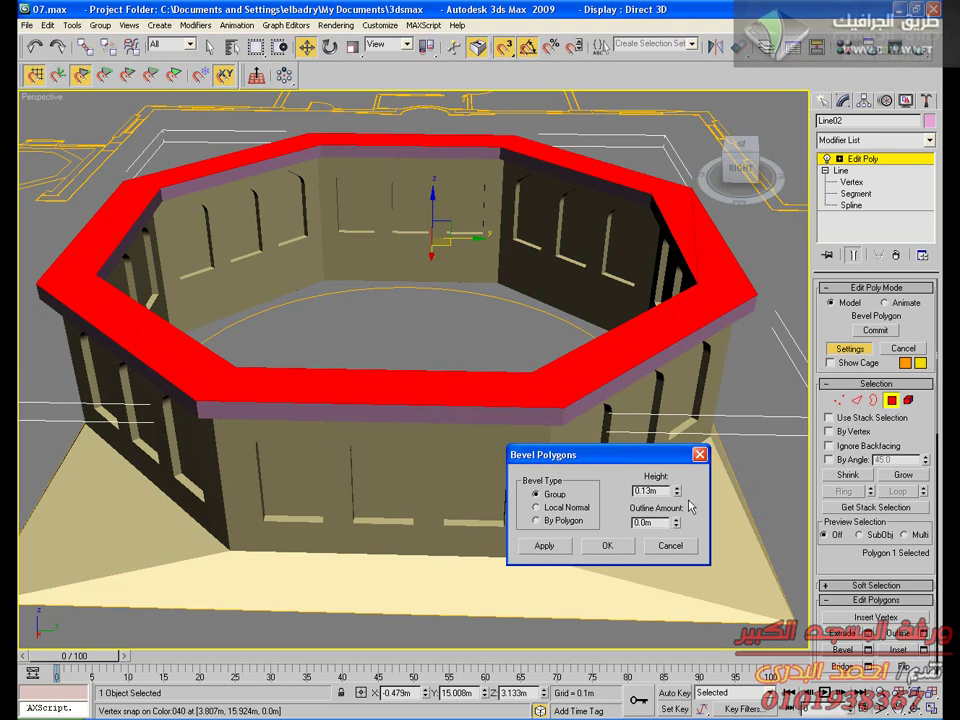
{"action": "right_click", "coordinate": [677, 492]}
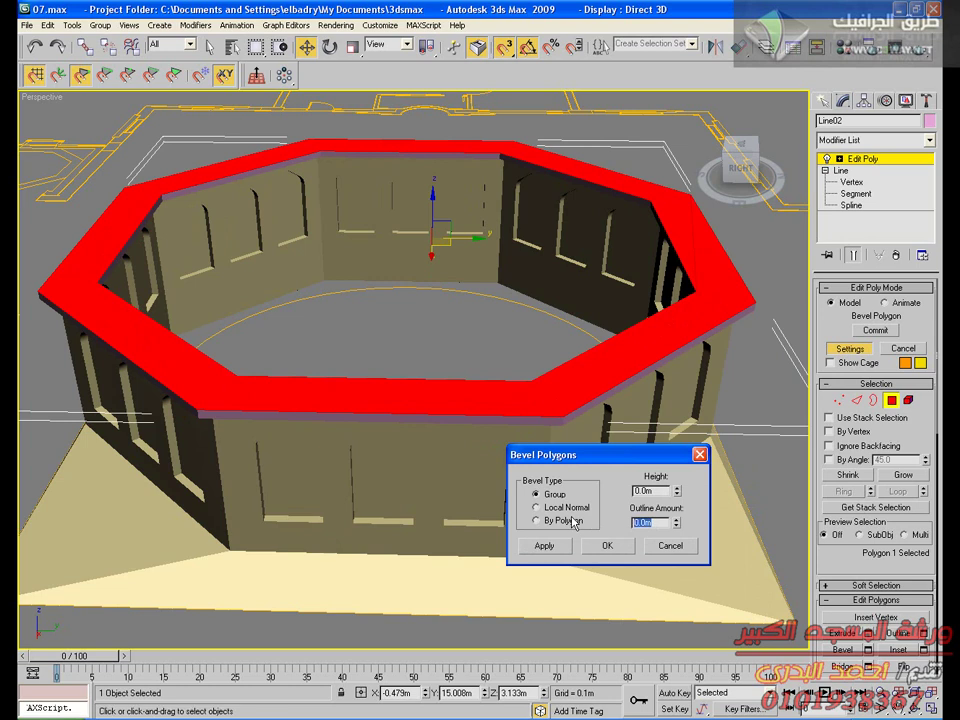
{"action": "left_click", "coordinate": [548, 546]}
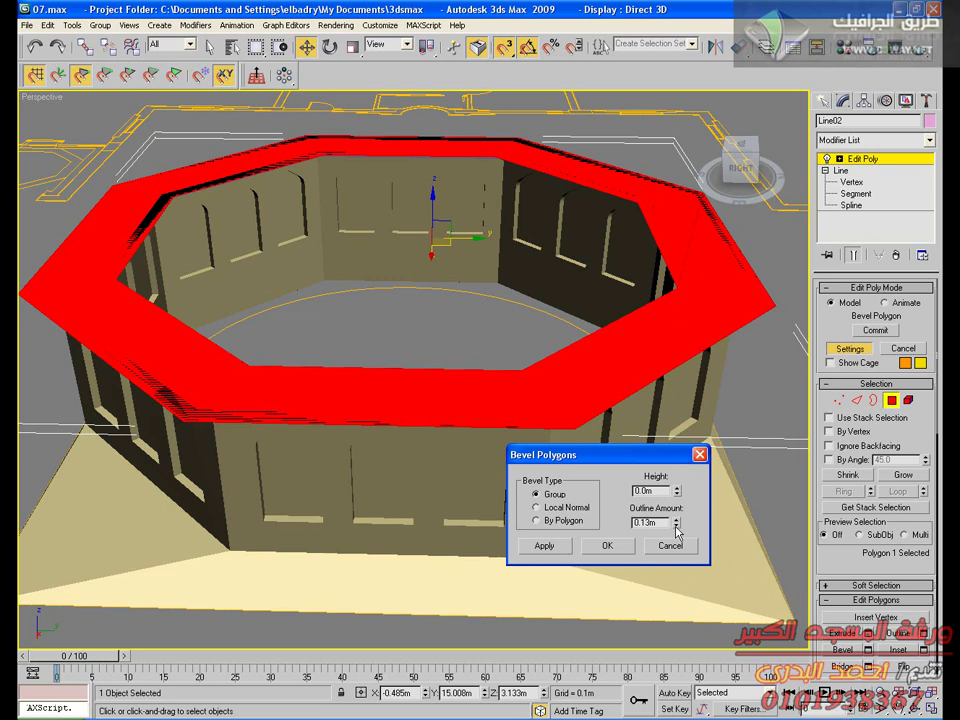
Bevel the widened rim polygon up 0.2 m with zero outline, finishing the bevel and leaving polygon editing
{"action": "right_click", "coordinate": [677, 524]}
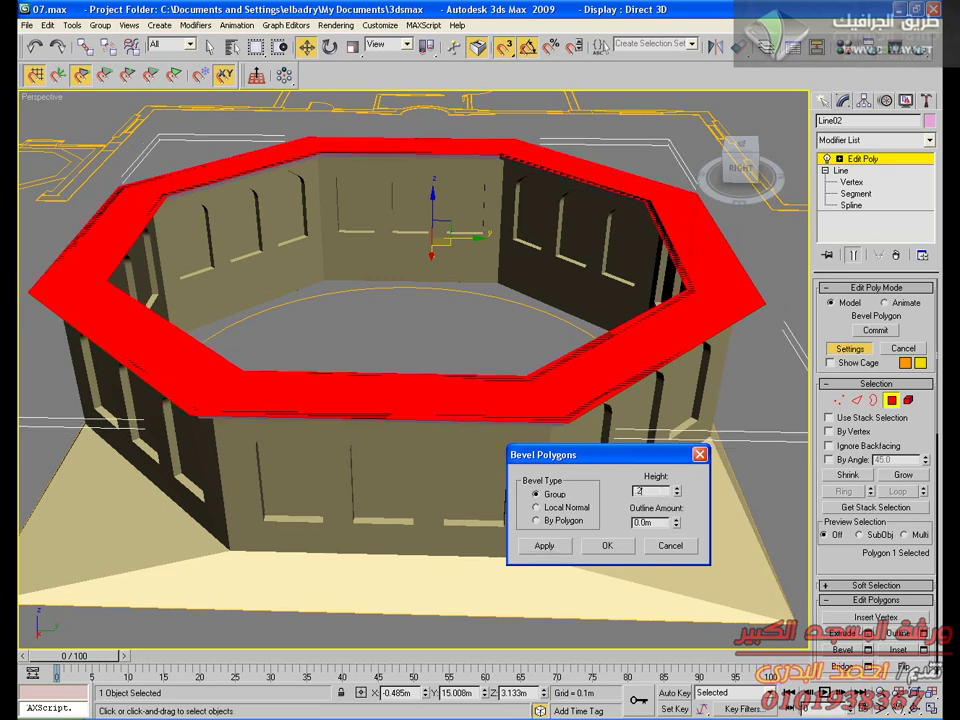
{"action": "left_click", "coordinate": [545, 545]}
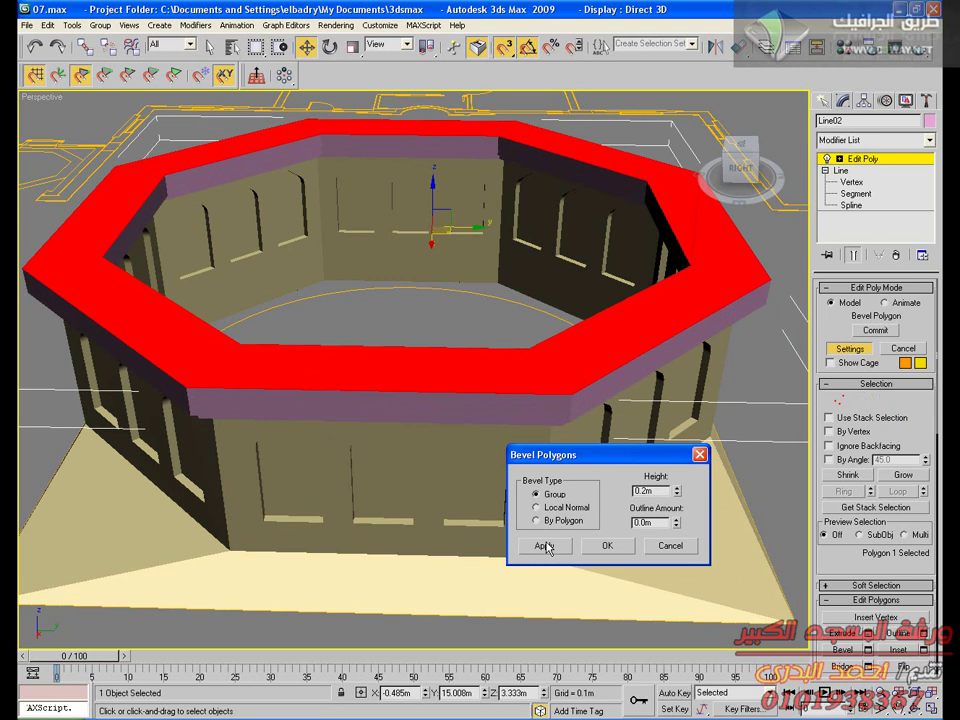
{"action": "right_click", "coordinate": [678, 495]}
{"action": "left_click", "coordinate": [610, 546]}
{"action": "middle_click_drag", "start_coordinate": [482, 448], "coordinate": [667, 352], "text": "alt"}
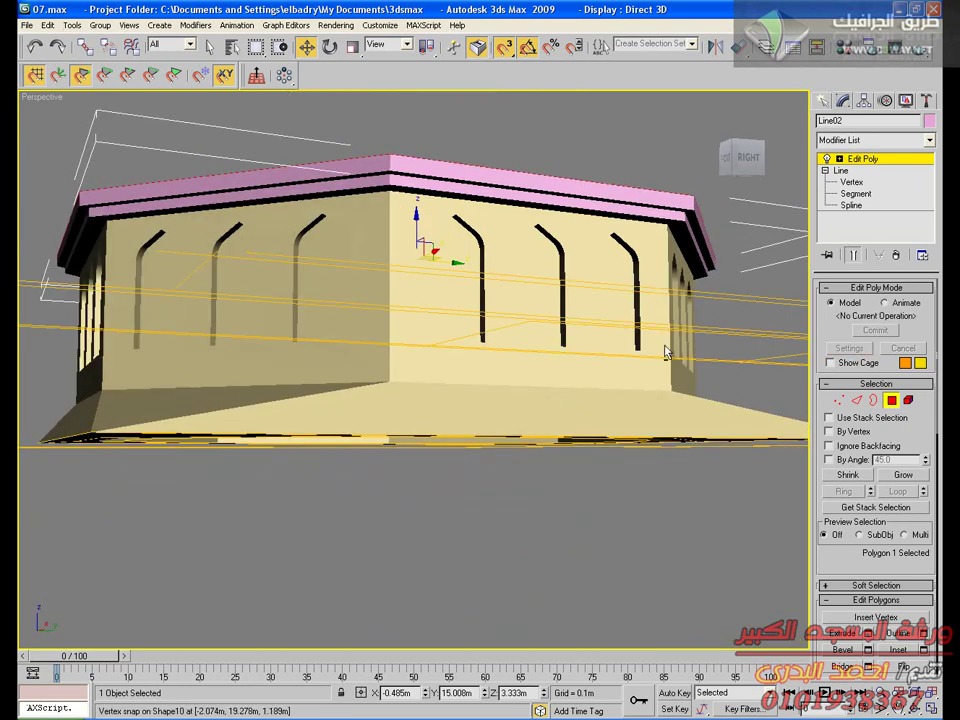
{"action": "left_click", "coordinate": [873, 160]}
Stand the half-dome profile spline lying beside the floor plan upright by rotating it 90 degrees about X
{"action": "middle_click_drag", "start_coordinate": [703, 269], "coordinate": [531, 414]}
{"action": "scroll", "coordinate": [627, 381], "scroll_direction": "up", "scroll_amount": 3}
{"action": "scroll", "coordinate": [531, 414], "scroll_direction": "down", "scroll_amount": 6}
{"action": "middle_click_drag", "start_coordinate": [593, 443], "coordinate": [546, 380]}
{"action": "middle_click_drag", "start_coordinate": [405, 418], "coordinate": [660, 421], "text": "alt"}
{"action": "middle_click_drag", "start_coordinate": [630, 421], "coordinate": [75, 437]}
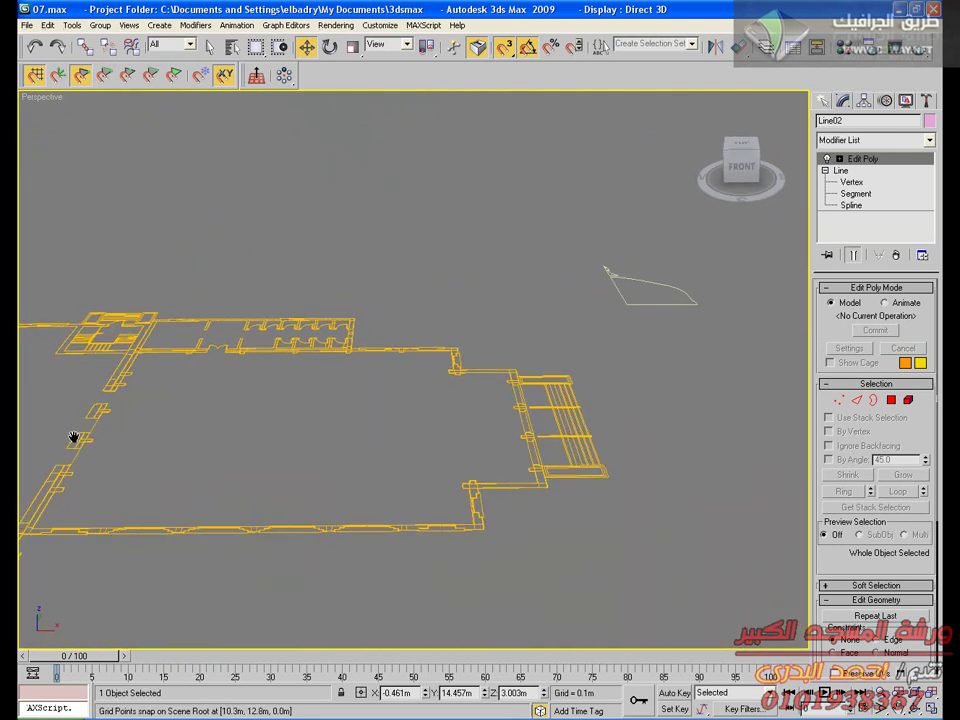
{"action": "left_click", "coordinate": [626, 300]}
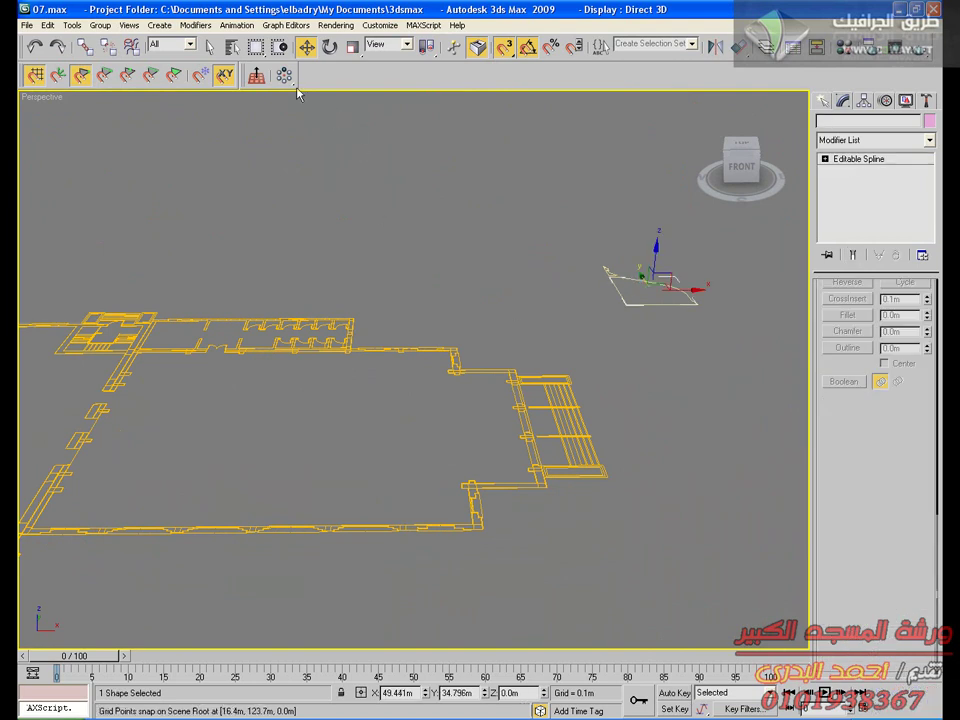
{"action": "key", "text": "alt+w"}
{"action": "right_click", "coordinate": [171, 208]}
{"action": "scroll", "coordinate": [160, 225], "scroll_direction": "down", "scroll_amount": 5}
{"action": "scroll", "coordinate": [157, 232], "scroll_direction": "up", "scroll_amount": 6}
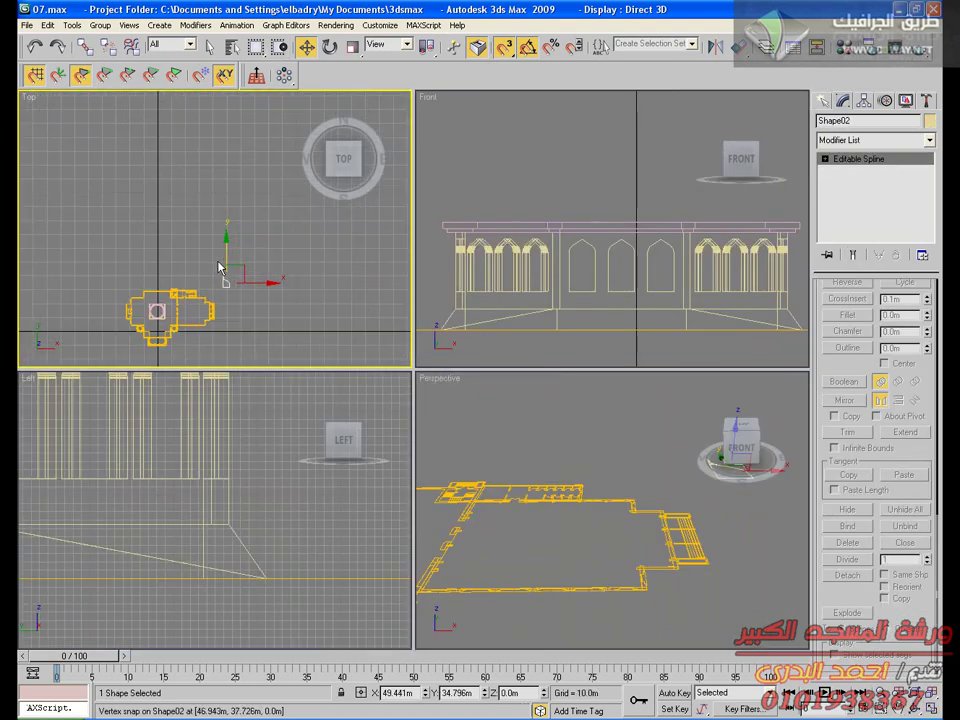
{"action": "scroll", "coordinate": [230, 260], "scroll_direction": "up", "scroll_amount": 4}
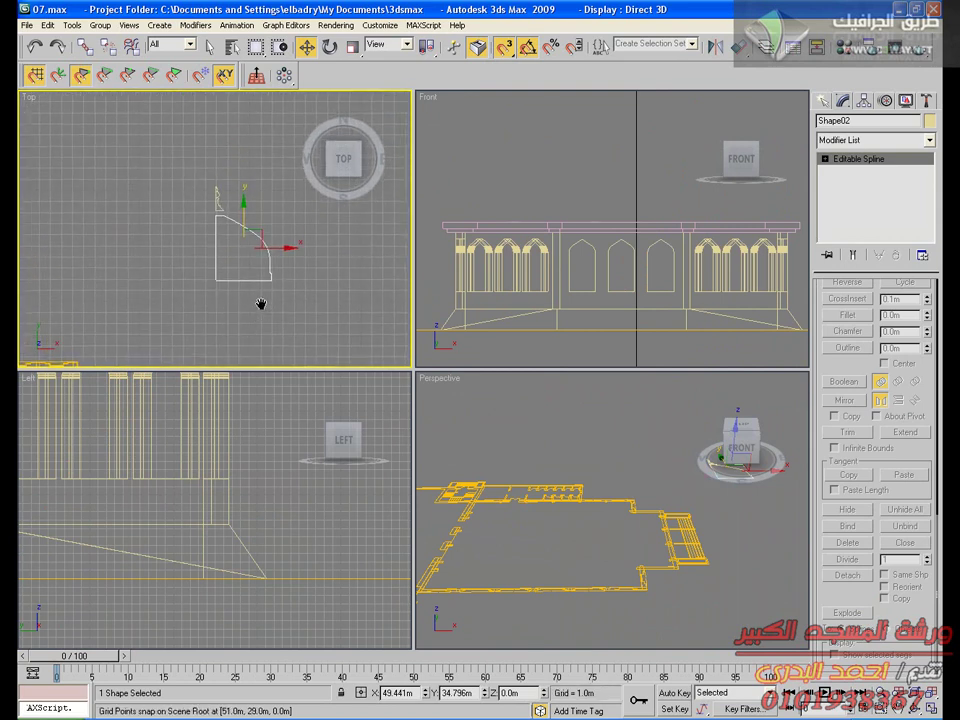
{"action": "left_click", "coordinate": [330, 48]}
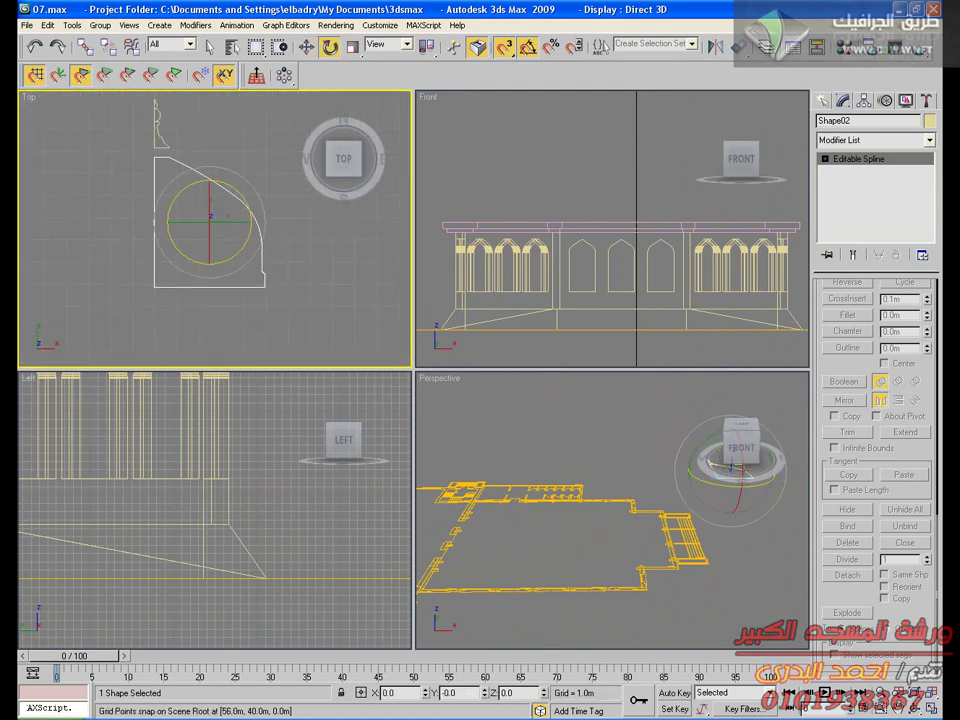
{"action": "type", "text": "90"}
{"action": "key", "text": "Return"}
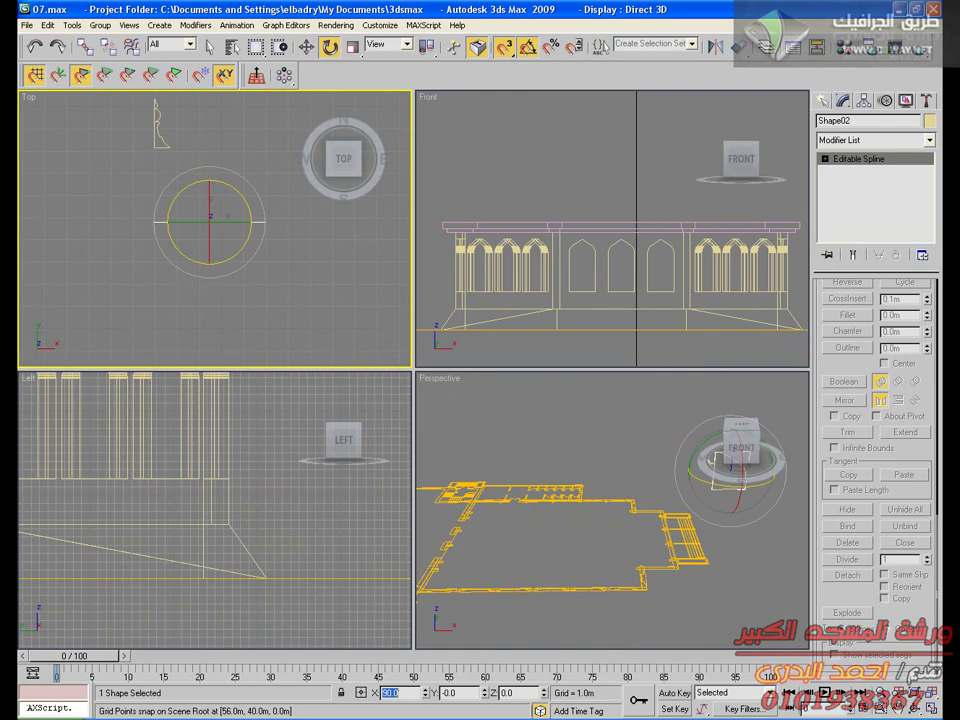
Raise the upright dome profile vertically in the front view to about Z 19.07 m
{"action": "left_click", "coordinate": [309, 51]}
{"action": "middle_click_drag", "start_coordinate": [646, 291], "coordinate": [828, 287]}
{"action": "scroll", "coordinate": [828, 287], "scroll_direction": "down", "scroll_amount": 8}
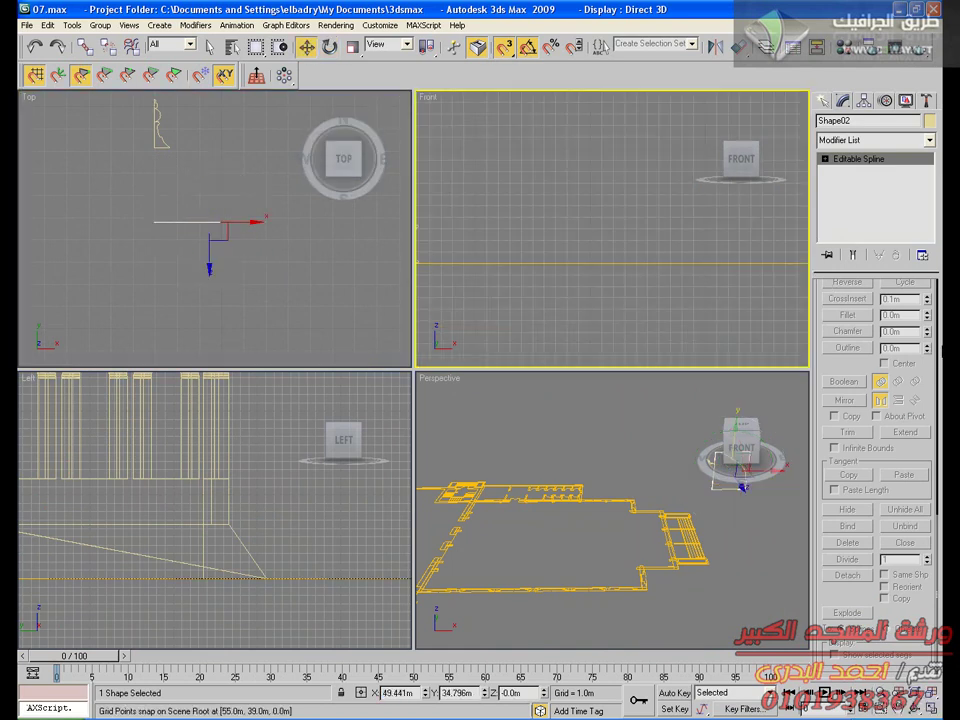
{"action": "middle_click_drag", "start_coordinate": [679, 247], "coordinate": [526, 259]}
{"action": "left_click_drag", "start_coordinate": [569, 228], "coordinate": [574, 164]}
{"action": "scroll", "coordinate": [590, 222], "scroll_direction": "up", "scroll_amount": 4}
{"action": "middle_click_drag", "start_coordinate": [591, 222], "coordinate": [677, 350]}
{"action": "scroll", "coordinate": [657, 329], "scroll_direction": "up", "scroll_amount": 3}
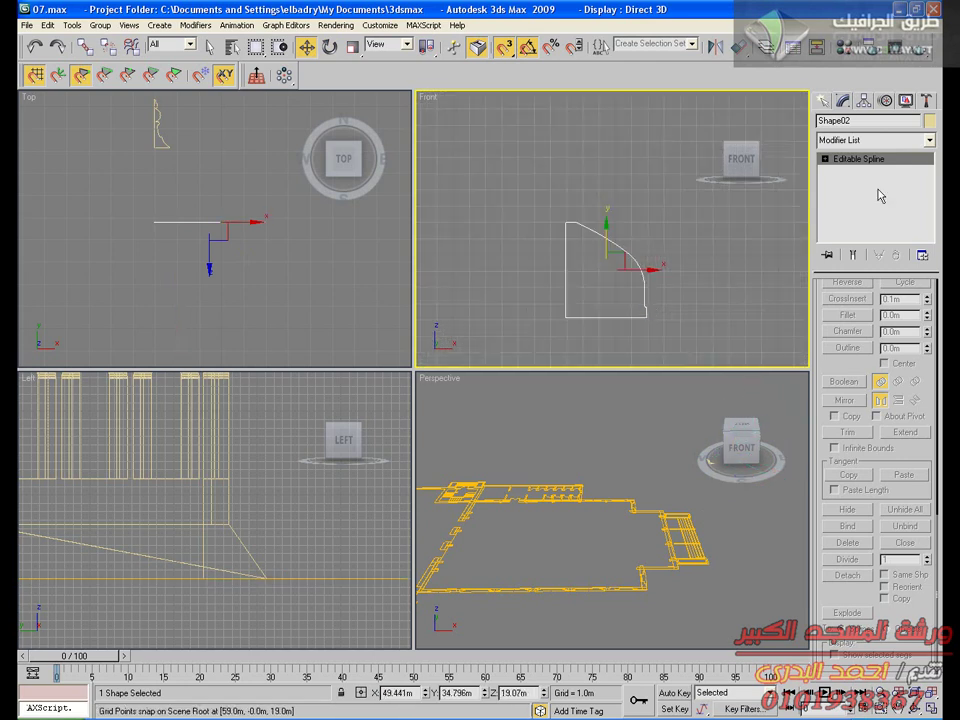
Apply a Lathe modifier to the dome profile and move its axis, with snapping off, to the profile's straight vertical edge
{"action": "left_click", "coordinate": [838, 143]}
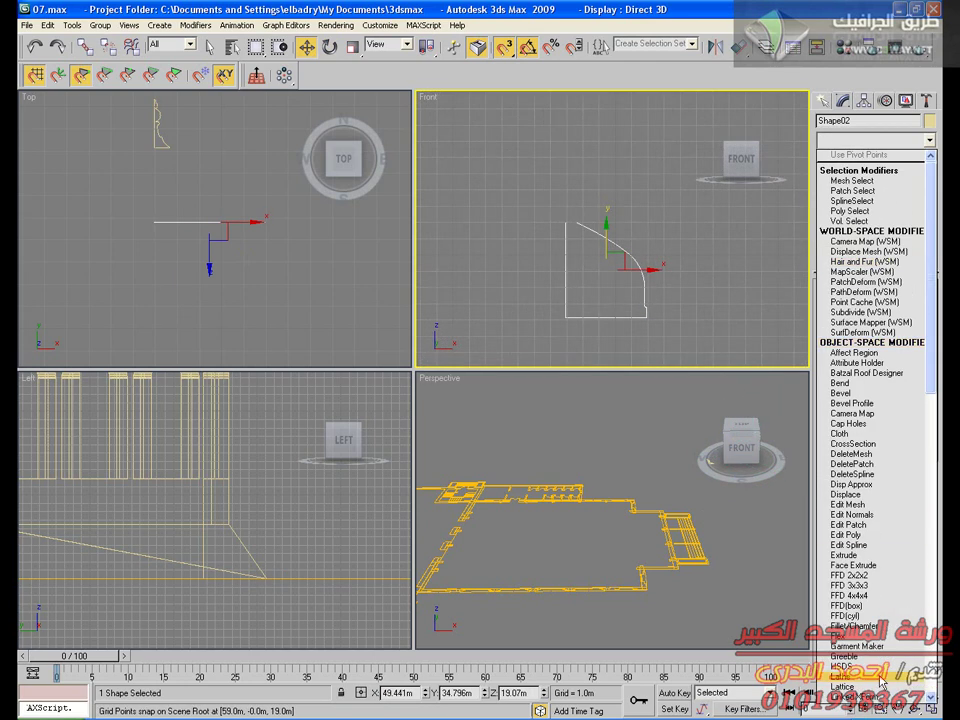
{"action": "left_click", "coordinate": [888, 666]}
{"action": "key", "text": "1"}
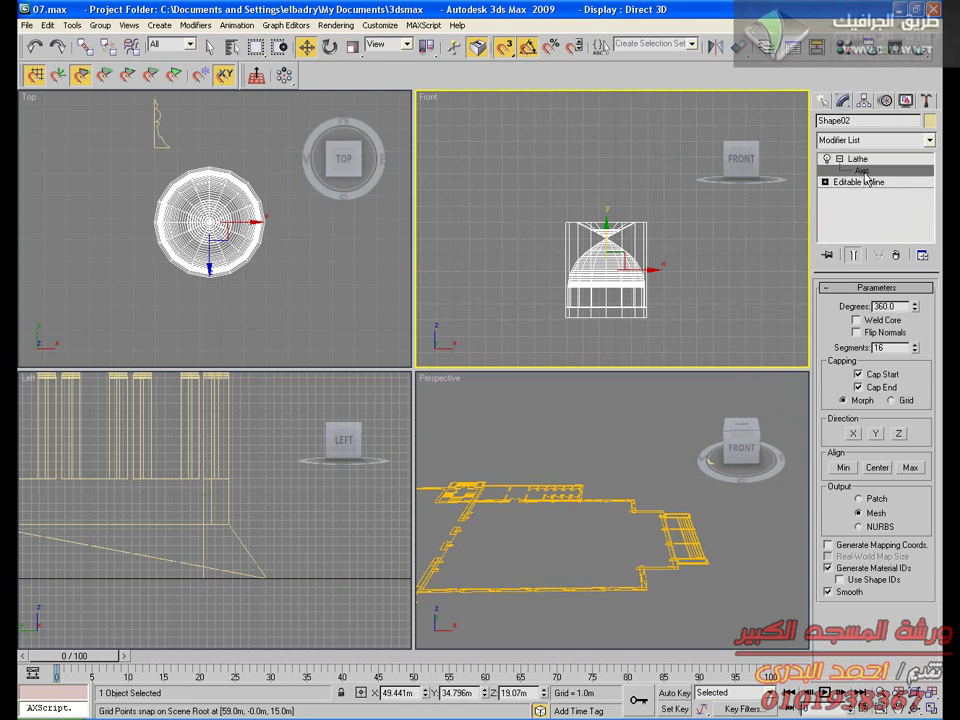
{"action": "middle_click_drag", "start_coordinate": [659, 244], "coordinate": [683, 222]}
{"action": "left_click", "coordinate": [510, 57]}
{"action": "scroll", "coordinate": [652, 227], "scroll_direction": "up", "scroll_amount": 3}
{"action": "left_click_drag", "start_coordinate": [655, 238], "coordinate": [562, 224]}
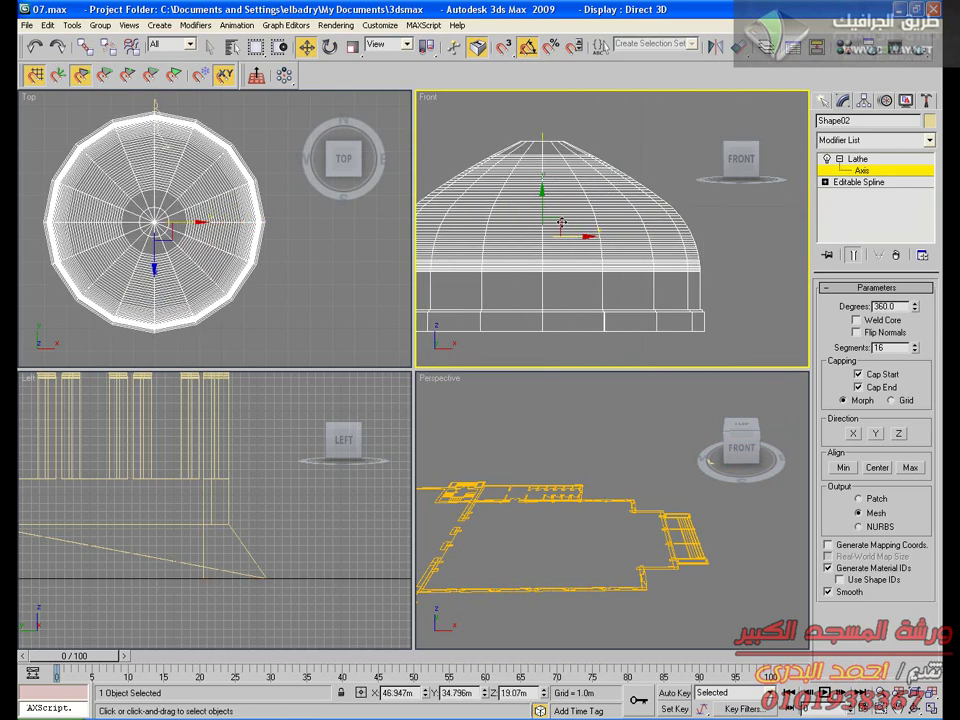
{"action": "left_click", "coordinate": [857, 159]}
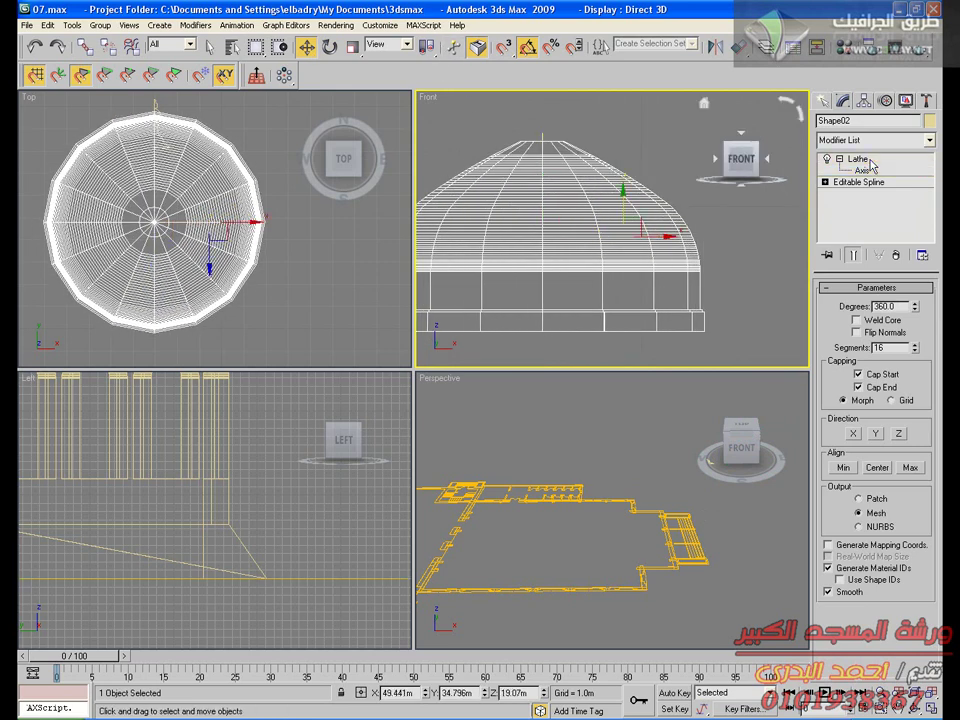
Set the dome's Lathe to 32 segments with Weld Core and Flip Normals enabled
{"action": "middle_click_drag", "start_coordinate": [680, 242], "coordinate": [745, 237]}
{"action": "scroll", "coordinate": [638, 251], "scroll_direction": "down", "scroll_amount": 3}
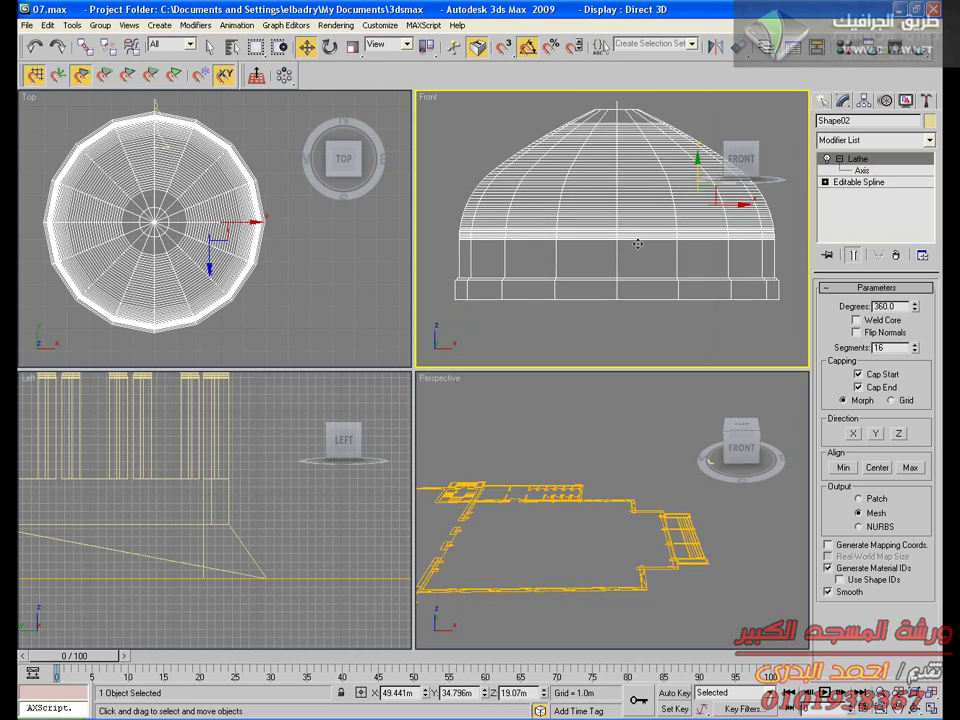
{"action": "middle_click_drag", "start_coordinate": [271, 230], "coordinate": [292, 231]}
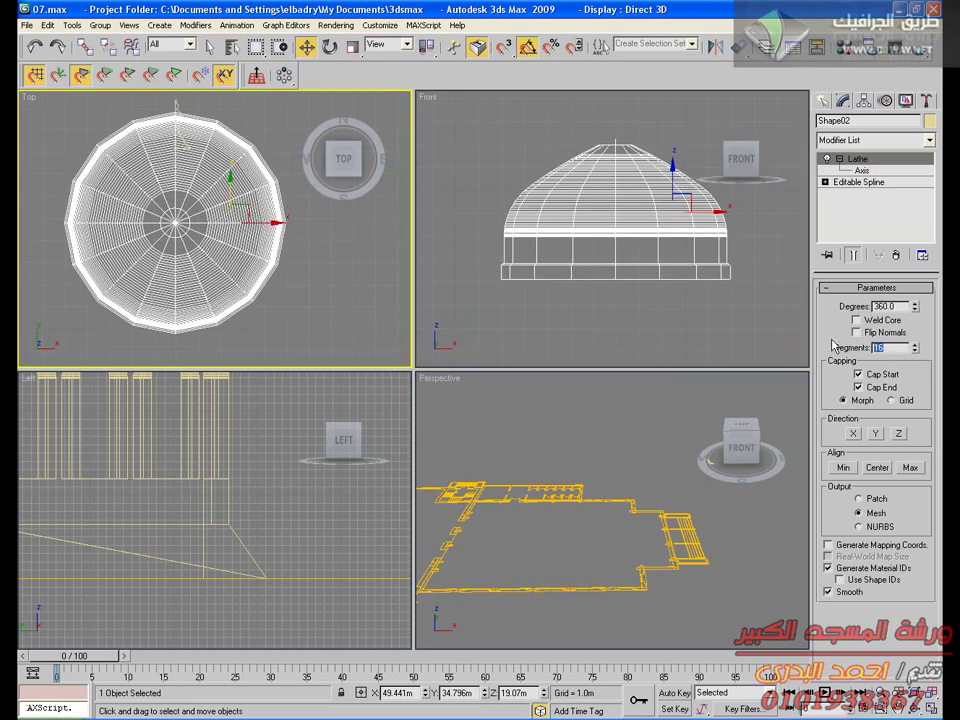
{"action": "key", "text": "Return"}
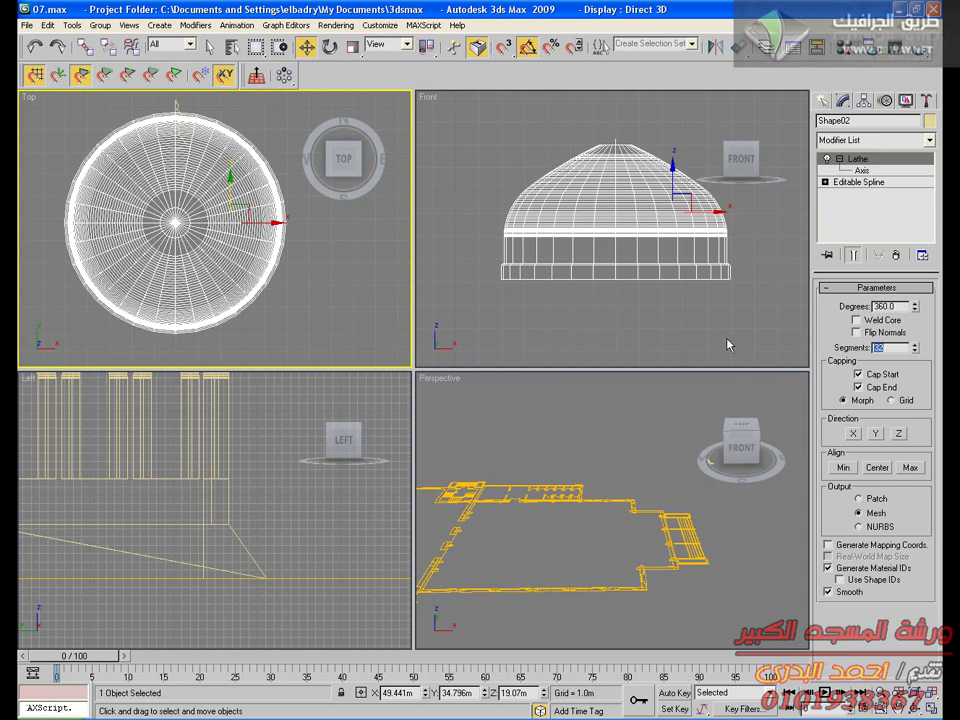
{"action": "scroll", "coordinate": [727, 344], "scroll_direction": "down", "scroll_amount": 3}
{"action": "scroll", "coordinate": [605, 490], "scroll_direction": "down", "scroll_amount": 3}
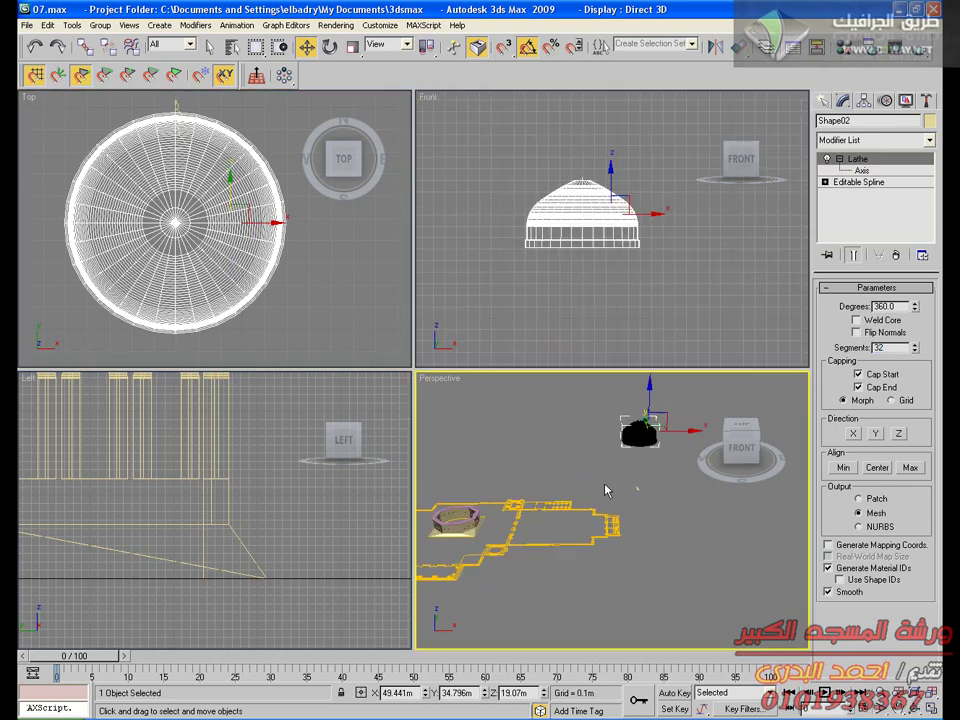
{"action": "left_click", "coordinate": [856, 332]}
{"action": "middle_click_drag", "start_coordinate": [558, 465], "coordinate": [600, 477]}
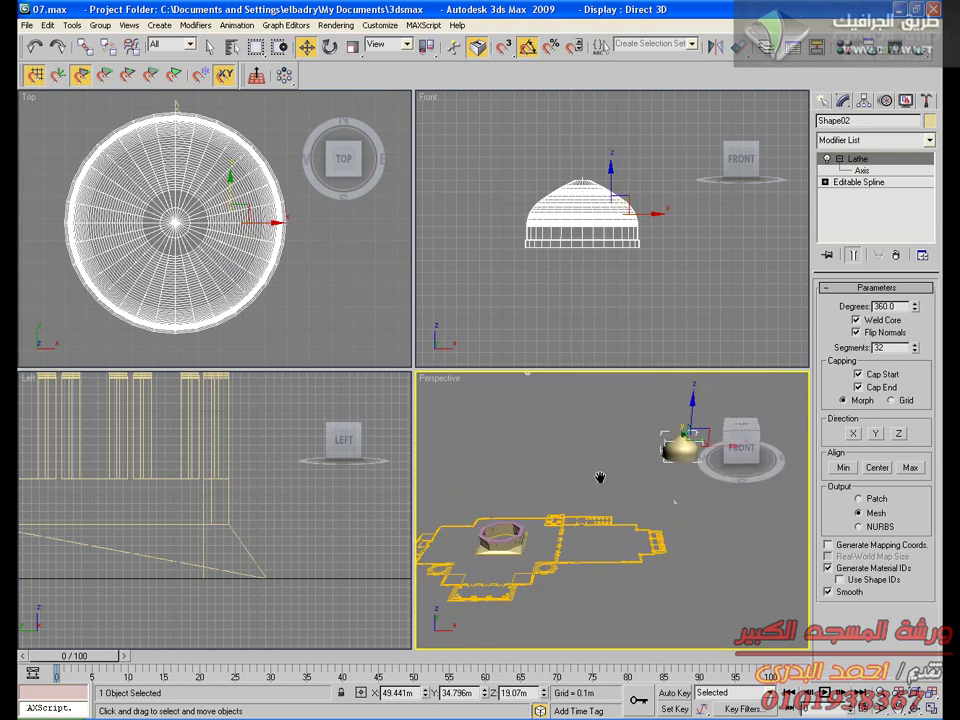
Align the dome to the octagonal wall Line02, center to center, in X, Y and Z position
{"action": "left_click", "coordinate": [740, 47]}
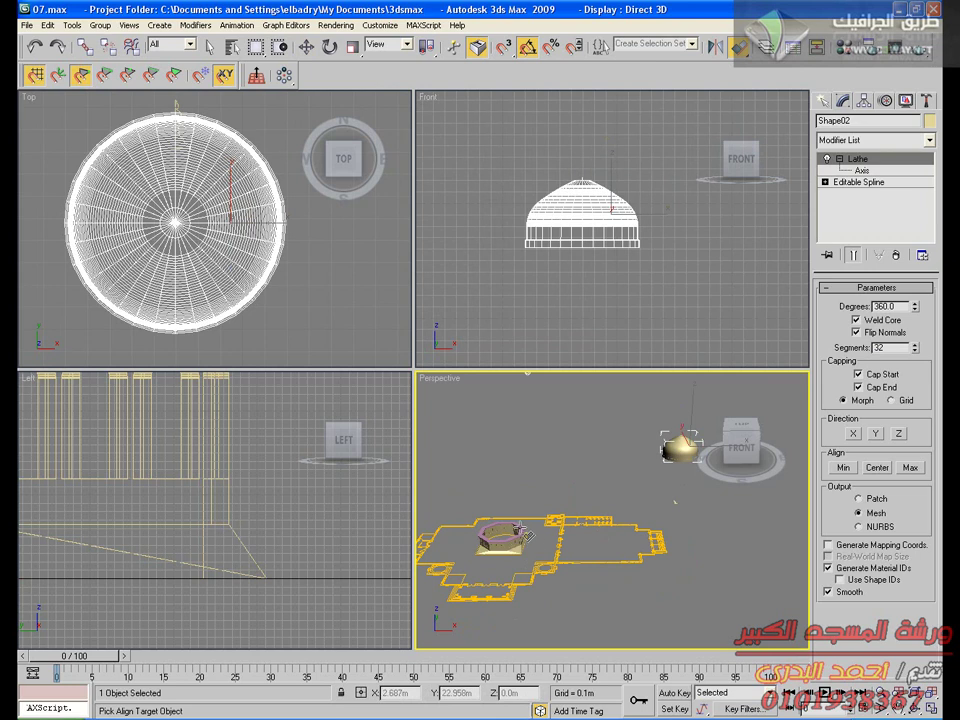
{"action": "left_click", "coordinate": [522, 532]}
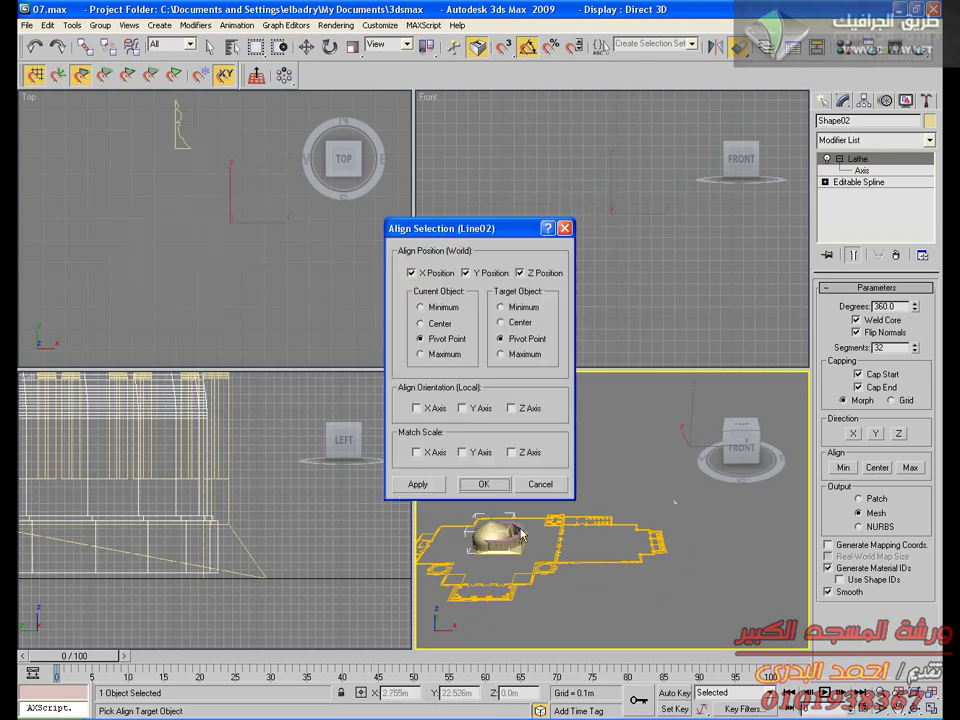
{"action": "left_click", "coordinate": [512, 331]}
{"action": "left_click", "coordinate": [455, 326]}
{"action": "left_click", "coordinate": [520, 273]}
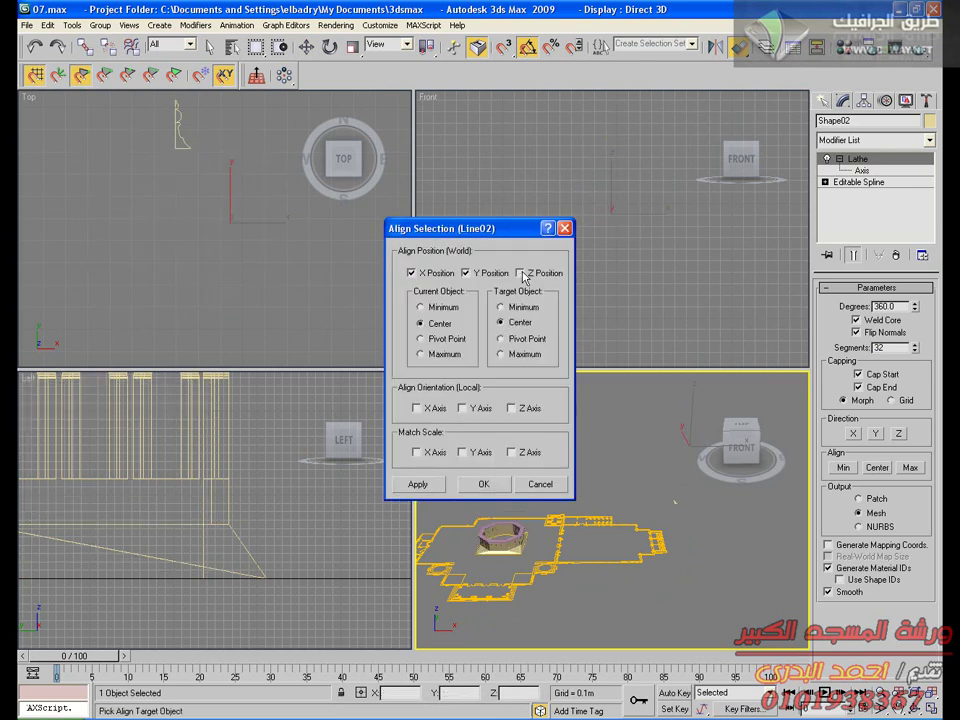
{"action": "left_click", "coordinate": [520, 273]}
{"action": "left_click", "coordinate": [484, 484]}
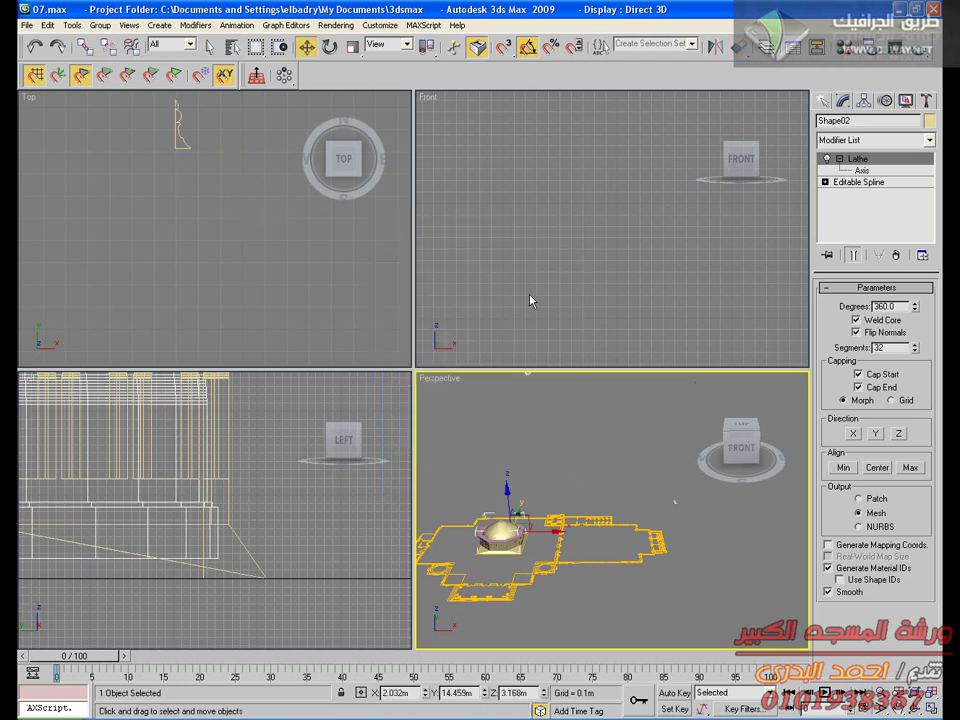
Raise the centred dome vertically in the front view until it clears the wall's cornice, at about Z 6.91 m
{"action": "key", "text": "ctrl+shift+z"}
{"action": "scroll", "coordinate": [690, 266], "scroll_direction": "up", "scroll_amount": 5}
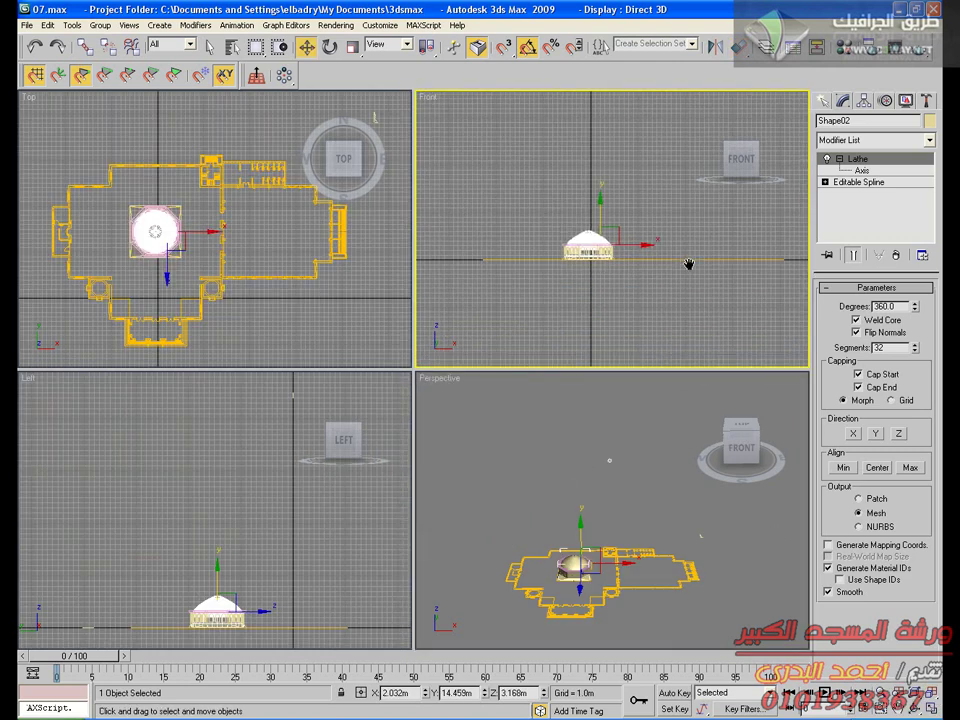
{"action": "left_click_drag", "start_coordinate": [650, 223], "coordinate": [642, 145]}
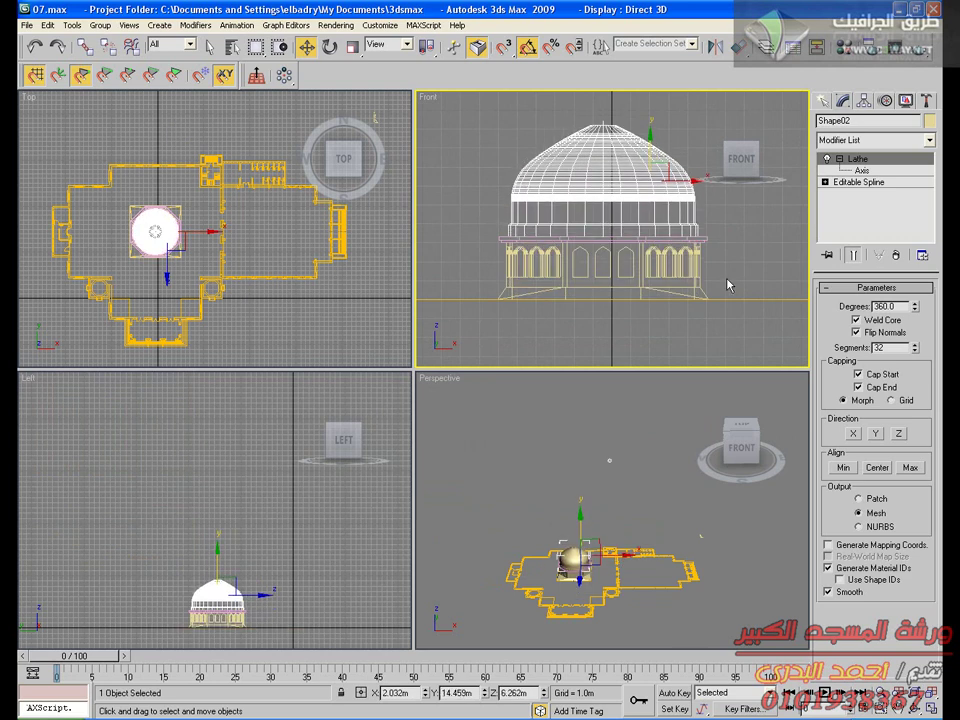
{"action": "left_click", "coordinate": [753, 247]}
{"action": "middle_click_drag", "start_coordinate": [700, 282], "coordinate": [644, 264]}
{"action": "scroll", "coordinate": [683, 295], "scroll_direction": "up", "scroll_amount": 2}
{"action": "scroll", "coordinate": [683, 277], "scroll_direction": "up", "scroll_amount": 3}
{"action": "scroll", "coordinate": [644, 264], "scroll_direction": "down", "scroll_amount": 3}
{"action": "scroll", "coordinate": [588, 242], "scroll_direction": "down", "scroll_amount": 2}
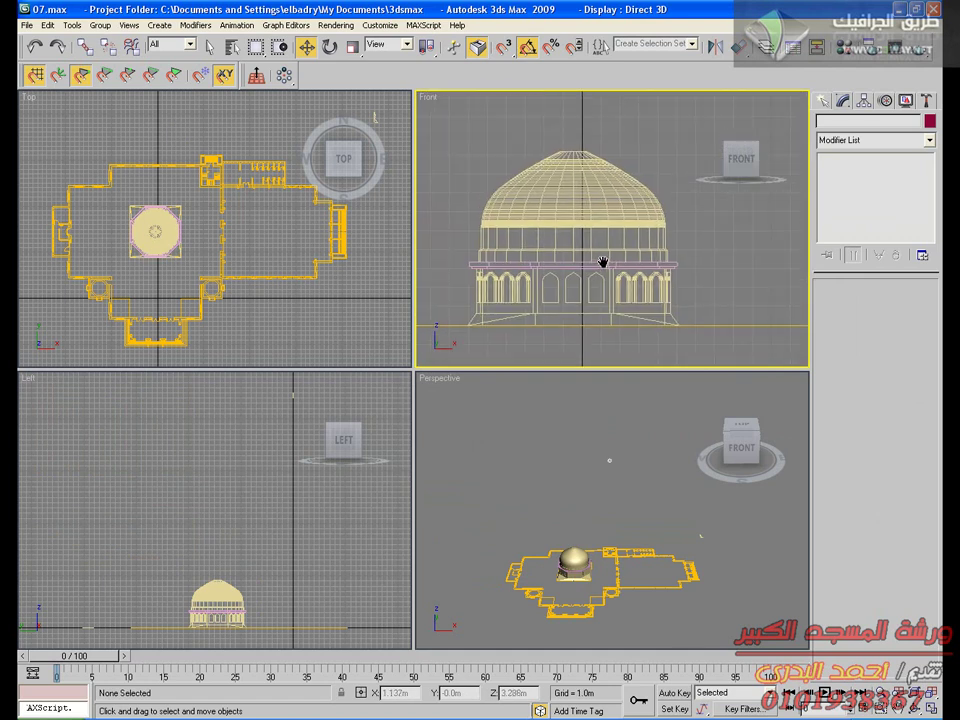
{"action": "left_click", "coordinate": [604, 258]}
{"action": "left_click_drag", "start_coordinate": [622, 172], "coordinate": [622, 159]}
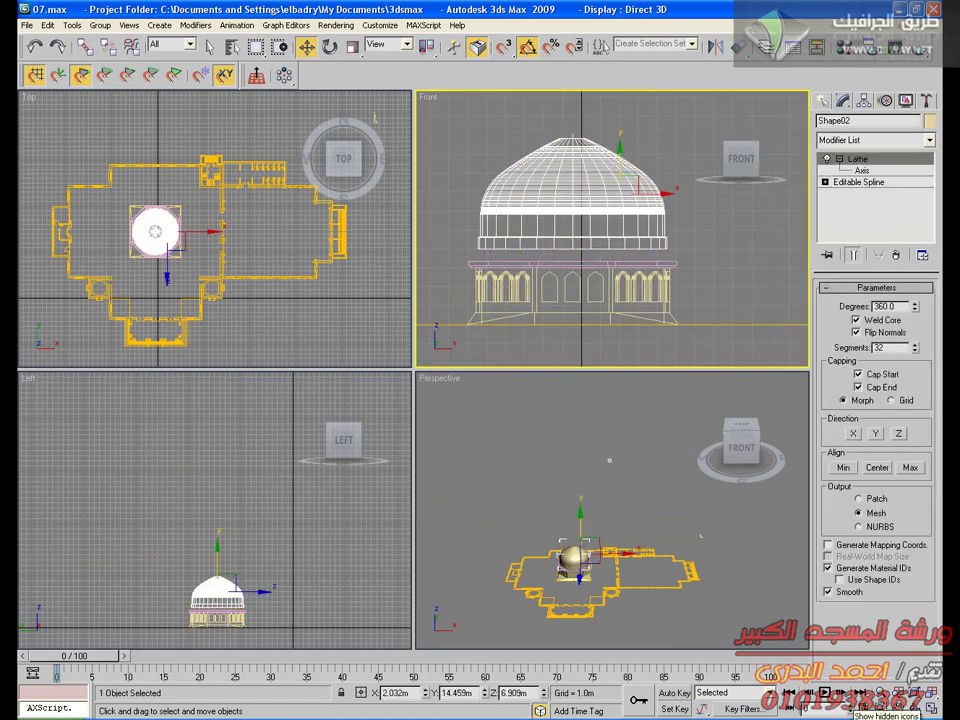
{"action": "mouse_move", "coordinate": [580, 323]}
{"action": "middle_mouse_down"}
{"action": "mouse_move", "coordinate": [585, 336]}
{"action": "mouse_move", "coordinate": [585, 320]}
{"action": "middle_mouse_up"}
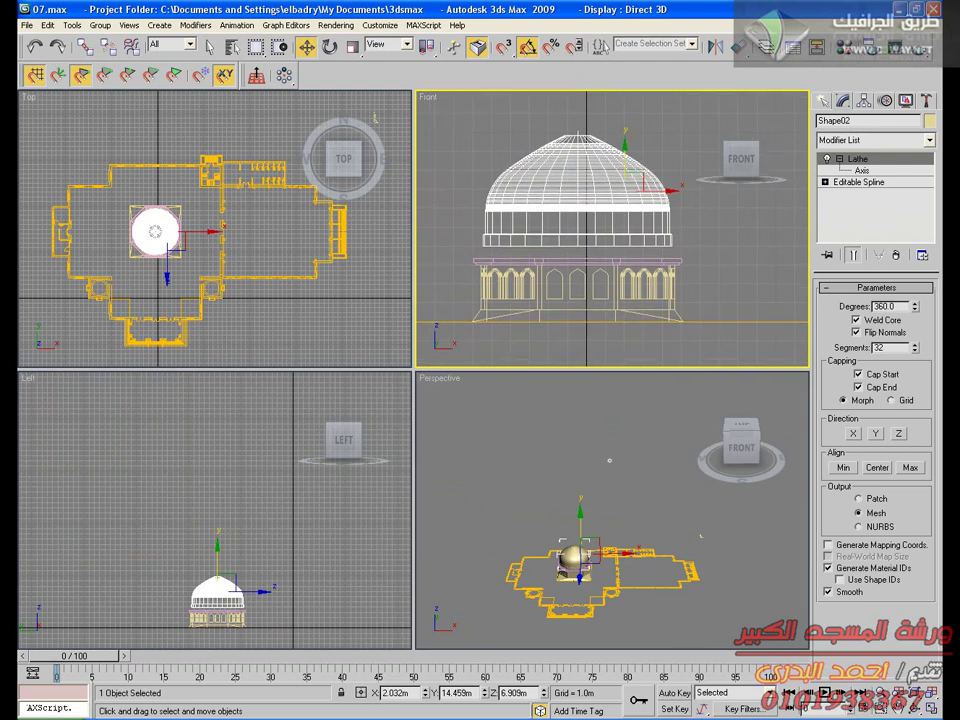
Select the octagonal wall and pick the top rim polygon of its cornice beneath the dome
{"action": "key", "text": "alt+w"}
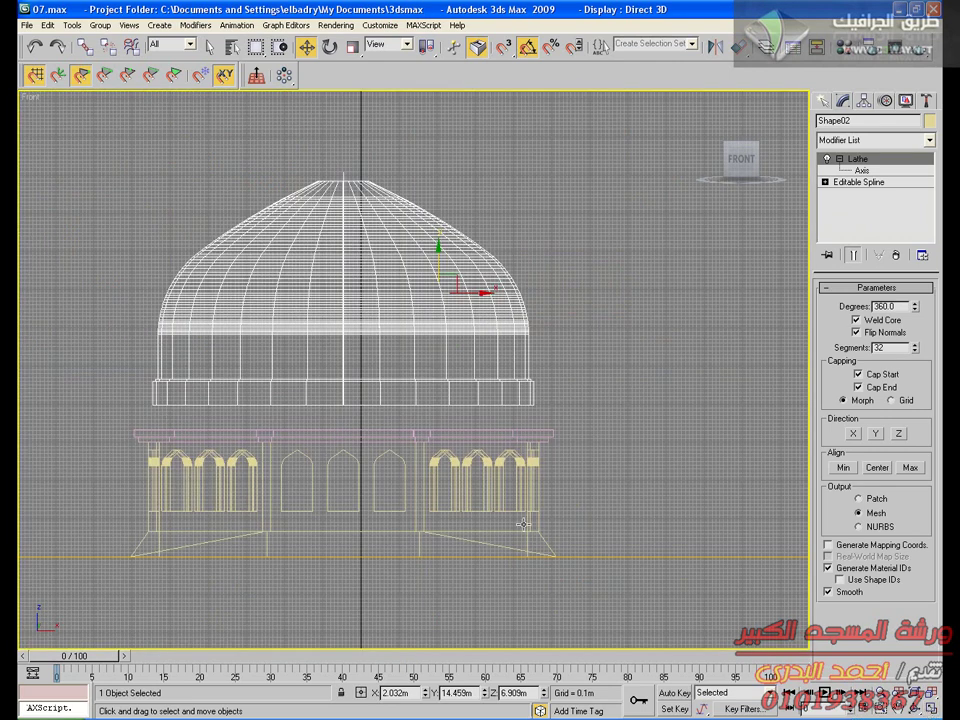
{"action": "scroll", "coordinate": [522, 523], "scroll_direction": "up", "scroll_amount": 5}
{"action": "left_click", "coordinate": [620, 393]}
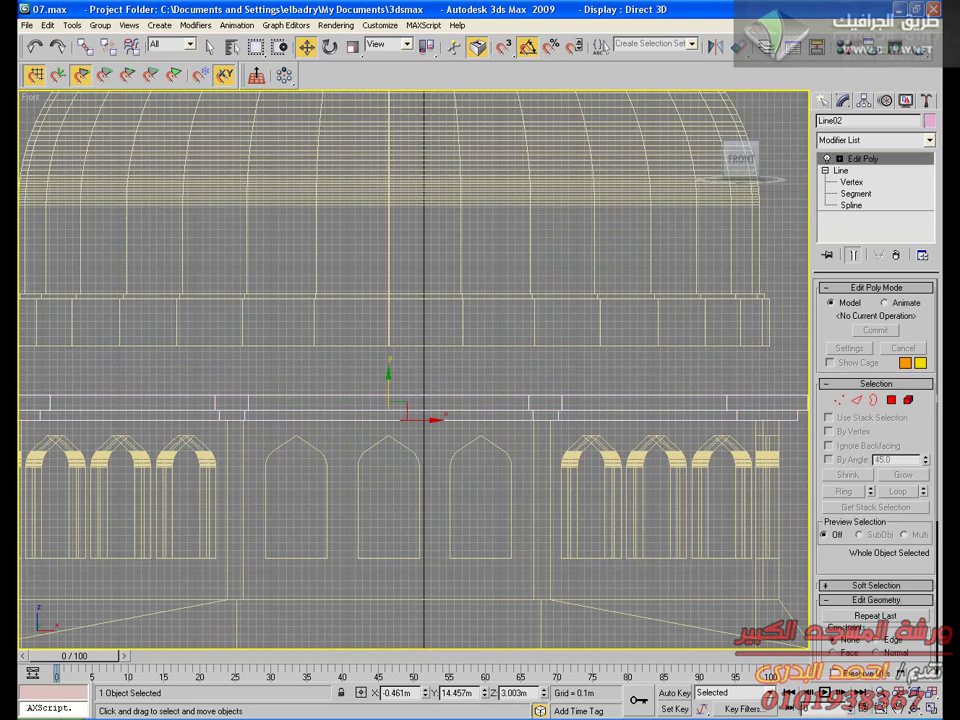
{"action": "key", "text": "alt+w"}
{"action": "right_click", "coordinate": [700, 530]}
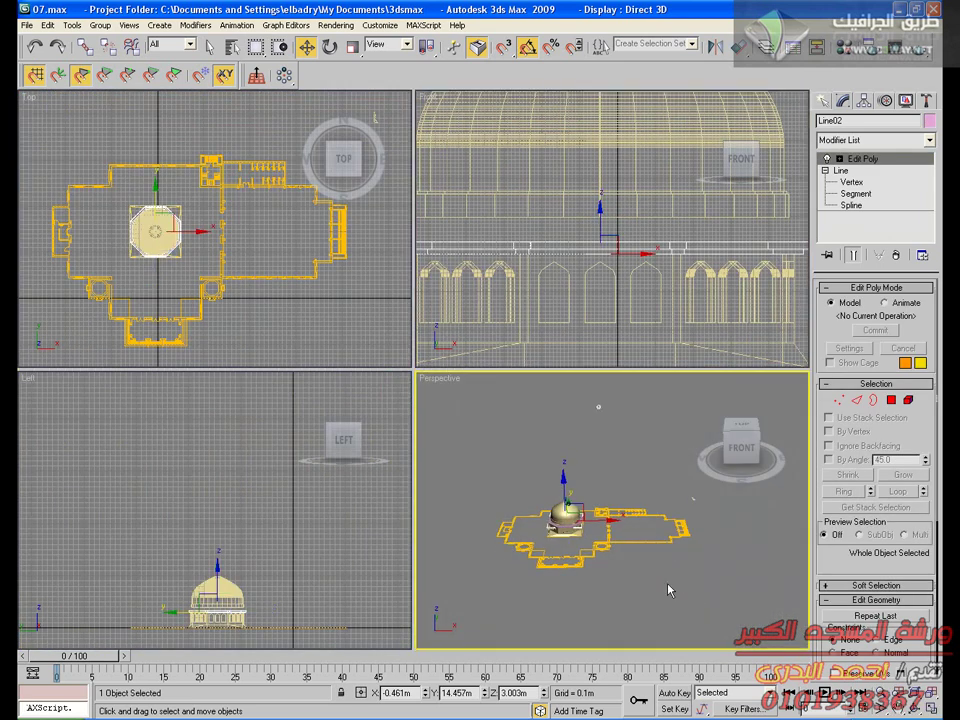
{"action": "scroll", "coordinate": [686, 531], "scroll_direction": "up", "scroll_amount": 8}
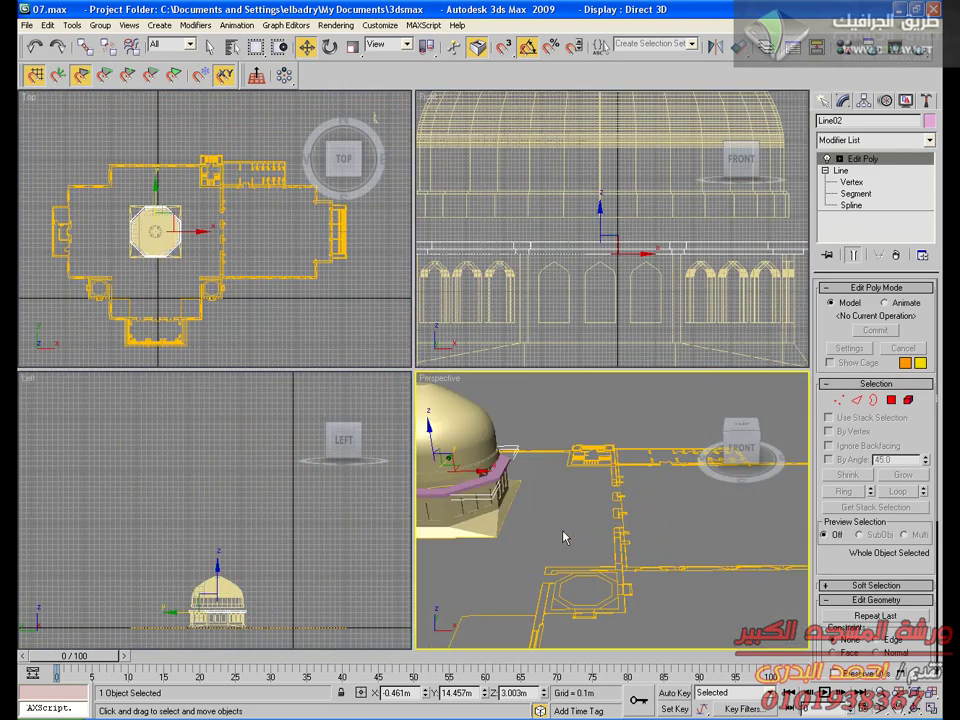
{"action": "middle_click_drag", "start_coordinate": [748, 598], "coordinate": [795, 606]}
{"action": "left_click", "coordinate": [891, 400]}
{"action": "left_click", "coordinate": [603, 512]}
{"action": "middle_click_drag", "start_coordinate": [639, 511], "coordinate": [699, 519]}
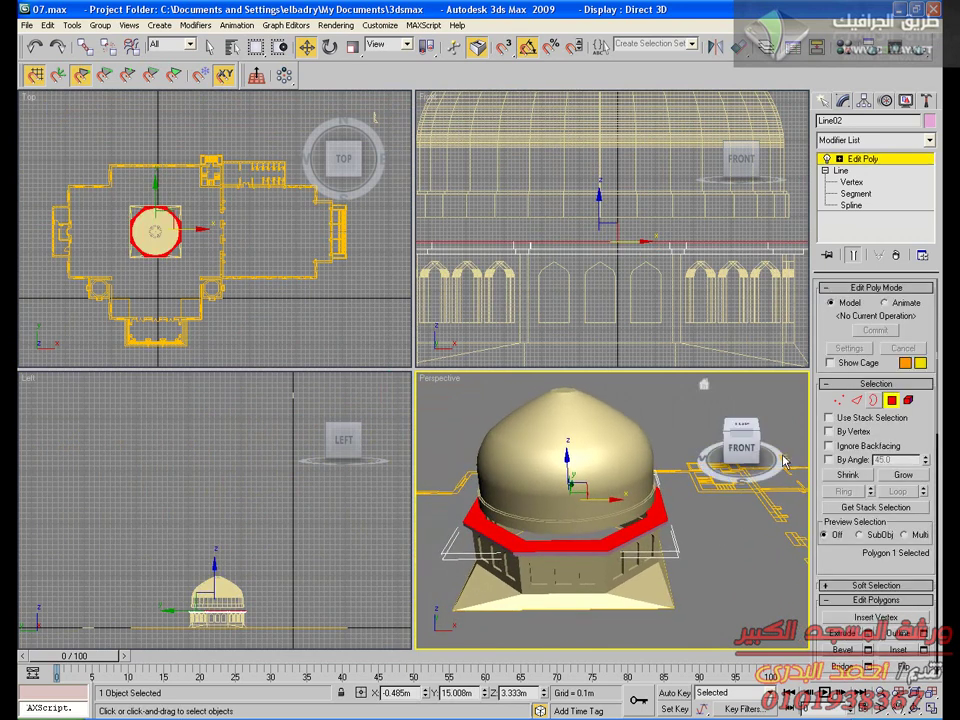
{"action": "left_click", "coordinate": [868, 650]}
{"action": "left_click_drag", "start_coordinate": [660, 460], "coordinate": [683, 328]}
{"action": "middle_click_drag", "start_coordinate": [648, 482], "coordinate": [664, 518]}
{"action": "scroll", "coordinate": [648, 472], "scroll_direction": "up", "scroll_amount": 3}
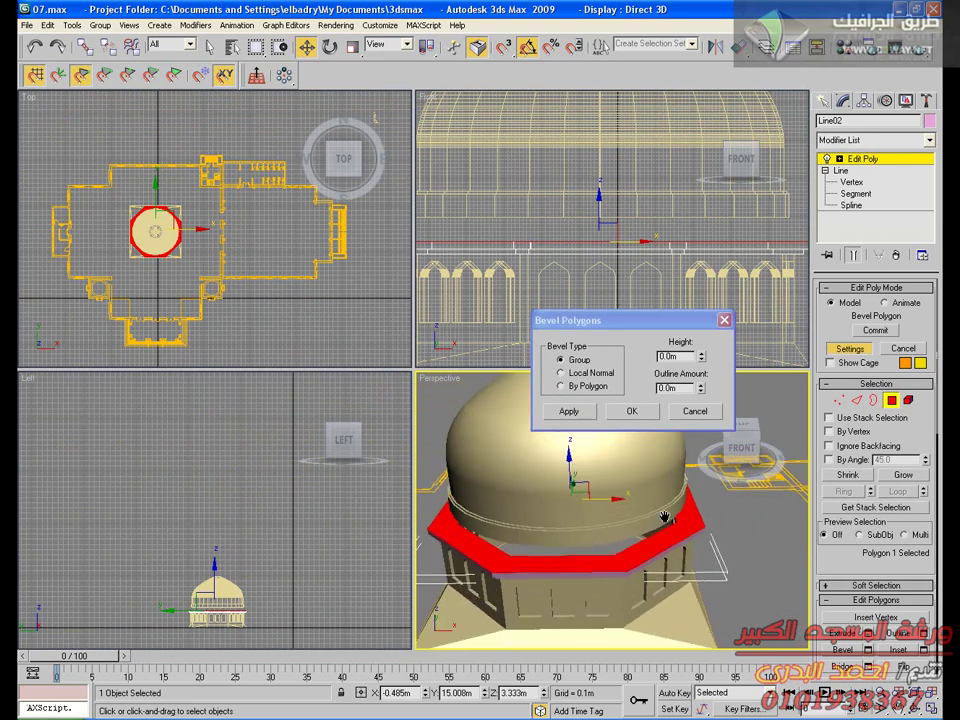
{"action": "double_click", "coordinate": [688, 388]}
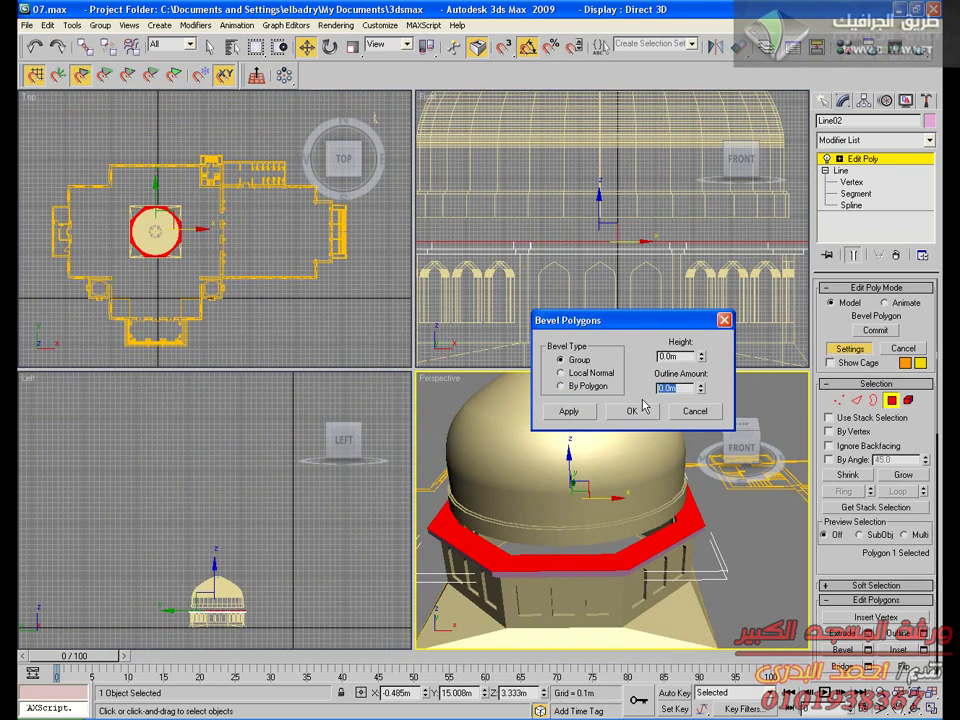
{"action": "type", "text": "1"}
{"action": "left_click_drag", "start_coordinate": [705, 398], "coordinate": [697, 388]}
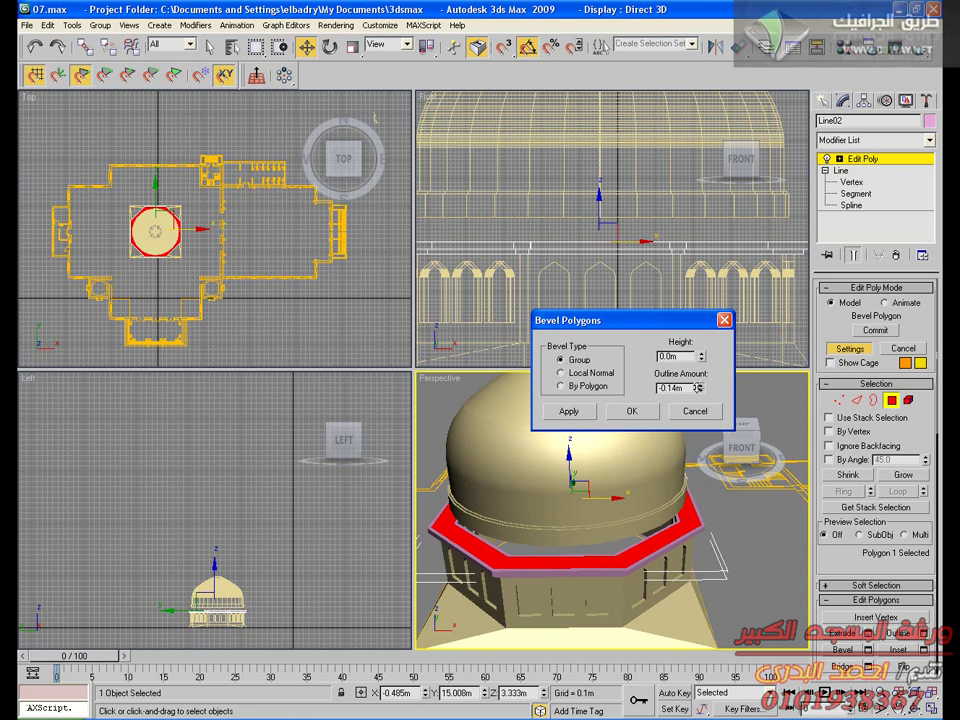
{"action": "middle_click_drag", "start_coordinate": [752, 285], "coordinate": [603, 217]}
{"action": "scroll", "coordinate": [700, 238], "scroll_direction": "up", "scroll_amount": 3}
{"action": "scroll", "coordinate": [603, 216], "scroll_direction": "up", "scroll_amount": 3}
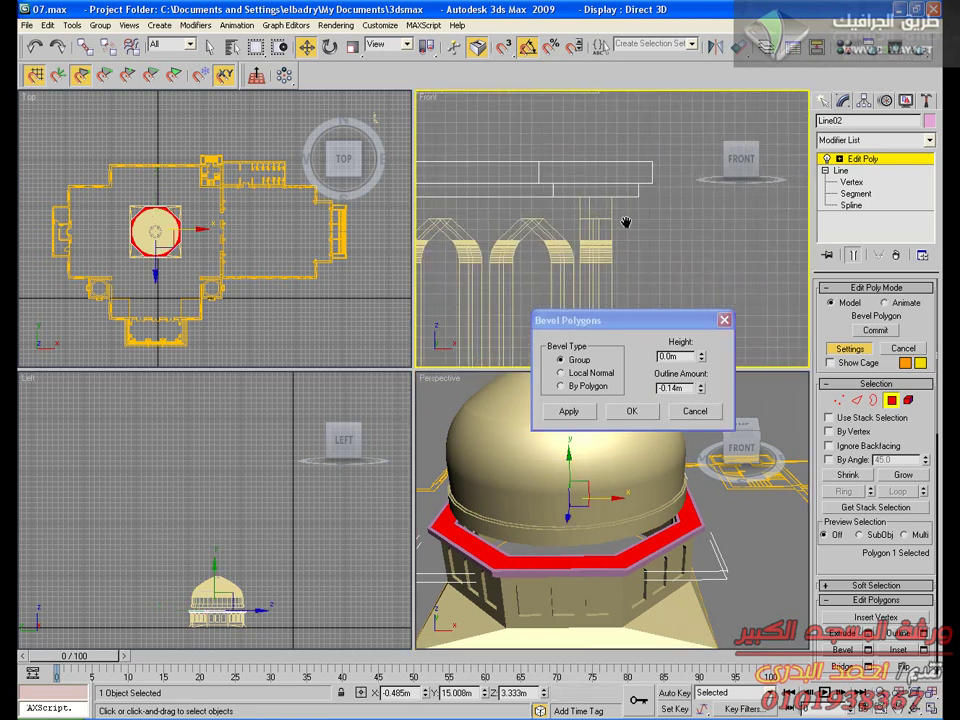
{"action": "left_click_drag", "start_coordinate": [703, 396], "coordinate": [700, 378]}
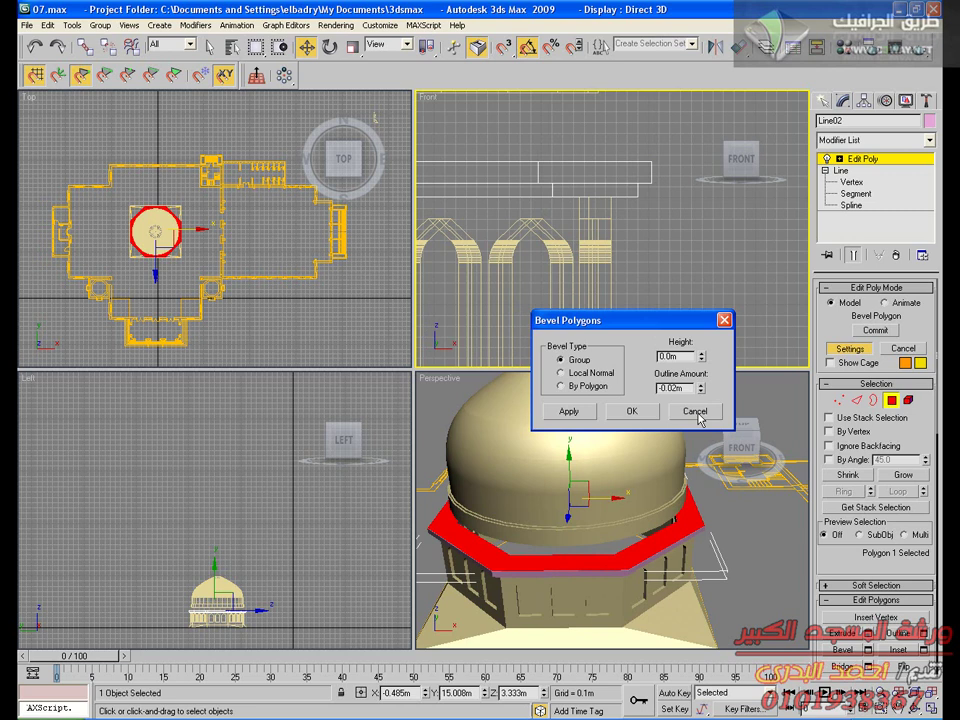
{"action": "left_click", "coordinate": [696, 412]}
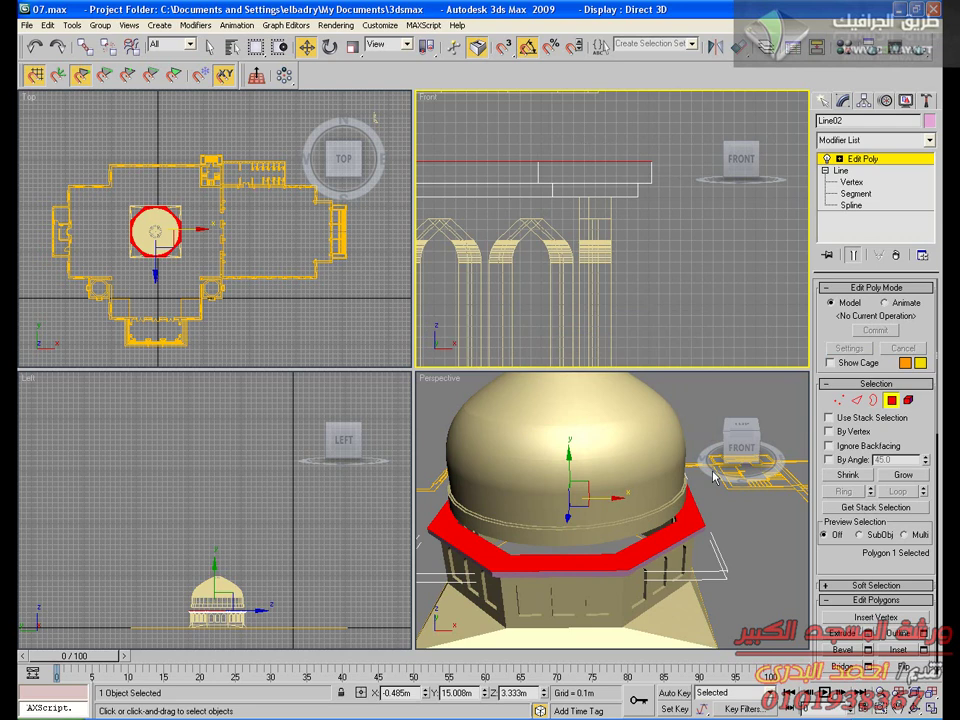
Consult the rim offset in the AutoCAD dome section and apply a Bevel with outline amount -0.26 m and height 0 to the cornice's top polygon
{"action": "left_click", "coordinate": [868, 649]}
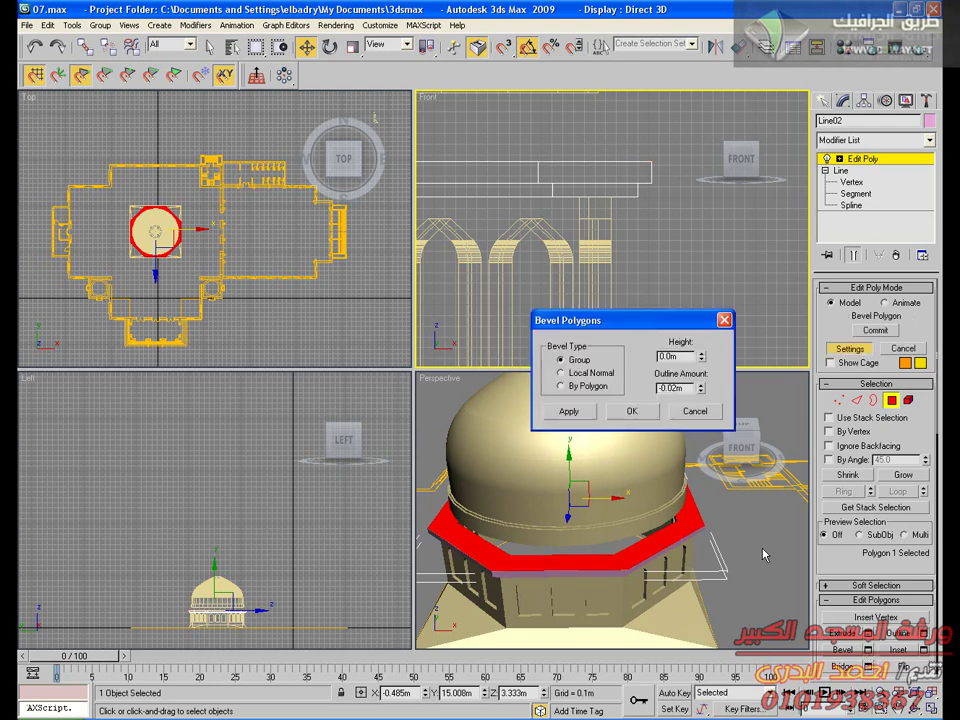
{"action": "right_click", "coordinate": [701, 390]}
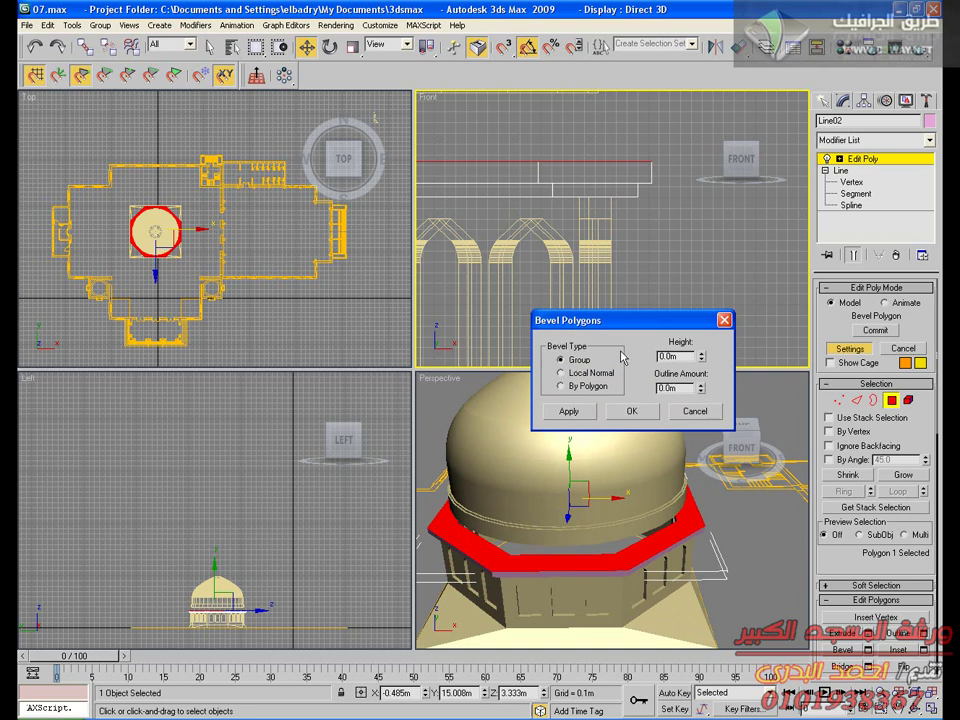
{"action": "double_click", "coordinate": [687, 355]}
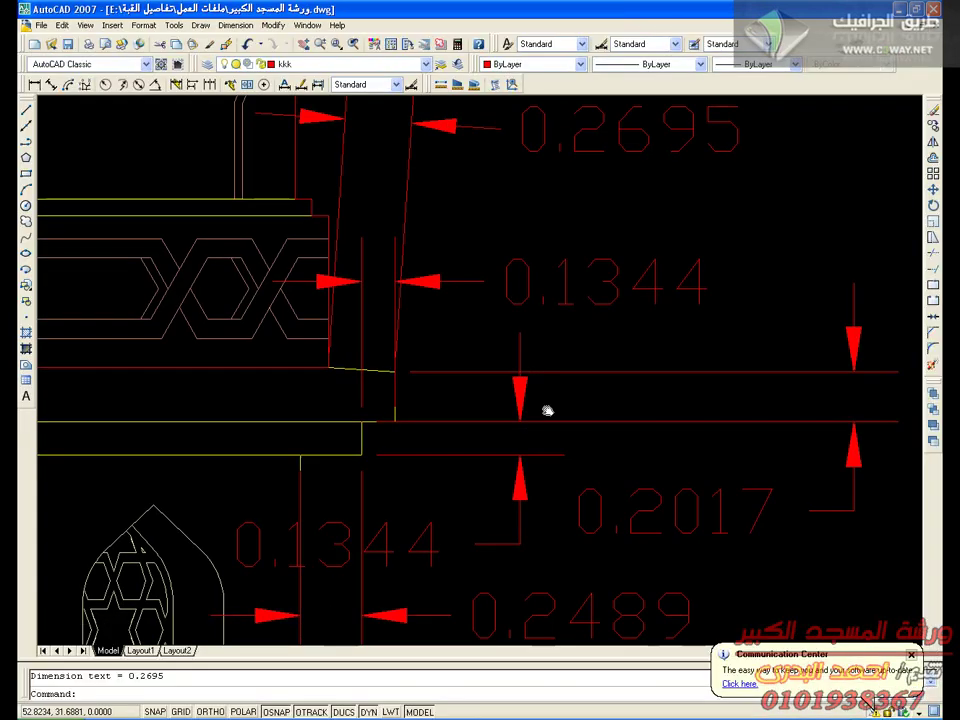
{"action": "middle_click_drag", "start_coordinate": [546, 409], "coordinate": [616, 394]}
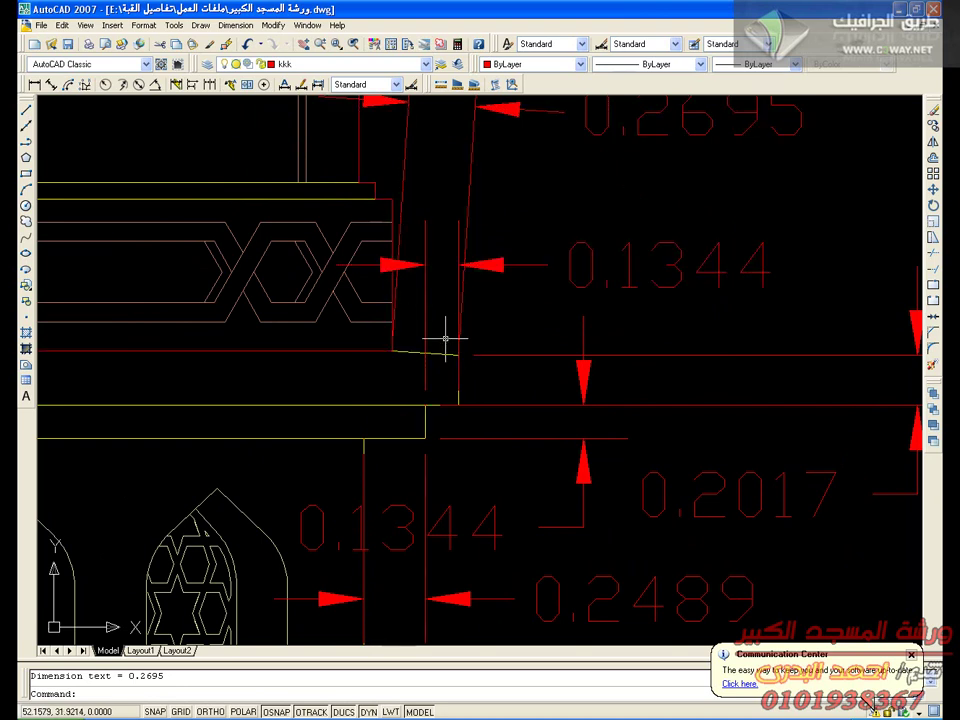
{"action": "double_click", "coordinate": [676, 388]}
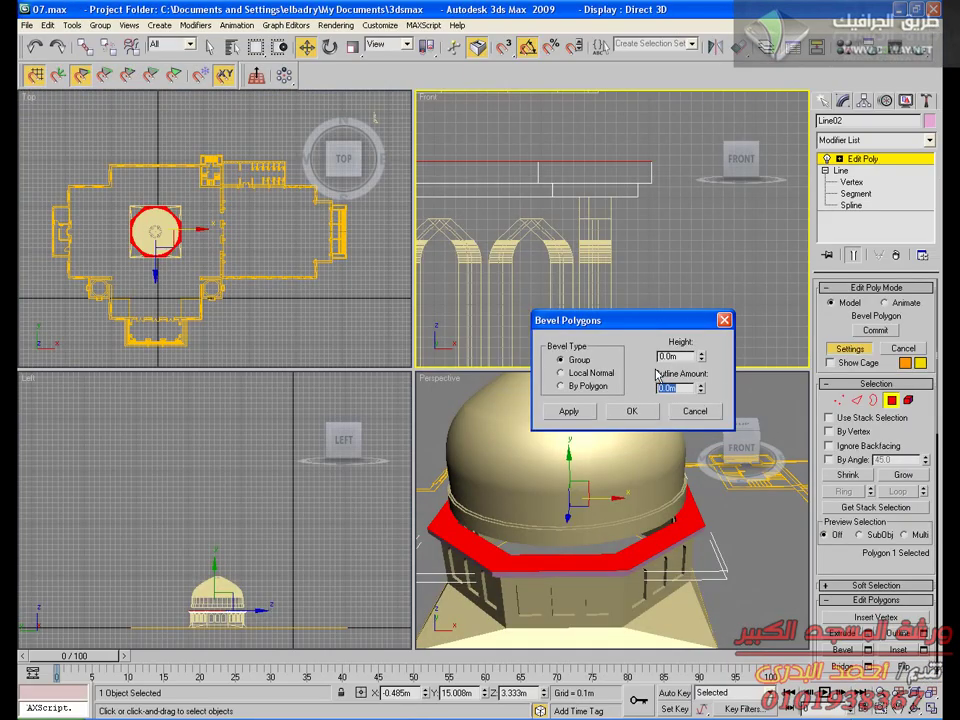
{"action": "type", "text": "-.26"}
{"action": "key", "text": "Return"}
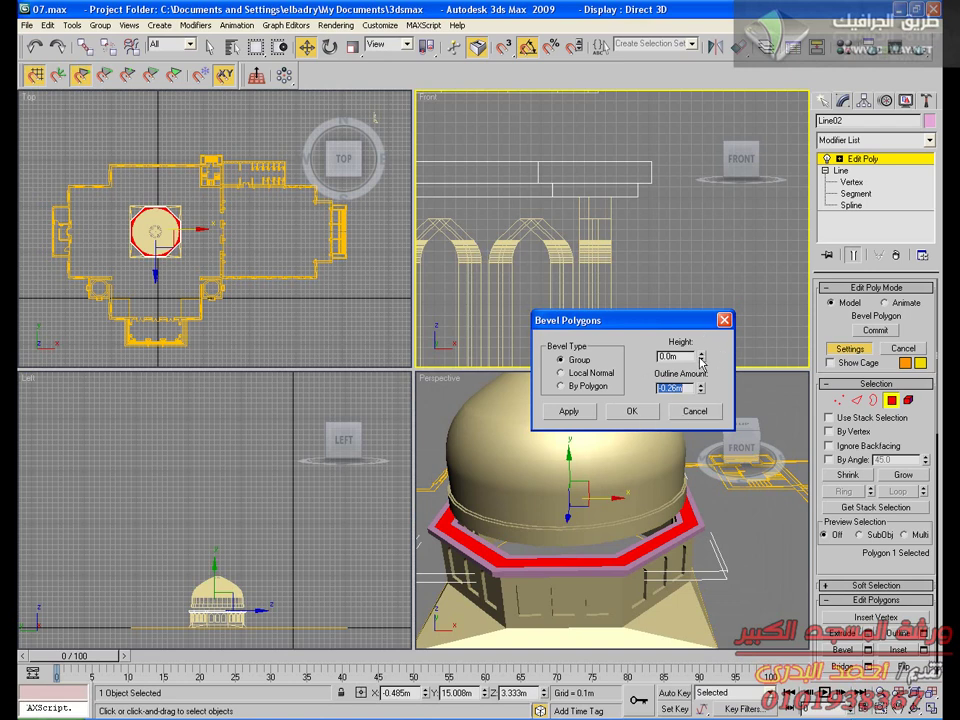
{"action": "left_click", "coordinate": [583, 413]}
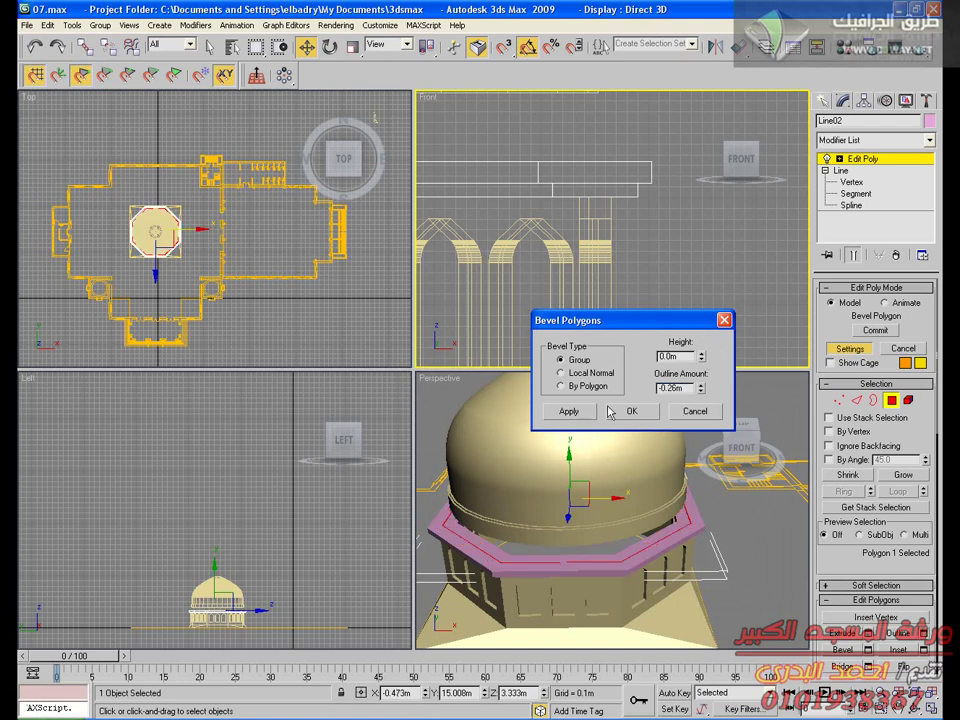
Bevel the inset rim polygon again with height 0.05 m and outline amount 0
{"action": "right_click", "coordinate": [701, 389]}
{"action": "left_click_drag", "start_coordinate": [702, 355], "coordinate": [702, 355]}
{"action": "left_click", "coordinate": [702, 359]}
{"action": "left_click", "coordinate": [703, 361]}
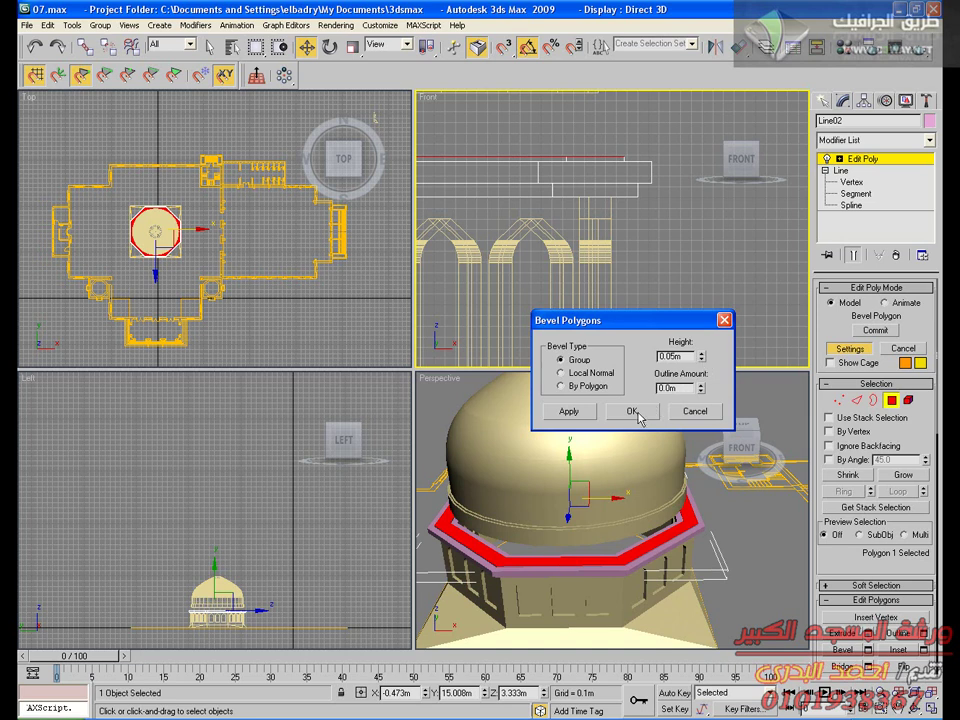
{"action": "left_click", "coordinate": [633, 412]}
Show edged faces in the perspective view and select the full ring of short vertical edges on the cornice's raised outer lip
{"action": "scroll", "coordinate": [480, 185], "scroll_direction": "up", "scroll_amount": 3}
{"action": "left_click", "coordinate": [838, 399]}
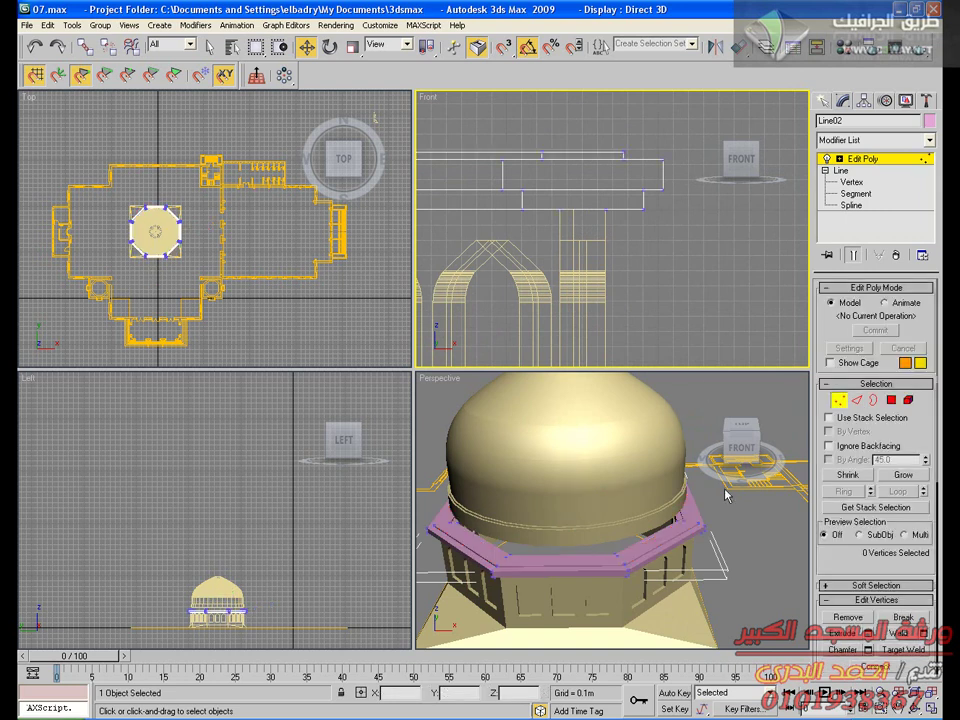
{"action": "right_click", "coordinate": [665, 533]}
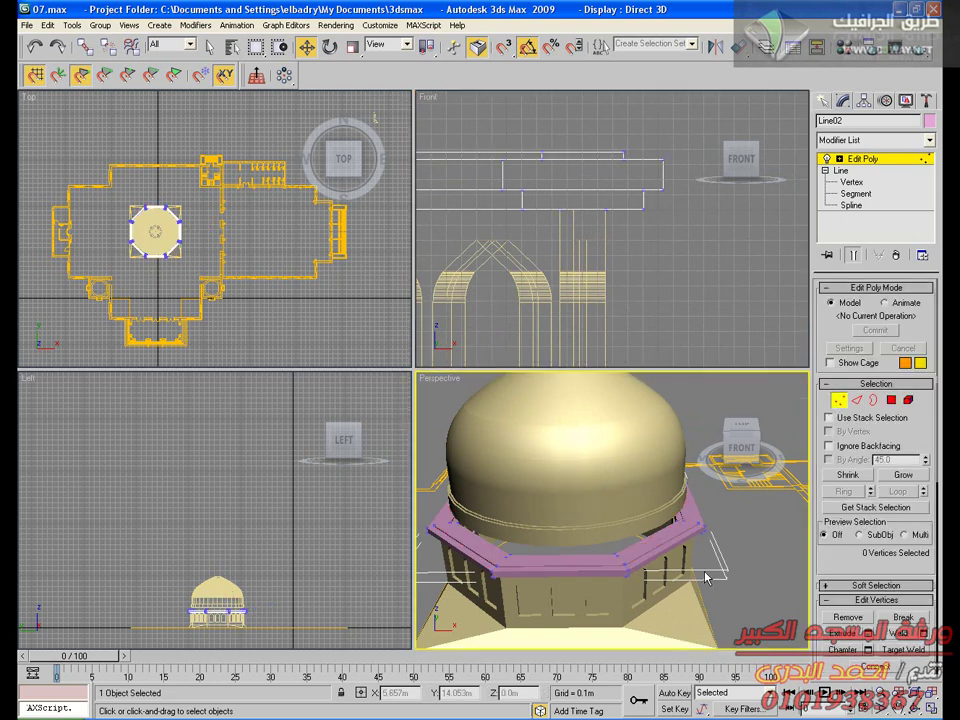
{"action": "key", "text": "F4"}
{"action": "scroll", "coordinate": [643, 489], "scroll_direction": "up", "scroll_amount": 6}
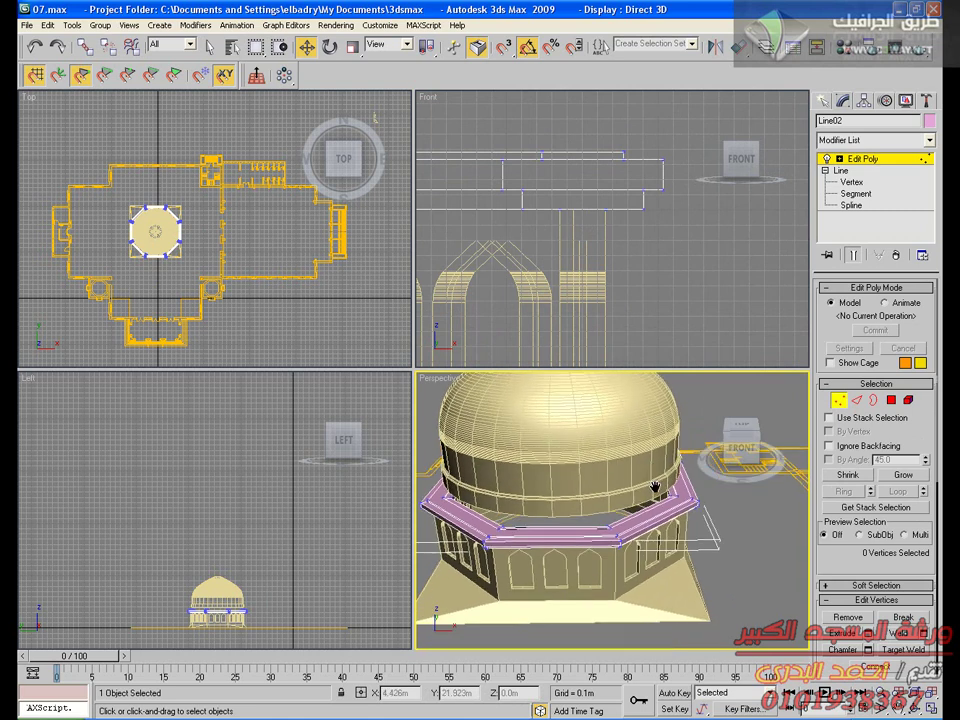
{"action": "middle_click_drag", "start_coordinate": [645, 485], "coordinate": [621, 486]}
{"action": "scroll", "coordinate": [640, 500], "scroll_direction": "up", "scroll_amount": 3}
{"action": "scroll", "coordinate": [621, 486], "scroll_direction": "up", "scroll_amount": 1}
{"action": "left_click", "coordinate": [860, 403]}
{"action": "left_click", "coordinate": [858, 401]}
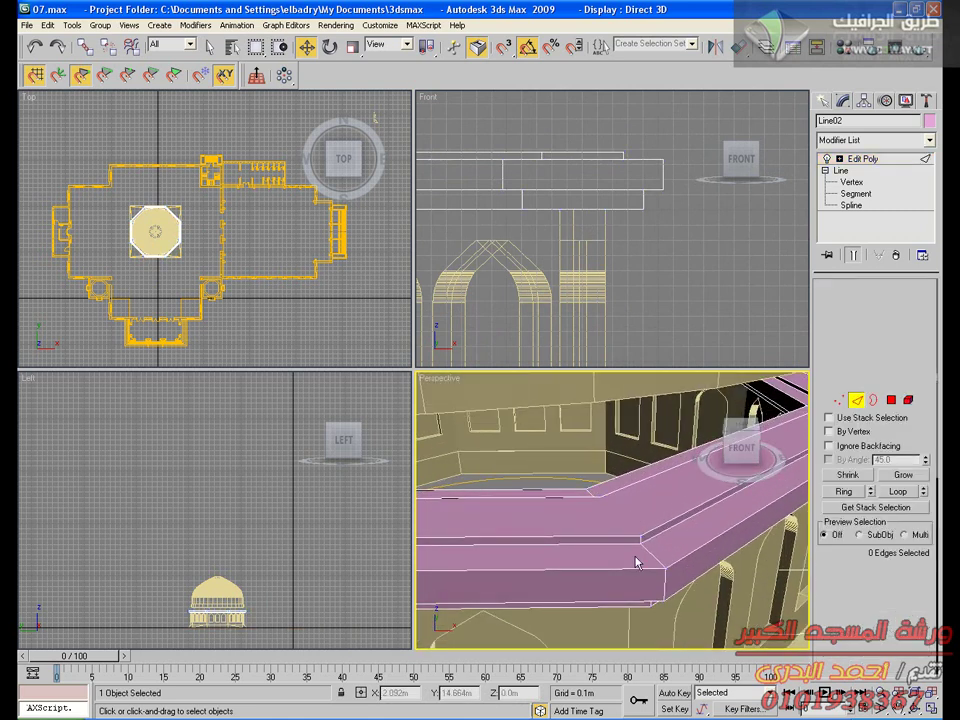
{"action": "left_click", "coordinate": [641, 540]}
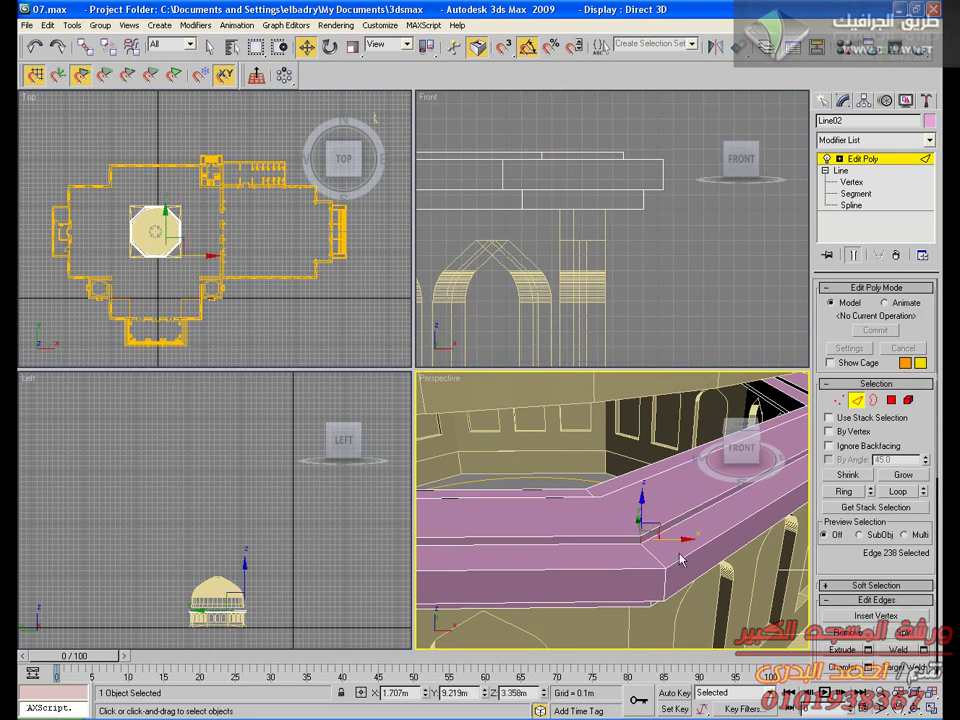
{"action": "left_click", "coordinate": [843, 491]}
Raise the selected ring of lip edges vertically in the front view so the cornice's outer top face slopes upward
{"action": "right_click", "coordinate": [568, 208]}
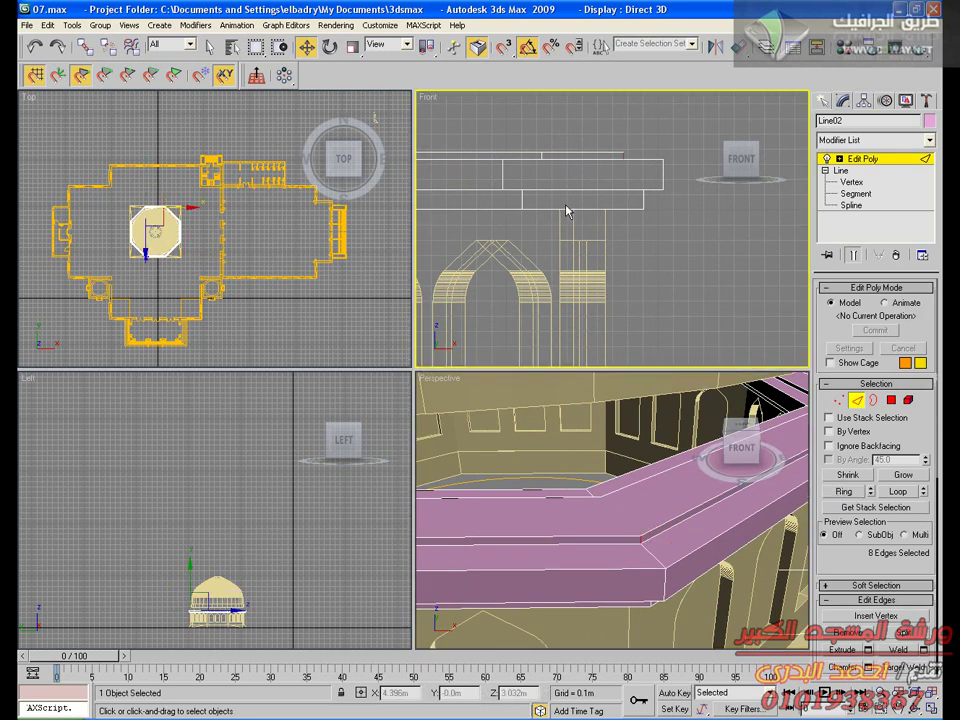
{"action": "scroll", "coordinate": [582, 240], "scroll_direction": "down", "scroll_amount": 5}
{"action": "middle_click_drag", "start_coordinate": [582, 240], "coordinate": [756, 253]}
{"action": "middle_click_drag", "start_coordinate": [476, 245], "coordinate": [568, 242]}
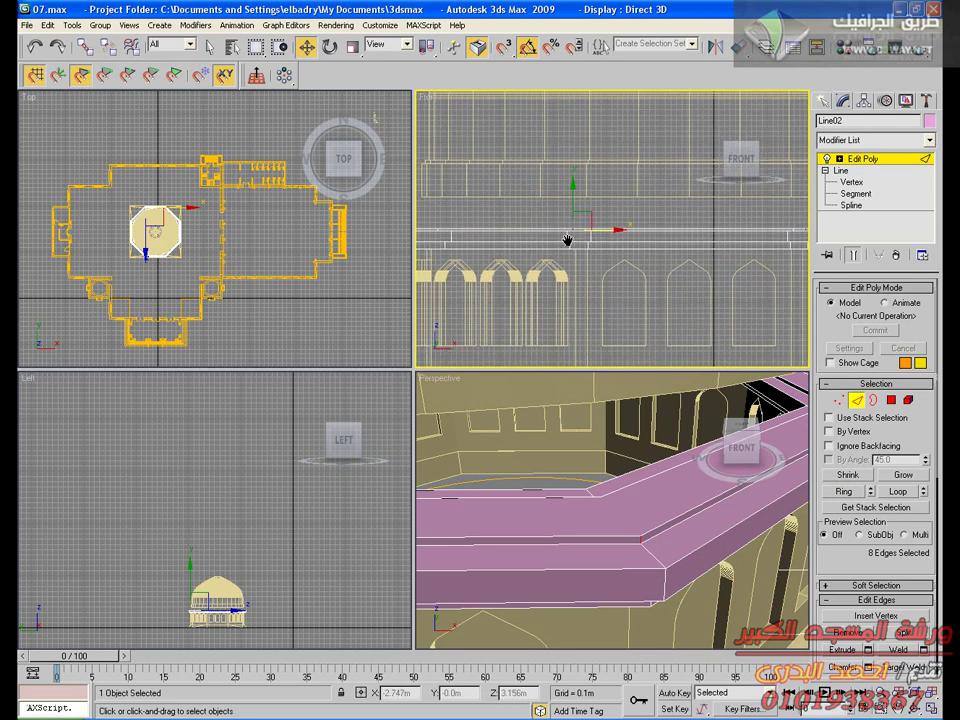
{"action": "scroll", "coordinate": [632, 244], "scroll_direction": "up", "scroll_amount": 4}
{"action": "middle_click_drag", "start_coordinate": [632, 244], "coordinate": [589, 239]}
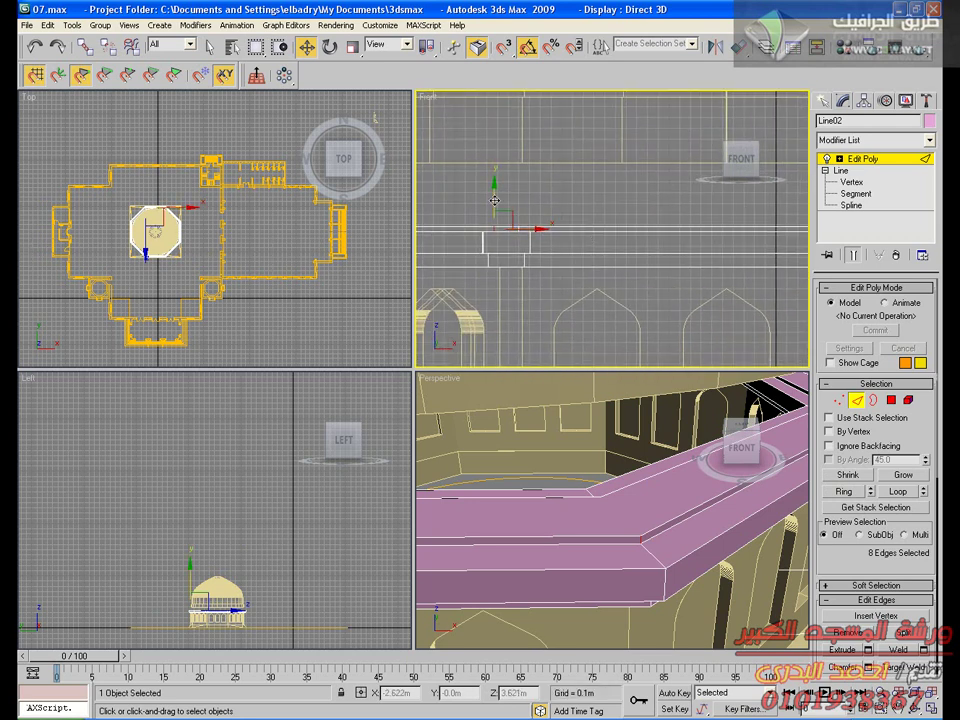
{"action": "left_click_drag", "start_coordinate": [494, 200], "coordinate": [494, 194]}
{"action": "middle_click_drag", "start_coordinate": [590, 249], "coordinate": [495, 222]}
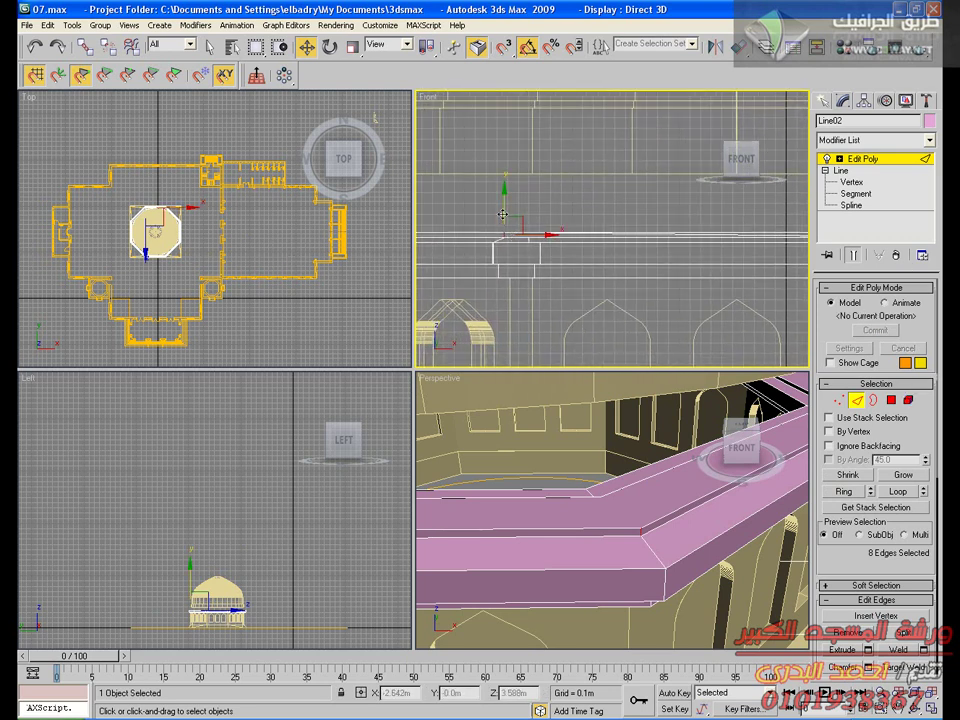
{"action": "left_click_drag", "start_coordinate": [503, 204], "coordinate": [503, 198]}
Lower the ring of lip edges slightly in the front view to fine-tune the cornice slope, and clear the edge selection
{"action": "middle_click_drag", "start_coordinate": [750, 238], "coordinate": [28, 251]}
{"action": "scroll", "coordinate": [608, 258], "scroll_direction": "up", "scroll_amount": 3}
{"action": "middle_click_drag", "start_coordinate": [536, 238], "coordinate": [686, 239]}
{"action": "scroll", "coordinate": [675, 266], "scroll_direction": "down", "scroll_amount": 1}
{"action": "left_click", "coordinate": [644, 262]}
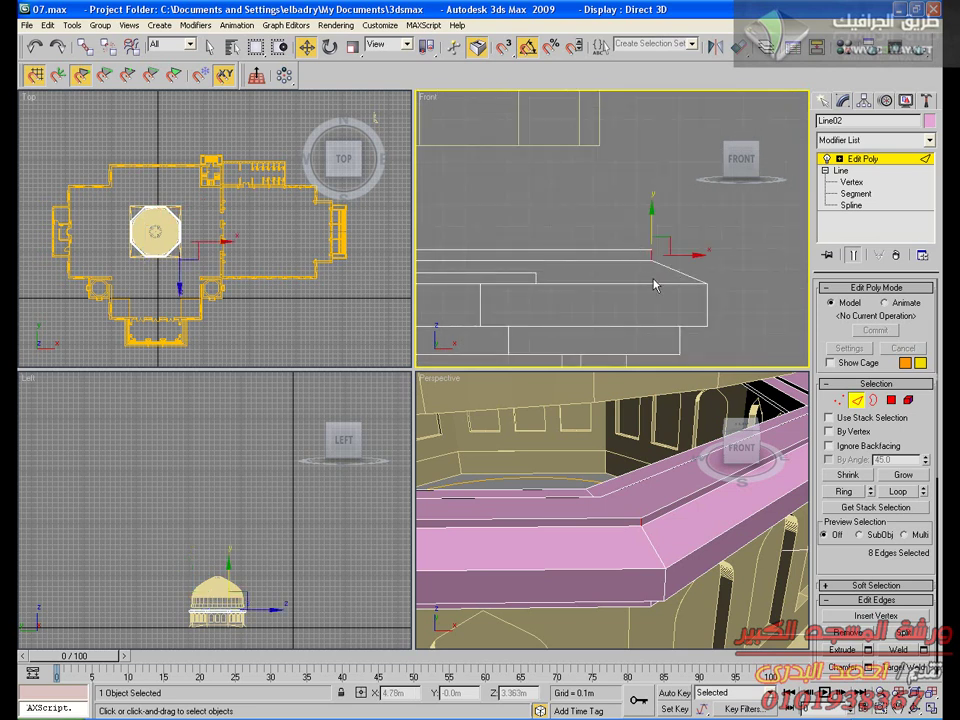
{"action": "middle_click_drag", "start_coordinate": [583, 356], "coordinate": [789, 302]}
{"action": "middle_click_drag", "start_coordinate": [444, 315], "coordinate": [101, 292]}
{"action": "scroll", "coordinate": [490, 263], "scroll_direction": "down", "scroll_amount": 3}
{"action": "scroll", "coordinate": [631, 239], "scroll_direction": "up", "scroll_amount": 3}
{"action": "middle_click_drag", "start_coordinate": [631, 239], "coordinate": [519, 223]}
{"action": "left_click_drag", "start_coordinate": [587, 227], "coordinate": [587, 231]}
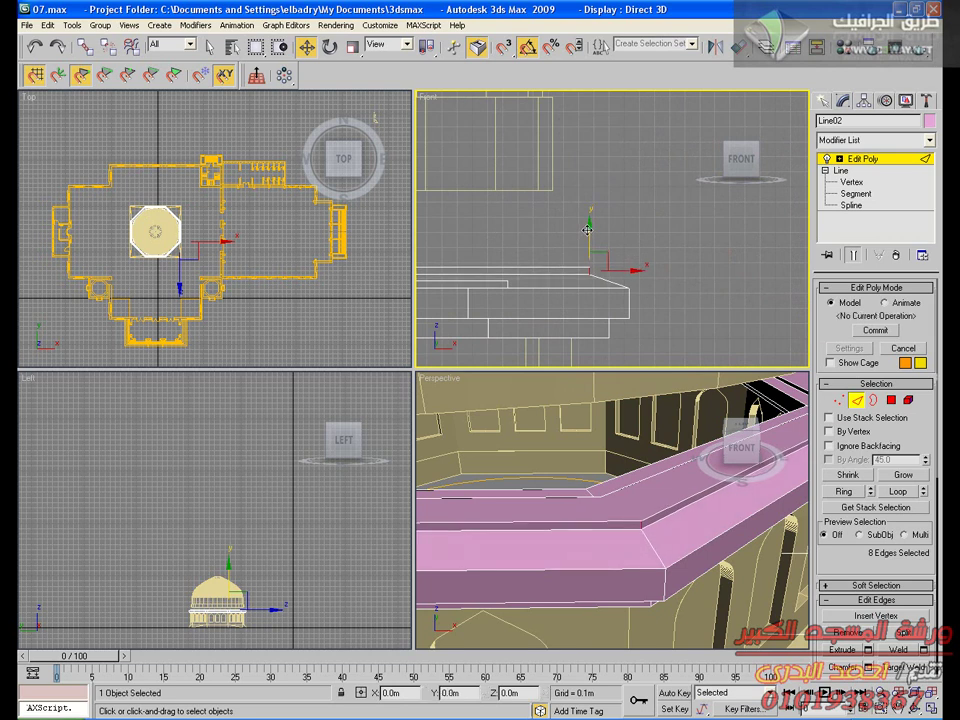
{"action": "middle_click_drag", "start_coordinate": [666, 503], "coordinate": [671, 503]}
{"action": "scroll", "coordinate": [671, 503], "scroll_direction": "down", "scroll_amount": 8}
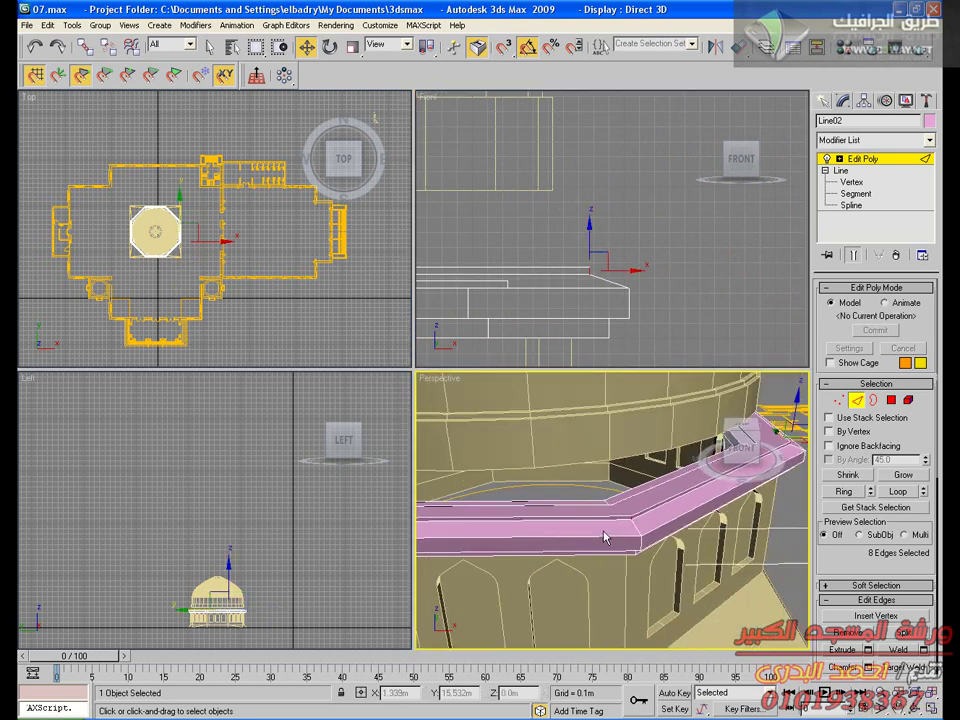
{"action": "left_click", "coordinate": [765, 578]}
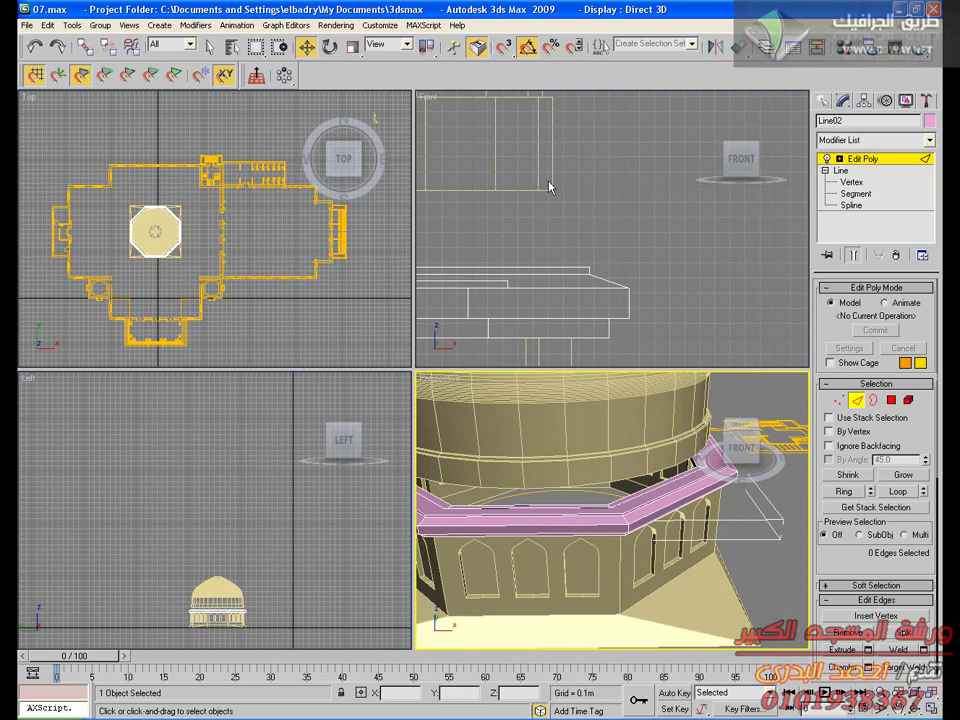
Select the dome and lower it vertically with 3D snap until its bottom edge rests on the cornice's top rim
{"action": "left_click", "coordinate": [512, 191]}
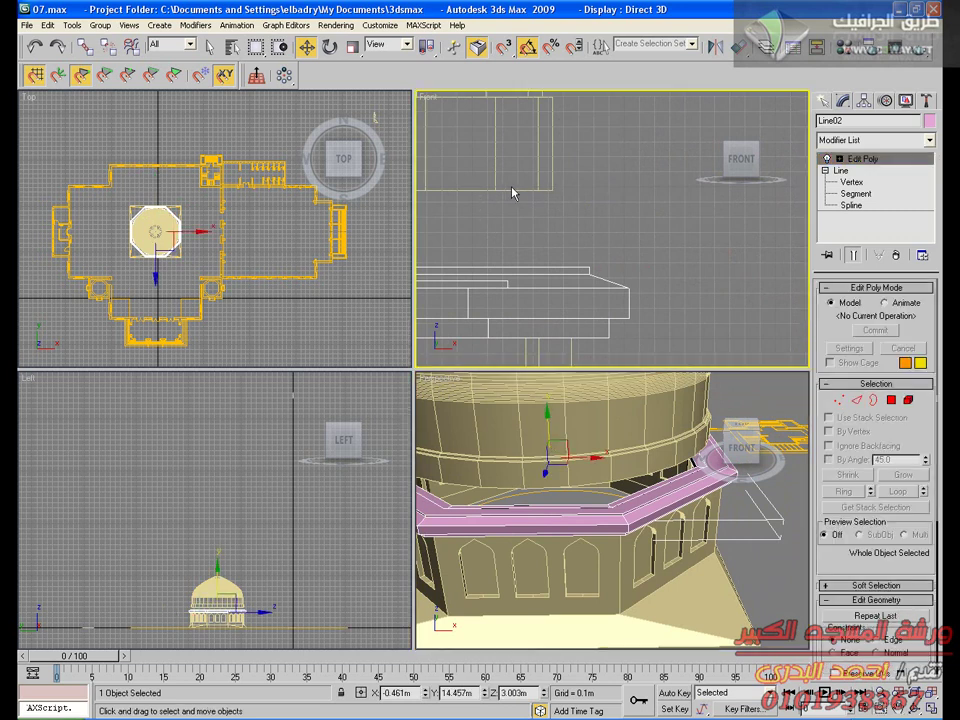
{"action": "left_click", "coordinate": [552, 189]}
{"action": "left_click", "coordinate": [504, 48]}
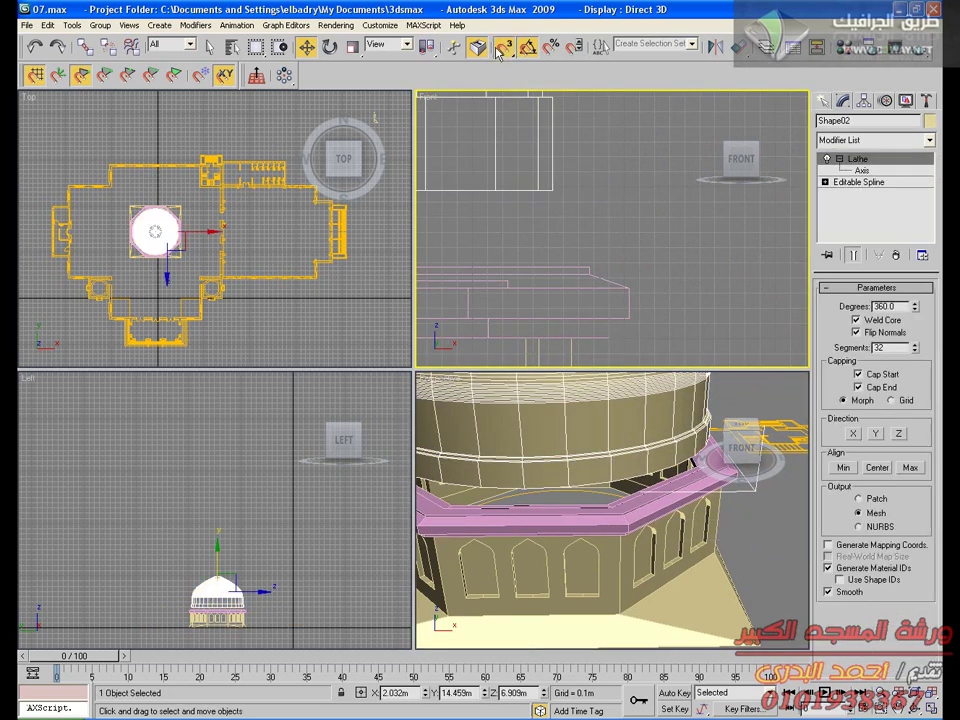
{"action": "left_click_drag", "start_coordinate": [552, 189], "coordinate": [593, 268]}
{"action": "left_click", "coordinate": [777, 582]}
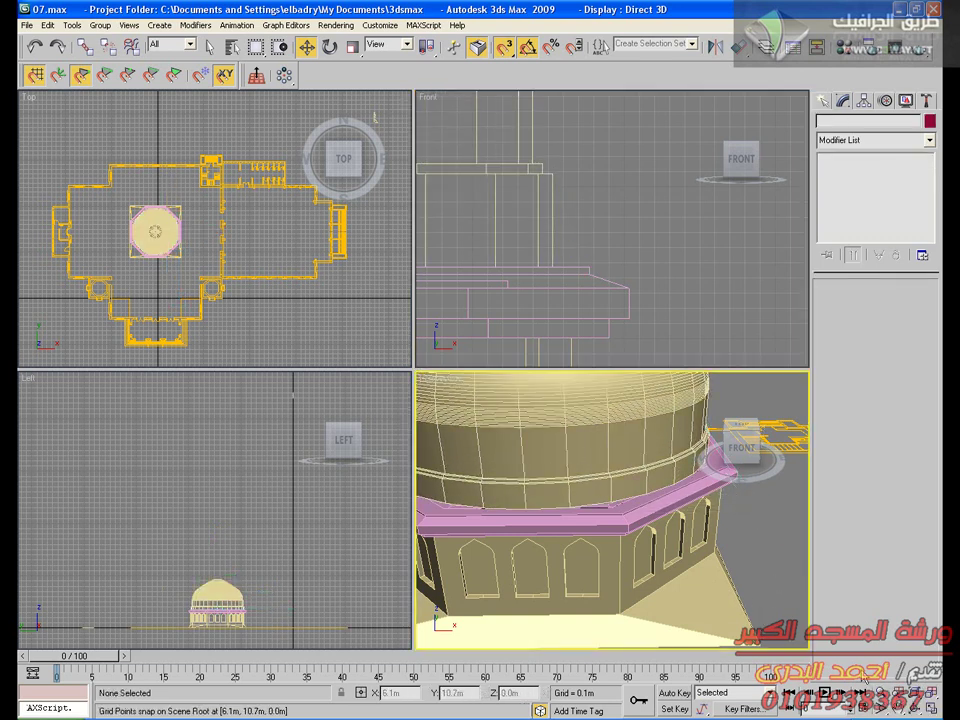
View the model from below in the maximized perspective and move the dome down to about Z -1.945 m, exposing its bottom cap
{"action": "key", "text": "alt+w"}
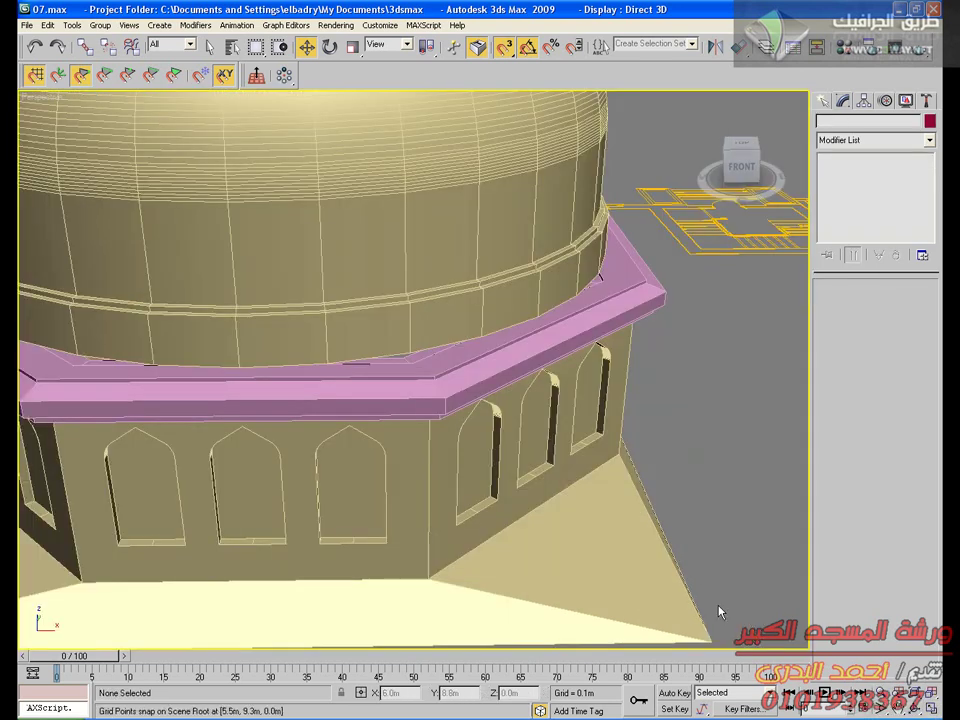
{"action": "middle_click_drag", "start_coordinate": [413, 456], "coordinate": [448, 133]}
{"action": "scroll", "coordinate": [455, 348], "scroll_direction": "down", "scroll_amount": 6}
{"action": "scroll", "coordinate": [450, 300], "scroll_direction": "up", "scroll_amount": 5}
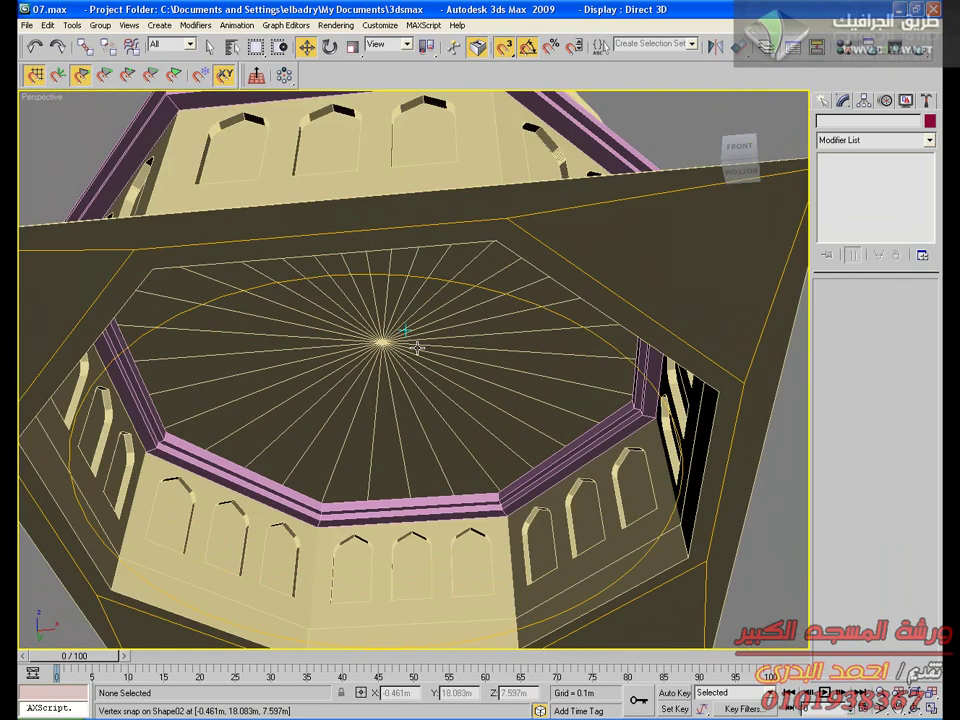
{"action": "scroll", "coordinate": [416, 300], "scroll_direction": "up", "scroll_amount": 2}
{"action": "scroll", "coordinate": [412, 314], "scroll_direction": "down", "scroll_amount": 5}
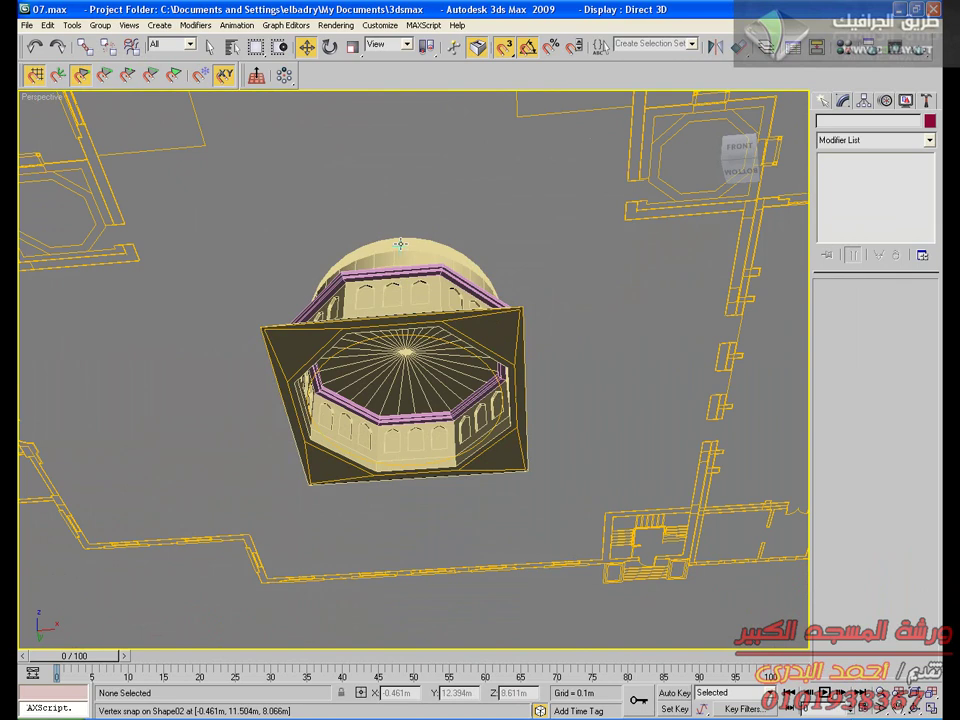
{"action": "left_click", "coordinate": [399, 246]}
{"action": "middle_click_drag", "start_coordinate": [425, 328], "coordinate": [428, 408]}
{"action": "left_click_drag", "start_coordinate": [457, 365], "coordinate": [456, 304]}
{"action": "scroll", "coordinate": [431, 472], "scroll_direction": "up", "scroll_amount": 4}
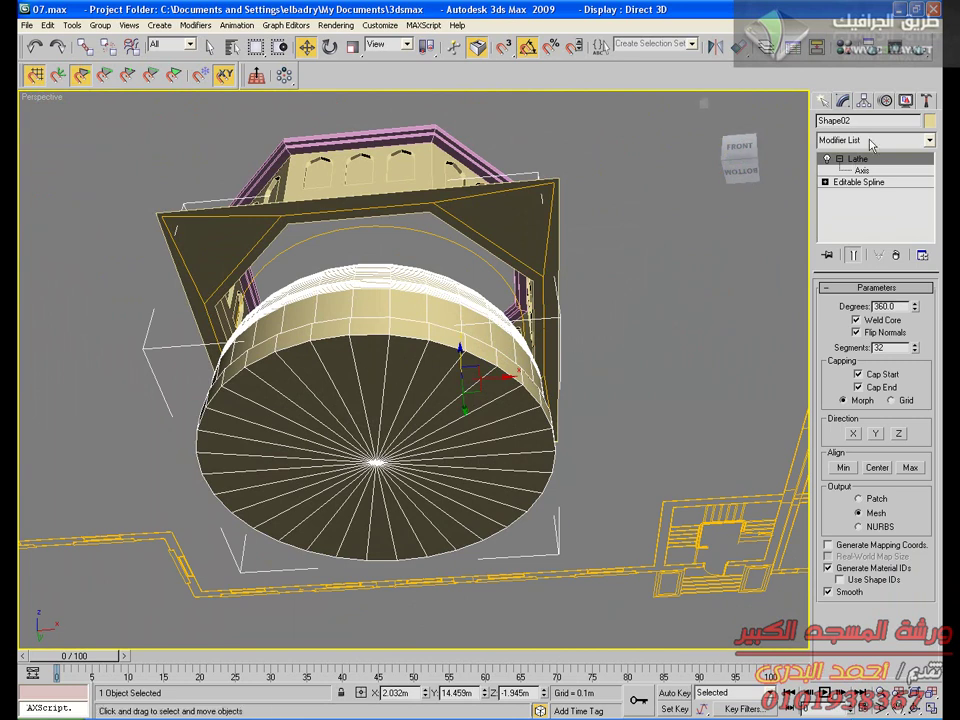
Add an Edit Poly modifier to the dome and switch to vertex editing
{"action": "left_click", "coordinate": [929, 140]}
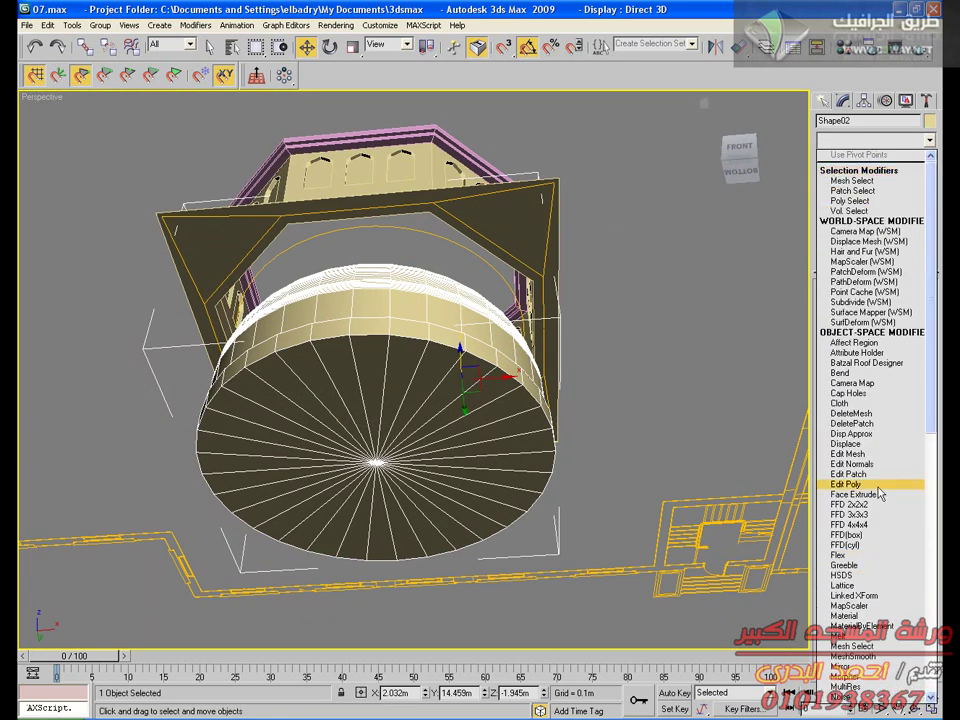
{"action": "left_click", "coordinate": [845, 484]}
{"action": "left_click", "coordinate": [839, 400]}
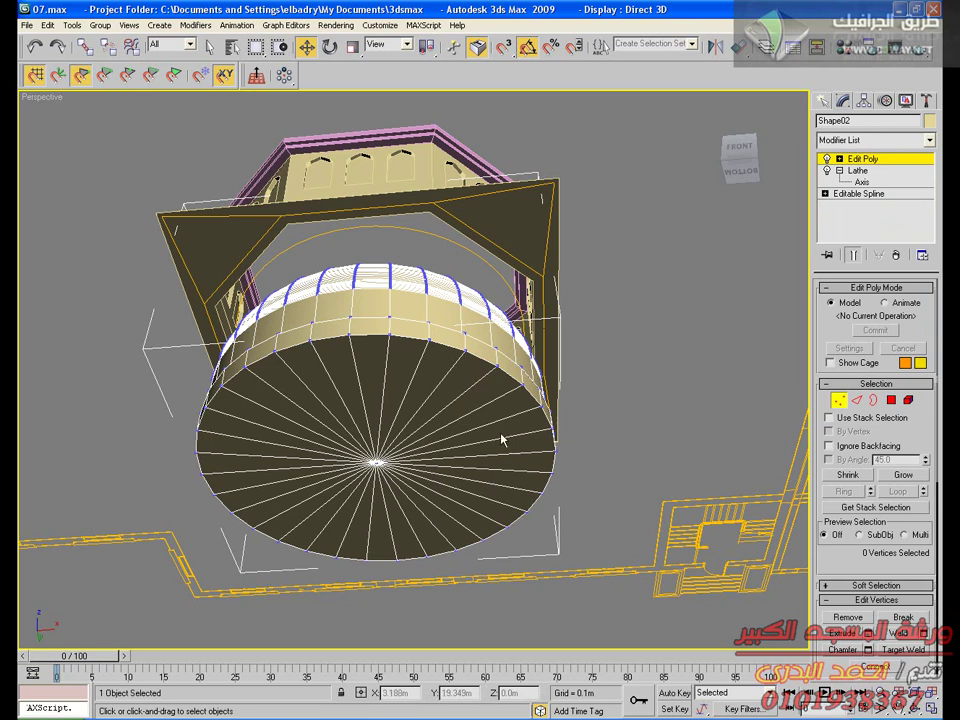
Delete the cluster of vertices at the centre of the dome's bottom cap to open its underside, and leave vertex editing
{"action": "left_click", "coordinate": [377, 462]}
{"action": "middle_click_drag", "start_coordinate": [412, 460], "coordinate": [433, 400]}
{"action": "scroll", "coordinate": [433, 400], "scroll_direction": "up", "scroll_amount": 5}
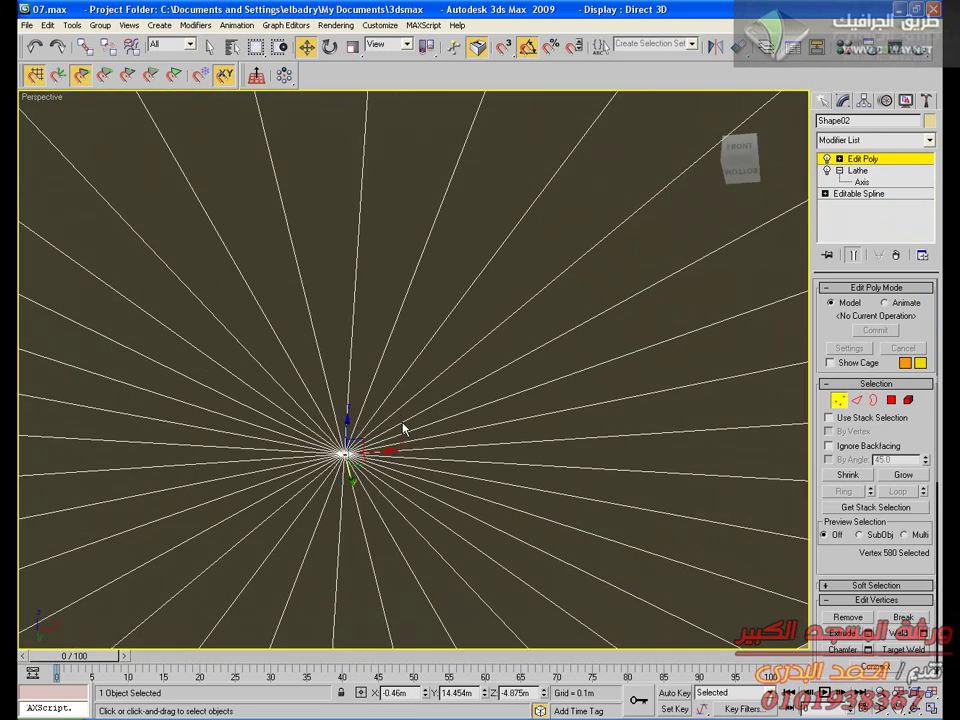
{"action": "left_click", "coordinate": [508, 448]}
{"action": "scroll", "coordinate": [508, 448], "scroll_direction": "down", "scroll_amount": 3}
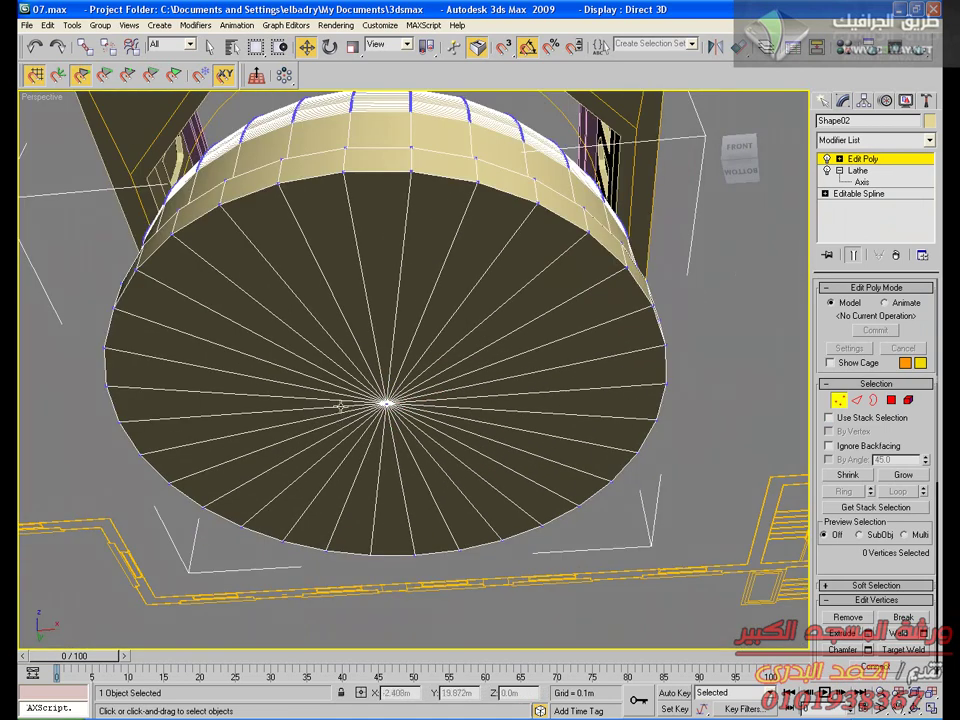
{"action": "left_click", "coordinate": [386, 403]}
{"action": "left_click", "coordinate": [379, 451]}
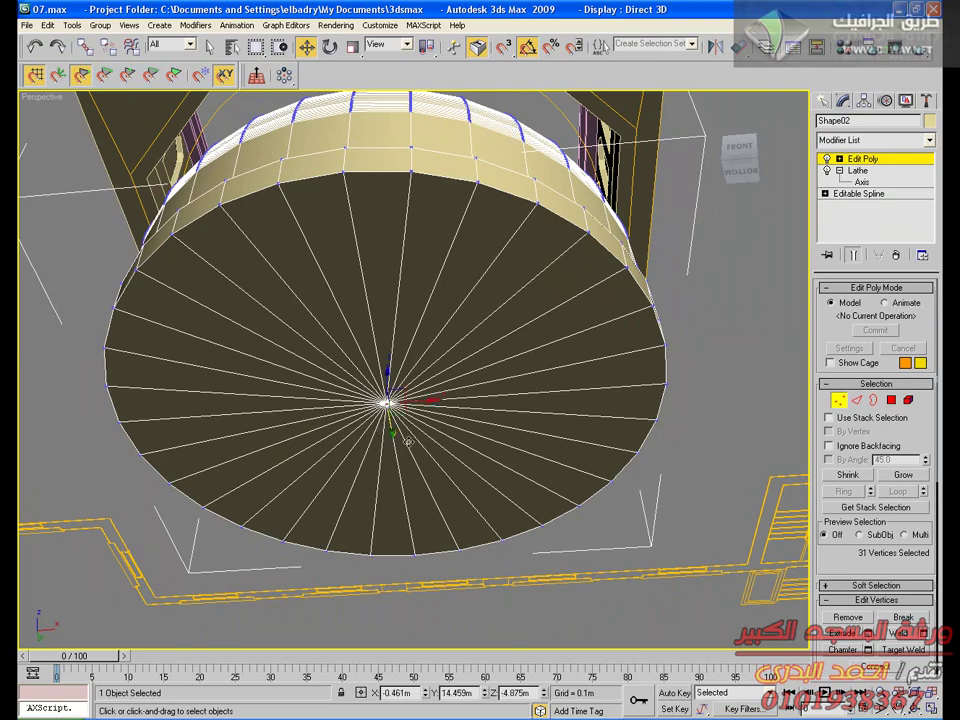
{"action": "key", "text": "Delete"}
{"action": "scroll", "coordinate": [404, 425], "scroll_direction": "down", "scroll_amount": 6}
{"action": "middle_click_drag", "start_coordinate": [407, 403], "coordinate": [384, 440], "text": "alt"}
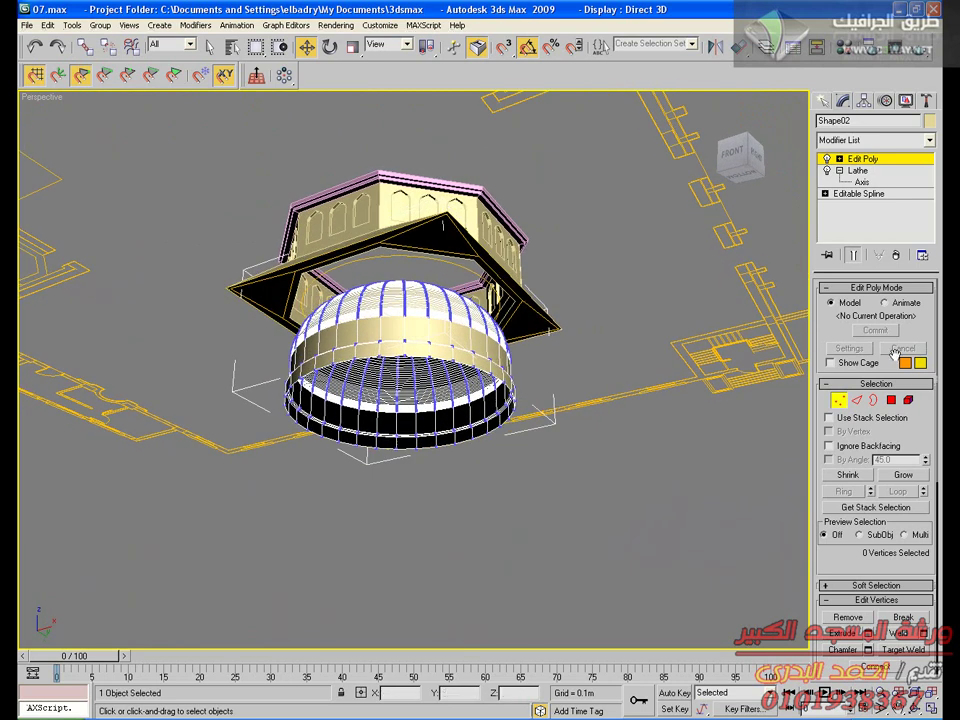
{"action": "left_click", "coordinate": [840, 401]}
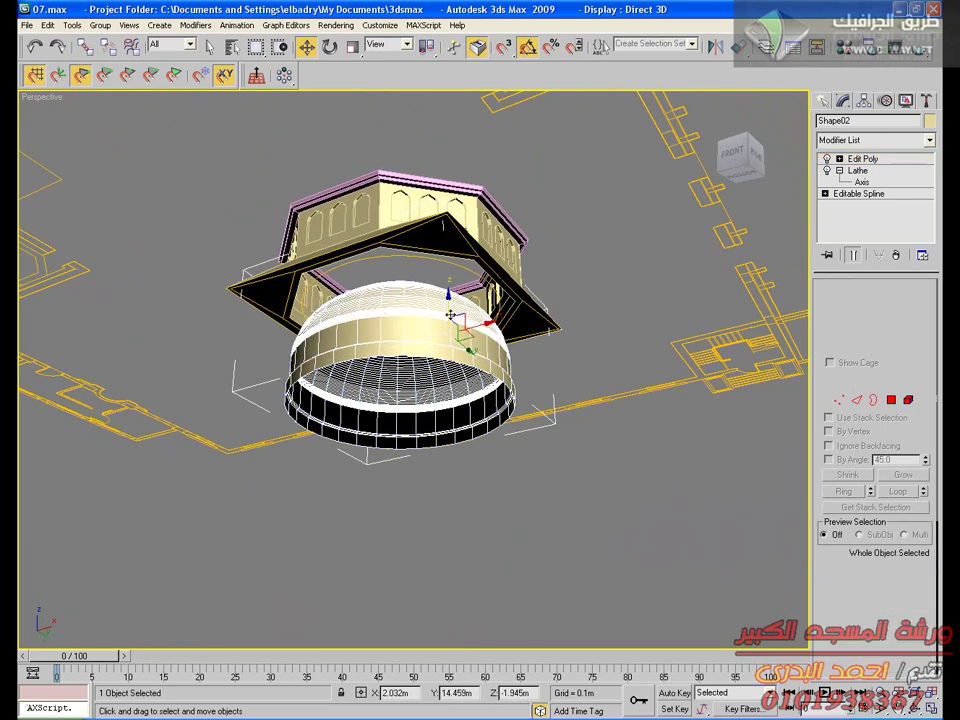
Move the dome vertically back above the octagonal wall and lower it onto the cornice
{"action": "left_click_drag", "start_coordinate": [449, 300], "coordinate": [458, 145]}
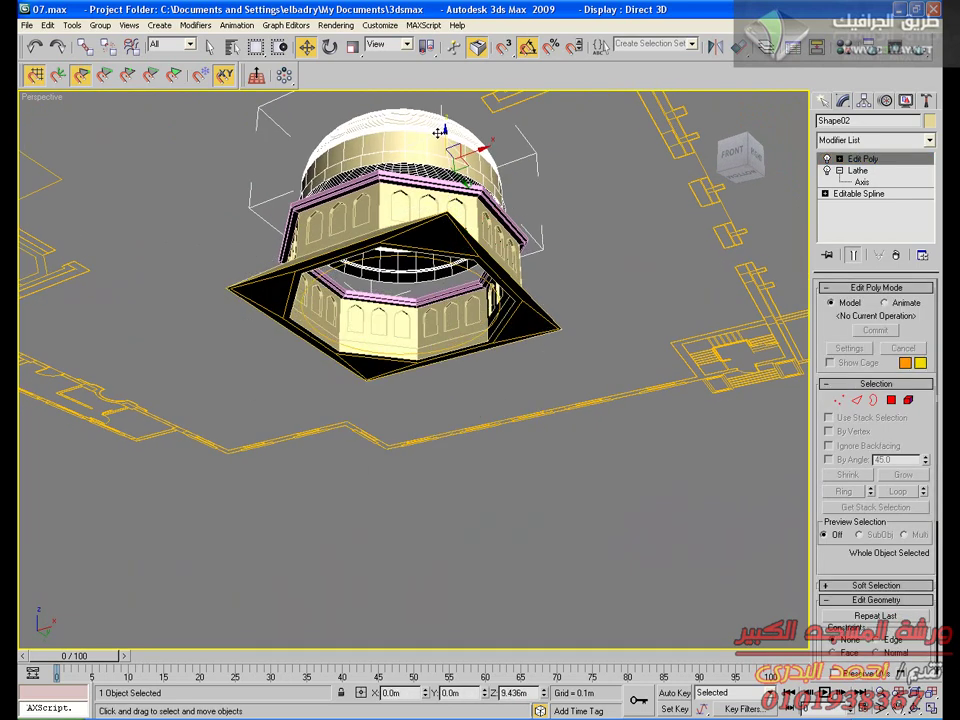
{"action": "middle_click_drag", "start_coordinate": [458, 145], "coordinate": [472, 292], "text": "alt"}
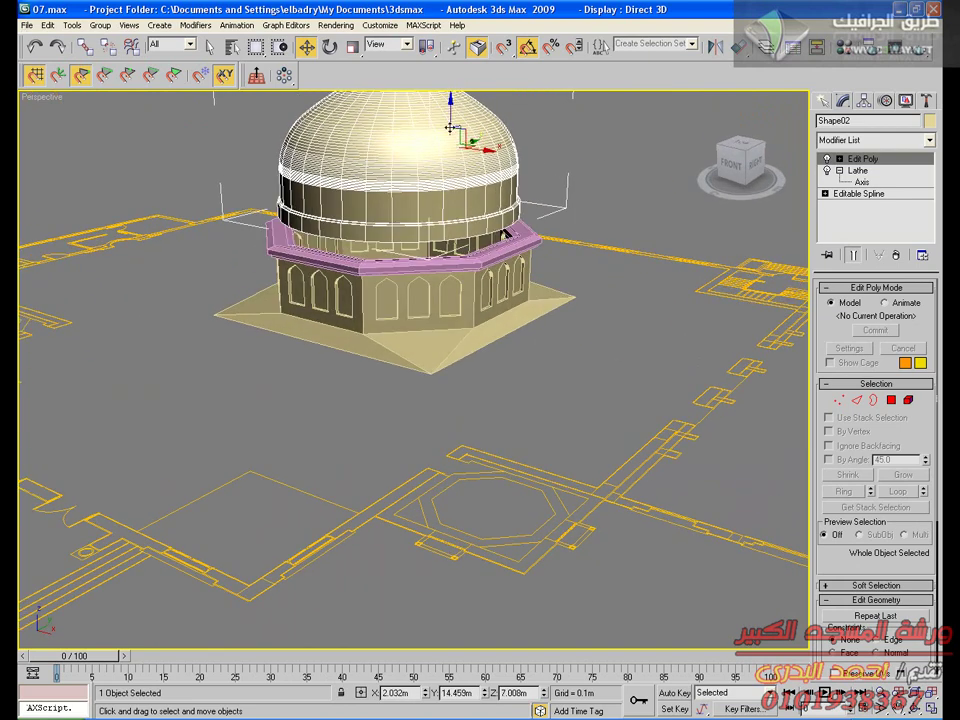
{"action": "left_click_drag", "start_coordinate": [450, 107], "coordinate": [448, 124]}
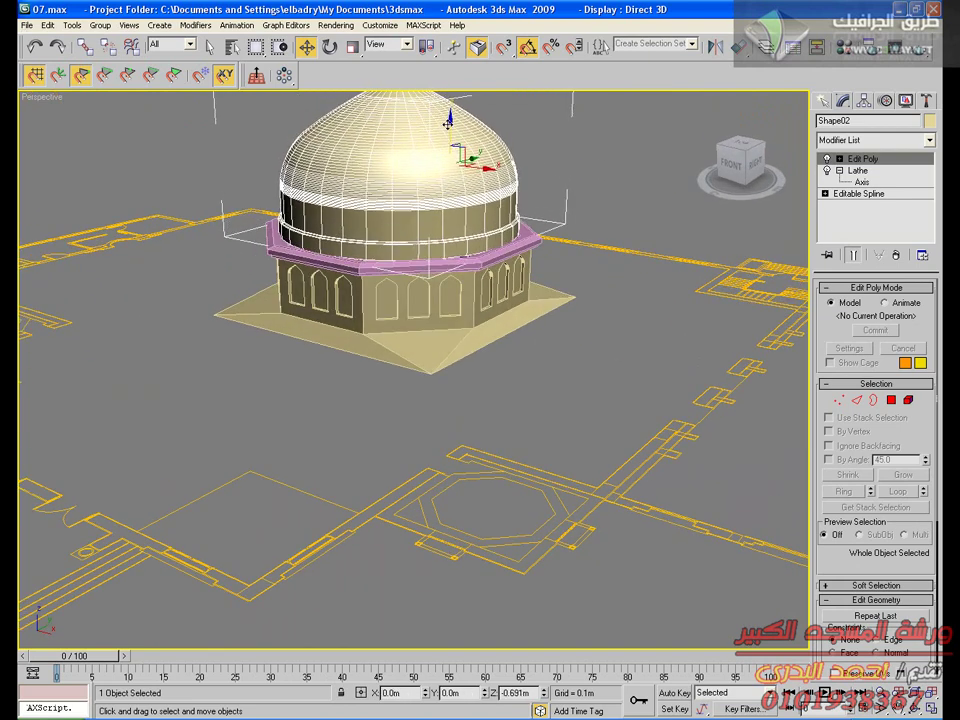
Raise the dome clear of the cornice to about Z 8.596 m, exposing the cornice's top face
{"action": "middle_click_drag", "start_coordinate": [457, 240], "coordinate": [460, 346]}
{"action": "scroll", "coordinate": [468, 376], "scroll_direction": "up", "scroll_amount": 5}
{"action": "middle_click_drag", "start_coordinate": [449, 389], "coordinate": [414, 405], "text": "alt"}
{"action": "left_click_drag", "start_coordinate": [447, 197], "coordinate": [446, 8]}
{"action": "middle_click_drag", "start_coordinate": [323, 456], "coordinate": [302, 444], "text": "alt"}
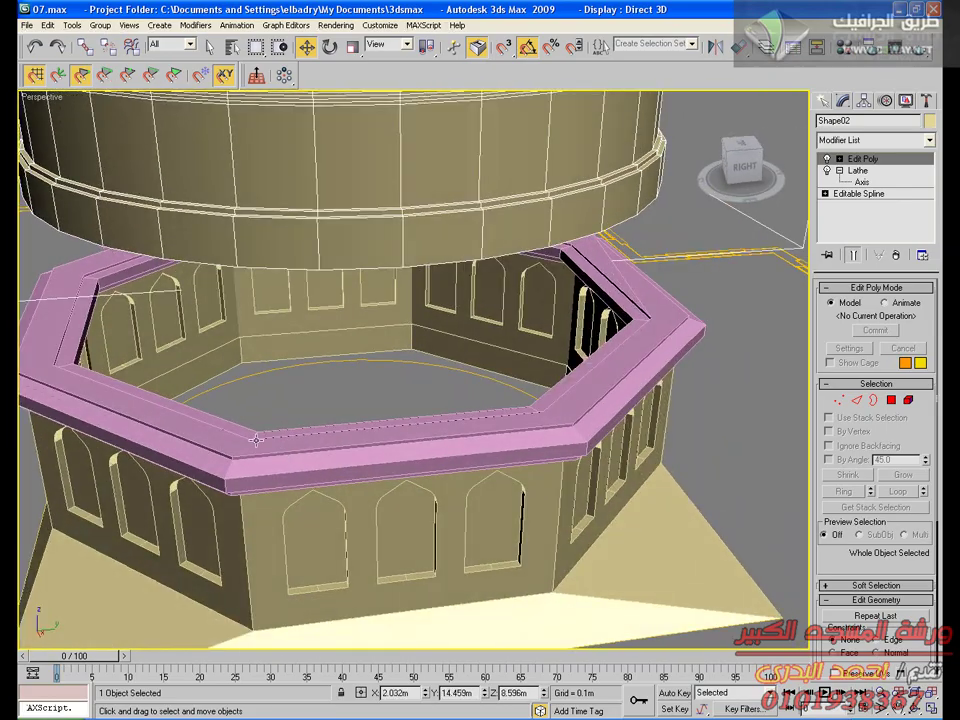
Select the octagonal cornice and start editing its Edit Poly modifier at vertex level
{"action": "left_click", "coordinate": [295, 450]}
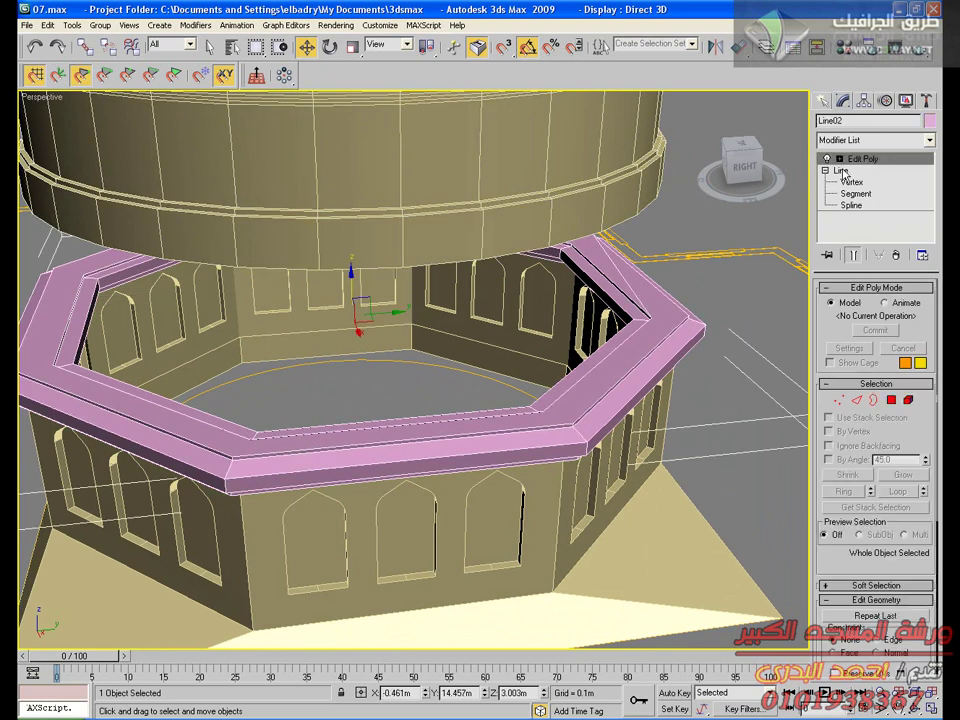
{"action": "left_click", "coordinate": [839, 401]}
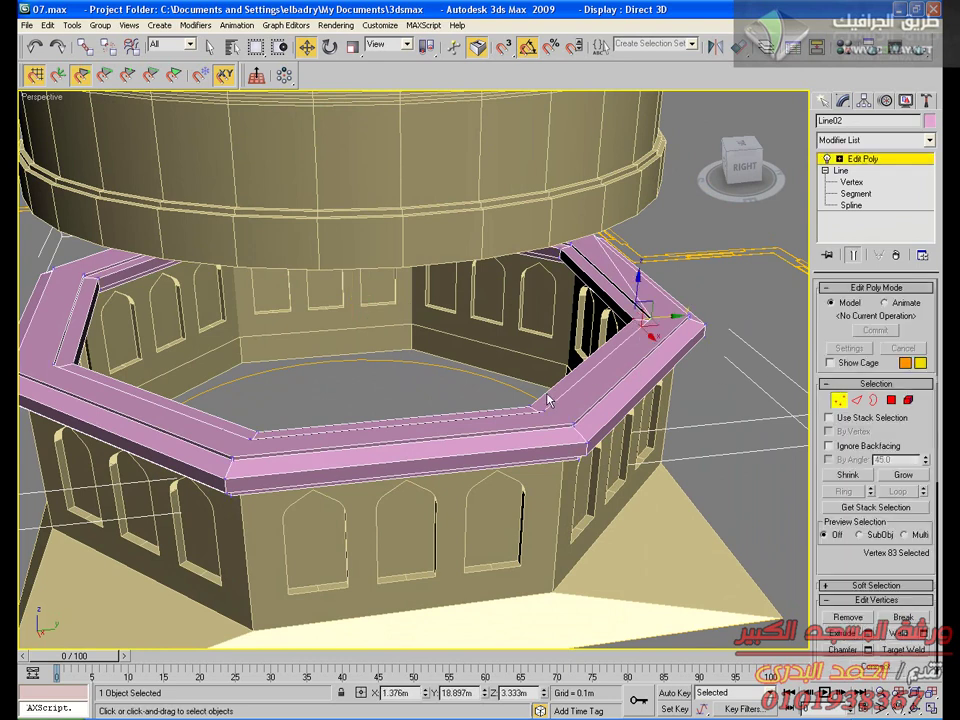
{"action": "left_click", "coordinate": [541, 412]}
{"action": "left_click", "coordinate": [652, 319], "text": "ctrl"}
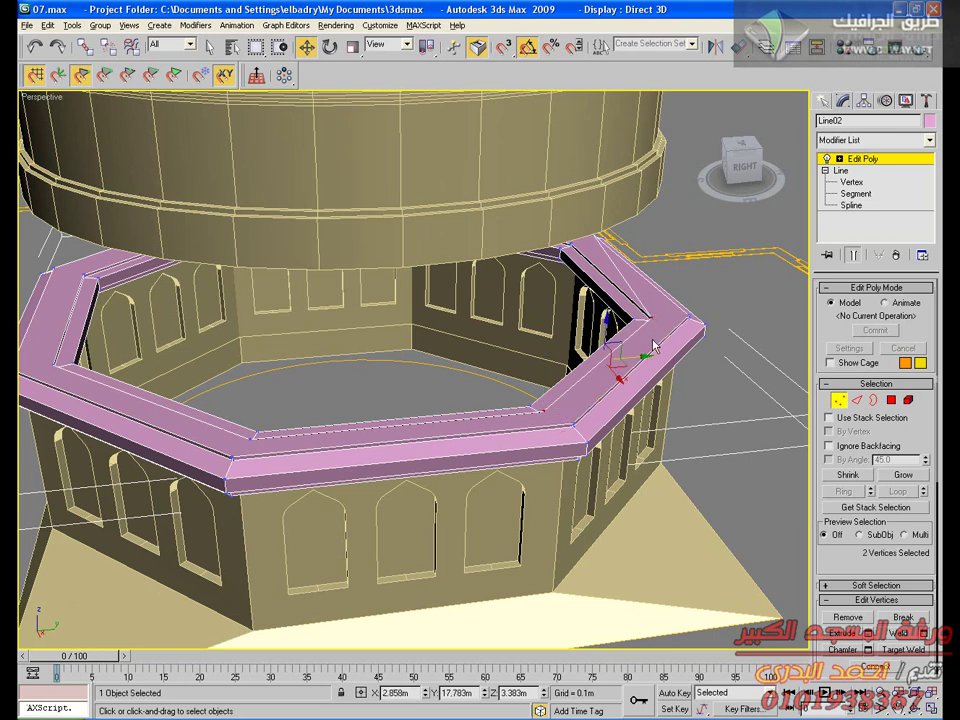
{"action": "middle_click_drag", "start_coordinate": [651, 340], "coordinate": [557, 358], "text": "alt"}
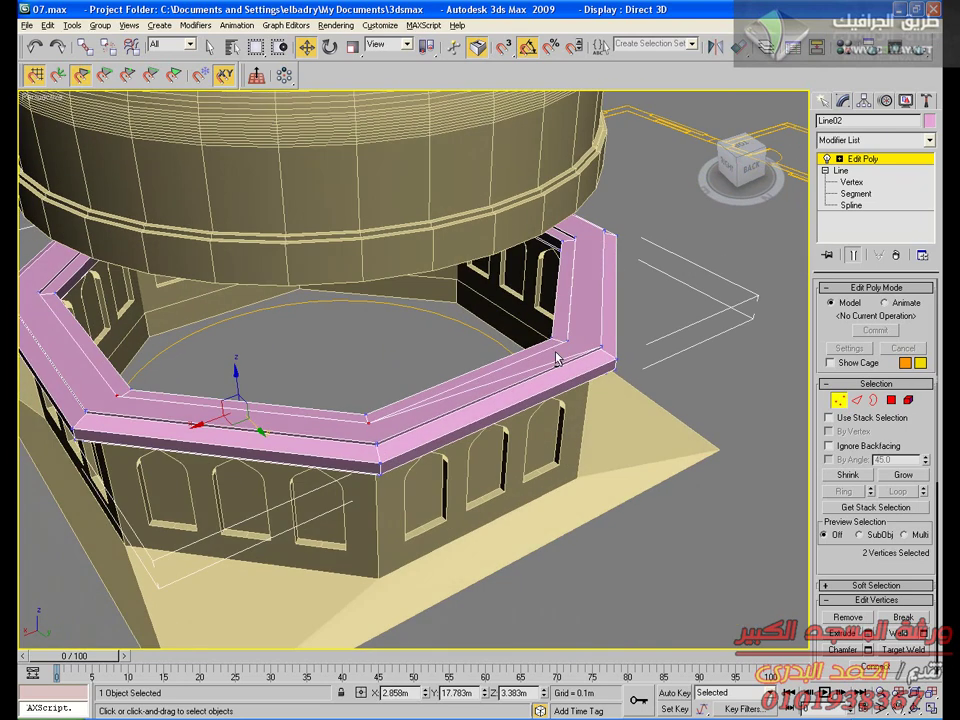
{"action": "left_click", "coordinate": [575, 237], "text": "ctrl"}
{"action": "middle_click_drag", "start_coordinate": [612, 294], "coordinate": [451, 317], "text": "alt"}
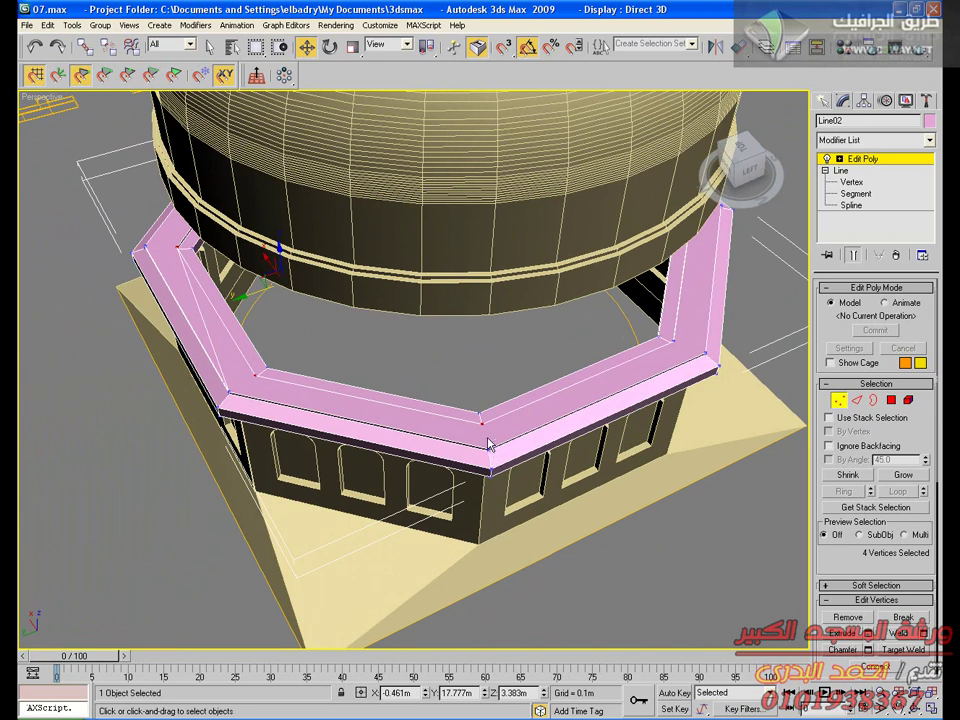
In wireframe display, select the vertex pairs beside the cornice's inner top rim at the first corners, adding each pair to the selection
{"action": "key", "text": "F3"}
{"action": "scroll", "coordinate": [489, 437], "scroll_direction": "up", "scroll_amount": 6}
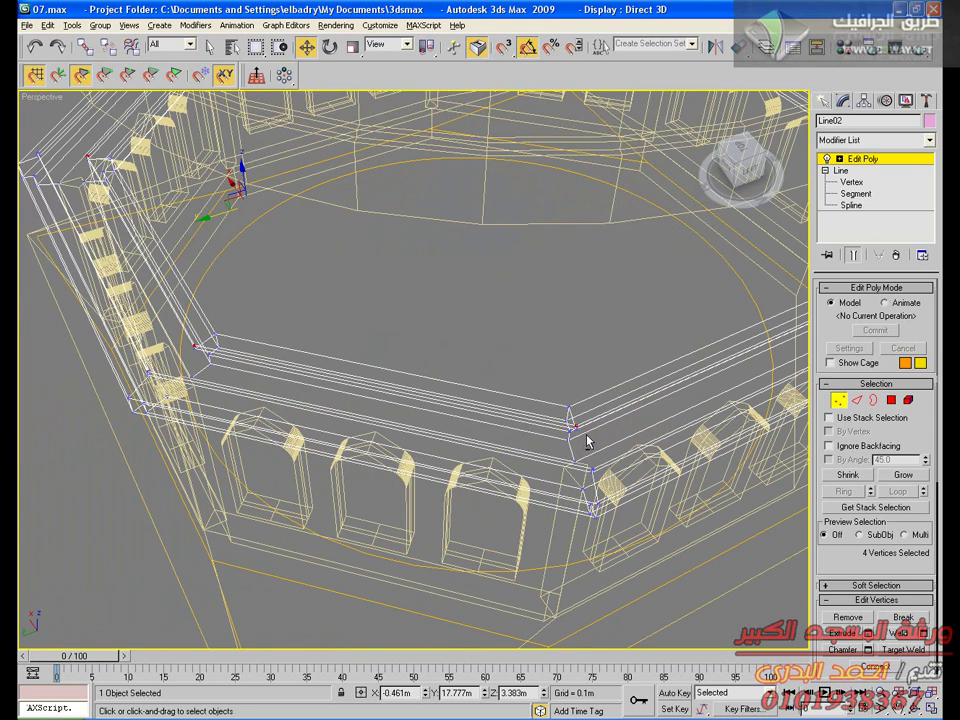
{"action": "middle_click_drag", "start_coordinate": [587, 441], "coordinate": [624, 429], "text": "alt"}
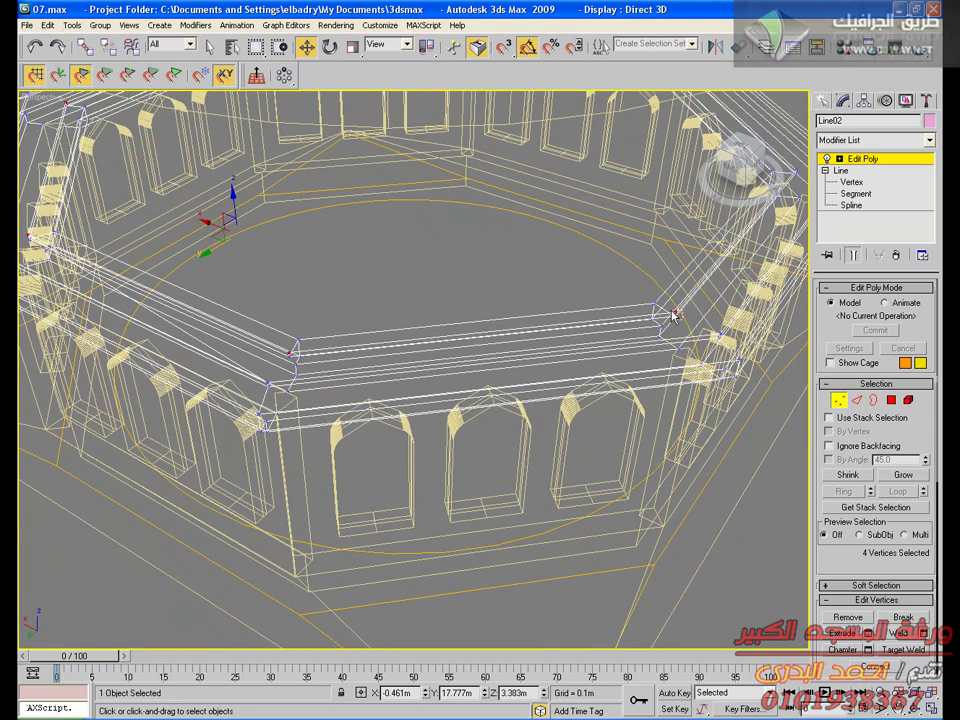
{"action": "middle_click_drag", "start_coordinate": [293, 397], "coordinate": [298, 360], "text": "alt"}
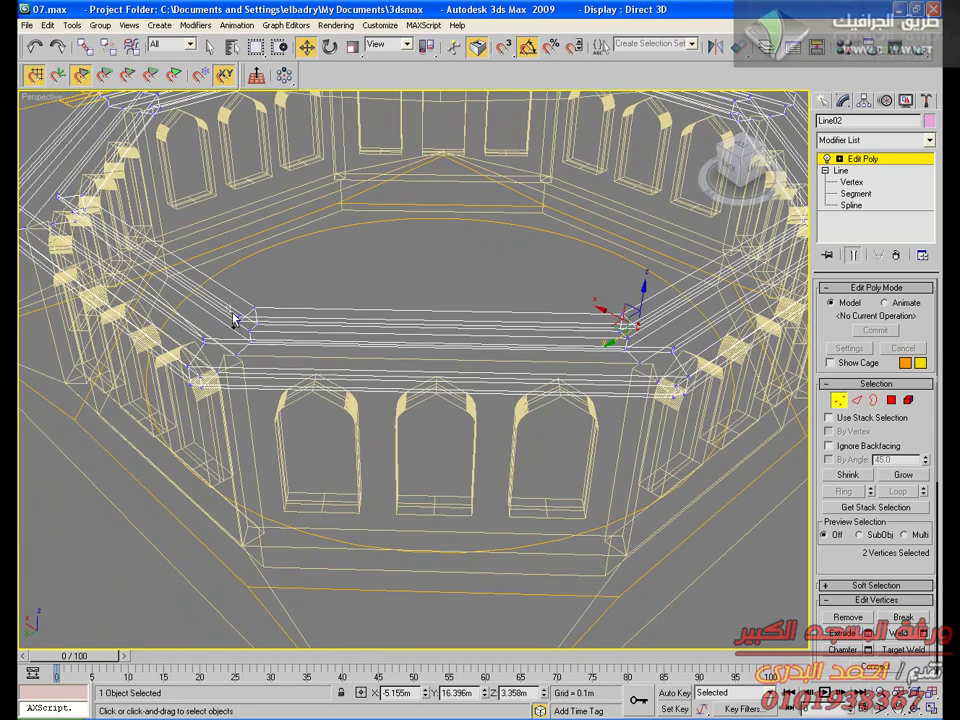
{"action": "left_click_drag", "start_coordinate": [245, 329], "coordinate": [248, 333], "text": "ctrl"}
{"action": "middle_click_drag", "start_coordinate": [248, 333], "coordinate": [484, 437]}
{"action": "scroll", "coordinate": [330, 349], "scroll_direction": "up", "scroll_amount": 4}
{"action": "middle_click_drag", "start_coordinate": [330, 349], "coordinate": [414, 394]}
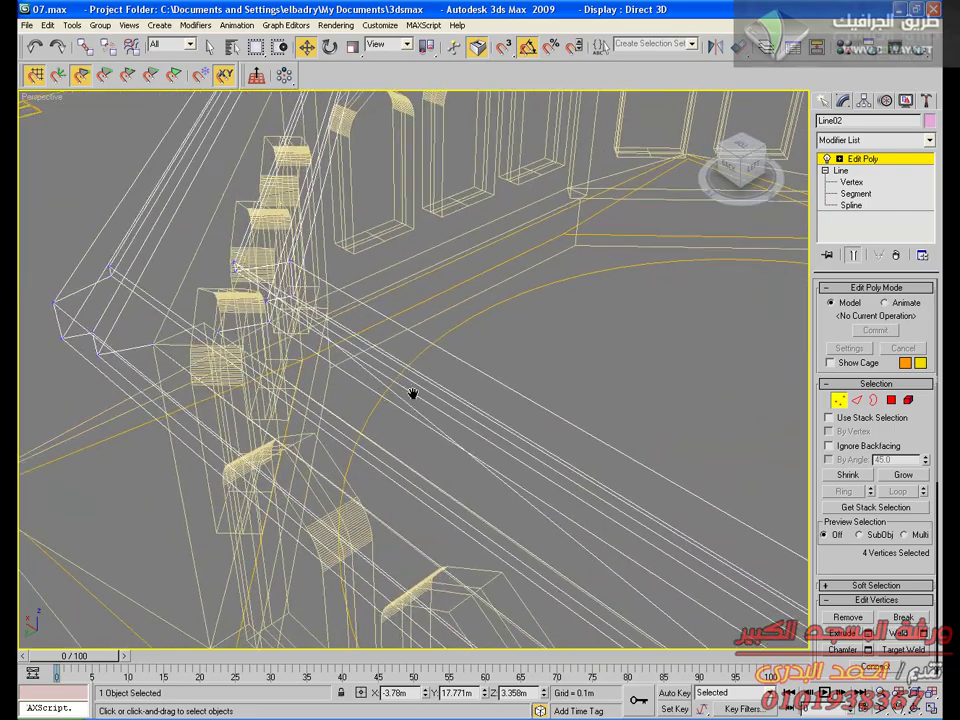
{"action": "left_click_drag", "start_coordinate": [260, 284], "coordinate": [262, 287], "text": "ctrl"}
{"action": "middle_click_drag", "start_coordinate": [300, 310], "coordinate": [488, 630]}
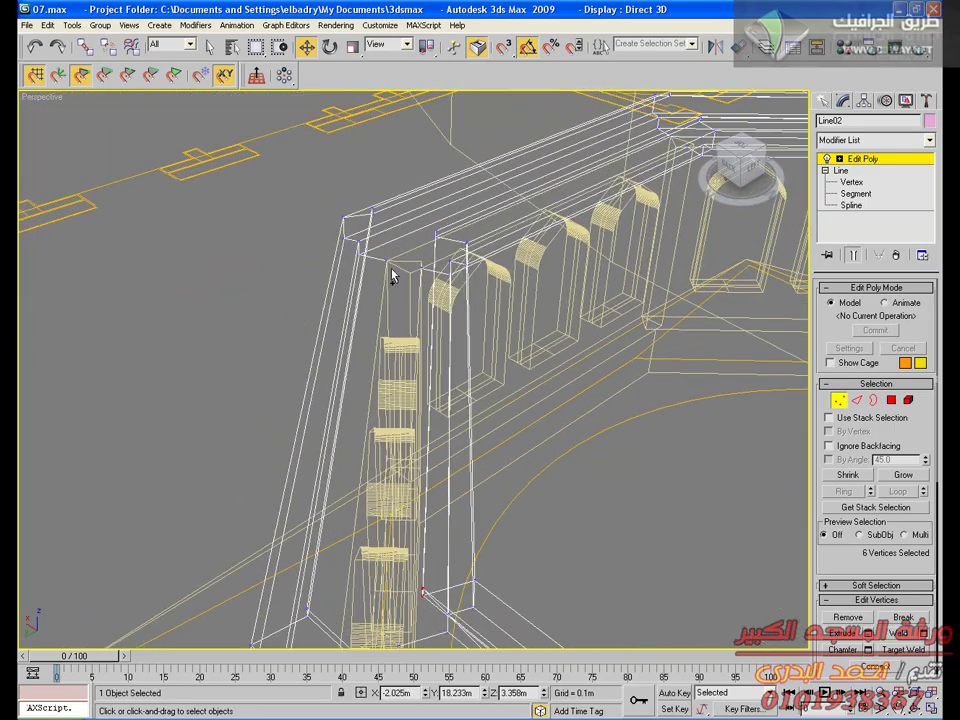
{"action": "middle_click_drag", "start_coordinate": [450, 276], "coordinate": [255, 284], "text": "alt"}
{"action": "left_click_drag", "start_coordinate": [269, 282], "coordinate": [271, 284], "text": "ctrl"}
Add the inner-rim vertex pairs at the cornice's remaining corners to complete the ring, and restore shaded display
{"action": "middle_click_drag", "start_coordinate": [349, 349], "coordinate": [440, 407]}
{"action": "middle_click_drag", "start_coordinate": [385, 335], "coordinate": [322, 271], "text": "alt"}
{"action": "middle_click_drag", "start_coordinate": [181, 354], "coordinate": [444, 272], "text": "alt"}
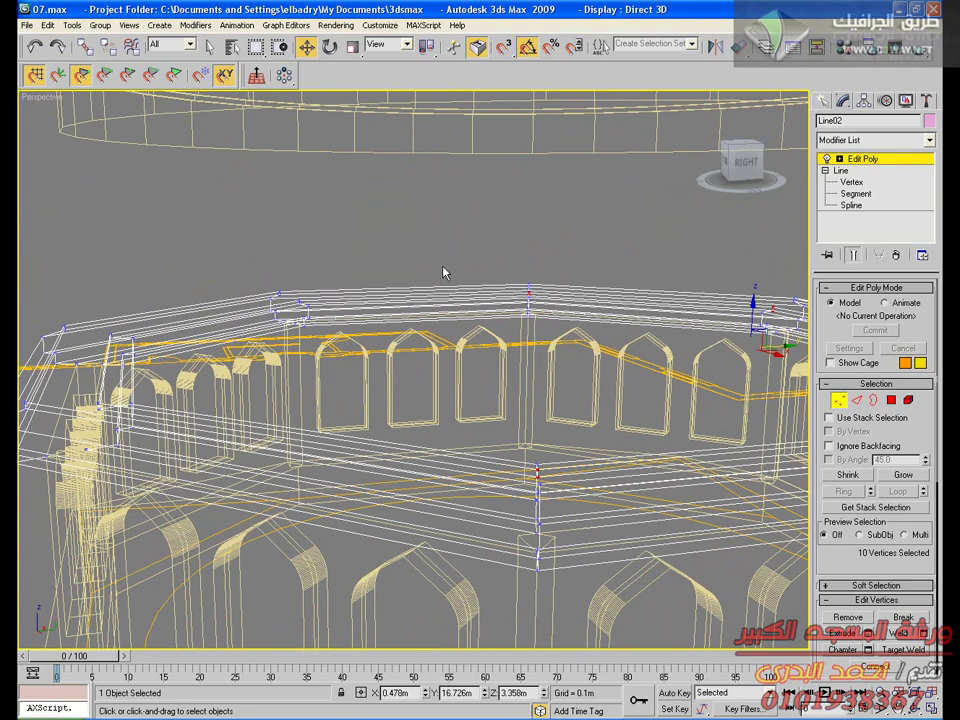
{"action": "left_click_drag", "start_coordinate": [104, 420], "coordinate": [106, 423], "text": "ctrl"}
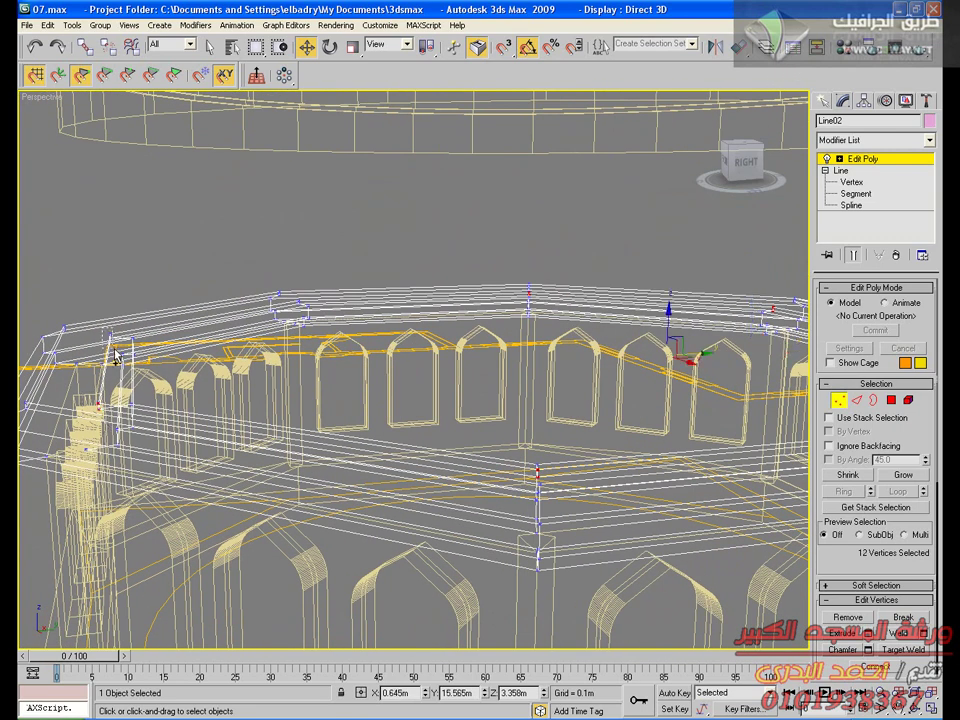
{"action": "middle_click_drag", "start_coordinate": [142, 374], "coordinate": [20, 378], "text": "alt"}
{"action": "middle_click_drag", "start_coordinate": [457, 452], "coordinate": [365, 441], "text": "alt"}
{"action": "left_click_drag", "start_coordinate": [224, 365], "coordinate": [226, 371], "text": "ctrl"}
{"action": "middle_click_drag", "start_coordinate": [298, 392], "coordinate": [301, 432]}
{"action": "scroll", "coordinate": [549, 442], "scroll_direction": "down", "scroll_amount": 2}
{"action": "middle_click_drag", "start_coordinate": [586, 430], "coordinate": [561, 422], "text": "alt"}
{"action": "key", "text": "F3"}
{"action": "middle_click_drag", "start_coordinate": [452, 407], "coordinate": [394, 405]}
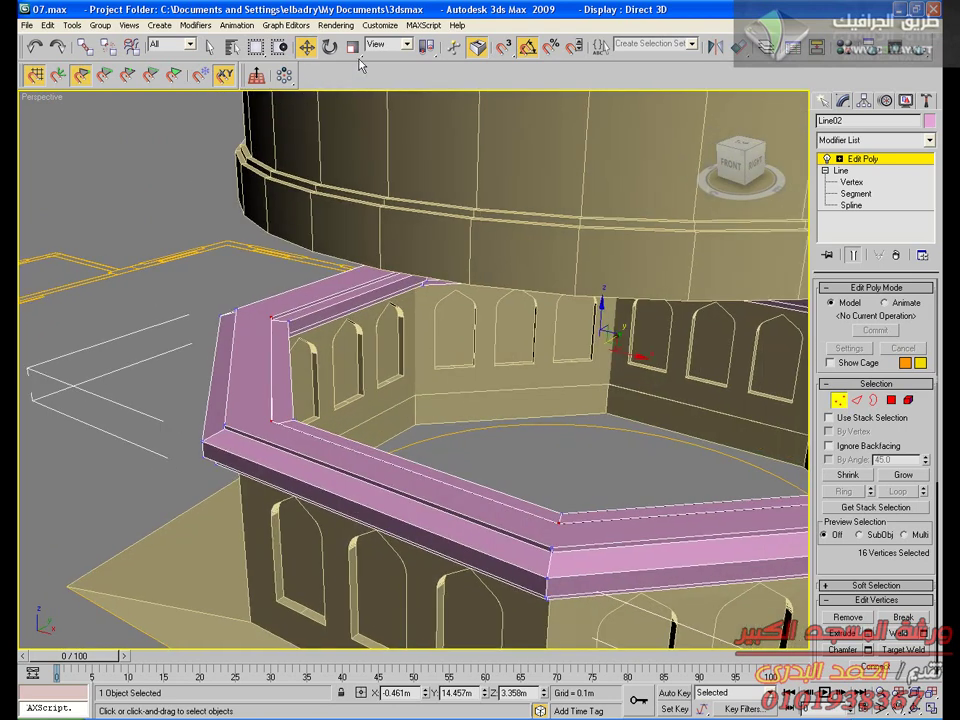
Scale the selected ring of vertices slightly inward toward the cornice's inner rim, and leave vertex editing
{"action": "left_click", "coordinate": [355, 49]}
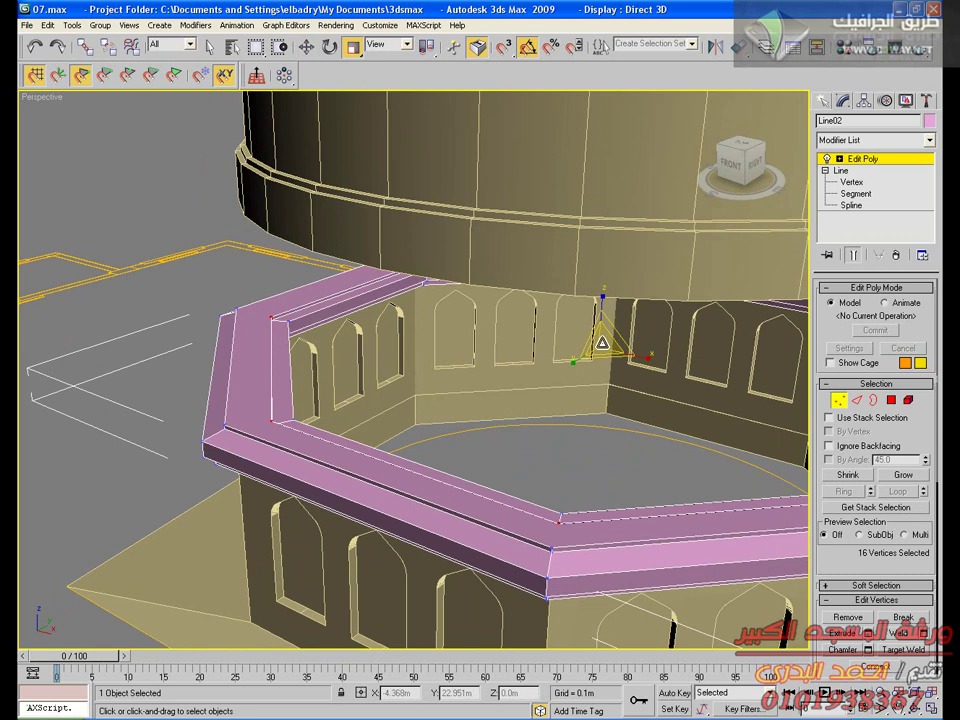
{"action": "left_click_drag", "start_coordinate": [602, 343], "coordinate": [601, 343]}
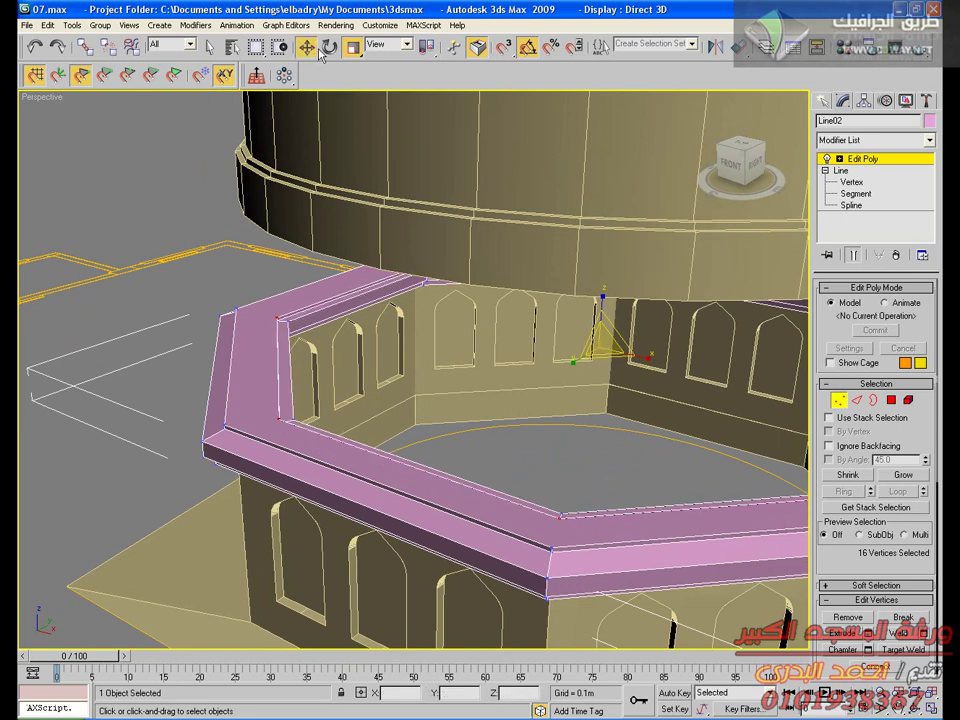
{"action": "left_click", "coordinate": [872, 158]}
Lower the dome by about 2.295 m until its base sits on the cornice, and check the joint from below
{"action": "left_click", "coordinate": [595, 224]}
{"action": "left_click_drag", "start_coordinate": [606, 260], "coordinate": [605, 453]}
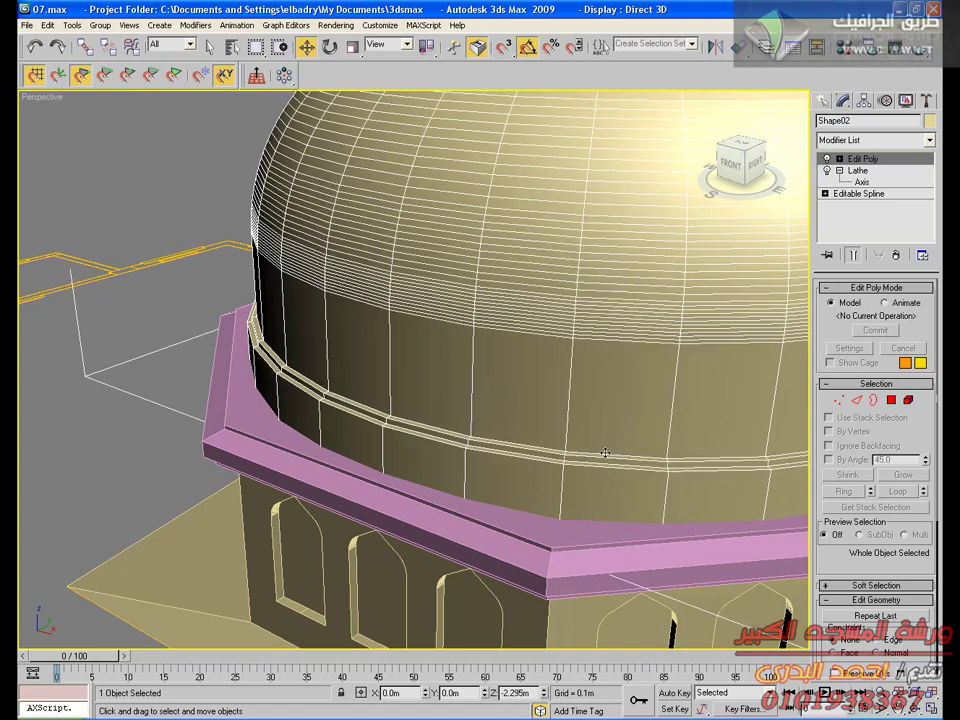
{"action": "middle_click_drag", "start_coordinate": [583, 446], "coordinate": [450, 400]}
{"action": "scroll", "coordinate": [450, 400], "scroll_direction": "down", "scroll_amount": 4}
{"action": "middle_click_drag", "start_coordinate": [596, 409], "coordinate": [602, 305], "text": "alt"}
{"action": "middle_click_drag", "start_coordinate": [543, 345], "coordinate": [331, 232]}
Change the cornice's object colour to the pale yellow palette swatch matching the dome, and clear the selection
{"action": "left_click", "coordinate": [692, 498]}
{"action": "left_click", "coordinate": [331, 232]}
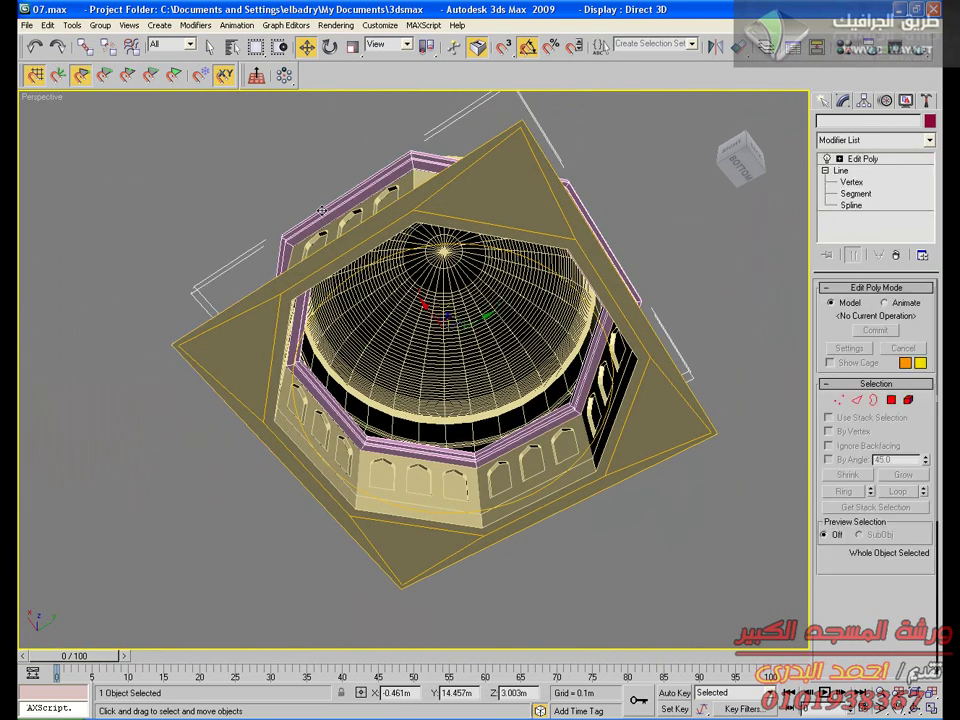
{"action": "left_click", "coordinate": [928, 121]}
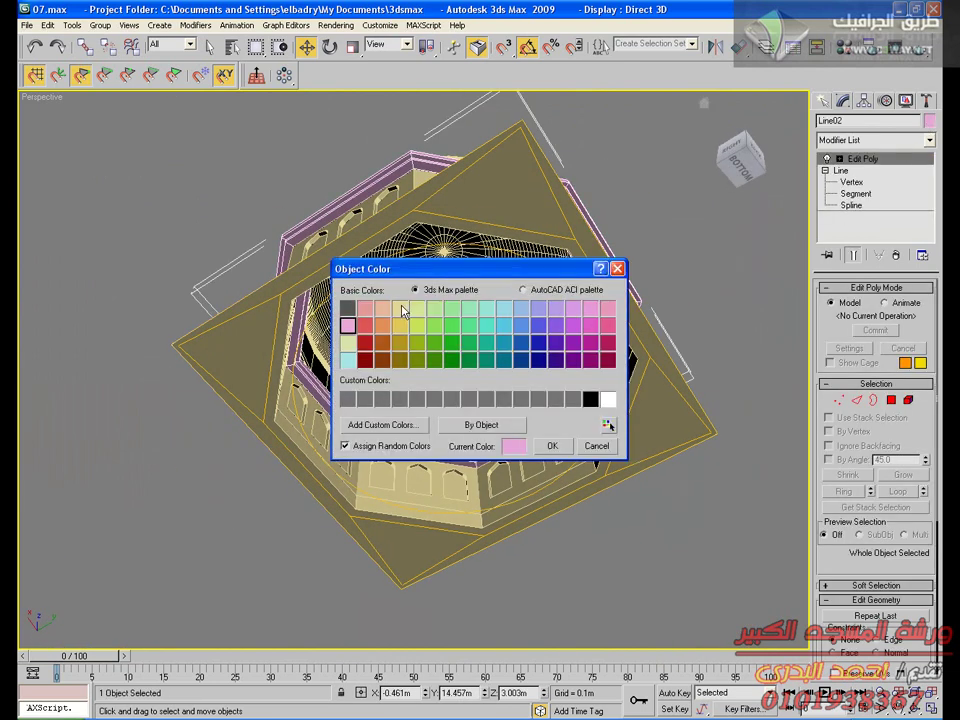
{"action": "left_click", "coordinate": [548, 449]}
{"action": "left_click", "coordinate": [645, 574]}
Select the small moulding profile spline lying beyond the floor plan and frame it in the Top view of the four-viewport layout
{"action": "middle_click_drag", "start_coordinate": [515, 462], "coordinate": [335, 541], "text": "alt"}
{"action": "scroll", "coordinate": [335, 541], "scroll_direction": "down", "scroll_amount": 8}
{"action": "middle_click_drag", "start_coordinate": [548, 460], "coordinate": [338, 529]}
{"action": "scroll", "coordinate": [338, 529], "scroll_direction": "up", "scroll_amount": 4}
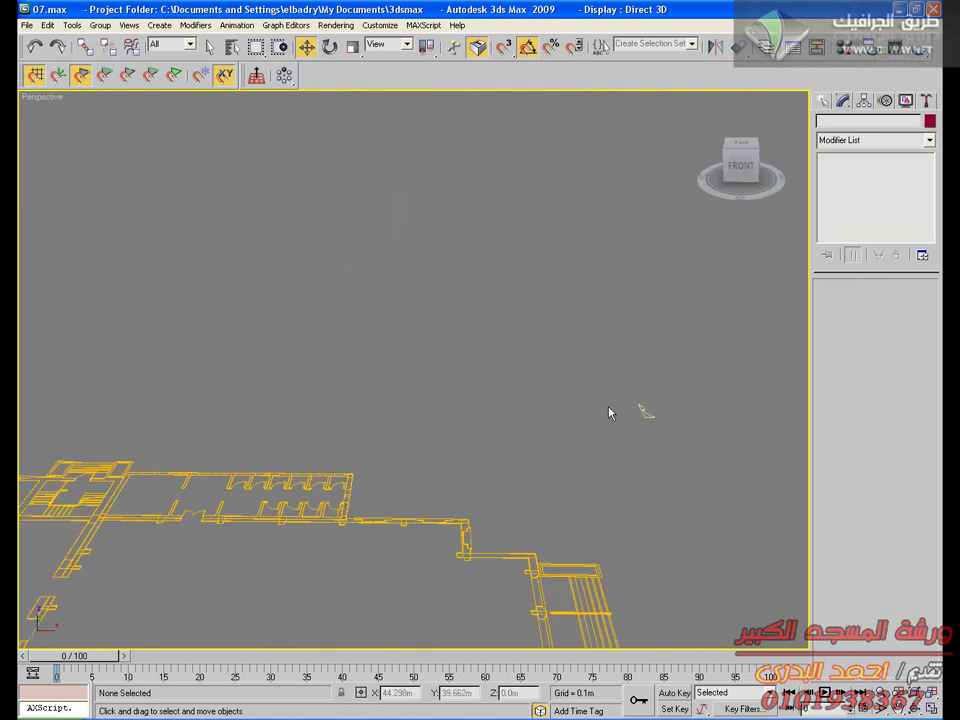
{"action": "left_click", "coordinate": [646, 412]}
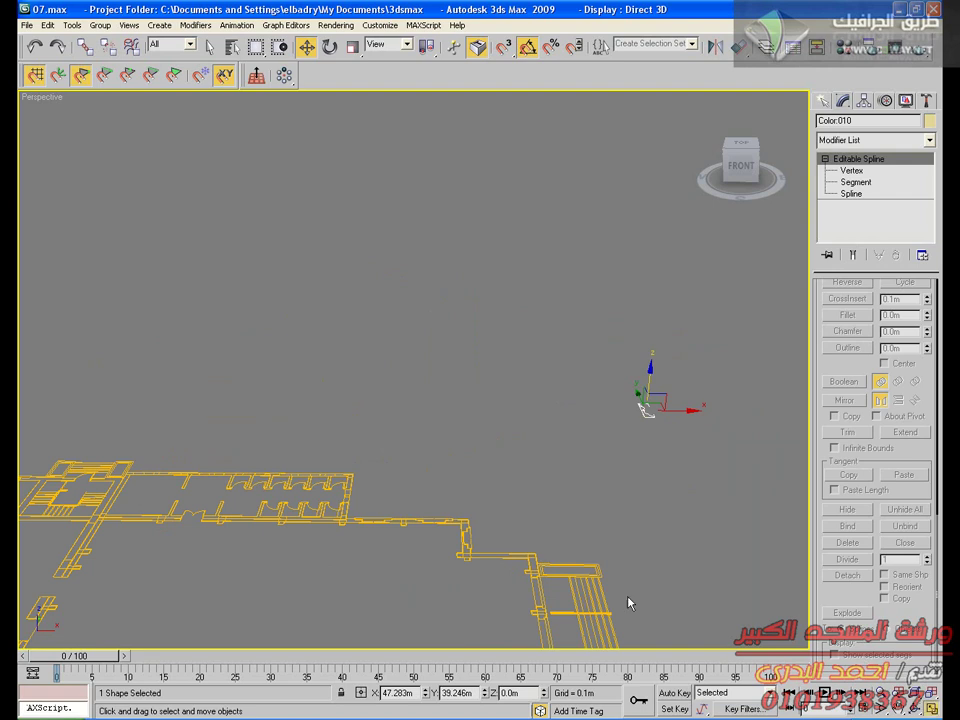
{"action": "key", "text": "alt+w"}
{"action": "right_click", "coordinate": [272, 270]}
{"action": "middle_click_drag", "start_coordinate": [395, 170], "coordinate": [257, 204]}
{"action": "scroll", "coordinate": [154, 291], "scroll_direction": "up", "scroll_amount": 3}
{"action": "scroll", "coordinate": [279, 268], "scroll_direction": "up", "scroll_amount": 3}
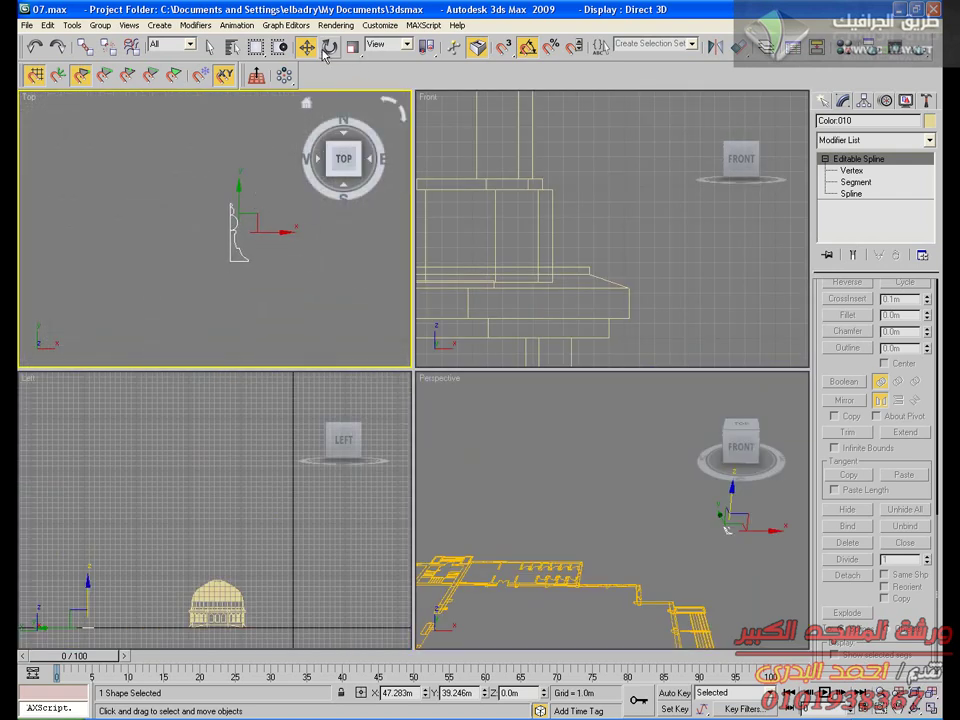
Rotate the profile spline about its X axis so it stands upright, and frame it in the Front view
{"action": "left_click", "coordinate": [328, 48]}
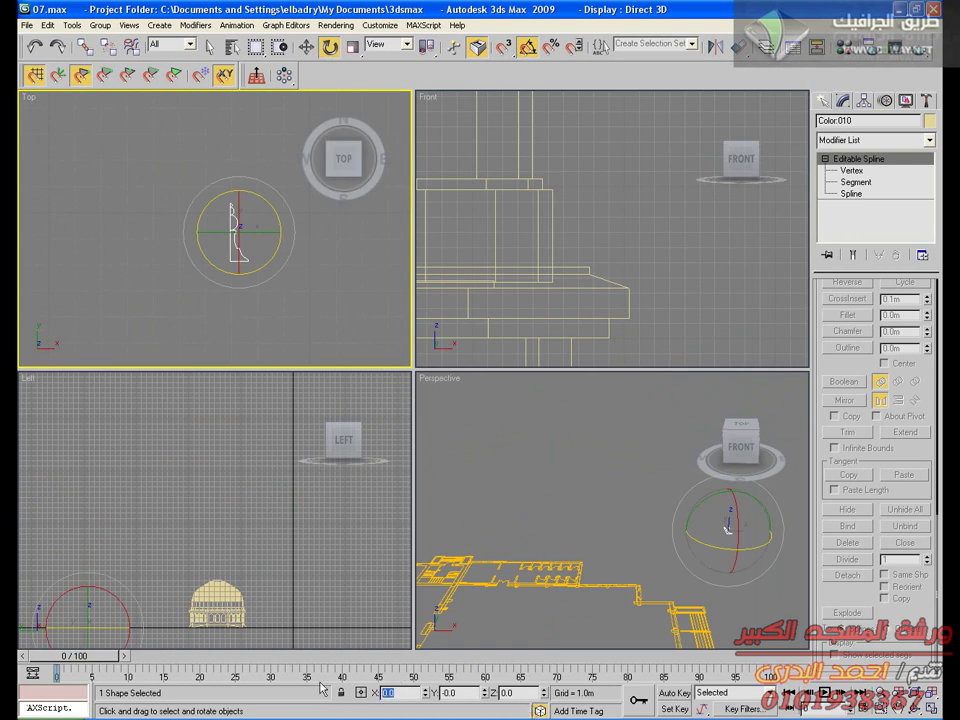
{"action": "left_click", "coordinate": [307, 48]}
{"action": "middle_click_drag", "start_coordinate": [688, 320], "coordinate": [538, 272]}
{"action": "scroll", "coordinate": [540, 278], "scroll_direction": "down", "scroll_amount": 8}
{"action": "middle_click_drag", "start_coordinate": [615, 276], "coordinate": [266, 296]}
{"action": "scroll", "coordinate": [566, 315], "scroll_direction": "up", "scroll_amount": 5}
{"action": "middle_click_drag", "start_coordinate": [568, 315], "coordinate": [604, 104]}
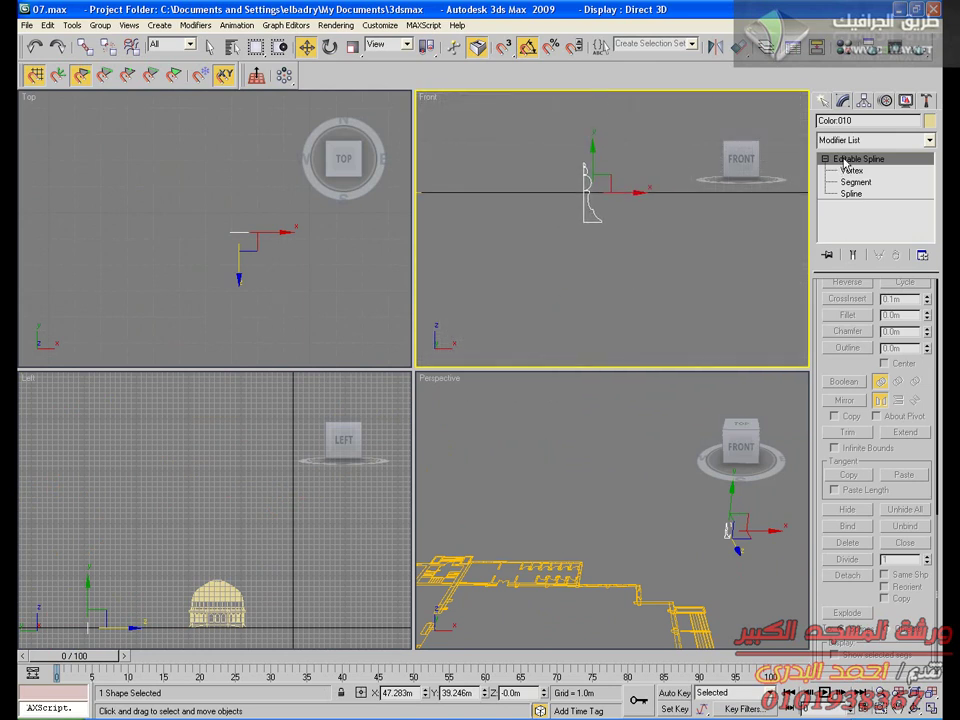
Apply a Lathe modifier to the upright profile spline and shift its axis along X to form the full finial shape
{"action": "left_click", "coordinate": [862, 140]}
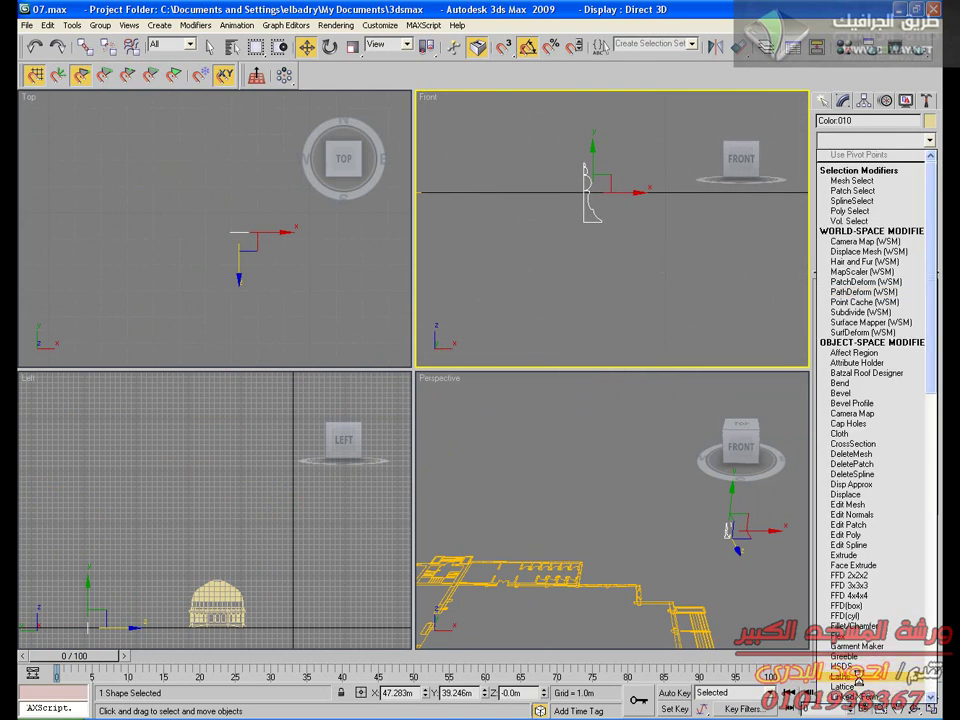
{"action": "left_click", "coordinate": [857, 676]}
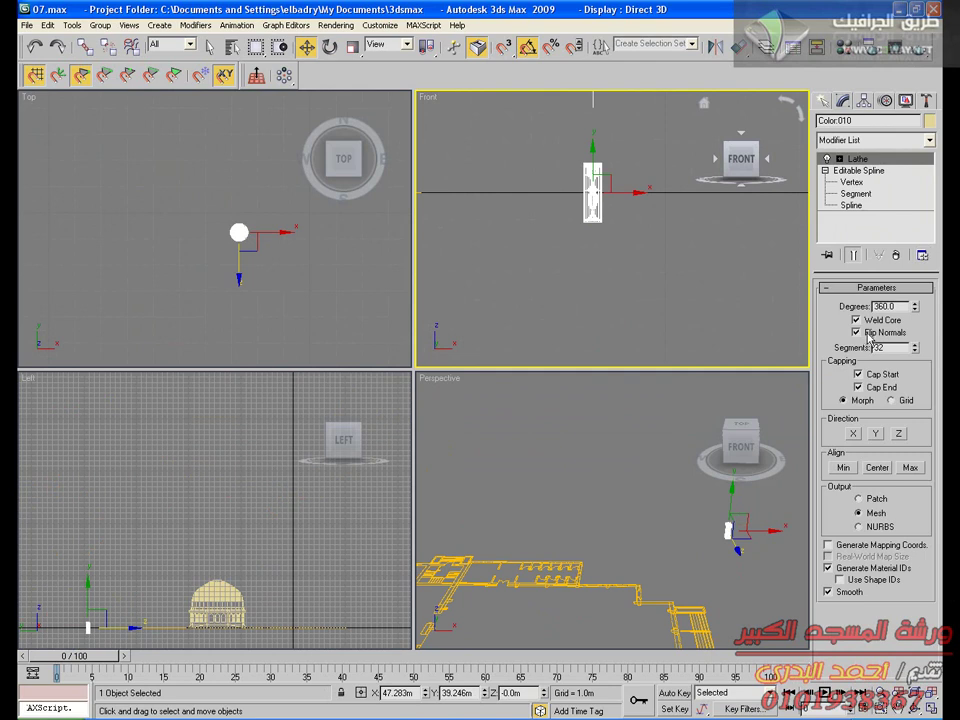
{"action": "left_click", "coordinate": [840, 158]}
{"action": "left_click", "coordinate": [862, 170]}
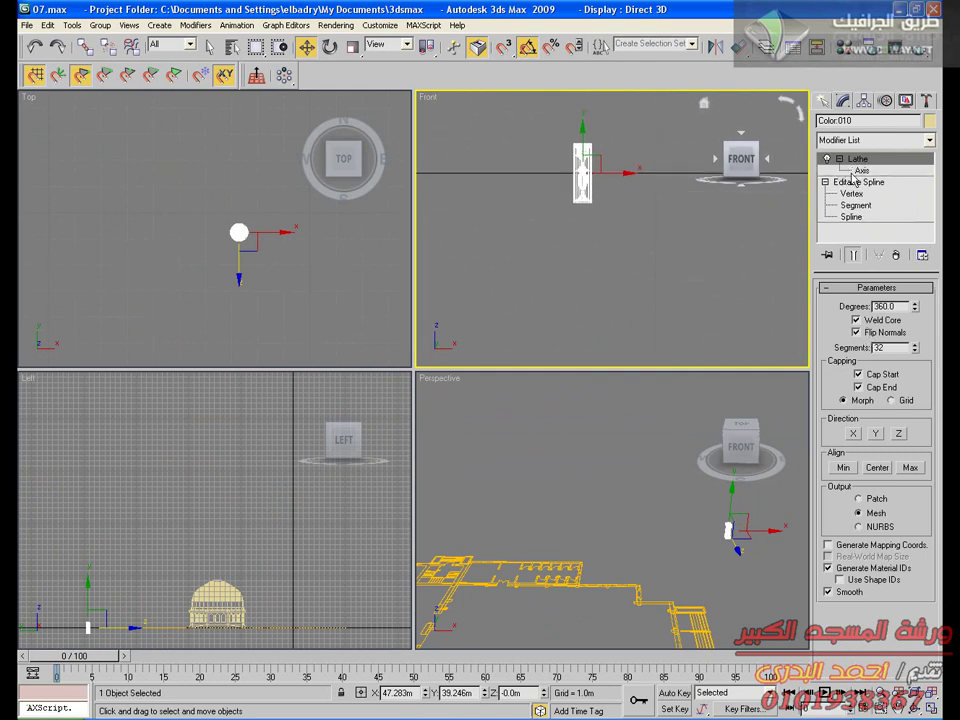
{"action": "middle_click_drag", "start_coordinate": [626, 213], "coordinate": [665, 226]}
{"action": "scroll", "coordinate": [617, 251], "scroll_direction": "up", "scroll_amount": 4}
{"action": "left_click_drag", "start_coordinate": [623, 208], "coordinate": [588, 208]}
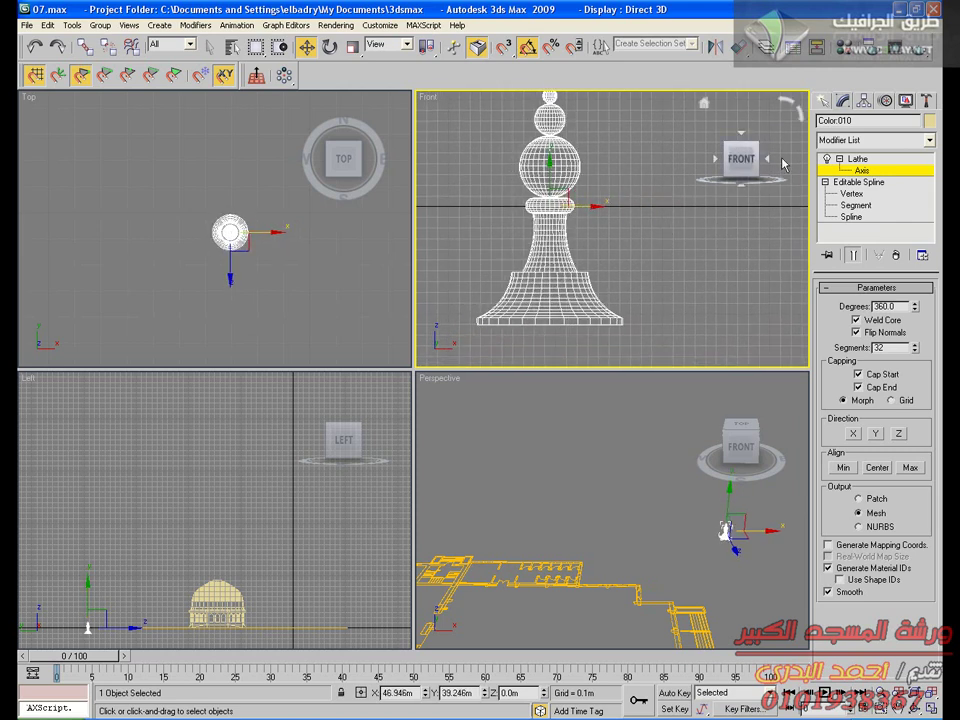
{"action": "left_click", "coordinate": [868, 162]}
Align the lathed finial to the dome so it is centred on the dome's axis
{"action": "middle_click_drag", "start_coordinate": [556, 388], "coordinate": [600, 364]}
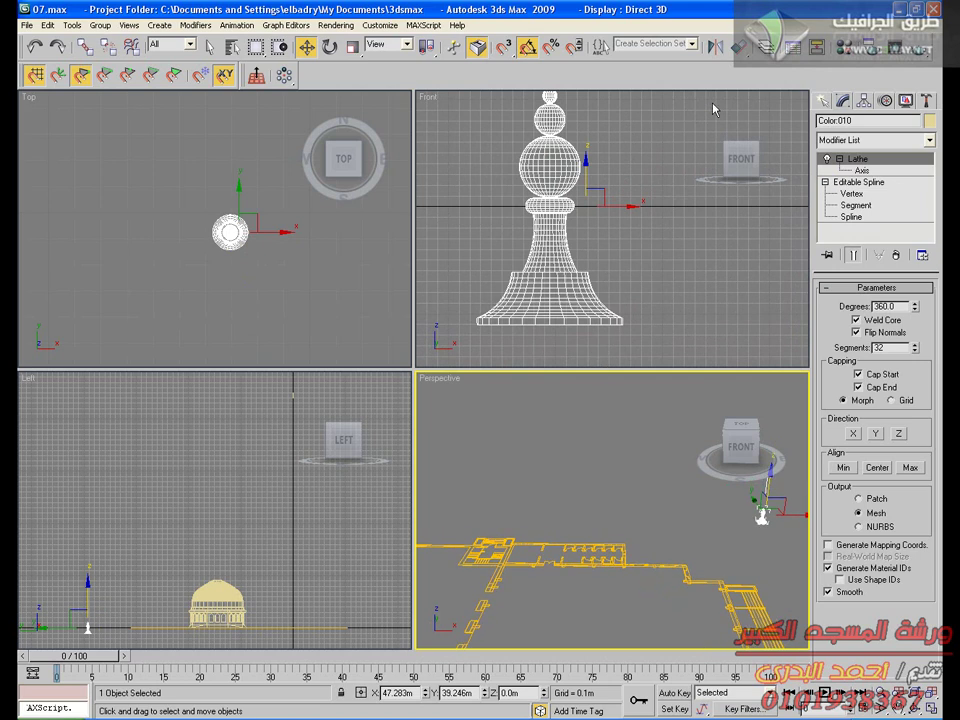
{"action": "left_click", "coordinate": [740, 48]}
{"action": "middle_click_drag", "start_coordinate": [494, 551], "coordinate": [627, 494]}
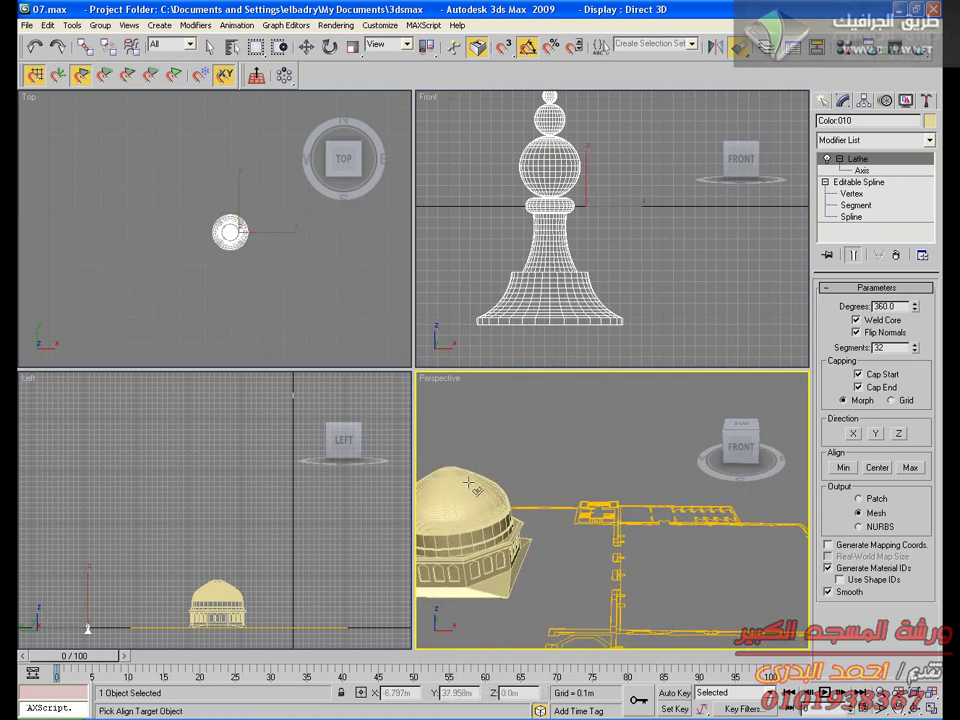
{"action": "left_click", "coordinate": [472, 485]}
{"action": "left_click", "coordinate": [483, 484]}
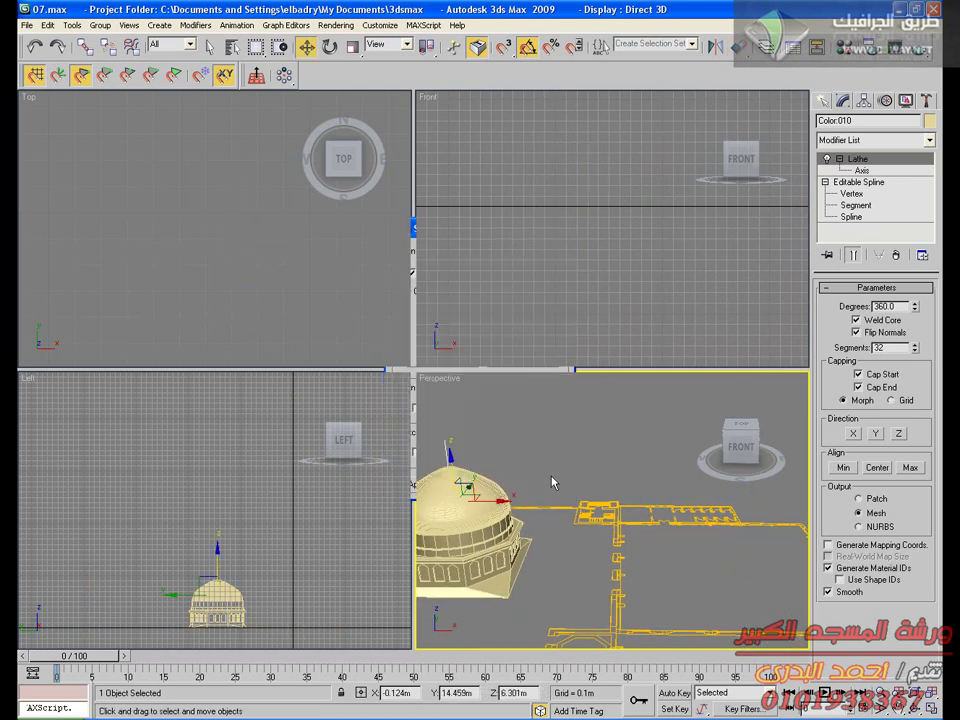
Raise the finial to a height of about 10.333 m so its base sits on the dome's apex, and clear the selection
{"action": "right_click", "coordinate": [574, 255]}
{"action": "middle_click_drag", "start_coordinate": [572, 287], "coordinate": [694, 327]}
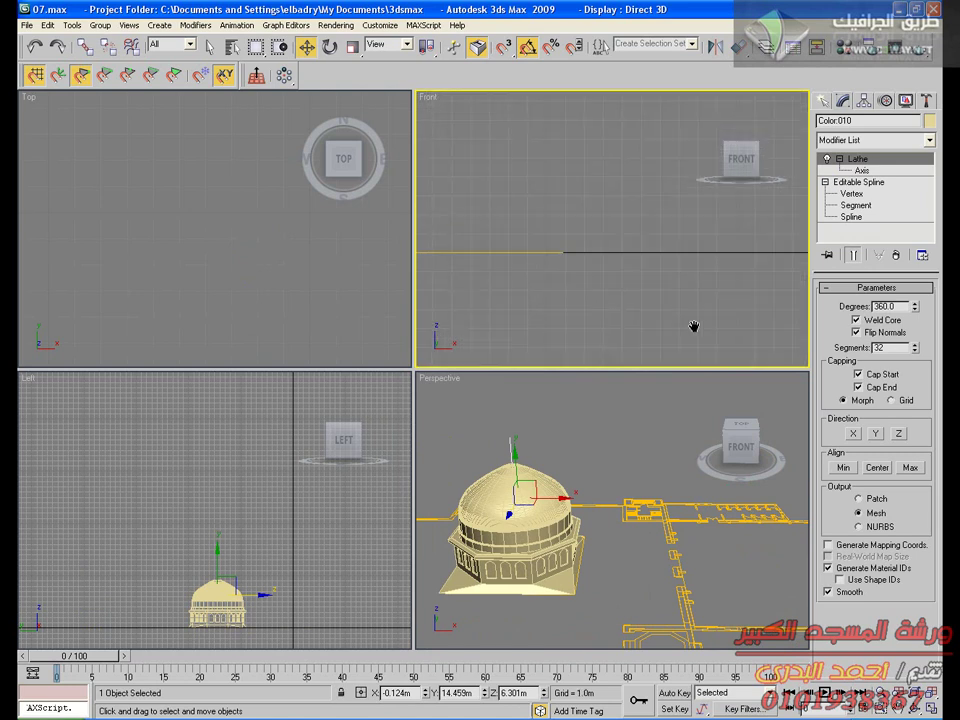
{"action": "scroll", "coordinate": [548, 248], "scroll_direction": "down", "scroll_amount": 5}
{"action": "middle_click_drag", "start_coordinate": [546, 236], "coordinate": [673, 276]}
{"action": "scroll", "coordinate": [624, 264], "scroll_direction": "up", "scroll_amount": 3}
{"action": "middle_click_drag", "start_coordinate": [602, 279], "coordinate": [621, 262]}
{"action": "scroll", "coordinate": [566, 269], "scroll_direction": "up", "scroll_amount": 2}
{"action": "left_click_drag", "start_coordinate": [521, 277], "coordinate": [512, 200]}
{"action": "scroll", "coordinate": [489, 242], "scroll_direction": "up", "scroll_amount": 5}
{"action": "middle_click_drag", "start_coordinate": [489, 242], "coordinate": [627, 244]}
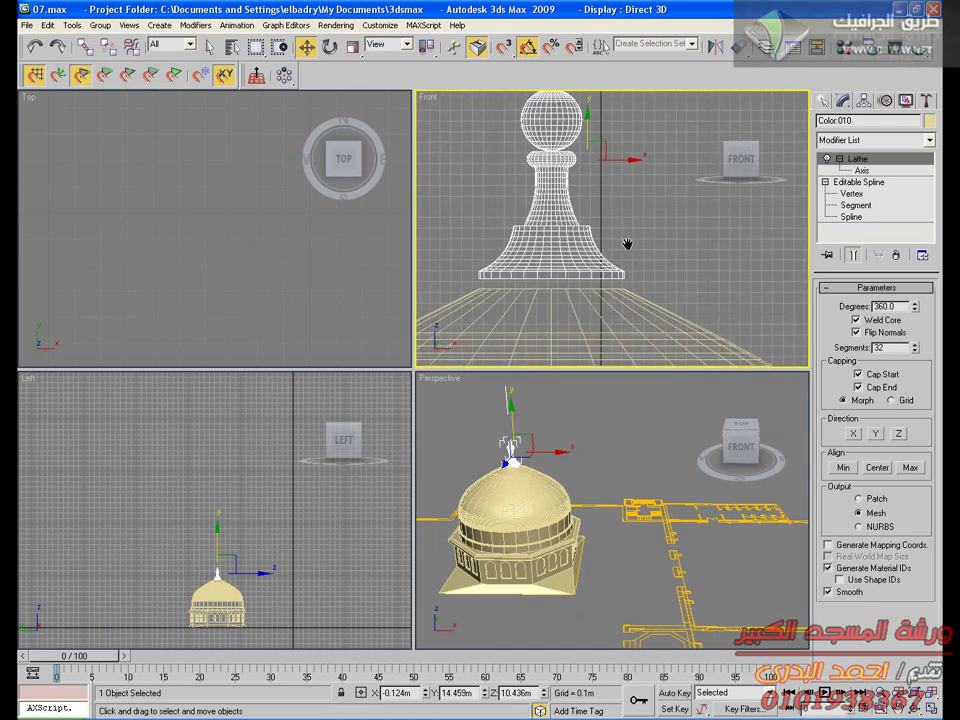
{"action": "left_click_drag", "start_coordinate": [590, 123], "coordinate": [586, 146]}
{"action": "left_click", "coordinate": [707, 248]}
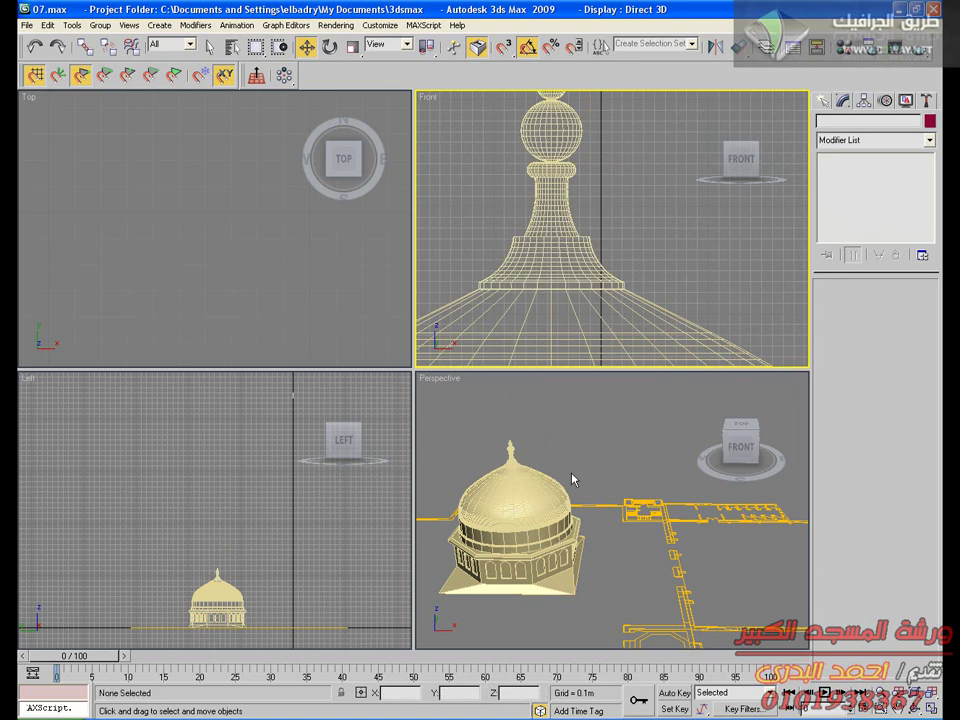
Maximise the Perspective view, hide the edged faces, and turn off Flip Normals on the finial's Lathe modifier
{"action": "middle_click_drag", "start_coordinate": [581, 427], "coordinate": [594, 418]}
{"action": "key", "text": "alt+w"}
{"action": "scroll", "coordinate": [347, 407], "scroll_direction": "down", "scroll_amount": 2}
{"action": "key", "text": "F4"}
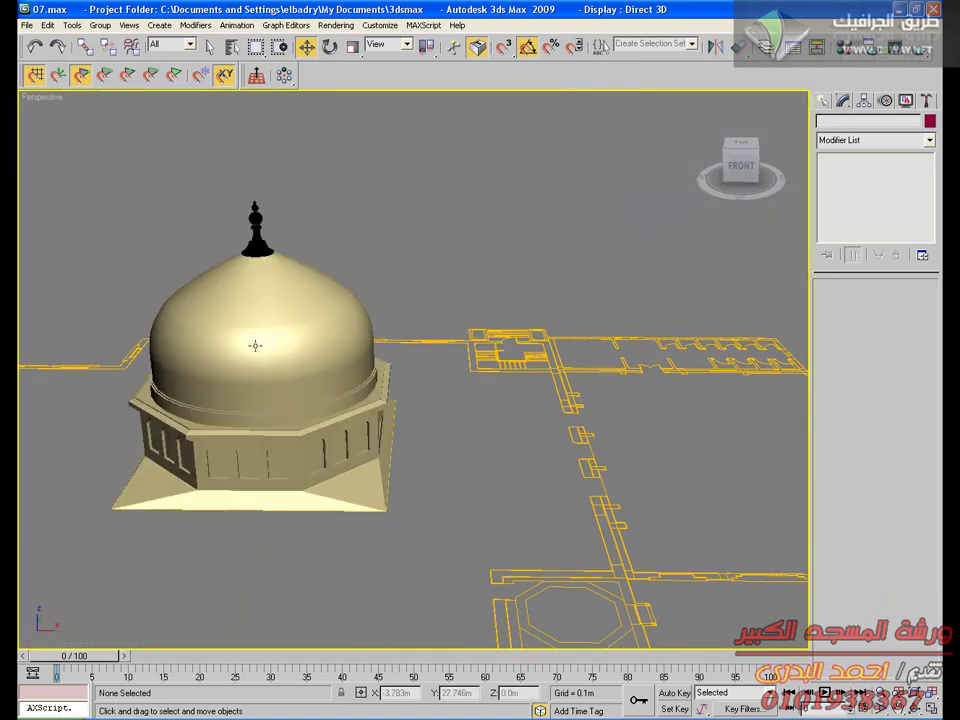
{"action": "left_click", "coordinate": [254, 218]}
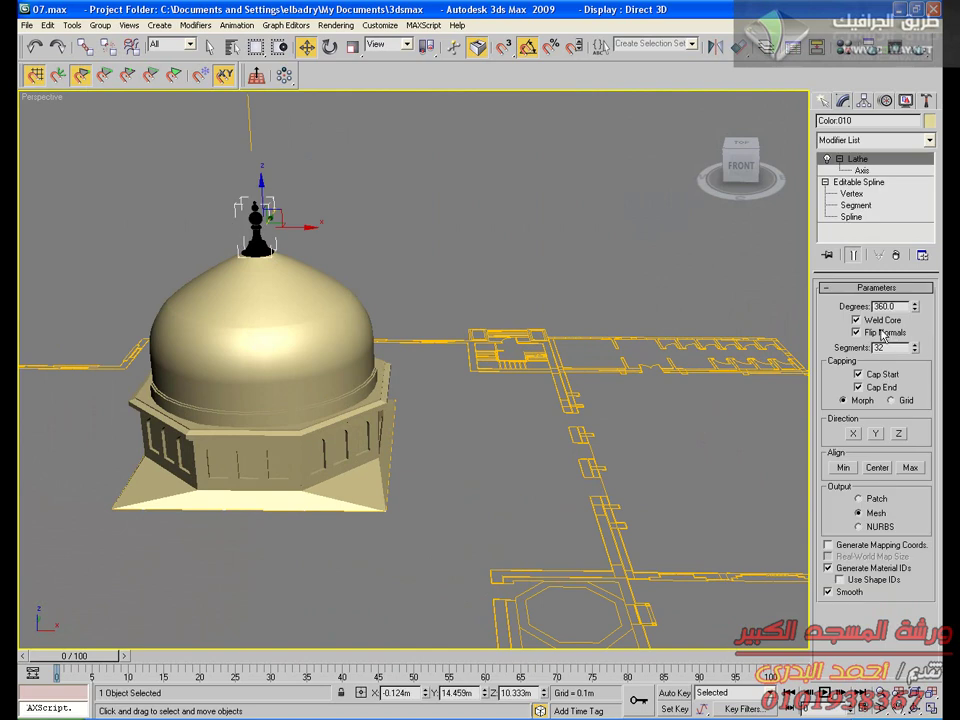
{"action": "left_click", "coordinate": [400, 253]}
Examine the dome with its finial up close, checking the dome's modifier stack down to its base spline, and select the finial
{"action": "middle_click_drag", "start_coordinate": [400, 256], "coordinate": [486, 296]}
{"action": "scroll", "coordinate": [419, 325], "scroll_direction": "up", "scroll_amount": 3}
{"action": "middle_click_drag", "start_coordinate": [390, 275], "coordinate": [433, 372]}
{"action": "left_click", "coordinate": [433, 372]}
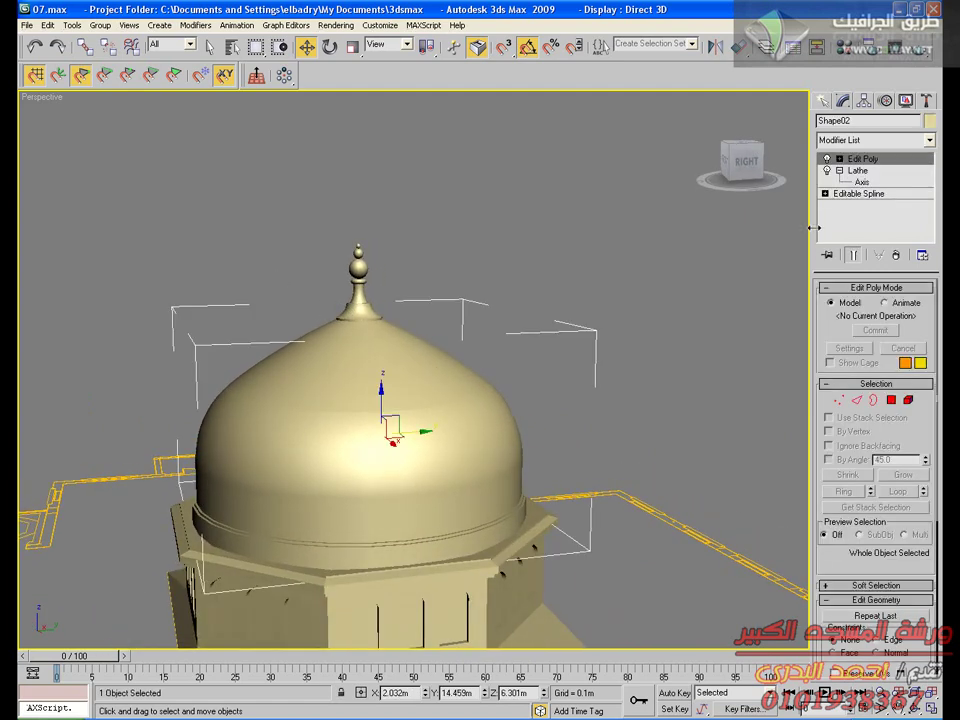
{"action": "left_click", "coordinate": [832, 195]}
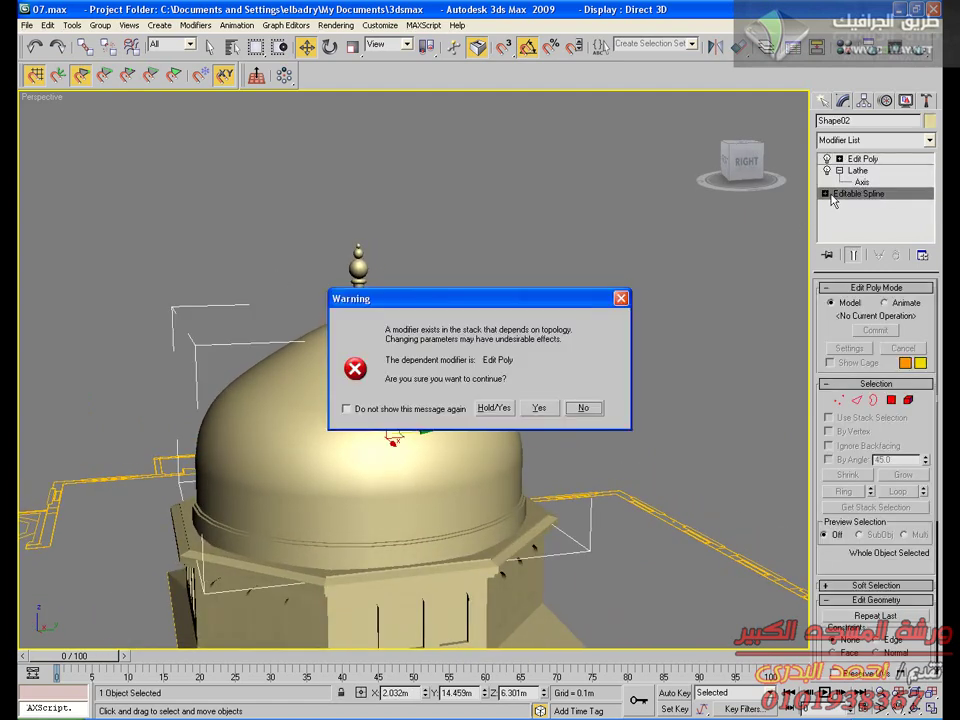
{"action": "left_click", "coordinate": [553, 409]}
{"action": "middle_click_drag", "start_coordinate": [570, 386], "coordinate": [811, 227], "text": "alt"}
{"action": "left_click", "coordinate": [863, 159]}
{"action": "left_click", "coordinate": [467, 274]}
{"action": "left_click", "coordinate": [360, 270]}
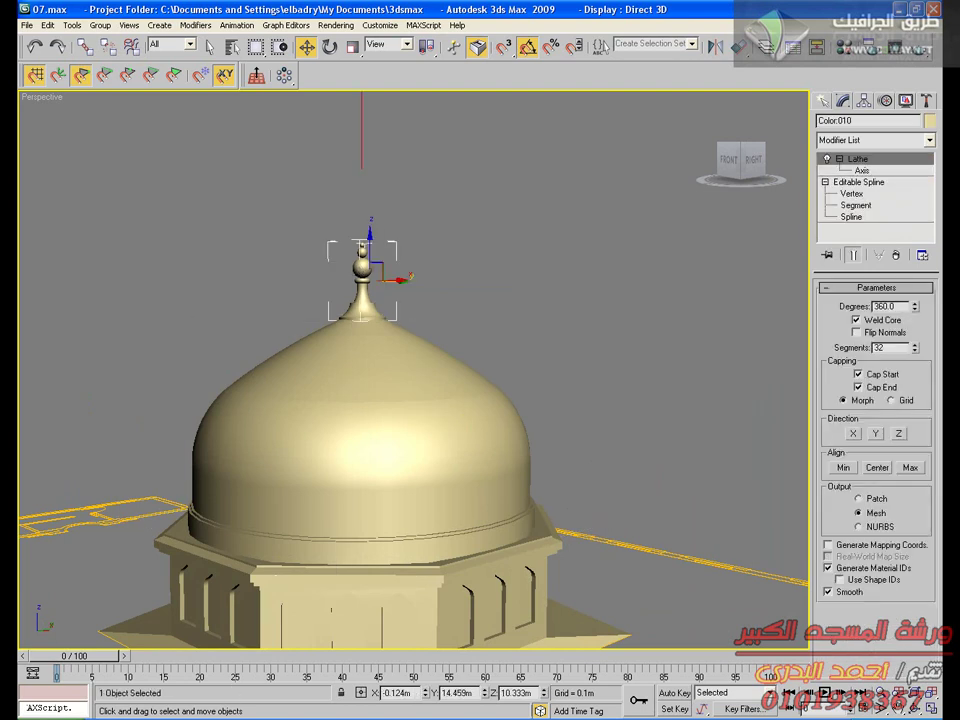
Switch to the AutoCAD dome elevation and erase the red dimensions beside the cornice
{"action": "key", "text": "alt+Tab"}
{"action": "middle_click_drag", "start_coordinate": [448, 307], "coordinate": [480, 454]}
{"action": "scroll", "coordinate": [478, 446], "scroll_direction": "down", "scroll_amount": 10}
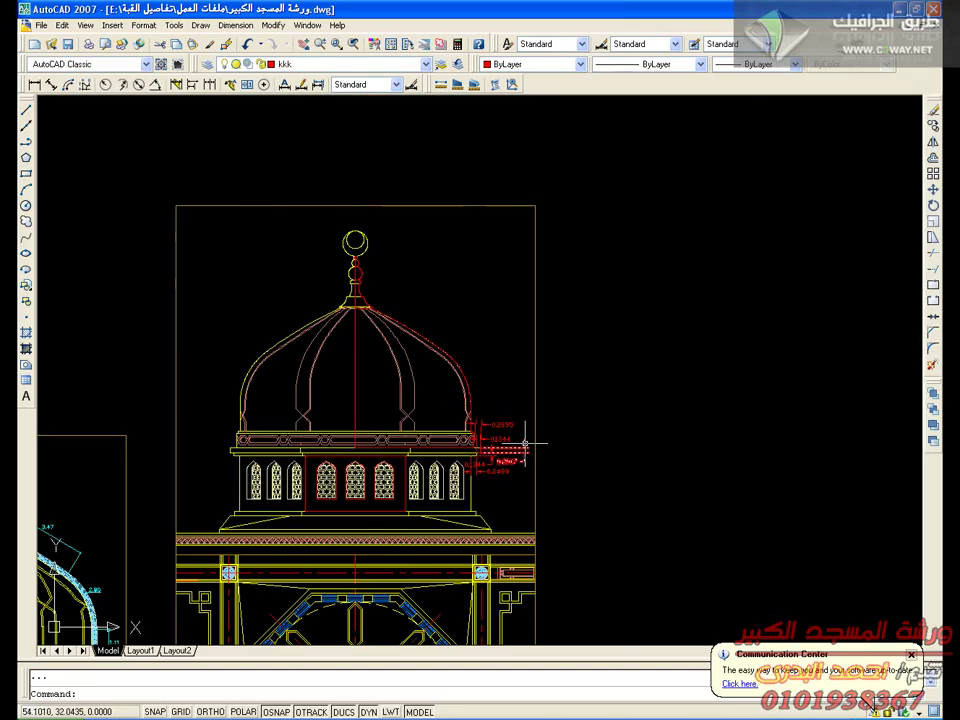
{"action": "scroll", "coordinate": [525, 443], "scroll_direction": "up", "scroll_amount": 4}
{"action": "scroll", "coordinate": [529, 413], "scroll_direction": "down", "scroll_amount": 1}
{"action": "left_click", "coordinate": [502, 350]}
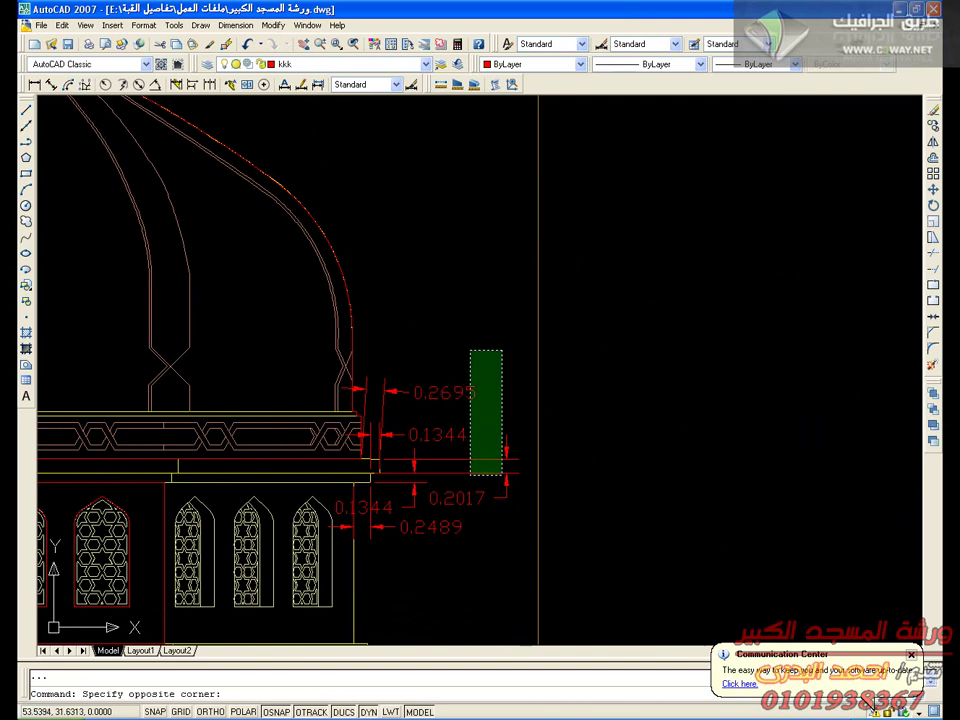
{"action": "left_click", "coordinate": [414, 540]}
{"action": "key", "text": "Delete"}
Trace the inner crescent circle atop the finial with a 0.3730 radius circle from its centre on the kkk layer
{"action": "middle_click_drag", "start_coordinate": [327, 434], "coordinate": [614, 611]}
{"action": "middle_click_drag", "start_coordinate": [374, 299], "coordinate": [468, 588]}
{"action": "scroll", "coordinate": [444, 370], "scroll_direction": "up", "scroll_amount": 3}
{"action": "middle_click_drag", "start_coordinate": [416, 310], "coordinate": [521, 339]}
{"action": "scroll", "coordinate": [474, 380], "scroll_direction": "up", "scroll_amount": 2}
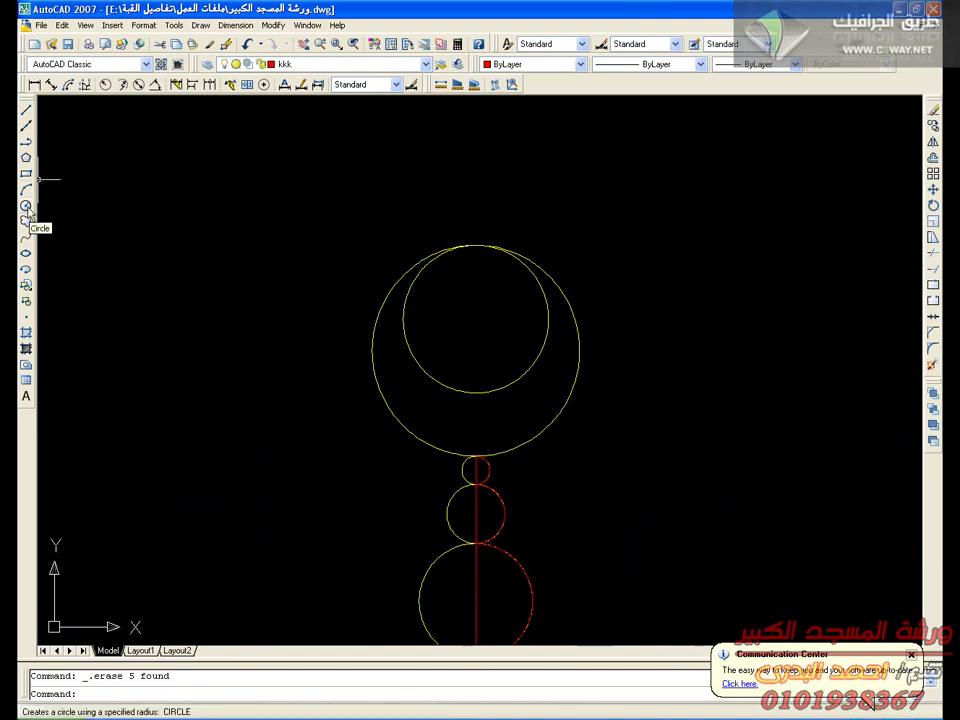
{"action": "left_click", "coordinate": [27, 206]}
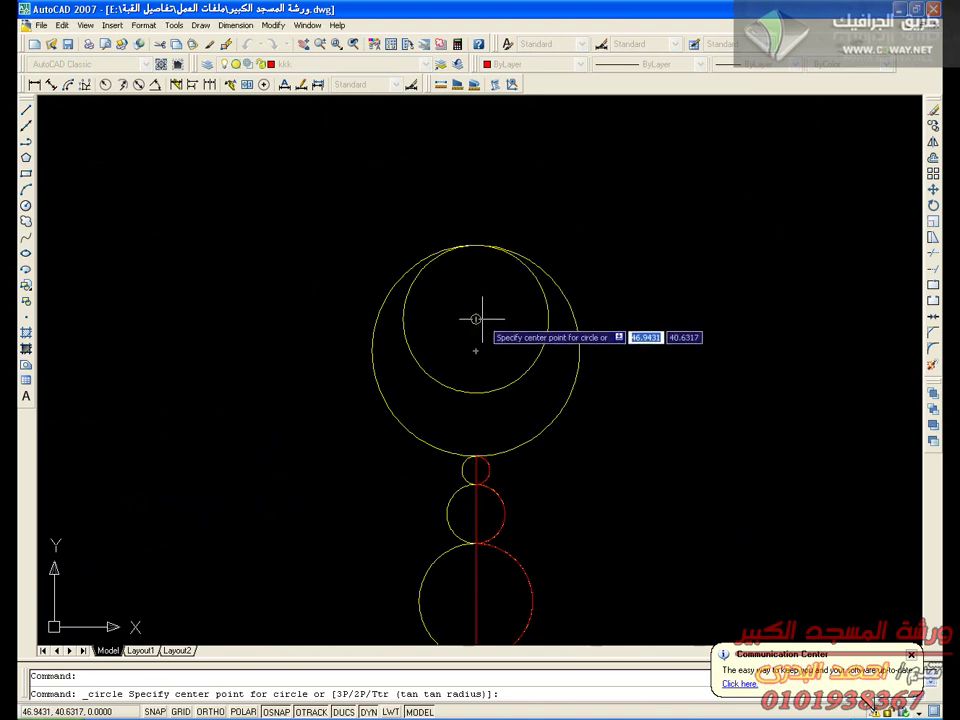
{"action": "left_click", "coordinate": [476, 318]}
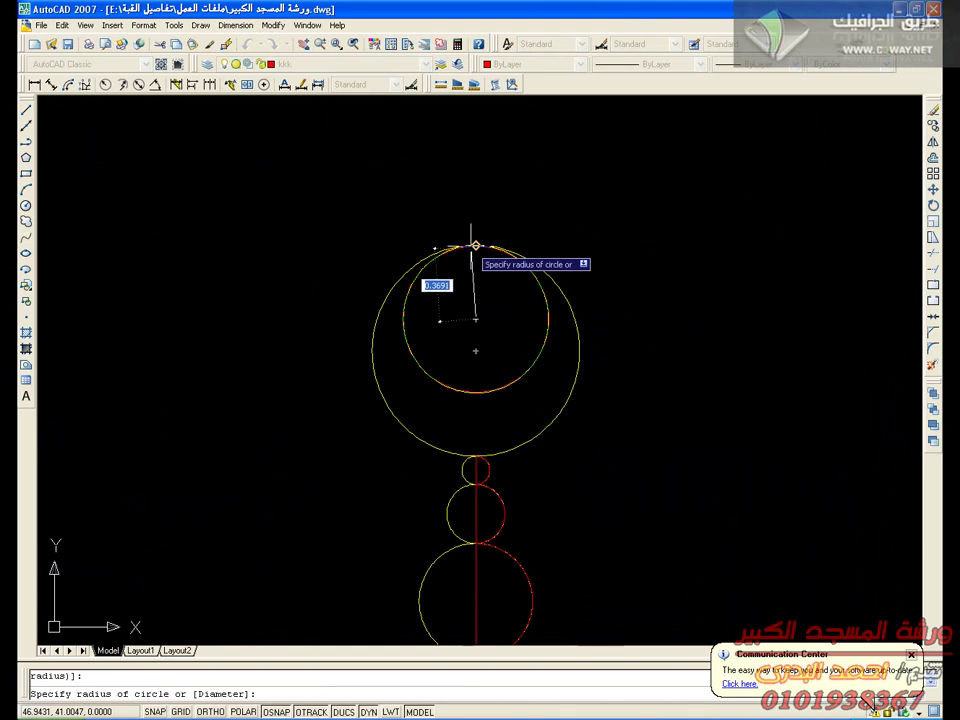
{"action": "left_click", "coordinate": [476, 245]}
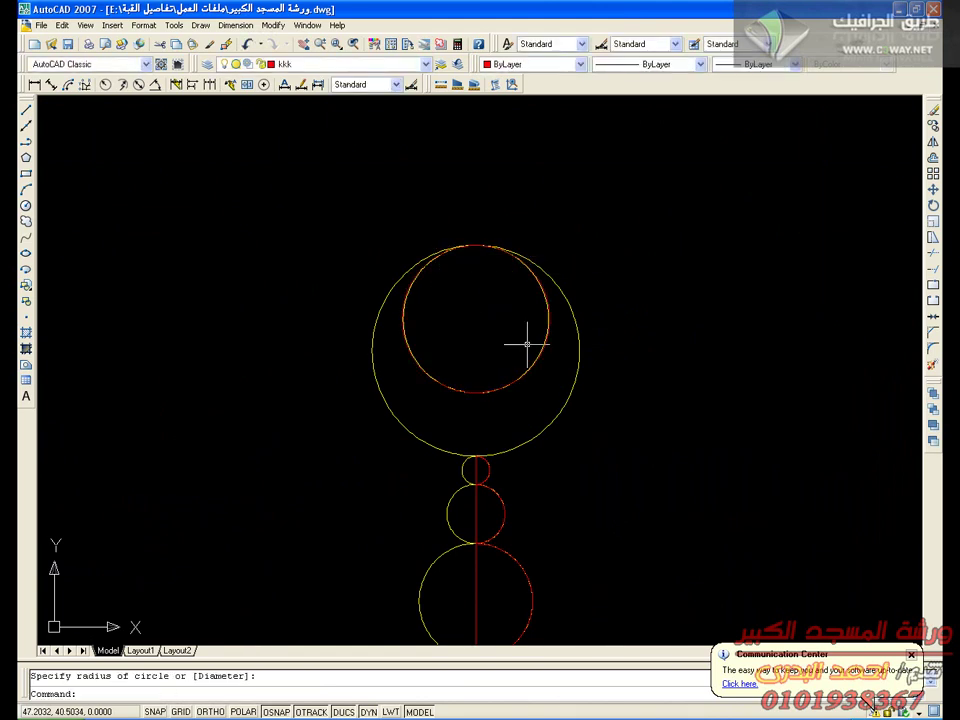
Trace the outer crescent circle from its centre with a circle of about 0.54 radius, and save the drawing
{"action": "left_click", "coordinate": [26, 205]}
{"action": "left_click", "coordinate": [476, 348]}
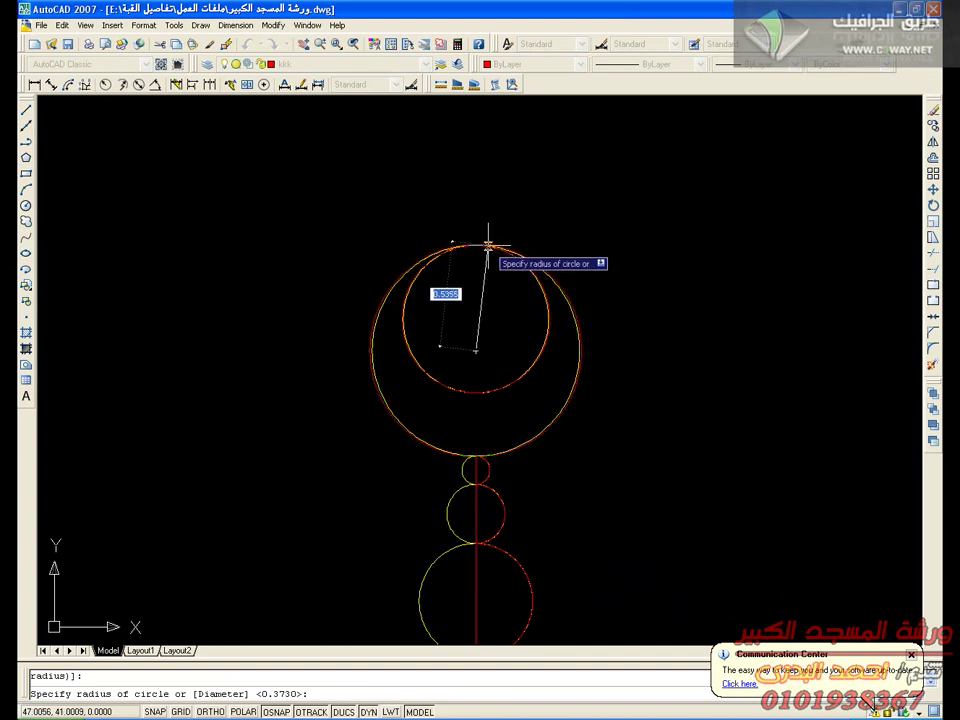
{"action": "left_click", "coordinate": [488, 245]}
{"action": "left_click", "coordinate": [66, 44]}
{"action": "scroll", "coordinate": [300, 215], "scroll_direction": "down", "scroll_amount": 5}
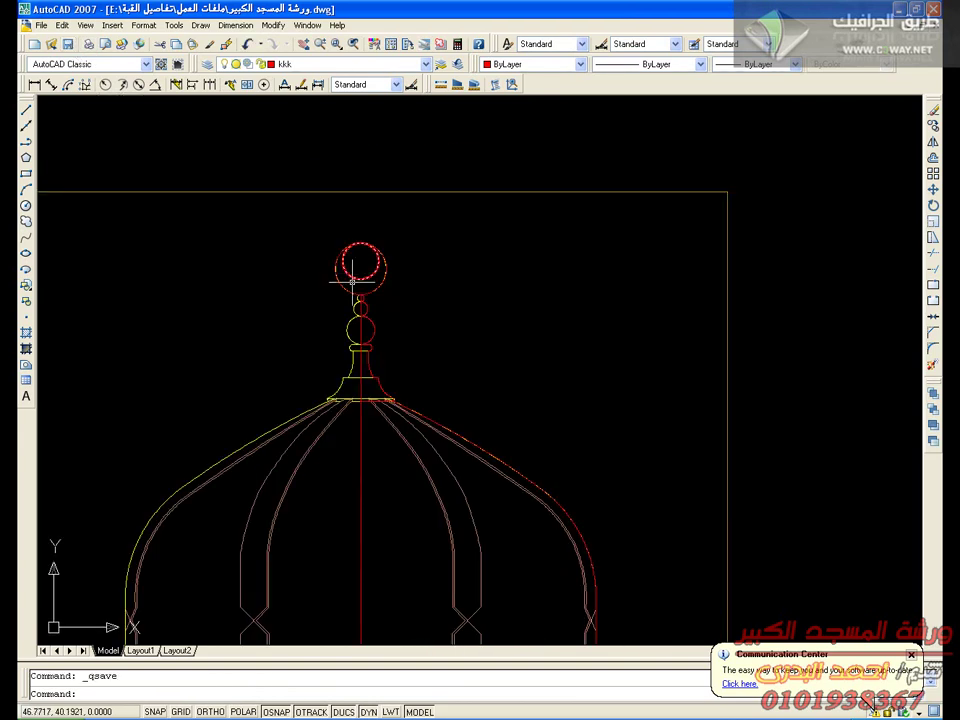
Switch back to 3ds Max and import only the kkk layer from the تفاصيل القبة drawing into the scene
{"action": "left_click", "coordinate": [450, 716]}
{"action": "middle_click_drag", "start_coordinate": [213, 204], "coordinate": [239, 199]}
{"action": "key", "text": "alt+w"}
{"action": "right_click", "coordinate": [209, 195]}
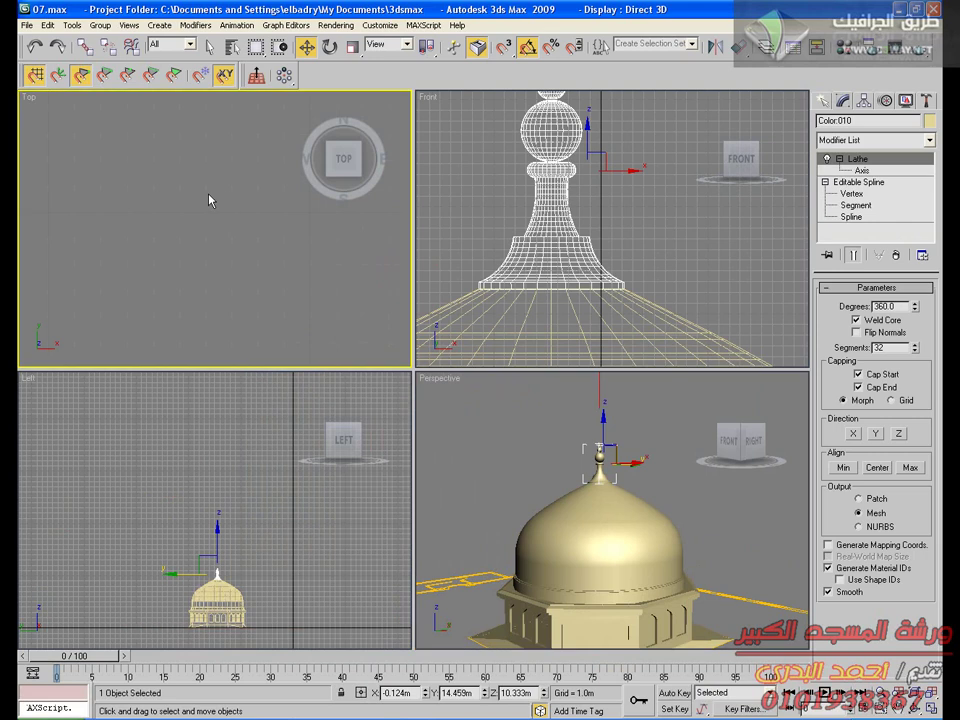
{"action": "key", "text": "shift+ctrl+z"}
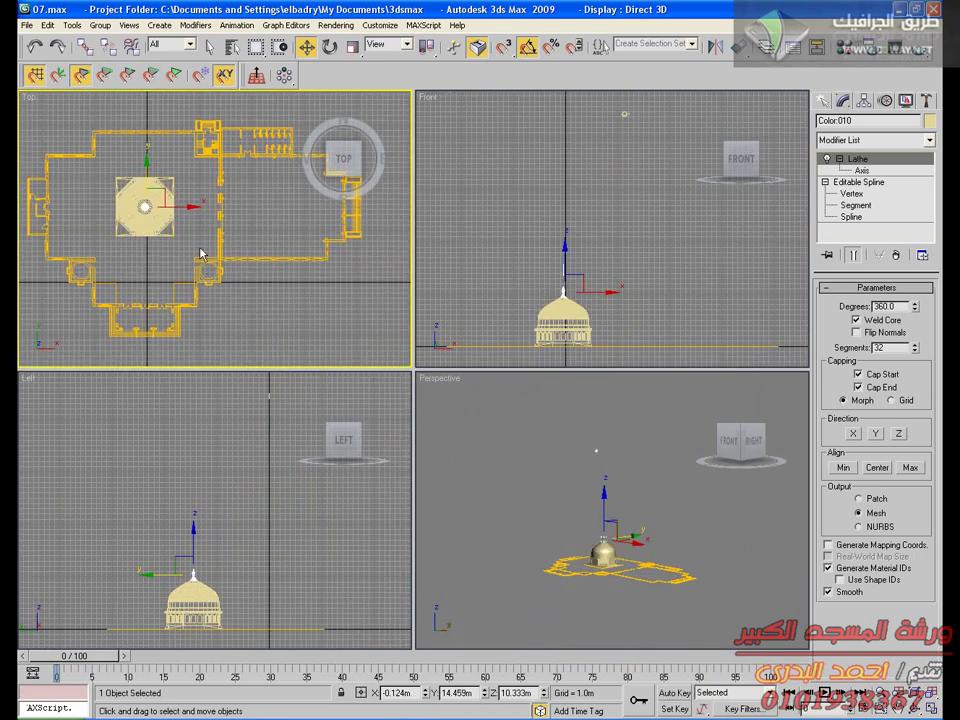
{"action": "left_click", "coordinate": [27, 24]}
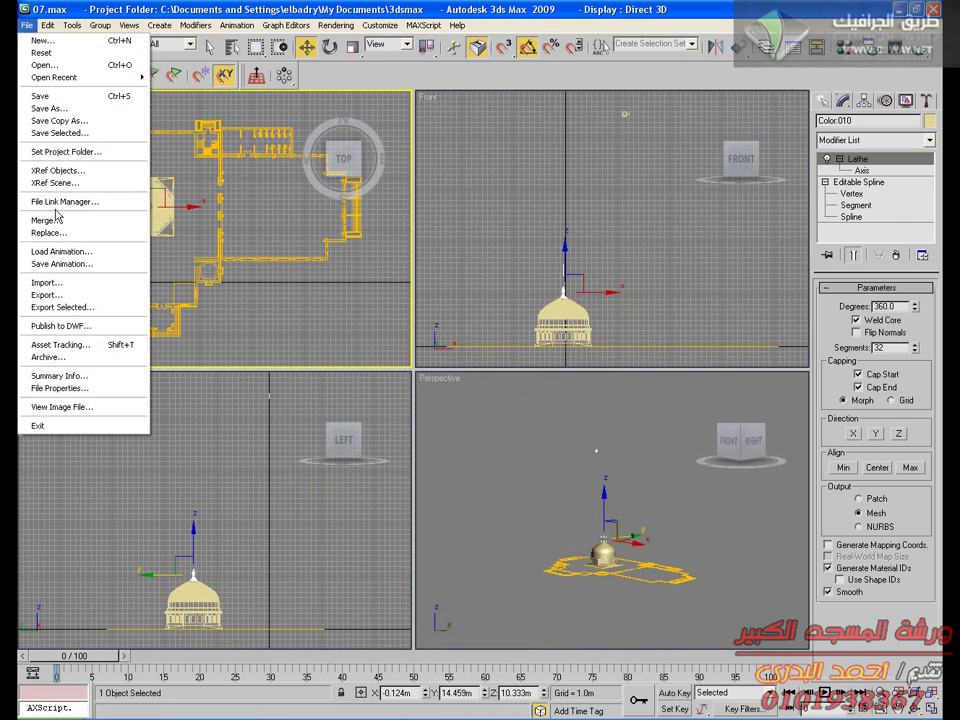
{"action": "left_click", "coordinate": [64, 286]}
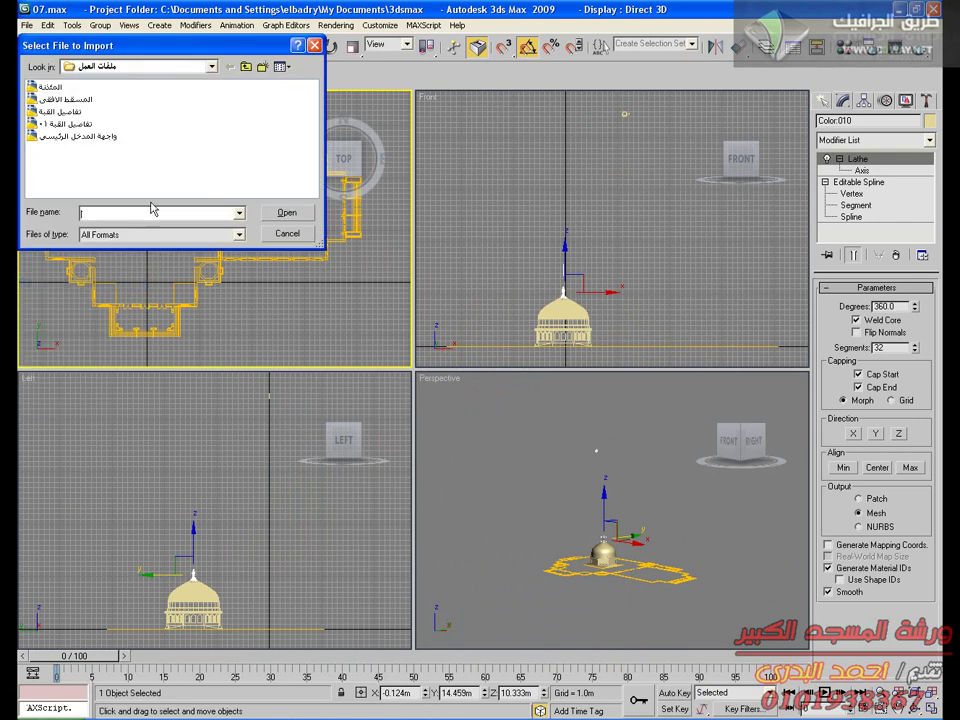
{"action": "double_click", "coordinate": [69, 114]}
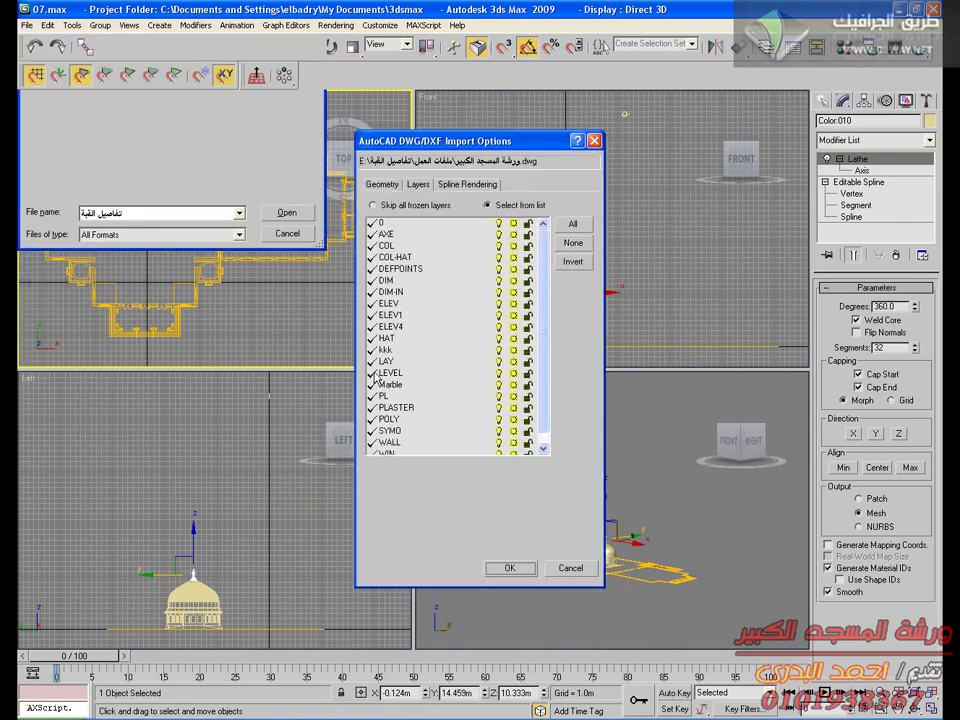
{"action": "left_click", "coordinate": [566, 246]}
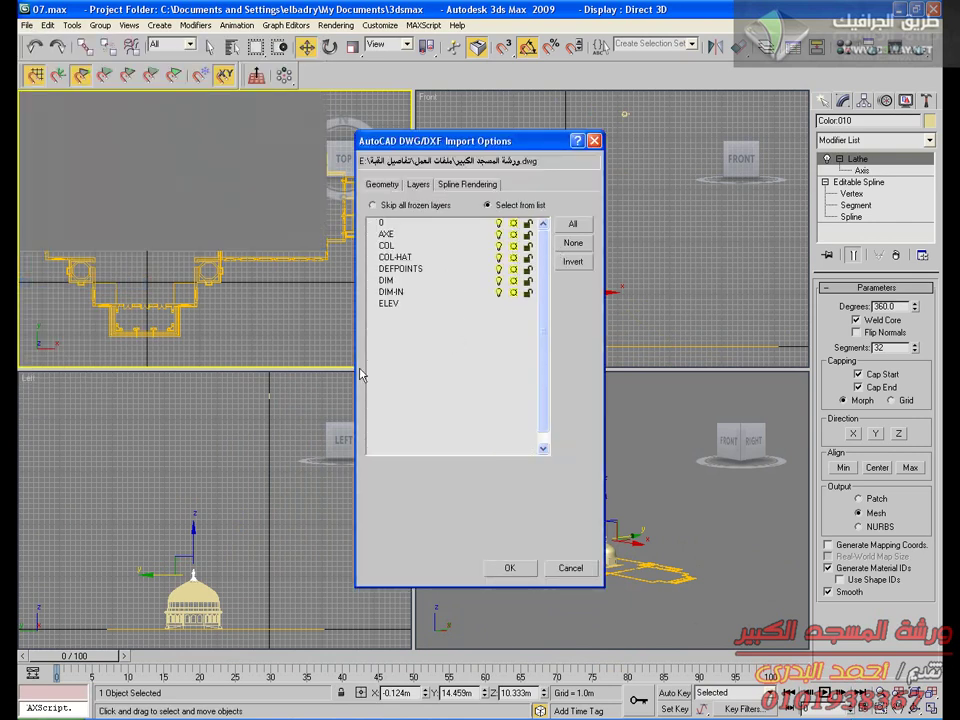
{"action": "left_click", "coordinate": [386, 350]}
{"action": "left_click", "coordinate": [518, 570]}
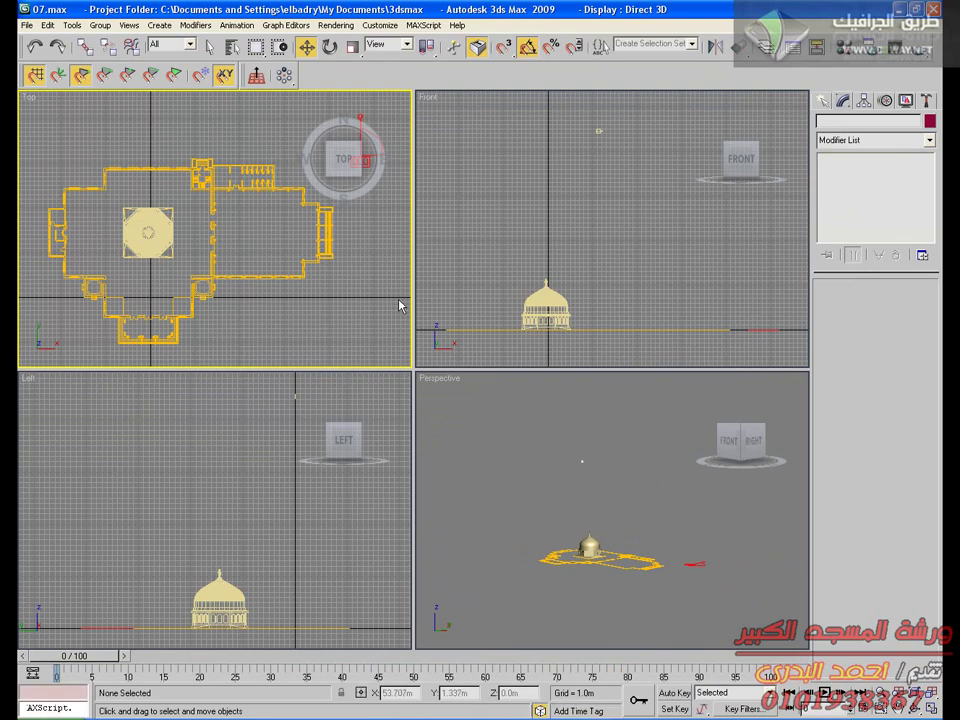
Delete all splines of the imported profile shape except the two crescent circles, and leave spline editing
{"action": "key", "text": "alt+w"}
{"action": "scroll", "coordinate": [560, 520], "scroll_direction": "up", "scroll_amount": 3}
{"action": "scroll", "coordinate": [570, 313], "scroll_direction": "up", "scroll_amount": 3}
{"action": "scroll", "coordinate": [561, 281], "scroll_direction": "up", "scroll_amount": 3}
{"action": "middle_click_drag", "start_coordinate": [561, 281], "coordinate": [371, 535]}
{"action": "left_click_drag", "start_coordinate": [626, 383], "coordinate": [381, 553]}
{"action": "left_click", "coordinate": [825, 158]}
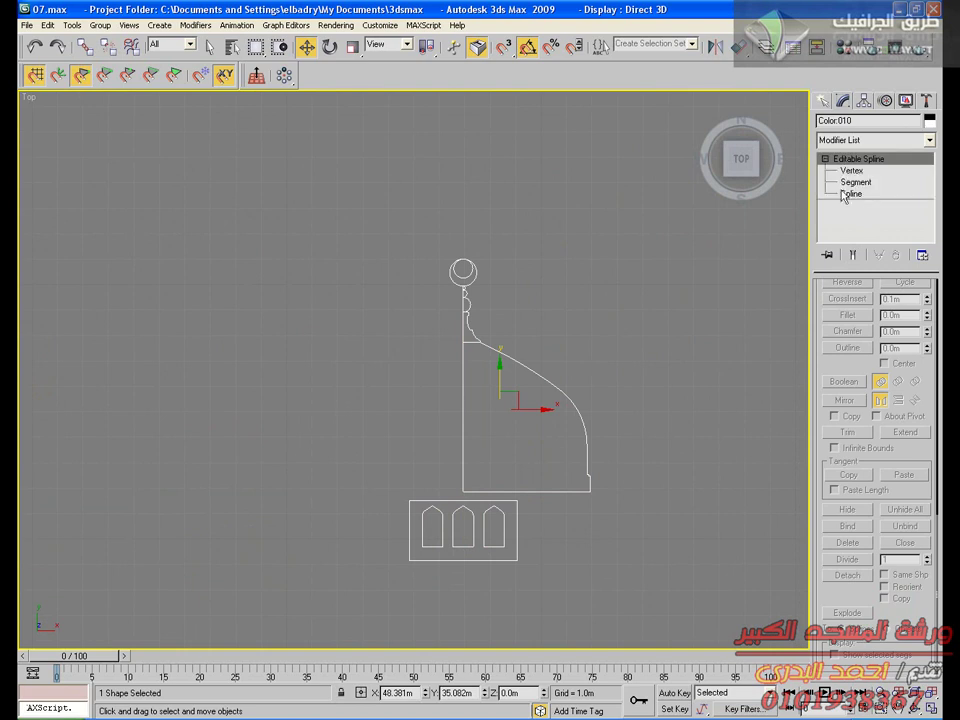
{"action": "left_click", "coordinate": [851, 193]}
{"action": "left_click_drag", "start_coordinate": [642, 356], "coordinate": [318, 613]}
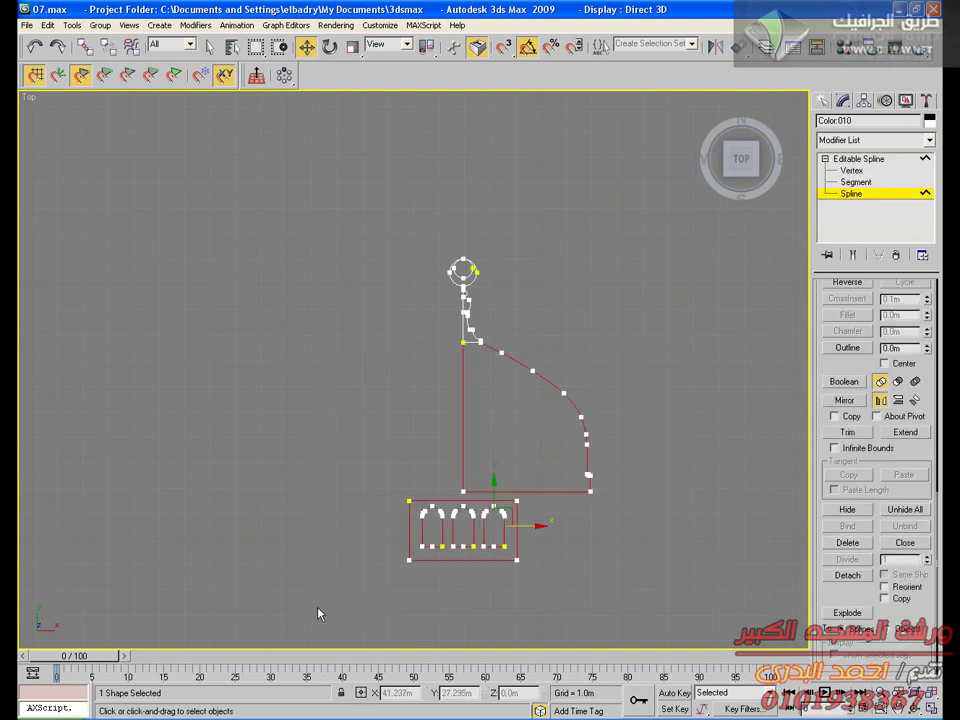
{"action": "key", "text": "Delete"}
{"action": "middle_click_drag", "start_coordinate": [510, 369], "coordinate": [450, 469]}
{"action": "scroll", "coordinate": [456, 403], "scroll_direction": "up", "scroll_amount": 5}
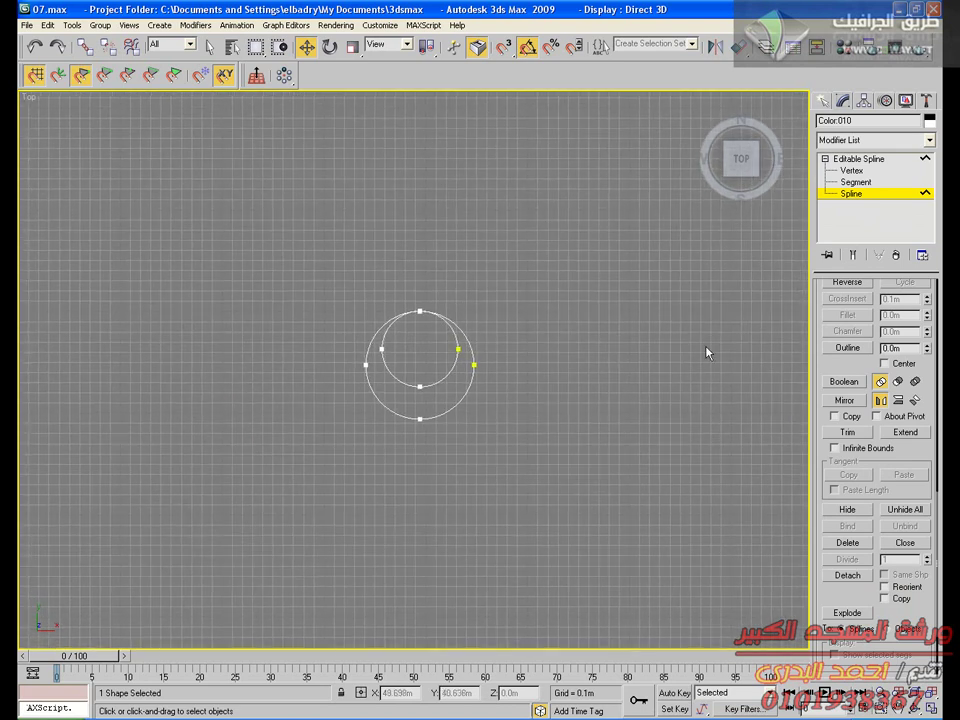
{"action": "left_click", "coordinate": [858, 158]}
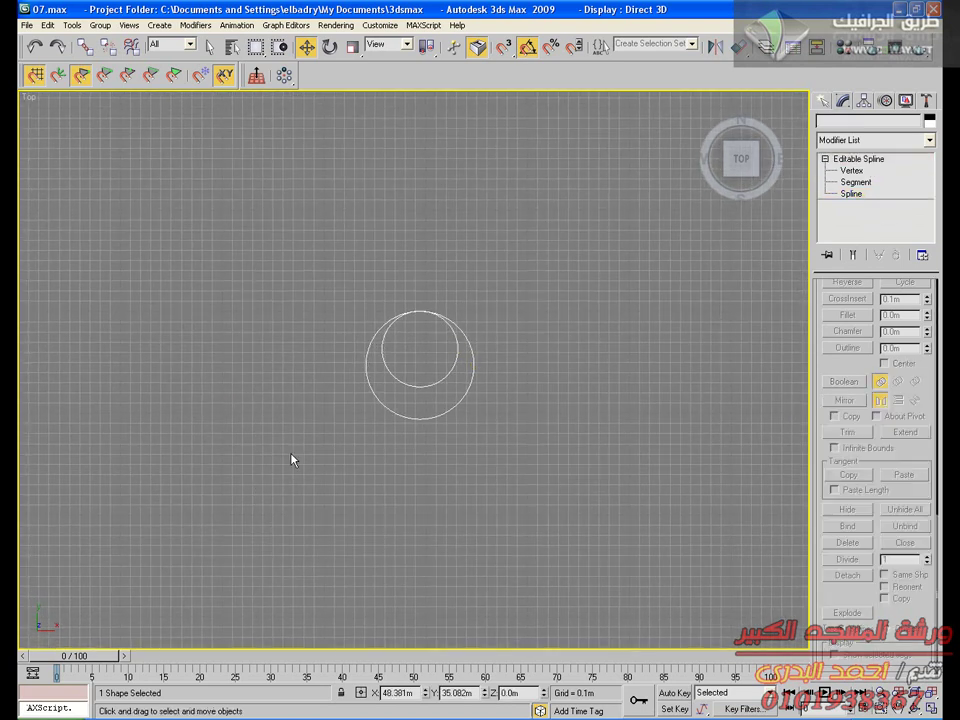
Centre the imported circles' pivot on the shape and rotate the shape 90 degrees about the X axis
{"action": "left_click", "coordinate": [866, 101]}
{"action": "left_click", "coordinate": [872, 192]}
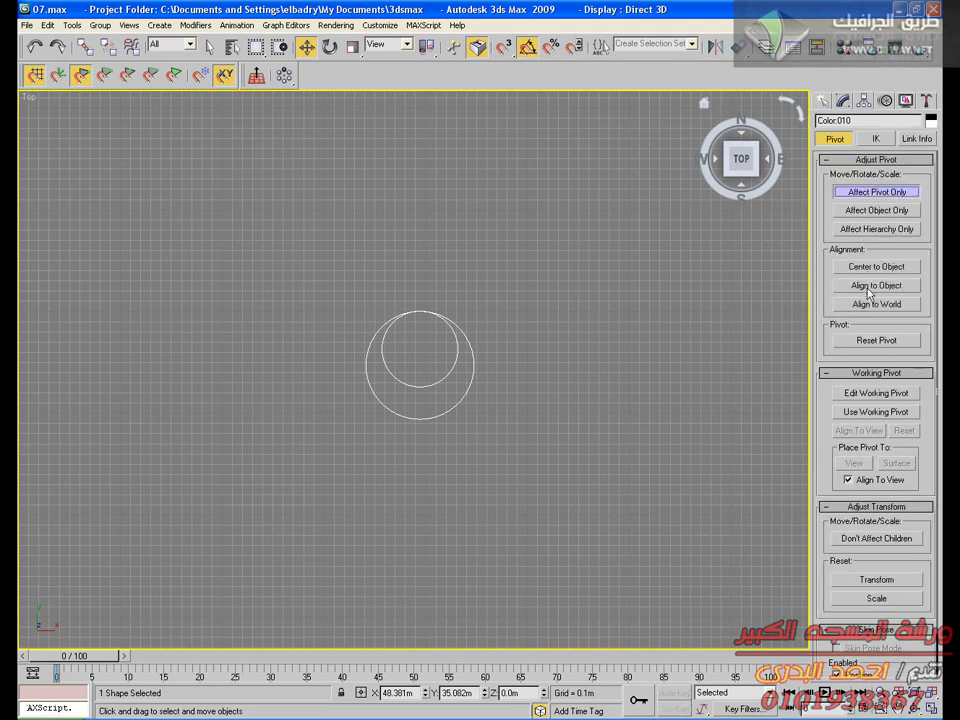
{"action": "left_click", "coordinate": [870, 192]}
{"action": "key", "text": "e"}
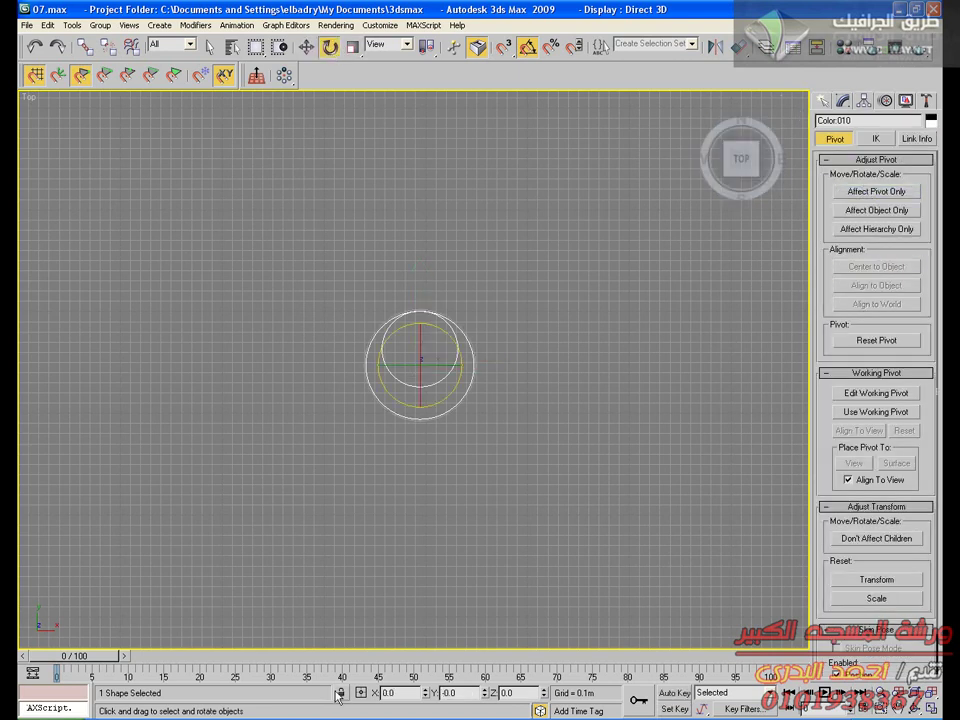
{"action": "left_click_drag", "start_coordinate": [399, 692], "coordinate": [340, 693]}
{"action": "type", "text": "90"}
{"action": "key", "text": "Return"}
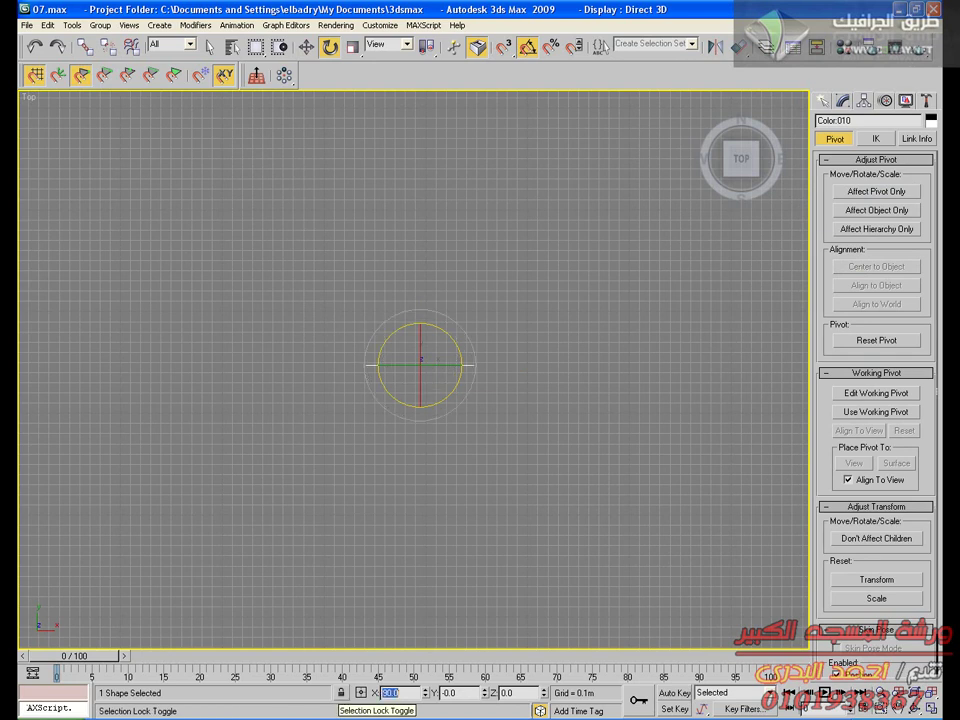
Move the crescent circles in the Front view from the ground line over to the dome's finial
{"action": "left_click", "coordinate": [931, 710]}
{"action": "right_click", "coordinate": [598, 211]}
{"action": "left_click", "coordinate": [931, 710]}
{"action": "key", "text": "alt+w"}
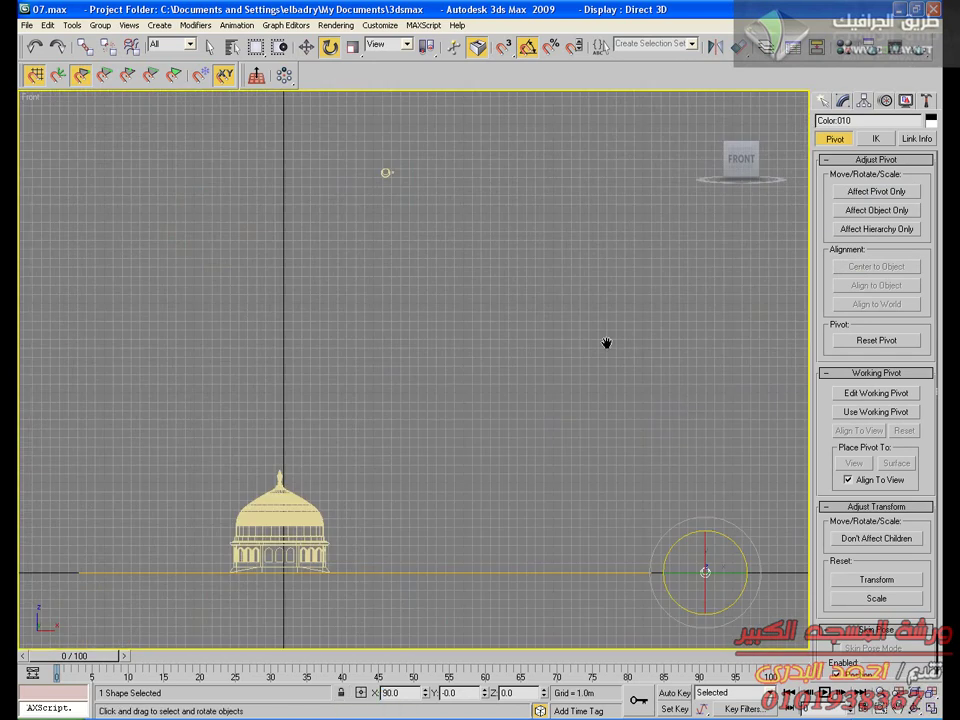
{"action": "middle_click_drag", "start_coordinate": [606, 343], "coordinate": [391, 253]}
{"action": "left_click", "coordinate": [306, 47]}
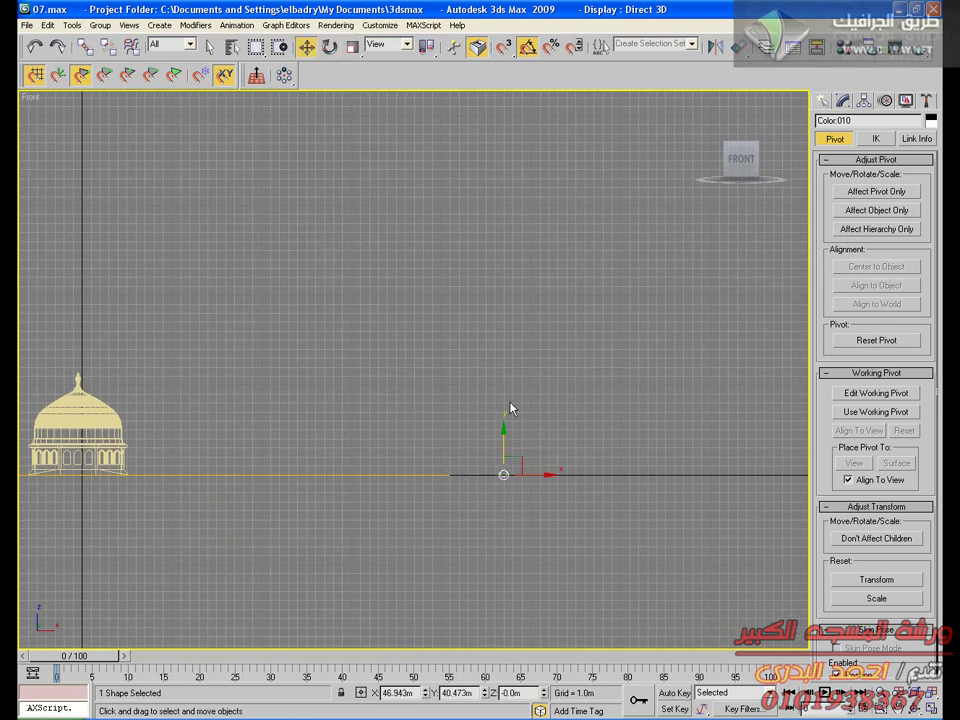
{"action": "left_click_drag", "start_coordinate": [508, 462], "coordinate": [129, 303]}
Fine-position the crescent circles so they sit on the tip of the finial in the Front view
{"action": "middle_click_drag", "start_coordinate": [320, 348], "coordinate": [662, 346]}
{"action": "scroll", "coordinate": [510, 318], "scroll_direction": "up", "scroll_amount": 5}
{"action": "middle_click_drag", "start_coordinate": [525, 314], "coordinate": [375, 334]}
{"action": "left_click_drag", "start_coordinate": [446, 237], "coordinate": [407, 325]}
{"action": "scroll", "coordinate": [424, 359], "scroll_direction": "up", "scroll_amount": 2}
{"action": "middle_click_drag", "start_coordinate": [424, 359], "coordinate": [478, 385]}
{"action": "scroll", "coordinate": [506, 334], "scroll_direction": "up", "scroll_amount": 1}
{"action": "left_click_drag", "start_coordinate": [478, 283], "coordinate": [470, 315]}
{"action": "scroll", "coordinate": [560, 349], "scroll_direction": "up", "scroll_amount": 1}
{"action": "scroll", "coordinate": [558, 345], "scroll_direction": "up", "scroll_amount": 2}
{"action": "middle_click_drag", "start_coordinate": [552, 336], "coordinate": [379, 419]}
{"action": "scroll", "coordinate": [471, 377], "scroll_direction": "up", "scroll_amount": 1}
{"action": "middle_click_drag", "start_coordinate": [493, 359], "coordinate": [465, 410]}
Draw a small circle spline beside the crescent circles as the loft cross-section and adjust its radius
{"action": "left_click", "coordinate": [823, 100]}
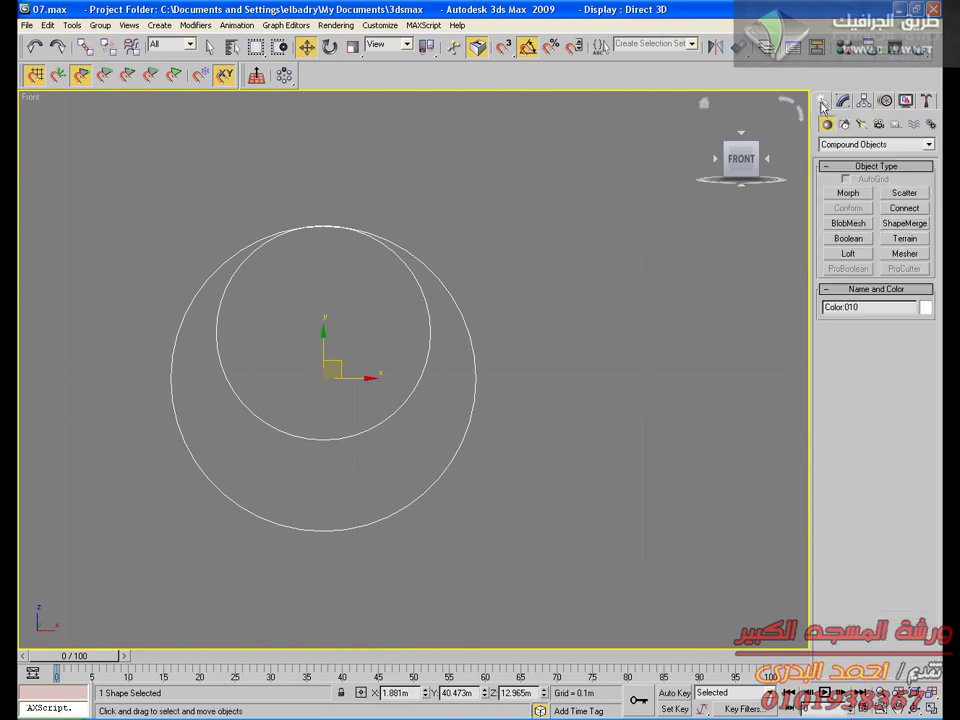
{"action": "left_click", "coordinate": [844, 124]}
{"action": "left_click", "coordinate": [858, 221]}
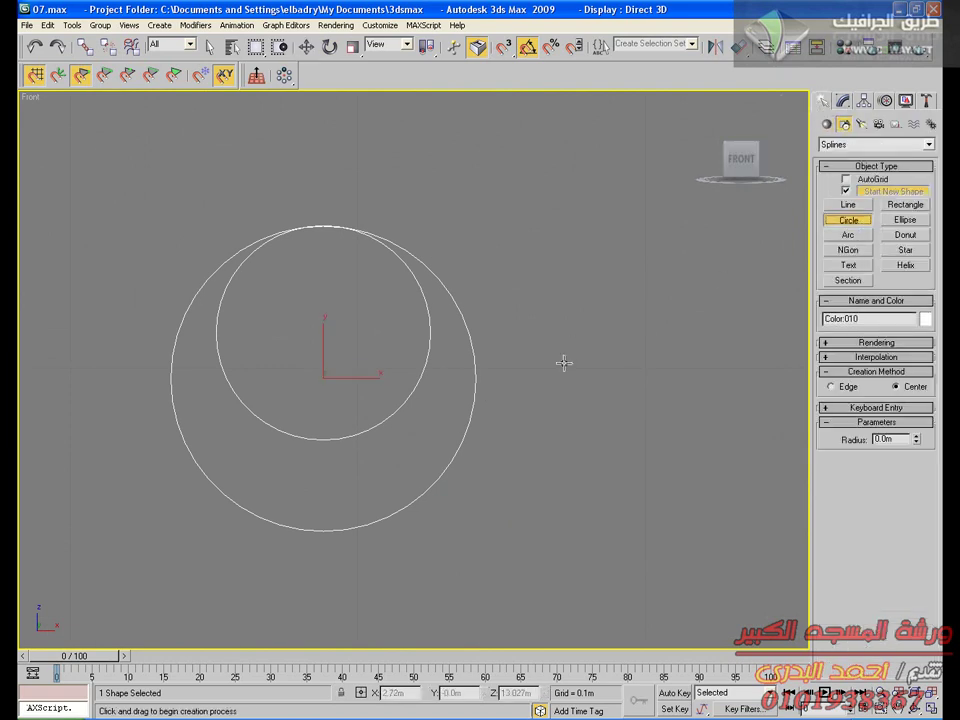
{"action": "left_click_drag", "start_coordinate": [564, 362], "coordinate": [606, 362]}
{"action": "left_click_drag", "start_coordinate": [918, 449], "coordinate": [916, 442]}
Draw a path circle between the inner and outer crescent circles and move it to touch them at their common top point
{"action": "middle_click_drag", "start_coordinate": [531, 264], "coordinate": [503, 227]}
{"action": "left_click", "coordinate": [298, 333]}
{"action": "left_click_drag", "start_coordinate": [298, 333], "coordinate": [310, 195]}
{"action": "key", "text": "w"}
{"action": "left_click_drag", "start_coordinate": [313, 314], "coordinate": [297, 303]}
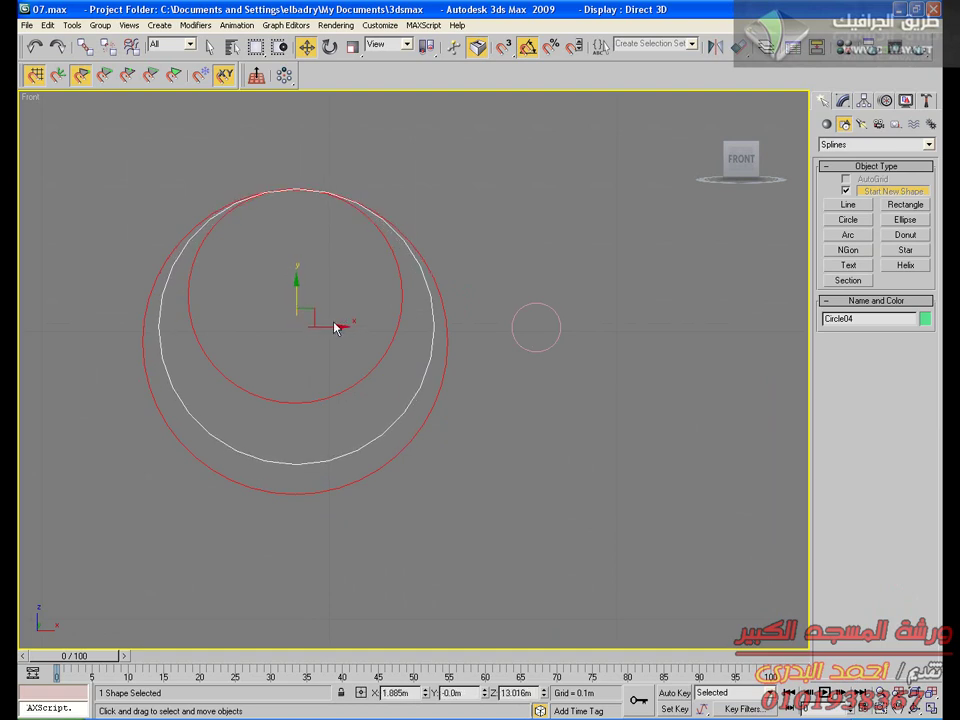
{"action": "left_click", "coordinate": [332, 334]}
{"action": "left_click", "coordinate": [417, 387]}
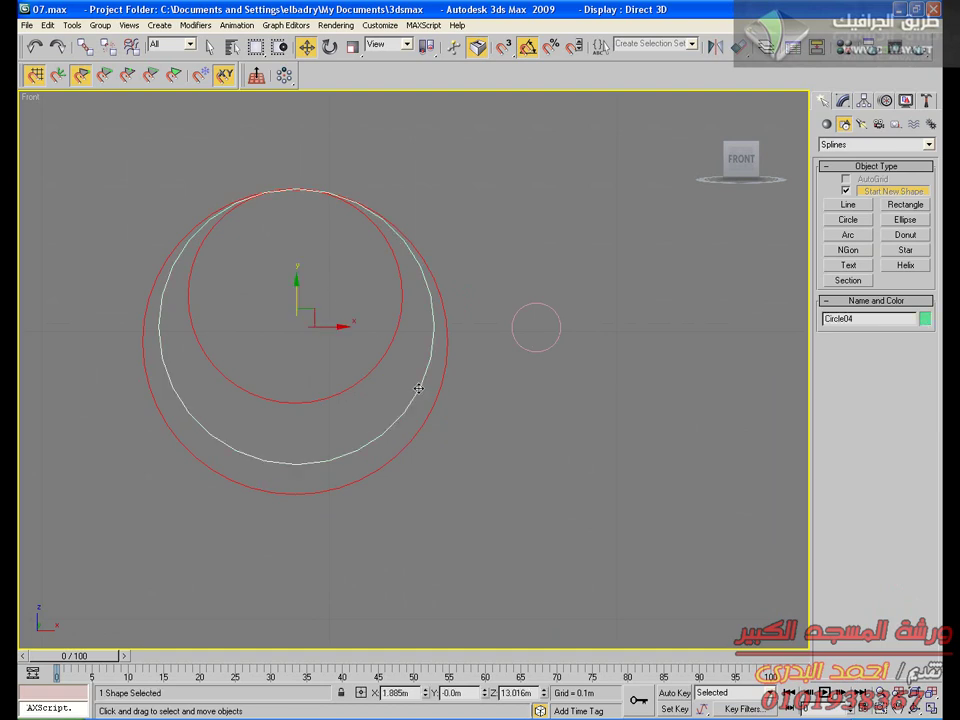
Convert the path circle to an editable spline and set its interpolation steps to 12
{"action": "left_click", "coordinate": [846, 101]}
{"action": "right_click", "coordinate": [850, 185]}
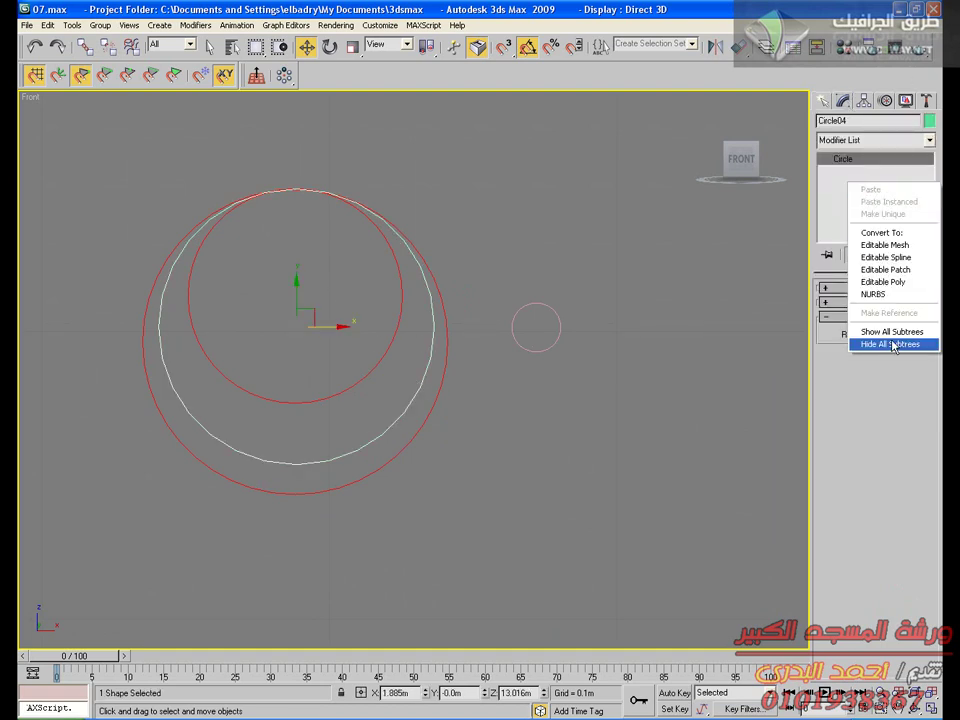
{"action": "left_click", "coordinate": [902, 260]}
{"action": "scroll", "coordinate": [560, 330], "scroll_direction": "up", "scroll_amount": 3}
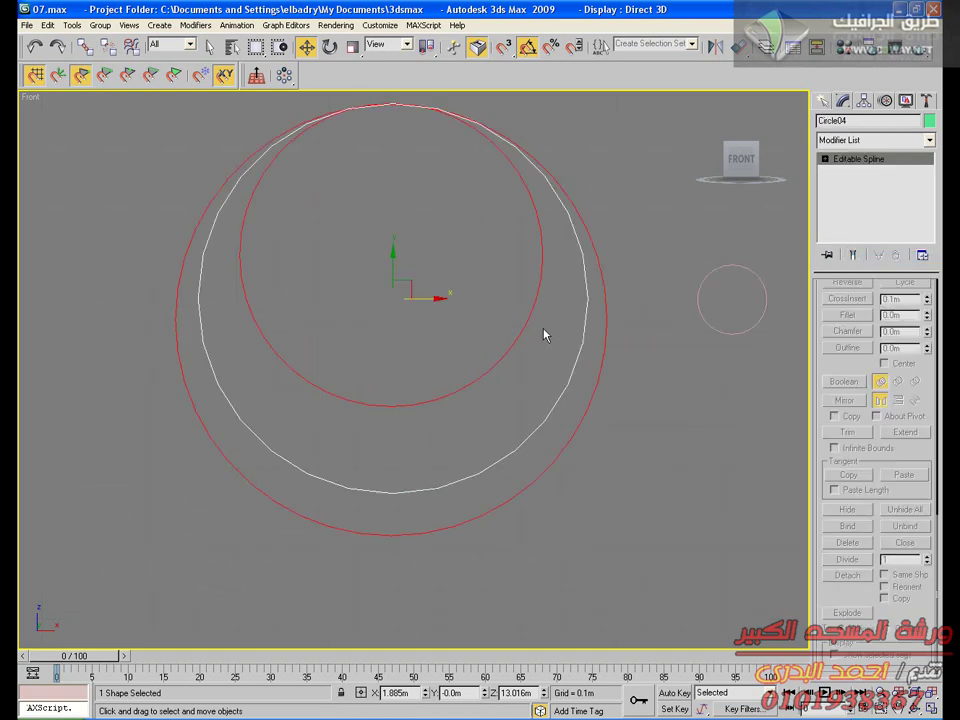
{"action": "left_click", "coordinate": [825, 159]}
{"action": "left_click", "coordinate": [846, 171]}
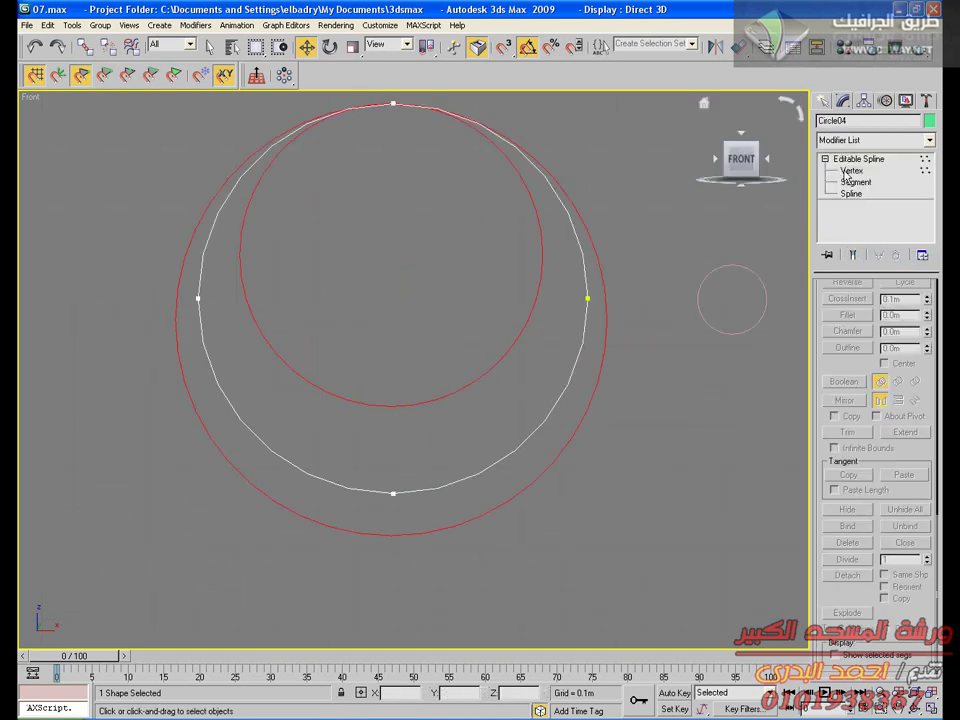
{"action": "middle_click_drag", "start_coordinate": [427, 92], "coordinate": [437, 167]}
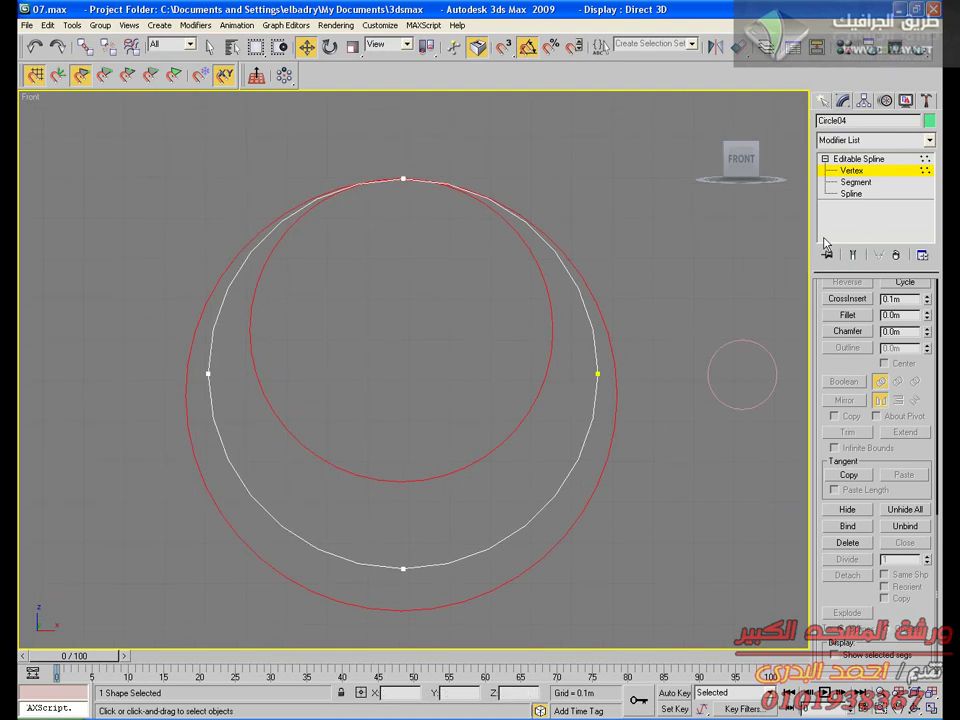
{"action": "scroll", "coordinate": [845, 367], "scroll_direction": "up", "scroll_amount": 10}
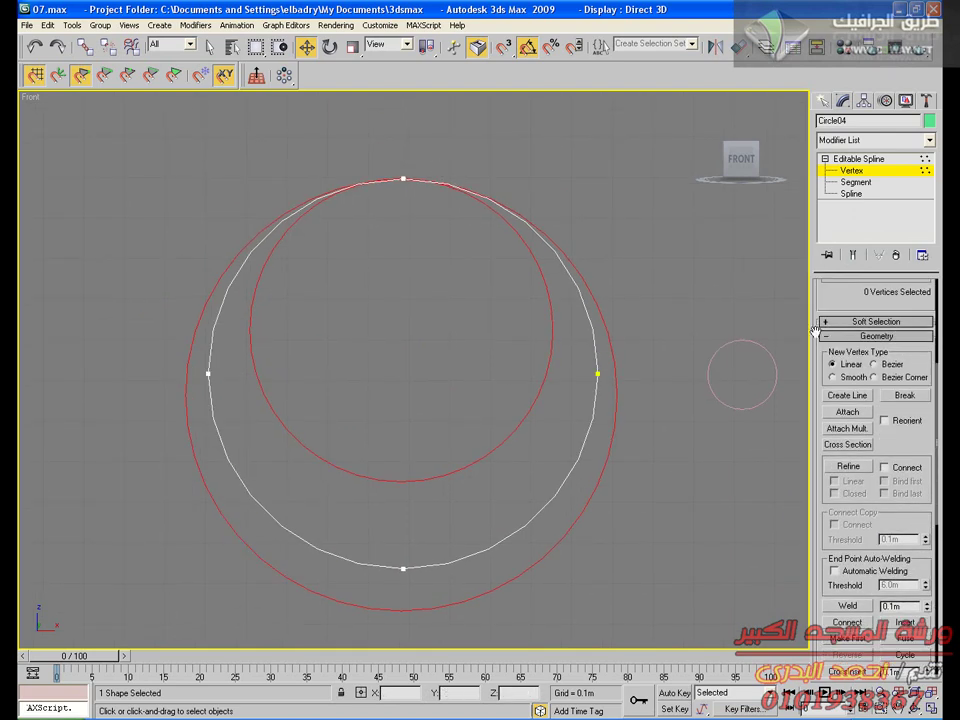
{"action": "left_click", "coordinate": [876, 301]}
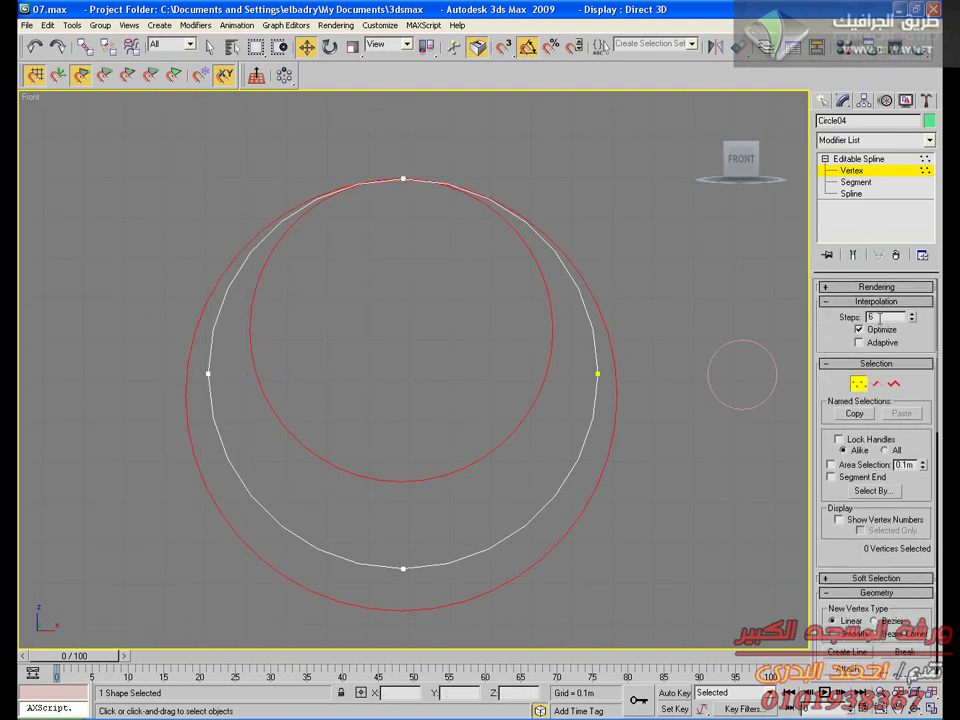
{"action": "key", "text": "ctrl+s"}
{"action": "type", "text": "12"}
{"action": "key", "text": "Return"}
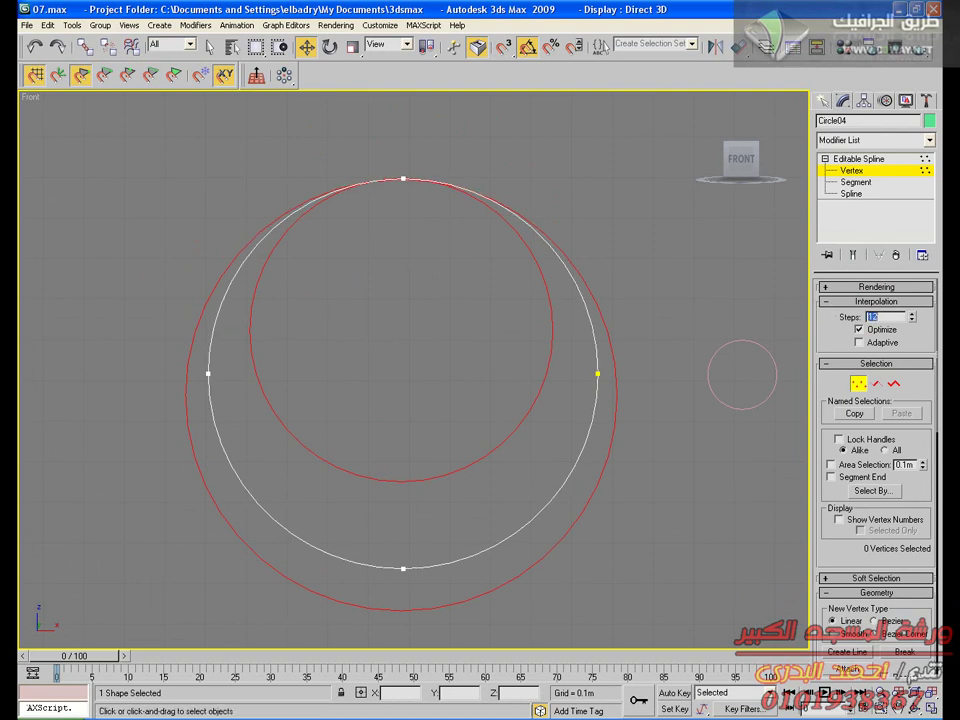
Break the path circle at its top vertex and leave vertex editing
{"action": "left_click", "coordinate": [904, 301]}
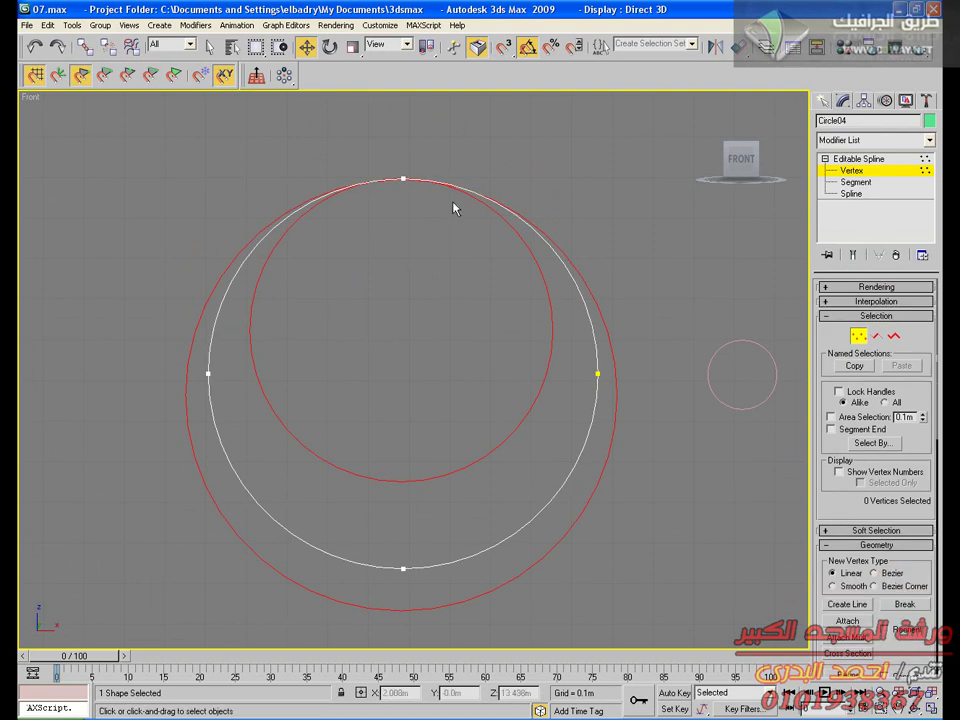
{"action": "left_click_drag", "start_coordinate": [408, 209], "coordinate": [410, 200]}
{"action": "left_click", "coordinate": [908, 604]}
{"action": "left_click", "coordinate": [514, 336]}
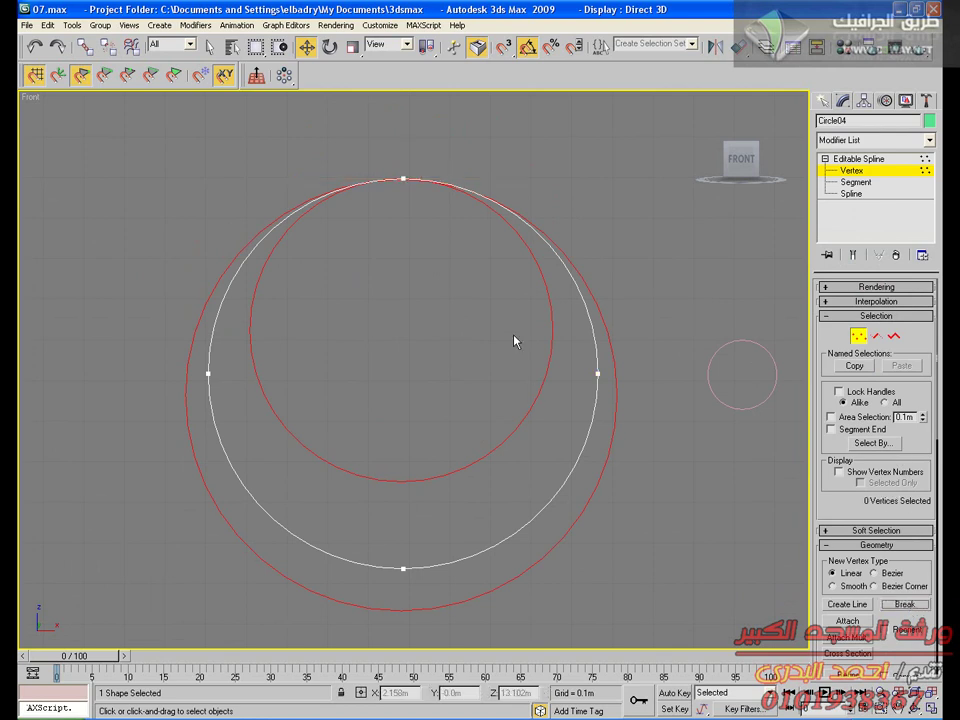
{"action": "left_click", "coordinate": [872, 160]}
{"action": "middle_click_drag", "start_coordinate": [642, 335], "coordinate": [575, 272]}
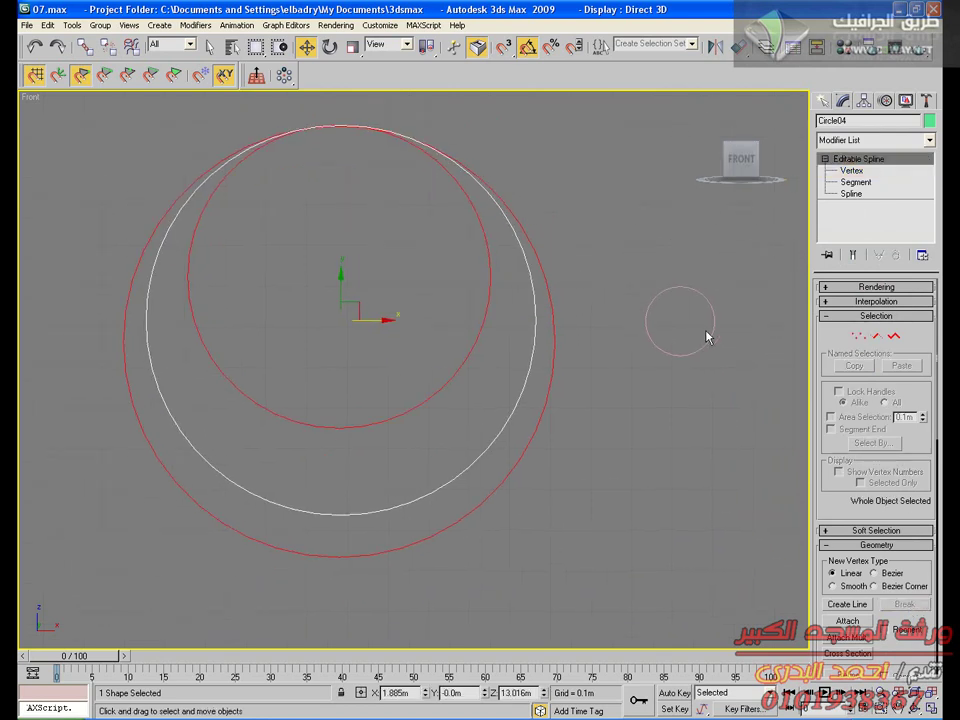
Create a Loft along the path circle using the small circle as its shape
{"action": "left_click", "coordinate": [824, 101]}
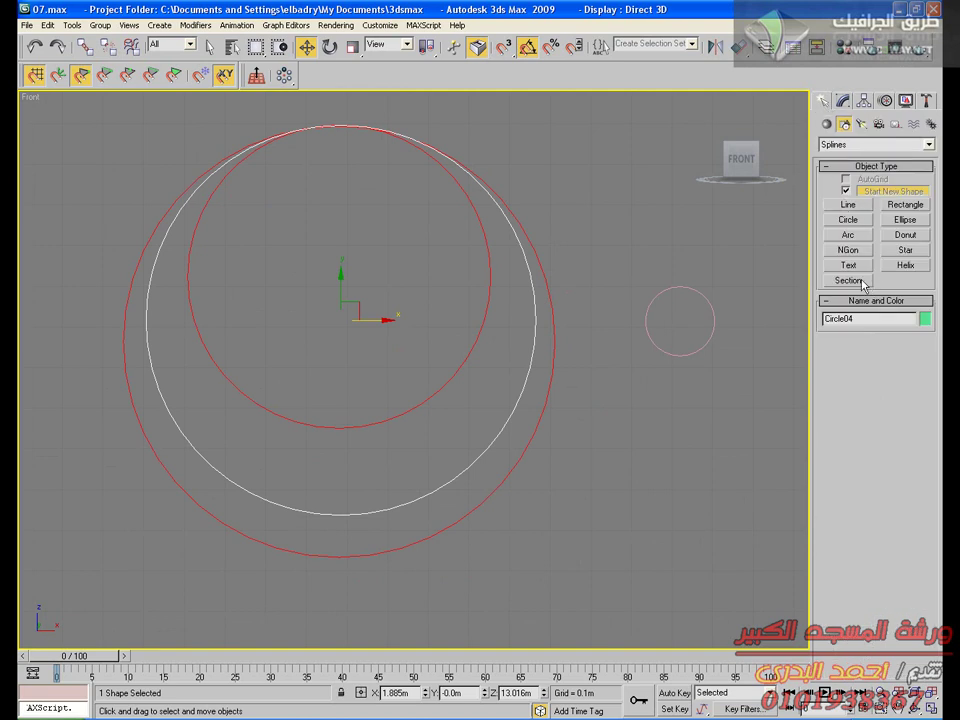
{"action": "left_click", "coordinate": [827, 125]}
{"action": "left_click", "coordinate": [851, 254]}
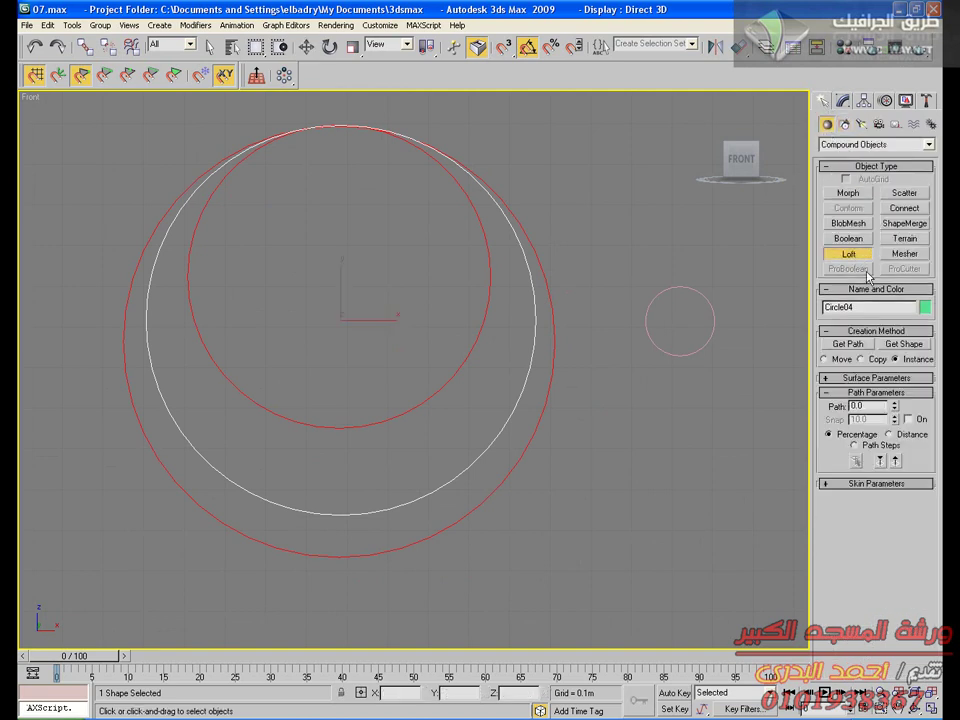
{"action": "left_click", "coordinate": [900, 344]}
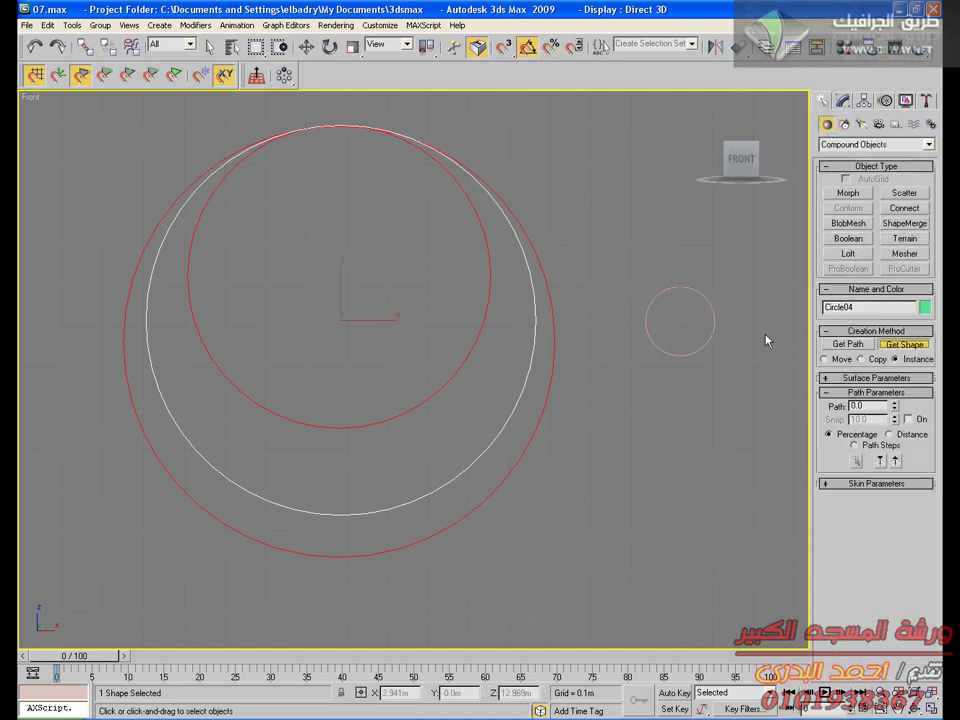
{"action": "left_click", "coordinate": [707, 296]}
Set the loft's path steps to 15 in its skin parameters
{"action": "left_click", "coordinate": [877, 483]}
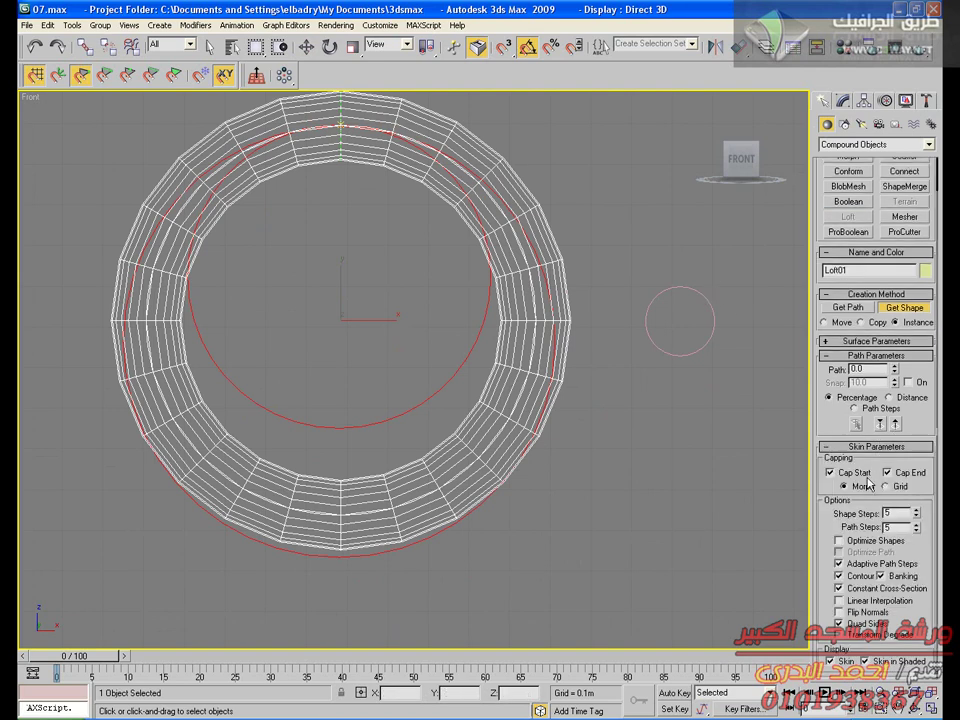
{"action": "double_click", "coordinate": [886, 527]}
{"action": "type", "text": "1"}
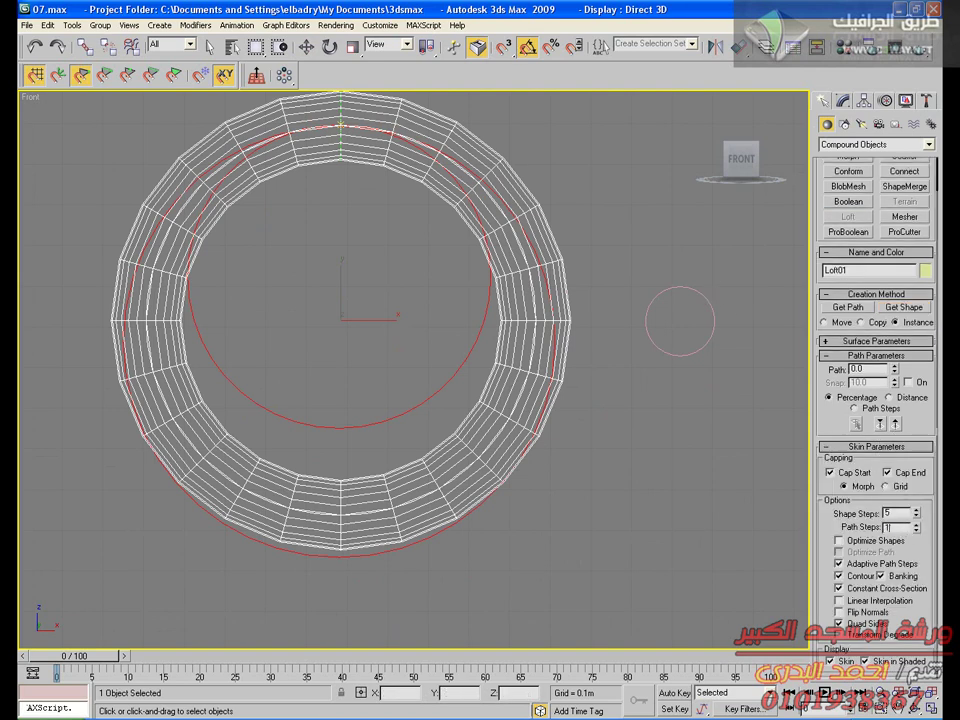
{"action": "type", "text": "5"}
{"action": "key", "text": "Return"}
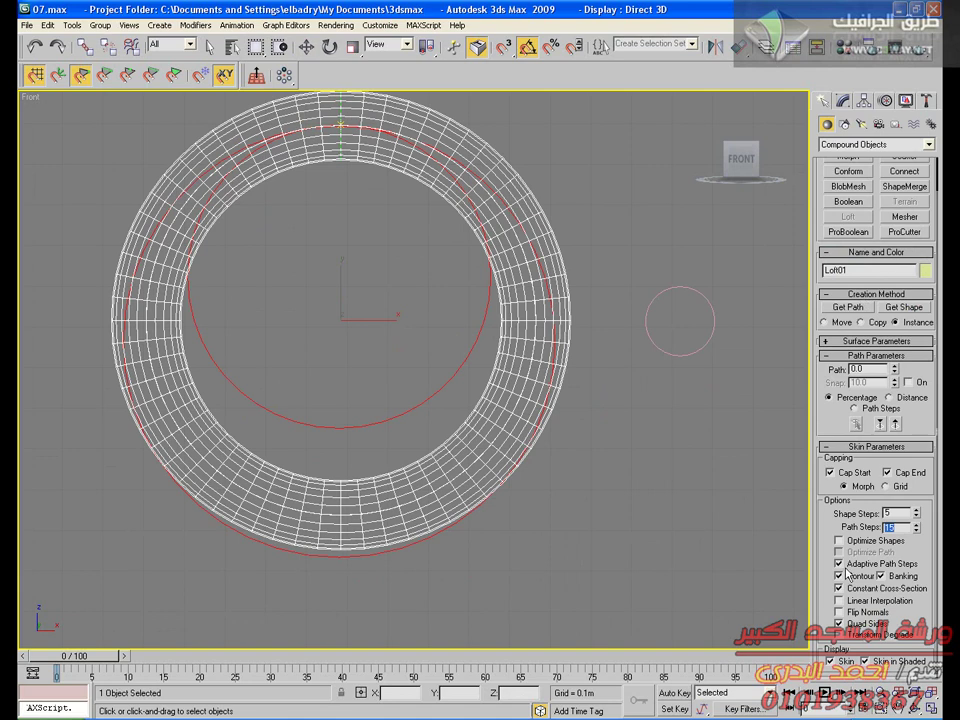
{"action": "left_click_drag", "start_coordinate": [852, 433], "coordinate": [852, 429]}
Open the loft's Scale deformation and insert two control points on the curve near 25 and 75 percent
{"action": "left_click", "coordinate": [845, 102]}
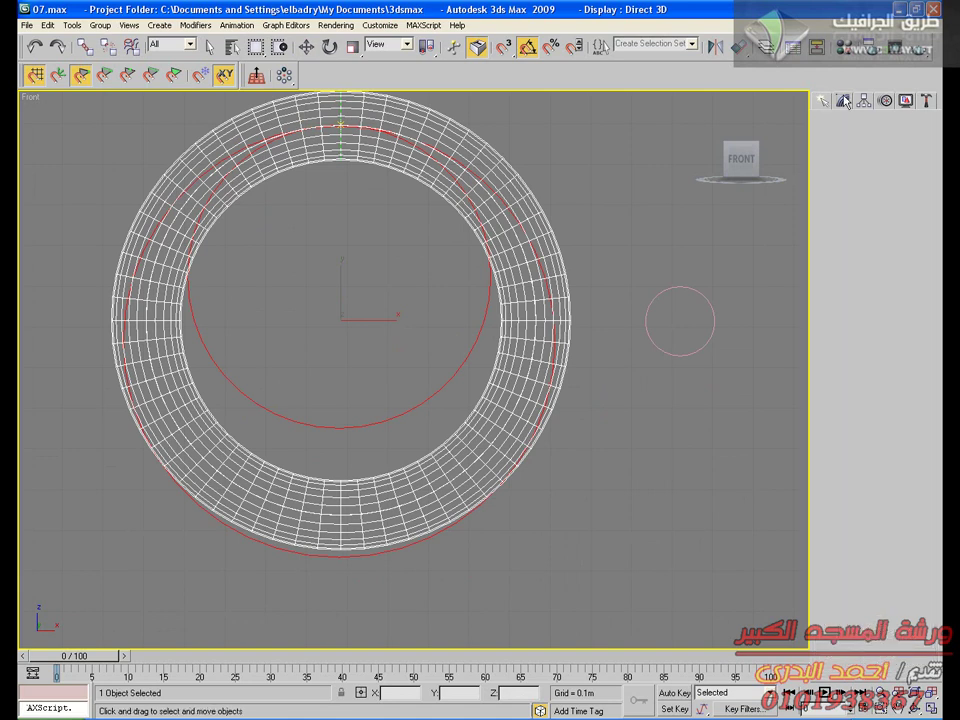
{"action": "left_click_drag", "start_coordinate": [826, 538], "coordinate": [865, 328]}
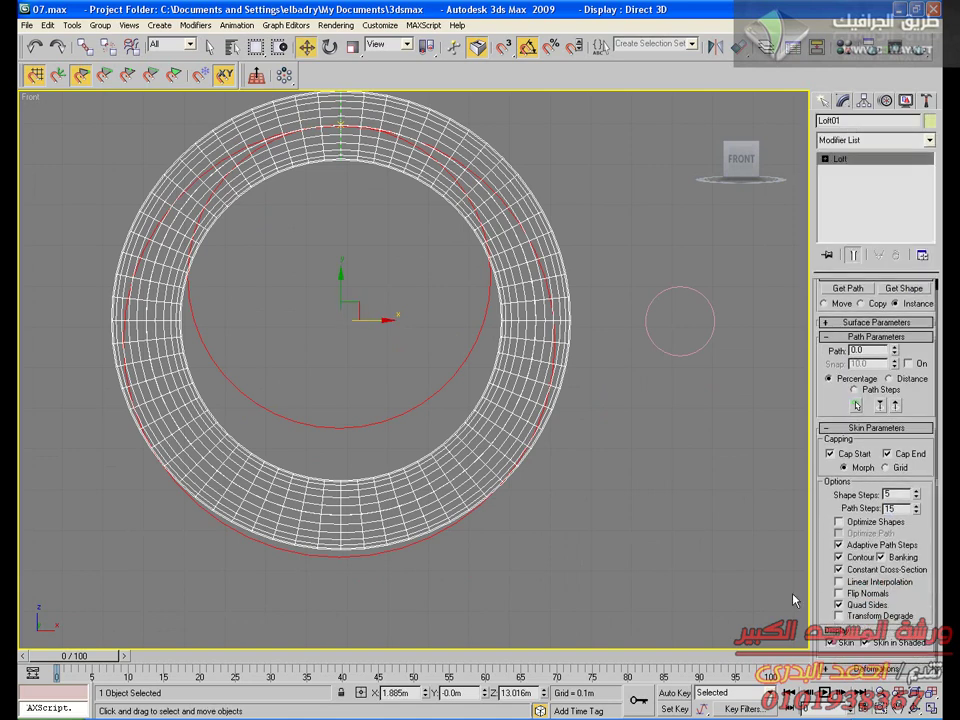
{"action": "scroll", "coordinate": [856, 405], "scroll_direction": "down", "scroll_amount": 3}
{"action": "left_click", "coordinate": [866, 591]}
{"action": "left_click_drag", "start_coordinate": [336, 112], "coordinate": [589, 358]}
{"action": "left_click", "coordinate": [425, 369]}
{"action": "left_click", "coordinate": [400, 408]}
{"action": "left_click", "coordinate": [580, 408]}
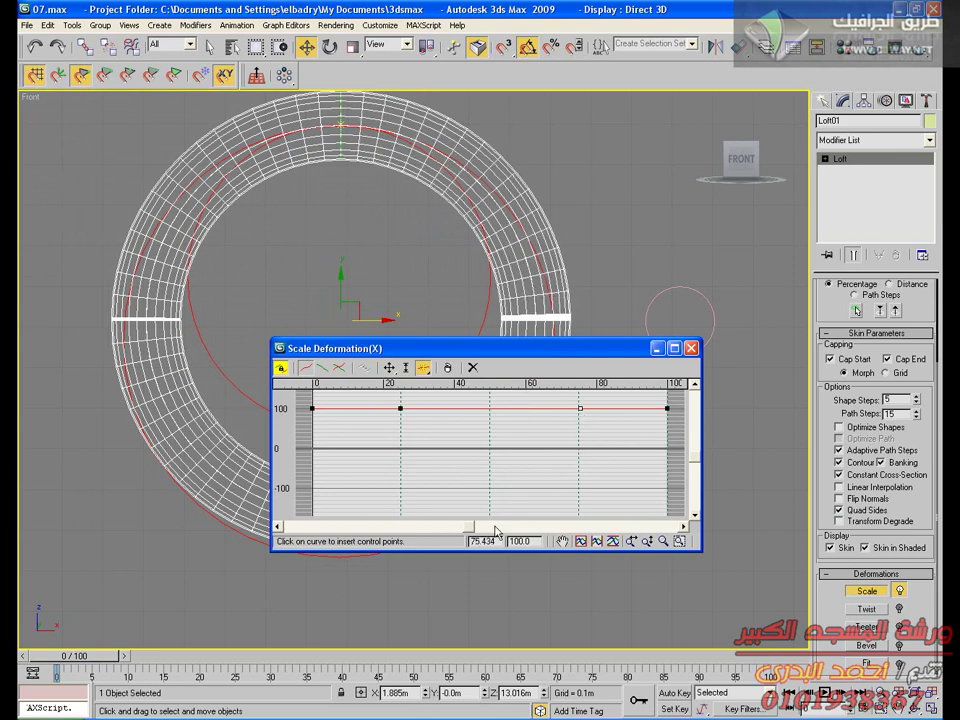
Set the two inserted control points of the scale curve to exact positions 25 and 75
{"action": "left_click", "coordinate": [390, 369]}
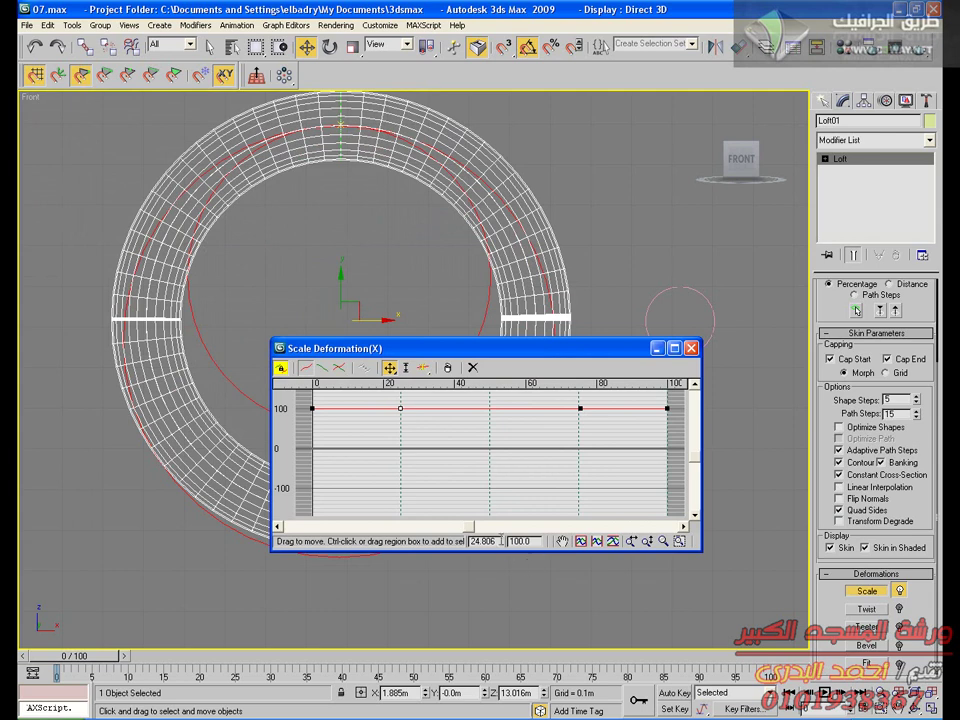
{"action": "left_click_drag", "start_coordinate": [494, 539], "coordinate": [390, 544]}
{"action": "type", "text": "25"}
{"action": "key", "text": "Return"}
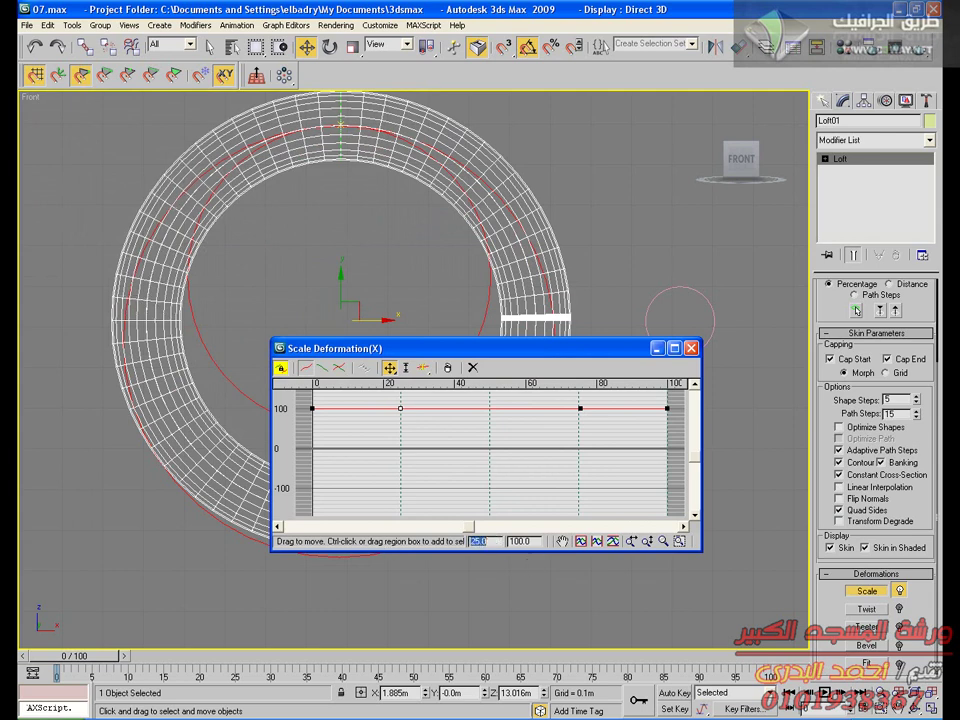
{"action": "left_click", "coordinate": [579, 409]}
{"action": "type", "text": "75"}
{"action": "key", "text": "Return"}
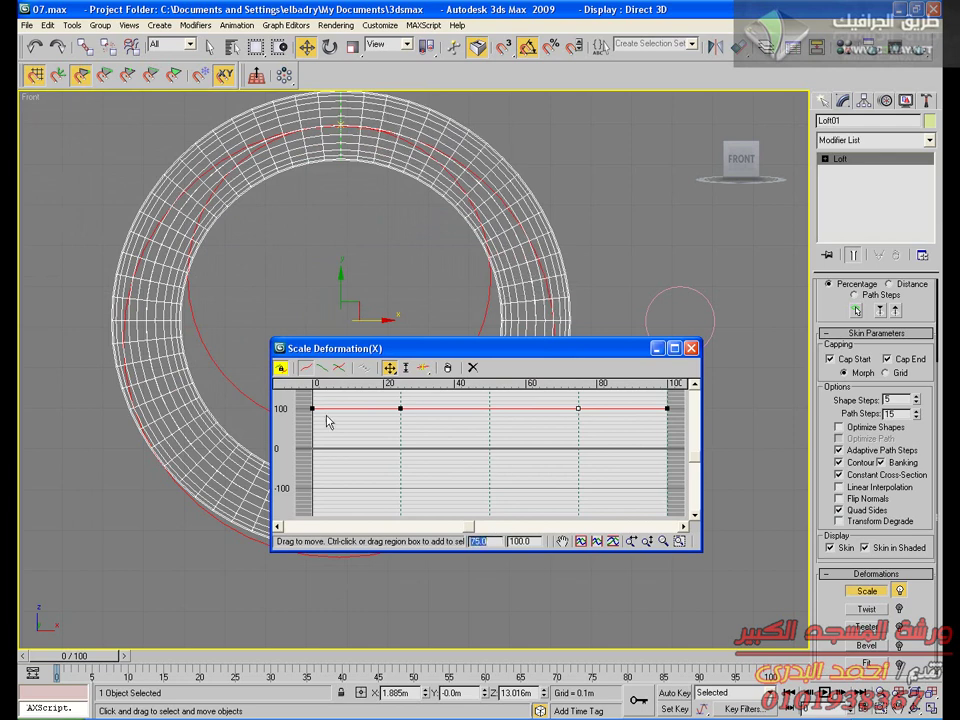
Lower the start and end control points of the scale curve to 0 to taper both ends of the loft
{"action": "left_click_drag", "start_coordinate": [312, 408], "coordinate": [313, 443]}
{"action": "left_click_drag", "start_coordinate": [537, 543], "coordinate": [418, 552]}
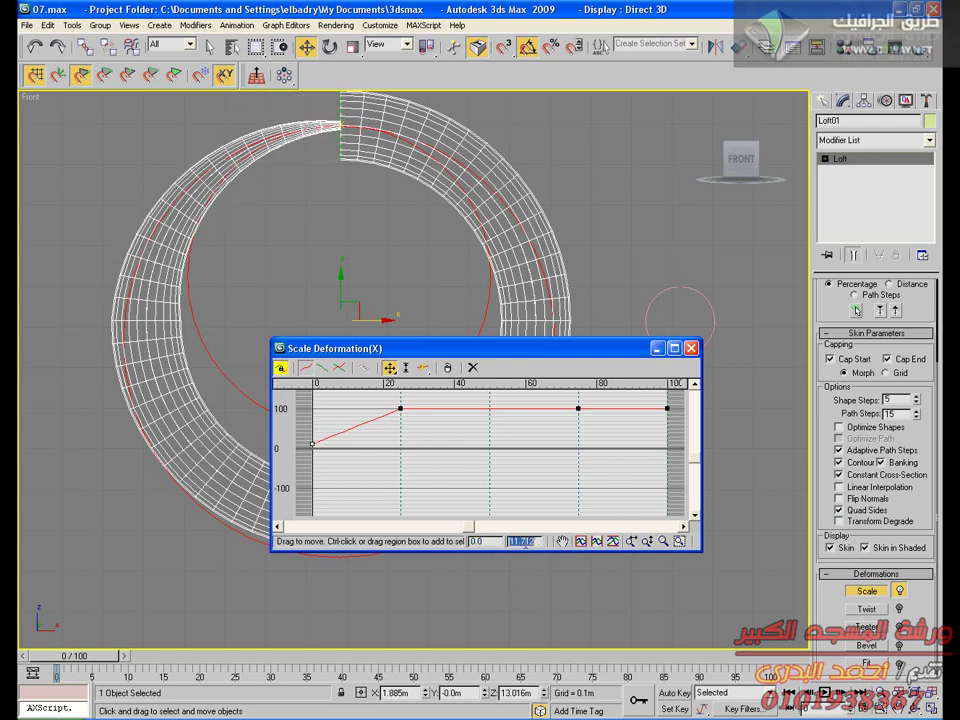
{"action": "type", "text": "0"}
{"action": "key", "text": "Return"}
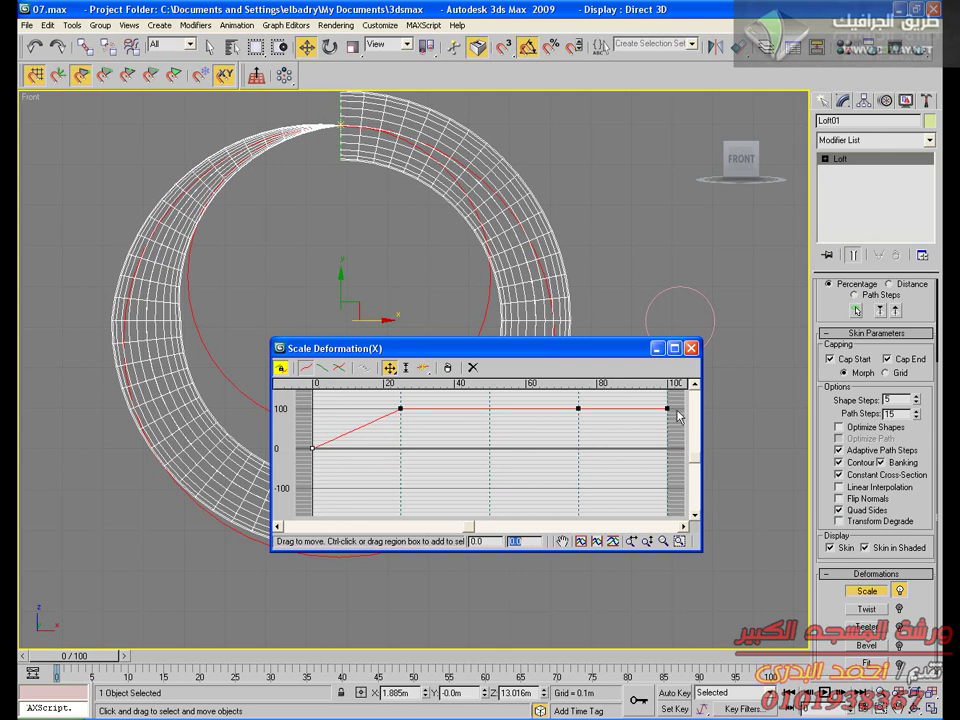
{"action": "left_click_drag", "start_coordinate": [667, 408], "coordinate": [667, 445]}
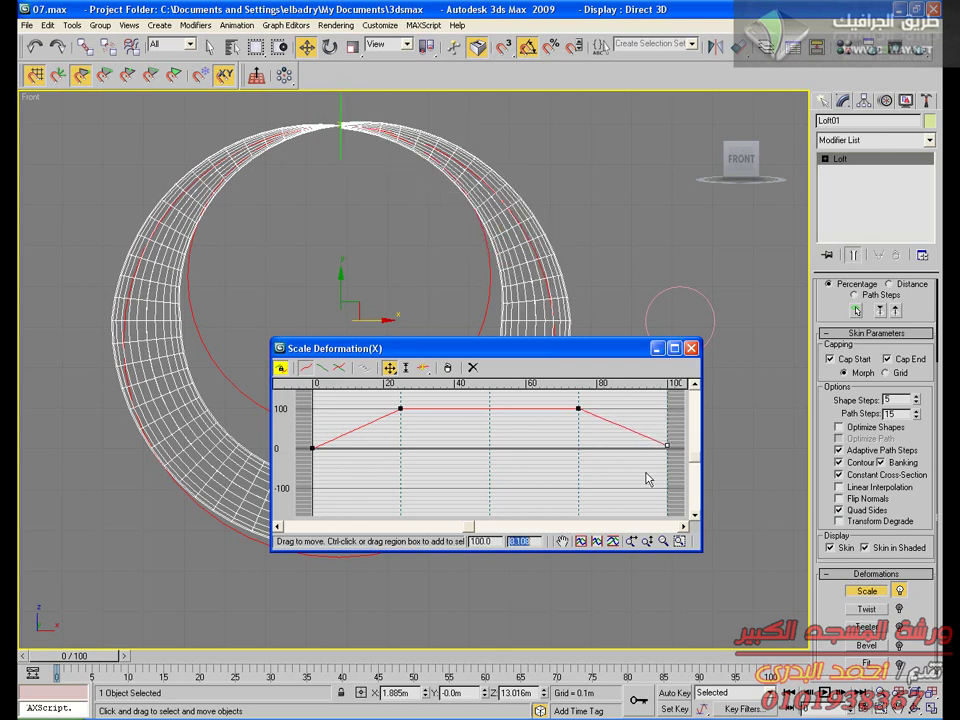
{"action": "type", "text": "0"}
{"action": "key", "text": "Return"}
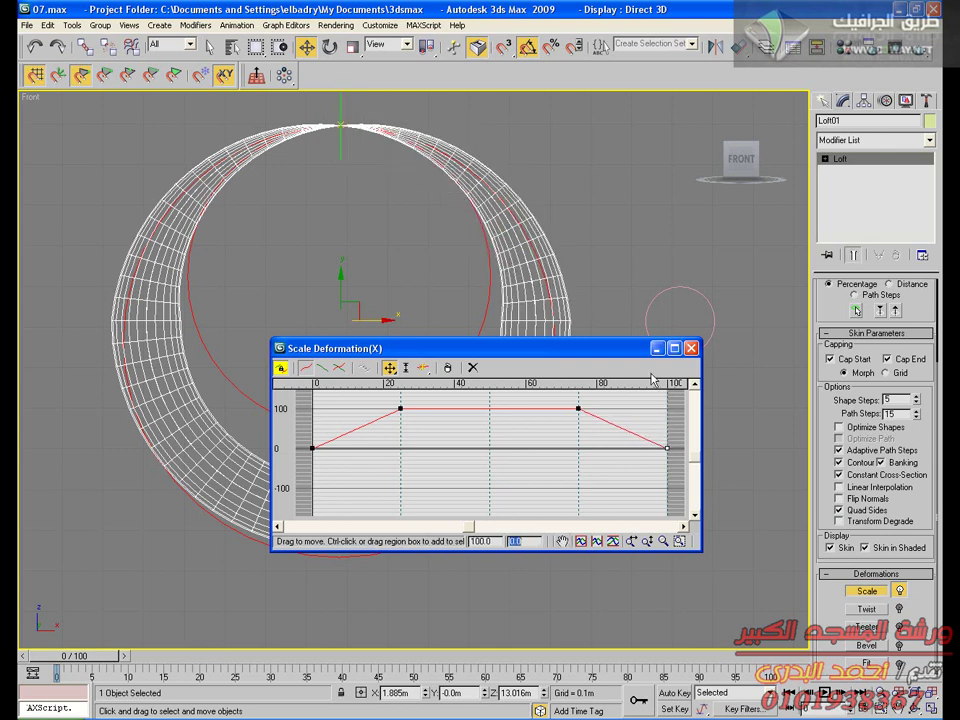
Close the scale deformation curve and enlarge the loft's cross-section circle to a radius of 0.095 m
{"action": "left_click", "coordinate": [691, 348]}
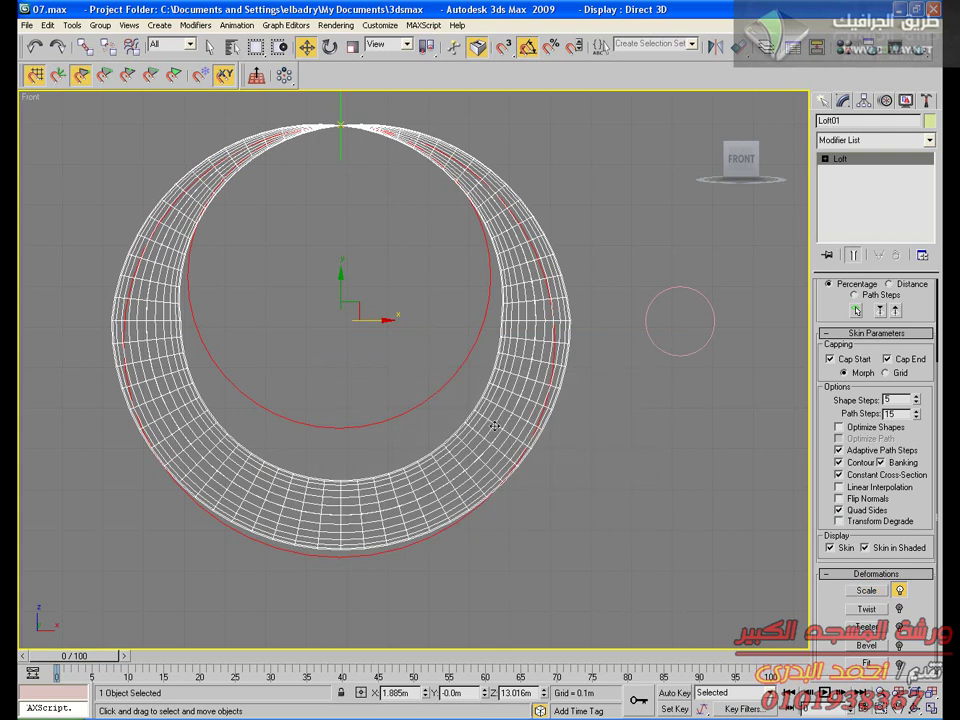
{"action": "left_click", "coordinate": [705, 347]}
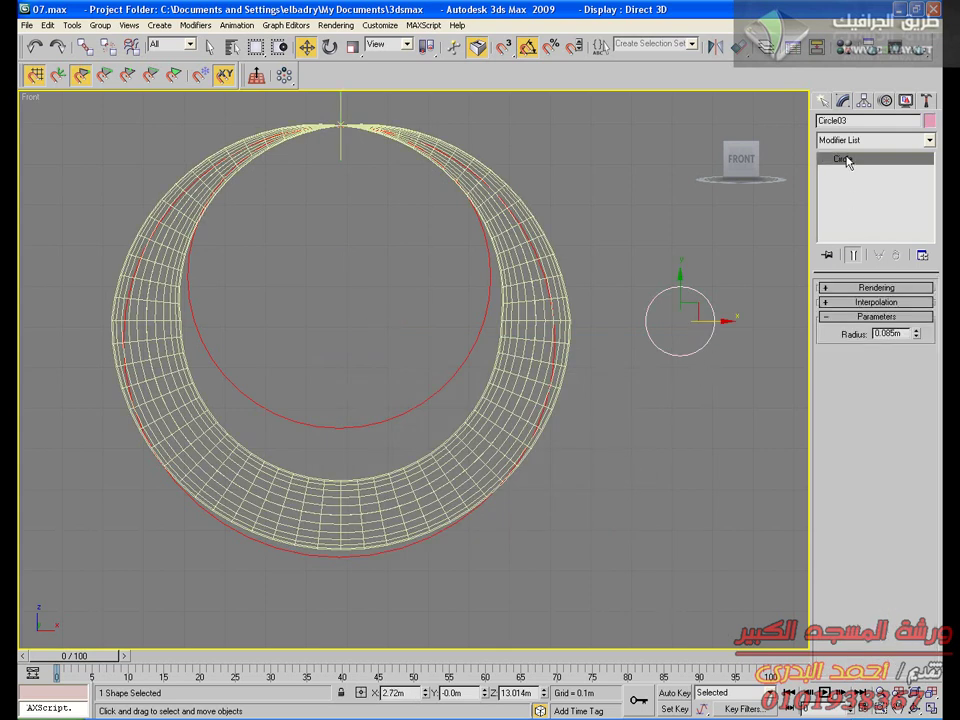
{"action": "mouse_move", "coordinate": [916, 337]}
{"action": "left_mouse_down"}
{"action": "mouse_move", "coordinate": [916, 348]}
{"action": "mouse_move", "coordinate": [913, 335]}
{"action": "left_mouse_up"}
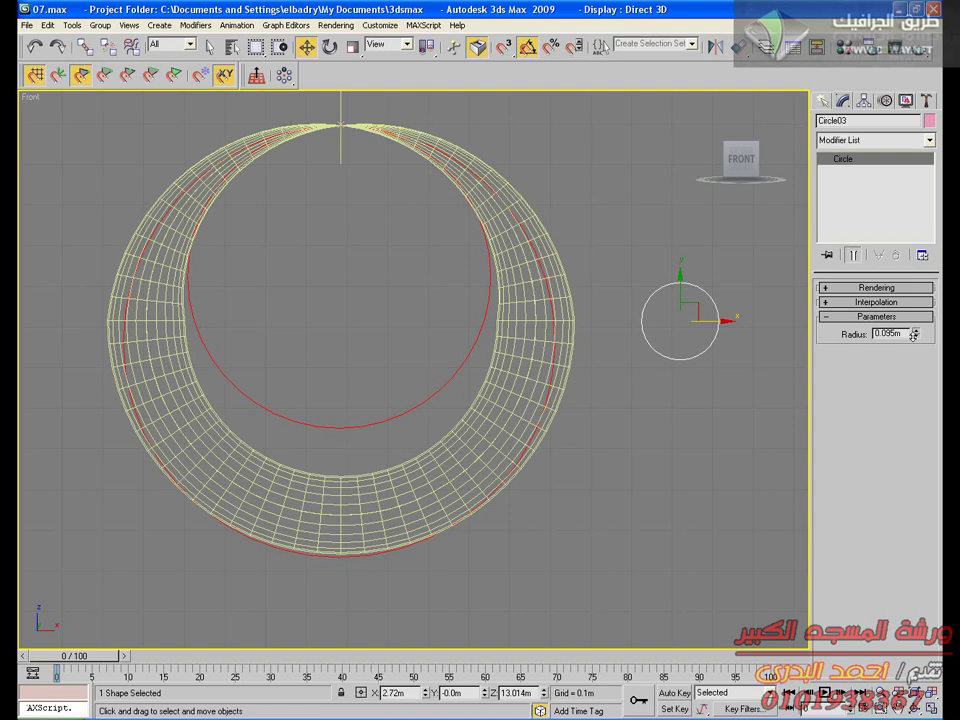
Select the crescent loft and inspect its Shape and Path sub-object levels
{"action": "left_click", "coordinate": [525, 276]}
{"action": "left_click", "coordinate": [825, 158]}
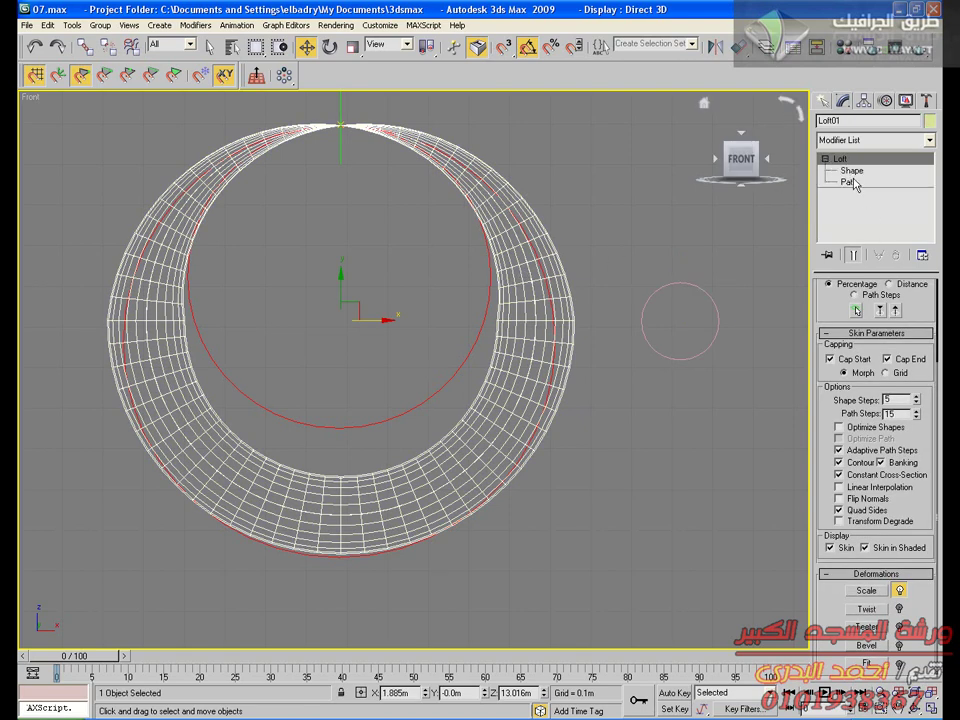
{"action": "left_click", "coordinate": [851, 171]}
{"action": "left_click", "coordinate": [850, 182]}
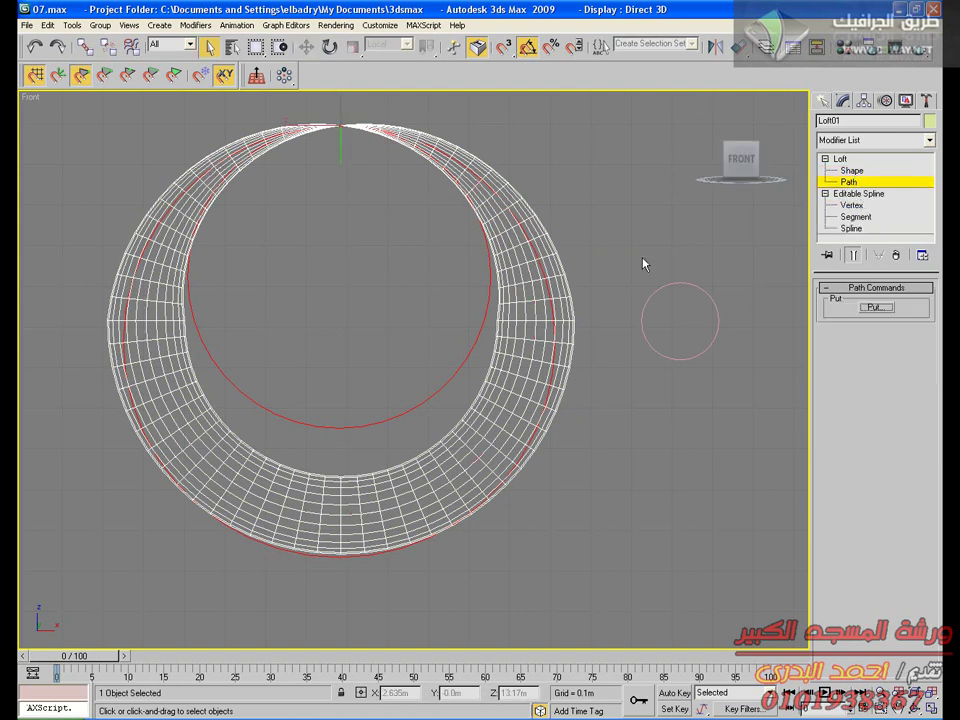
{"action": "left_click", "coordinate": [840, 158]}
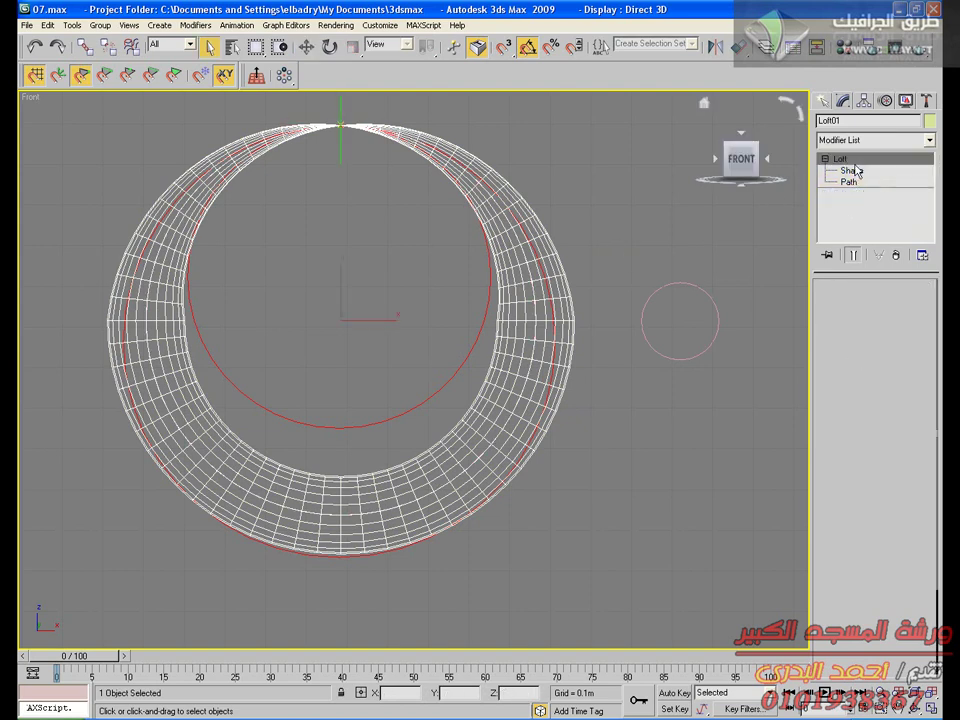
Align the crescent loft to the finial object Color:010, center to center, in X, Y and Z position
{"action": "left_click", "coordinate": [931, 707]}
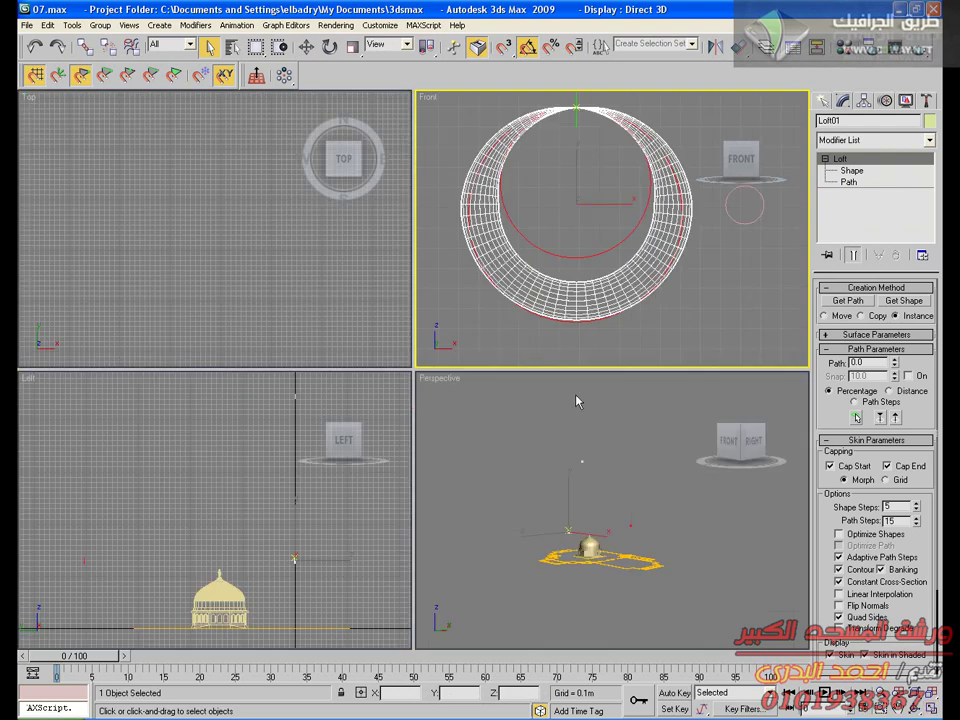
{"action": "middle_click_drag", "start_coordinate": [478, 303], "coordinate": [509, 308]}
{"action": "middle_click_drag", "start_coordinate": [302, 551], "coordinate": [315, 531]}
{"action": "scroll", "coordinate": [330, 562], "scroll_direction": "up", "scroll_amount": 4}
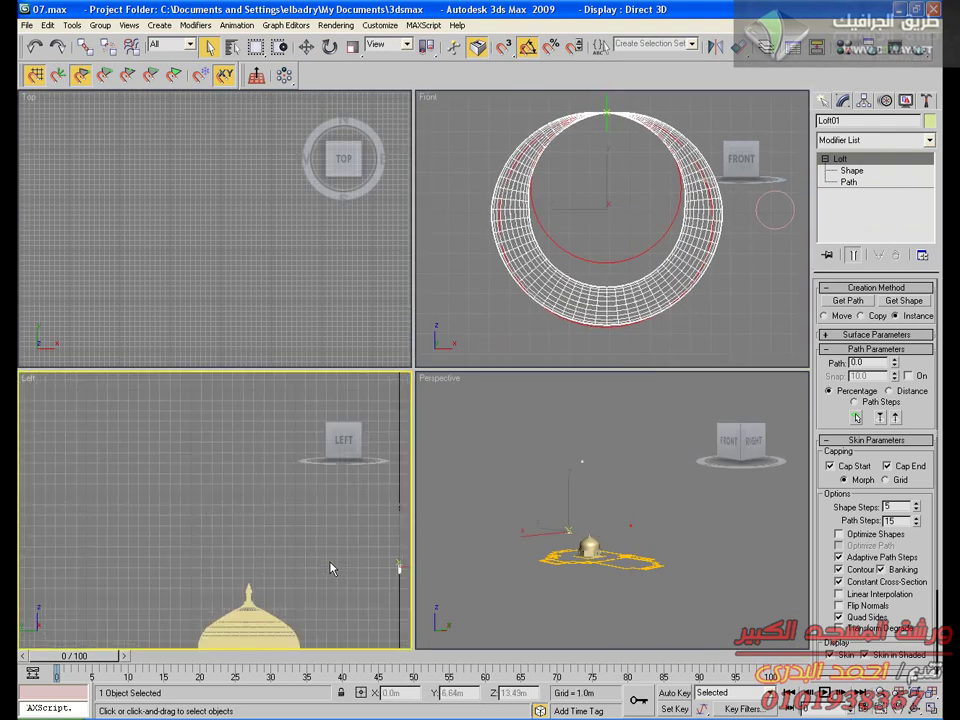
{"action": "scroll", "coordinate": [266, 407], "scroll_direction": "down", "scroll_amount": 3}
{"action": "left_click", "coordinate": [306, 47]}
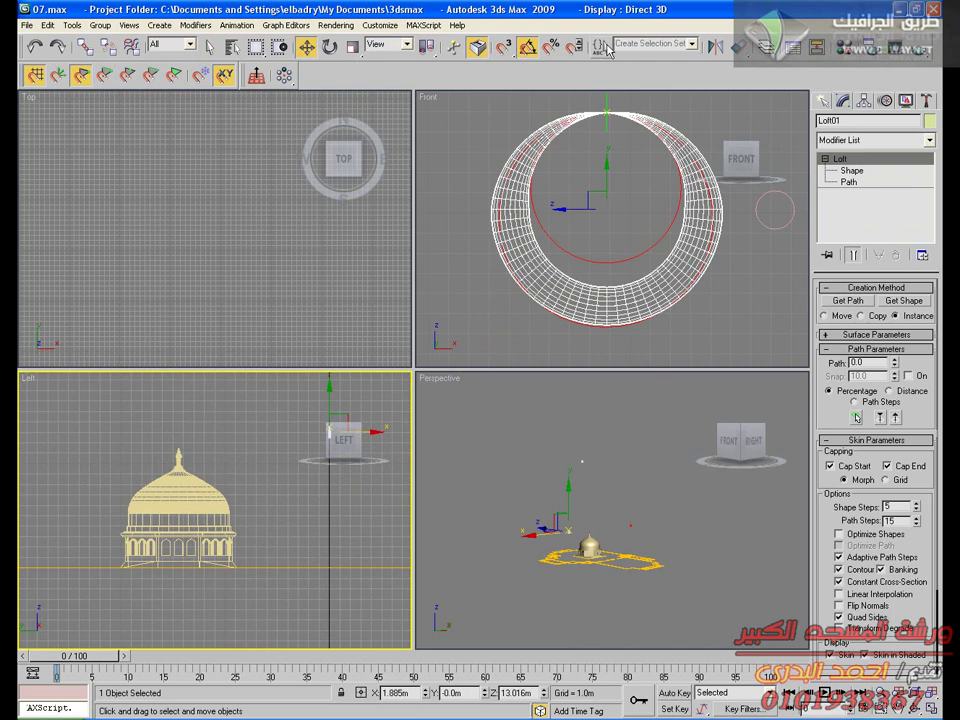
{"action": "left_click", "coordinate": [736, 48]}
{"action": "middle_click_drag", "start_coordinate": [242, 467], "coordinate": [250, 489]}
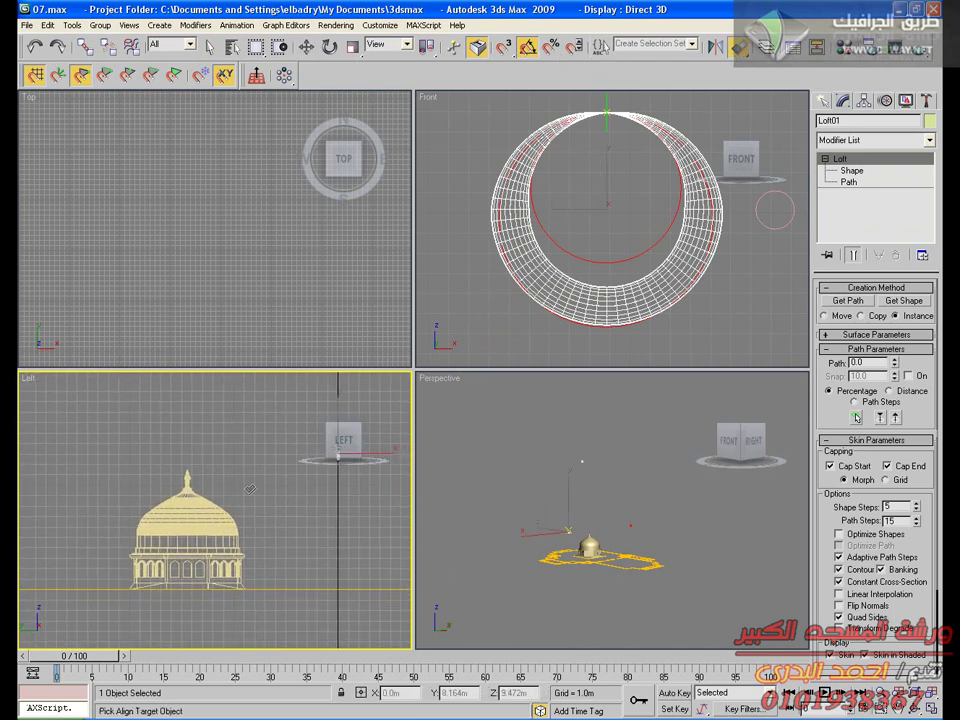
{"action": "scroll", "coordinate": [250, 489], "scroll_direction": "up", "scroll_amount": 2}
{"action": "left_click", "coordinate": [250, 489]}
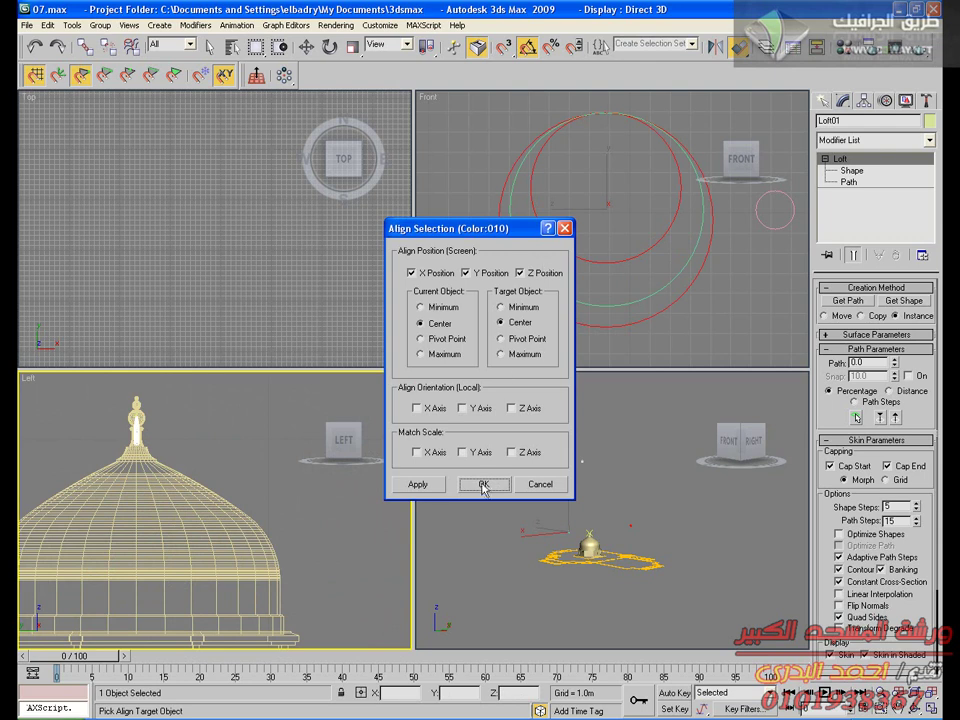
{"action": "left_click", "coordinate": [483, 485]}
Move the crescent straight up in the Front view until its lower edge rests on the finial's topmost small ball
{"action": "left_click", "coordinate": [932, 694]}
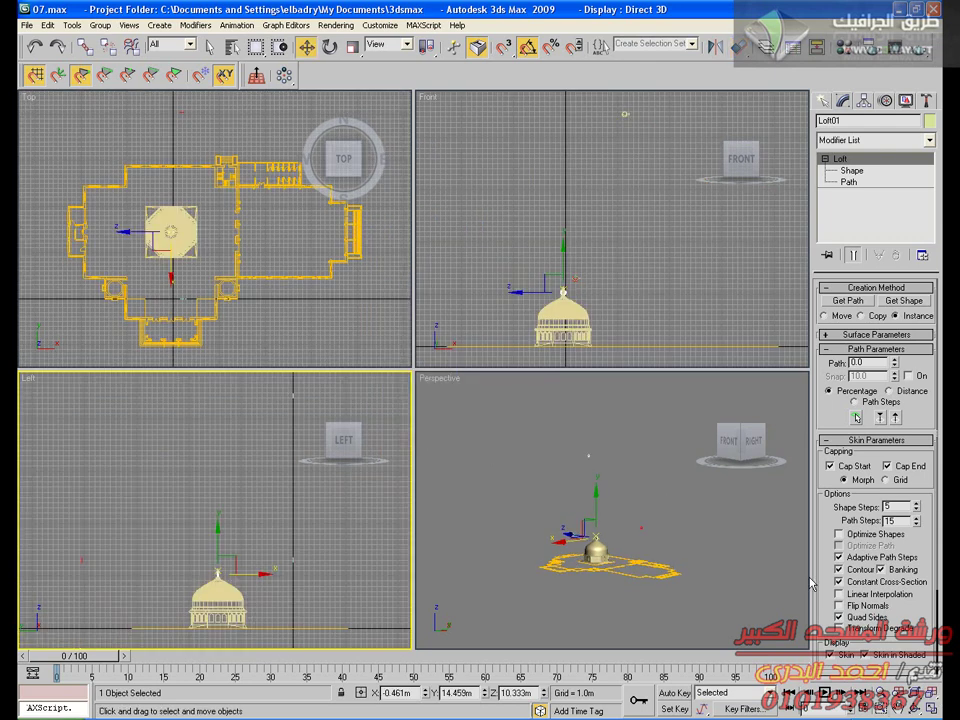
{"action": "right_click", "coordinate": [516, 226]}
{"action": "scroll", "coordinate": [581, 303], "scroll_direction": "up", "scroll_amount": 3}
{"action": "middle_click_drag", "start_coordinate": [581, 303], "coordinate": [649, 265]}
{"action": "scroll", "coordinate": [602, 229], "scroll_direction": "up", "scroll_amount": 3}
{"action": "scroll", "coordinate": [655, 266], "scroll_direction": "up", "scroll_amount": 6}
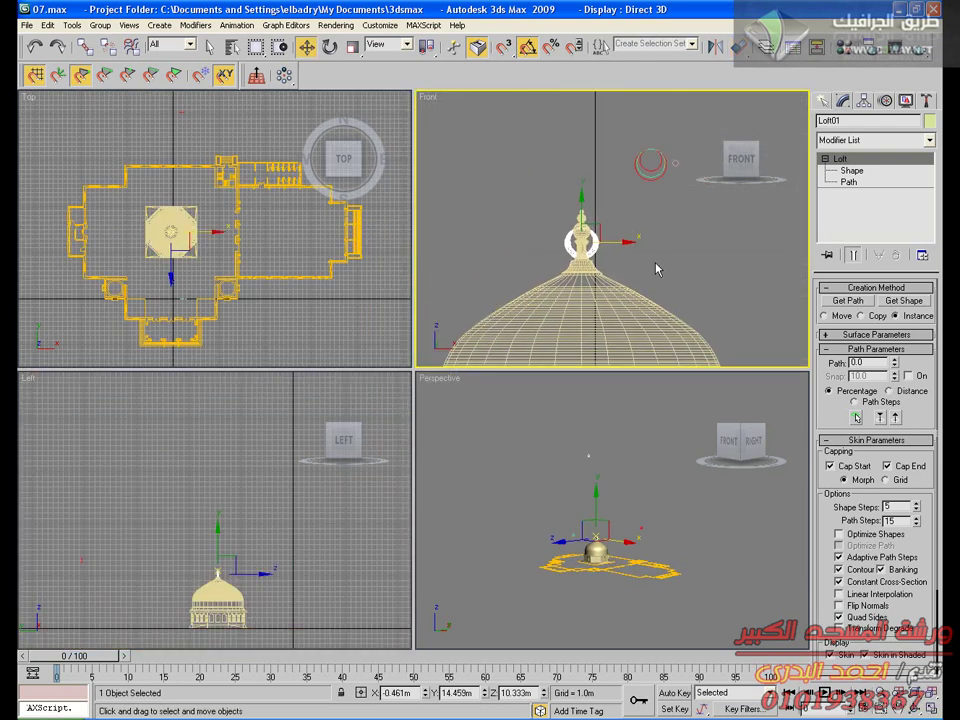
{"action": "middle_click_drag", "start_coordinate": [590, 243], "coordinate": [658, 285]}
{"action": "left_click_drag", "start_coordinate": [593, 289], "coordinate": [589, 150]}
{"action": "scroll", "coordinate": [588, 210], "scroll_direction": "up", "scroll_amount": 3}
{"action": "middle_click_drag", "start_coordinate": [588, 206], "coordinate": [604, 298]}
{"action": "left_click_drag", "start_coordinate": [584, 246], "coordinate": [584, 259]}
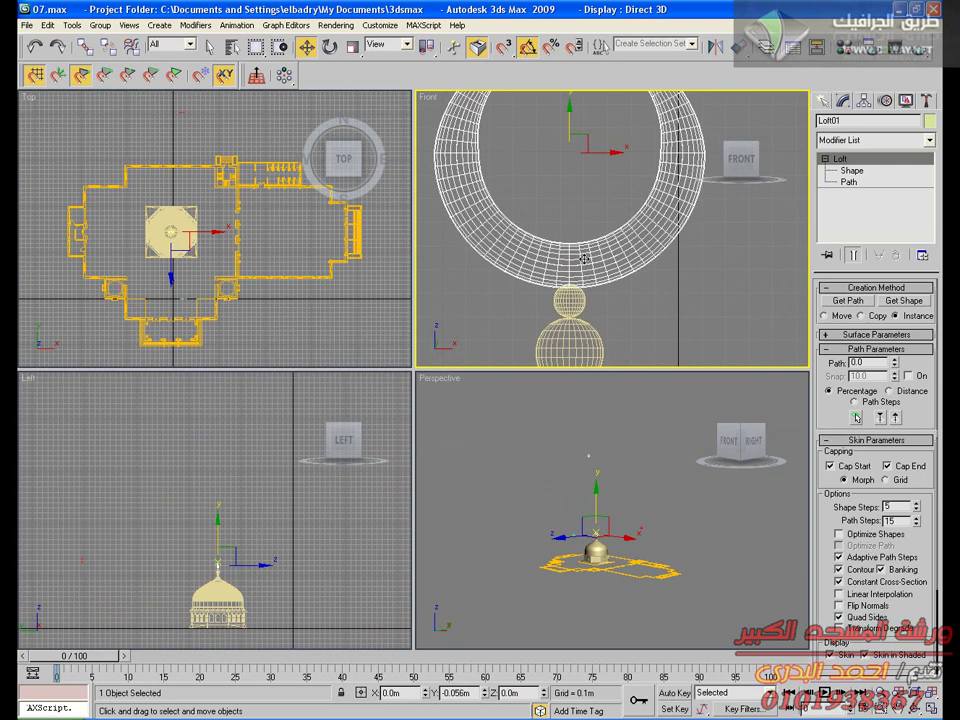
Check the crescent's centering on the finial in the Left and Top views
{"action": "scroll", "coordinate": [233, 528], "scroll_direction": "up", "scroll_amount": 6}
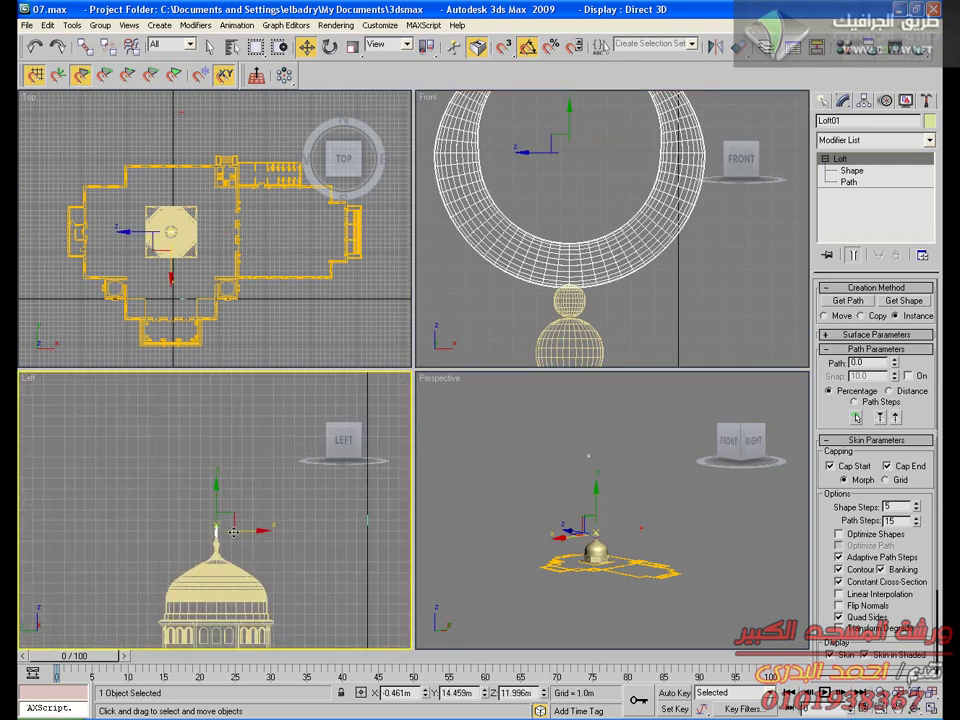
{"action": "scroll", "coordinate": [234, 528], "scroll_direction": "up", "scroll_amount": 4}
{"action": "middle_click_drag", "start_coordinate": [234, 528], "coordinate": [184, 6]}
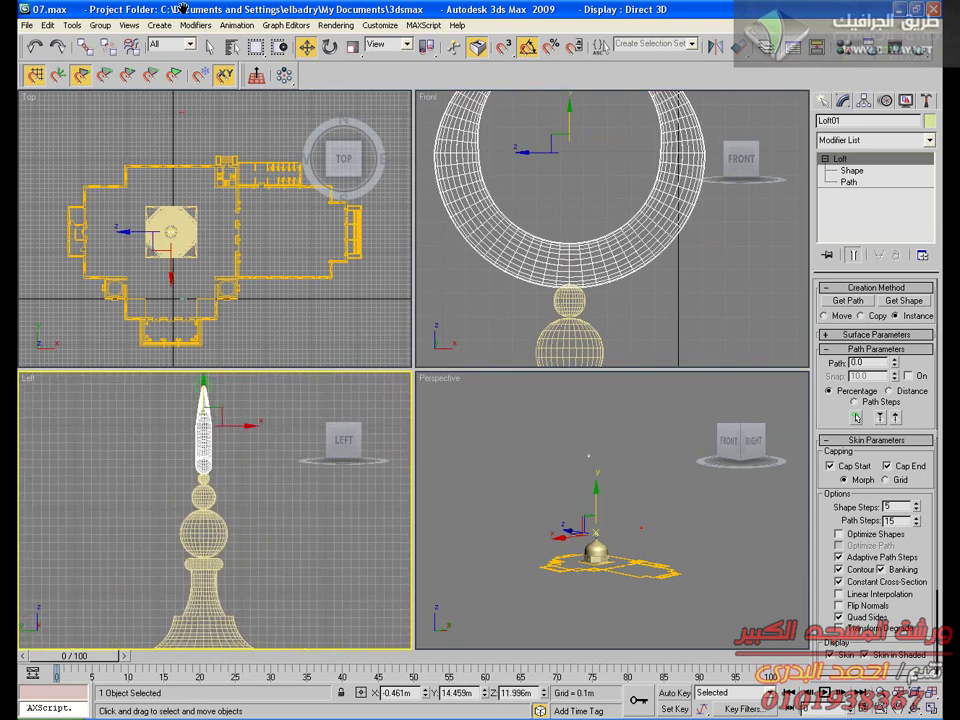
{"action": "scroll", "coordinate": [195, 6], "scroll_direction": "up", "scroll_amount": 2}
{"action": "scroll", "coordinate": [214, 186], "scroll_direction": "up", "scroll_amount": 10}
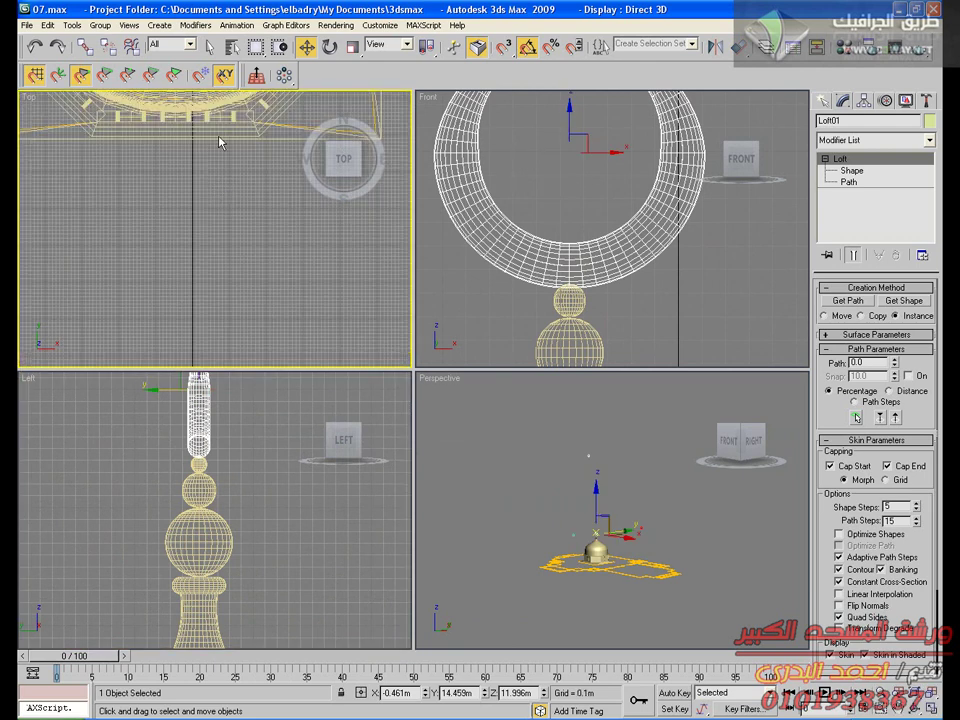
{"action": "scroll", "coordinate": [237, 236], "scroll_direction": "up", "scroll_amount": 4}
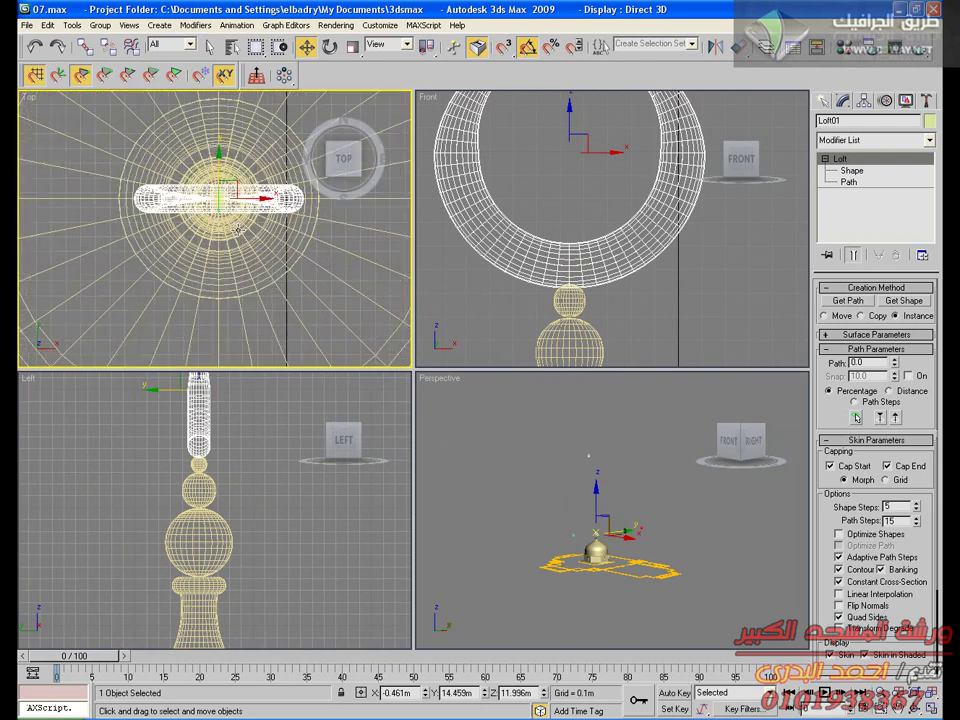
Deselect the loft and examine the crescent's shaded surface up close in a maximized Perspective view
{"action": "left_click", "coordinate": [795, 612]}
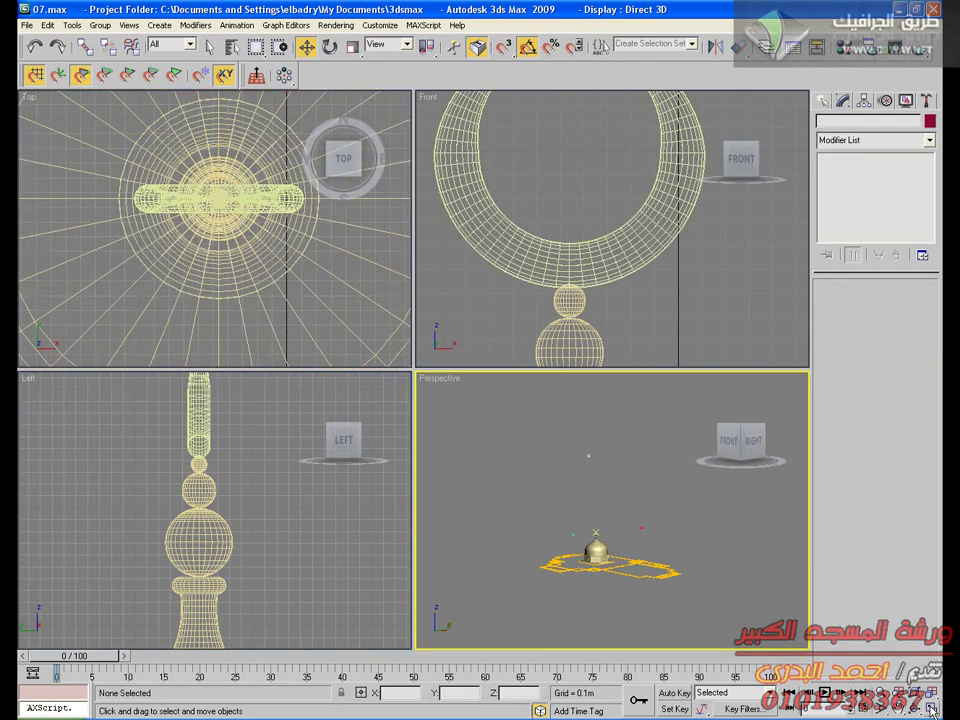
{"action": "left_click", "coordinate": [932, 711]}
{"action": "middle_click_drag", "start_coordinate": [494, 540], "coordinate": [502, 388]}
{"action": "scroll", "coordinate": [531, 519], "scroll_direction": "up", "scroll_amount": 5}
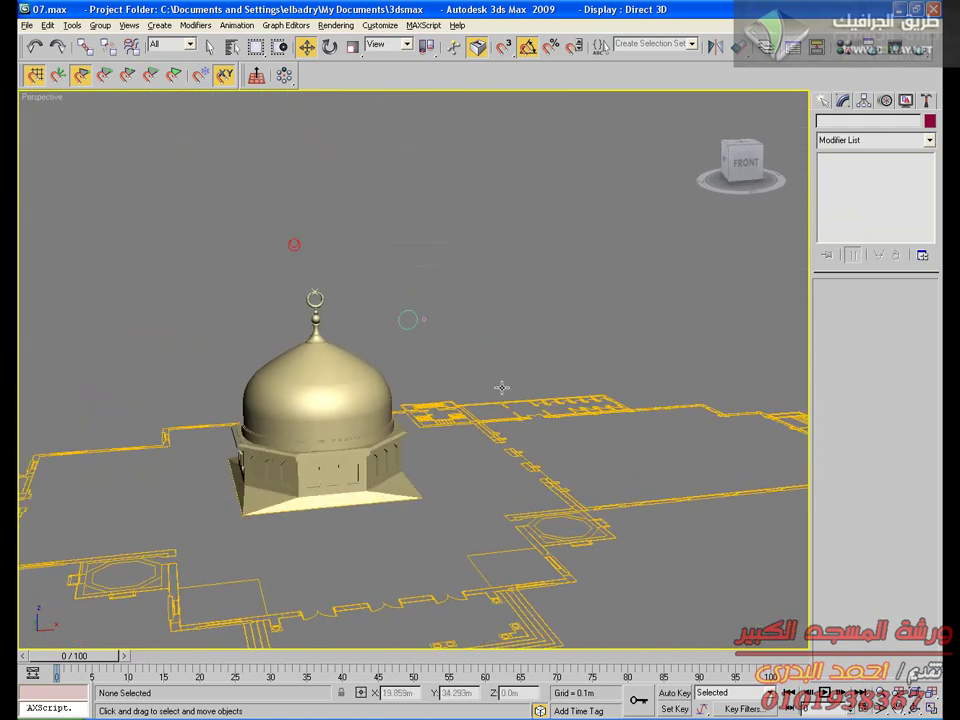
{"action": "scroll", "coordinate": [502, 387], "scroll_direction": "up", "scroll_amount": 10}
{"action": "scroll", "coordinate": [413, 339], "scroll_direction": "up", "scroll_amount": 3}
{"action": "middle_click_drag", "start_coordinate": [421, 339], "coordinate": [520, 550]}
{"action": "scroll", "coordinate": [381, 360], "scroll_direction": "up", "scroll_amount": 3}
{"action": "middle_click_drag", "start_coordinate": [370, 306], "coordinate": [401, 357]}
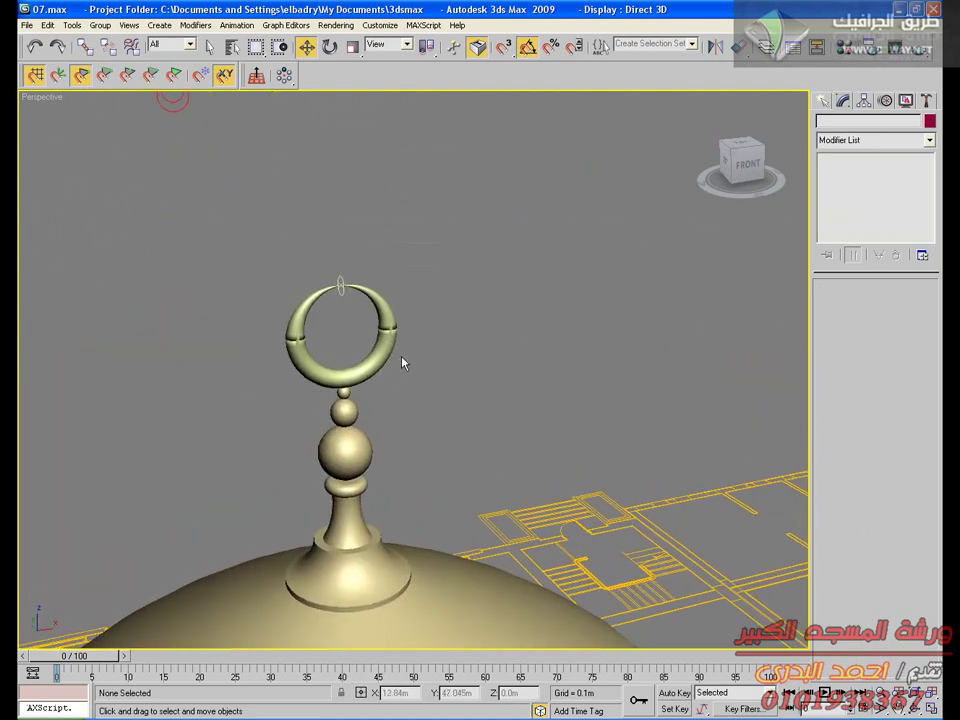
{"action": "scroll", "coordinate": [414, 364], "scroll_direction": "up", "scroll_amount": 4}
Reopen the crescent loft's Scale deformation and convert the two middle control points to Bezier-Smooth
{"action": "left_click", "coordinate": [288, 341]}
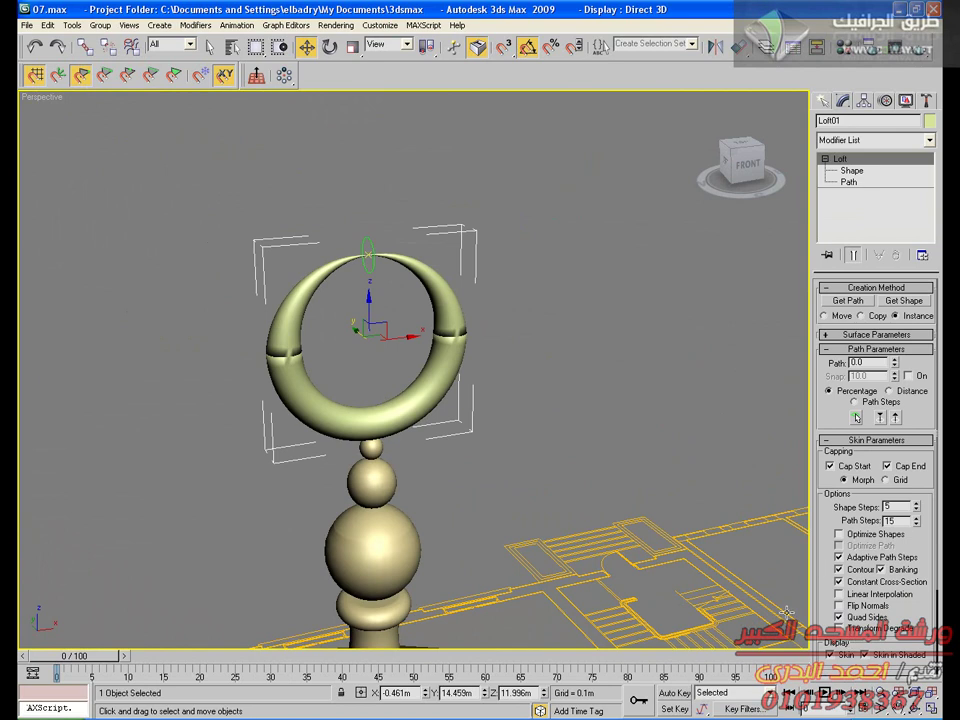
{"action": "scroll", "coordinate": [878, 331], "scroll_direction": "down", "scroll_amount": 3}
{"action": "left_click", "coordinate": [866, 588]}
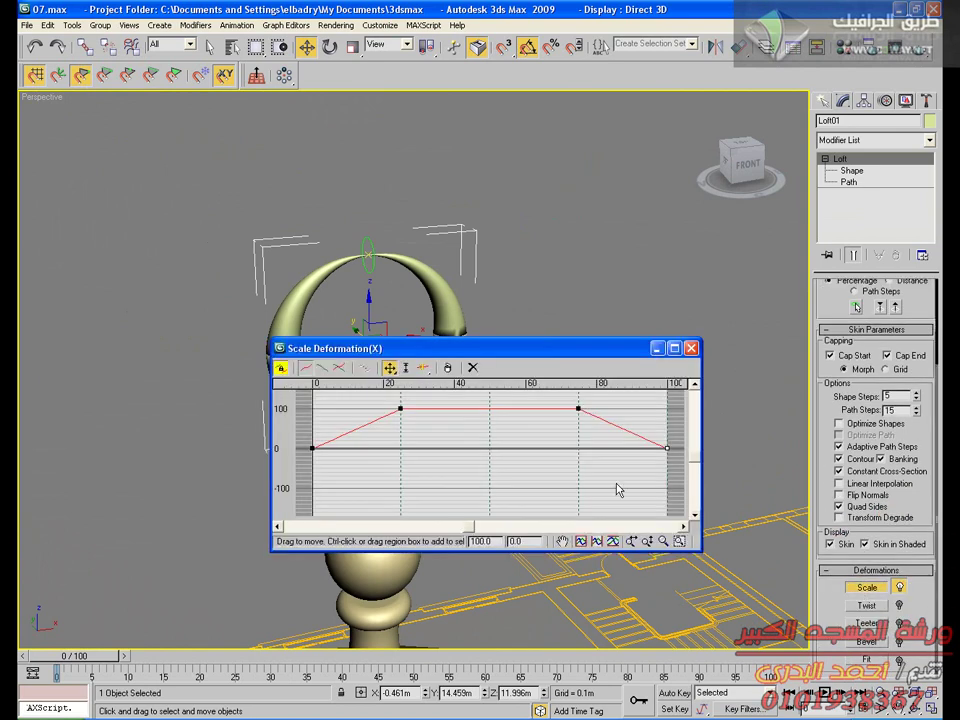
{"action": "left_click_drag", "start_coordinate": [430, 348], "coordinate": [514, 76]}
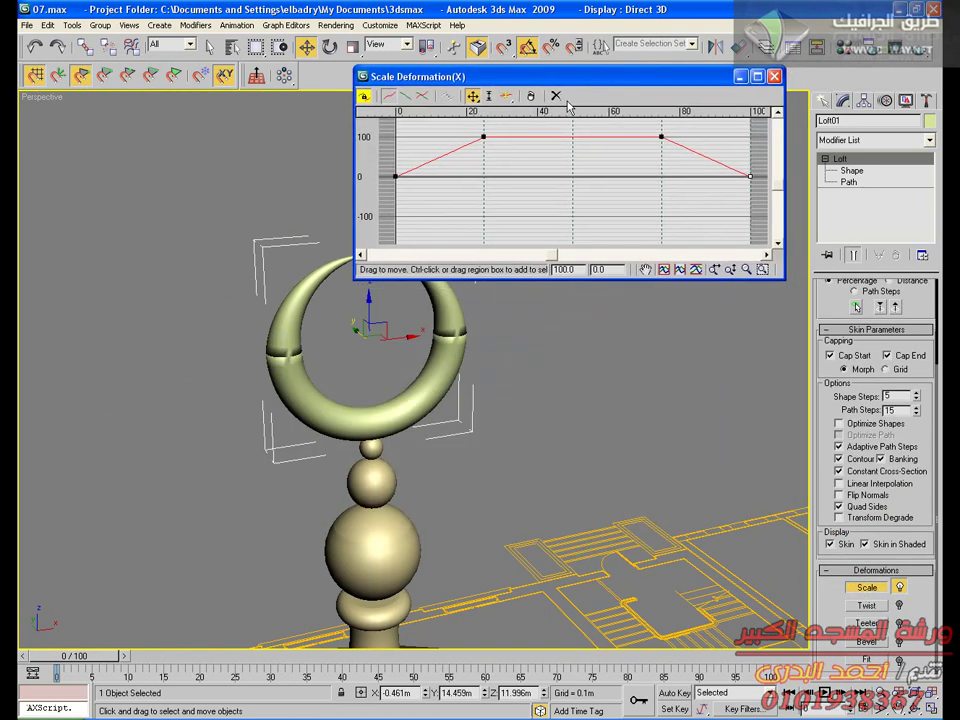
{"action": "left_click_drag", "start_coordinate": [450, 128], "coordinate": [699, 155]}
{"action": "right_click", "coordinate": [661, 137]}
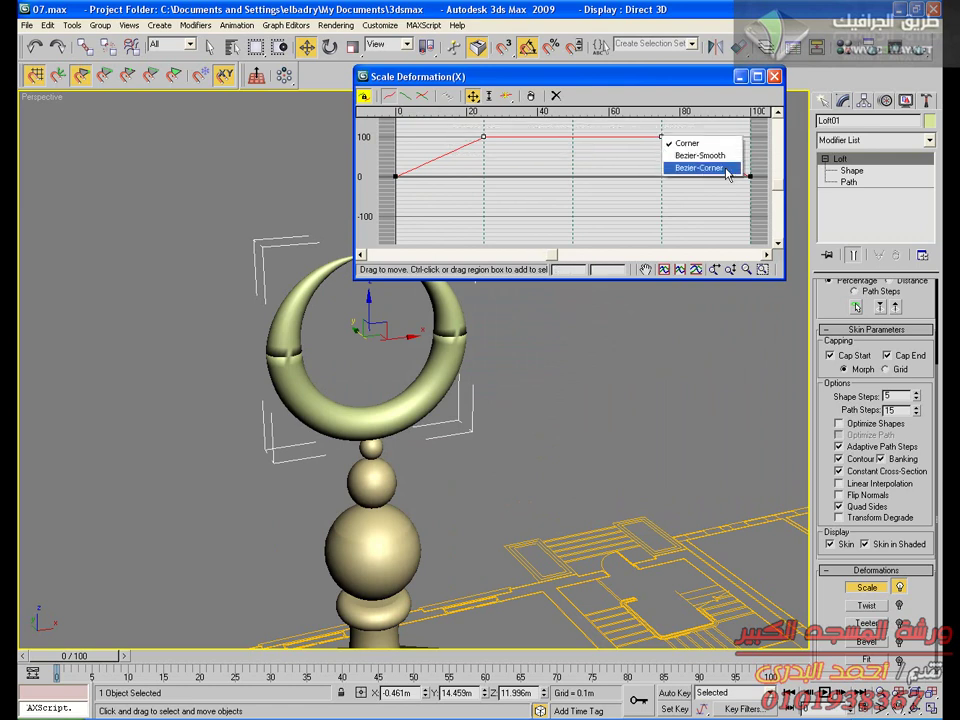
{"action": "left_click", "coordinate": [705, 155]}
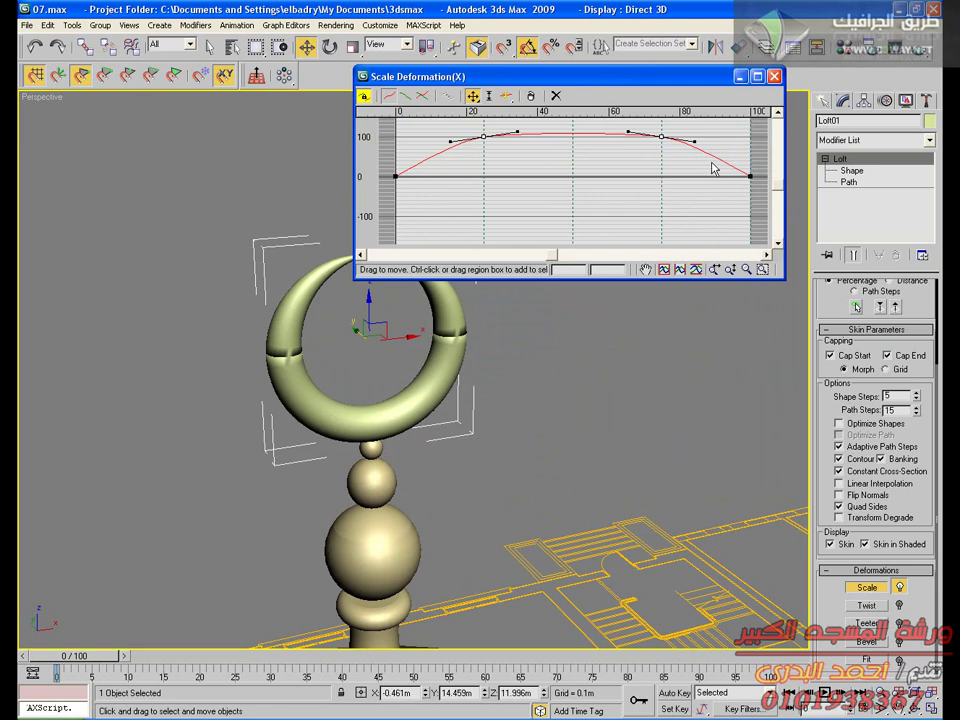
Lengthen the Bezier handles of the control points at 25 and 75 to round the scale curve
{"action": "left_click", "coordinate": [520, 140]}
{"action": "left_click", "coordinate": [484, 137]}
{"action": "left_click", "coordinate": [516, 139]}
{"action": "left_click", "coordinate": [483, 137]}
{"action": "left_click_drag", "start_coordinate": [519, 130], "coordinate": [540, 126]}
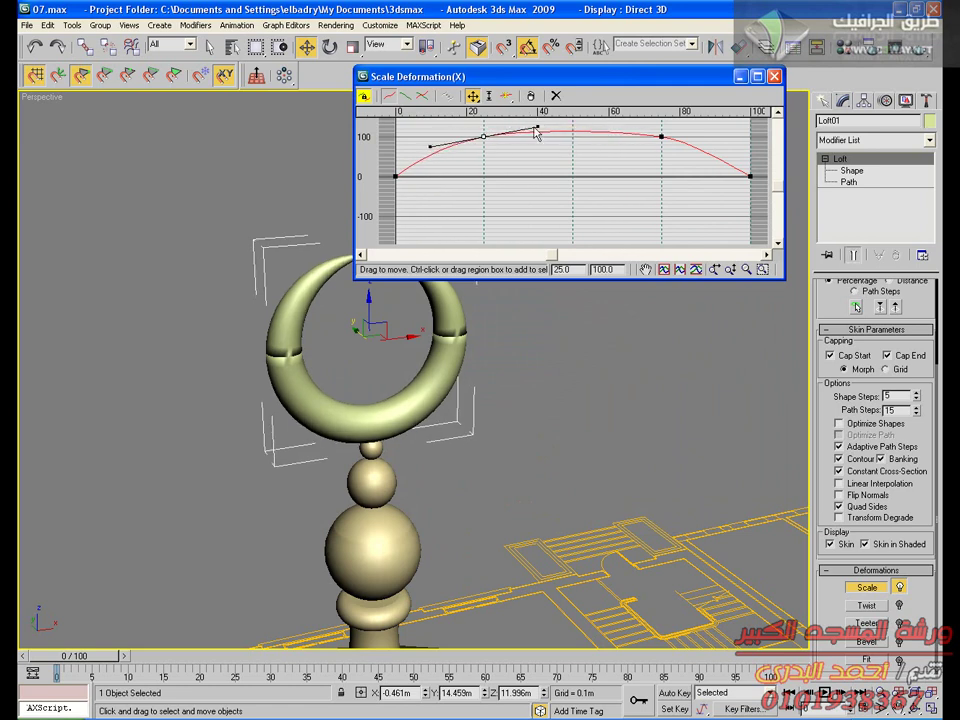
{"action": "left_click", "coordinate": [662, 134]}
{"action": "left_click_drag", "start_coordinate": [694, 141], "coordinate": [707, 148]}
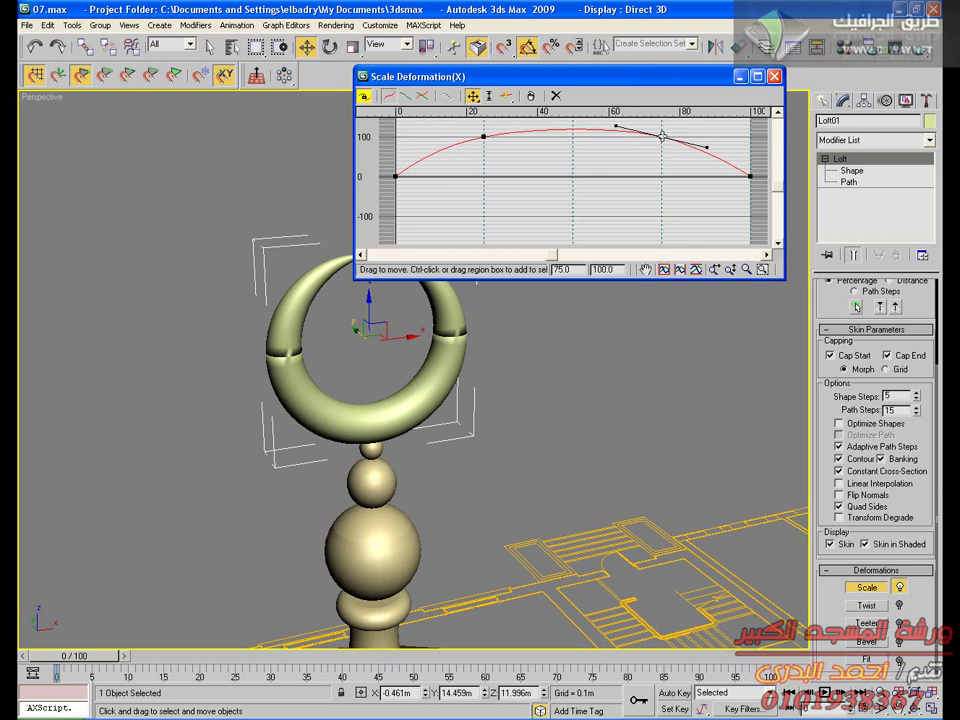
Move the two middle control points to about 27 percent at scale 113 and 68 percent at scale 116, then close the deformation editor
{"action": "left_click_drag", "start_coordinate": [662, 134], "coordinate": [636, 131]}
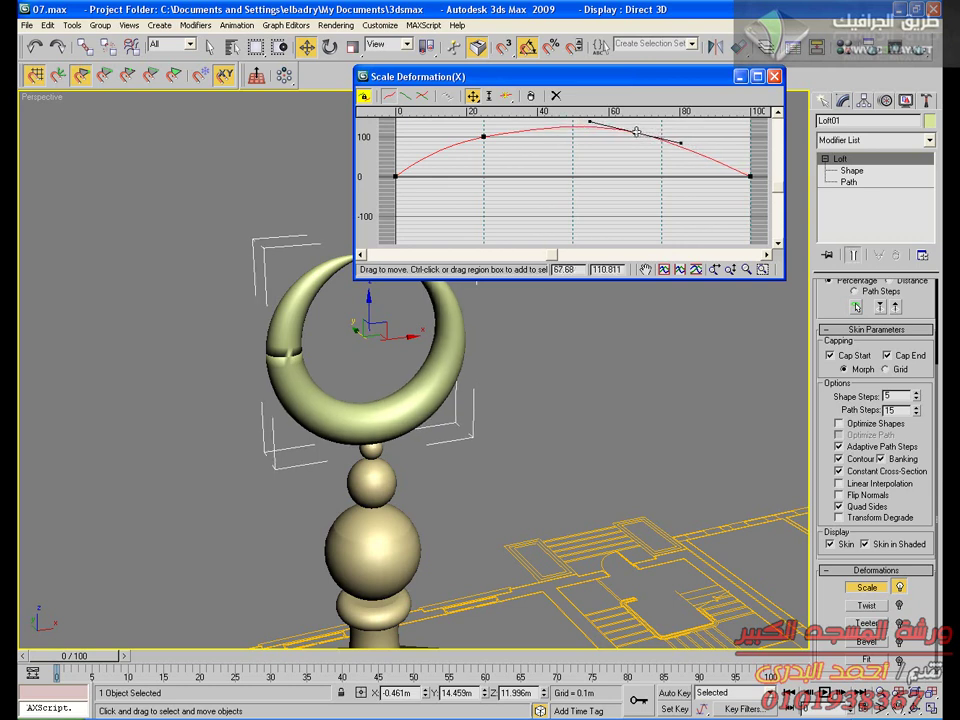
{"action": "left_click_drag", "start_coordinate": [486, 137], "coordinate": [494, 126]}
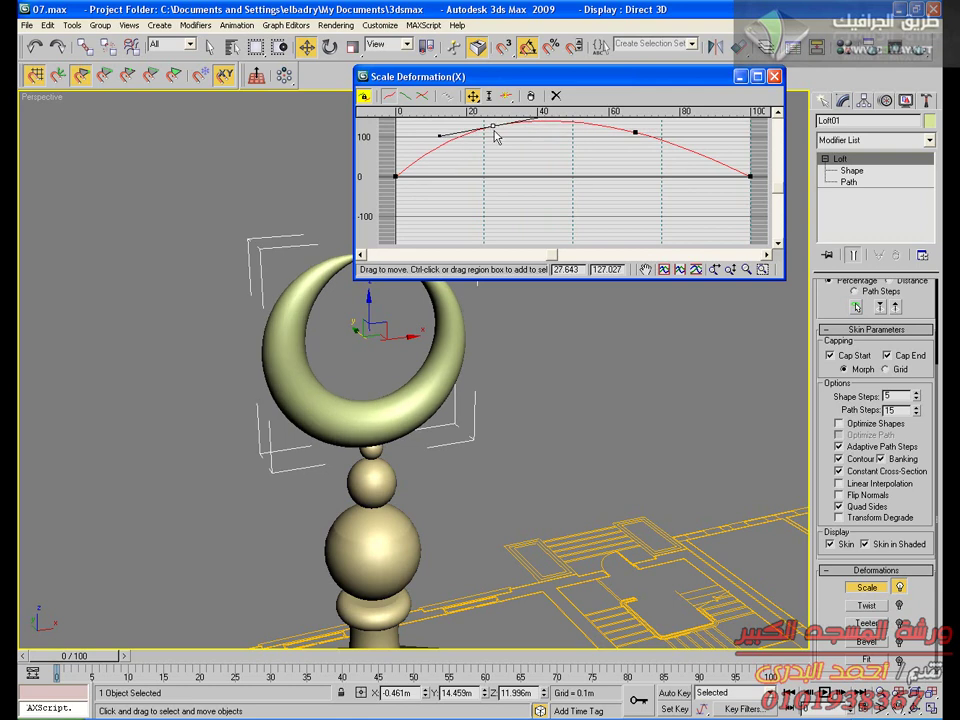
{"action": "left_click_drag", "start_coordinate": [619, 78], "coordinate": [604, 145]}
{"action": "left_click_drag", "start_coordinate": [479, 192], "coordinate": [479, 198]}
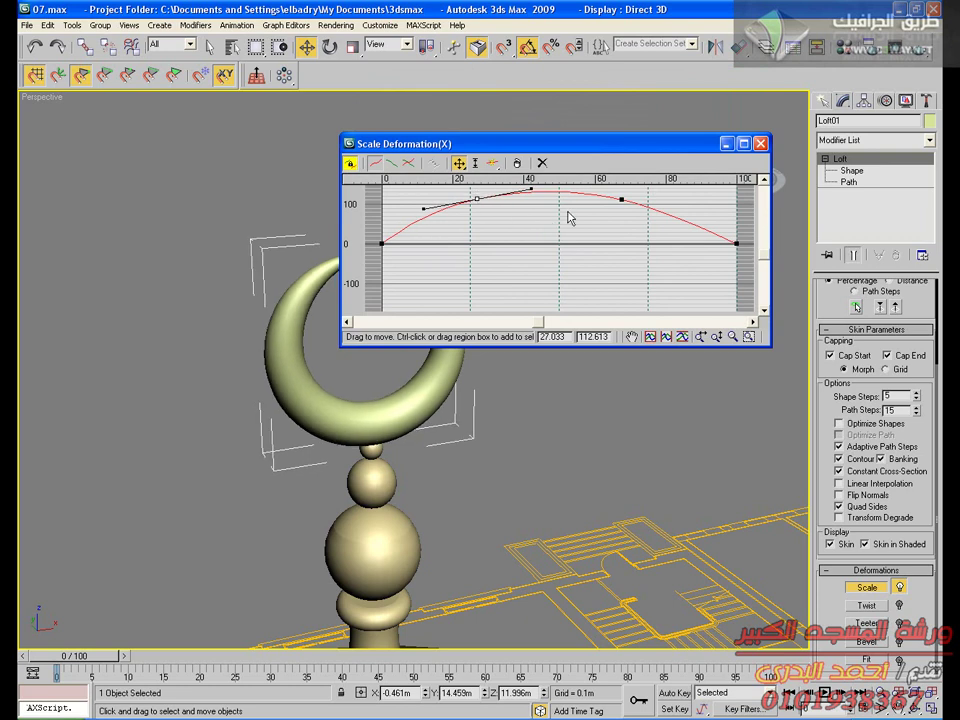
{"action": "left_click", "coordinate": [621, 200]}
{"action": "left_click_drag", "start_coordinate": [621, 200], "coordinate": [621, 198]}
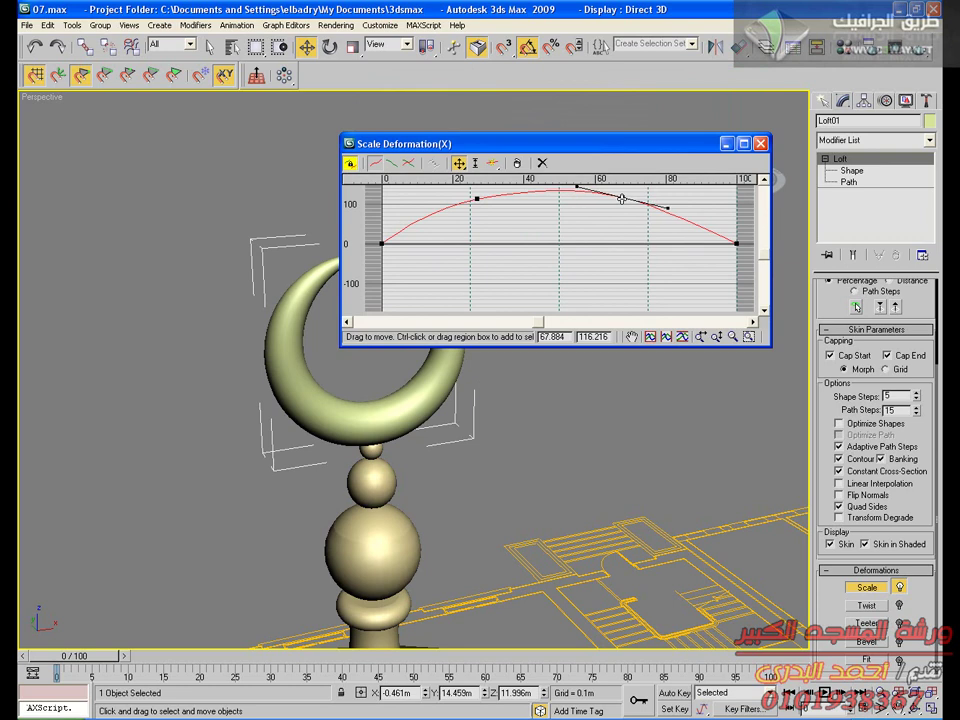
{"action": "left_click_drag", "start_coordinate": [594, 152], "coordinate": [694, 68]}
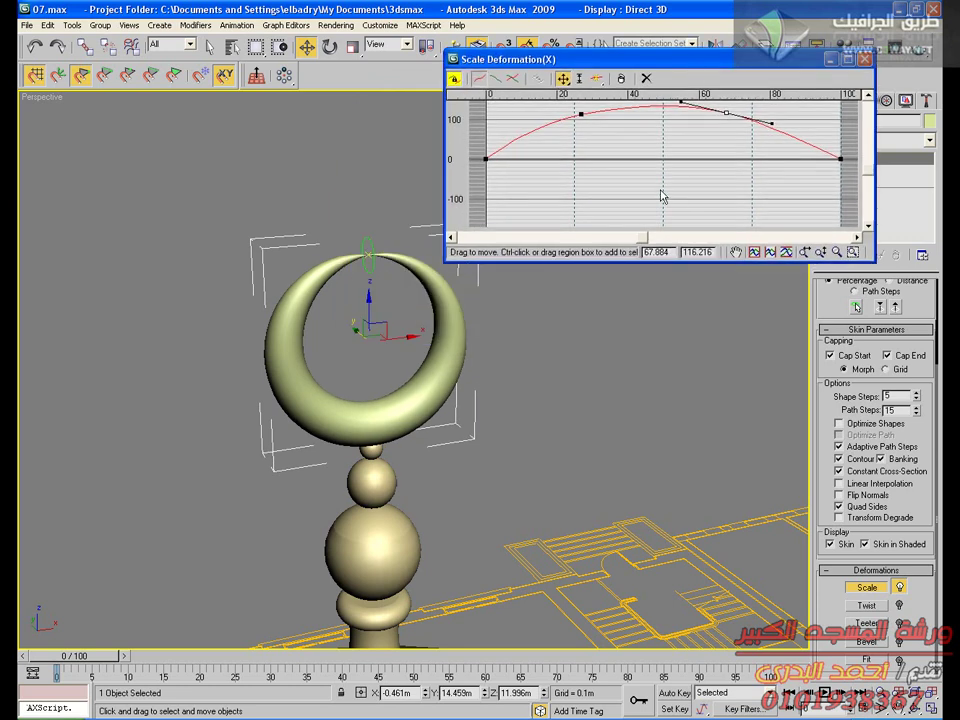
{"action": "left_click", "coordinate": [865, 60]}
Change the lofted crescent's object colour to the pale tan-yellow used by the finial
{"action": "left_click", "coordinate": [549, 367]}
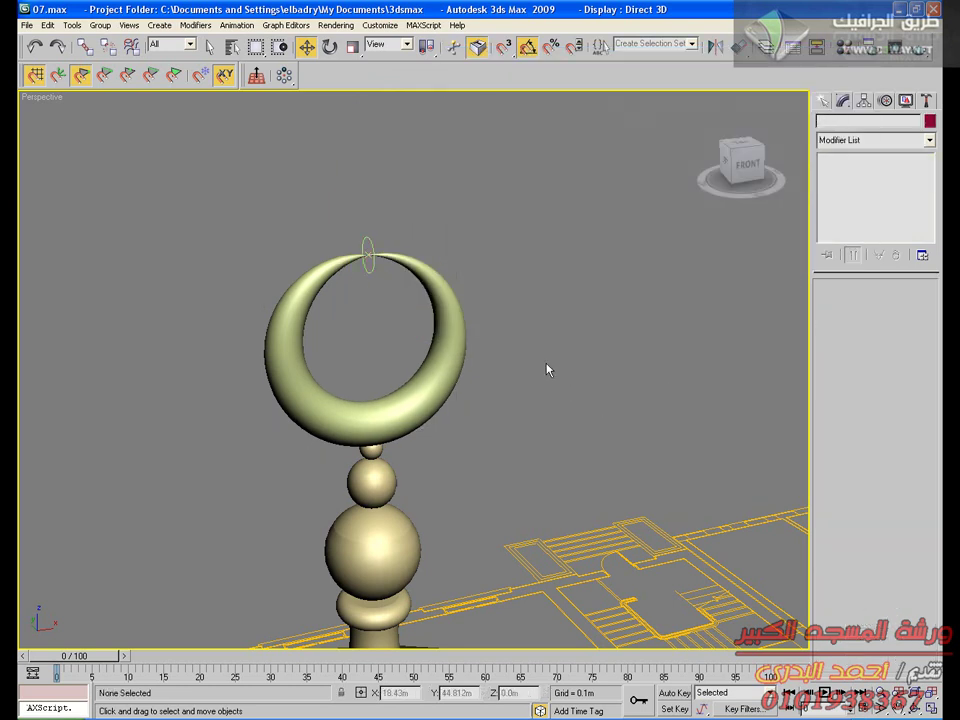
{"action": "middle_click_drag", "start_coordinate": [547, 366], "coordinate": [496, 357], "text": "alt"}
{"action": "left_click_drag", "start_coordinate": [654, 285], "coordinate": [560, 383]}
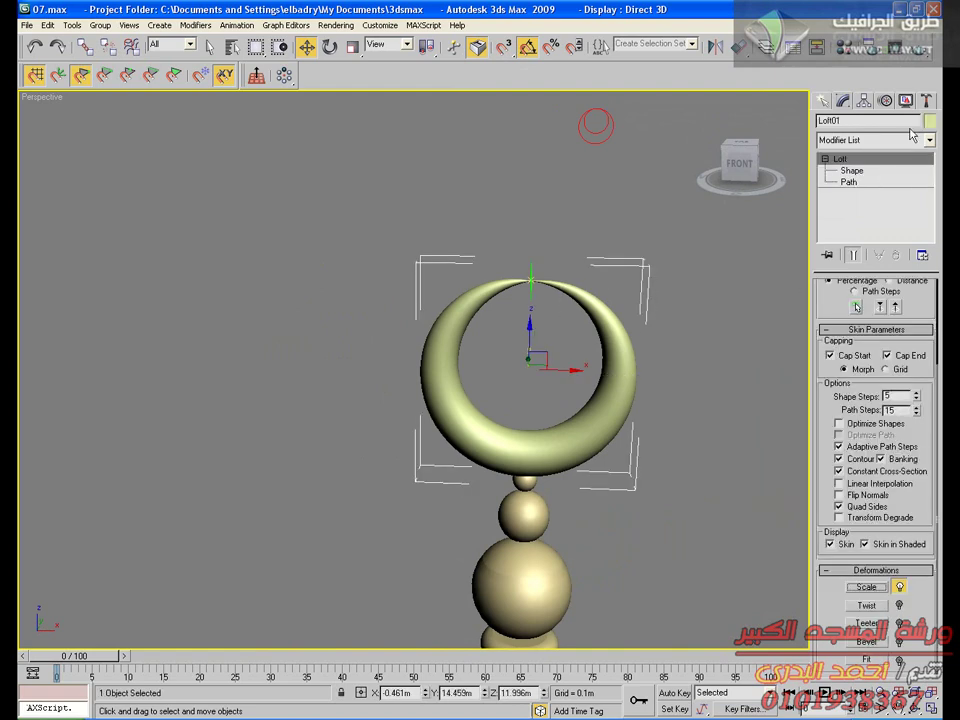
{"action": "left_click", "coordinate": [930, 121]}
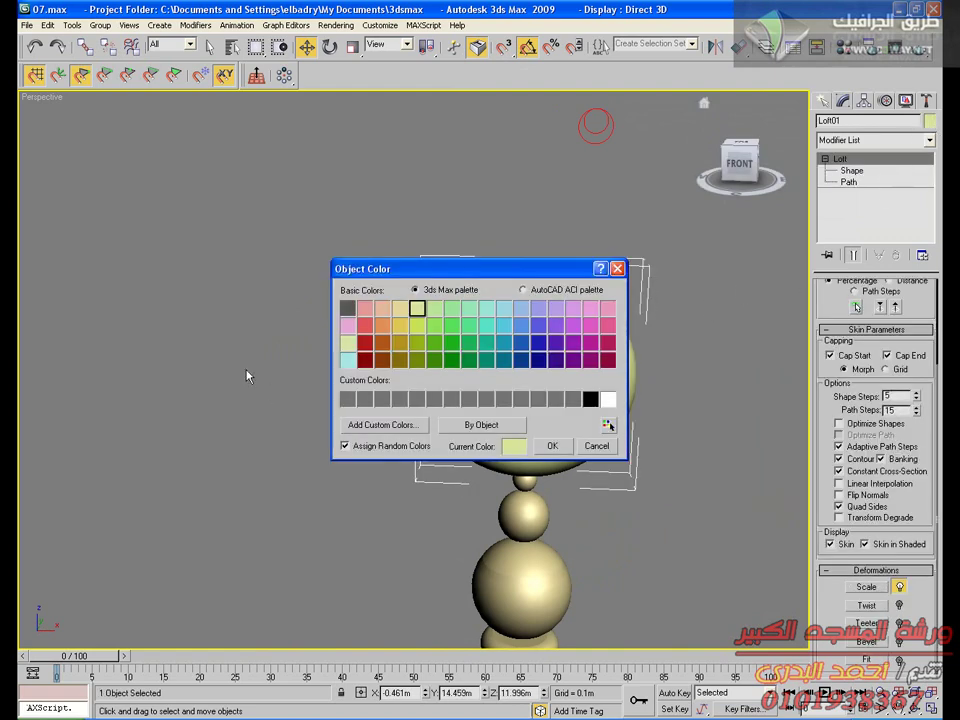
{"action": "left_click", "coordinate": [403, 314]}
{"action": "left_click", "coordinate": [552, 447]}
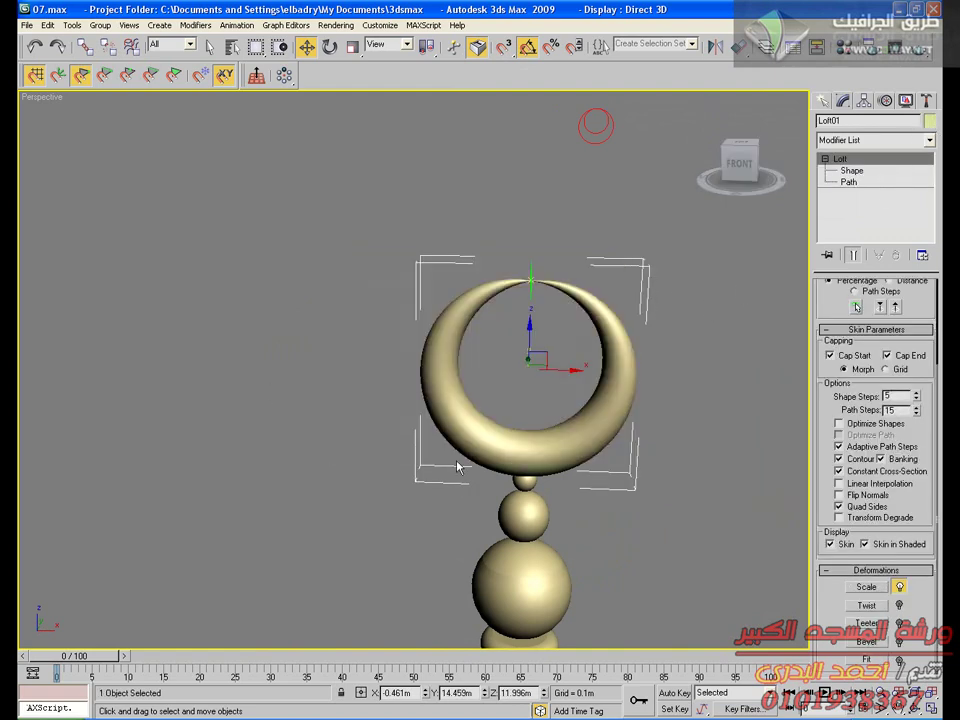
Create a new layer containing the selected crescent and name it koba
{"action": "middle_click_drag", "start_coordinate": [456, 465], "coordinate": [283, 234]}
{"action": "scroll", "coordinate": [346, 317], "scroll_direction": "down", "scroll_amount": 5}
{"action": "scroll", "coordinate": [345, 317], "scroll_direction": "down", "scroll_amount": 10}
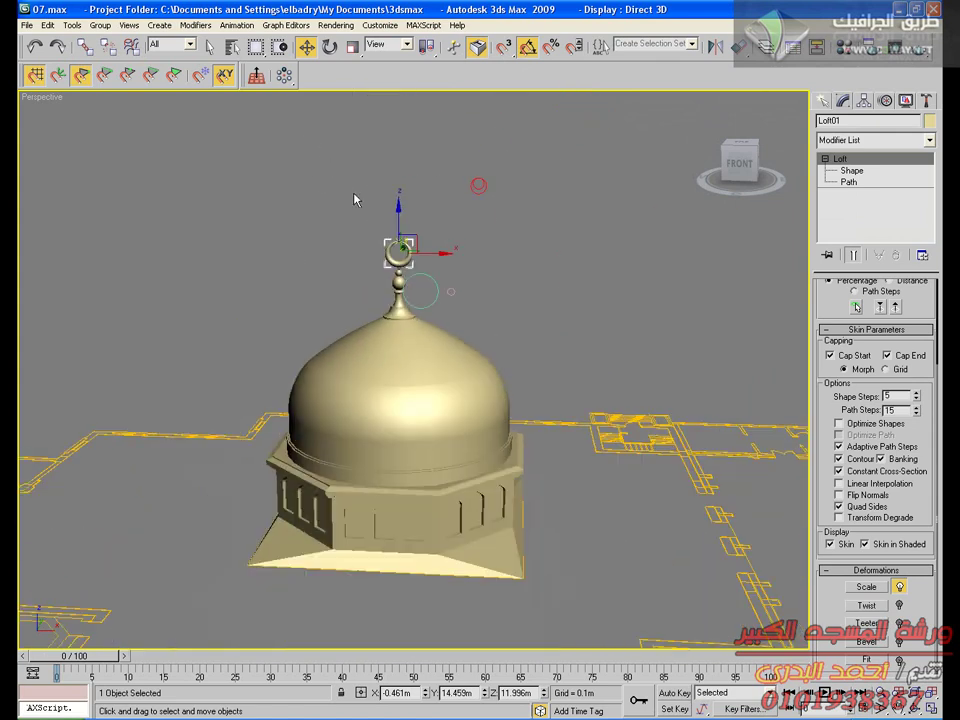
{"action": "left_click", "coordinate": [766, 47]}
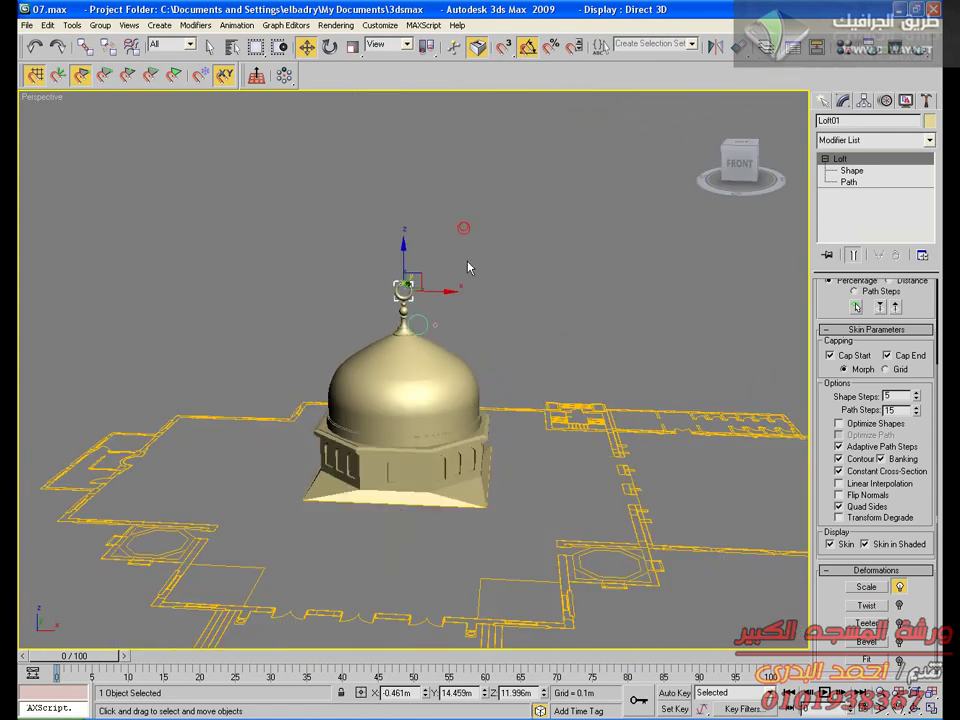
{"action": "left_click", "coordinate": [531, 197]}
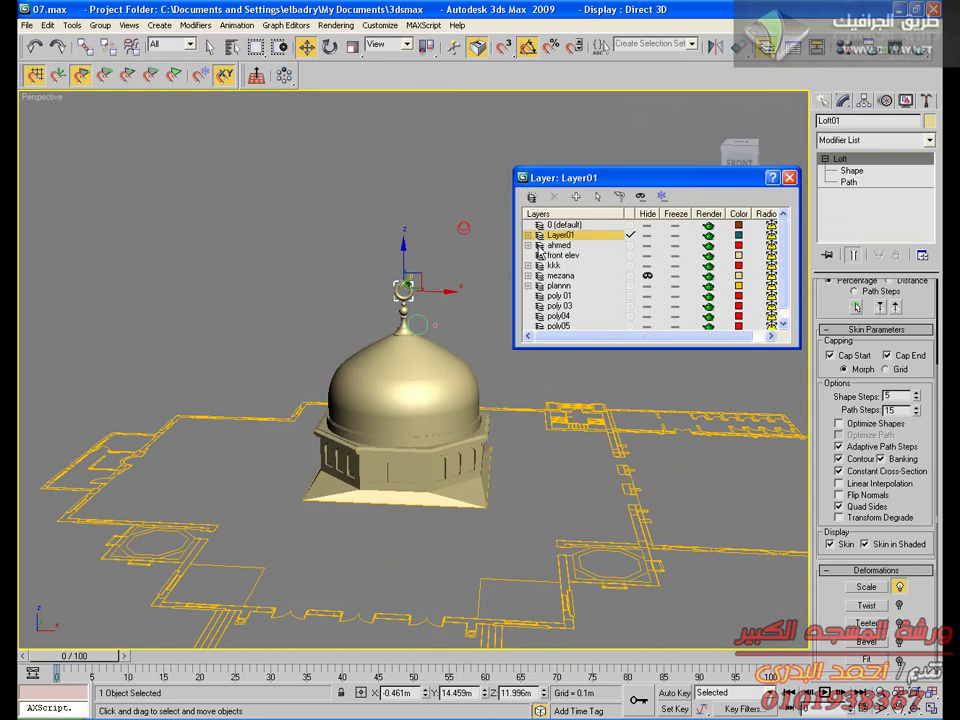
{"action": "left_click", "coordinate": [564, 236]}
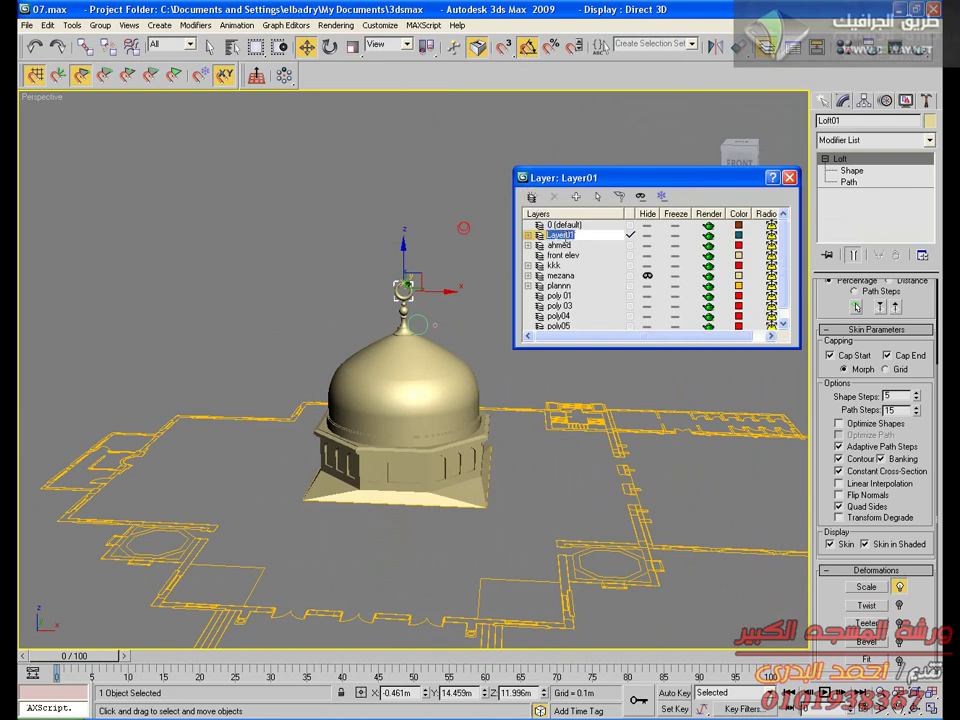
{"action": "type", "text": "koba"}
{"action": "key", "text": "Return"}
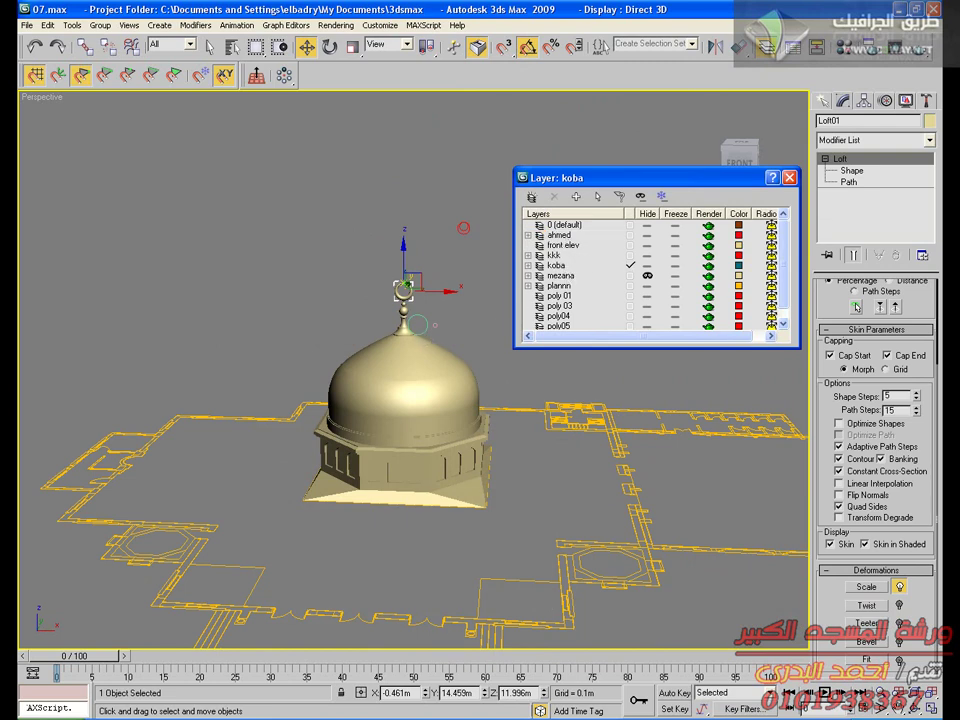
Select the crescent, finial, dome and the base parts below it in the Front view and add them to the koba layer
{"action": "left_click", "coordinate": [931, 708]}
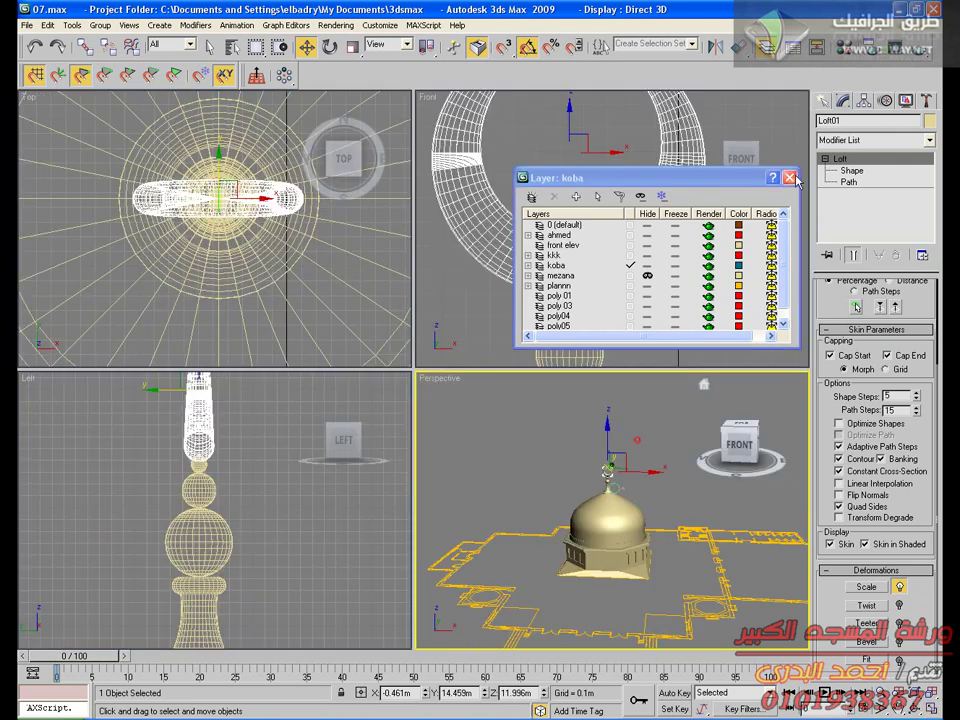
{"action": "left_click", "coordinate": [790, 177]}
{"action": "middle_click_drag", "start_coordinate": [667, 242], "coordinate": [597, 182]}
{"action": "scroll", "coordinate": [619, 270], "scroll_direction": "down", "scroll_amount": 8}
{"action": "middle_click_drag", "start_coordinate": [620, 272], "coordinate": [580, 187]}
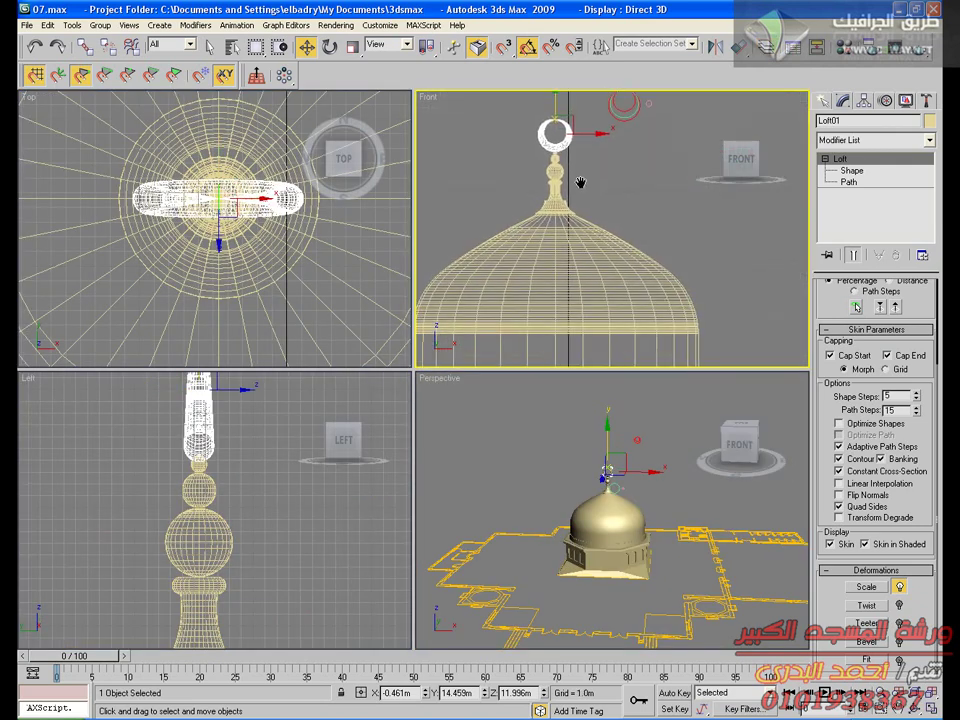
{"action": "left_click_drag", "start_coordinate": [508, 107], "coordinate": [591, 252]}
{"action": "middle_click_drag", "start_coordinate": [624, 294], "coordinate": [625, 149]}
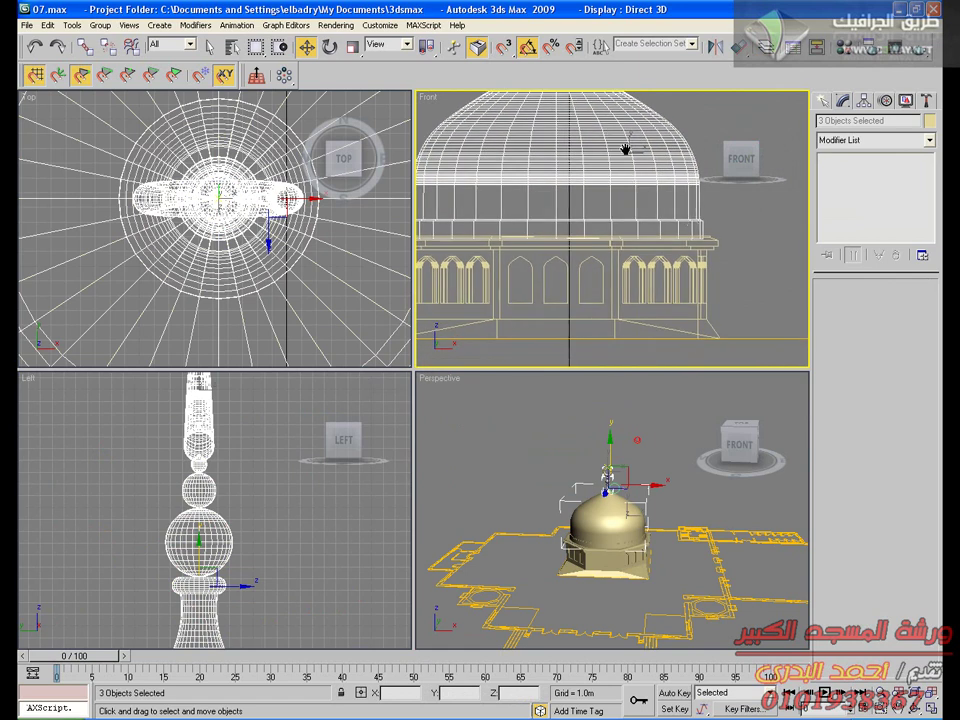
{"action": "left_click", "coordinate": [515, 321]}
{"action": "left_click", "coordinate": [765, 46]}
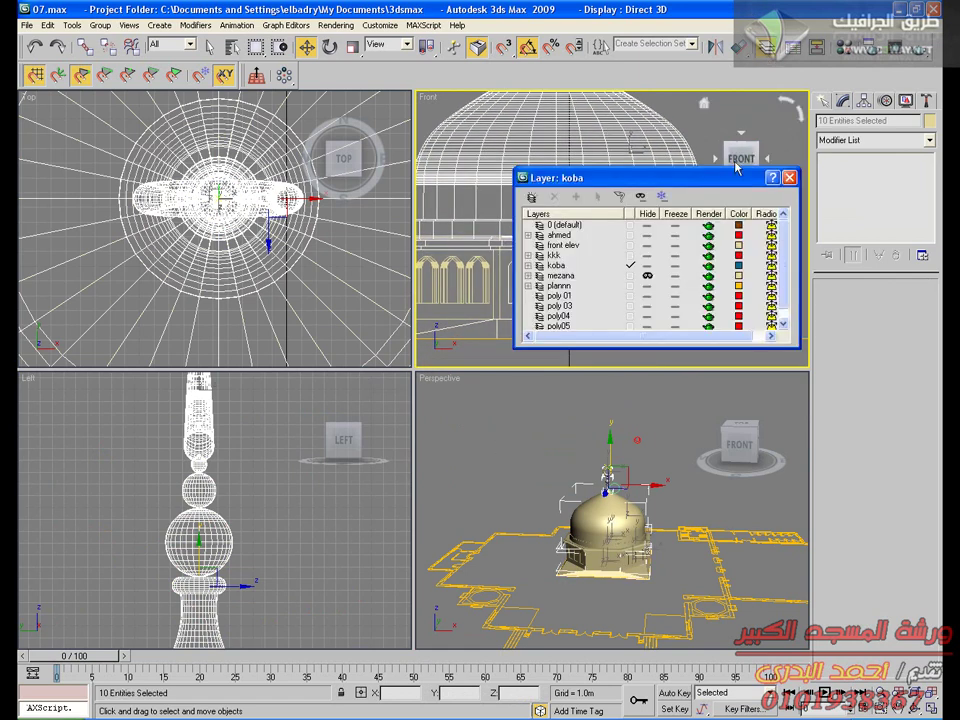
{"action": "left_click", "coordinate": [556, 266]}
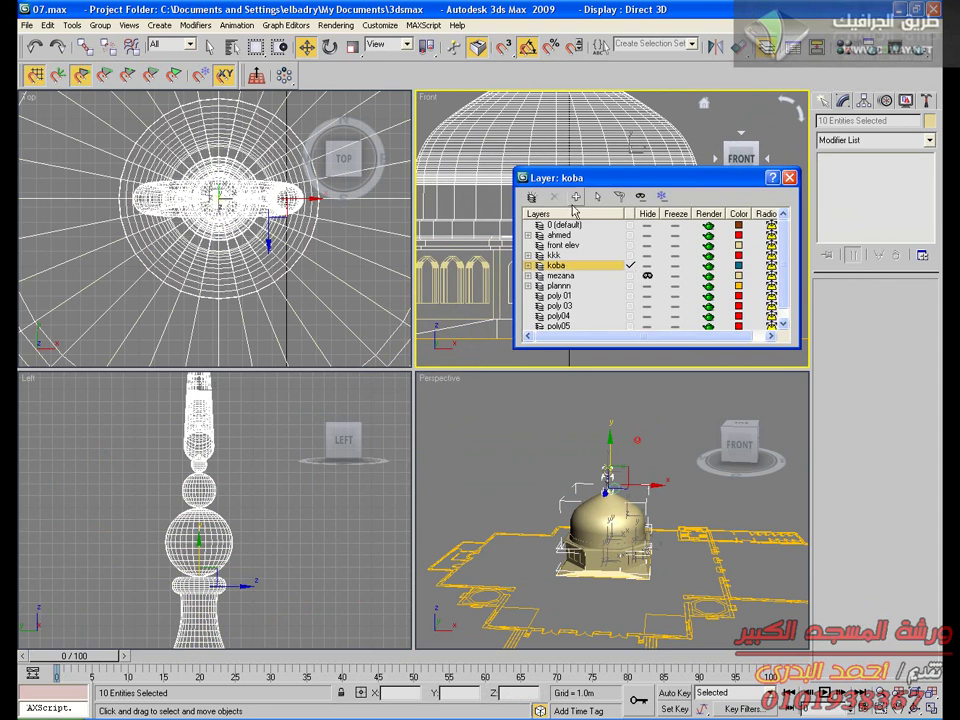
Hide the koba layer, add the leftover arched window groups to it, and show the layer again
{"action": "left_click", "coordinate": [647, 266]}
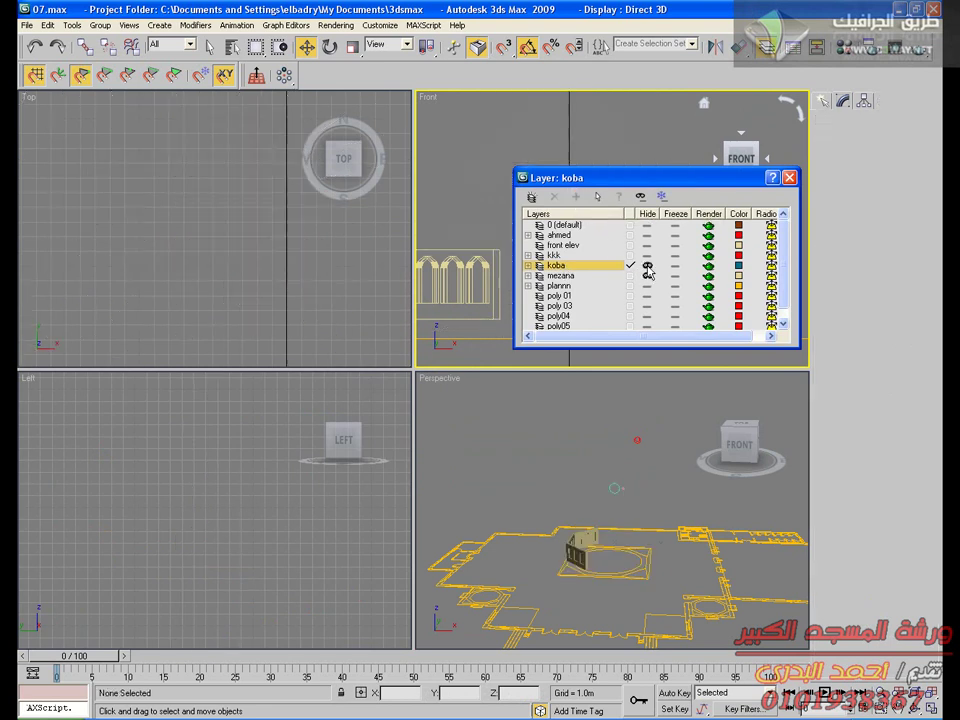
{"action": "middle_click_drag", "start_coordinate": [494, 278], "coordinate": [513, 266]}
{"action": "scroll", "coordinate": [512, 278], "scroll_direction": "down", "scroll_amount": 3}
{"action": "left_click_drag", "start_coordinate": [580, 177], "coordinate": [169, 329]}
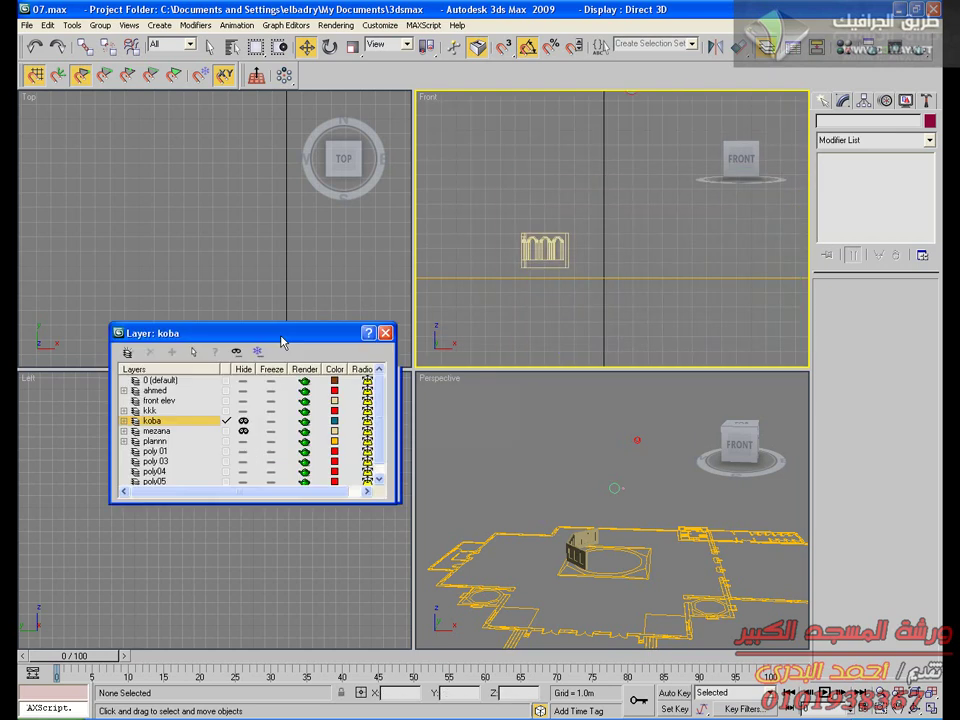
{"action": "left_click_drag", "start_coordinate": [588, 218], "coordinate": [477, 265]}
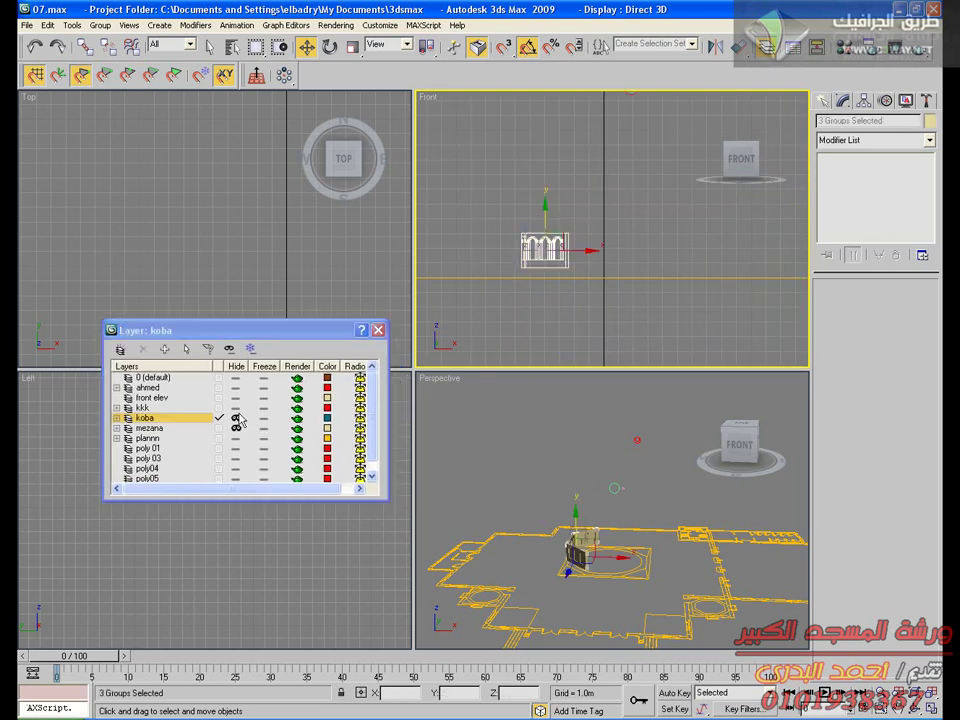
{"action": "left_click", "coordinate": [165, 350]}
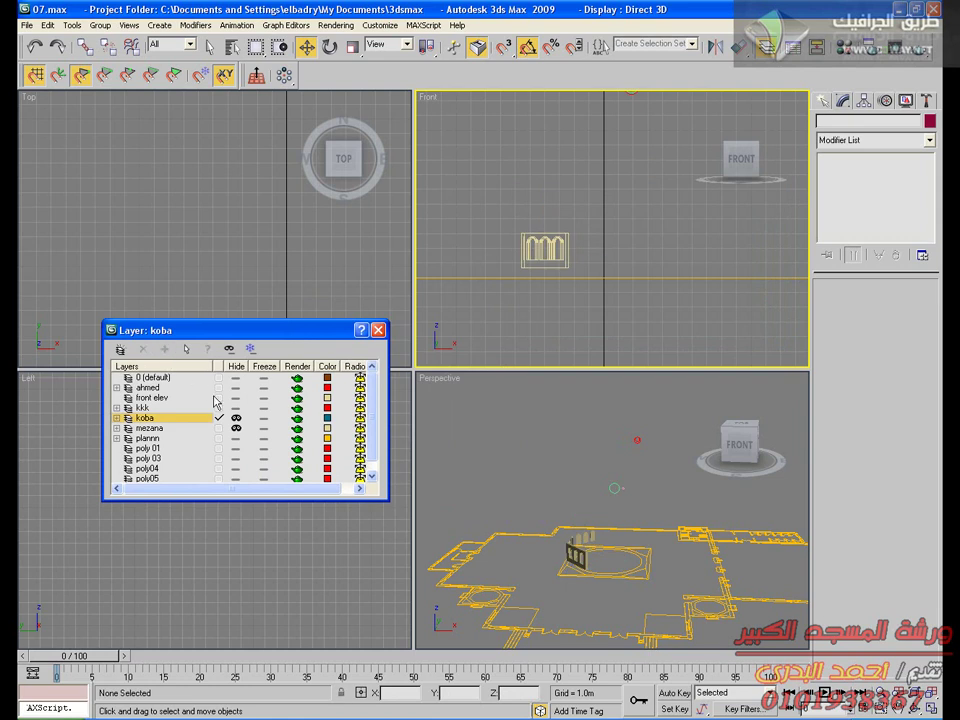
{"action": "left_click", "coordinate": [236, 418]}
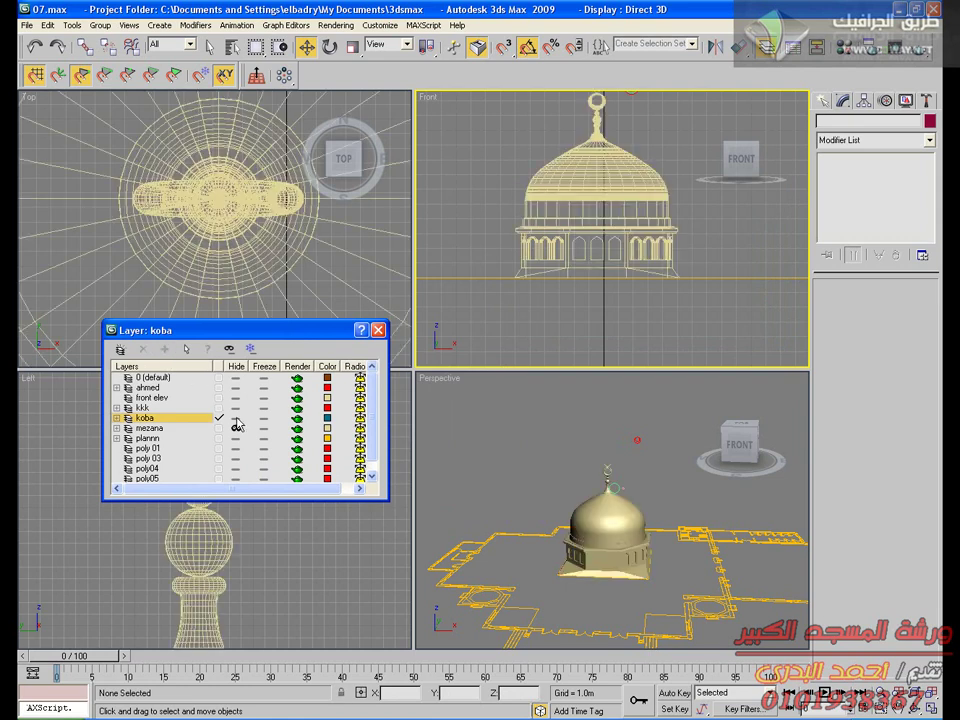
With koba hidden again, add the last arched window groups to the layer and redisplay it
{"action": "left_click", "coordinate": [238, 425]}
{"action": "left_click_drag", "start_coordinate": [610, 212], "coordinate": [482, 282]}
{"action": "left_click_drag", "start_coordinate": [611, 208], "coordinate": [485, 280]}
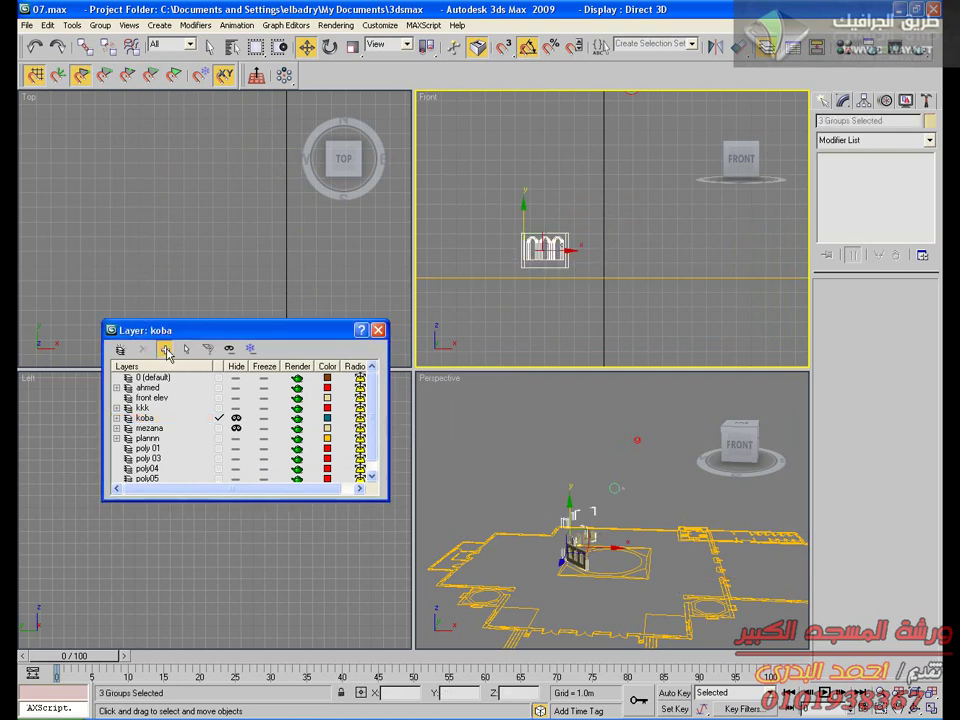
{"action": "left_click", "coordinate": [164, 348]}
{"action": "left_click", "coordinate": [237, 422]}
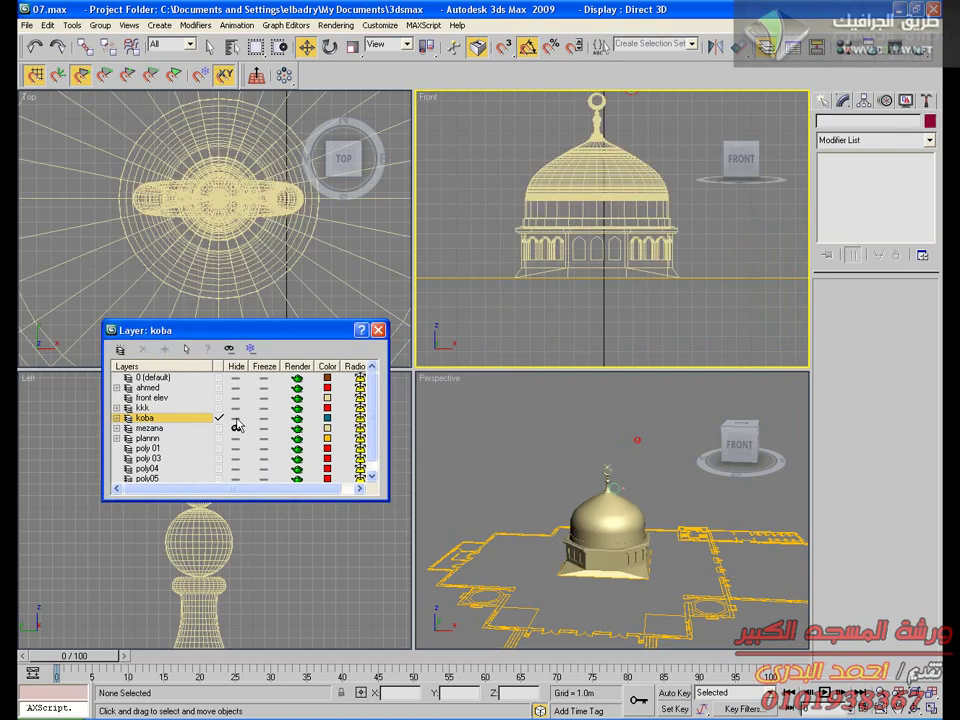
Check for stray dome objects with koba hidden, hide the plannn layer, then show koba in a maximized Perspective view
{"action": "left_click", "coordinate": [237, 421]}
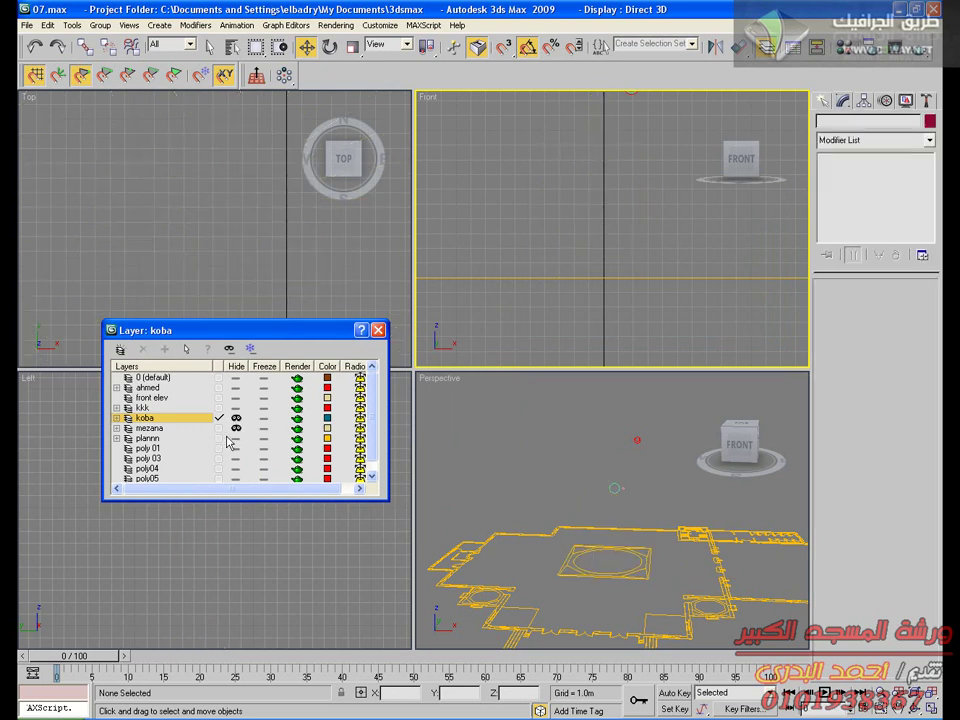
{"action": "left_click", "coordinate": [236, 439]}
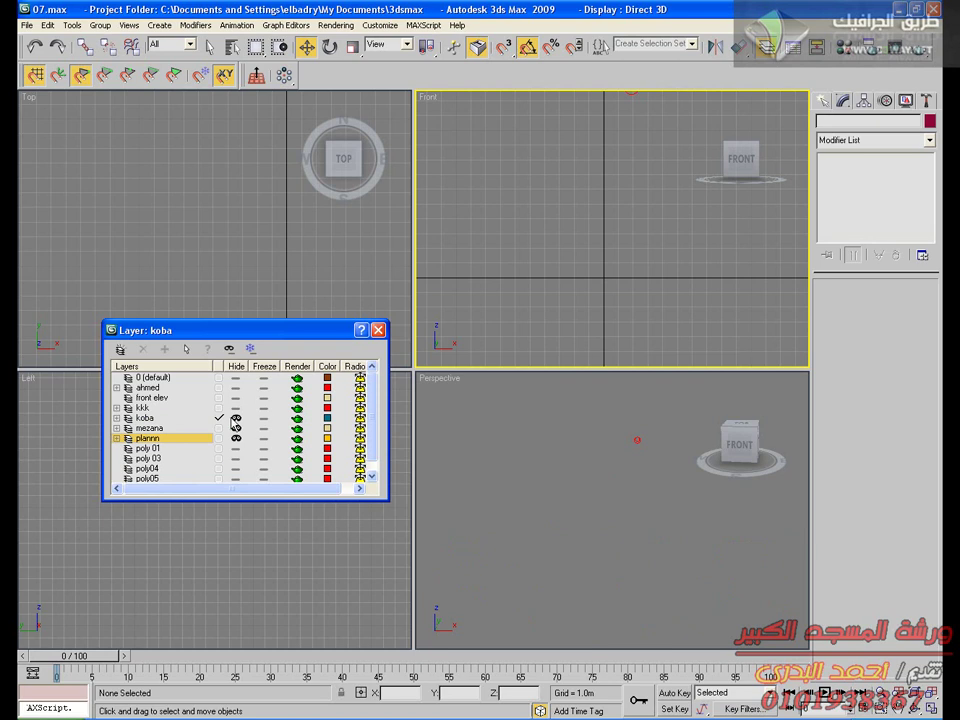
{"action": "left_click", "coordinate": [238, 420]}
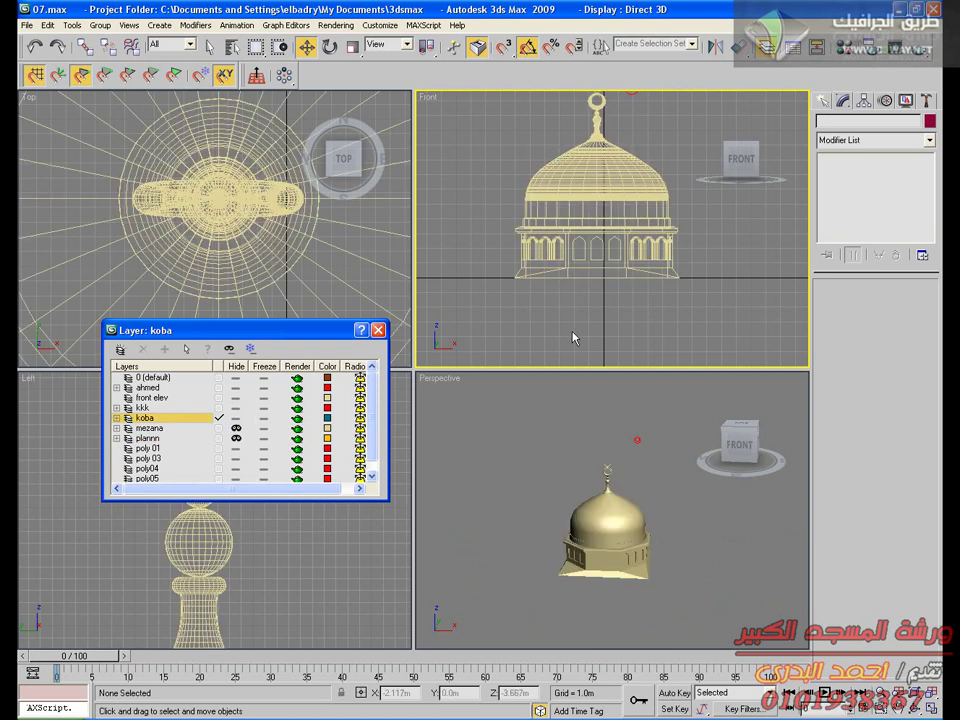
{"action": "left_click", "coordinate": [660, 516]}
{"action": "left_click", "coordinate": [933, 710]}
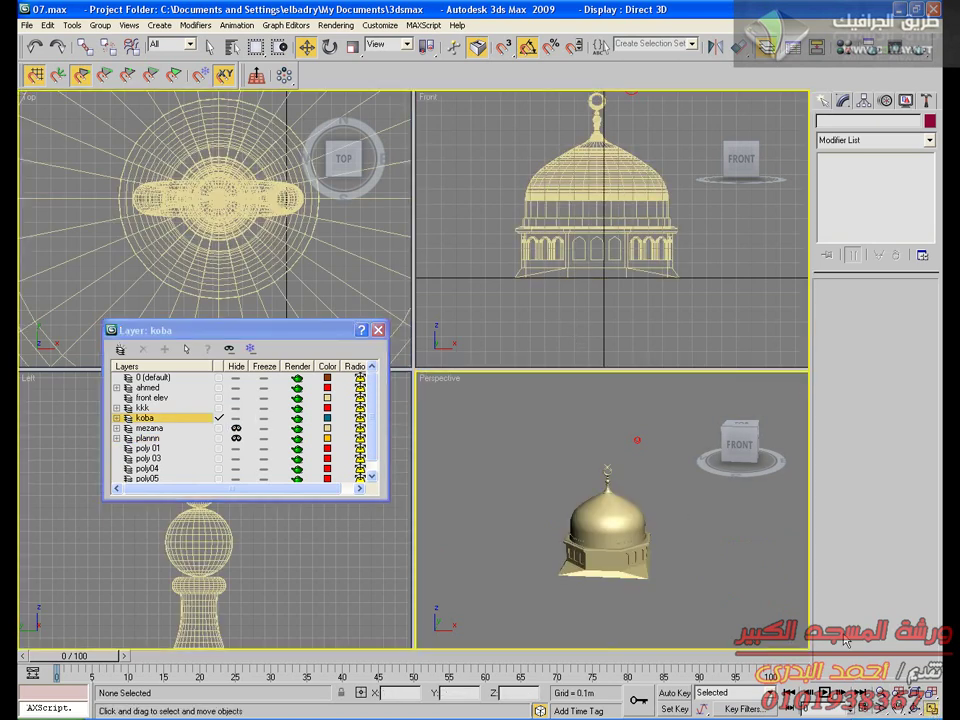
Select the dome as an Edit Poly element from underneath and flip its normals inward
{"action": "middle_click_drag", "start_coordinate": [578, 424], "coordinate": [697, 405]}
{"action": "middle_click_drag", "start_coordinate": [626, 440], "coordinate": [595, 393], "text": "alt"}
{"action": "middle_click_drag", "start_coordinate": [606, 438], "coordinate": [654, 447], "text": "alt"}
{"action": "middle_click_drag", "start_coordinate": [686, 401], "coordinate": [671, 370], "text": "alt"}
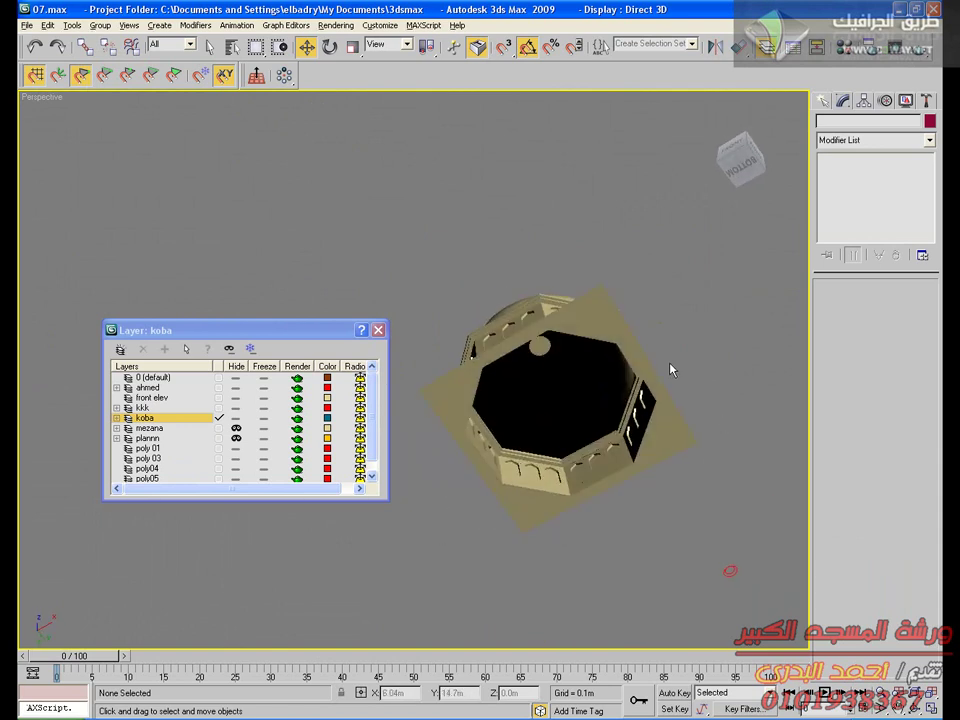
{"action": "left_click", "coordinate": [585, 393]}
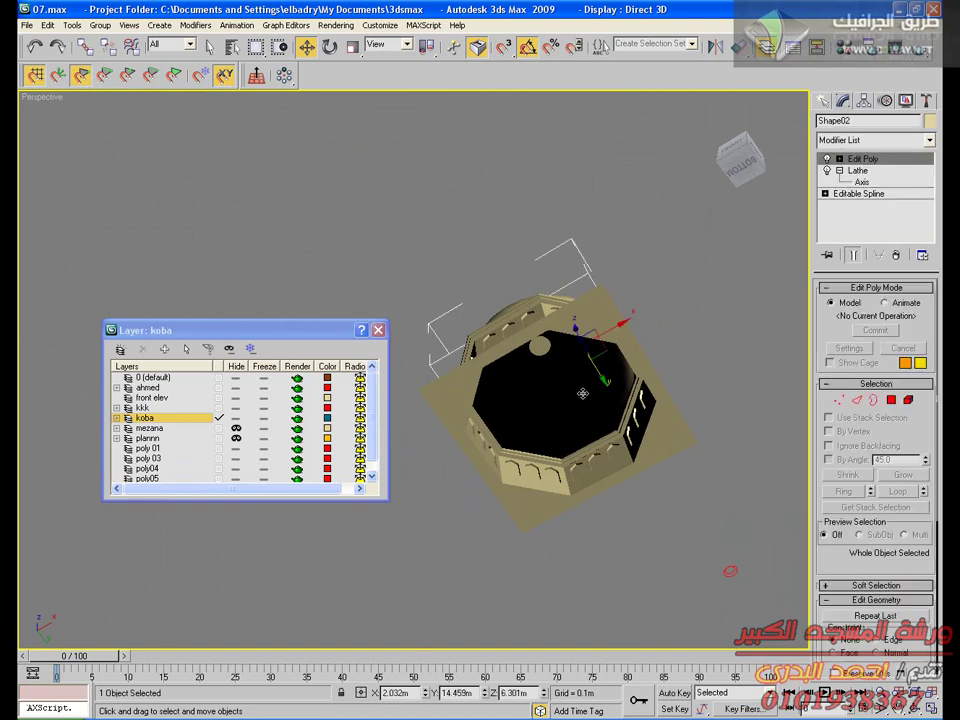
{"action": "left_click", "coordinate": [908, 400]}
{"action": "left_click", "coordinate": [555, 372]}
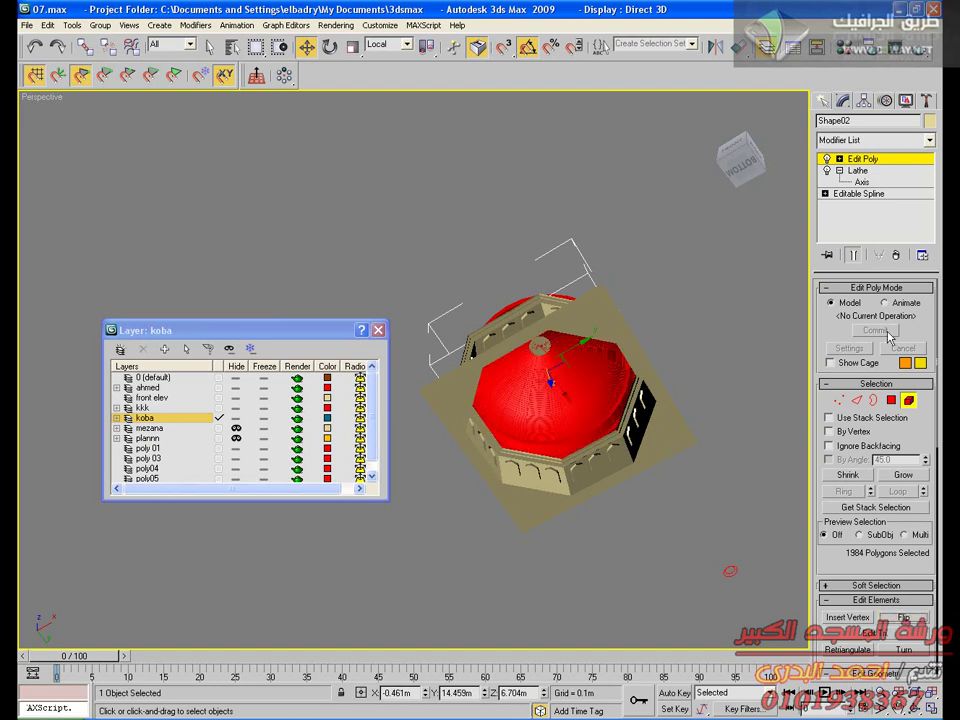
Inspect the flipped dome from inside and outside, then restore its outward-facing normals and deselect it
{"action": "left_click", "coordinate": [733, 326]}
{"action": "middle_click_drag", "start_coordinate": [587, 400], "coordinate": [544, 381], "text": "alt"}
{"action": "scroll", "coordinate": [555, 410], "scroll_direction": "up", "scroll_amount": 4}
{"action": "middle_click_drag", "start_coordinate": [561, 426], "coordinate": [459, 326]}
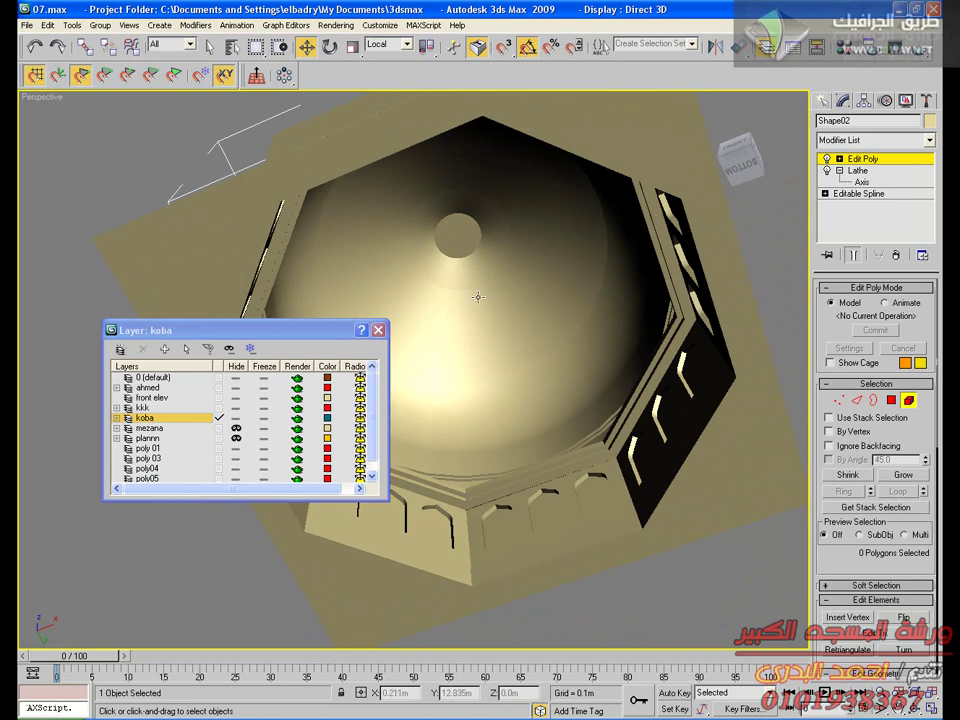
{"action": "middle_click_drag", "start_coordinate": [579, 324], "coordinate": [588, 387], "text": "alt"}
{"action": "left_click", "coordinate": [583, 383]}
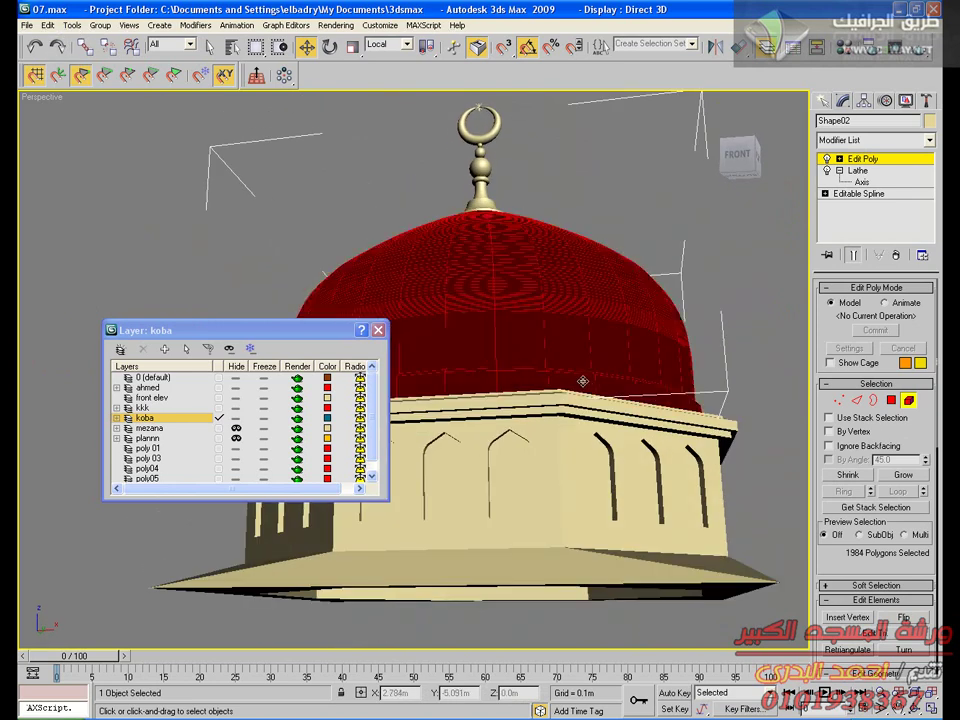
{"action": "left_click", "coordinate": [857, 159]}
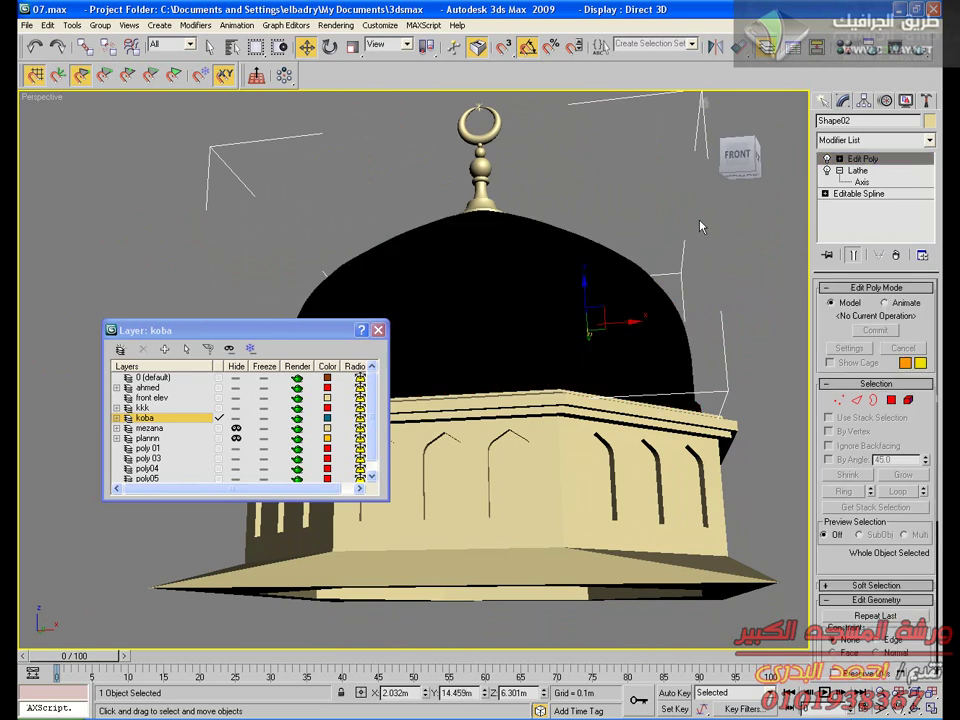
{"action": "left_click", "coordinate": [524, 164]}
Examine the completed dome and crescent from several angles, then switch to the dome details drawing in AutoCAD
{"action": "scroll", "coordinate": [620, 350], "scroll_direction": "up", "scroll_amount": 4}
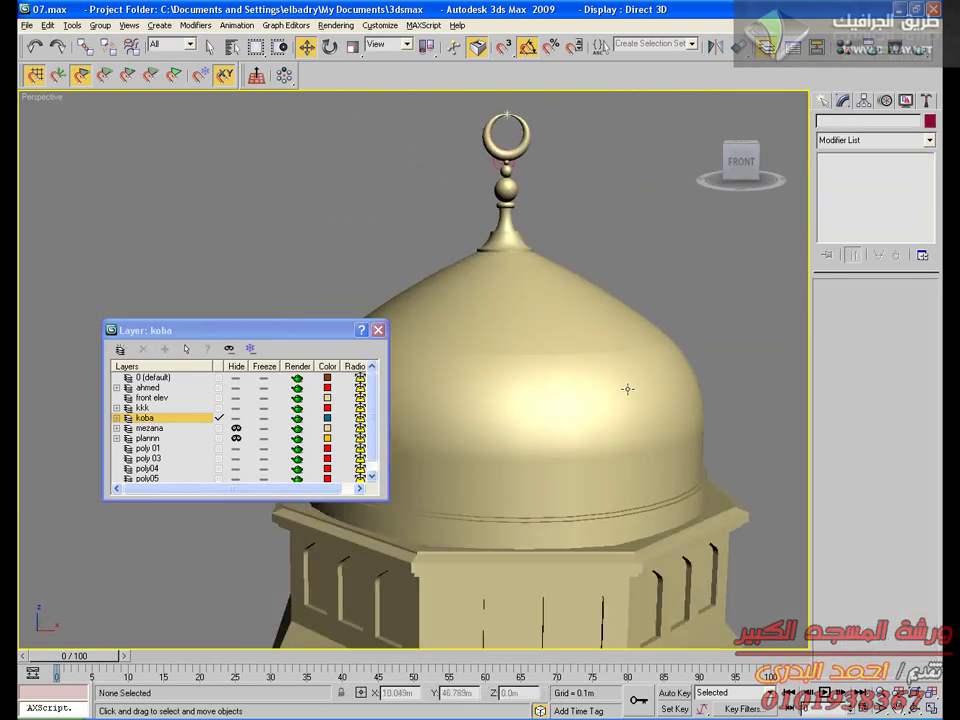
{"action": "middle_click_drag", "start_coordinate": [628, 388], "coordinate": [557, 281]}
{"action": "scroll", "coordinate": [570, 340], "scroll_direction": "down", "scroll_amount": 3}
{"action": "middle_click_drag", "start_coordinate": [577, 372], "coordinate": [638, 343], "text": "alt"}
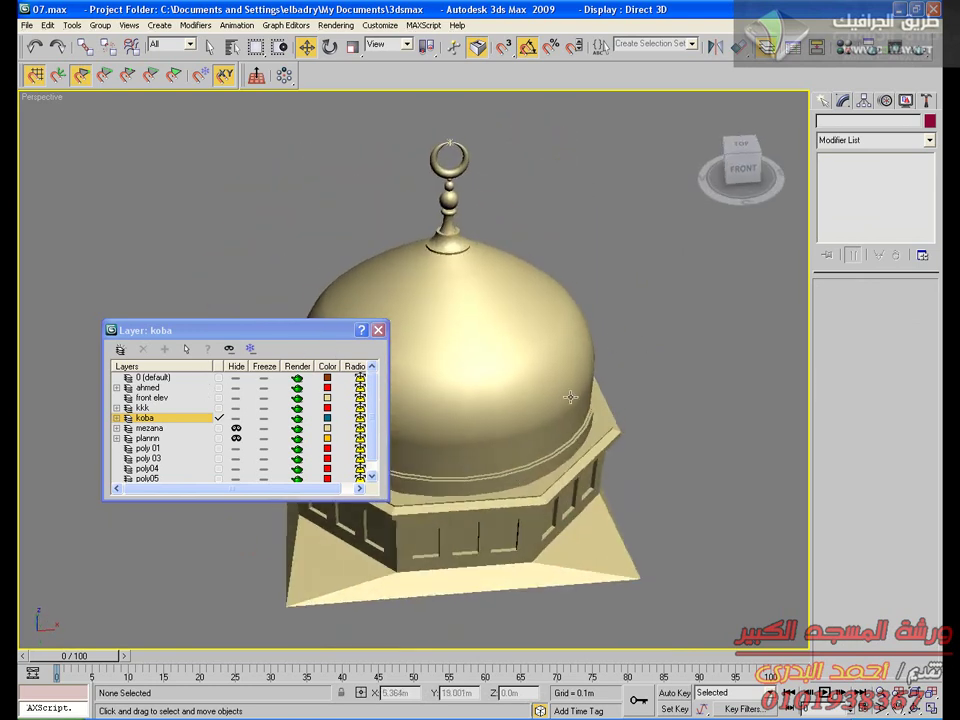
{"action": "scroll", "coordinate": [570, 397], "scroll_direction": "down", "scroll_amount": 5}
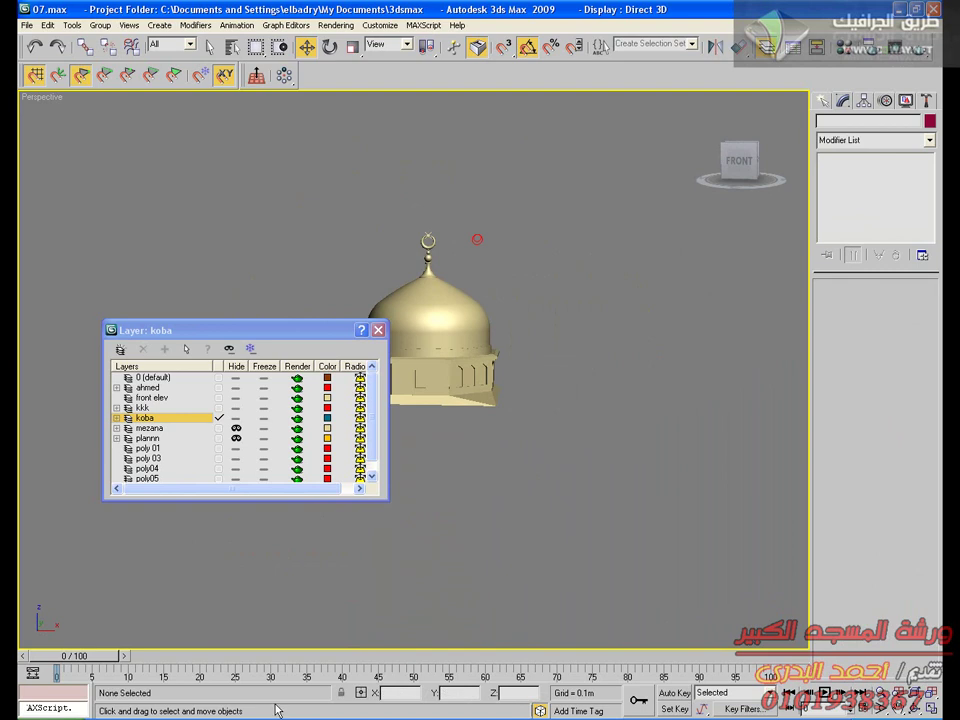
{"action": "key", "text": "alt+Tab"}
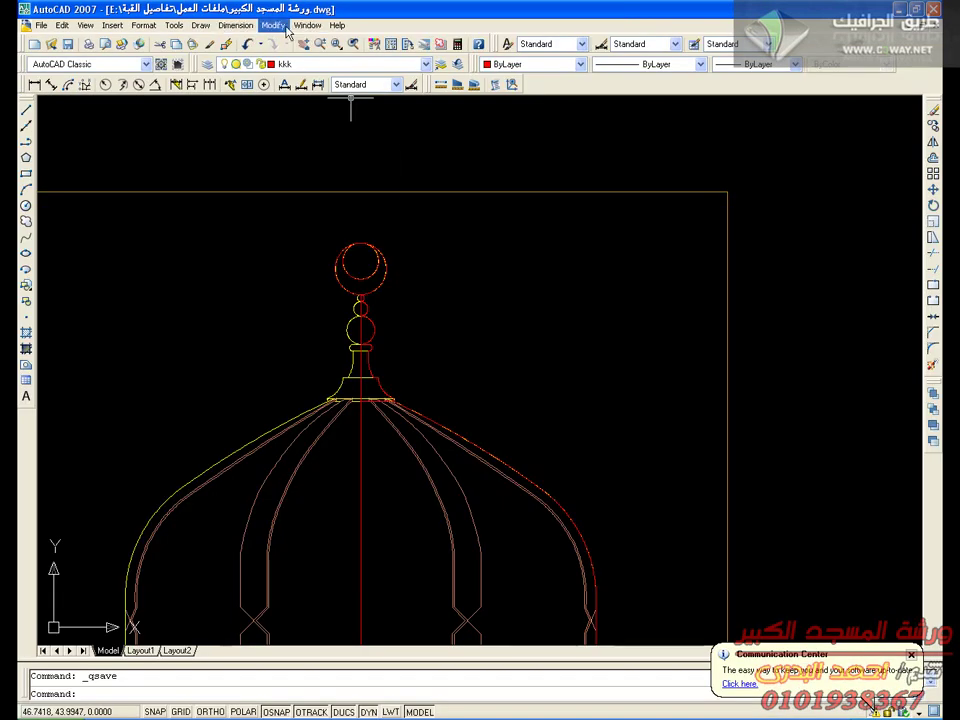
Switch to the main entrance elevation drawing and examine the small domes on both sides of the central dome
{"action": "left_click", "coordinate": [307, 25]}
{"action": "left_click", "coordinate": [340, 178]}
{"action": "middle_click_drag", "start_coordinate": [541, 333], "coordinate": [694, 388]}
{"action": "scroll", "coordinate": [370, 362], "scroll_direction": "up", "scroll_amount": 4}
{"action": "middle_click_drag", "start_coordinate": [350, 344], "coordinate": [602, 353]}
{"action": "middle_click_drag", "start_coordinate": [584, 217], "coordinate": [573, 262]}
{"action": "scroll", "coordinate": [573, 262], "scroll_direction": "down", "scroll_amount": 3}
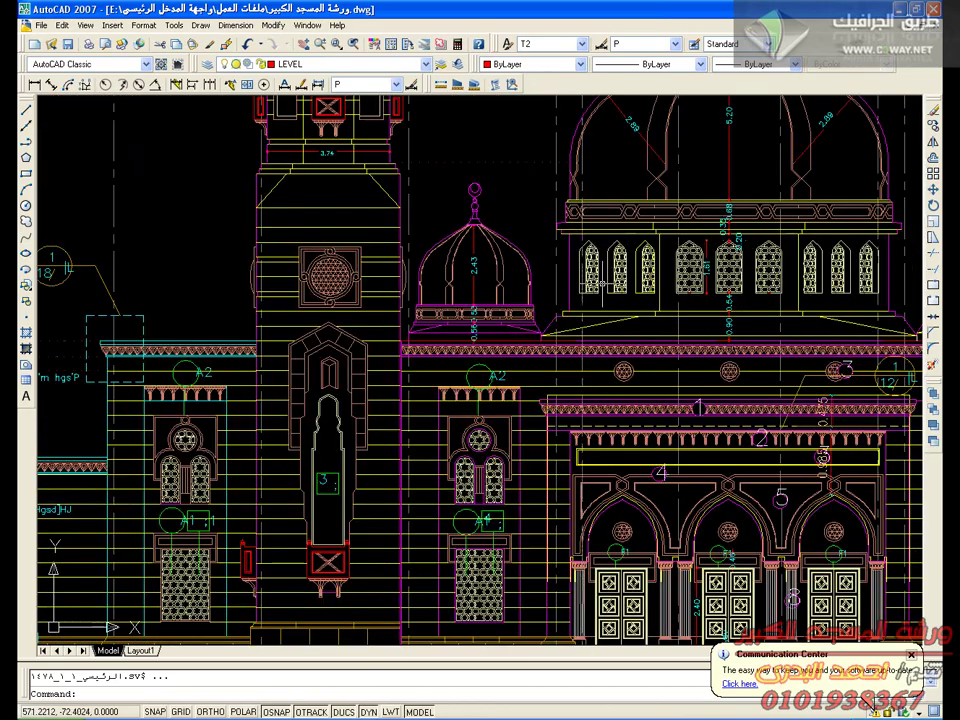
{"action": "scroll", "coordinate": [470, 318], "scroll_direction": "up", "scroll_amount": 6}
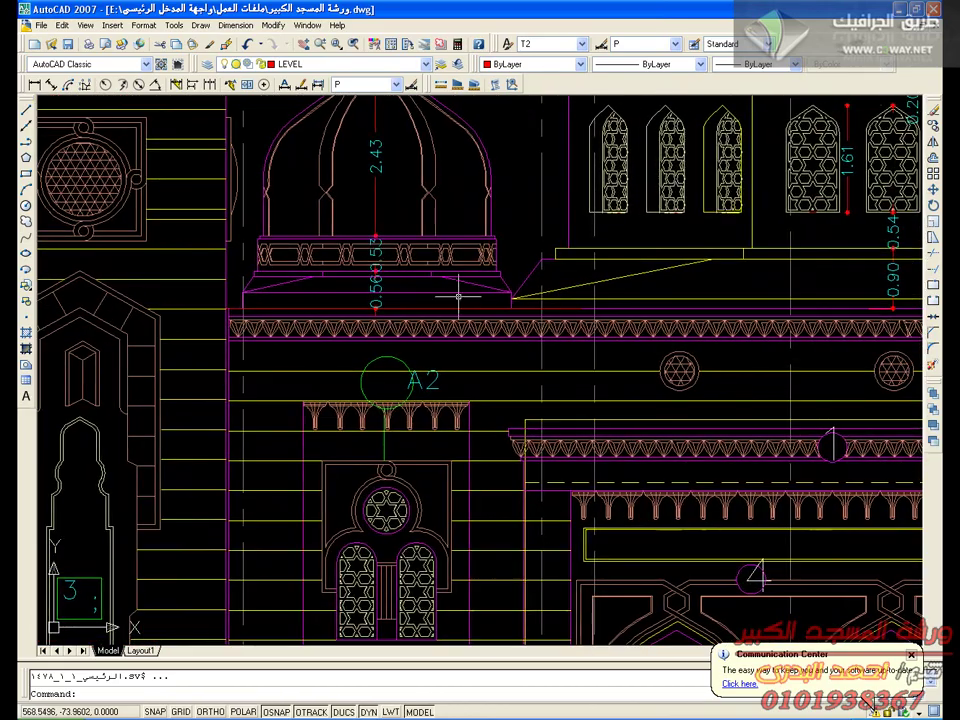
{"action": "middle_click_drag", "start_coordinate": [499, 283], "coordinate": [64, 332]}
{"action": "scroll", "coordinate": [500, 336], "scroll_direction": "down", "scroll_amount": 5}
{"action": "middle_click_drag", "start_coordinate": [596, 328], "coordinate": [246, 343]}
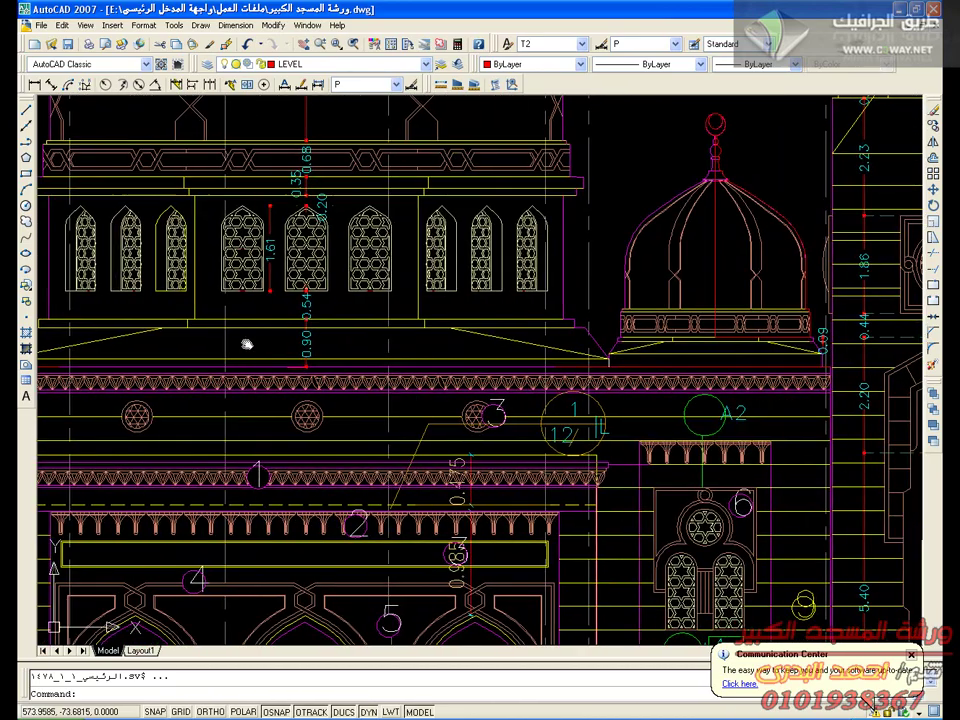
{"action": "middle_click_drag", "start_coordinate": [601, 385], "coordinate": [354, 446]}
{"action": "scroll", "coordinate": [426, 390], "scroll_direction": "up", "scroll_amount": 4}
{"action": "middle_click_drag", "start_coordinate": [529, 360], "coordinate": [420, 435]}
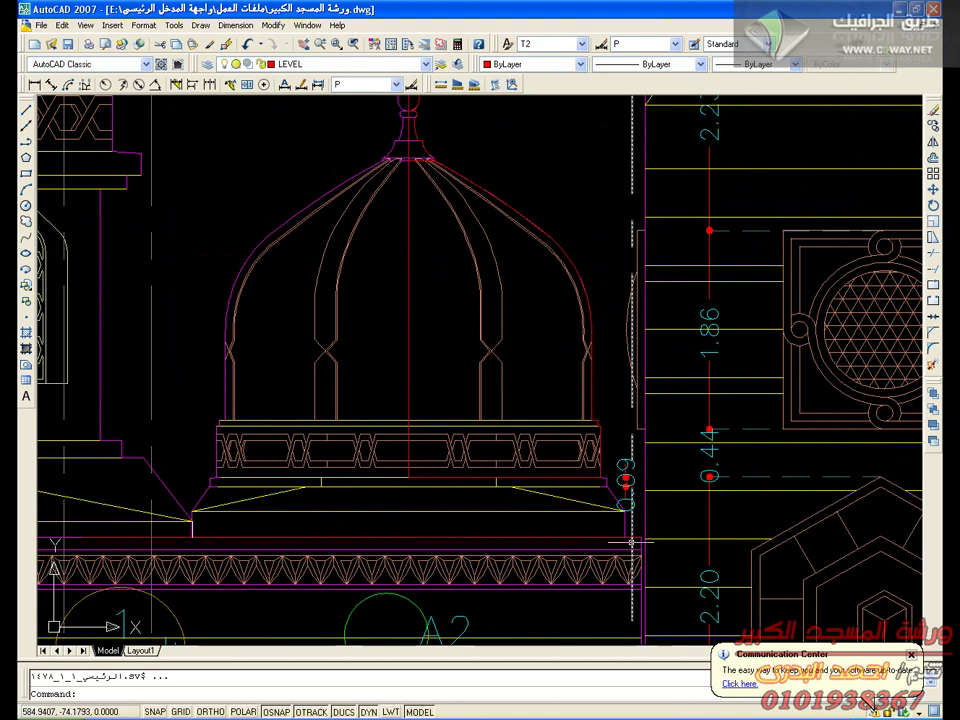
{"action": "middle_click_drag", "start_coordinate": [410, 490], "coordinate": [387, 549]}
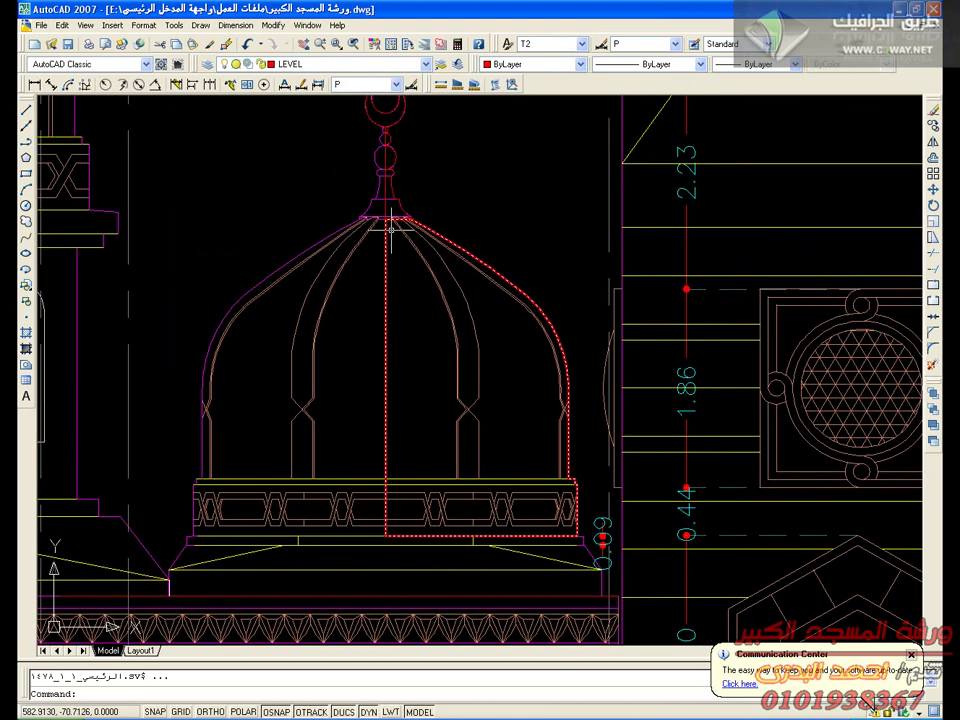
Inspect the right small dome's profile polyline and crescent finial, leaving nothing selected, and compare it with the whole facade
{"action": "left_click", "coordinate": [423, 222]}
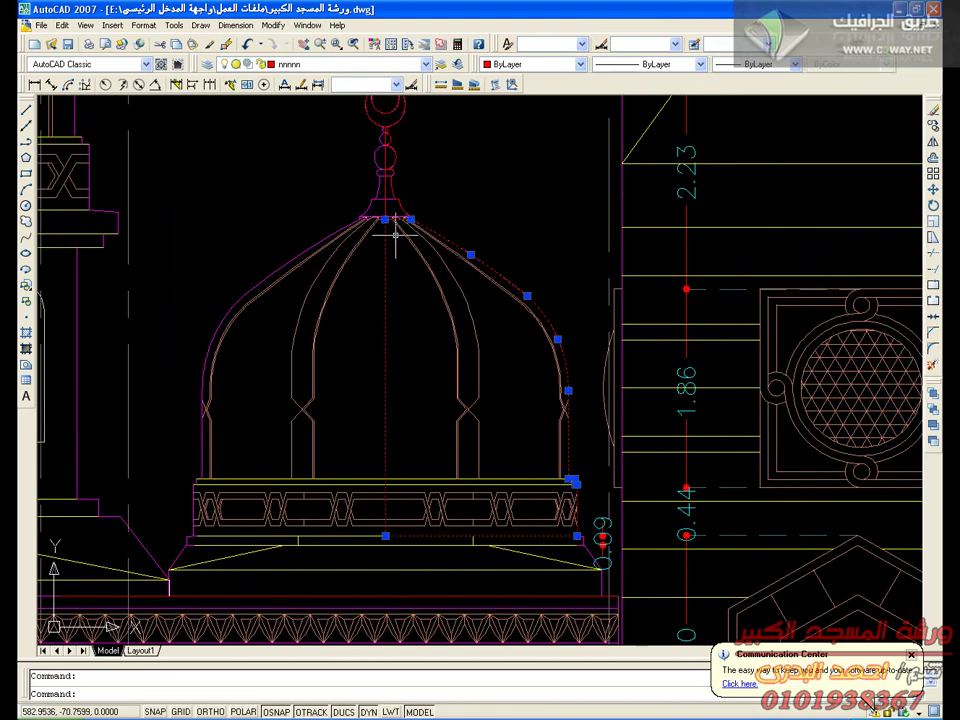
{"action": "middle_click_drag", "start_coordinate": [395, 309], "coordinate": [384, 418]}
{"action": "key", "text": "Escape"}
{"action": "middle_click_drag", "start_coordinate": [415, 268], "coordinate": [384, 324]}
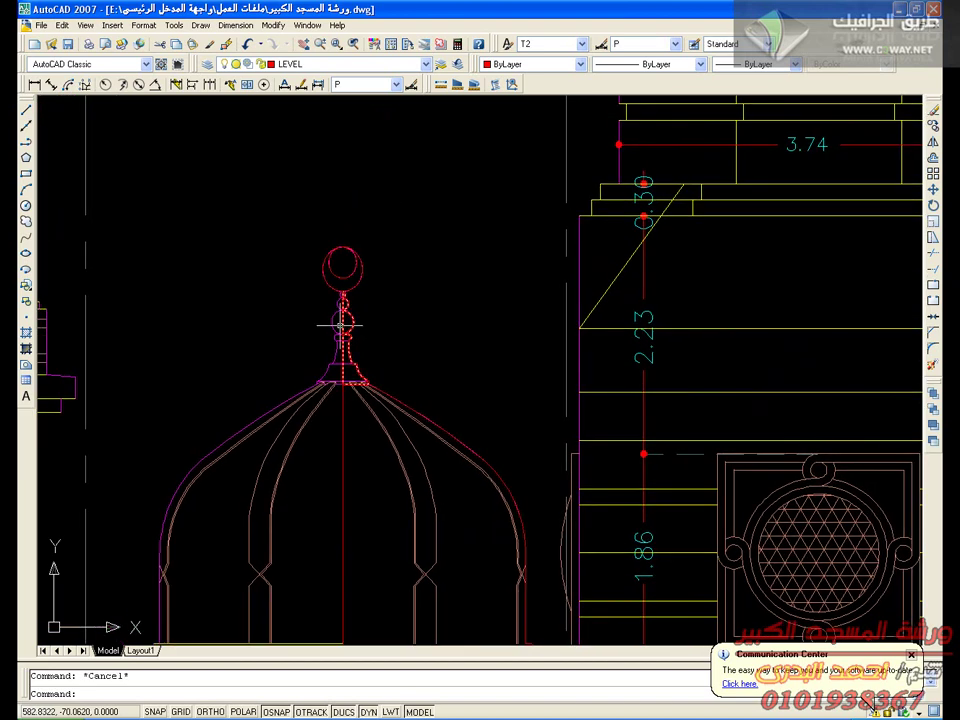
{"action": "scroll", "coordinate": [342, 324], "scroll_direction": "up", "scroll_amount": 2}
{"action": "key", "text": "Escape"}
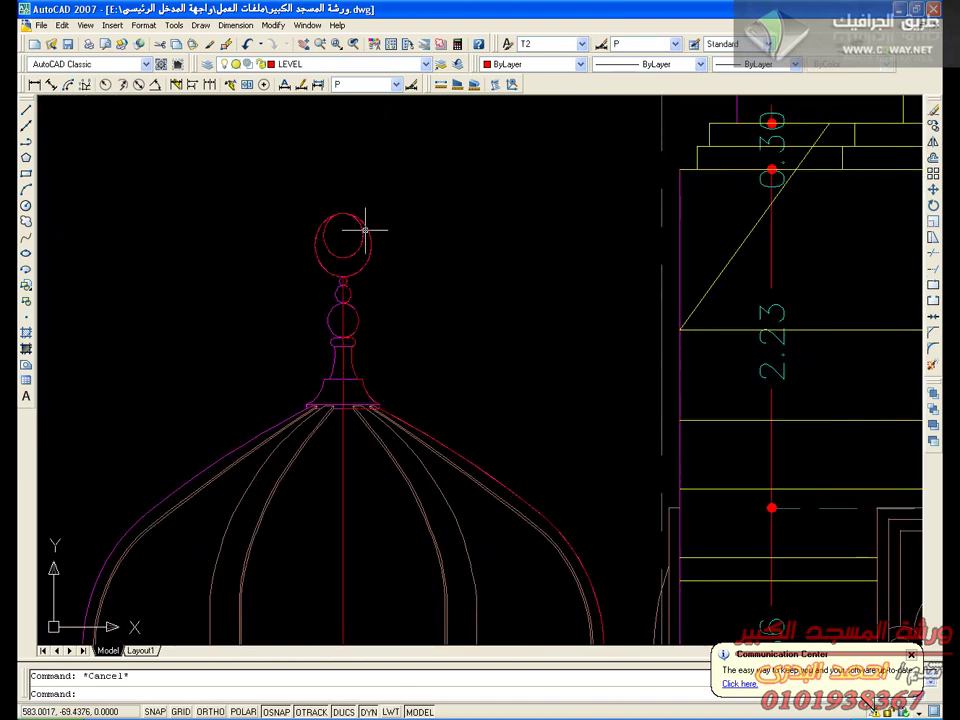
{"action": "scroll", "coordinate": [414, 359], "scroll_direction": "down", "scroll_amount": 5}
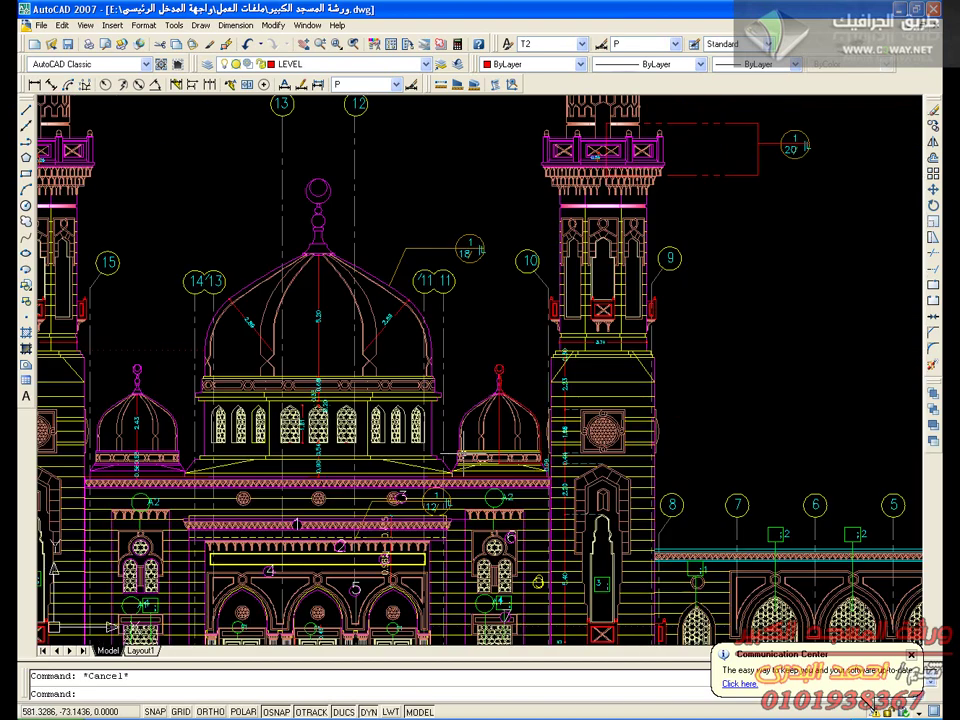
Return to the dome model in 3ds Max, hide the kkk layer and close the layer manager
{"action": "key", "text": "alt+Tab"}
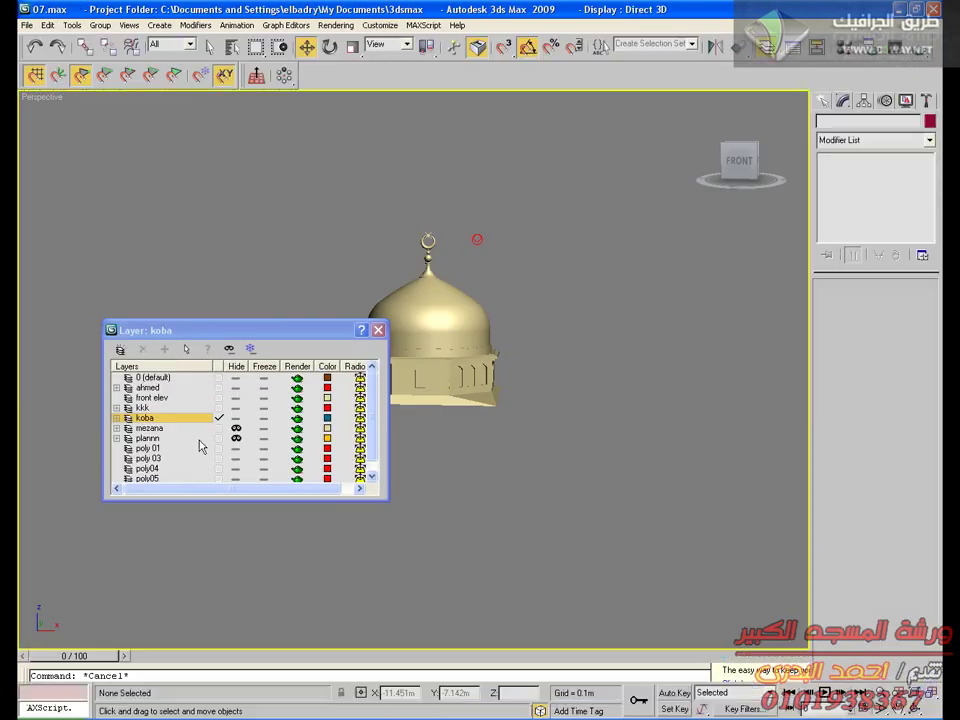
{"action": "left_click", "coordinate": [234, 408]}
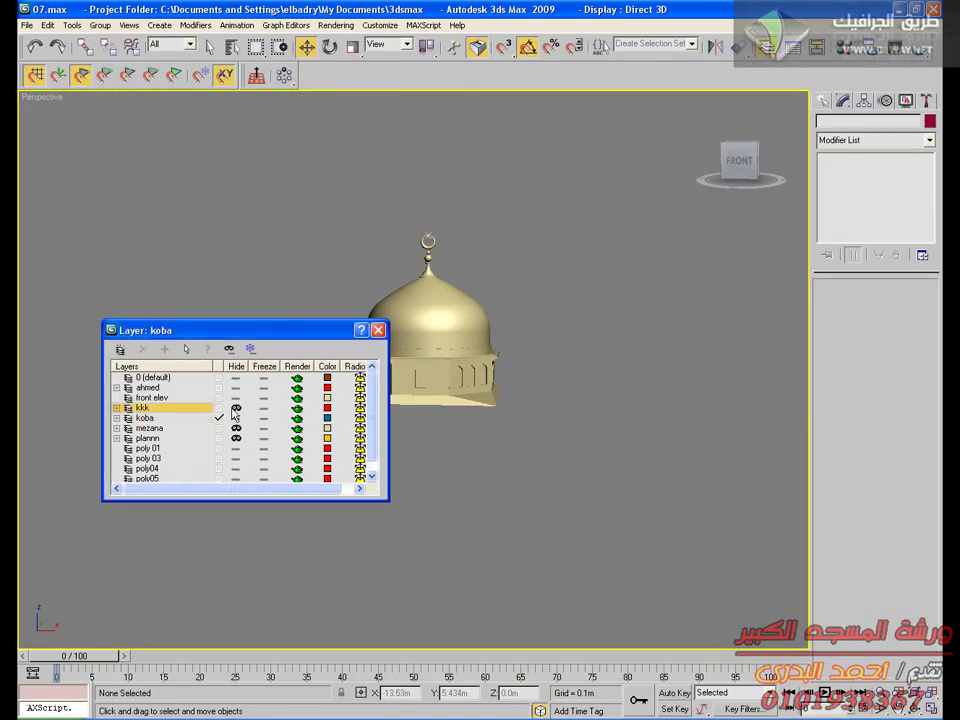
{"action": "left_click", "coordinate": [378, 330]}
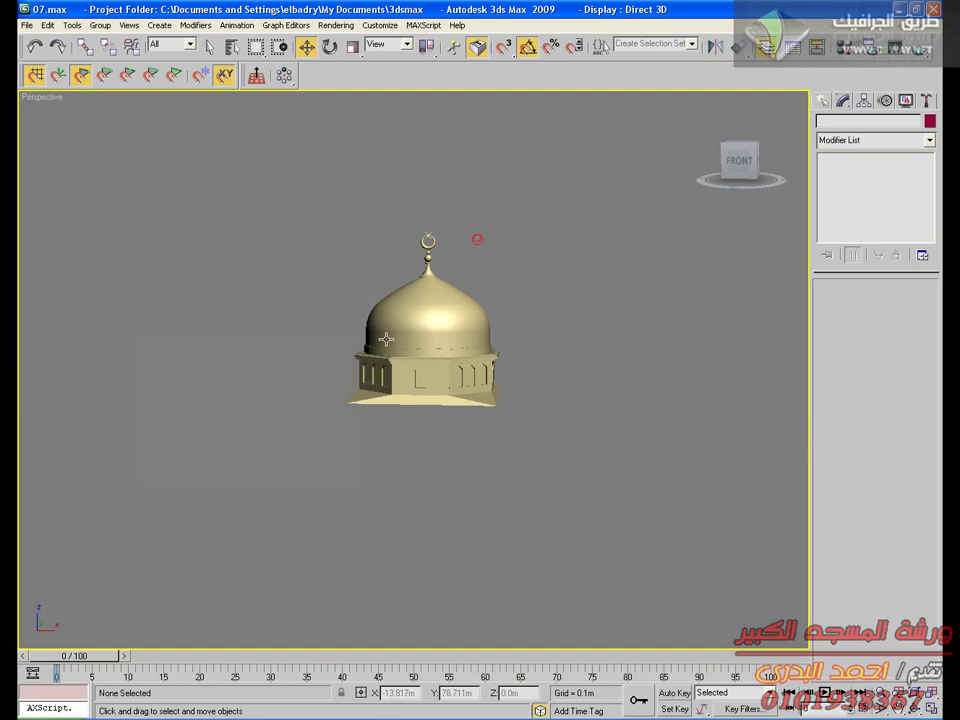
Examine the large dome with its octagonal drum, sloped base and crescent in a close Perspective view
{"action": "middle_click_drag", "start_coordinate": [515, 449], "coordinate": [499, 342]}
{"action": "scroll", "coordinate": [480, 387], "scroll_direction": "down", "scroll_amount": 5}
{"action": "middle_click_drag", "start_coordinate": [480, 387], "coordinate": [447, 387], "text": "alt"}
{"action": "scroll", "coordinate": [435, 345], "scroll_direction": "up", "scroll_amount": 5}
{"action": "middle_click_drag", "start_coordinate": [431, 336], "coordinate": [409, 535]}
{"action": "middle_click_drag", "start_coordinate": [333, 559], "coordinate": [536, 578]}
{"action": "scroll", "coordinate": [375, 486], "scroll_direction": "up", "scroll_amount": 3}
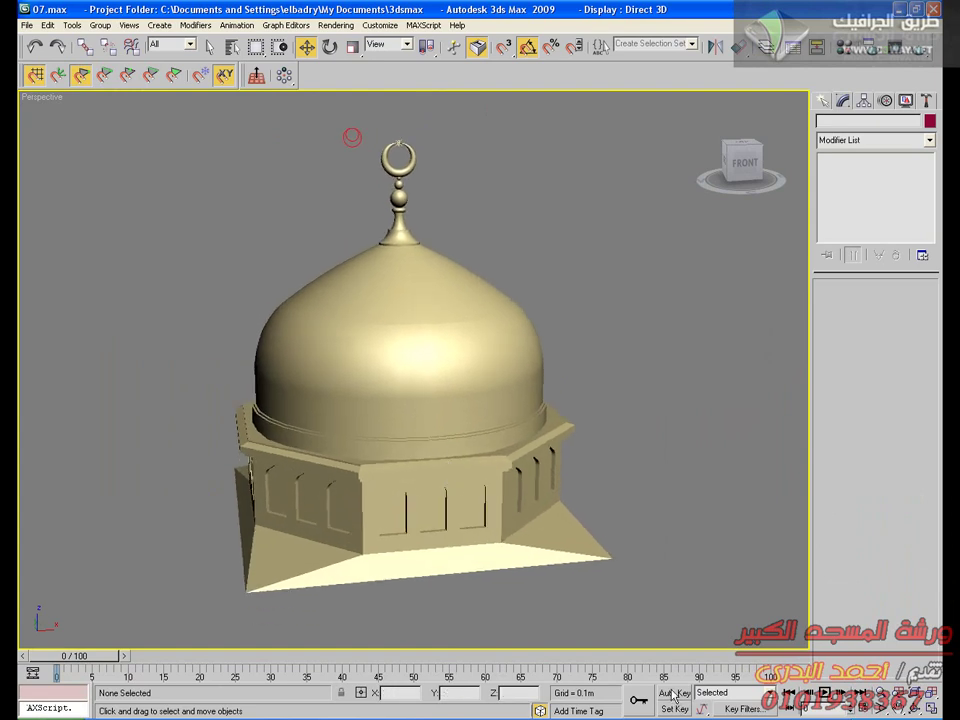